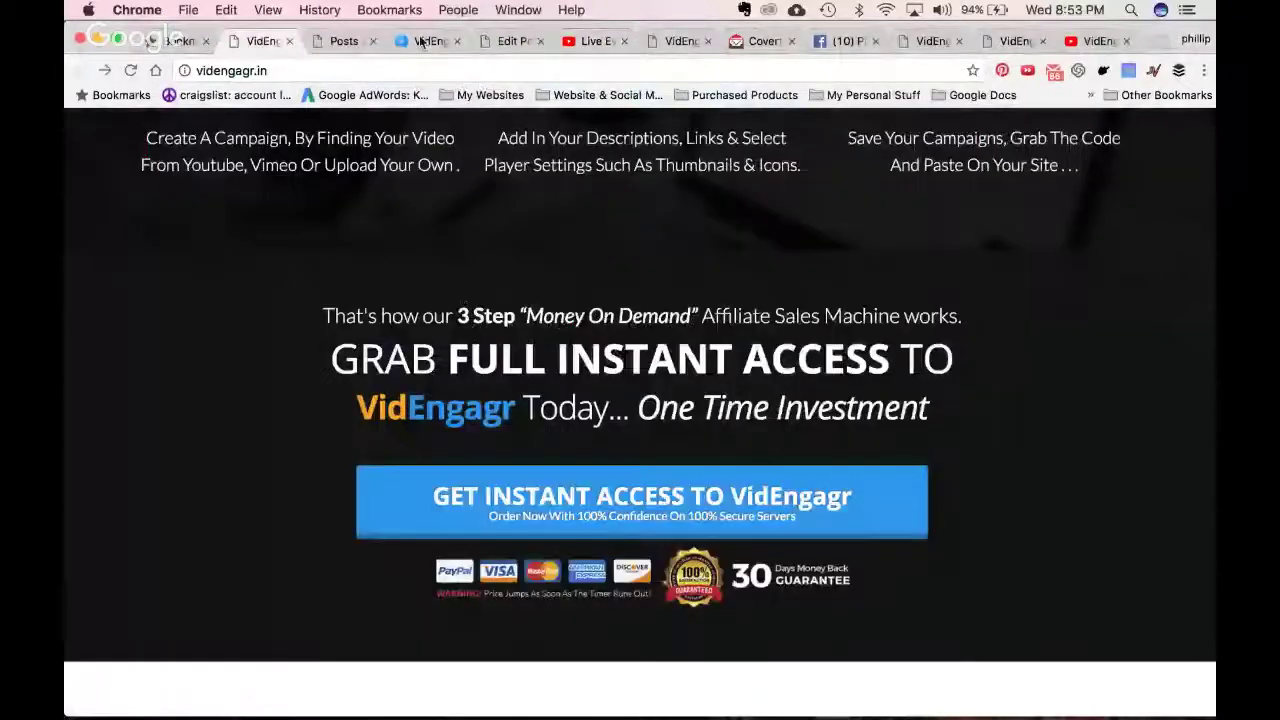
View the home page of the VidEngagr dashboard, and return to the VidEngagr sales page
click(422, 40)
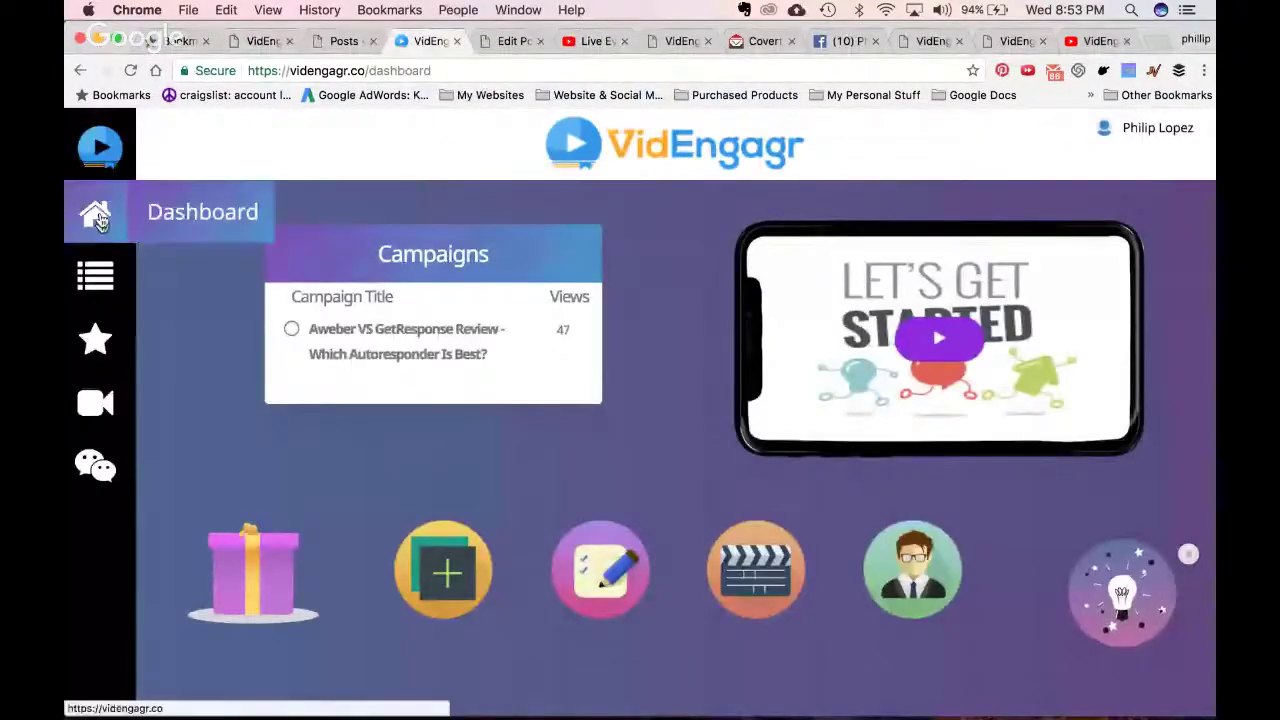
click(96, 211)
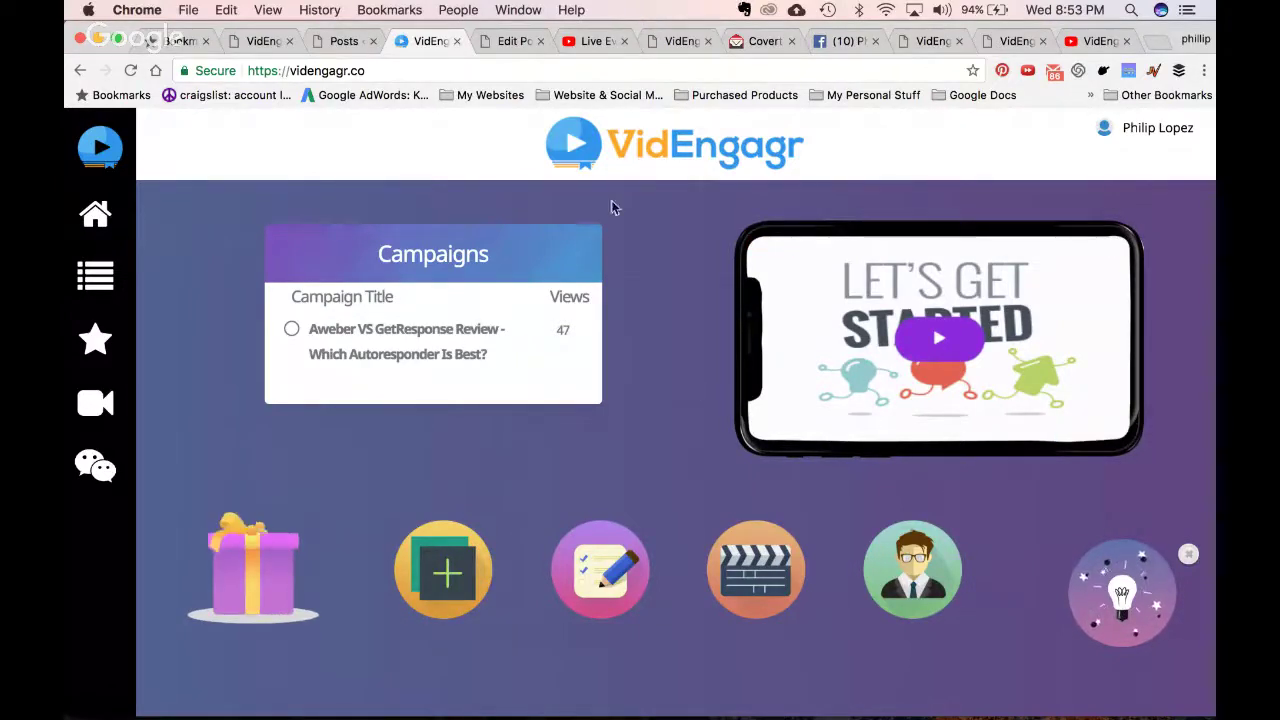
click(267, 41)
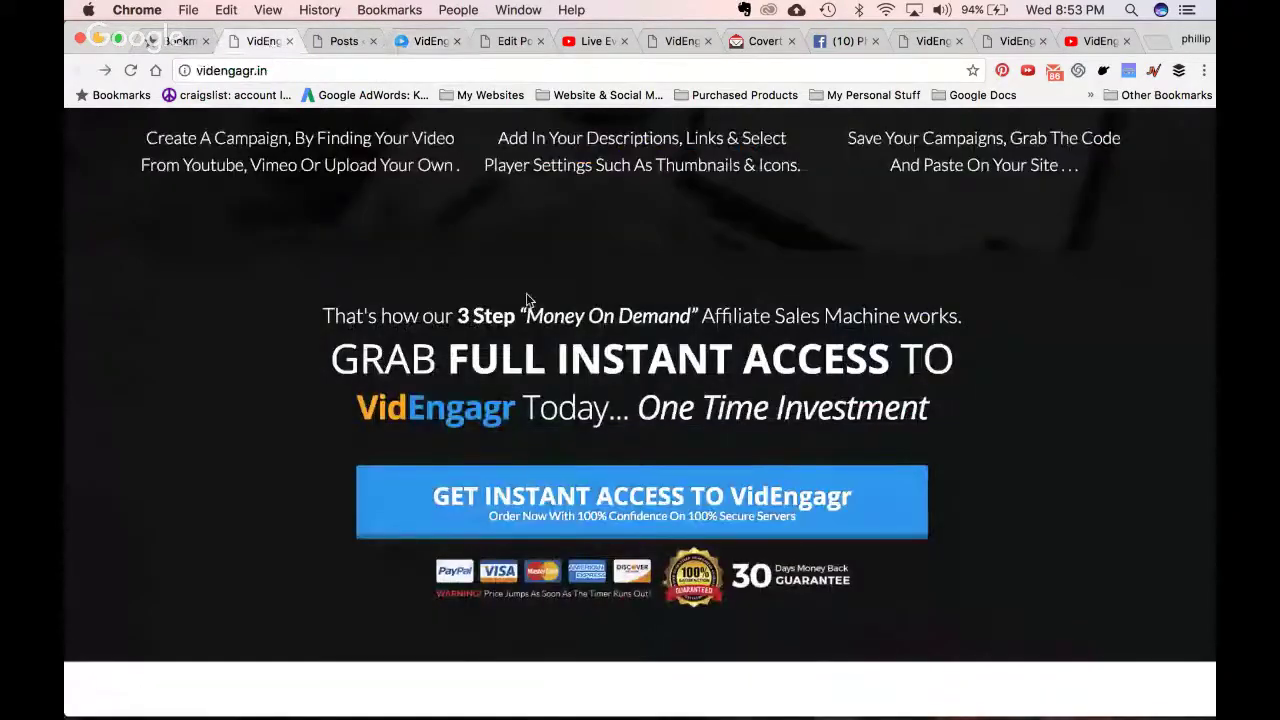
click(99, 40)
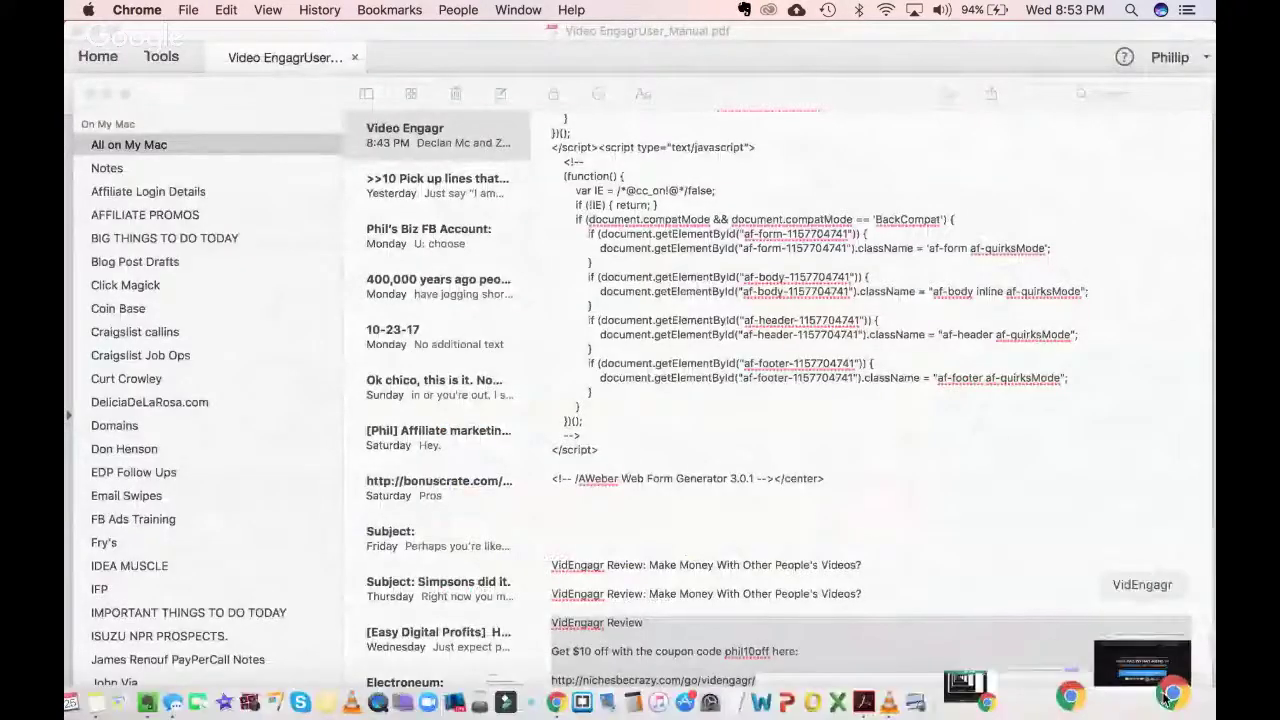
click(1160, 693)
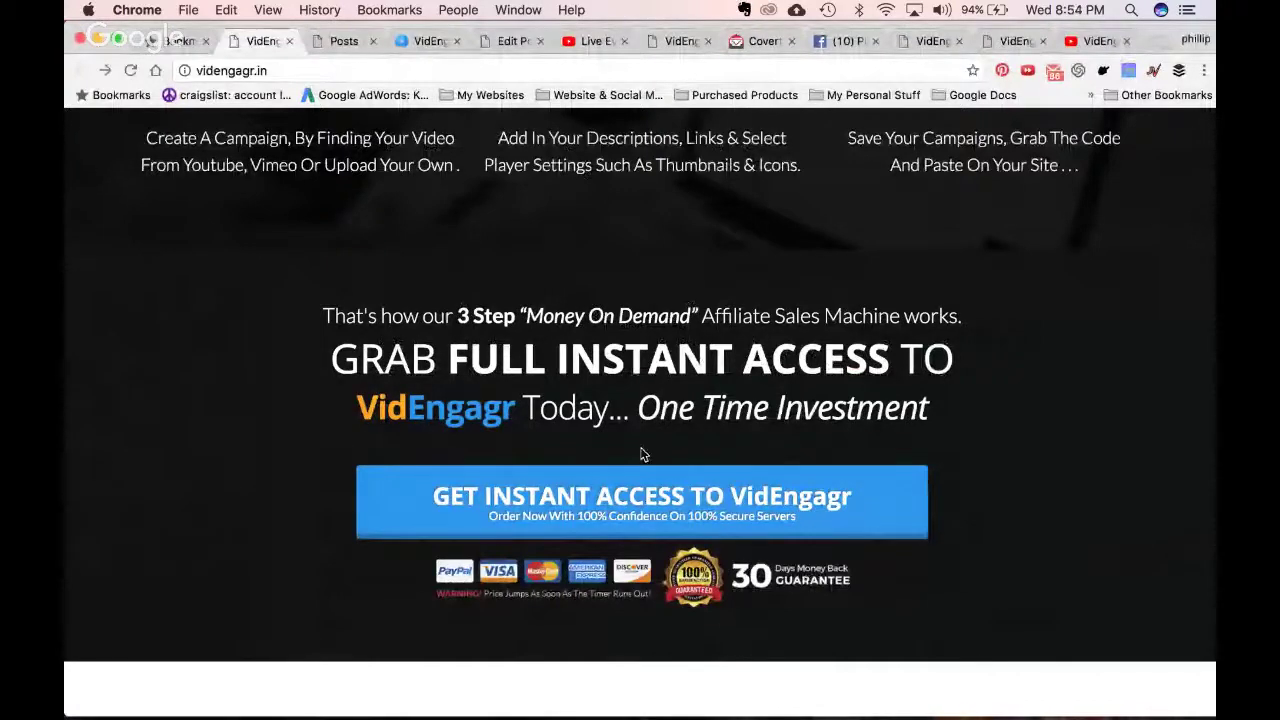
Examine the start of the VidEngagr sales page, from the headline video and benefits list to the compatible page builders
scroll(643, 454, up, 15)
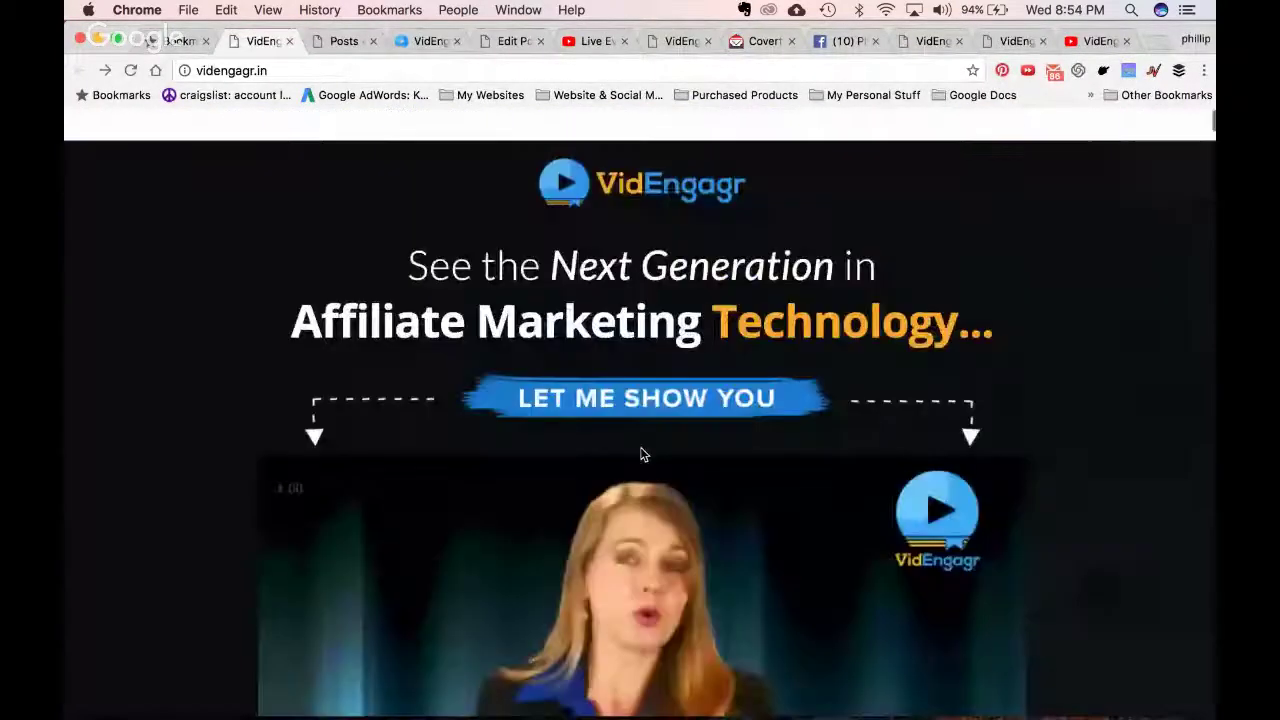
scroll(643, 454, down, 2)
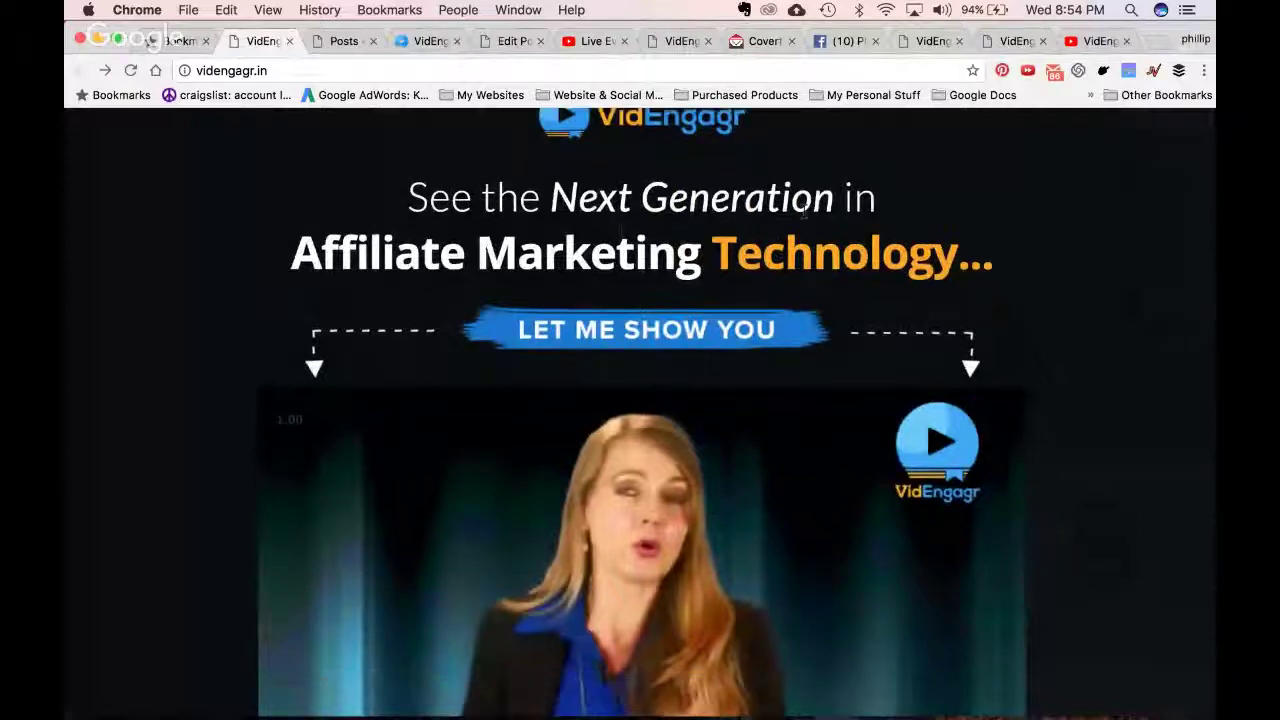
scroll(862, 292, down, 6)
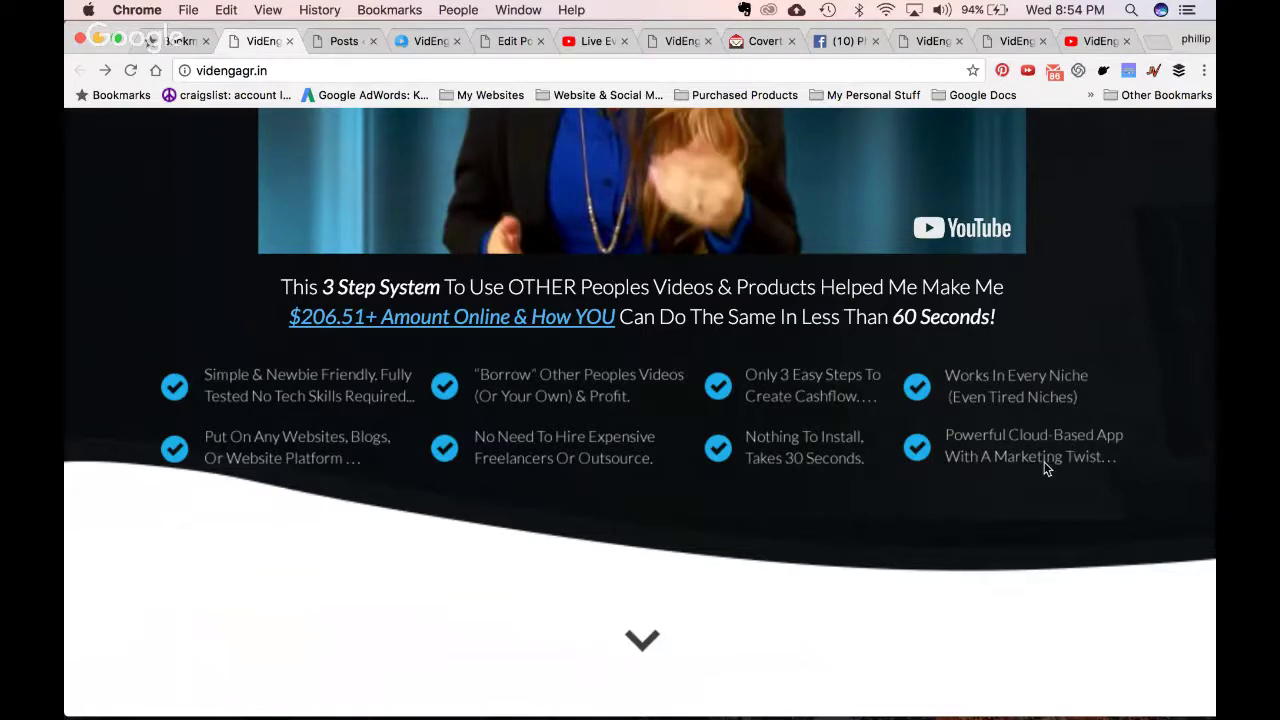
scroll(1046, 466, down, 2)
scroll(1046, 466, down, 5)
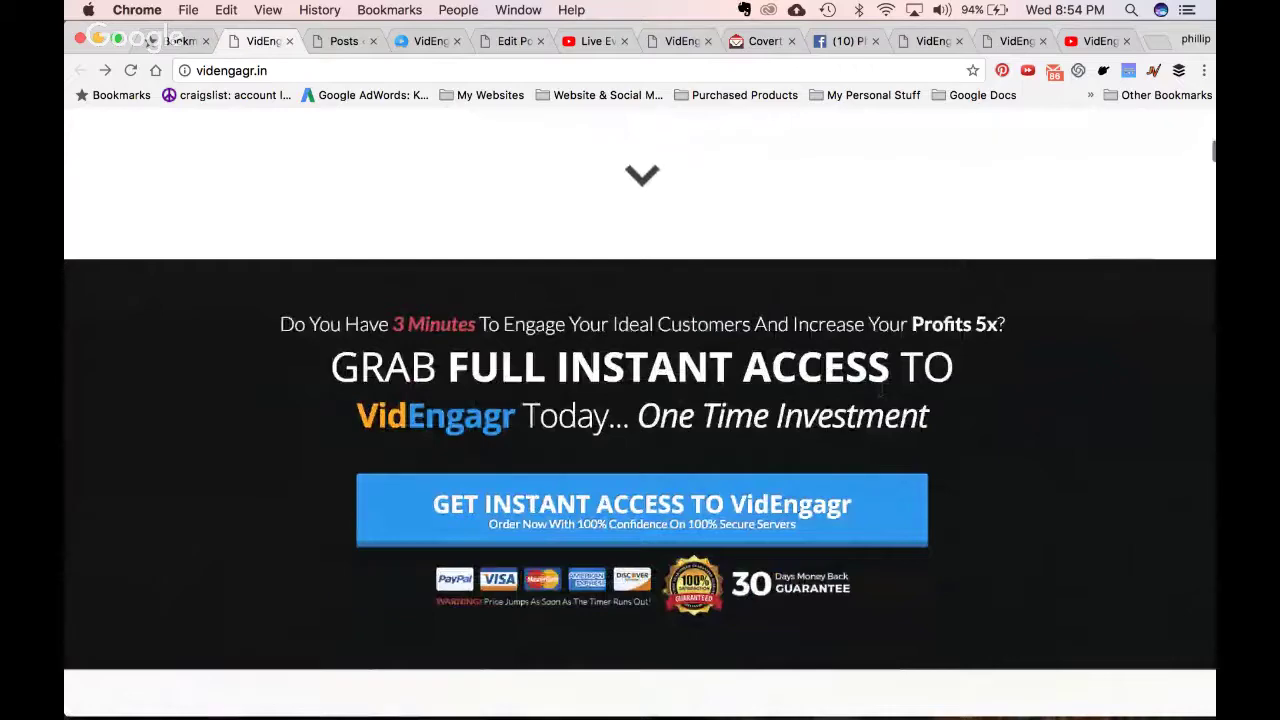
scroll(953, 357, down, 2)
scroll(953, 357, down, 8)
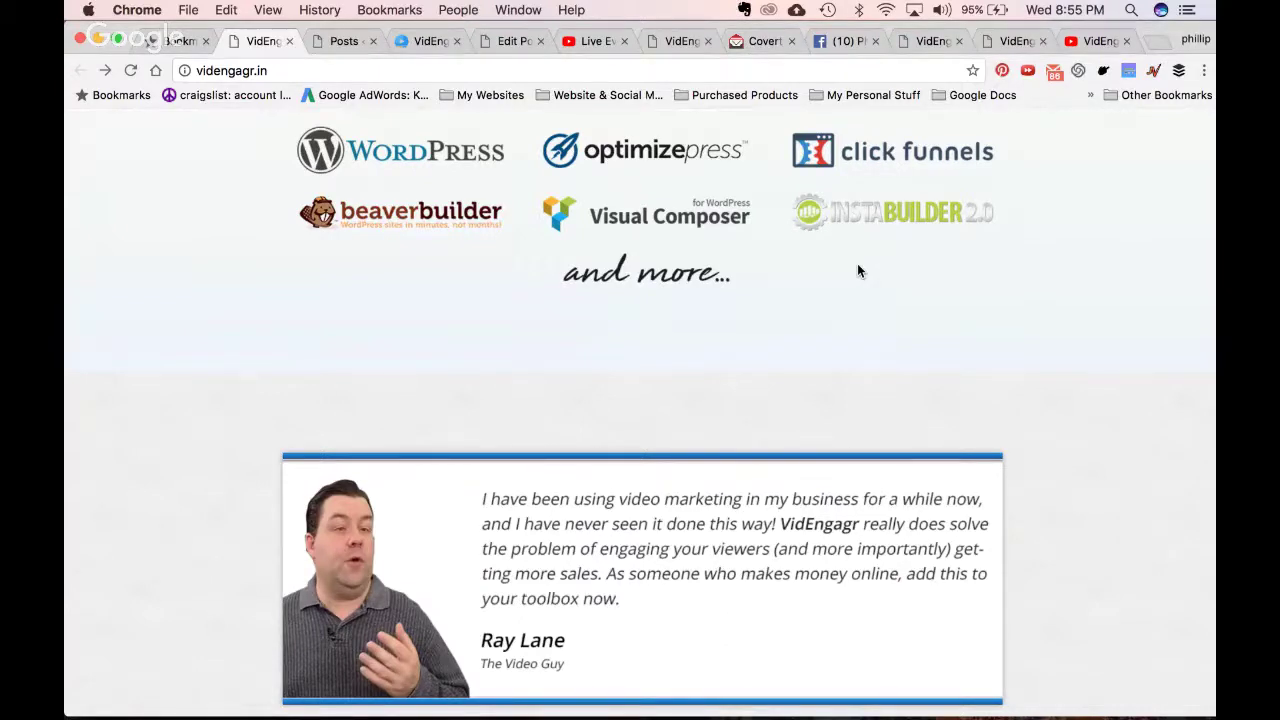
Examine the sales page's testimonials, the five benefit graphics and the "Only 1 Line Of Code Away From Profits" section
scroll(1060, 342, down, 10)
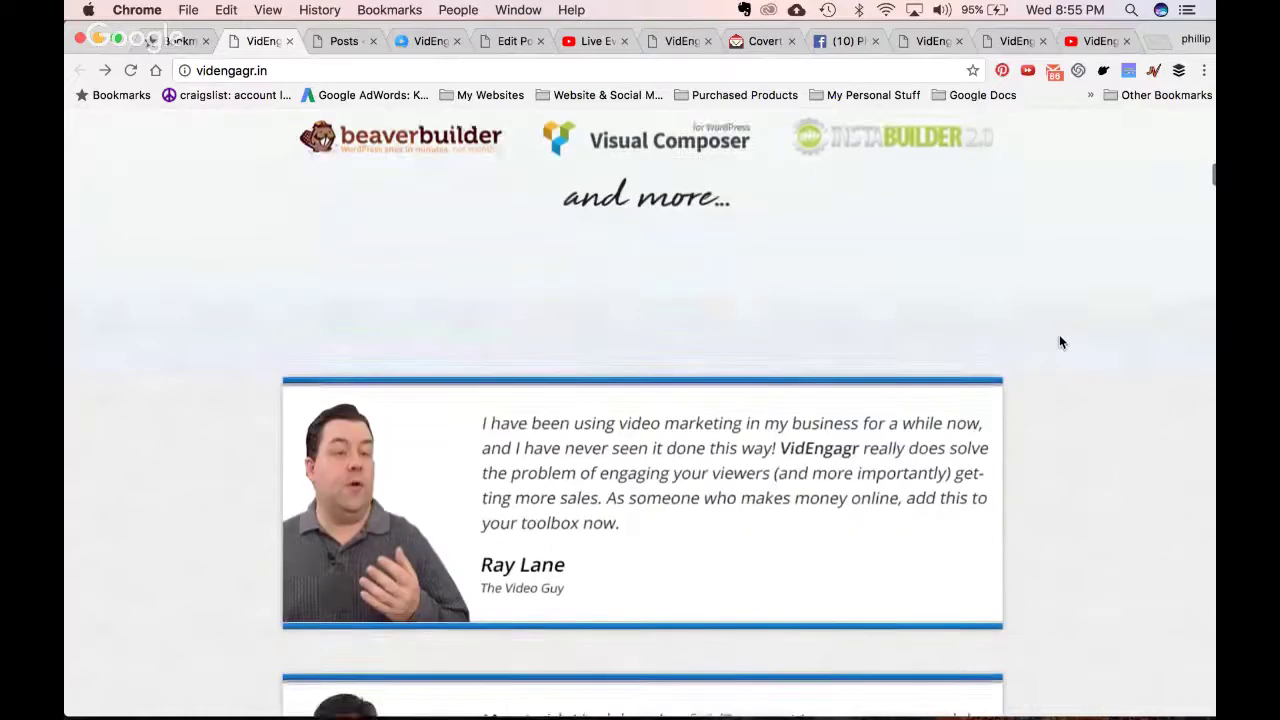
scroll(1060, 342, down, 10)
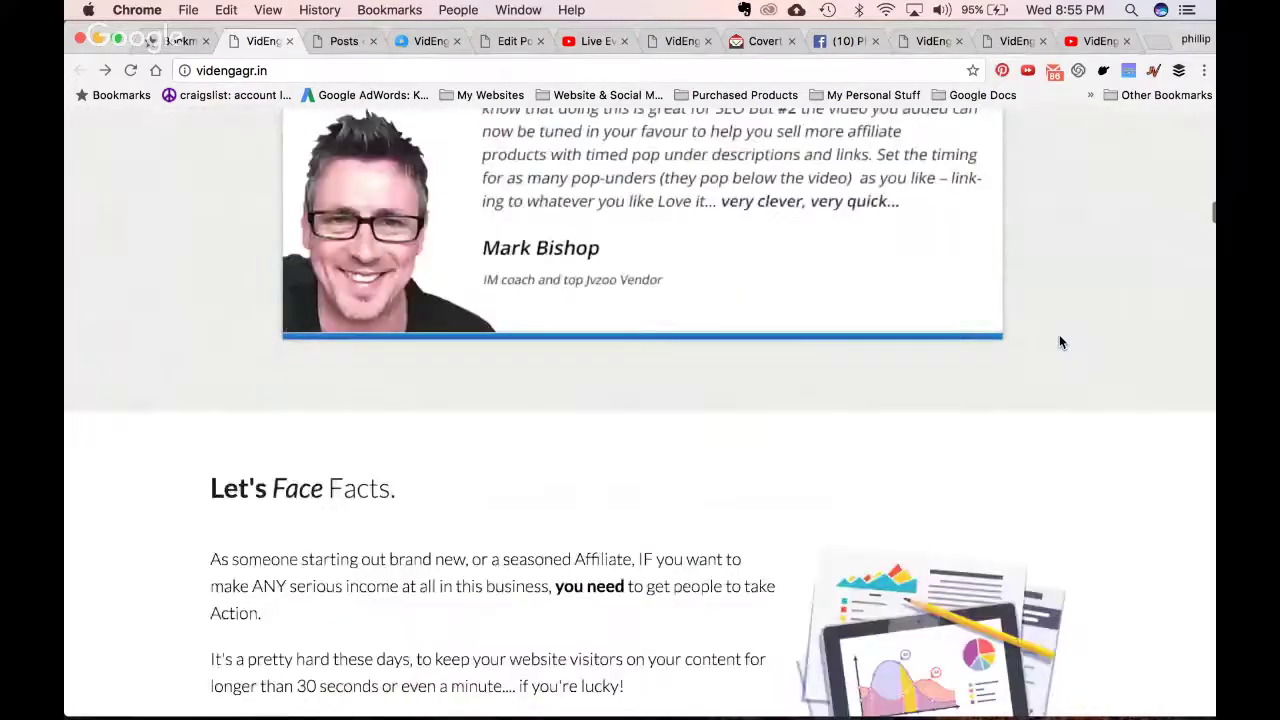
scroll(1060, 342, up, 3)
scroll(1060, 342, down, 10)
scroll(1062, 342, down, 5)
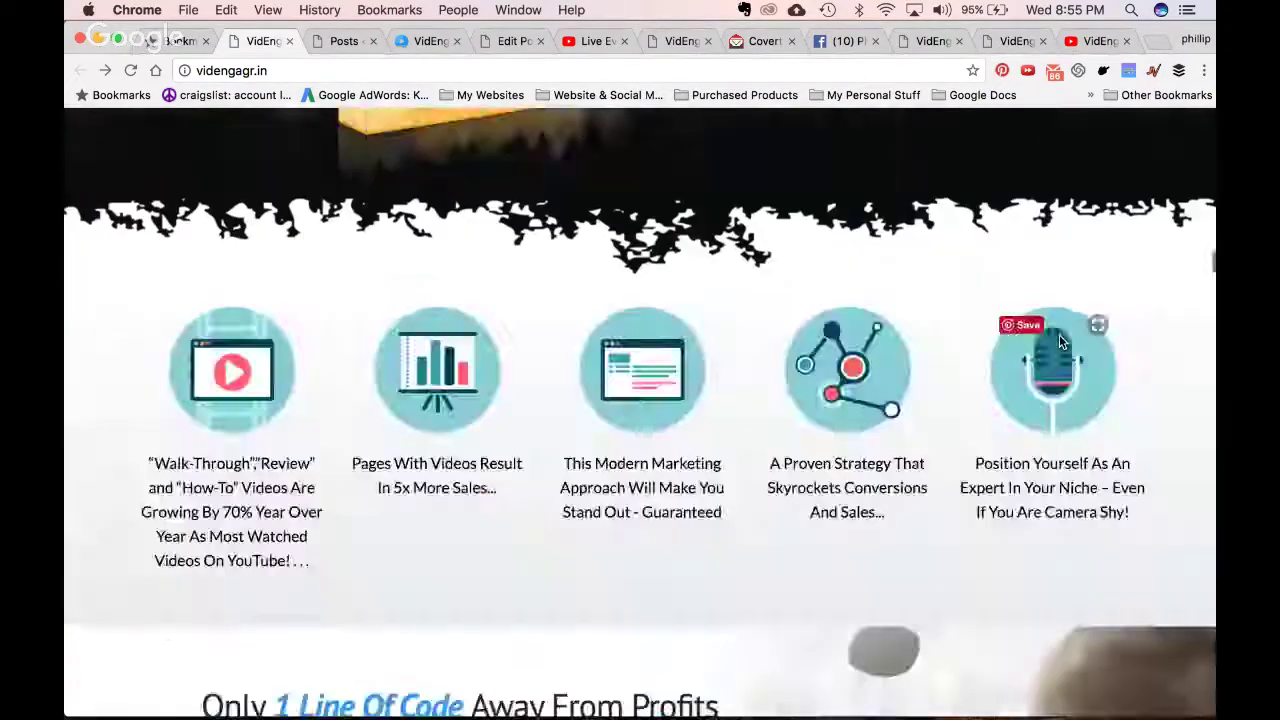
scroll(1062, 342, up, 5)
scroll(1062, 342, down, 4)
scroll(1062, 342, down, 4)
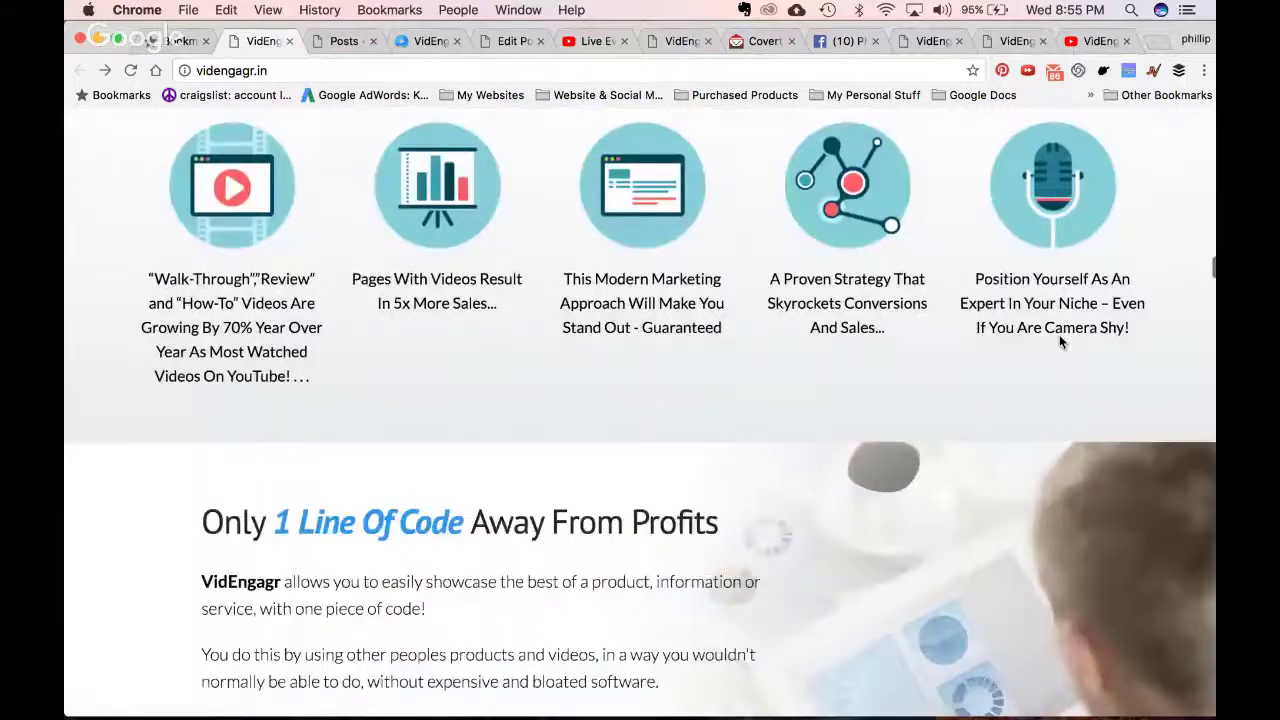
scroll(1061, 342, up, 1)
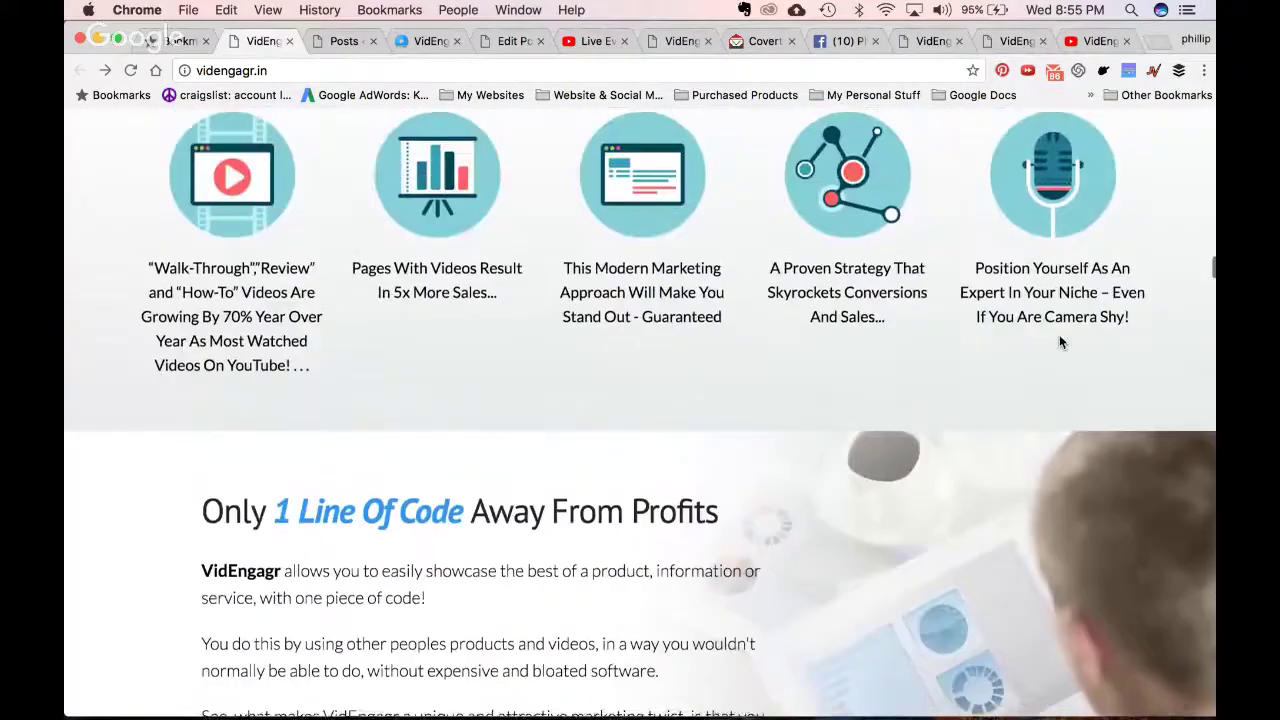
scroll(1061, 342, down, 10)
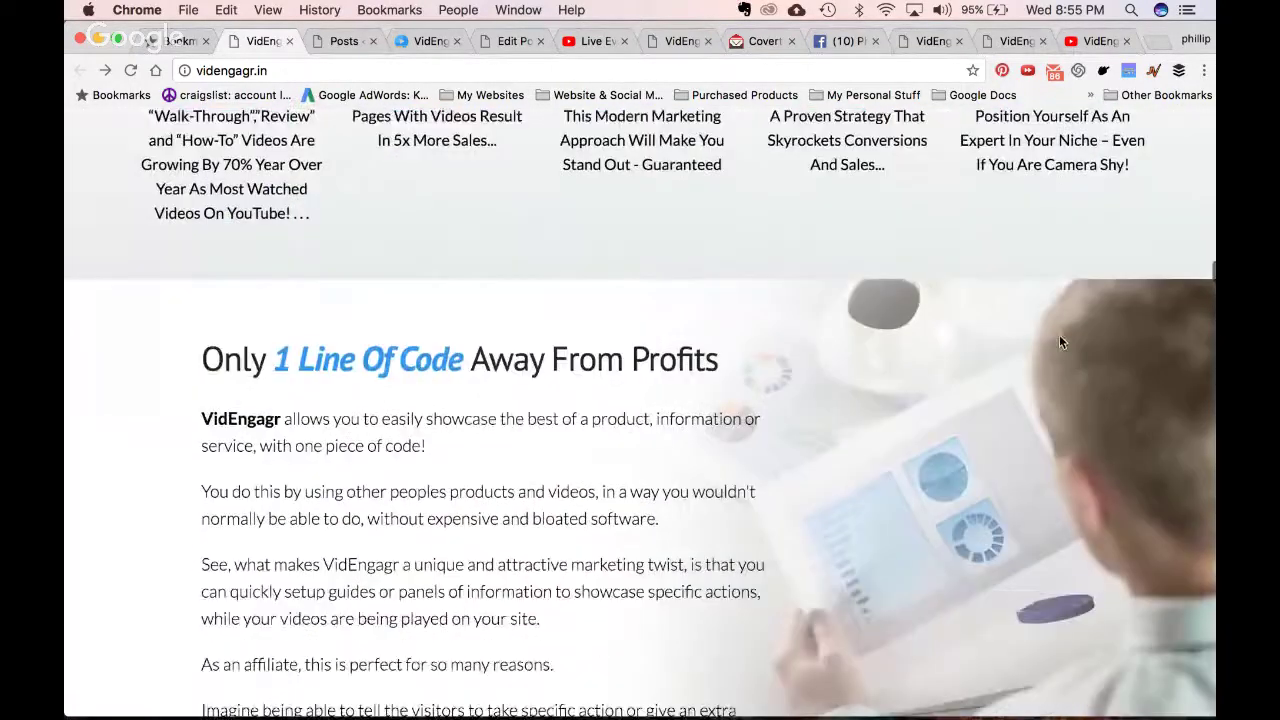
scroll(1061, 342, down, 10)
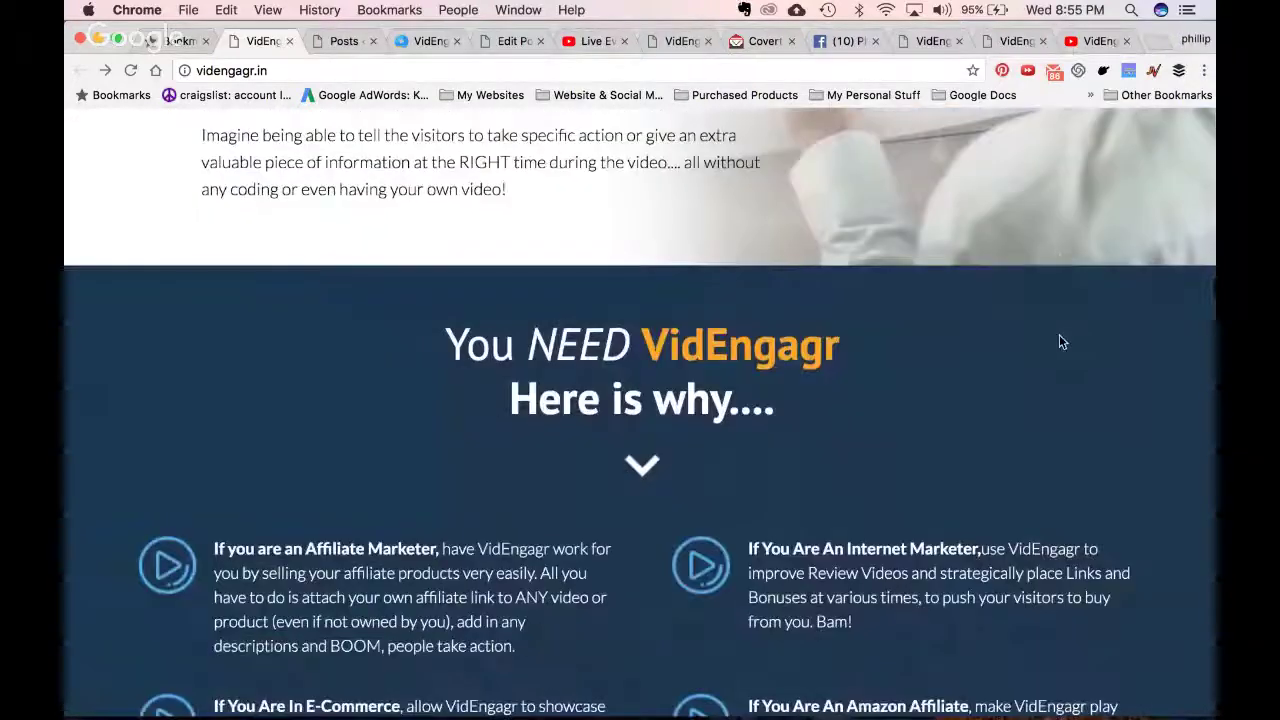
Examine the reasons for needing VidEngagr by business type and the "EASY AS 1-2-3" demo video section
scroll(1060, 340, down, 8)
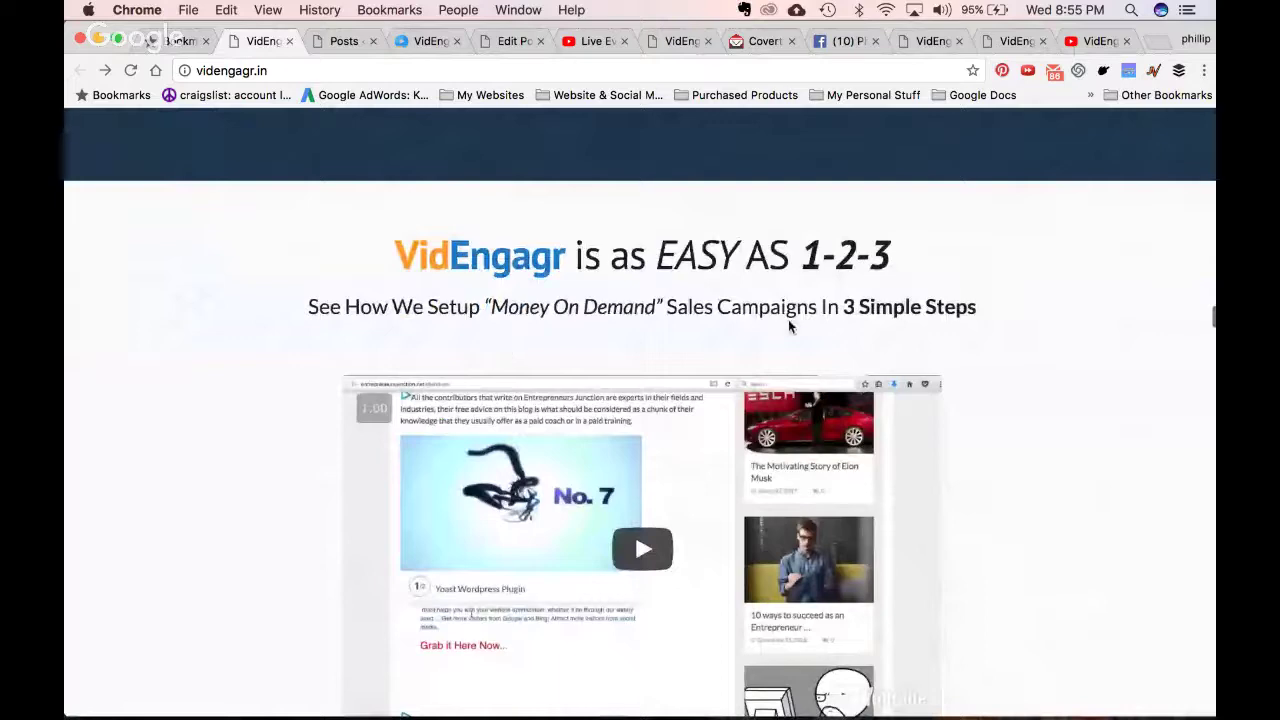
scroll(788, 319, down, 3)
scroll(520, 600, up, 3)
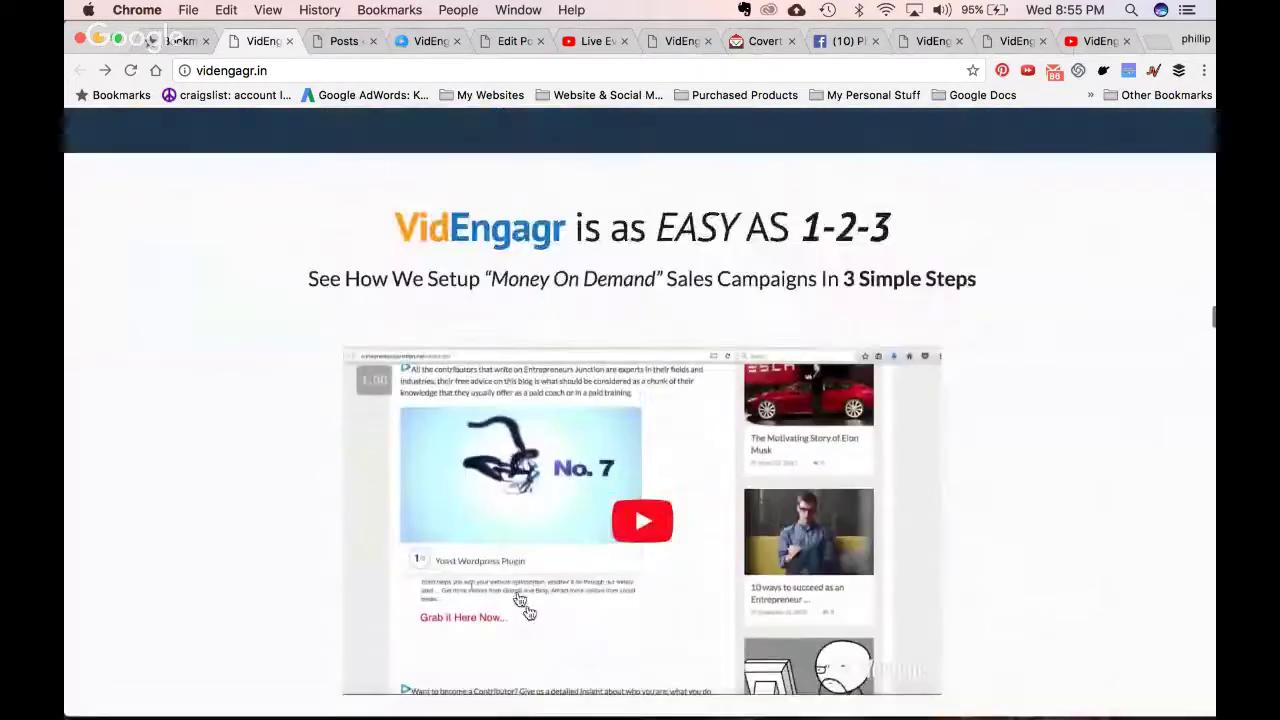
scroll(780, 470, up, 4)
scroll(780, 470, up, 2)
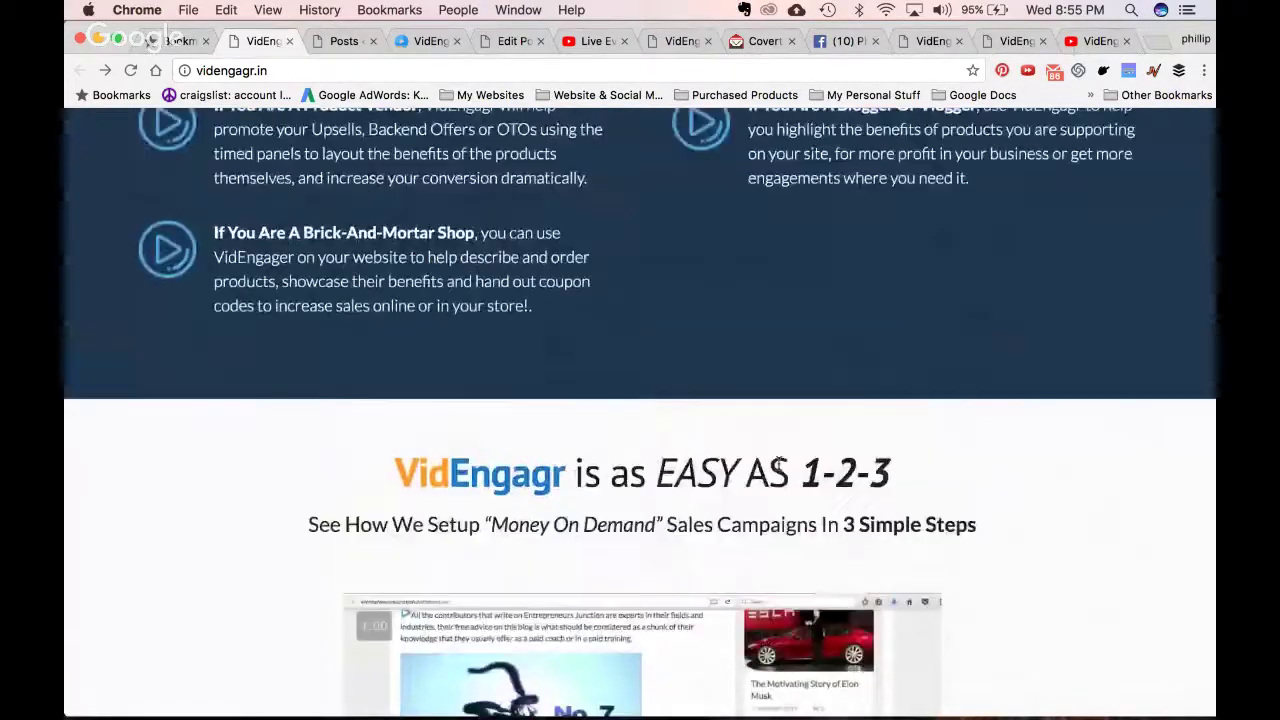
scroll(780, 470, up, 8)
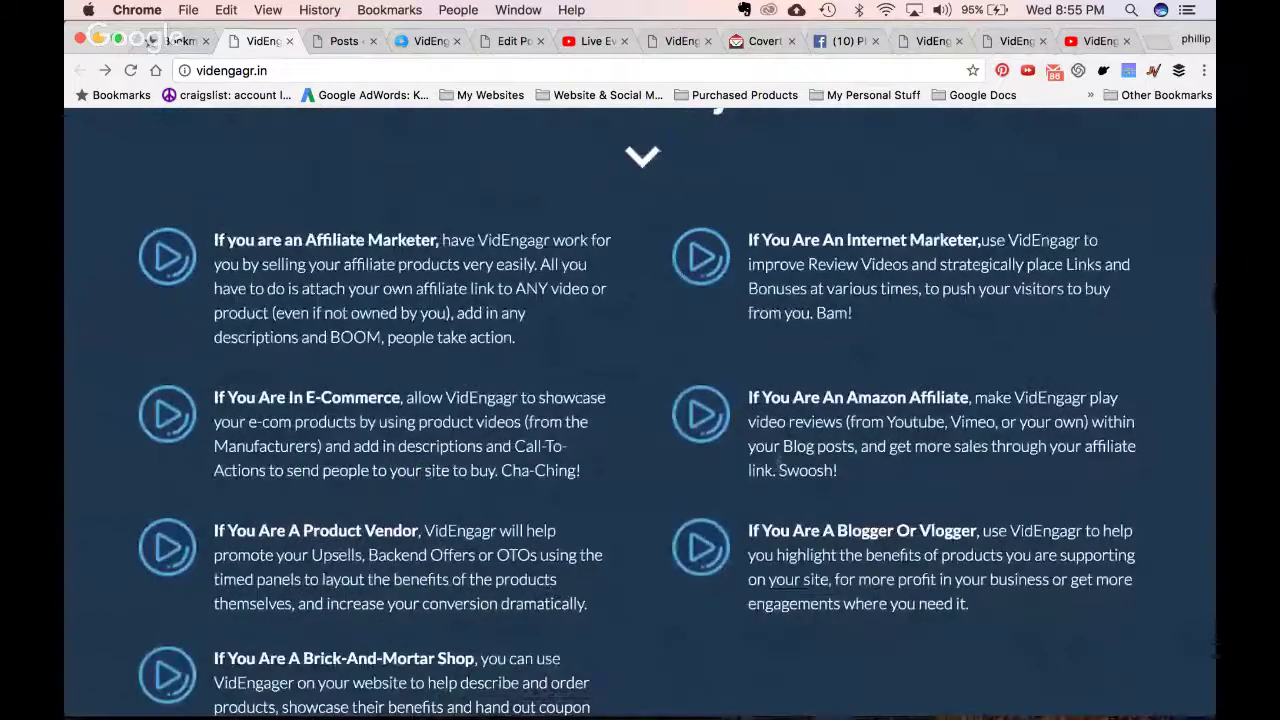
scroll(778, 463, down, 10)
scroll(778, 463, down, 7)
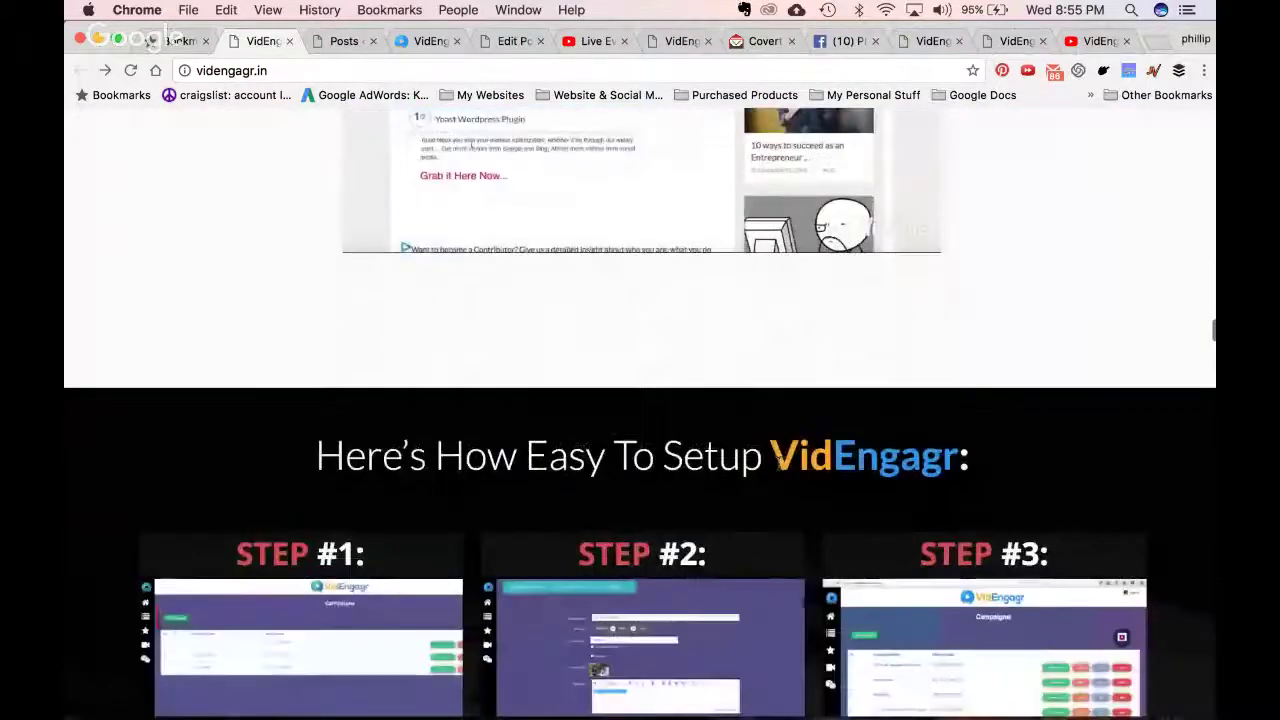
Examine the three VidEngagr setup steps and the instant access offer that follows them on the sales page
scroll(778, 462, up, 2)
scroll(780, 468, up, 3)
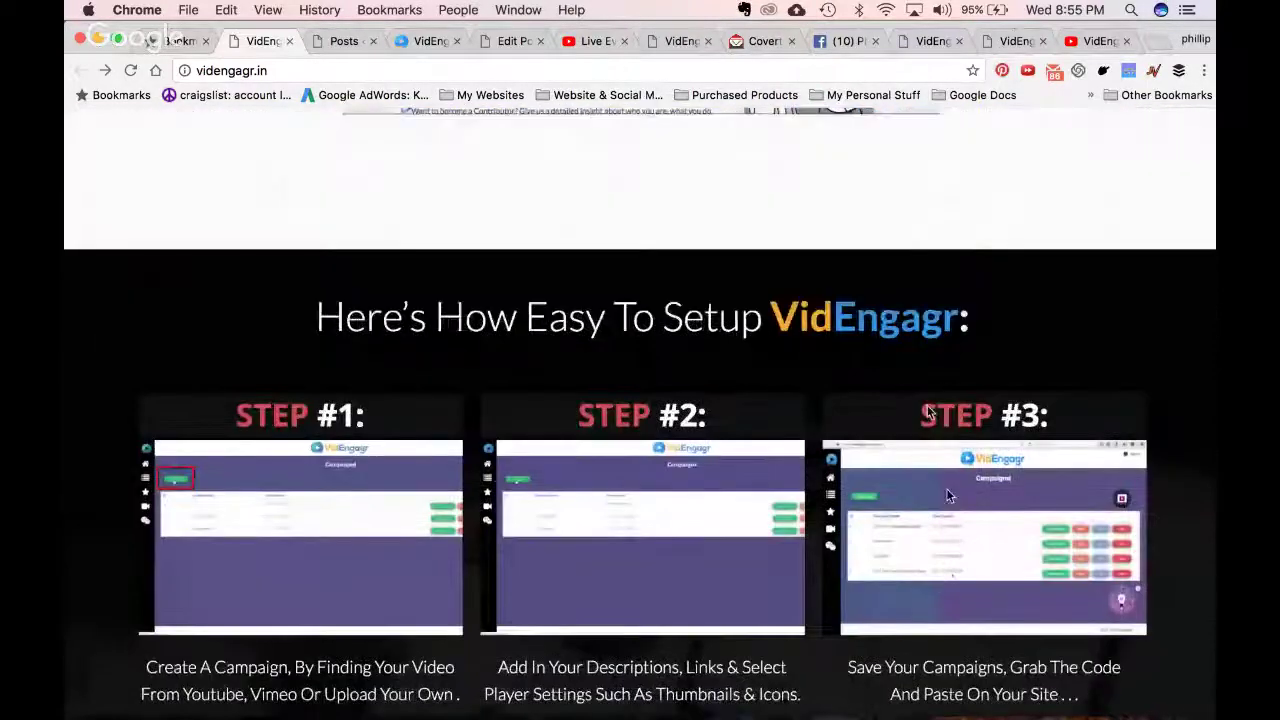
scroll(926, 415, down, 2)
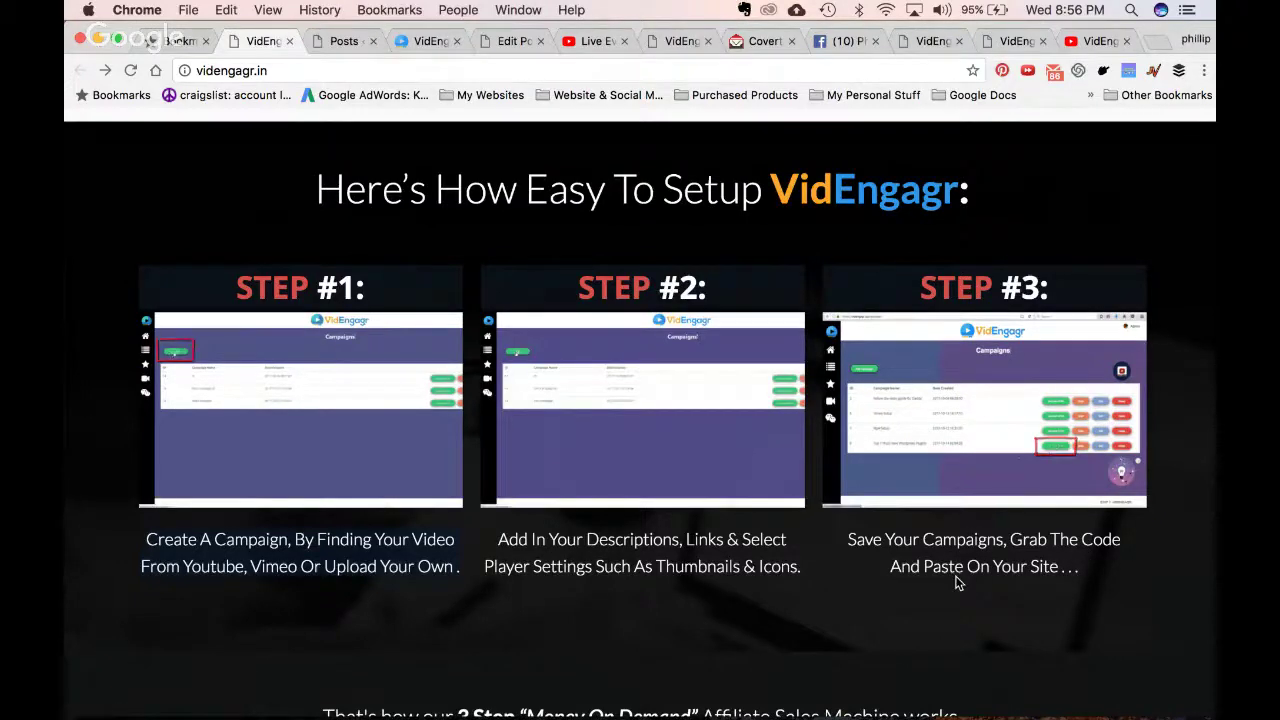
scroll(958, 583, down, 1)
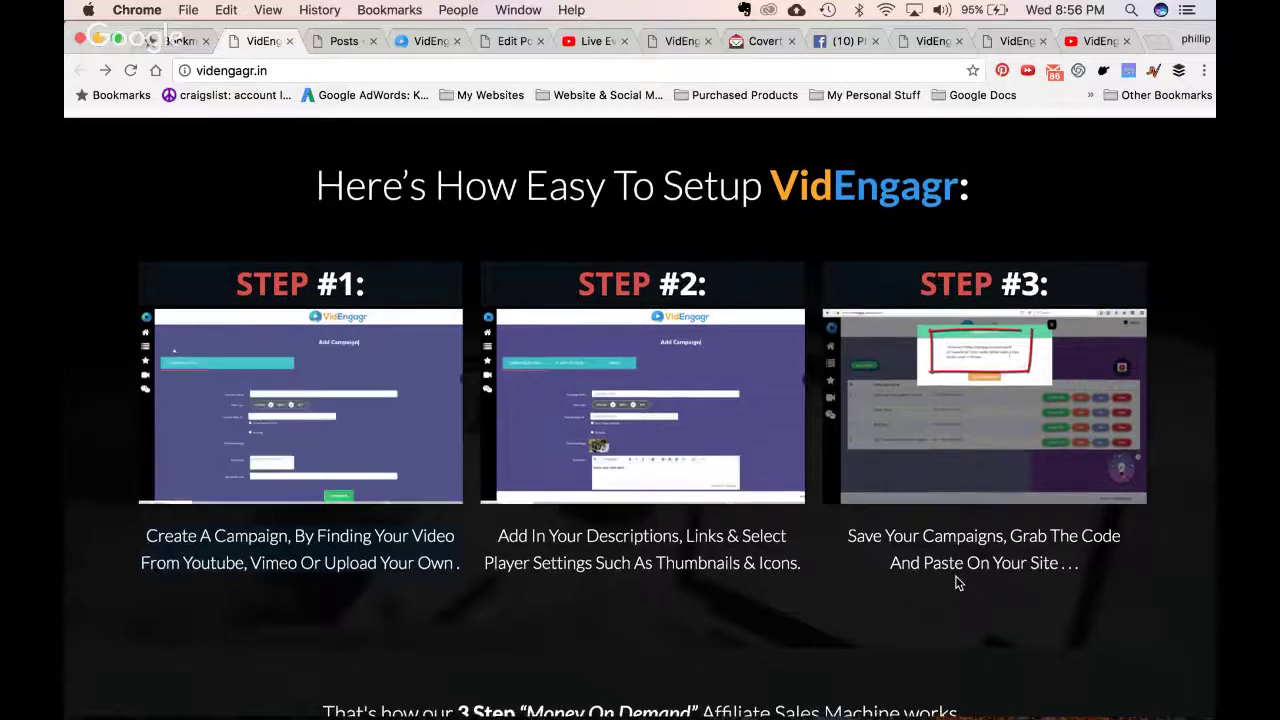
scroll(970, 583, down, 5)
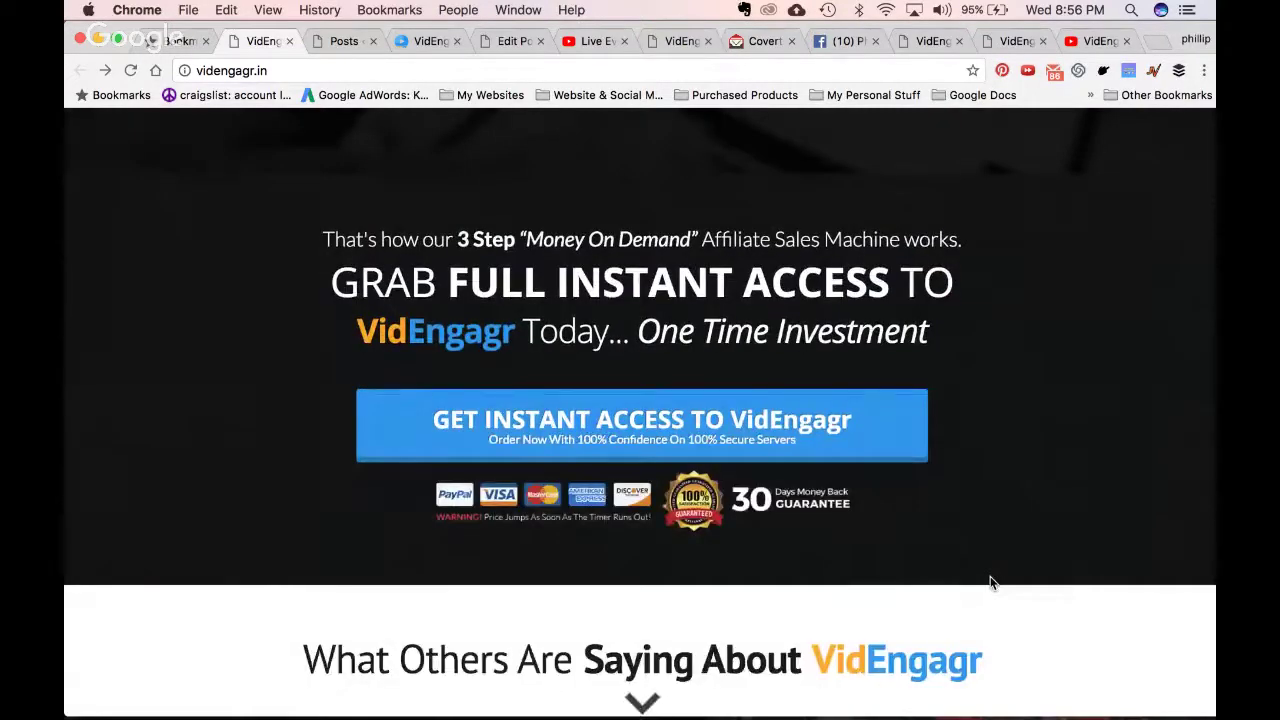
scroll(990, 583, down, 3)
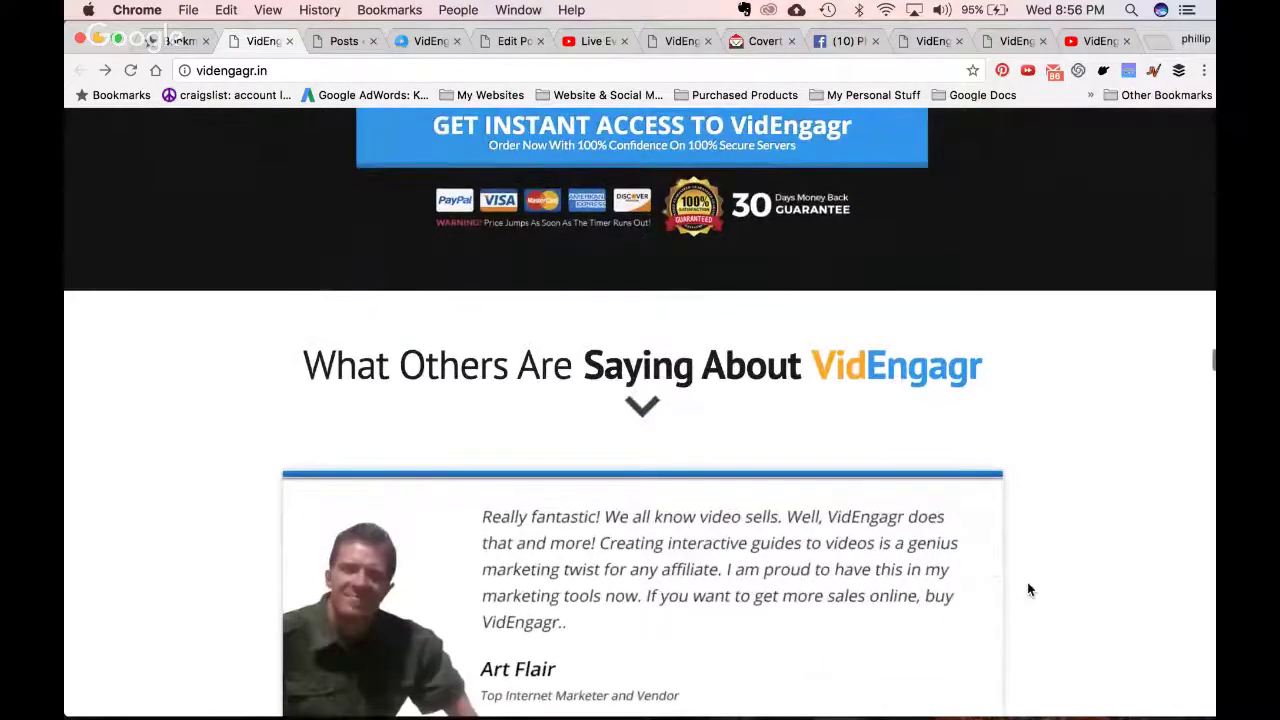
scroll(1018, 577, up, 4)
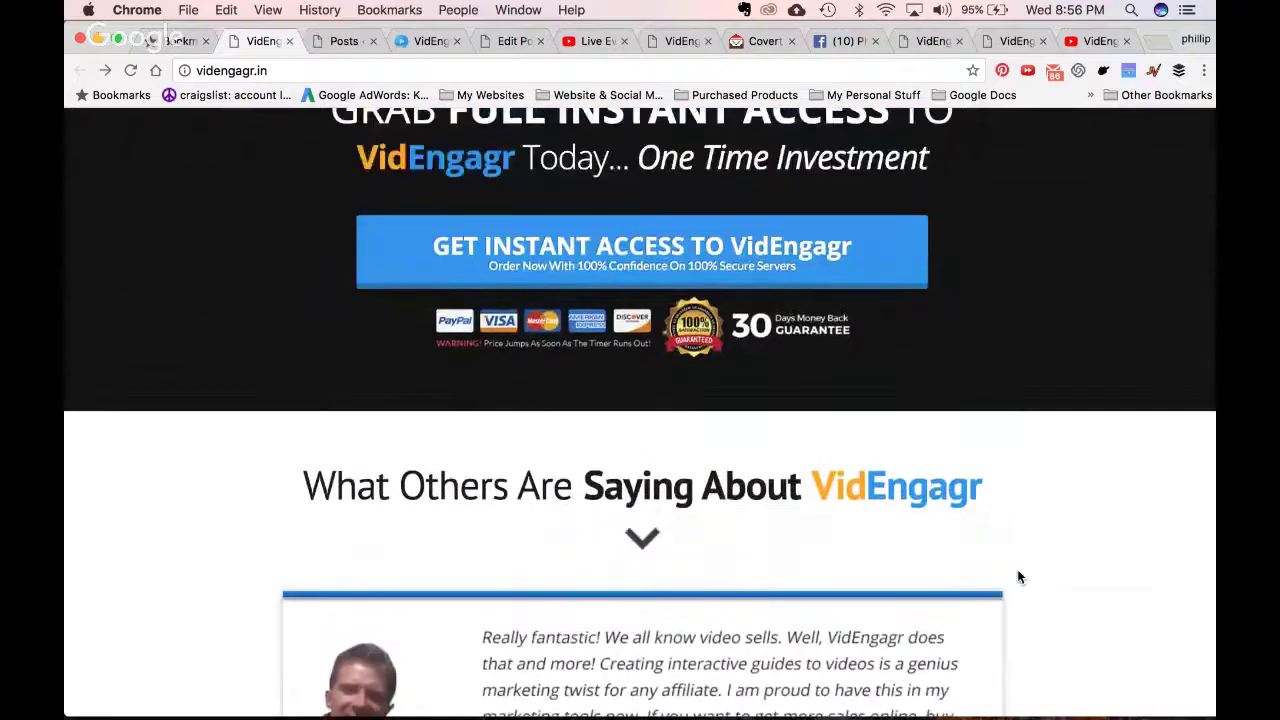
scroll(1019, 576, up, 3)
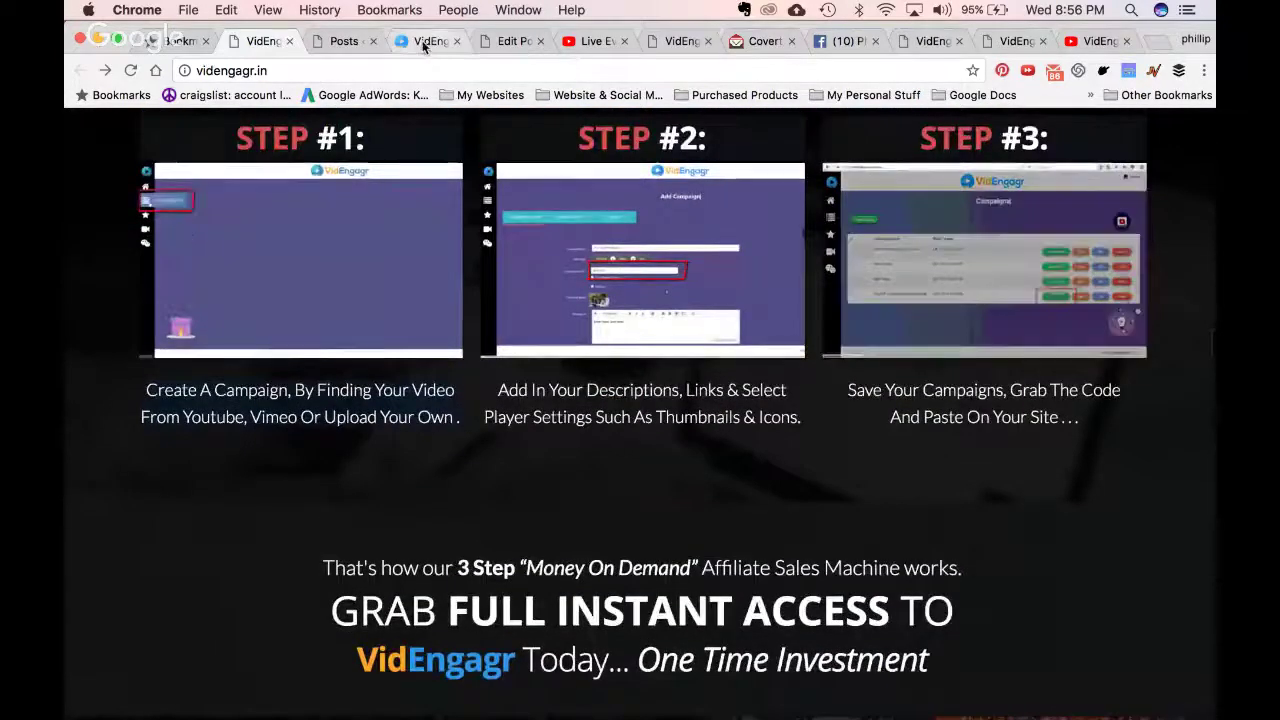
Open the published "Aweber vs Get response" post from the WordPress posts list in a new tab and show its embedded video
click(425, 41)
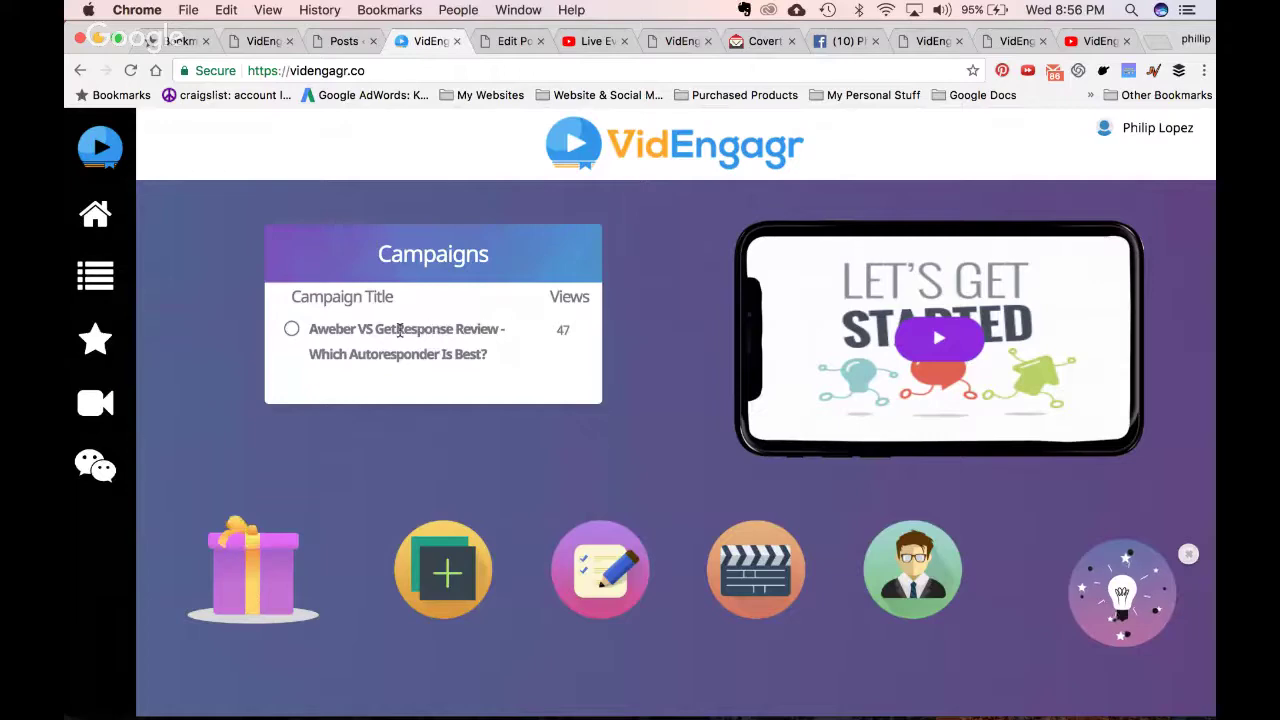
click(343, 41)
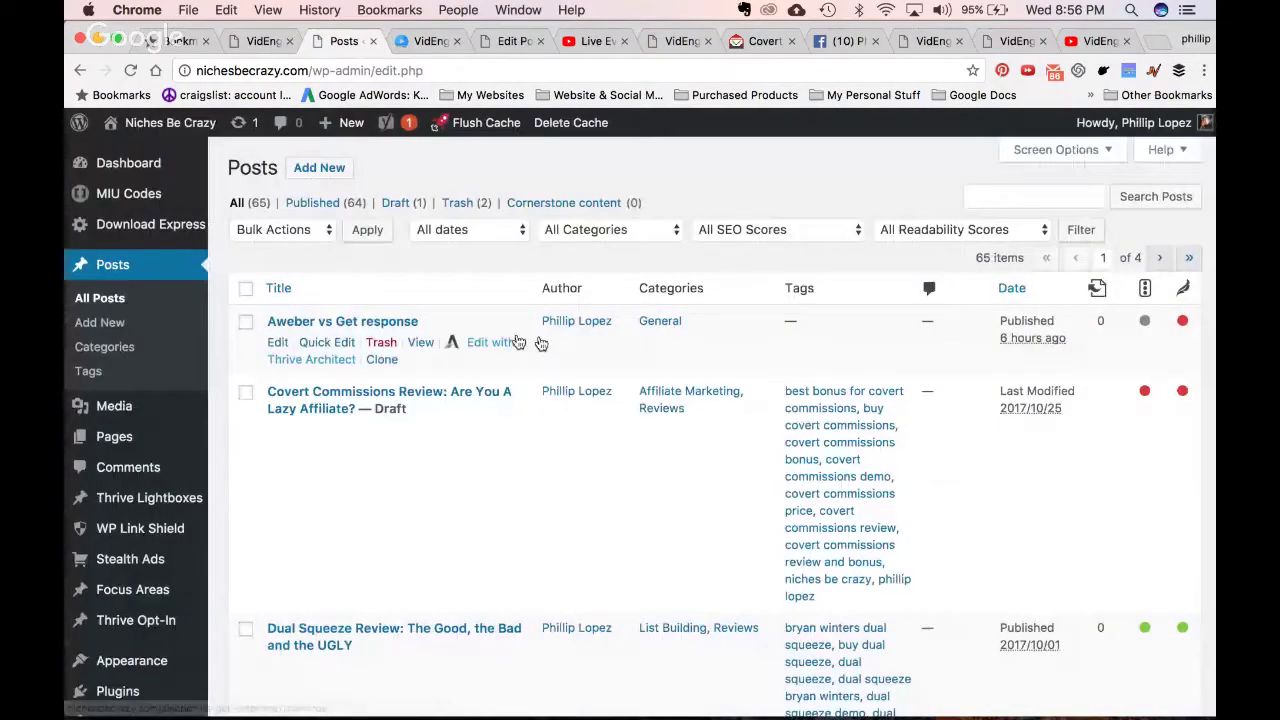
right_click(427, 343)
click(474, 359)
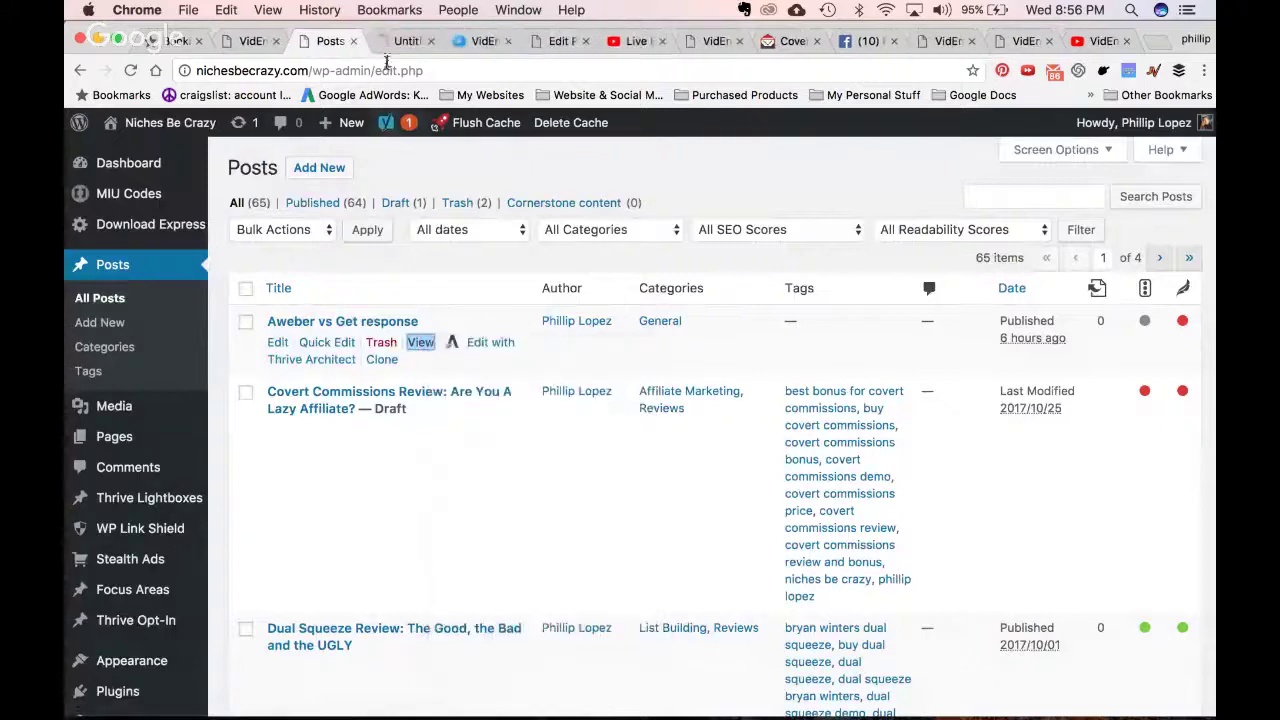
click(408, 41)
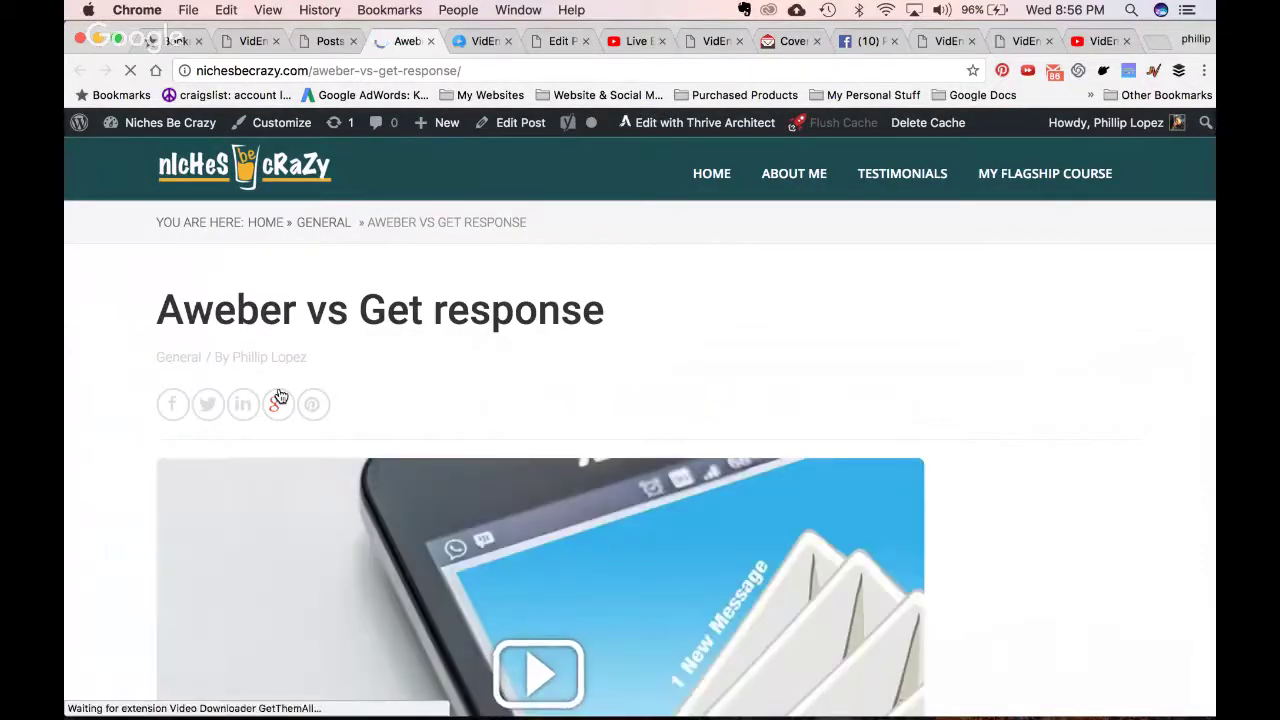
scroll(281, 397, down, 1)
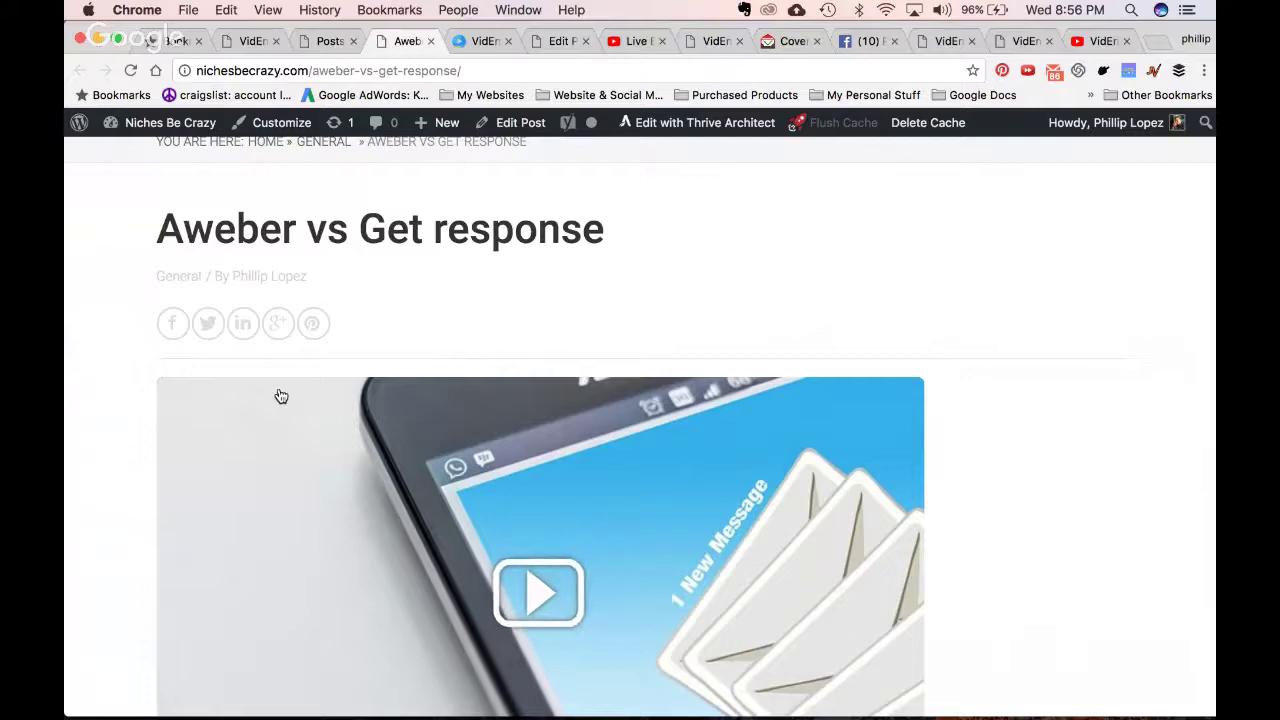
scroll(301, 401, down, 1)
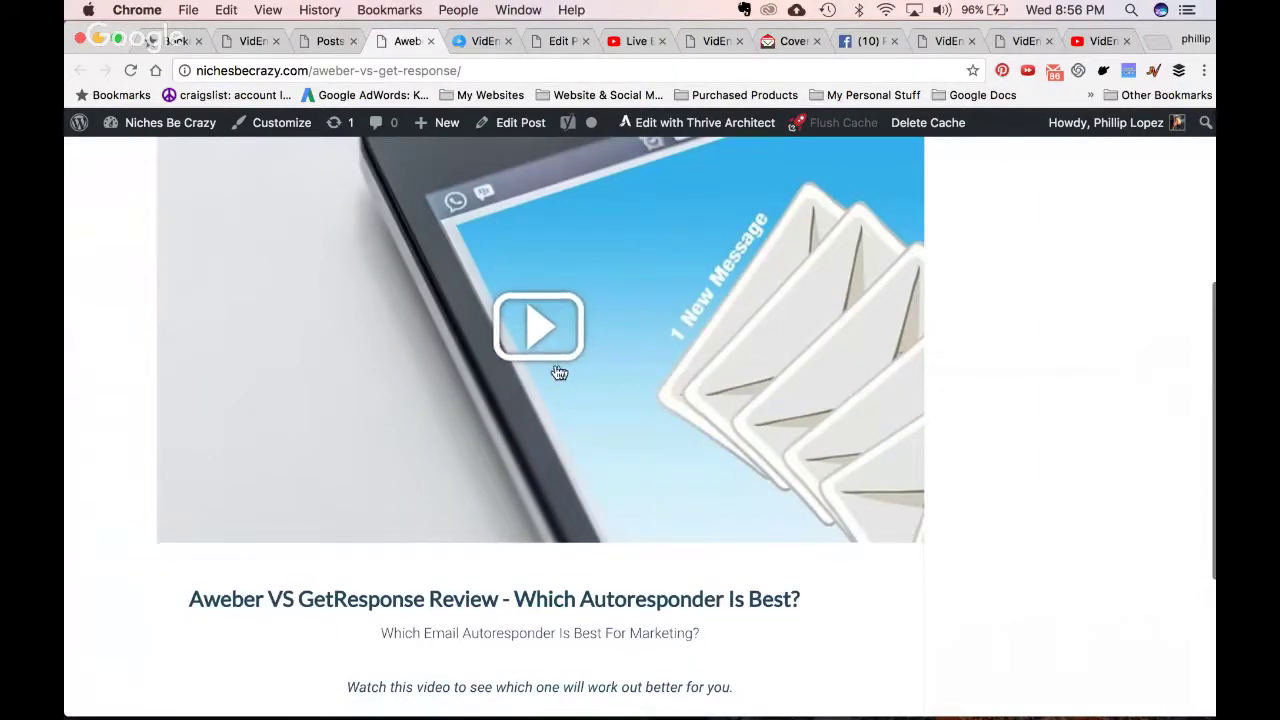
Start the embedded Aweber VS GetResponse review video in the post, pause it, and close the post's tab
scroll(646, 426, down, 2)
scroll(645, 426, down, 1)
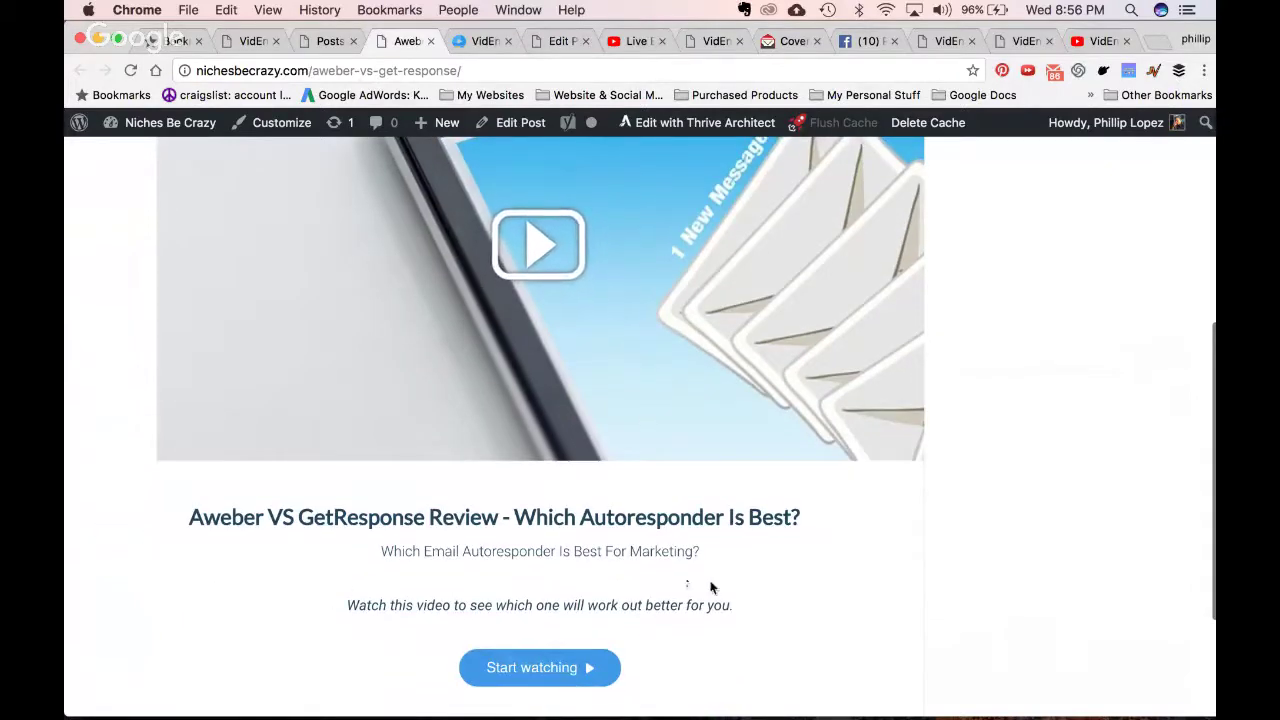
scroll(645, 607, down, 3)
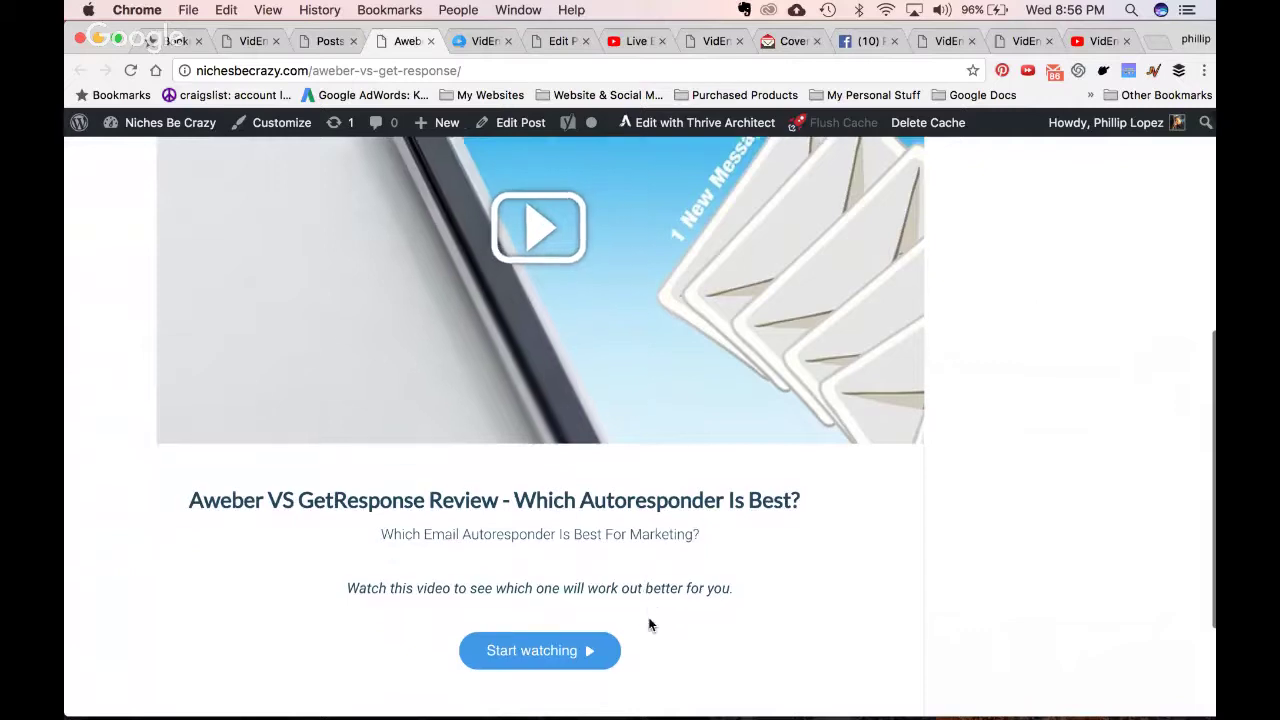
click(524, 578)
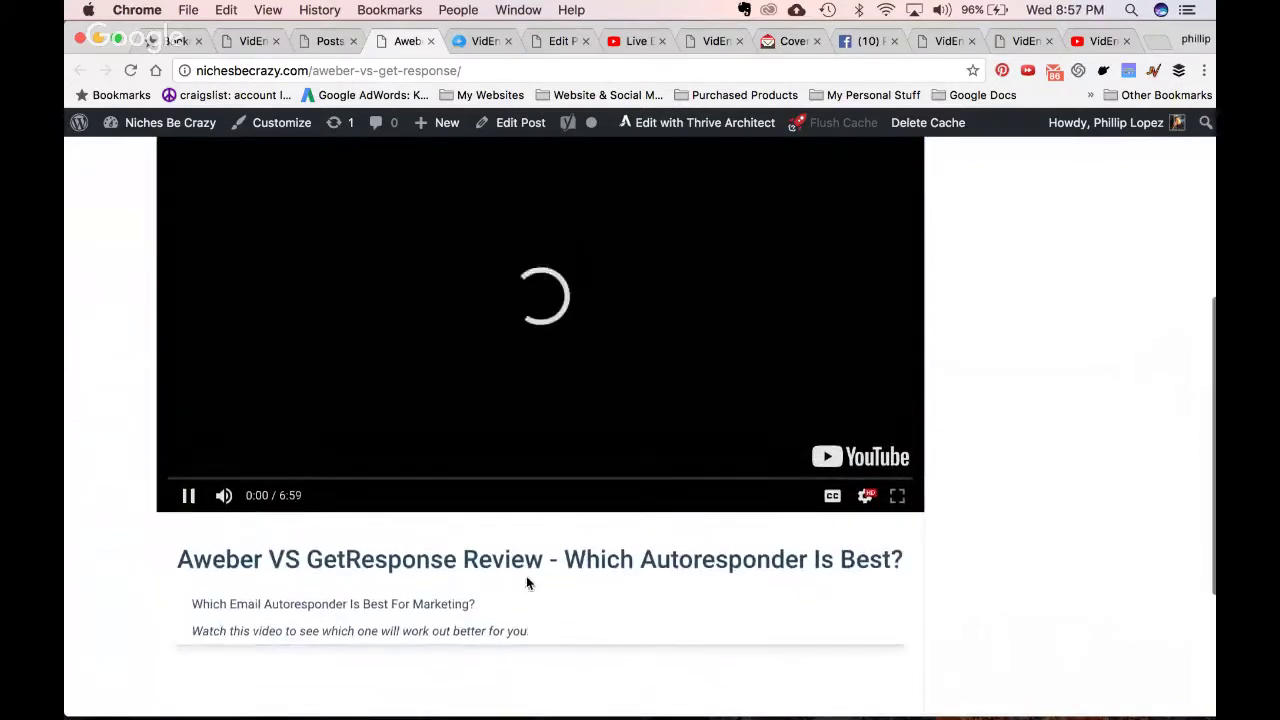
click(189, 499)
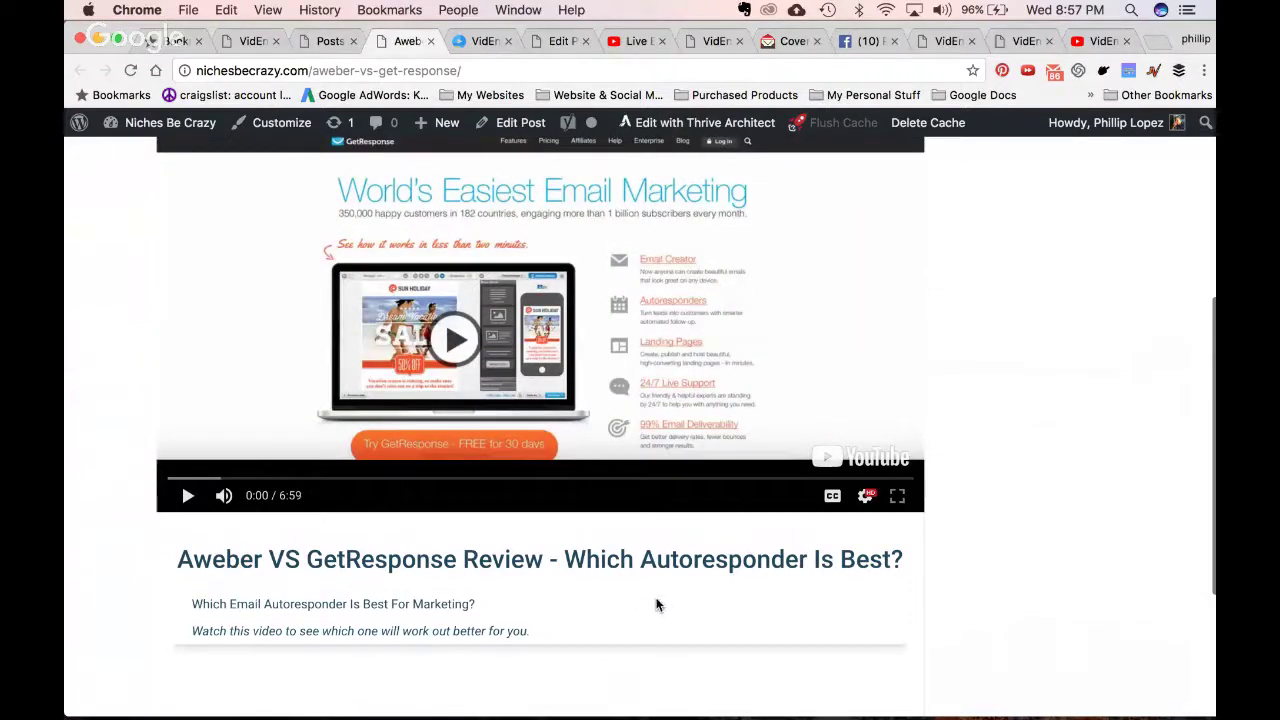
scroll(487, 597, up, 1)
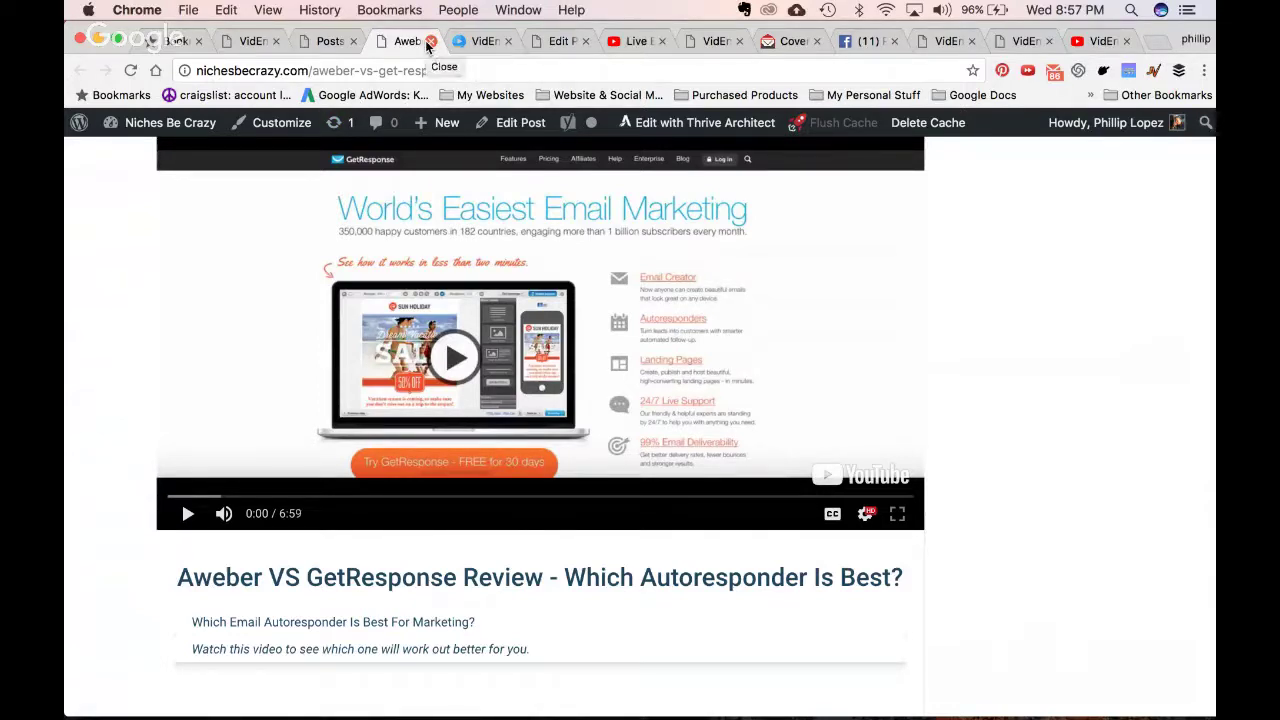
click(427, 47)
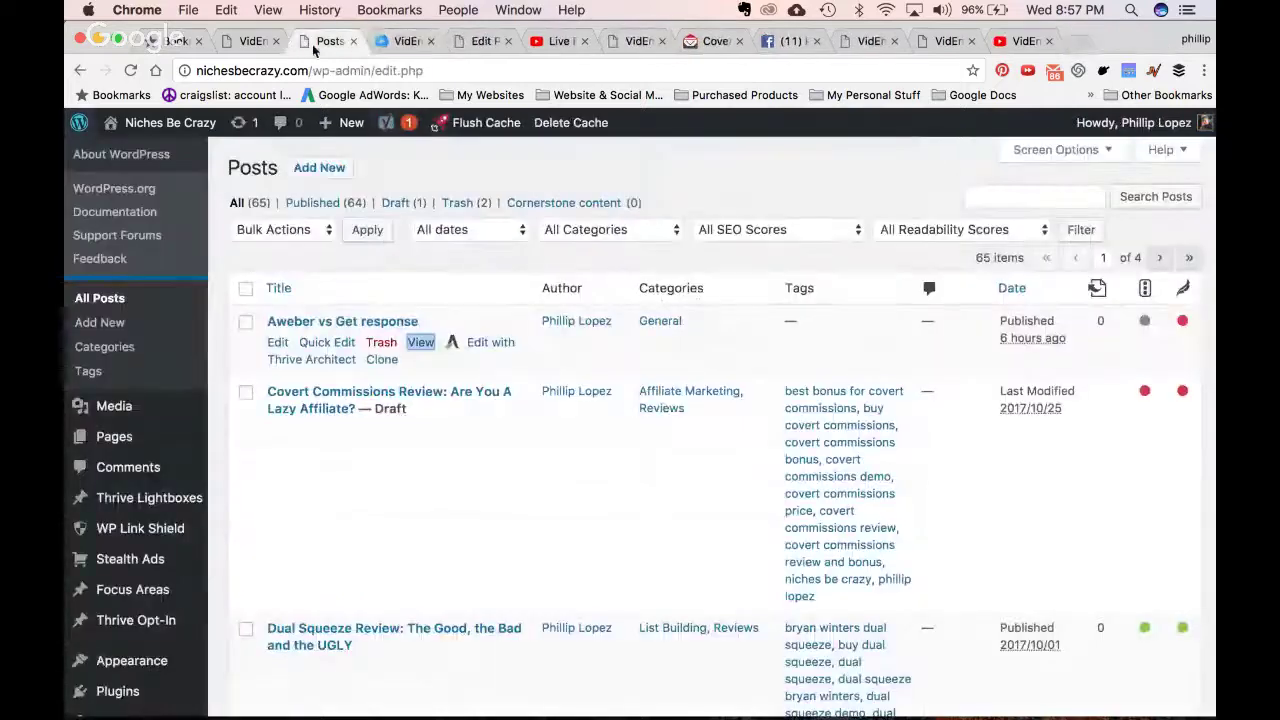
Add a new WordPress post titled "VidEngagr Review" and publish it
click(341, 172)
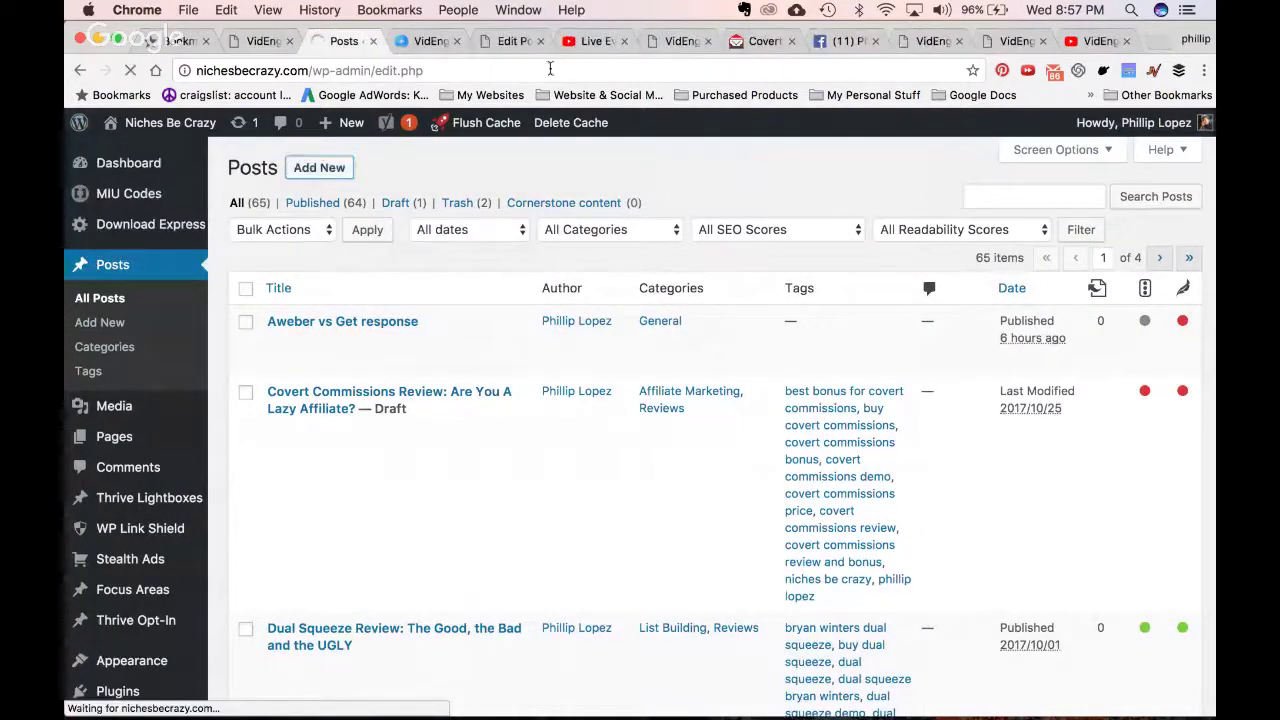
key(super+Tab)
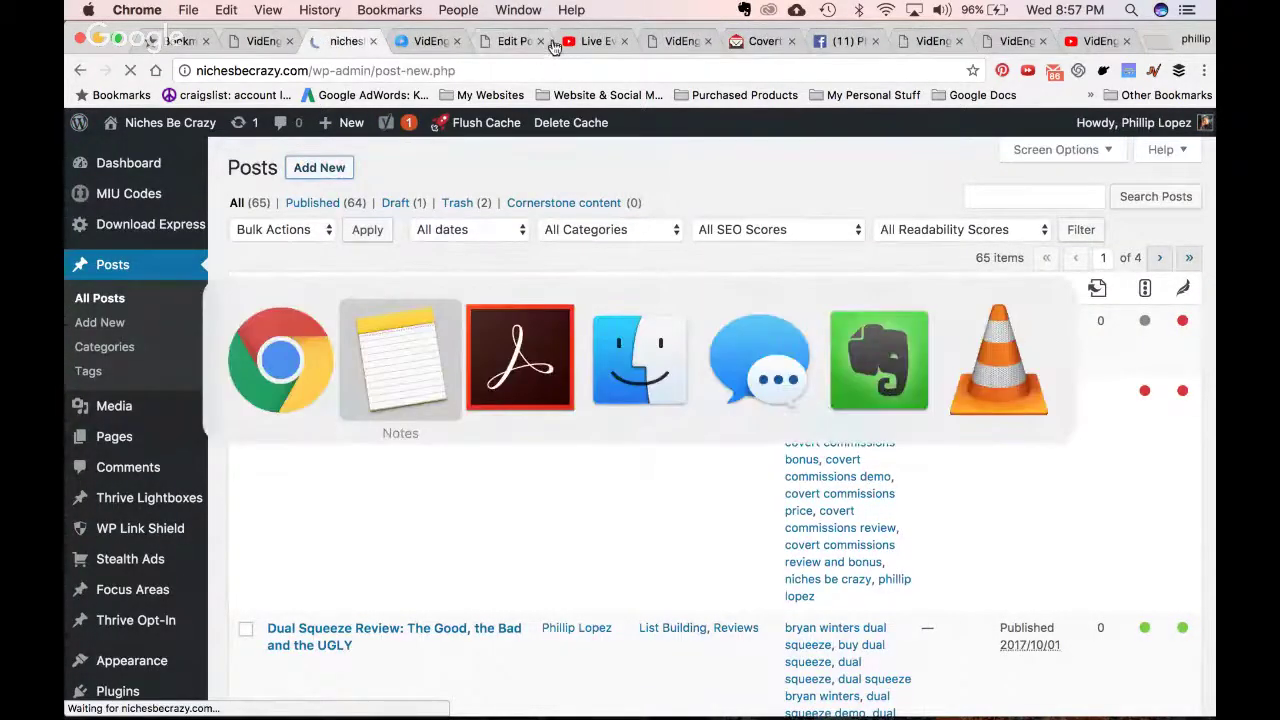
key(super+shift+Tab)
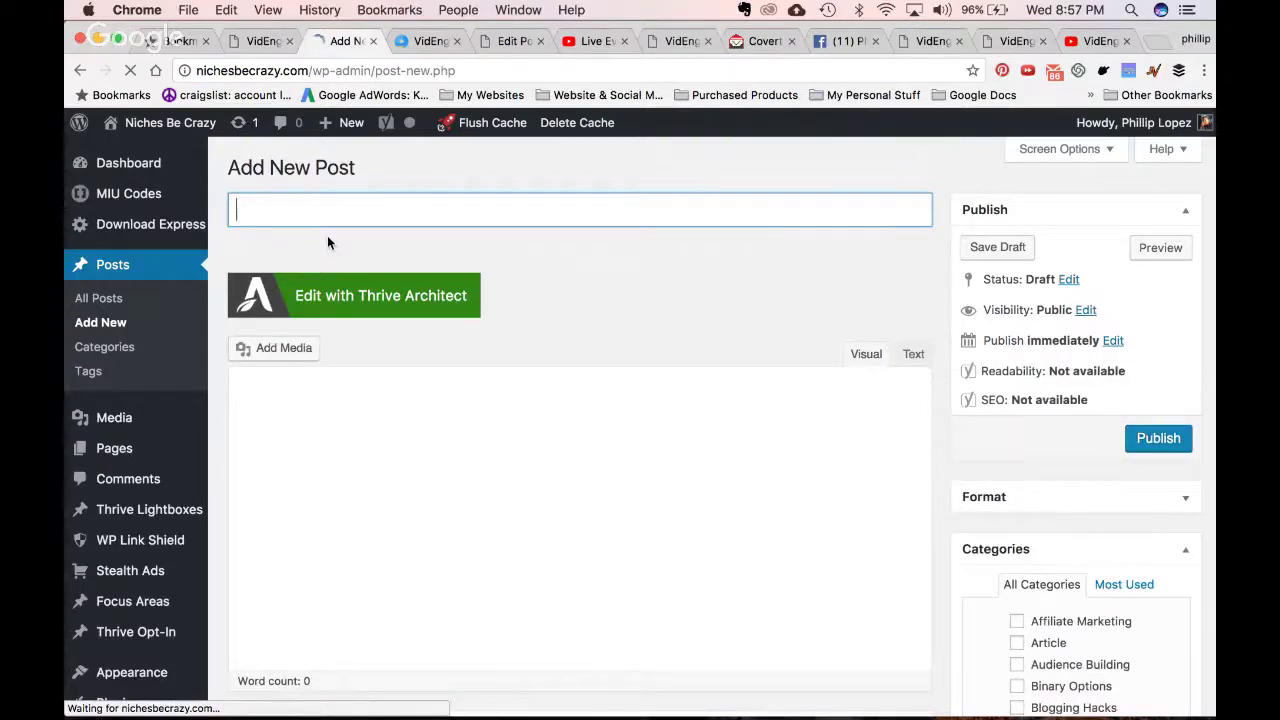
text(Vide)
key(BackSpace)
key(BackSpace)
key(BackSpace)
key(BackSpace)
text(V)
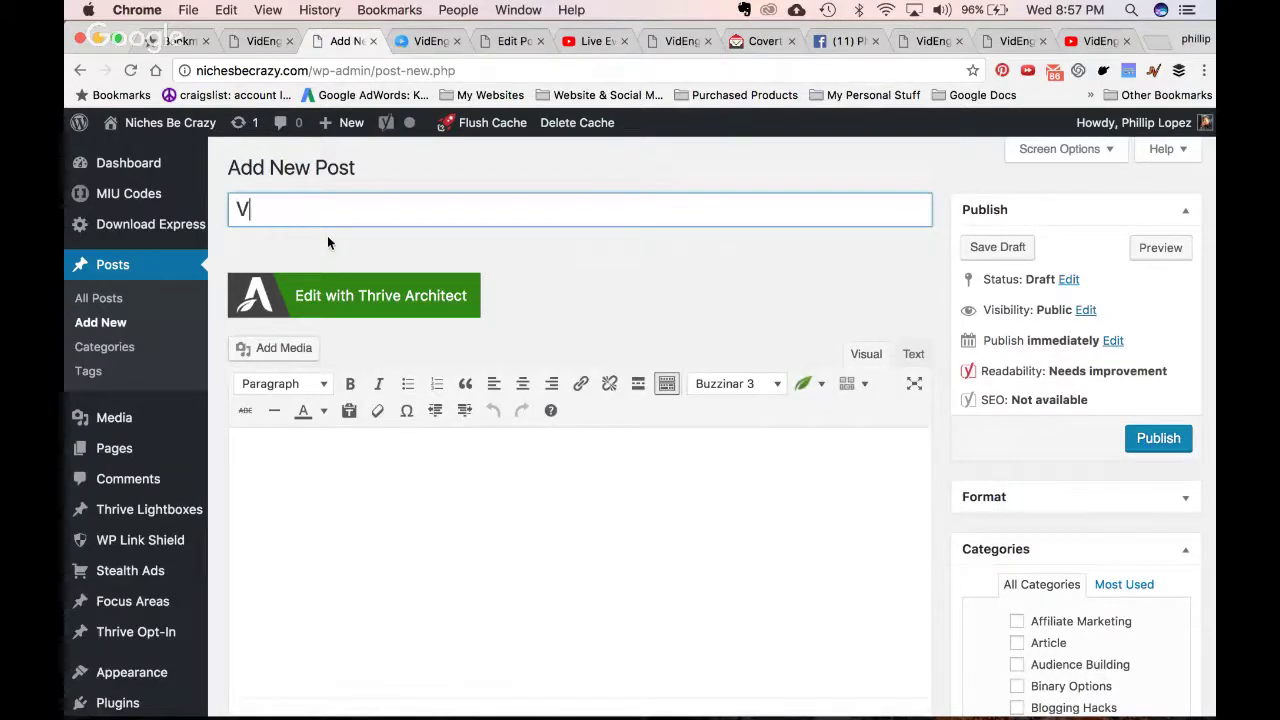
text(idEngag)
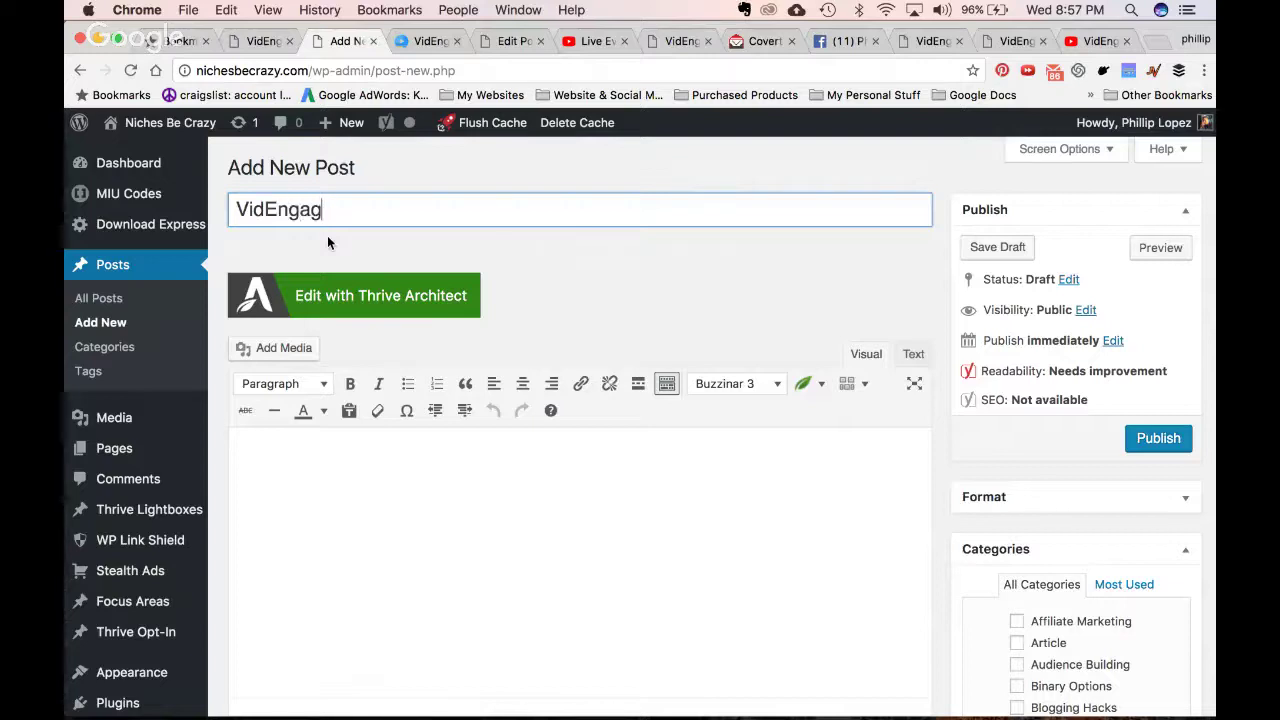
text(r Review)
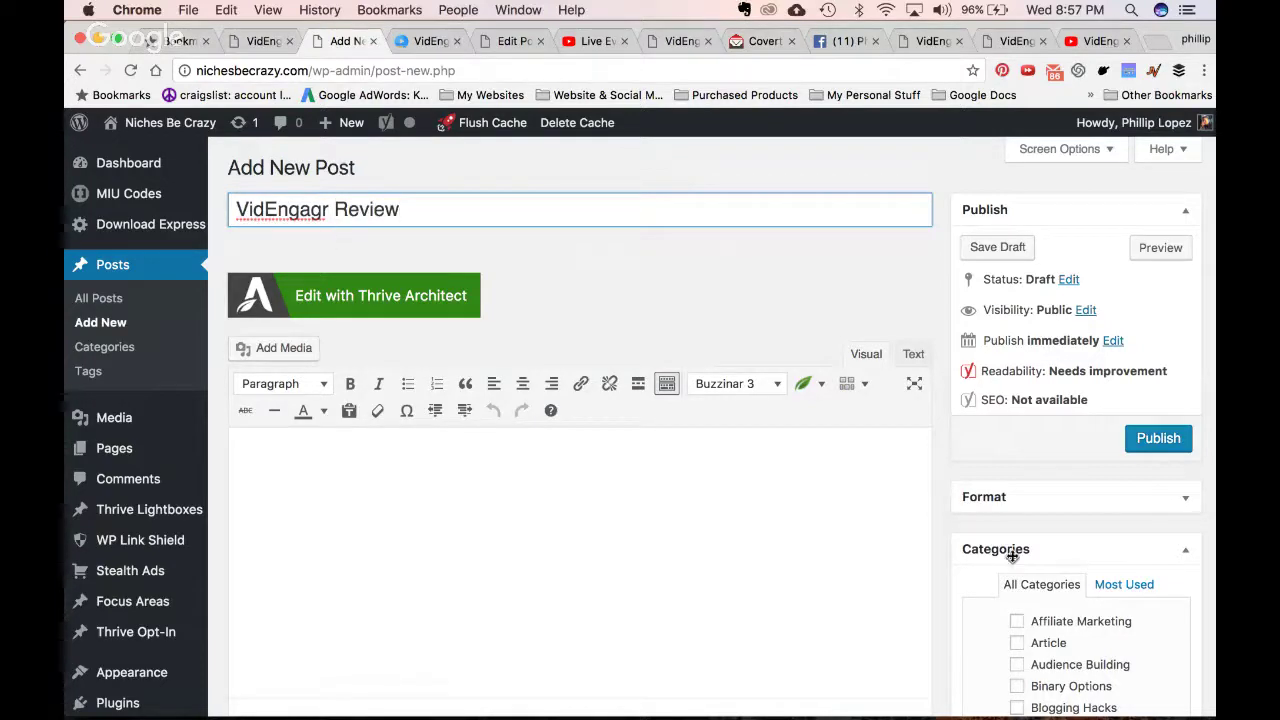
click(1155, 438)
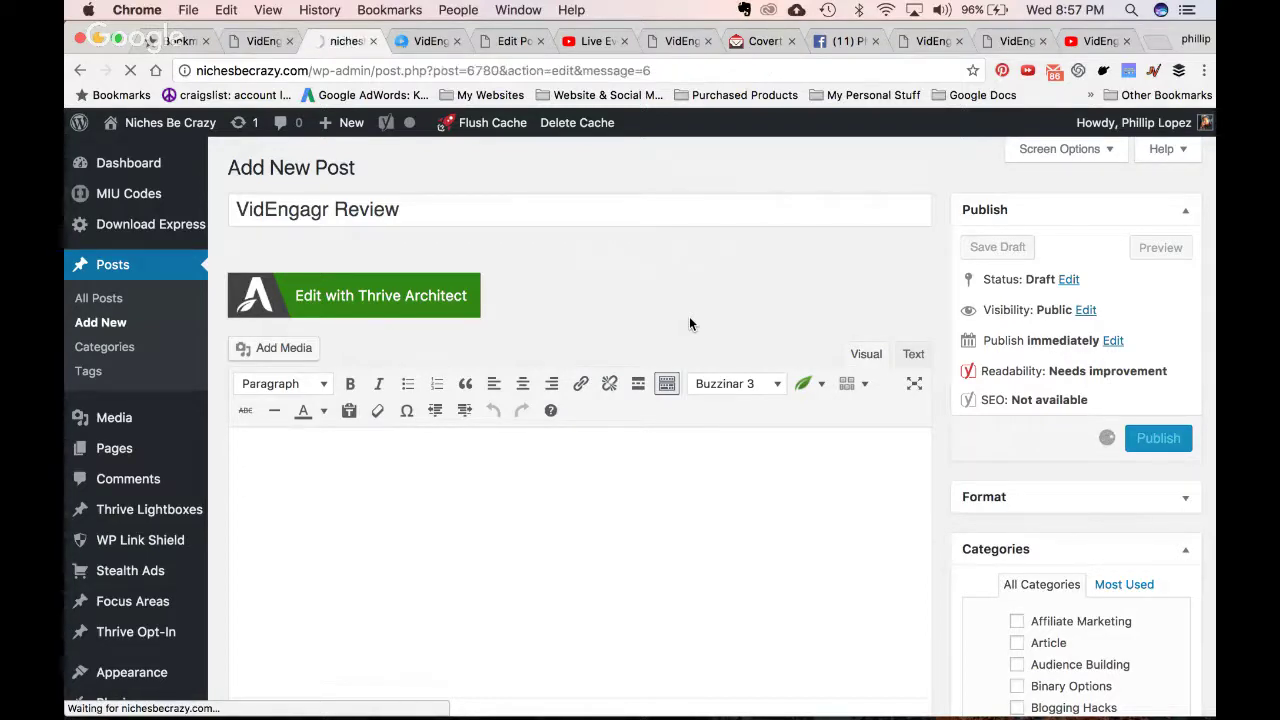
Add a new campaign in VidEngagr and name it "VidEngagr Review", copying the name from the new WordPress post's title
click(430, 41)
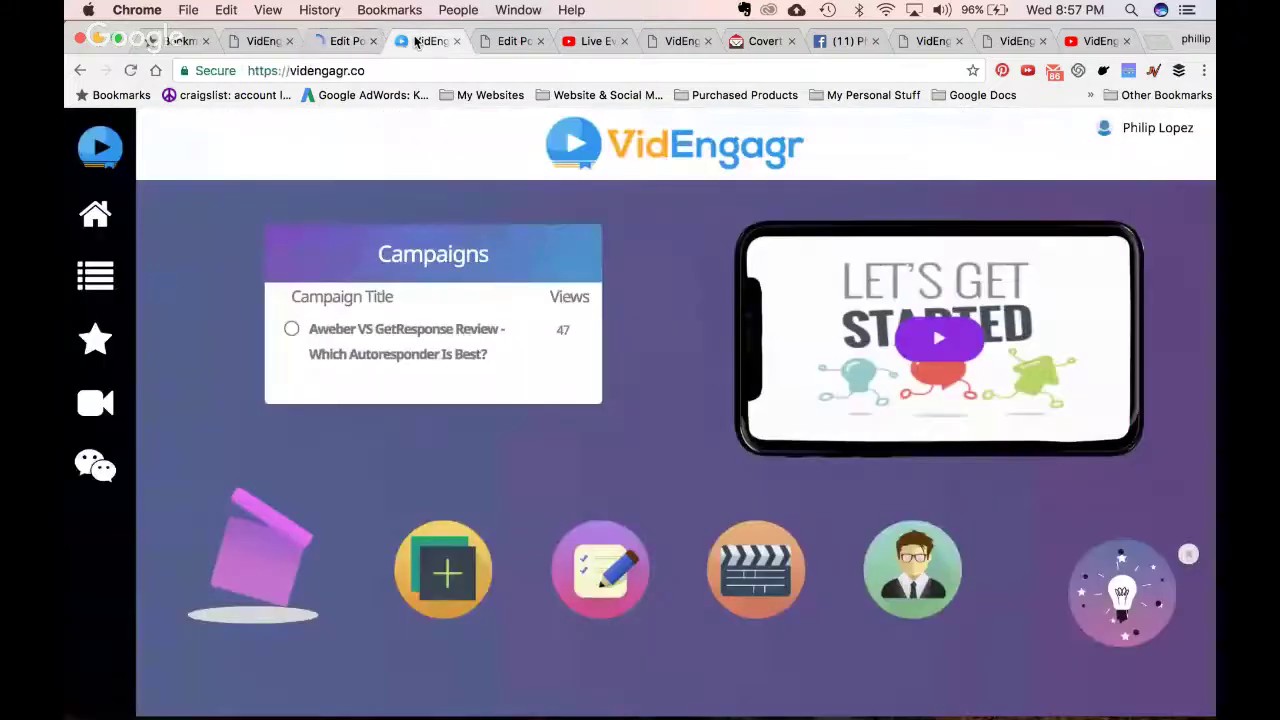
click(95, 275)
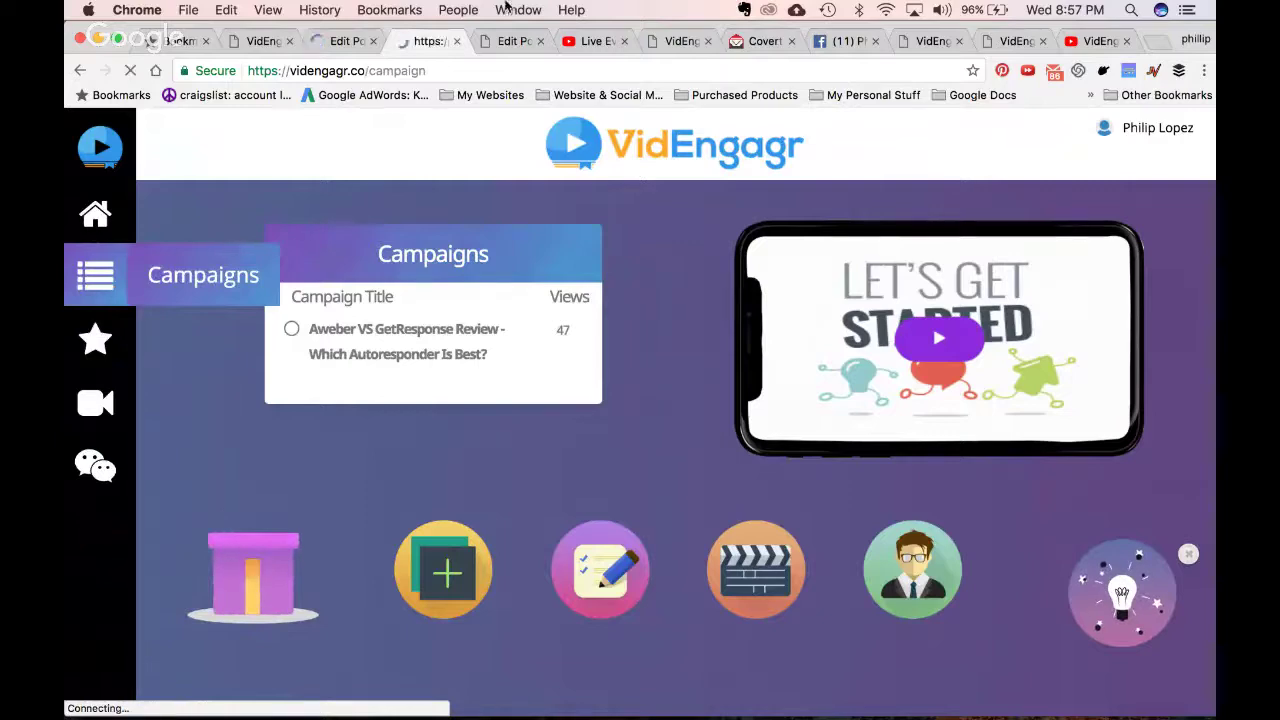
click(343, 41)
triple_click(333, 250)
key(super+c)
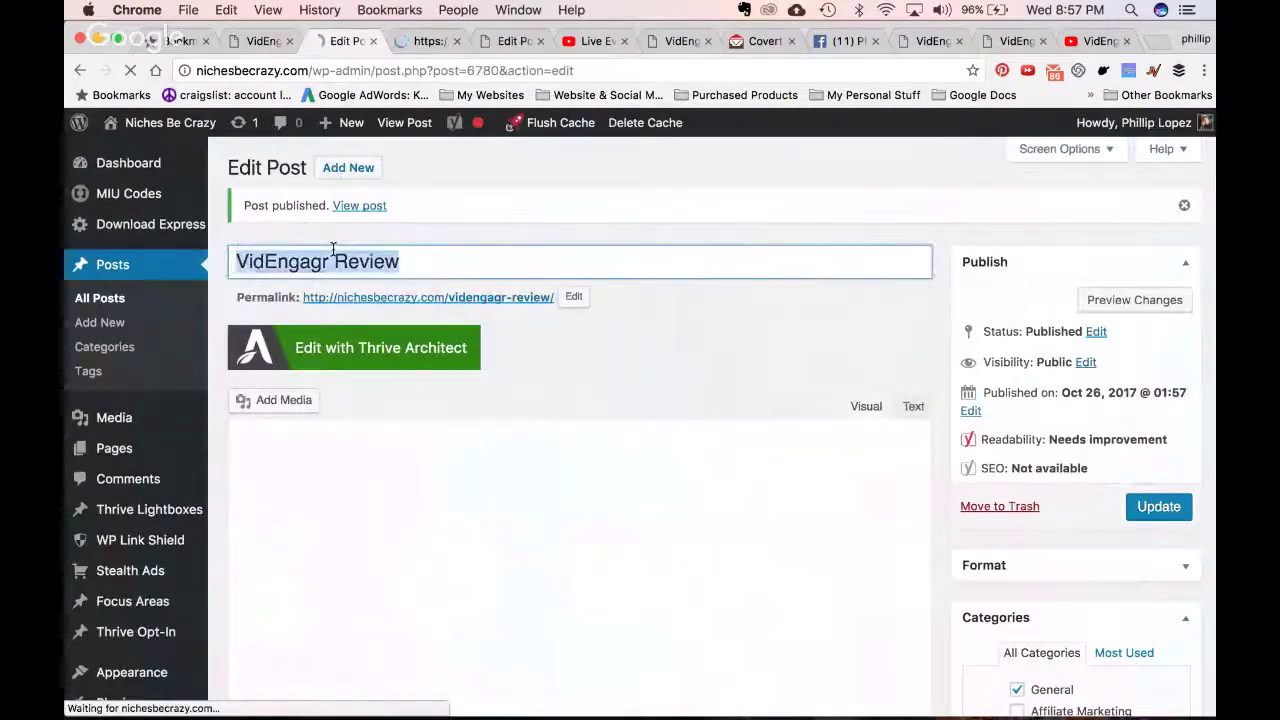
click(425, 40)
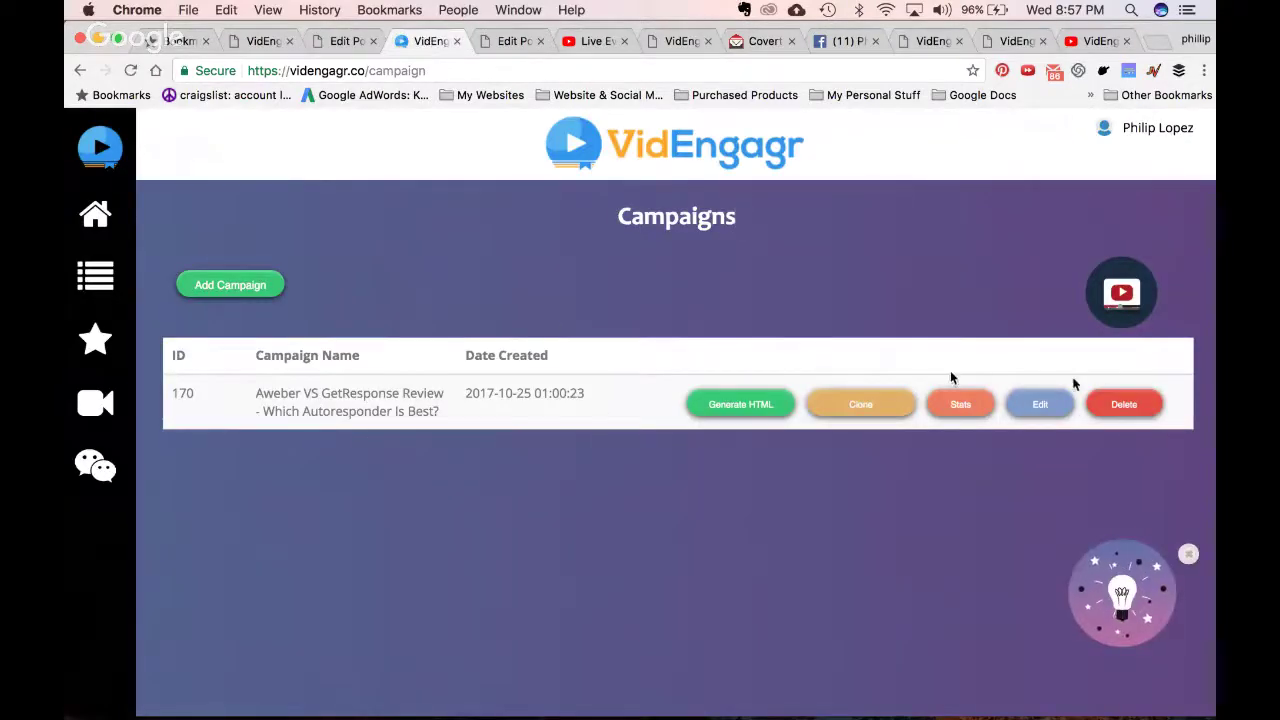
click(250, 290)
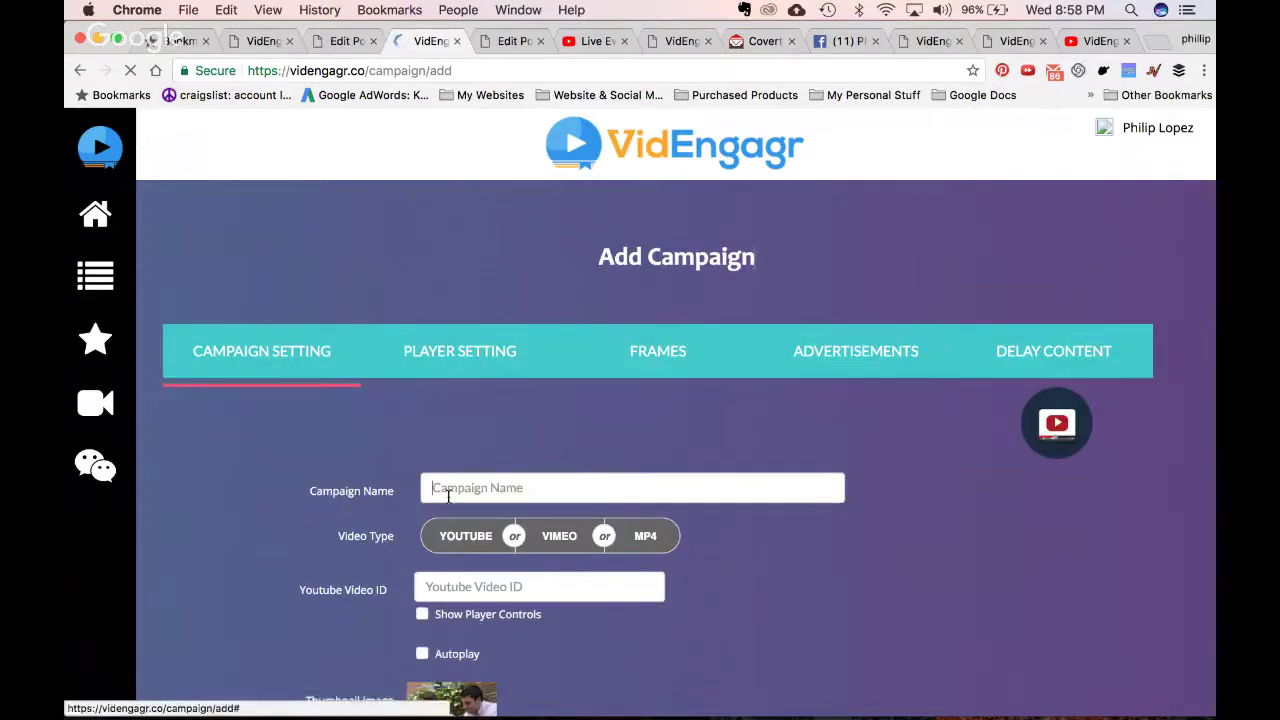
click(446, 490)
key(super+v)
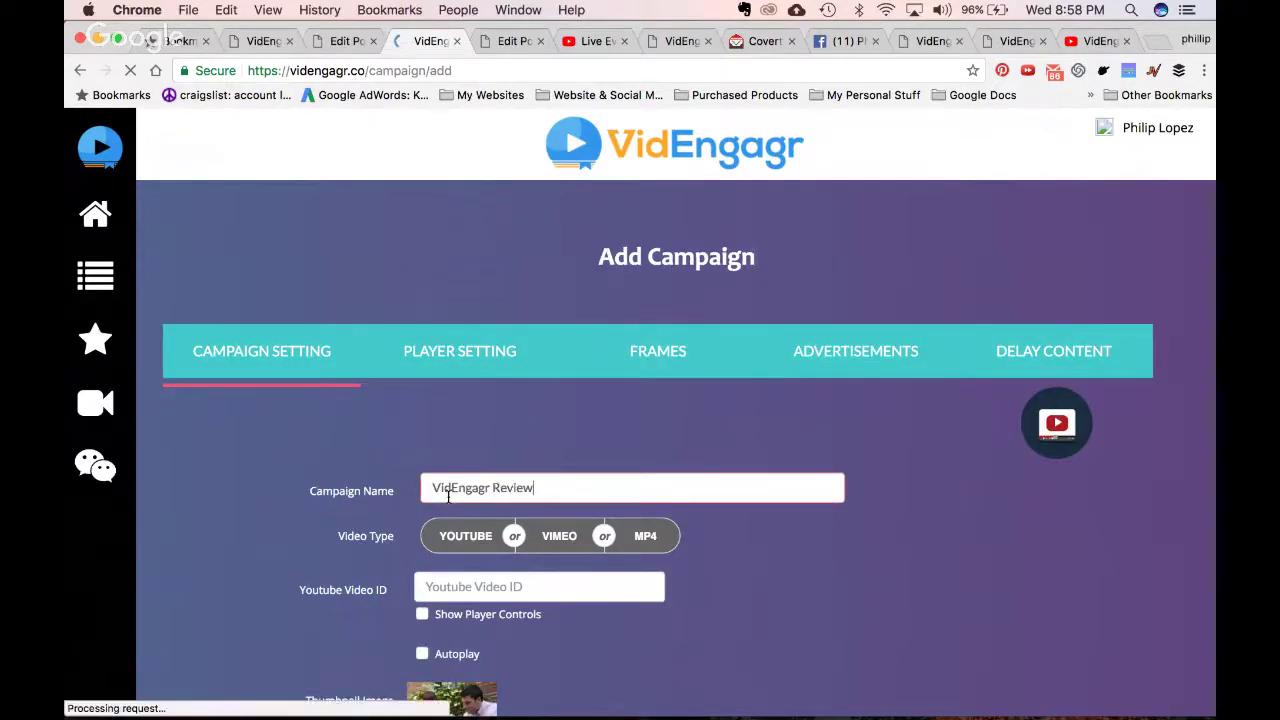
Copy the video ID portion "o_m93RjeAiY&t" from the address of the open YouTube VidEngagr review video
click(506, 541)
click(1086, 44)
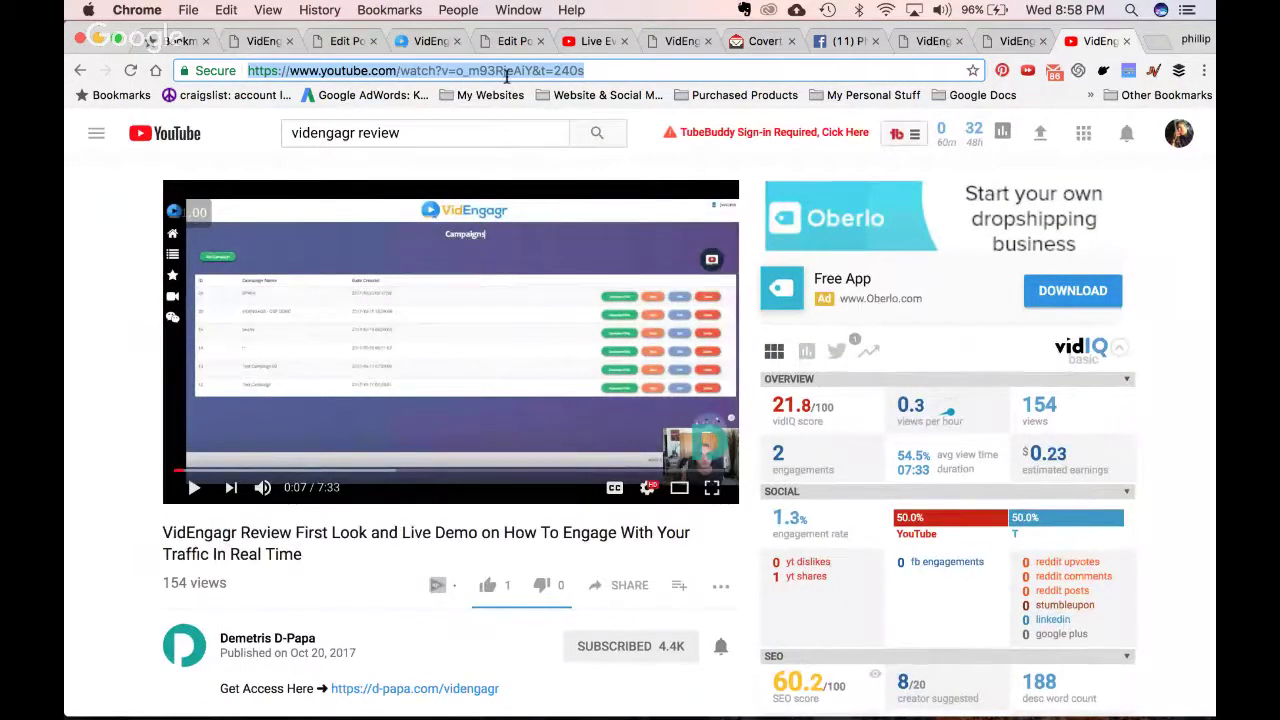
click(543, 72)
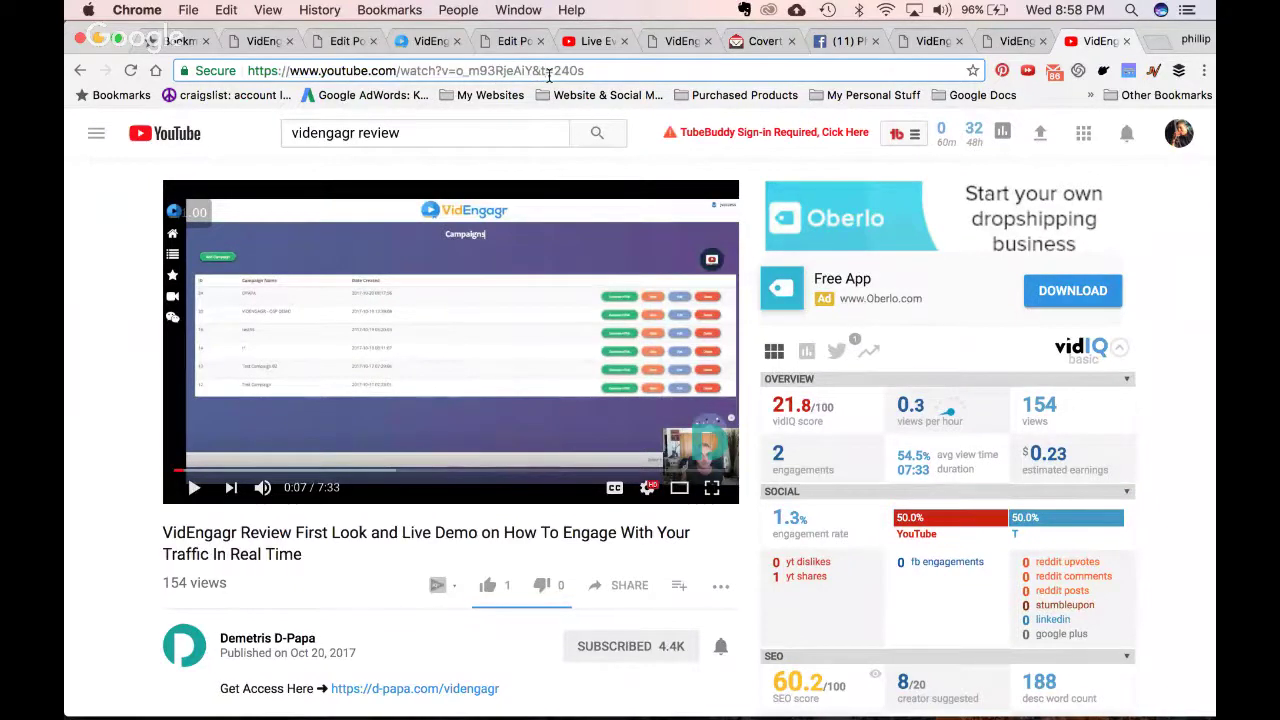
drag(548, 73, 464, 68)
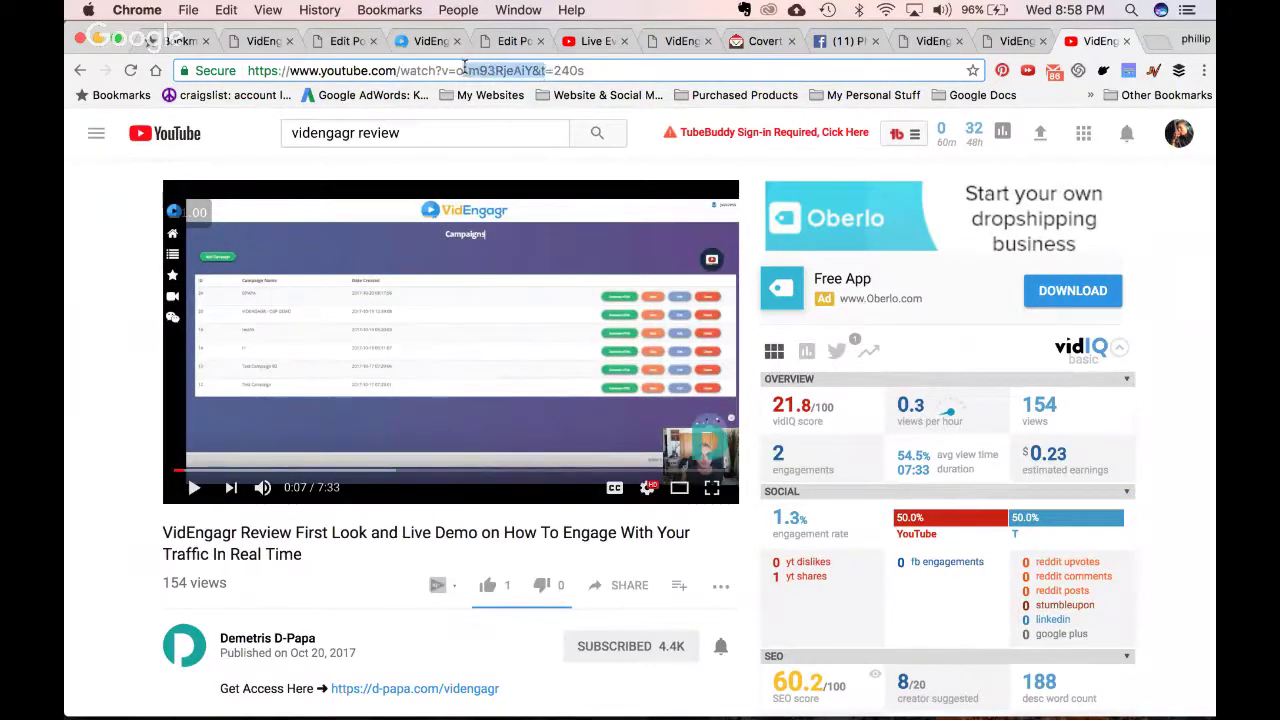
click(459, 68)
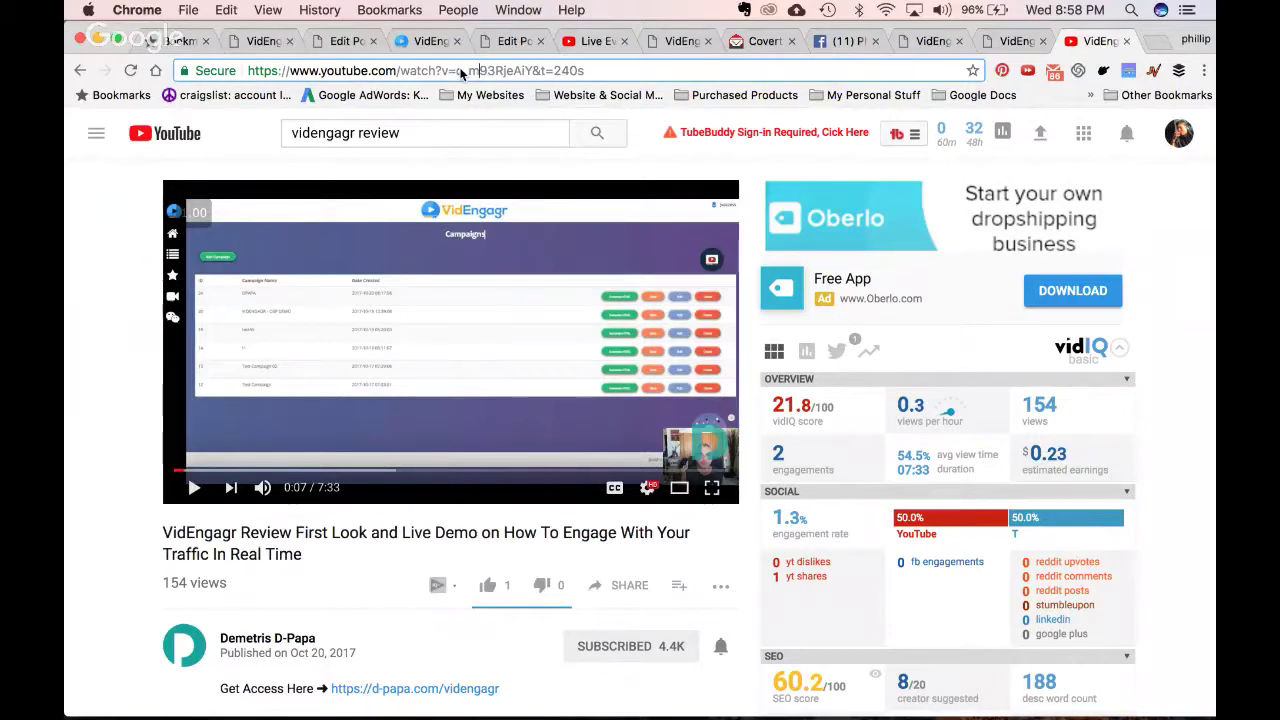
key(Right)
key(Right)
key(Right)
key(Right)
key(Right)
drag(458, 72, 539, 74)
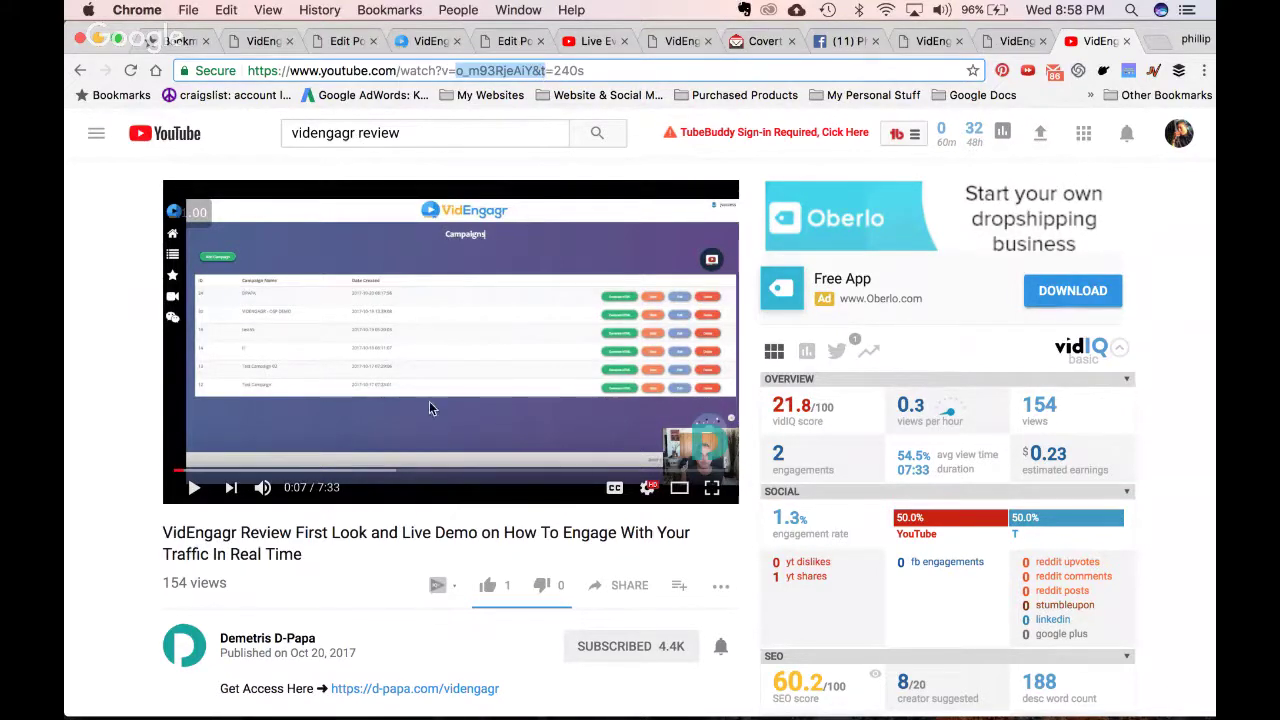
Enter "o_m93RjeAiY&t" as the campaign's YouTube Video ID and enable Show Player Controls and Autoplay
click(428, 41)
click(505, 578)
text(o_m93RjeAiY&t)
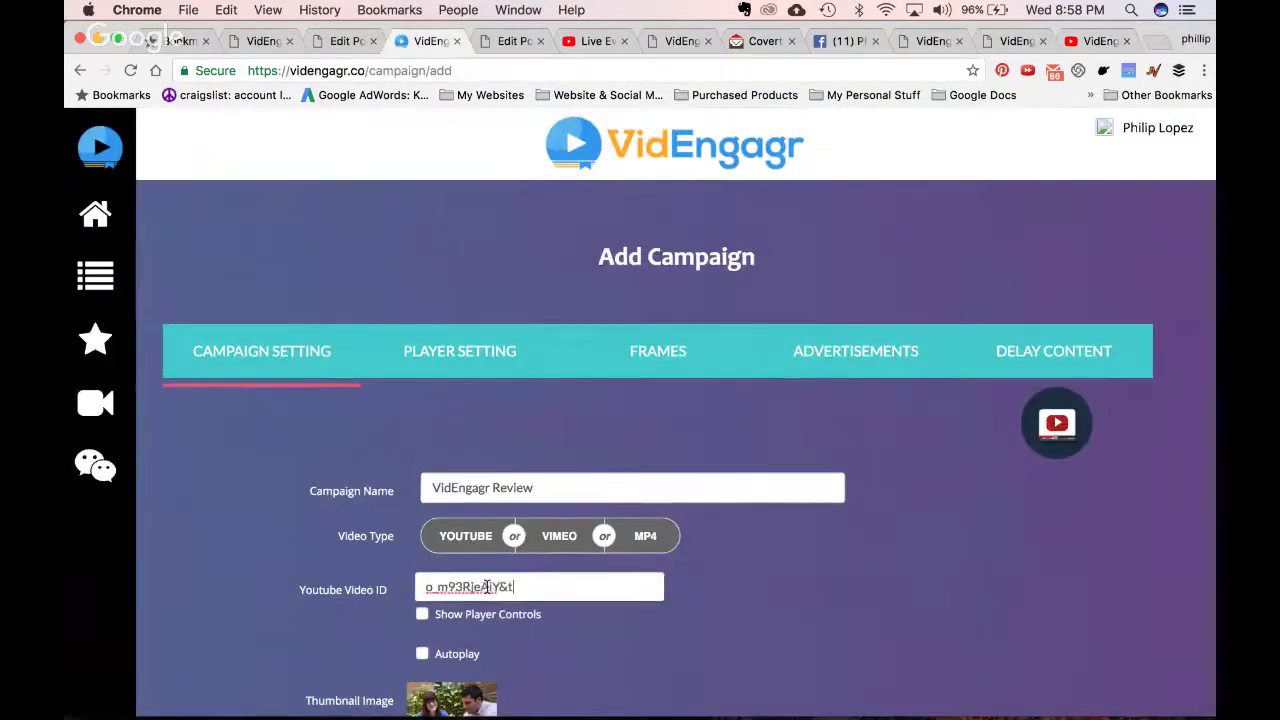
scroll(430, 420, down, 4)
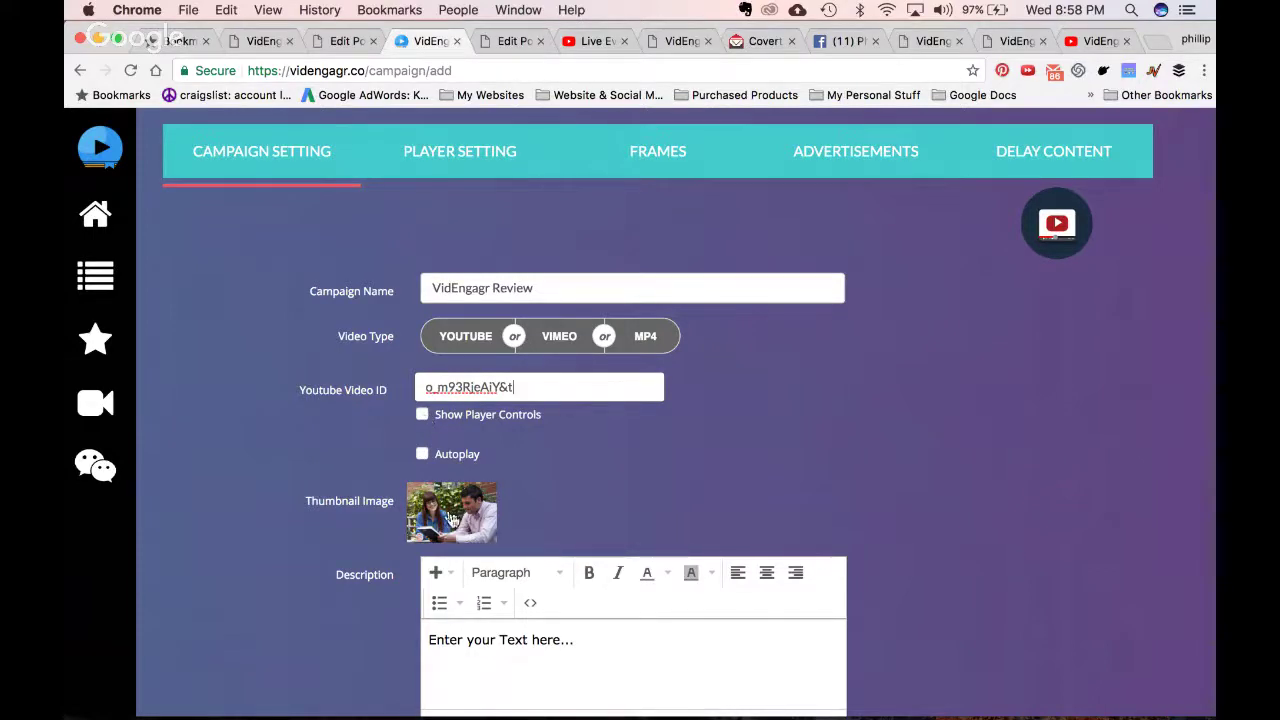
click(422, 418)
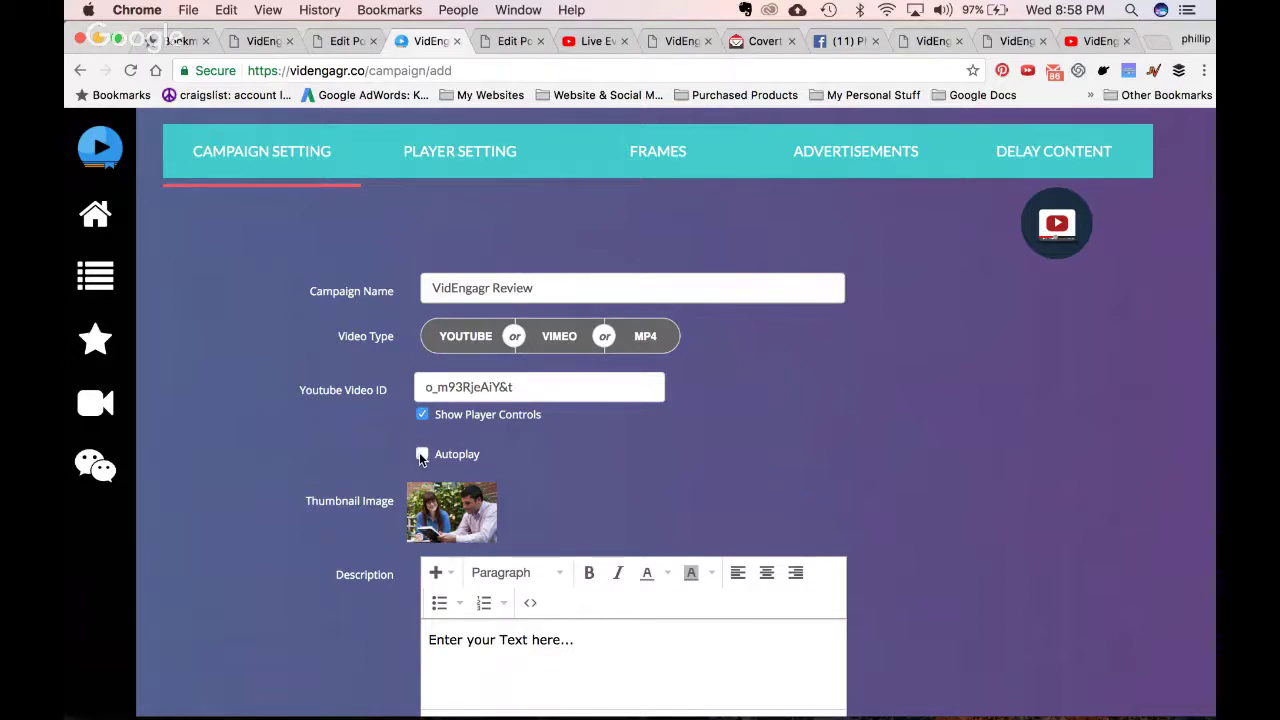
Search the thumbnail images for "kitten" and save the sleeping orange kitten against the blue landscape as the campaign's thumbnail
click(456, 505)
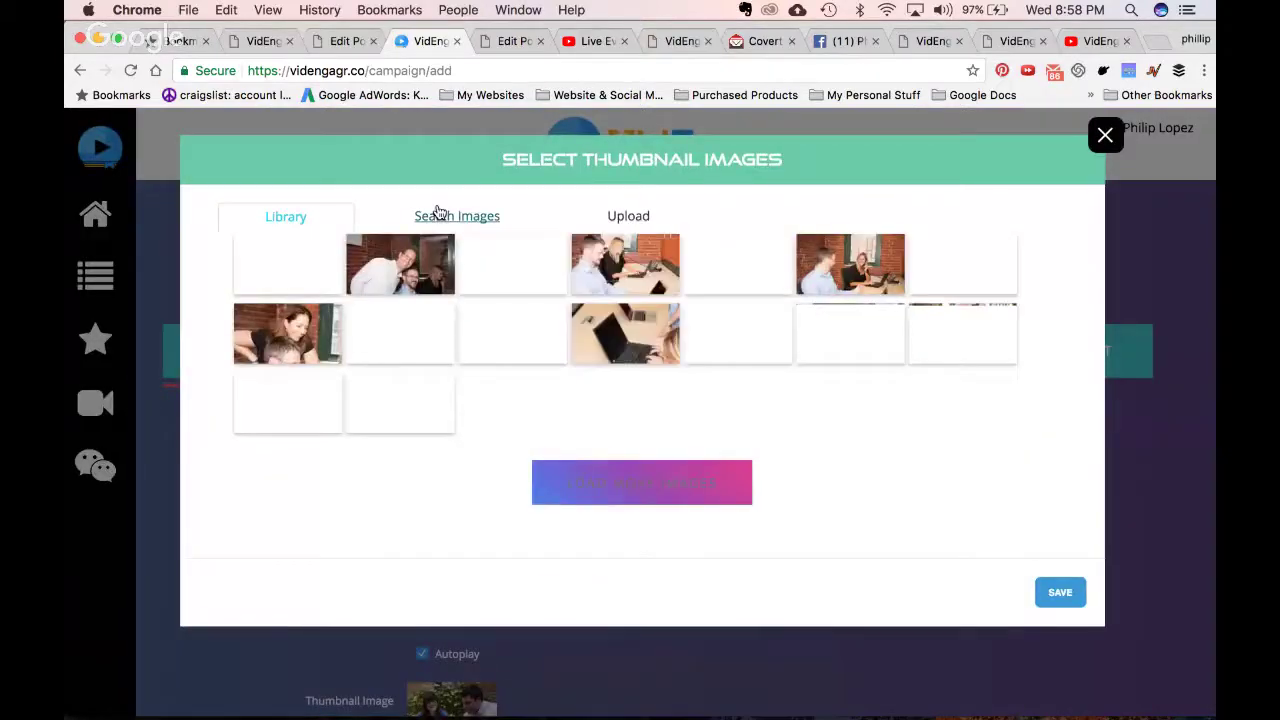
click(438, 212)
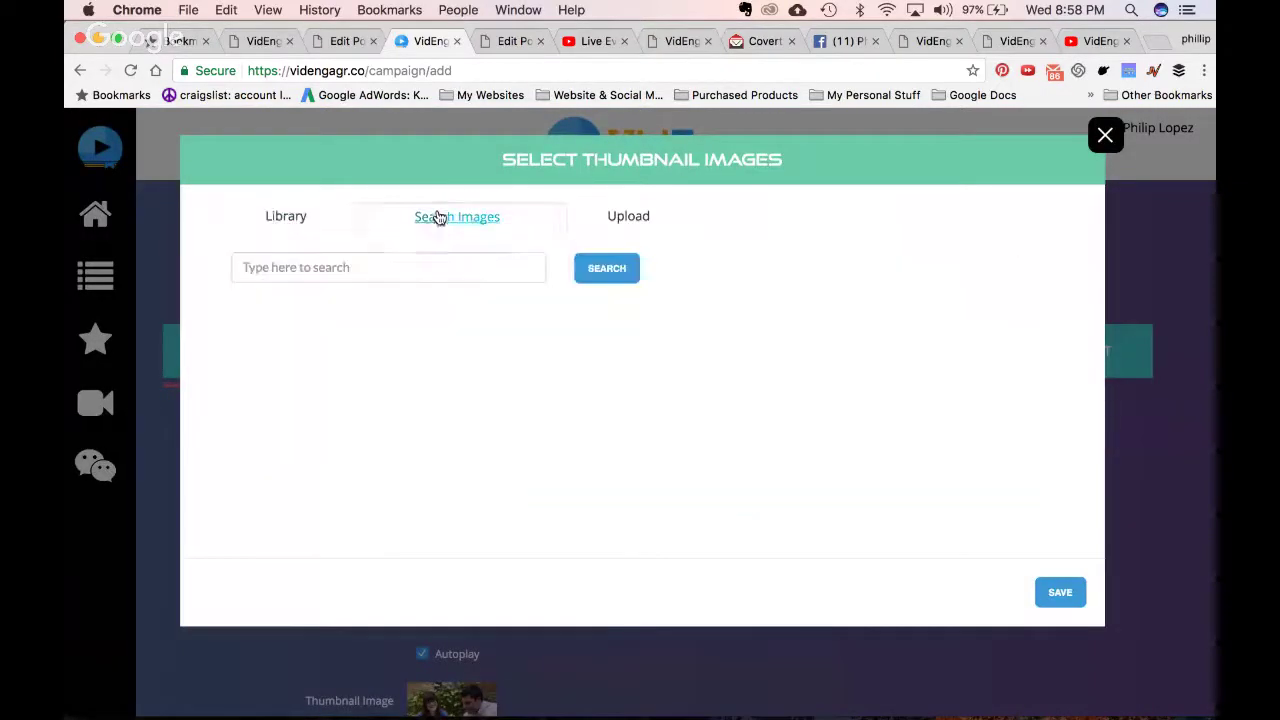
click(503, 263)
text(k)
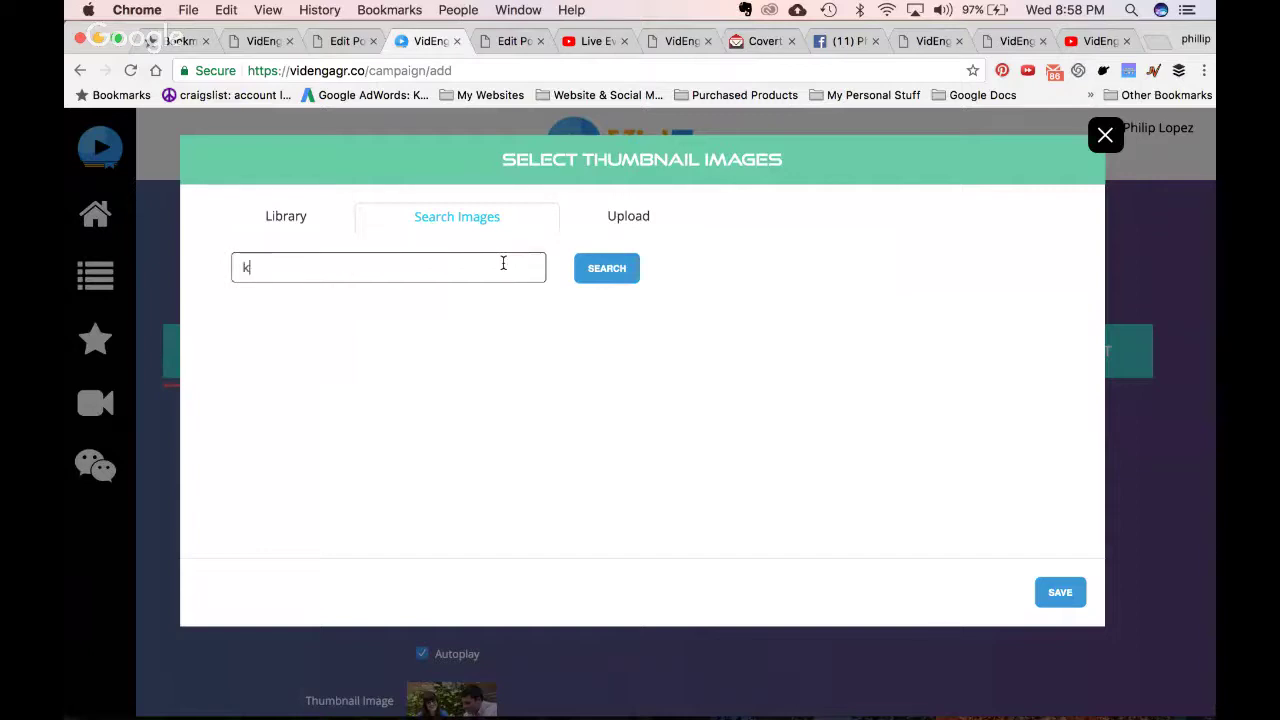
text(itten)
click(605, 276)
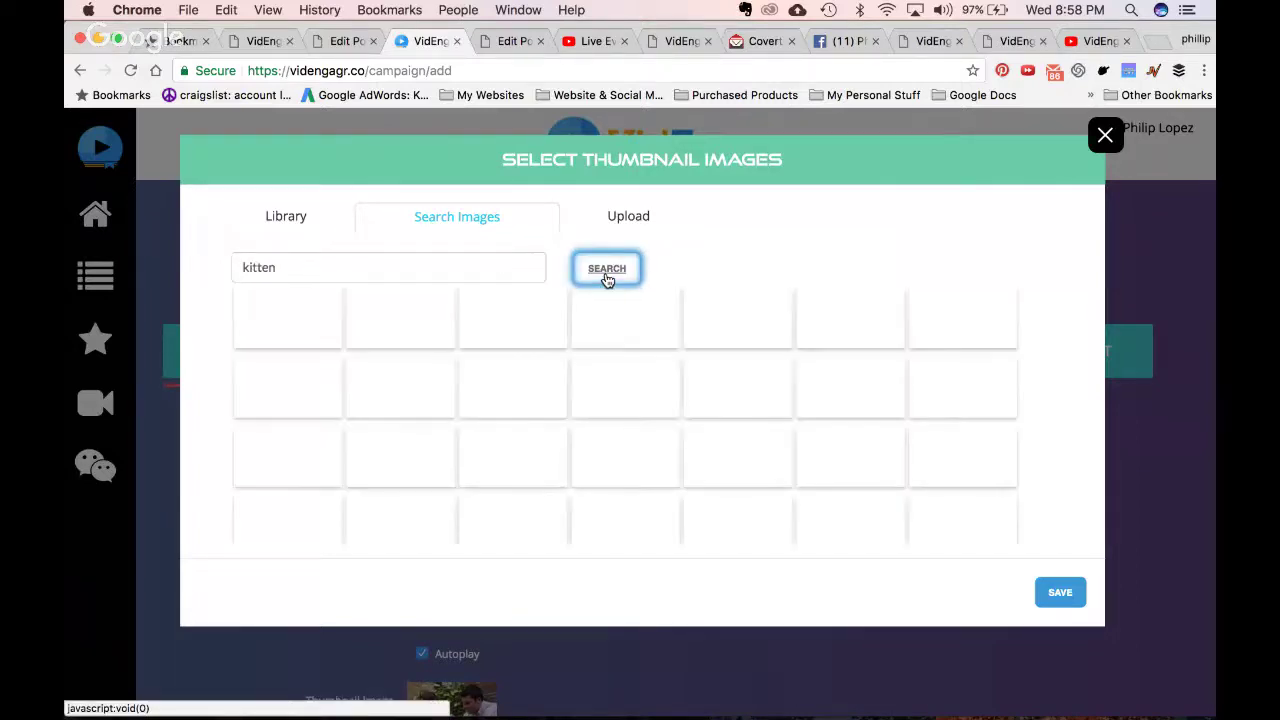
scroll(457, 454, down, 4)
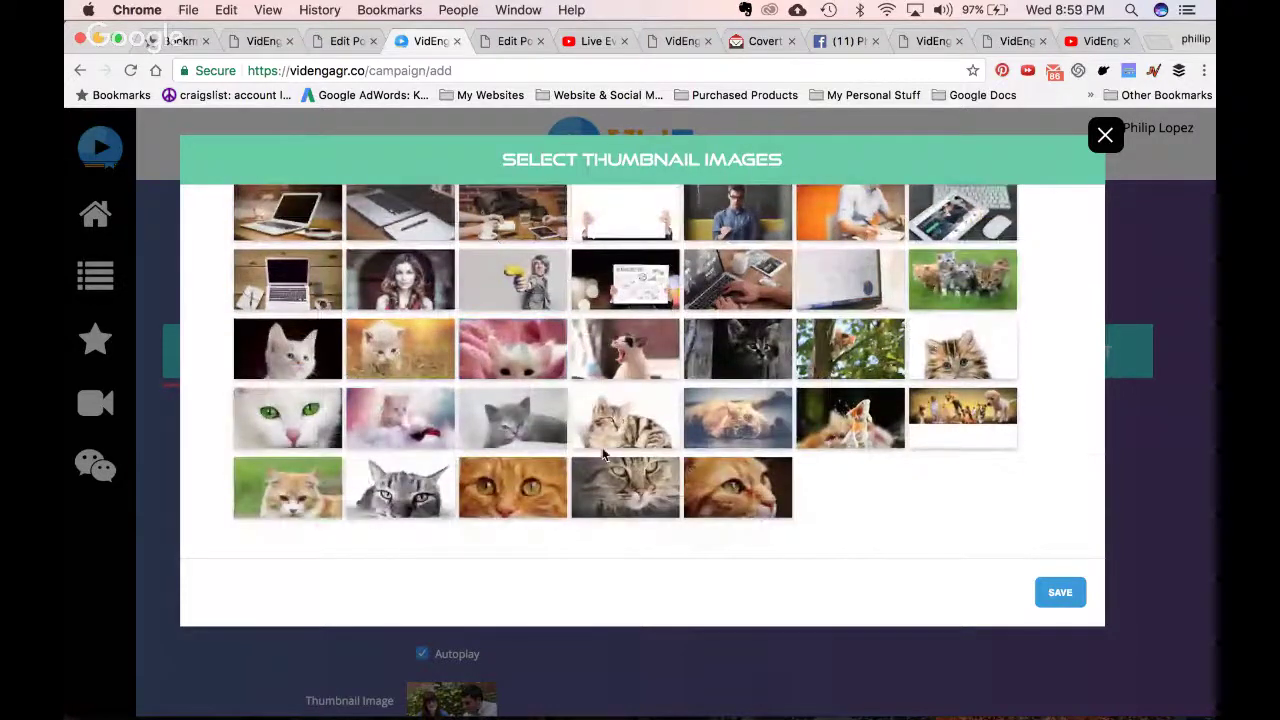
click(743, 424)
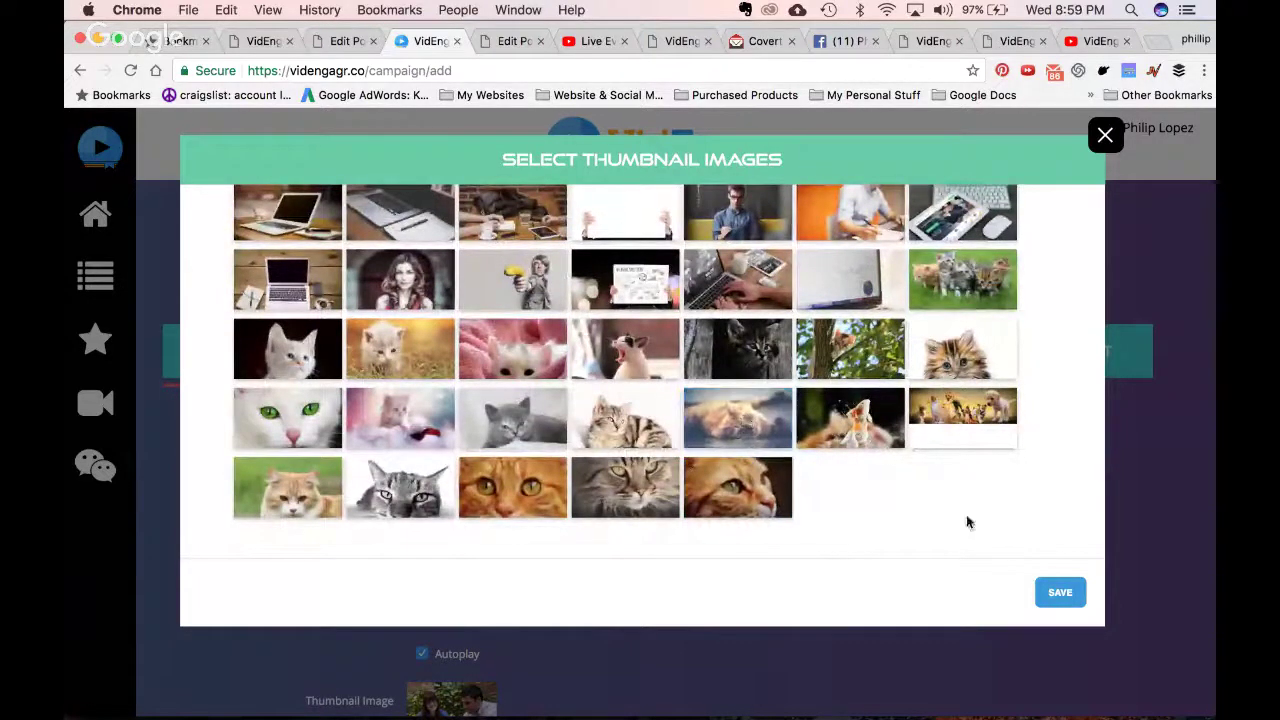
click(1060, 592)
scroll(601, 485, down, 5)
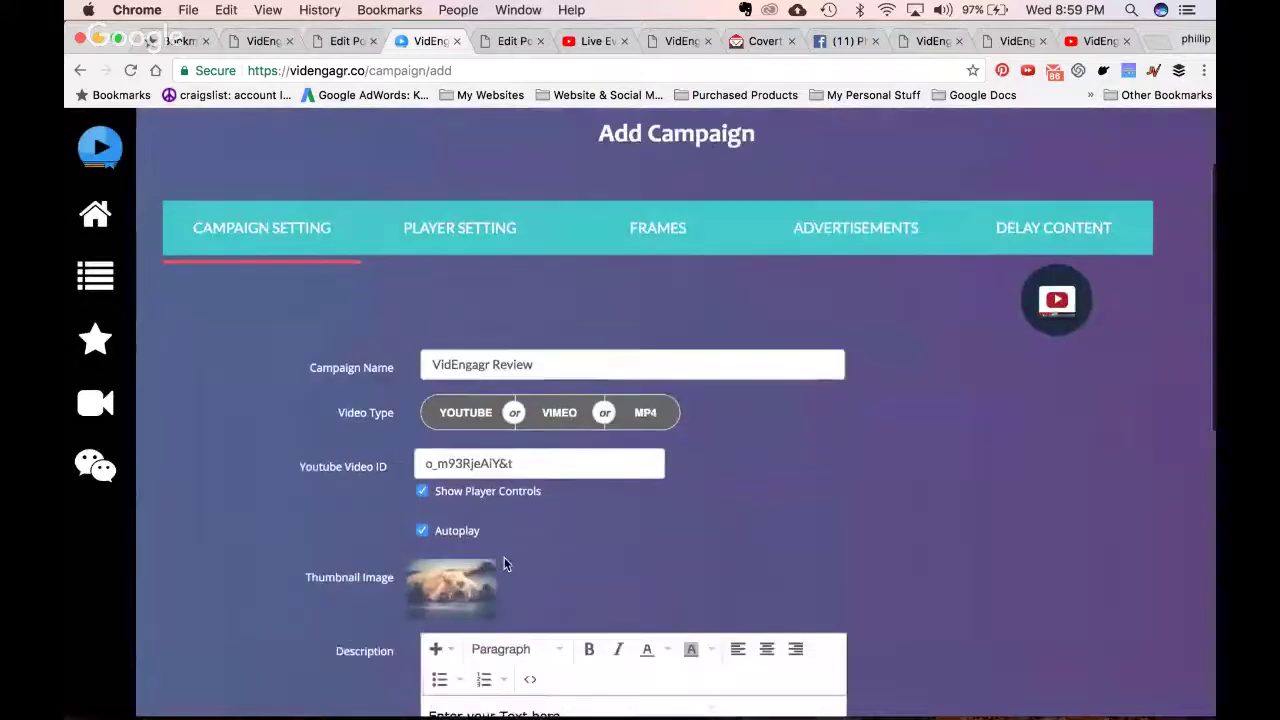
scroll(979, 557, down, 2)
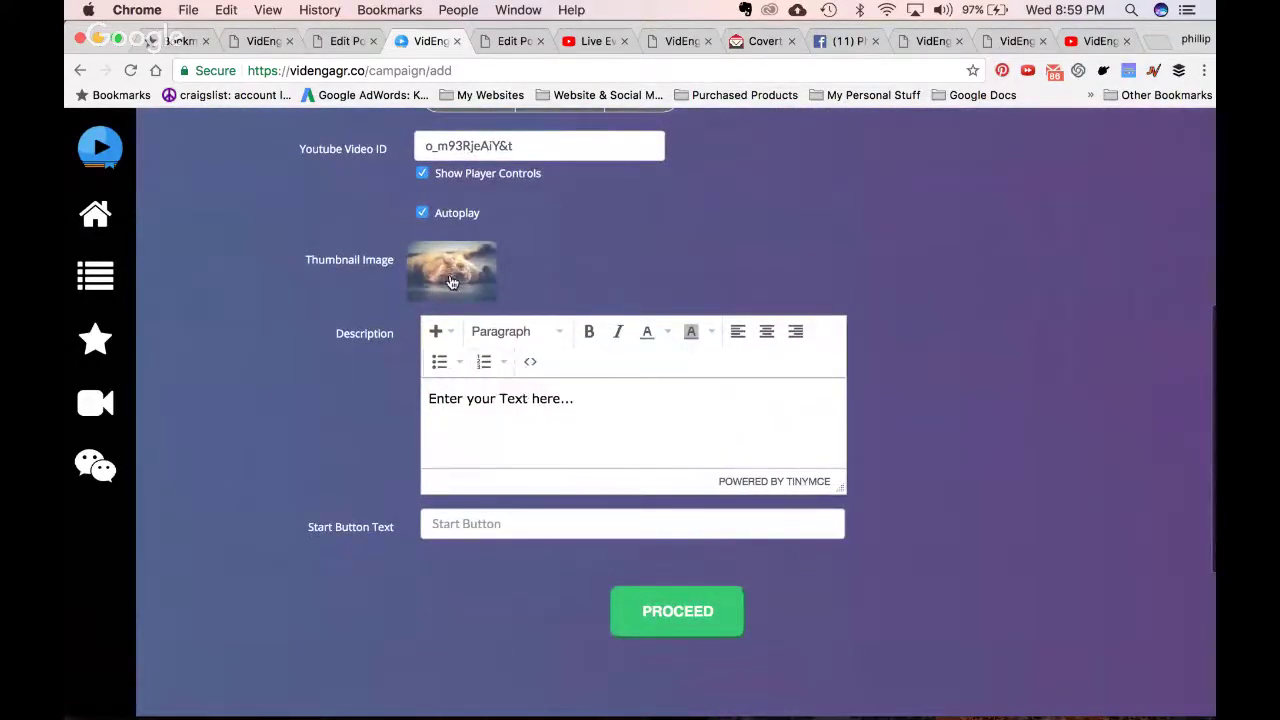
Replace the campaign description's placeholder text with "Wanna get leads and makes sales with other people's videos?"
scroll(451, 283, up, 1)
scroll(451, 283, up, 5)
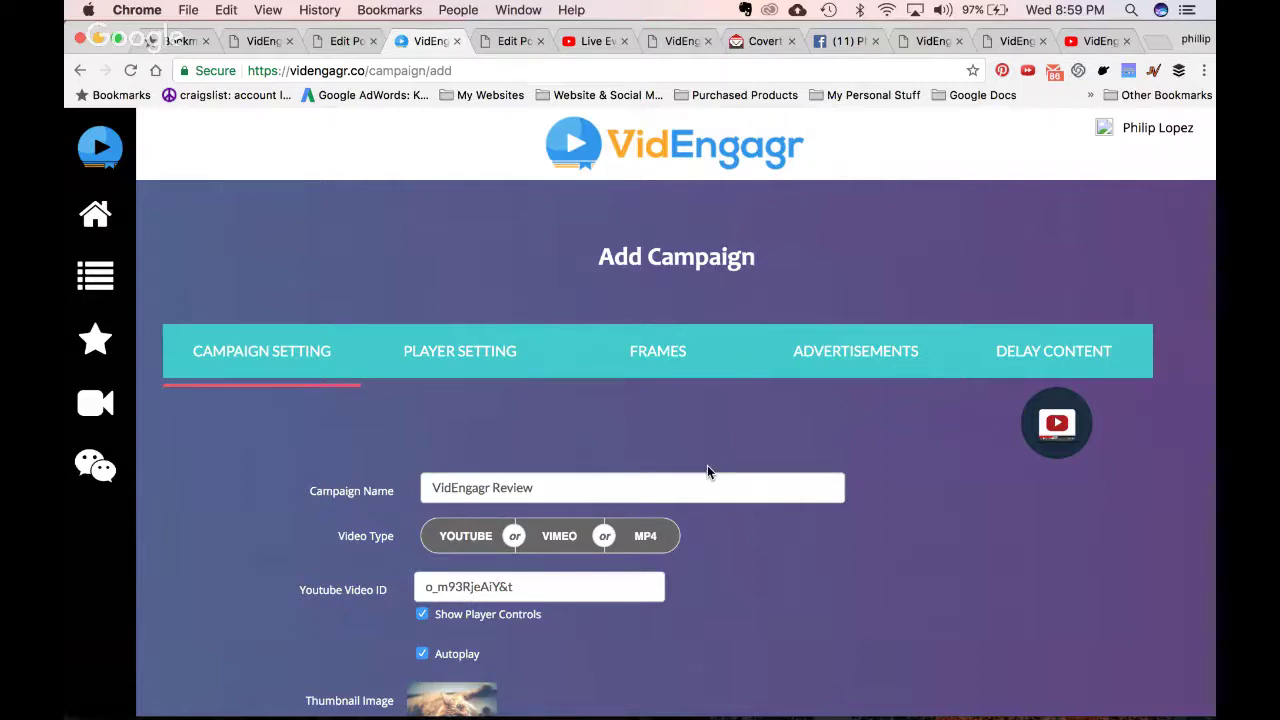
scroll(526, 528, down, 4)
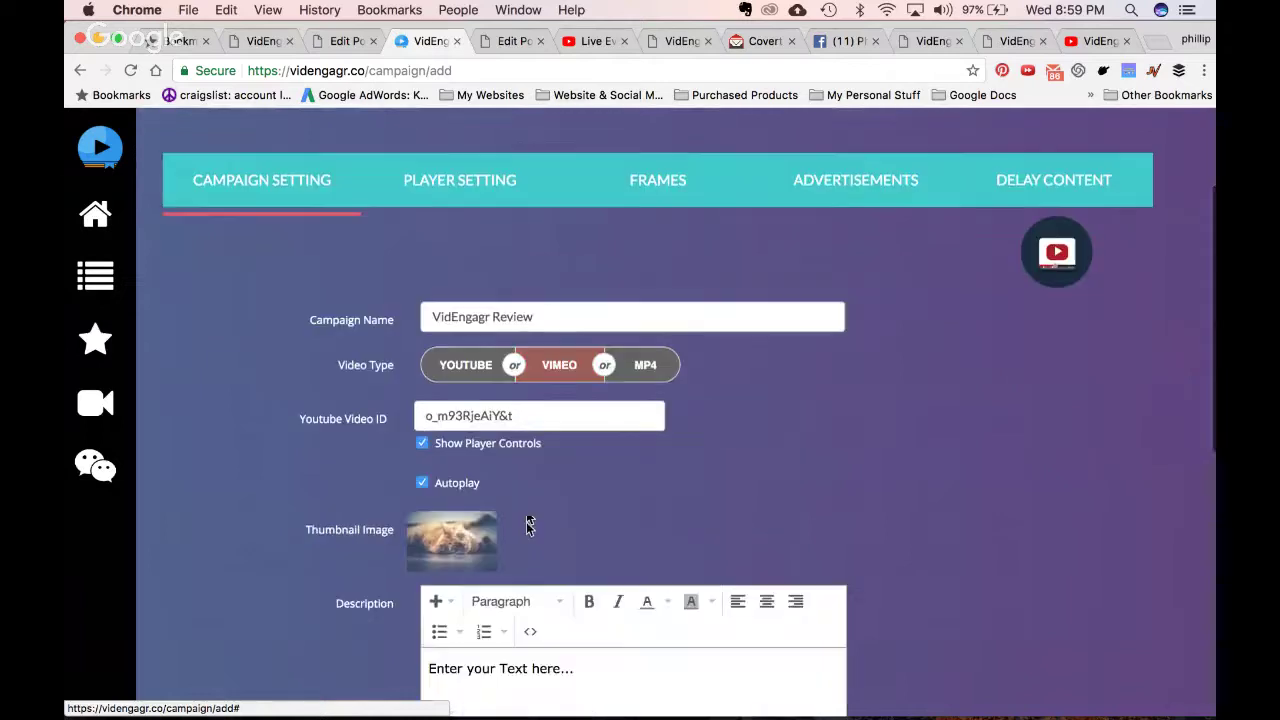
scroll(526, 440, down, 3)
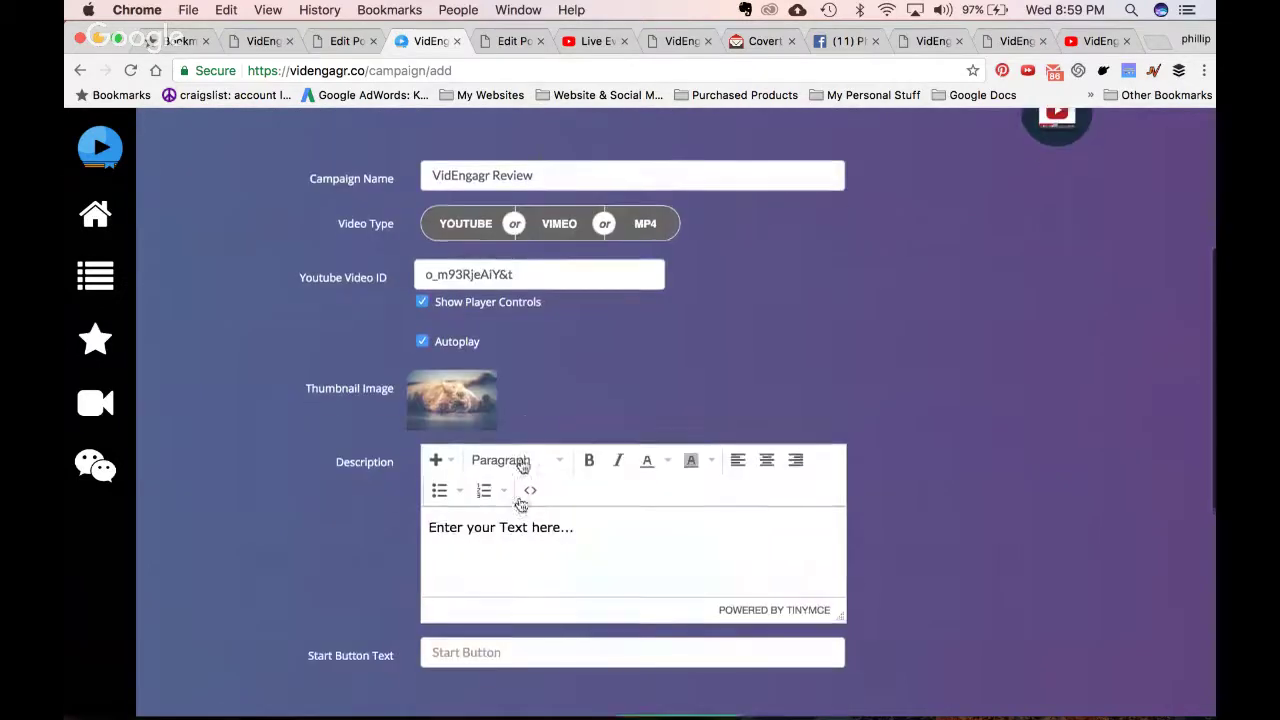
triple_click(484, 533)
key(BackSpace)
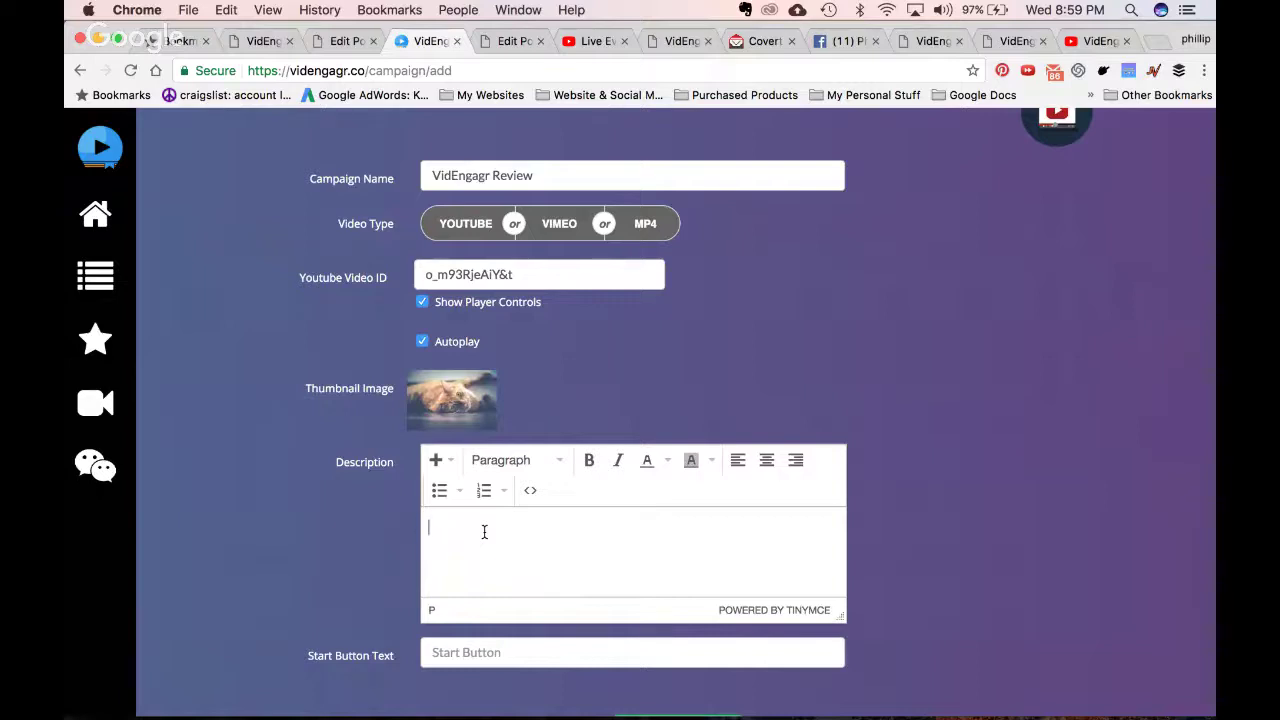
text(Do)
key(BackSpace)
key(BackSpace)
text(W)
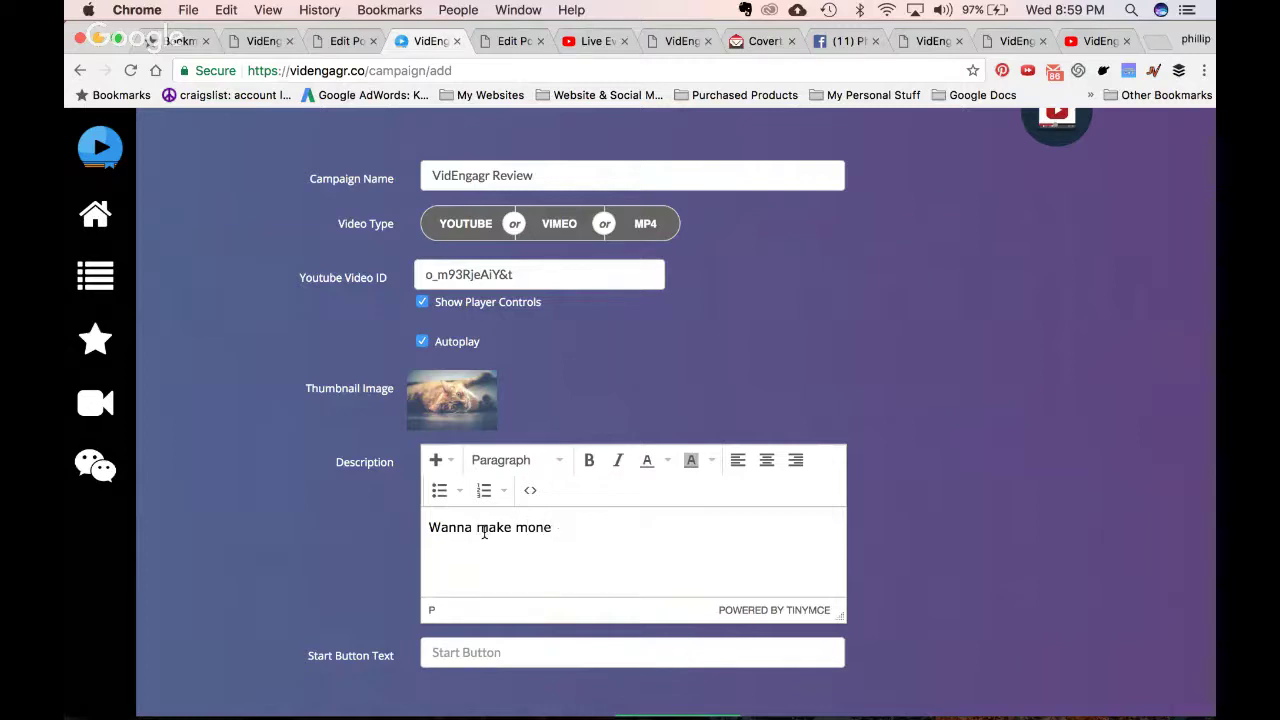
text(anna get leads and mm)
key(BackSpace)
text(ake)
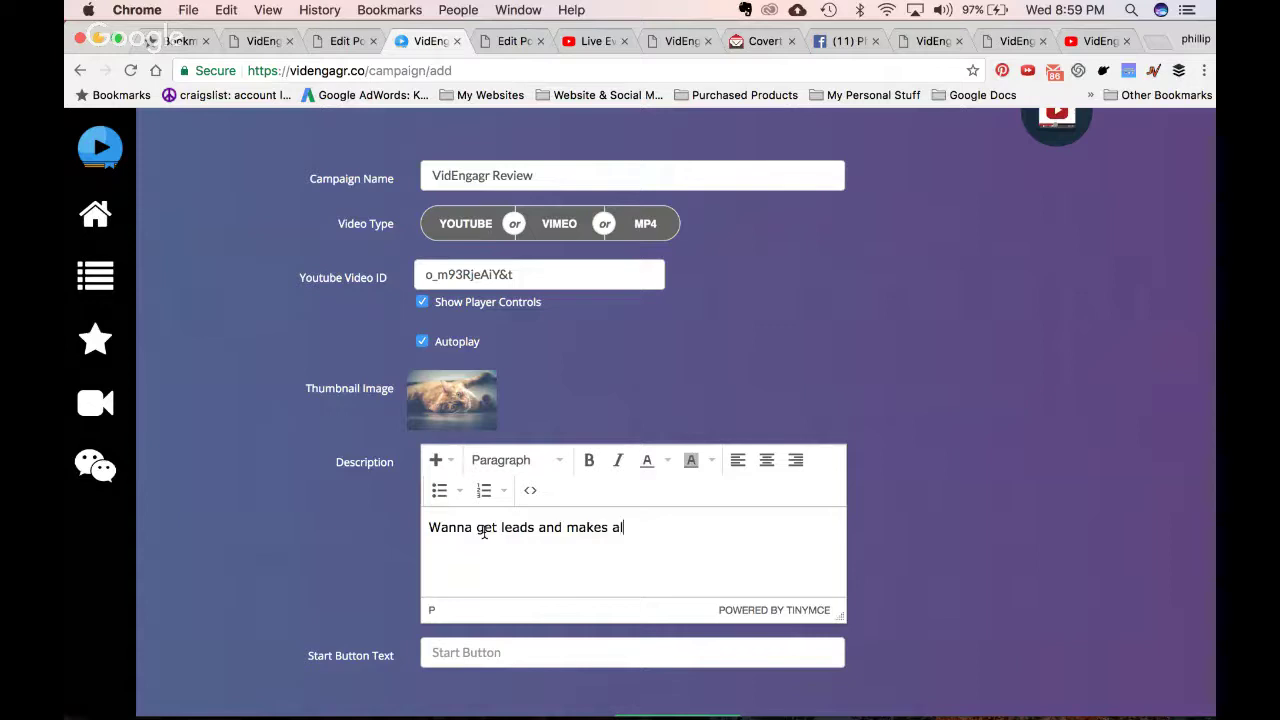
text(s sales witho)
key(BackSpace)
text(ther people)
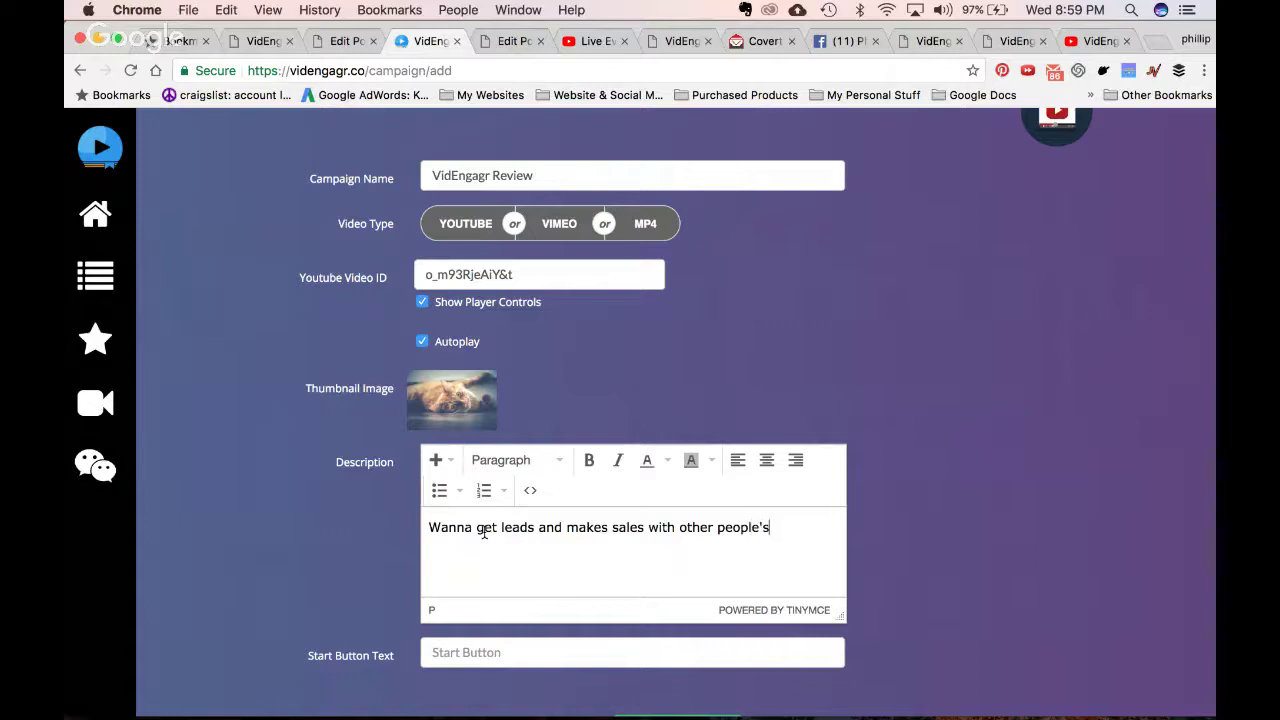
text(s?)
Add a second paragraph to the campaign description reading "Hit continue to see how."
key(Return)
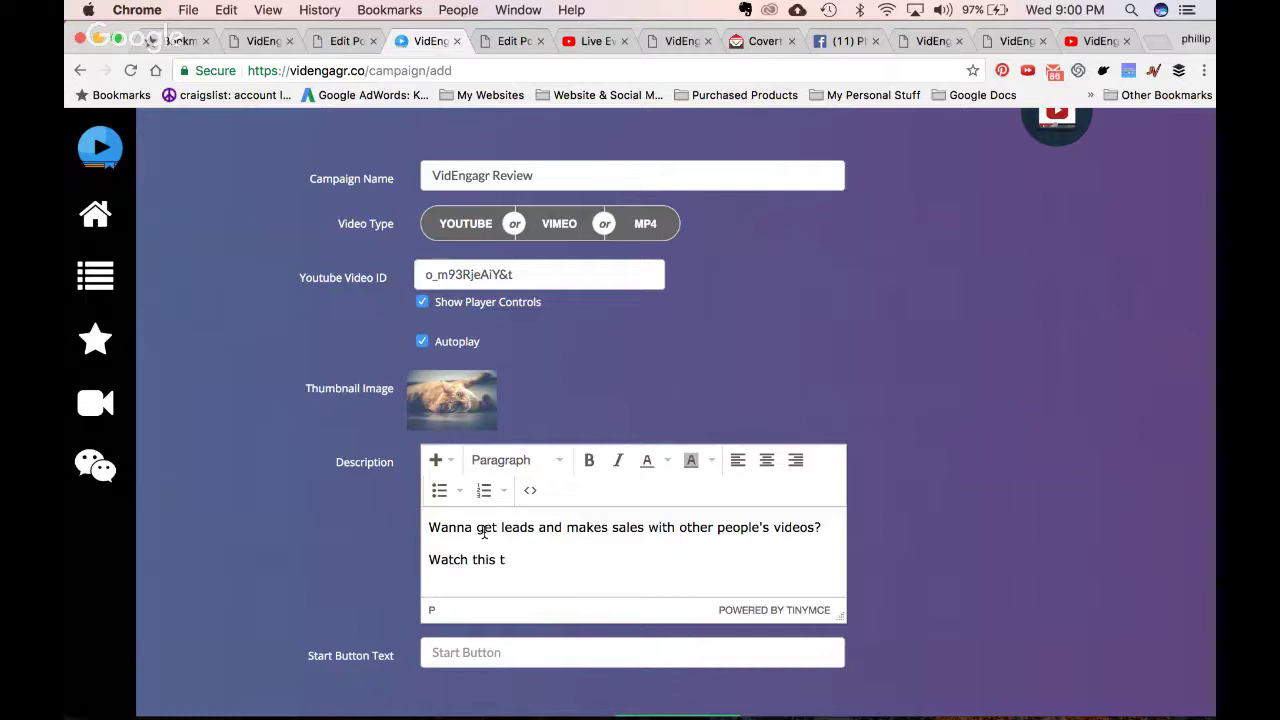
key(BackSpace)
key(BackSpace)
key(BackSpace)
key(BackSpace)
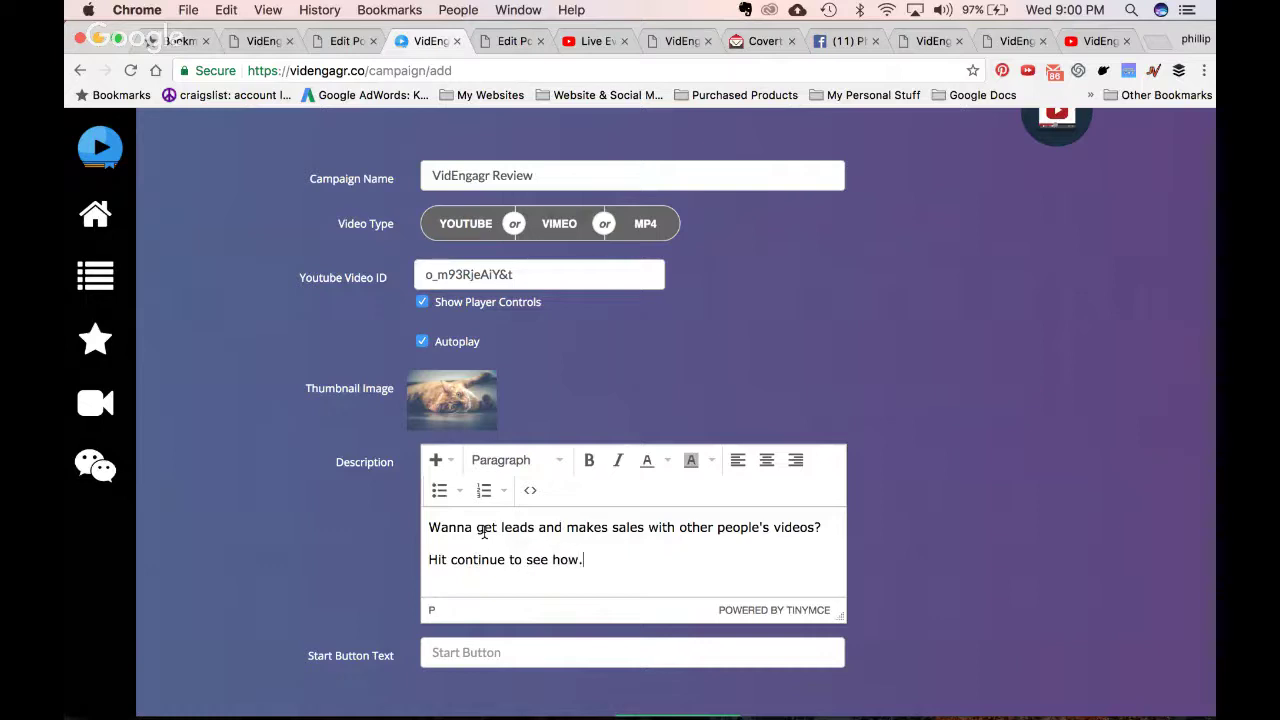
Italicize the description's first line and make the line "Hit continue to see how." bold
triple_click(485, 563)
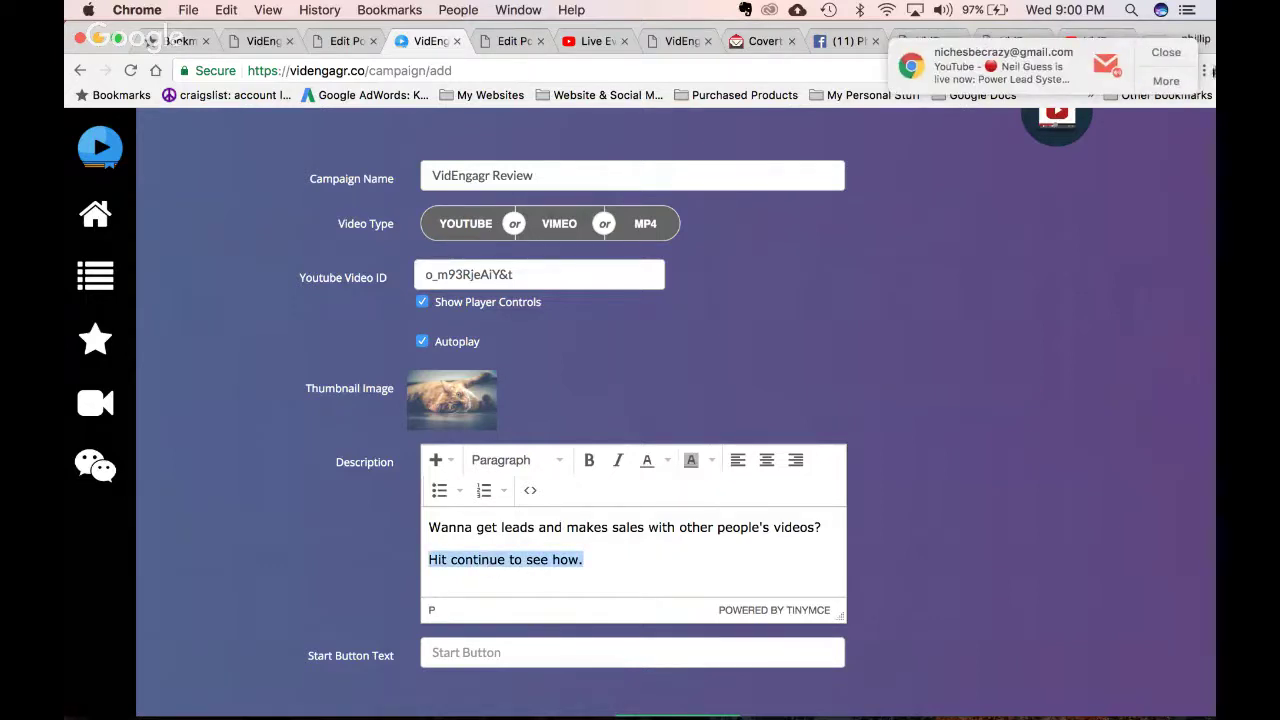
triple_click(503, 527)
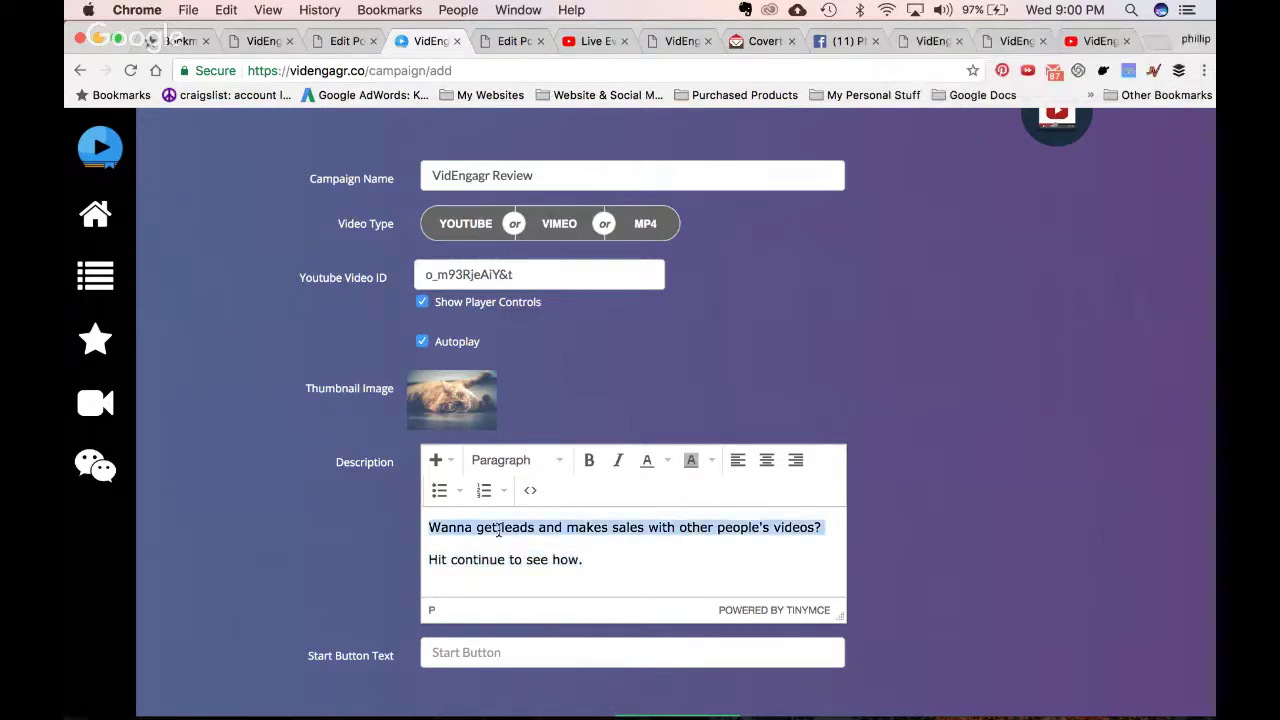
click(618, 460)
triple_click(502, 563)
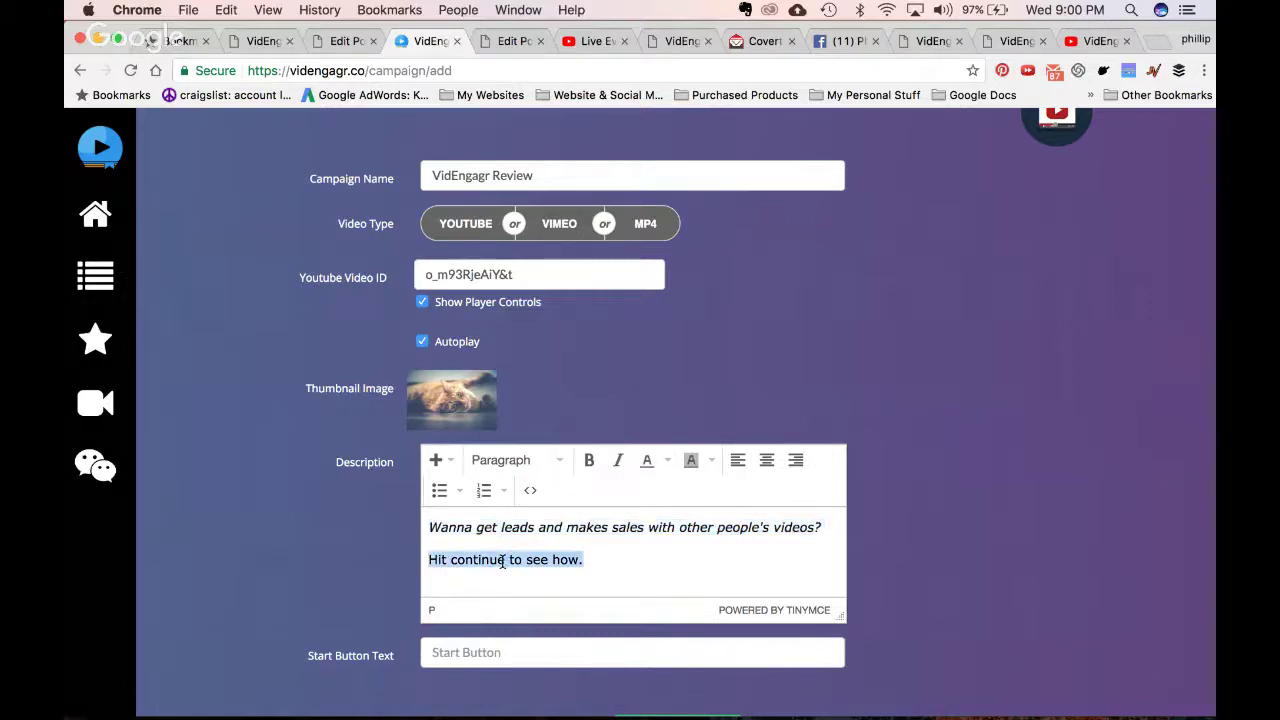
click(562, 462)
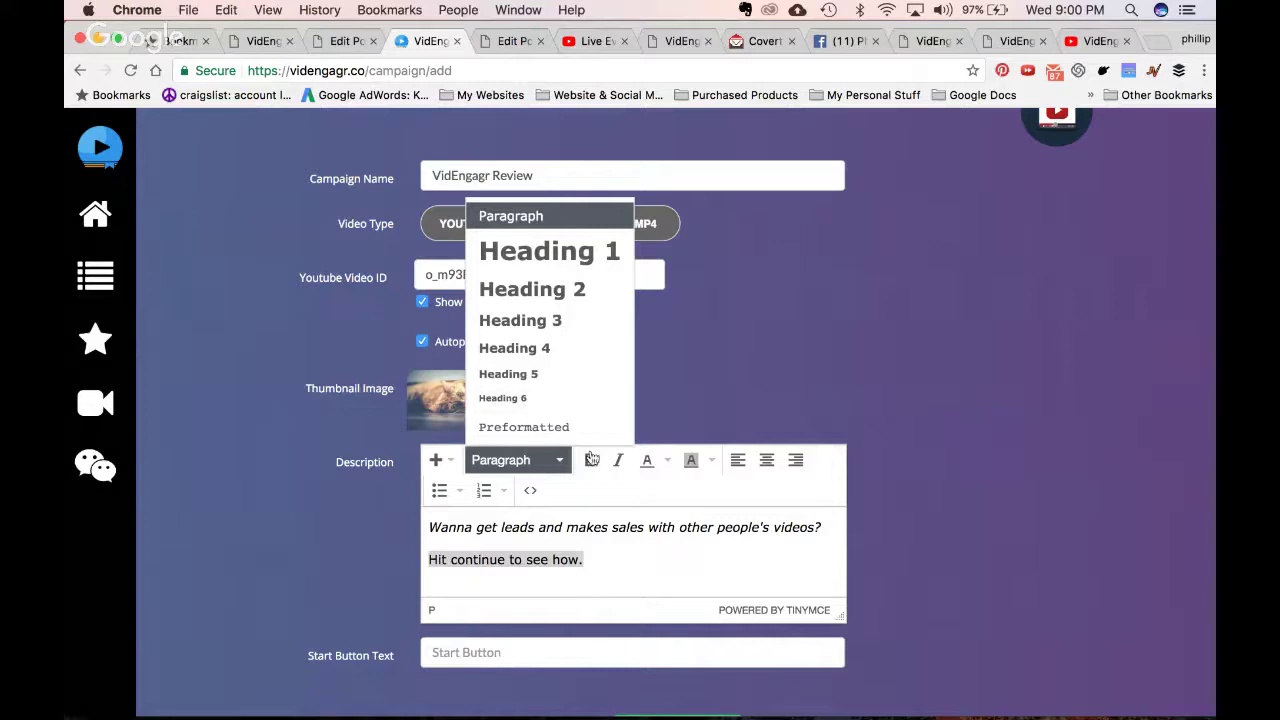
click(591, 459)
click(591, 462)
click(428, 527)
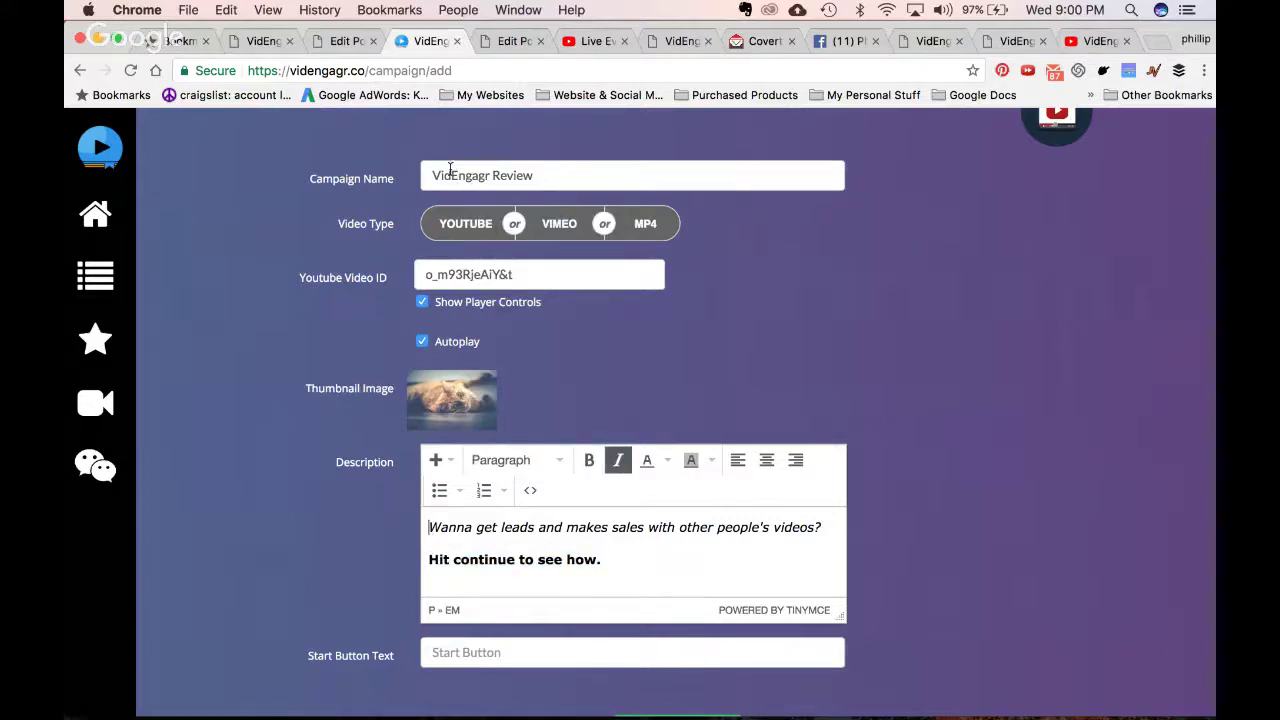
Set the Start Button Text to "Continue" and proceed to the campaign's Frames settings
scroll(620, 523, down, 1)
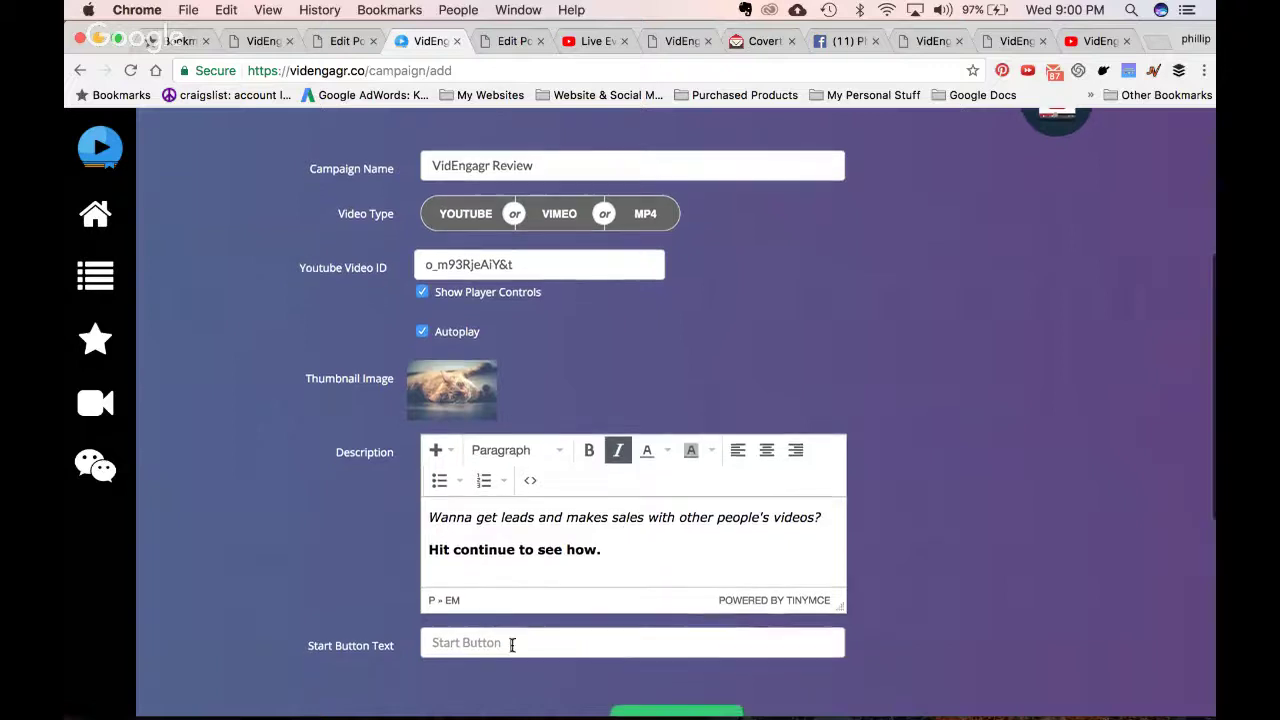
click(478, 648)
text(Continue)
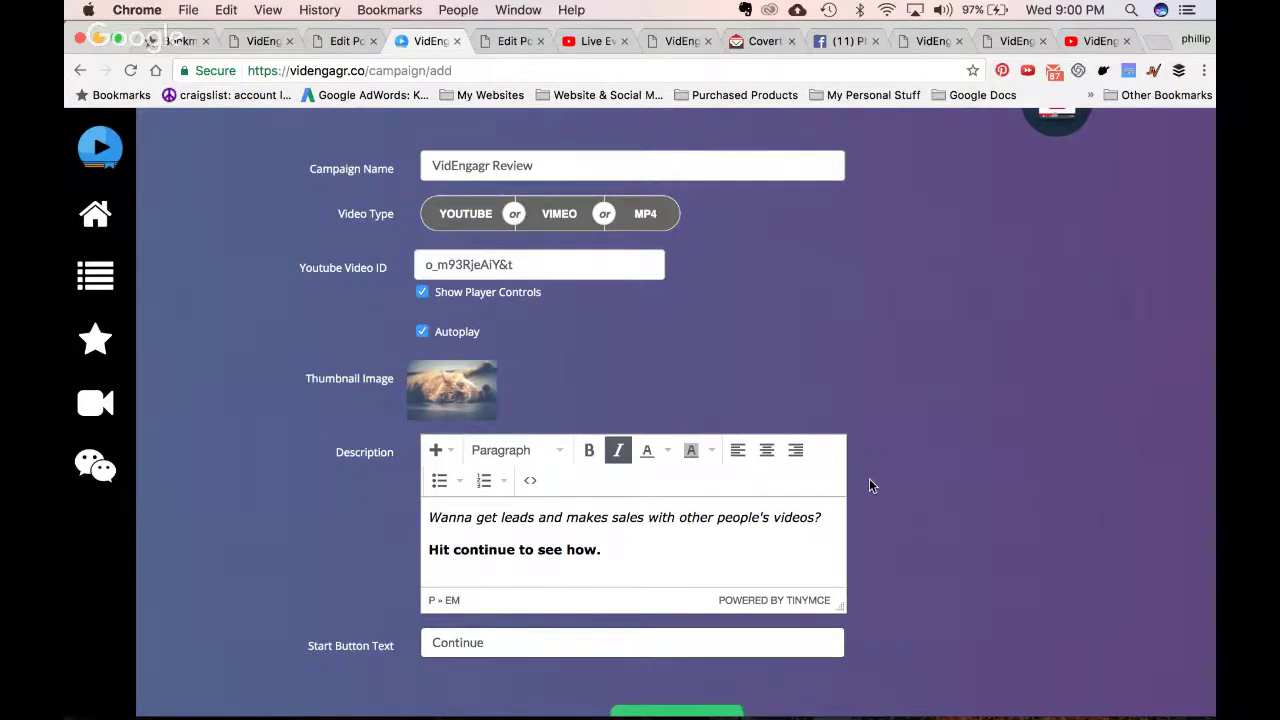
scroll(869, 485, down, 5)
click(686, 507)
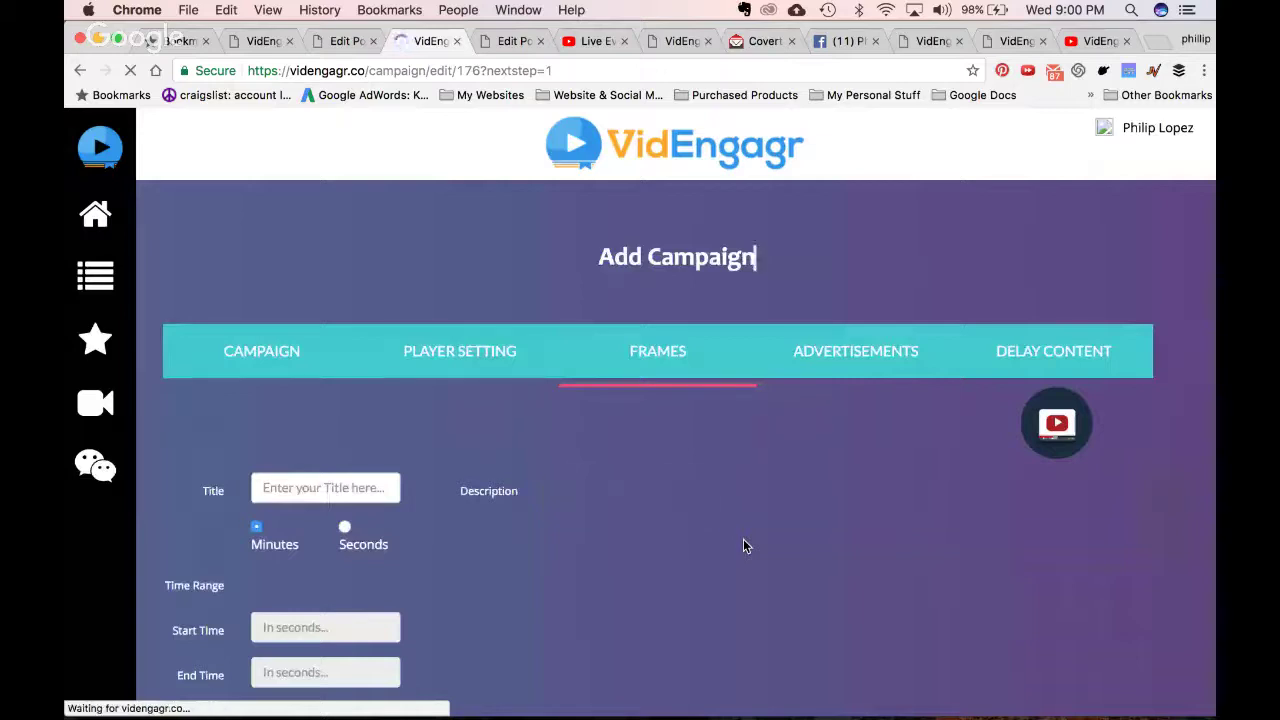
scroll(743, 546, down, 2)
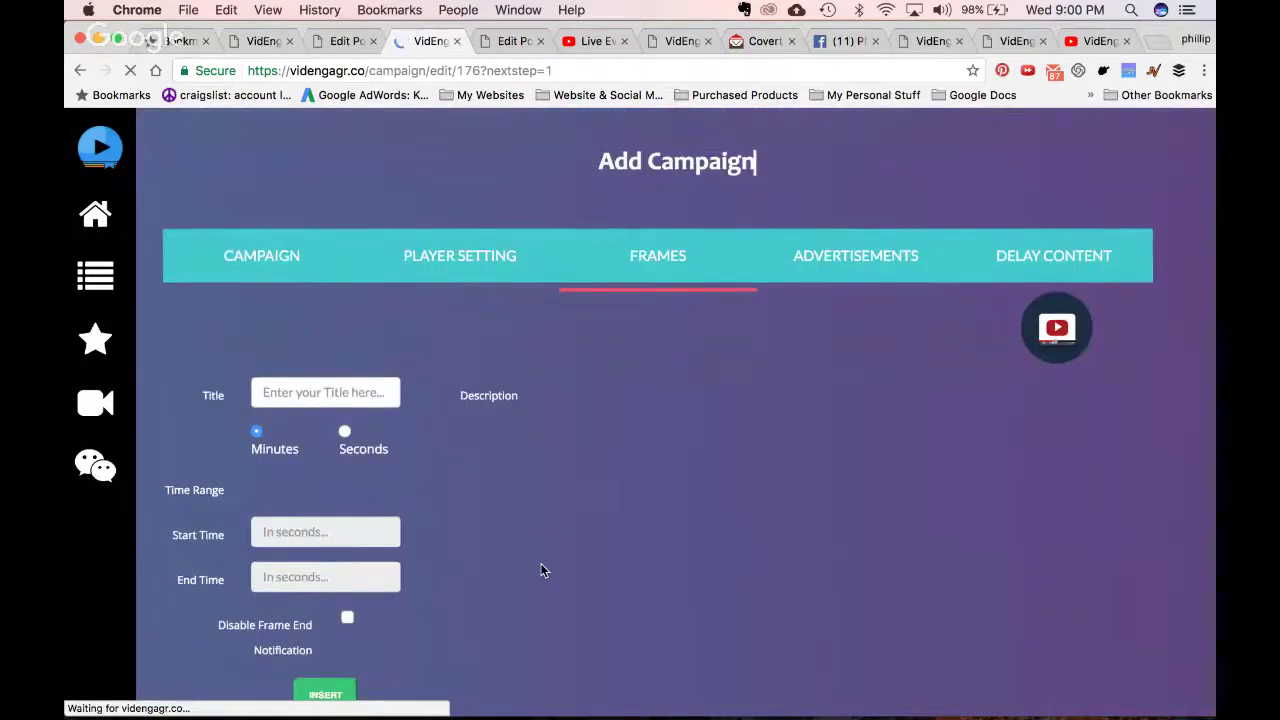
scroll(477, 384, up, 2)
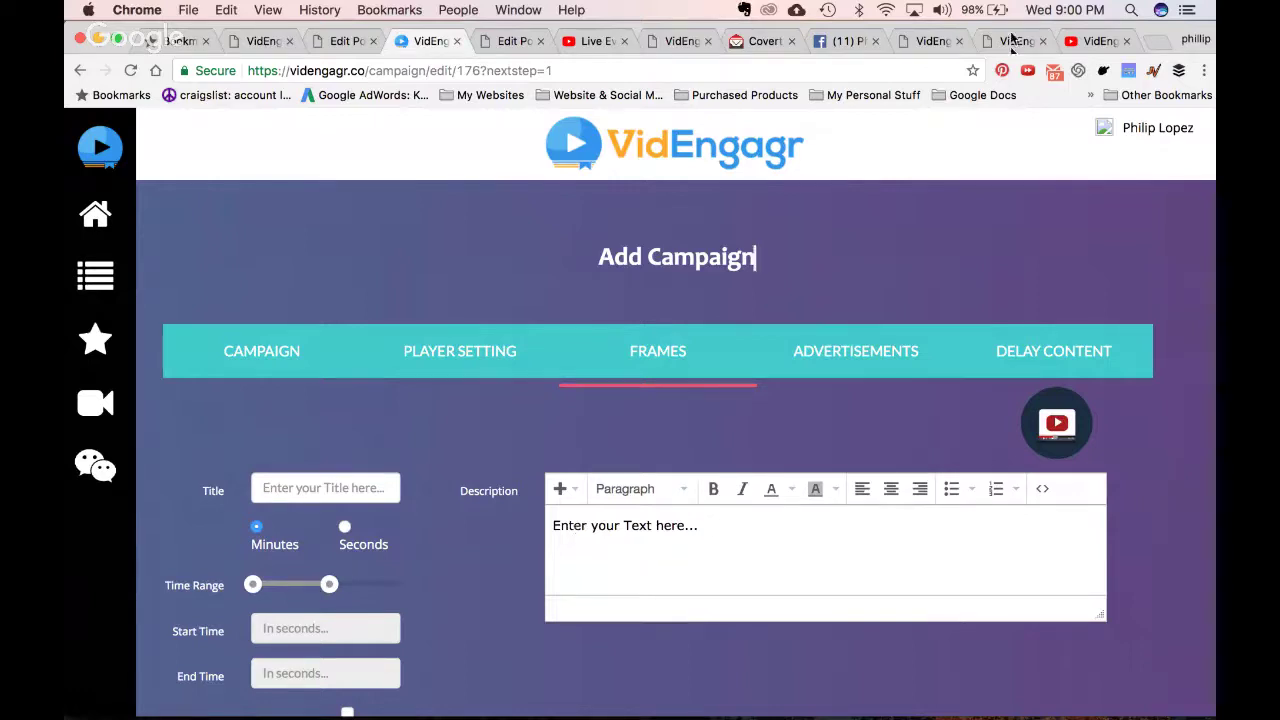
Pause the YouTube VidEngagr review video and seek to about 0:45 to find a suitable moment for a frame
click(1095, 41)
click(251, 368)
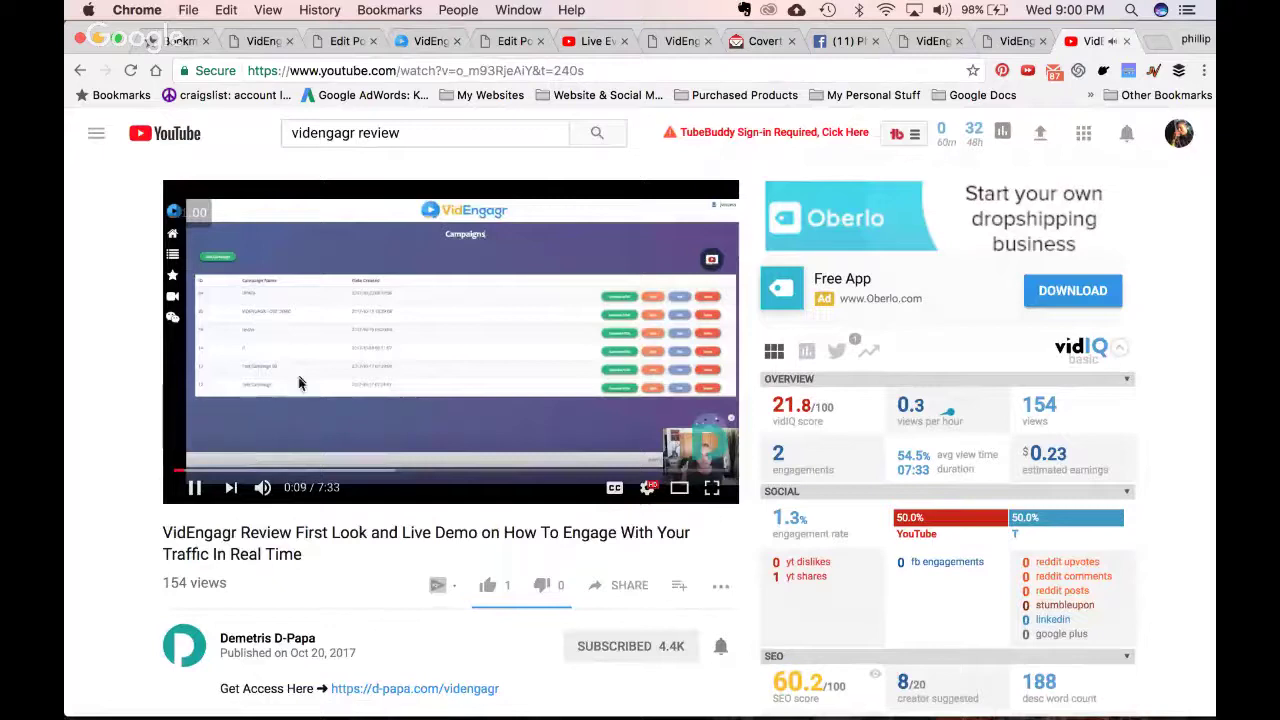
click(264, 430)
drag(199, 474, 258, 476)
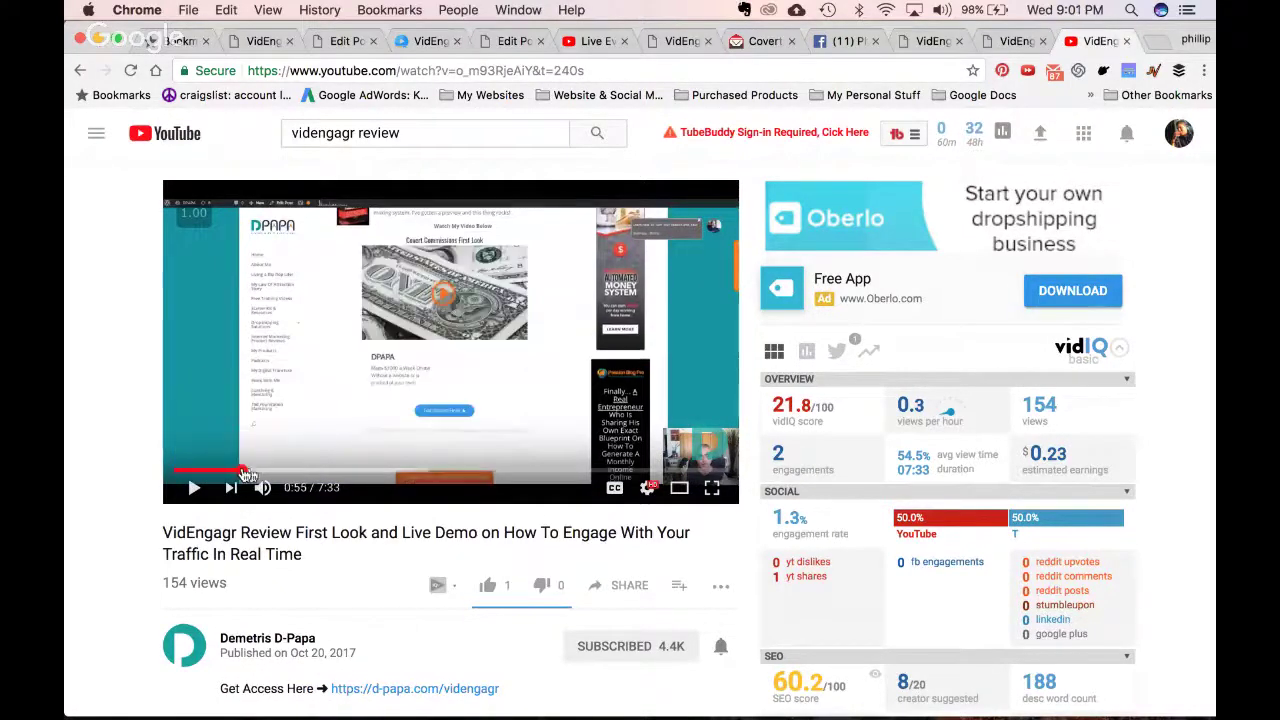
click(303, 474)
click(258, 472)
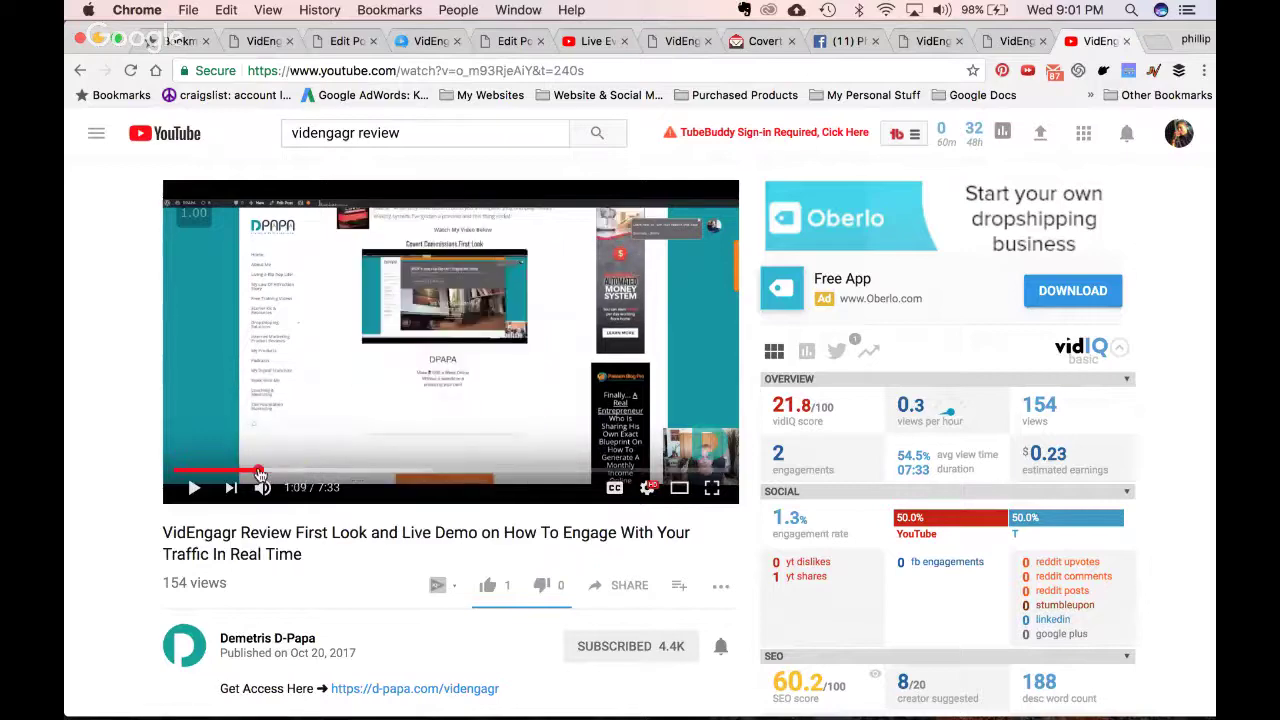
click(247, 471)
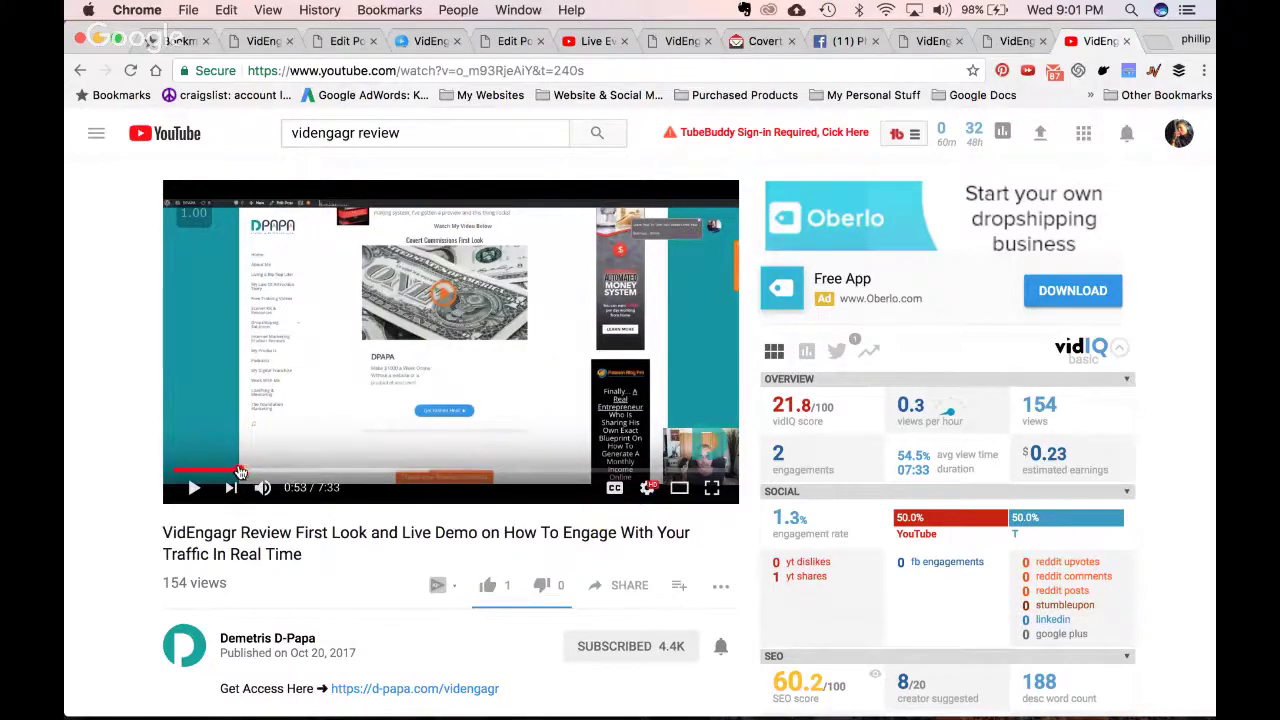
click(236, 472)
click(231, 472)
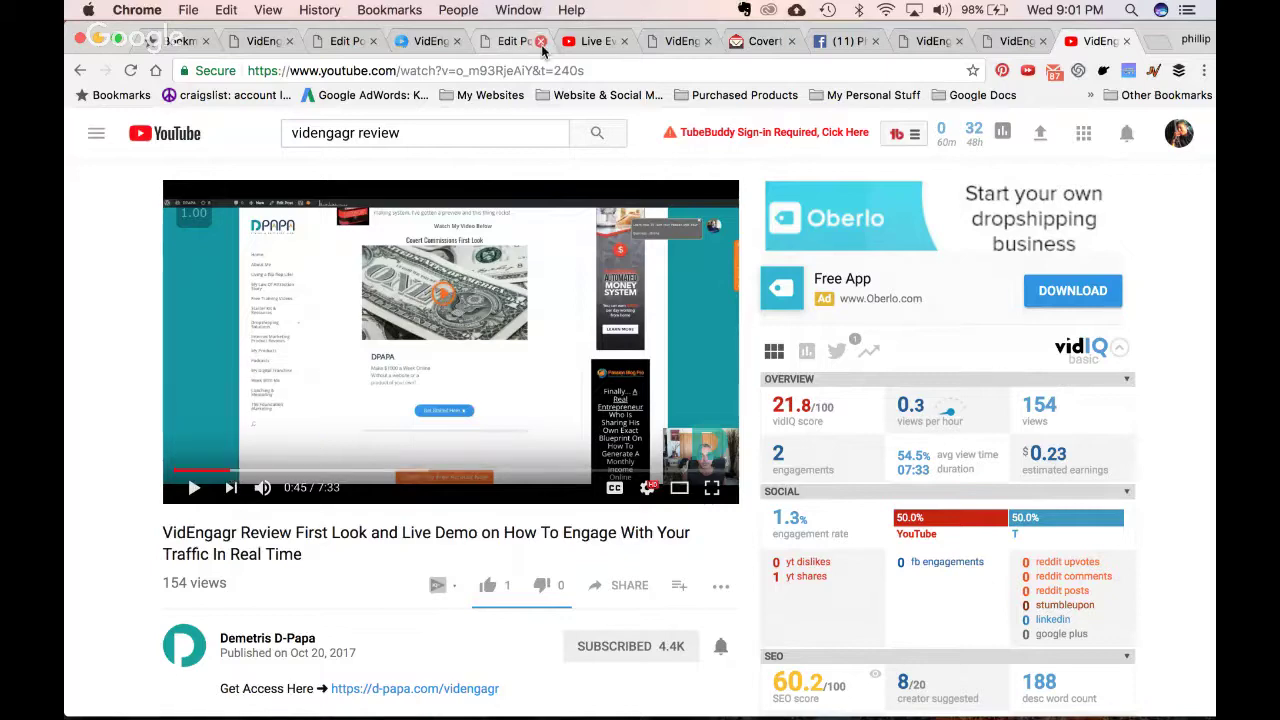
Return to the VidEngagr campaign and title the new frame "Check out VidEngagr"
click(425, 41)
scroll(560, 571, down, 1)
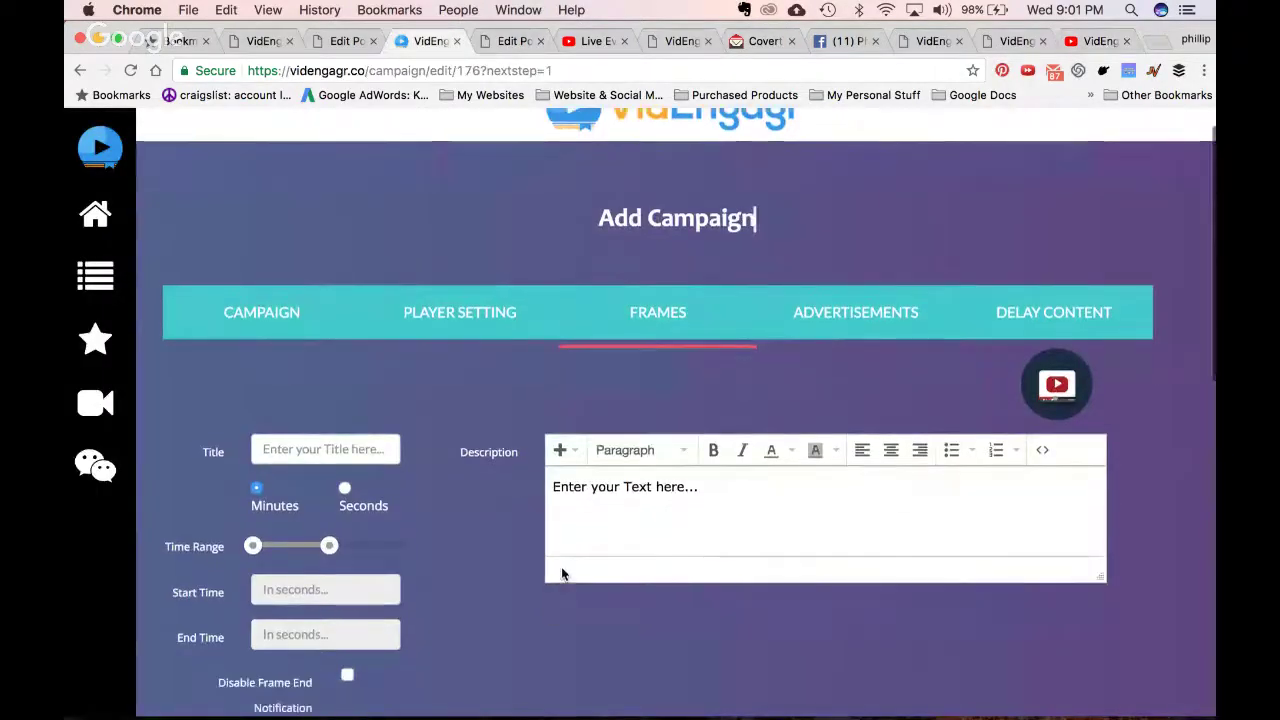
click(317, 441)
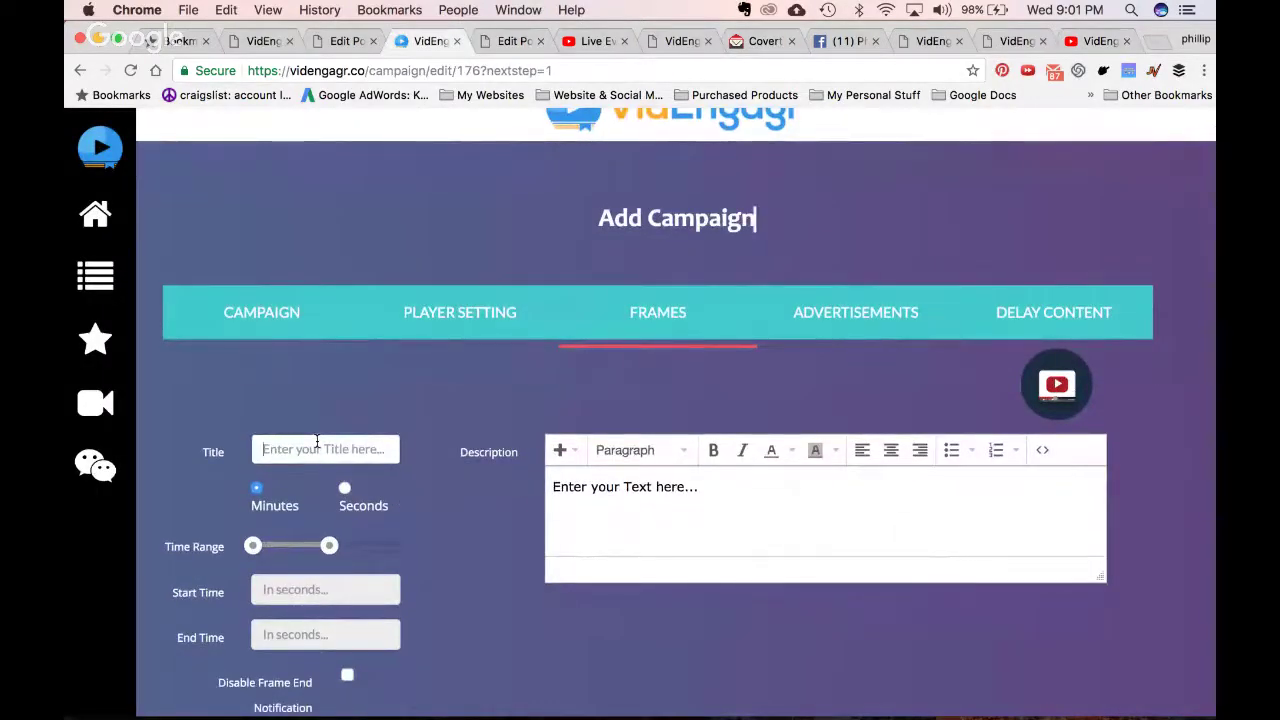
text(Check out VidEngagr)
Copy the frame title "Check out VidEngagr" and replace the frame description's placeholder text with it
key(super+a)
key(super+c)
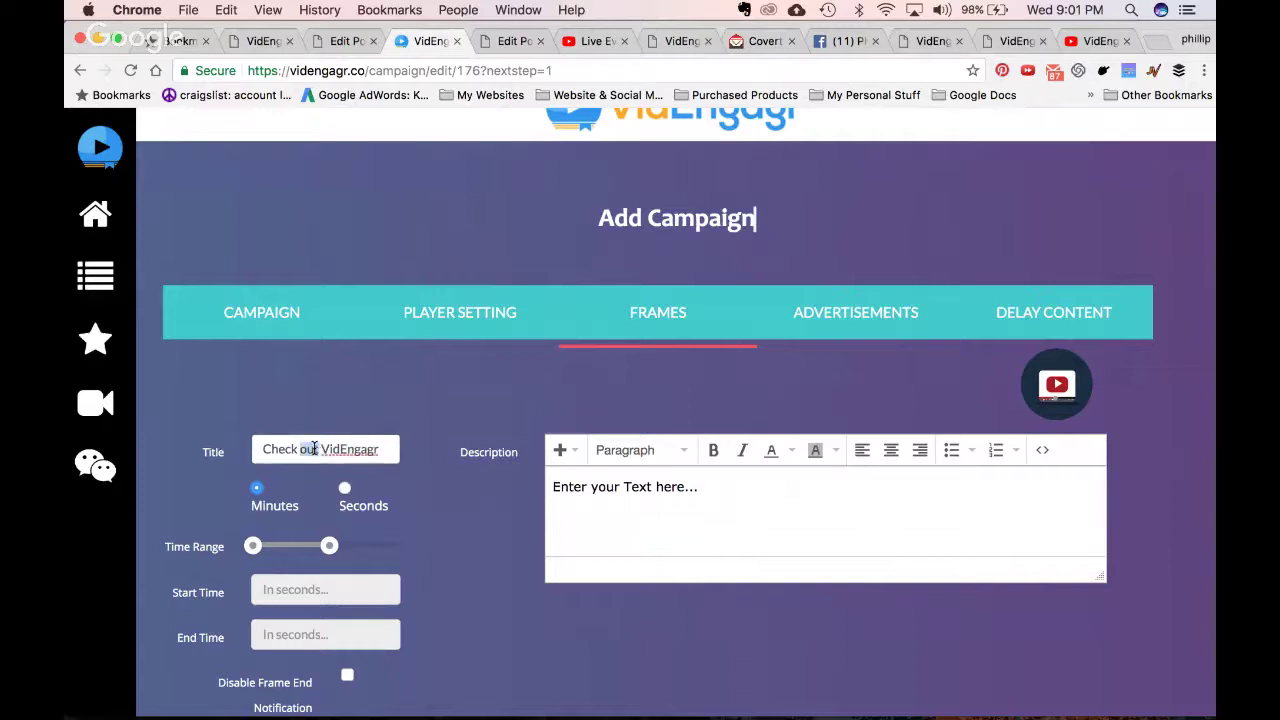
click(647, 490)
key(super+v)
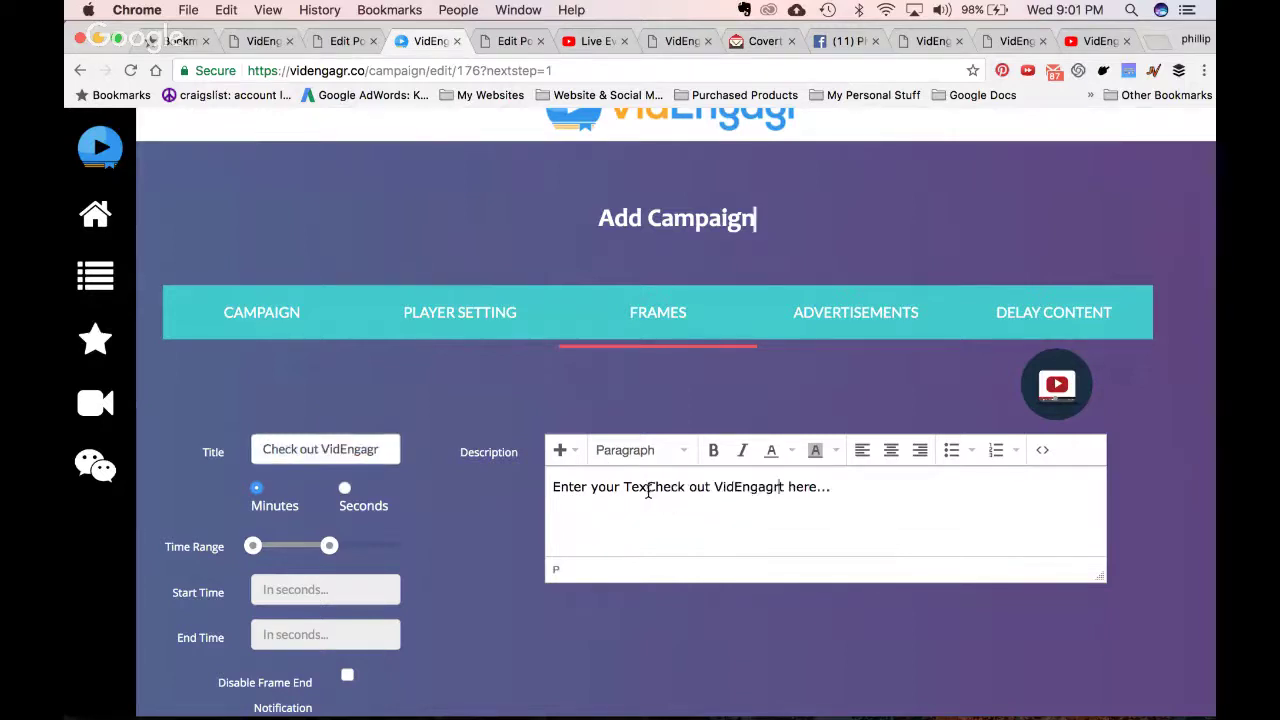
key(super+a)
key(BackSpace)
key(super+v)
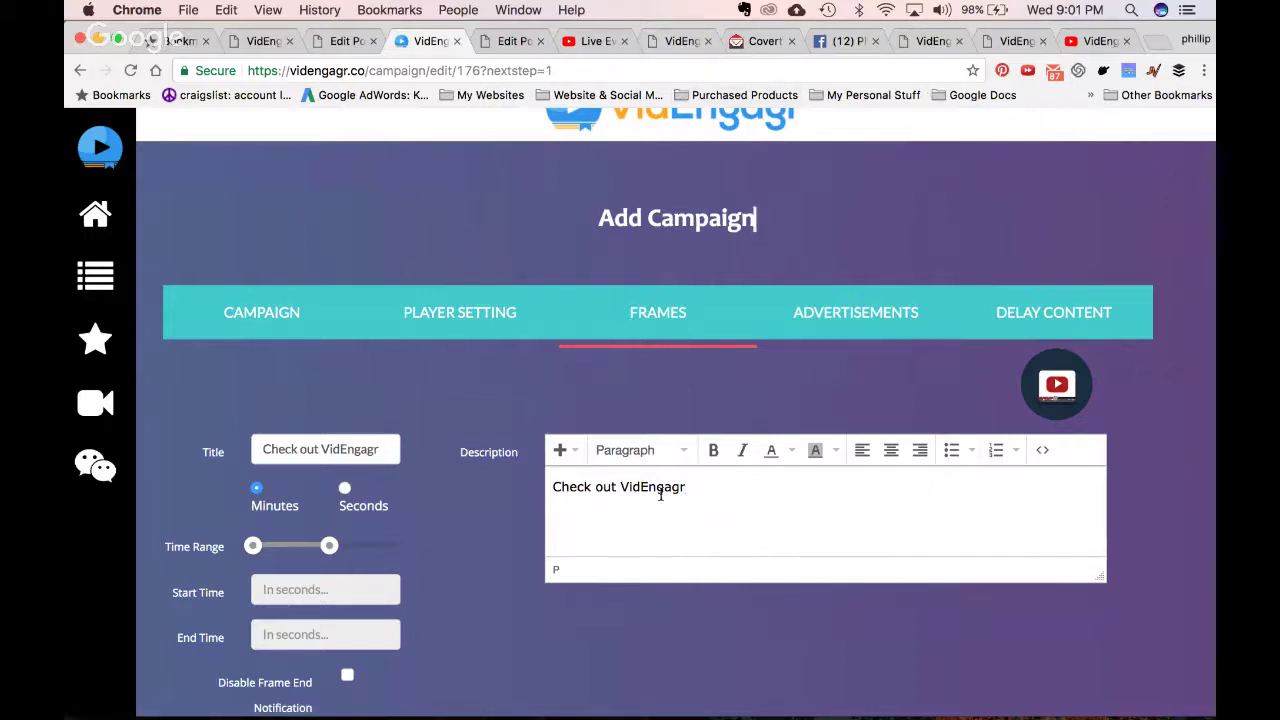
Switch to Covert Commissions and copy the HTML code of the 336x280 Cash on Command banner
click(762, 42)
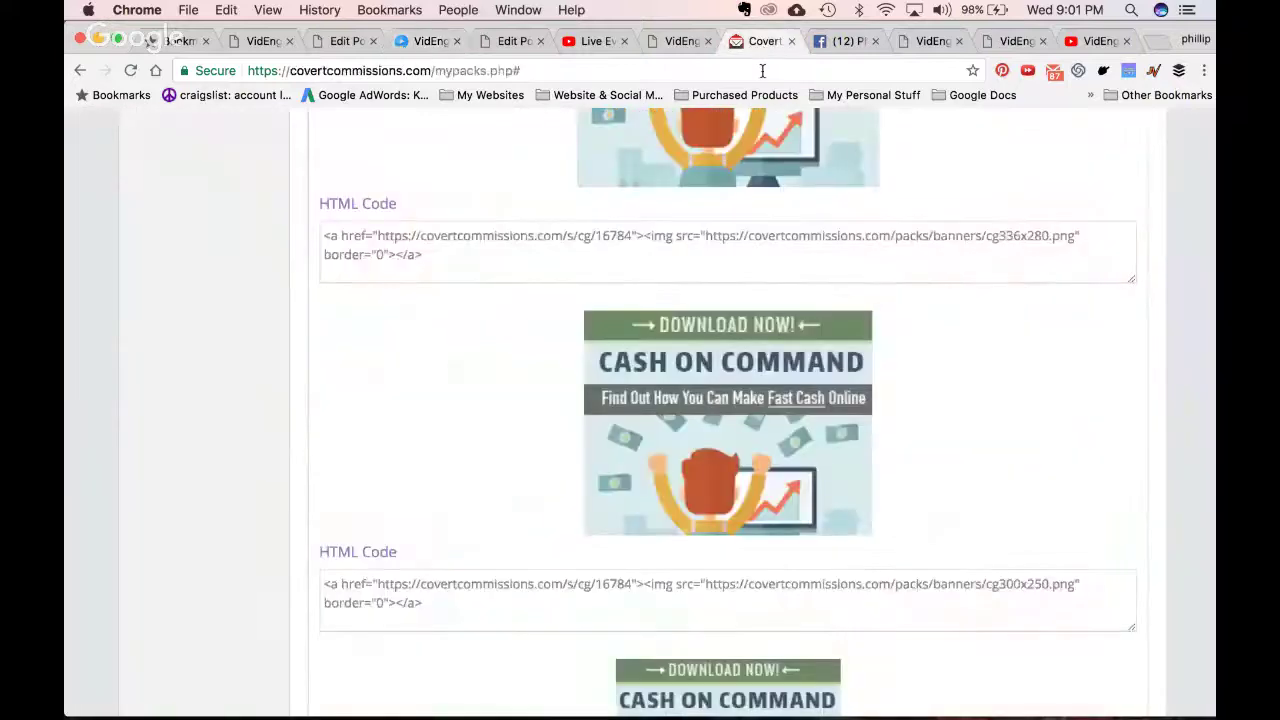
scroll(786, 453, up, 4)
scroll(786, 453, down, 10)
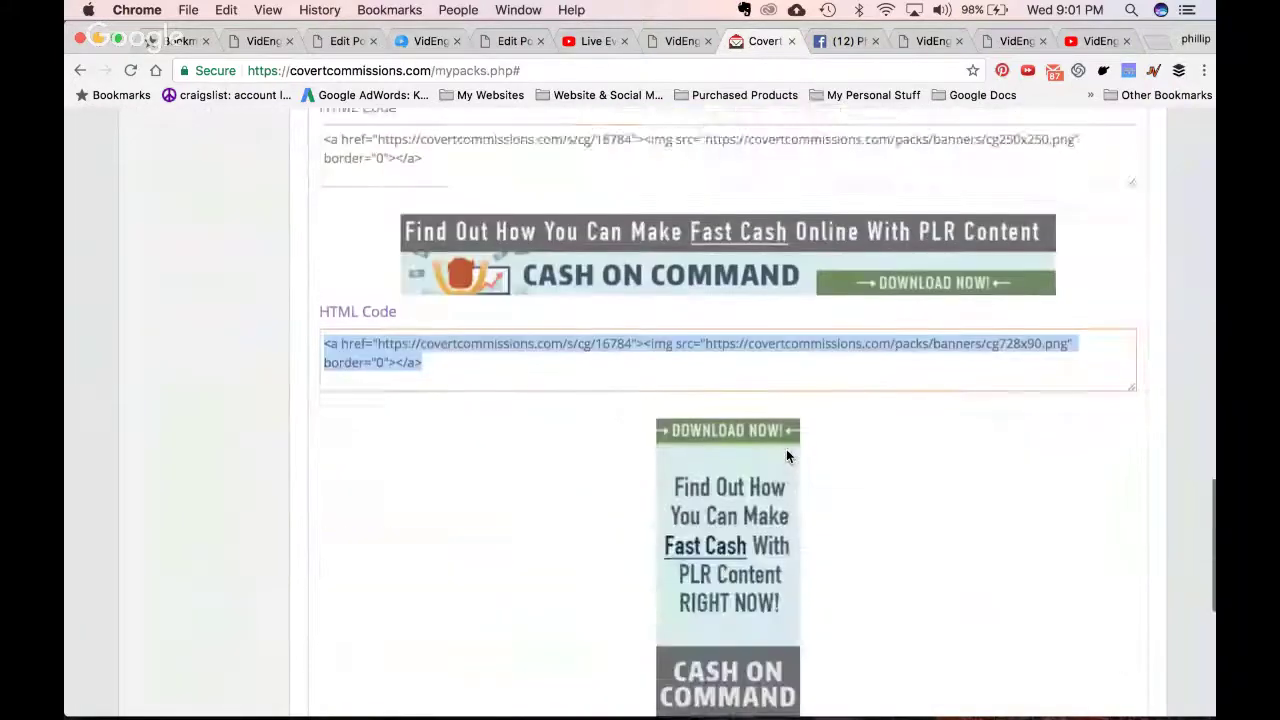
scroll(786, 453, up, 1)
scroll(786, 449, down, 8)
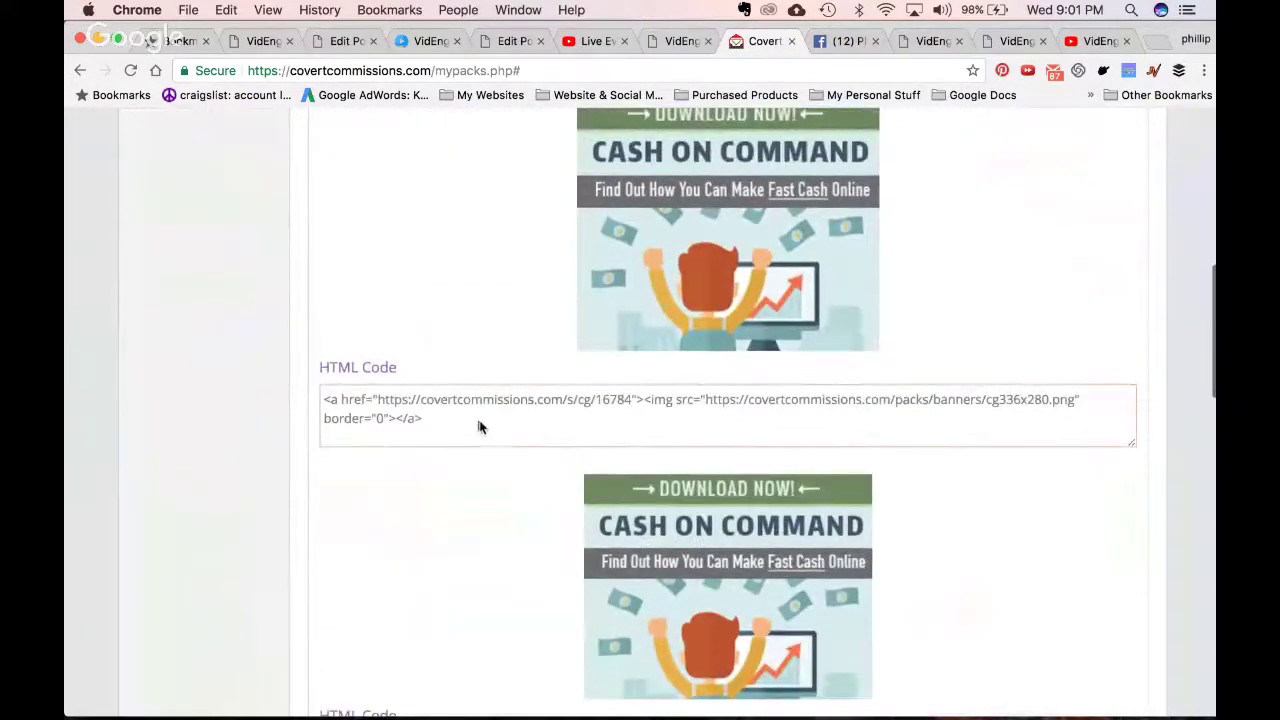
click(475, 425)
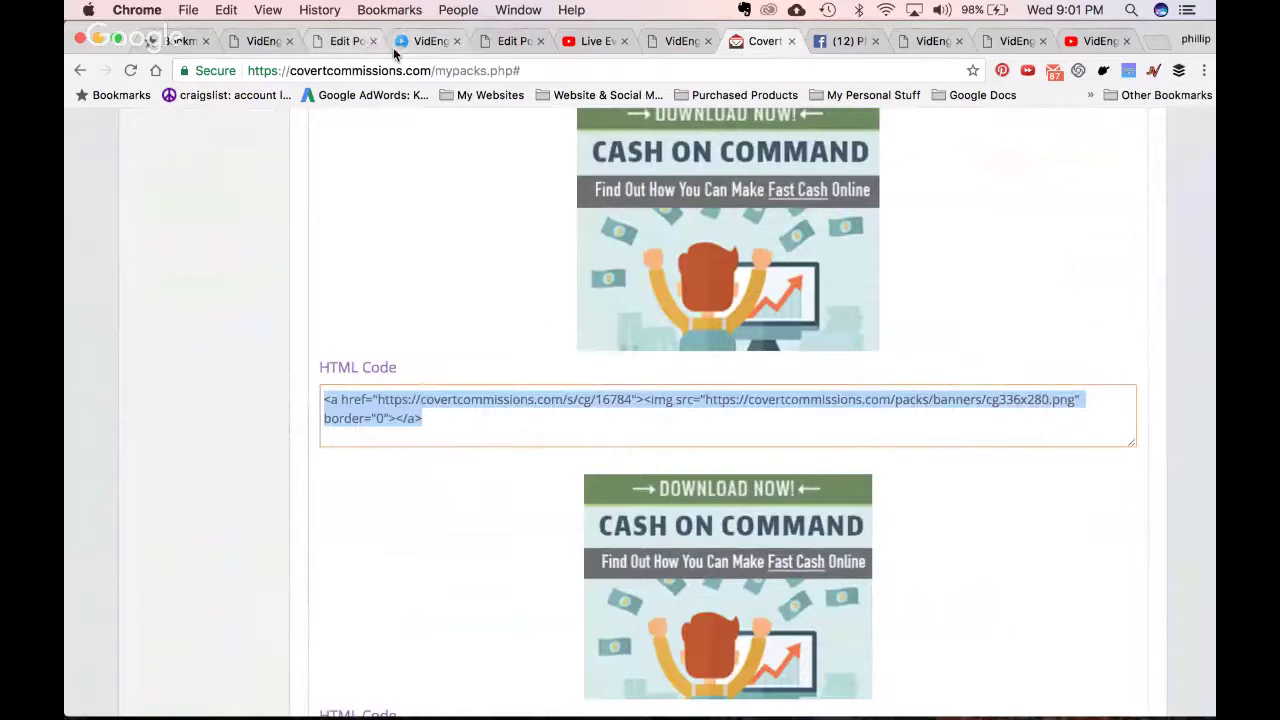
click(428, 41)
key(super+a)
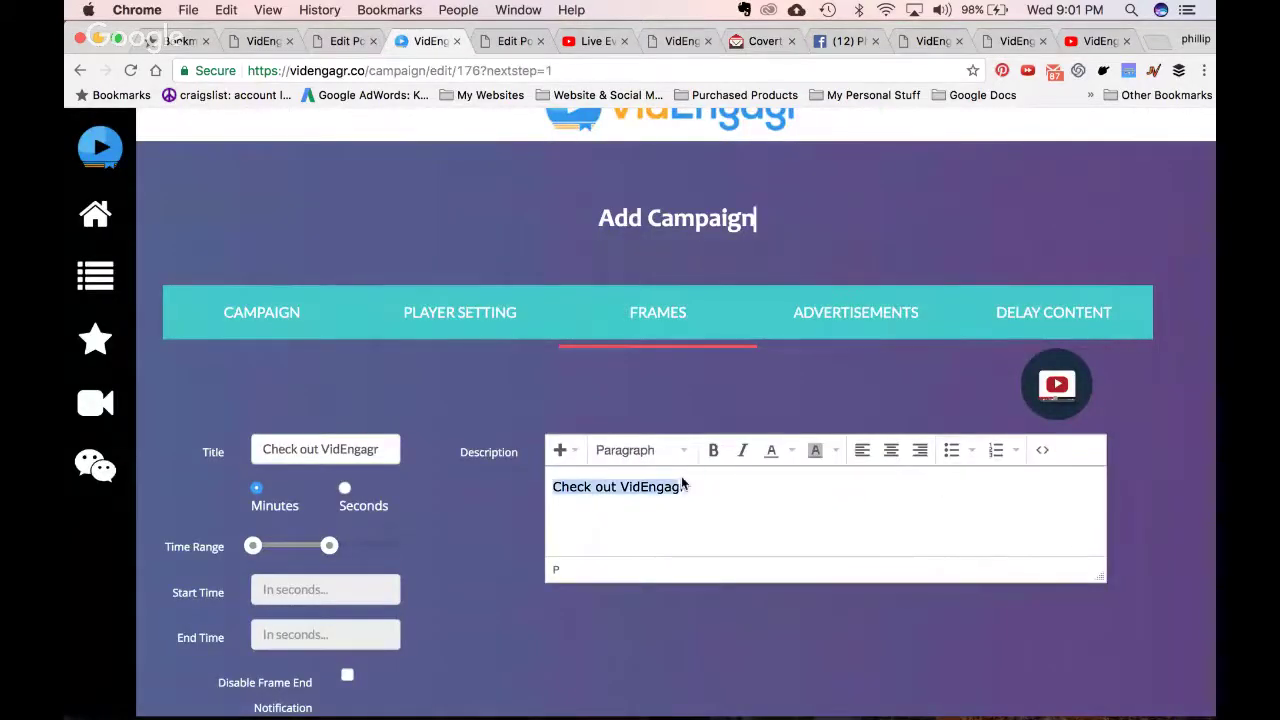
click(652, 484)
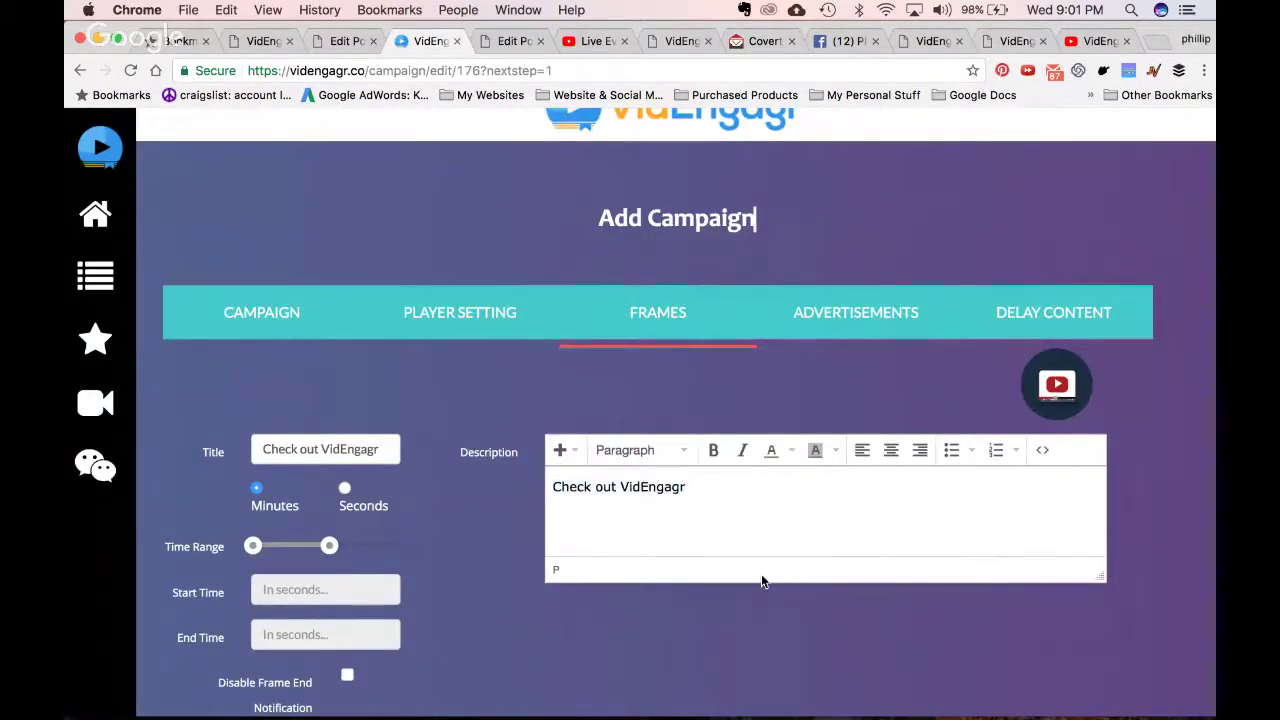
key(super+a)
key(super+Tab)
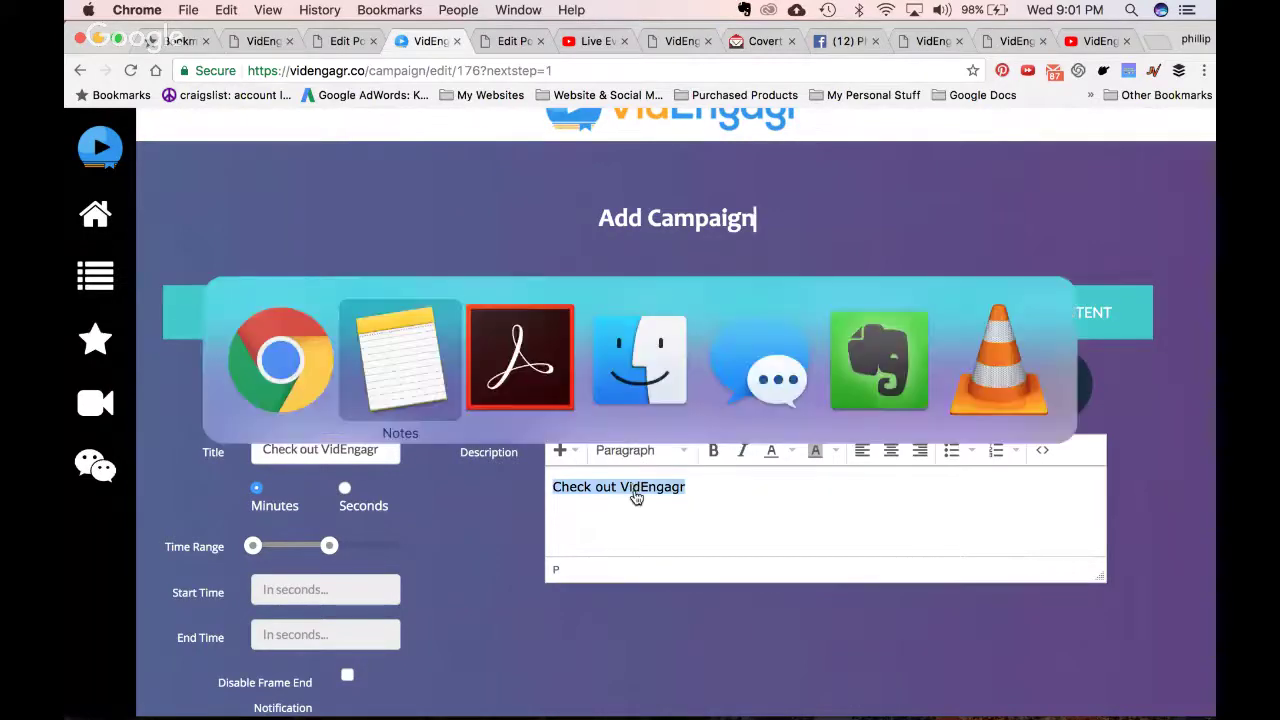
scroll(718, 380, up, 20)
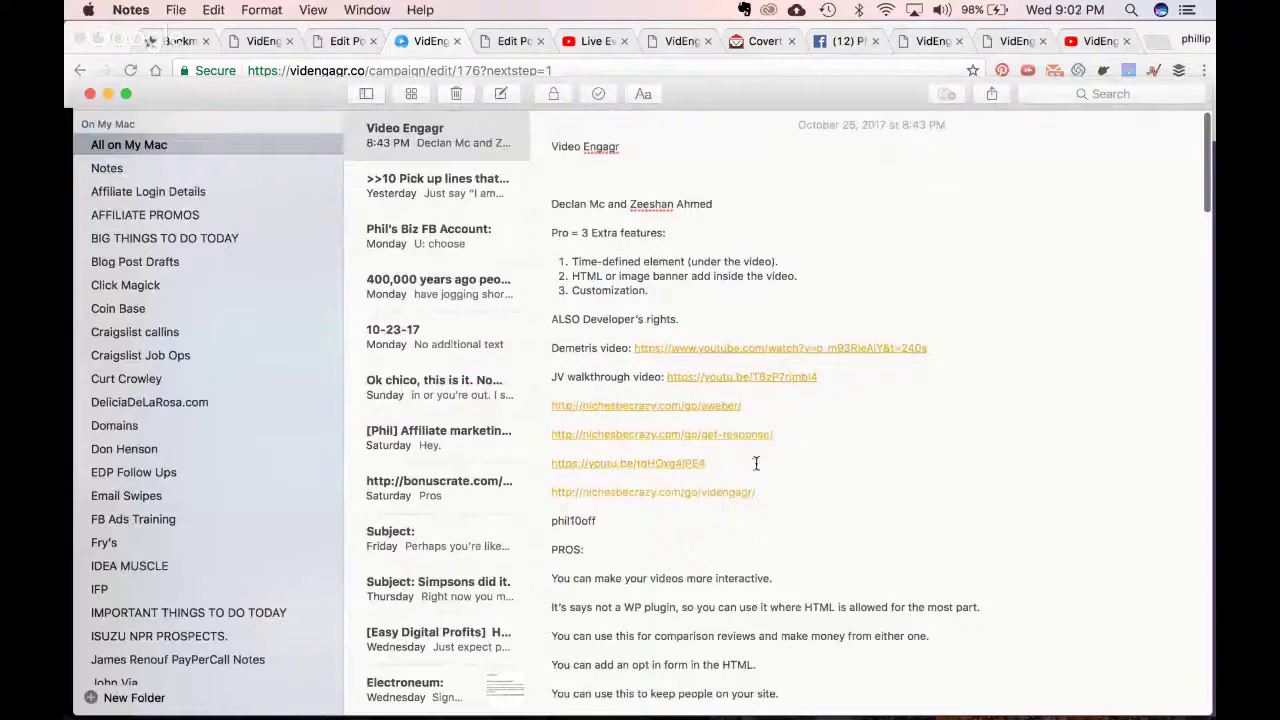
triple_click(771, 496)
key(super+c)
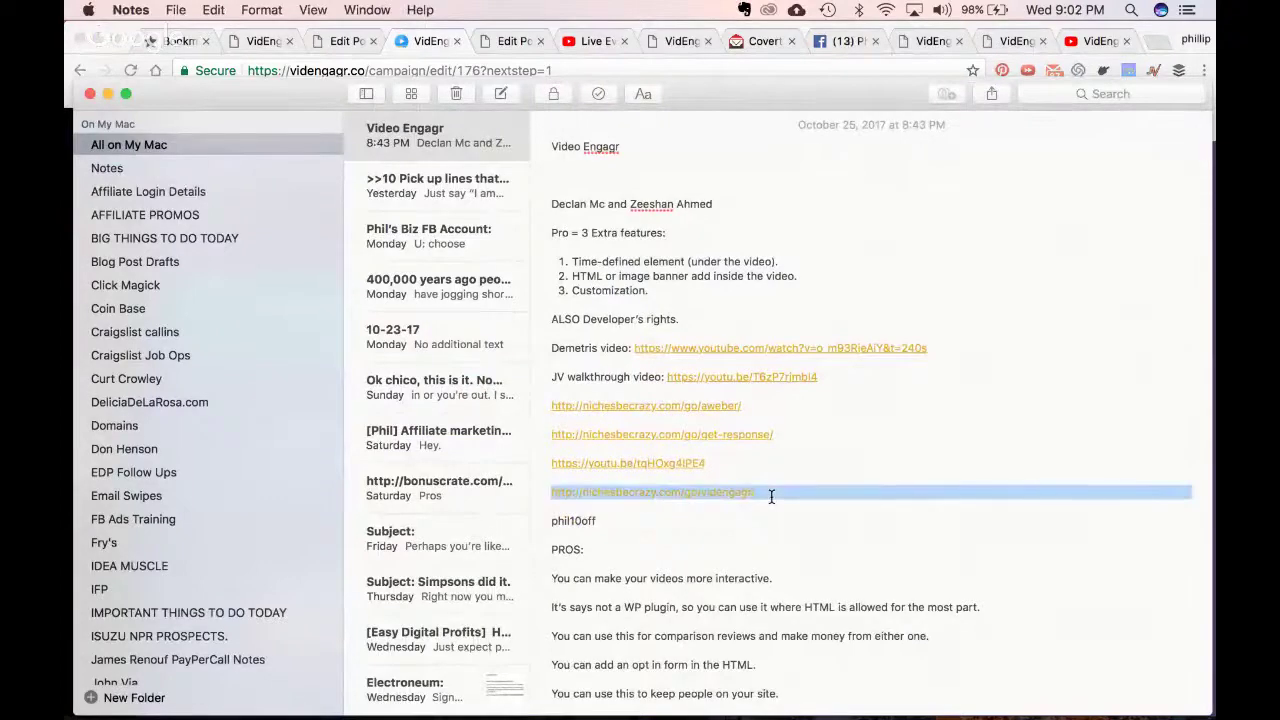
Return to the campaign and link the description text to the copied URL, with title "VidEngagr" and target New window
key(super+Tab)
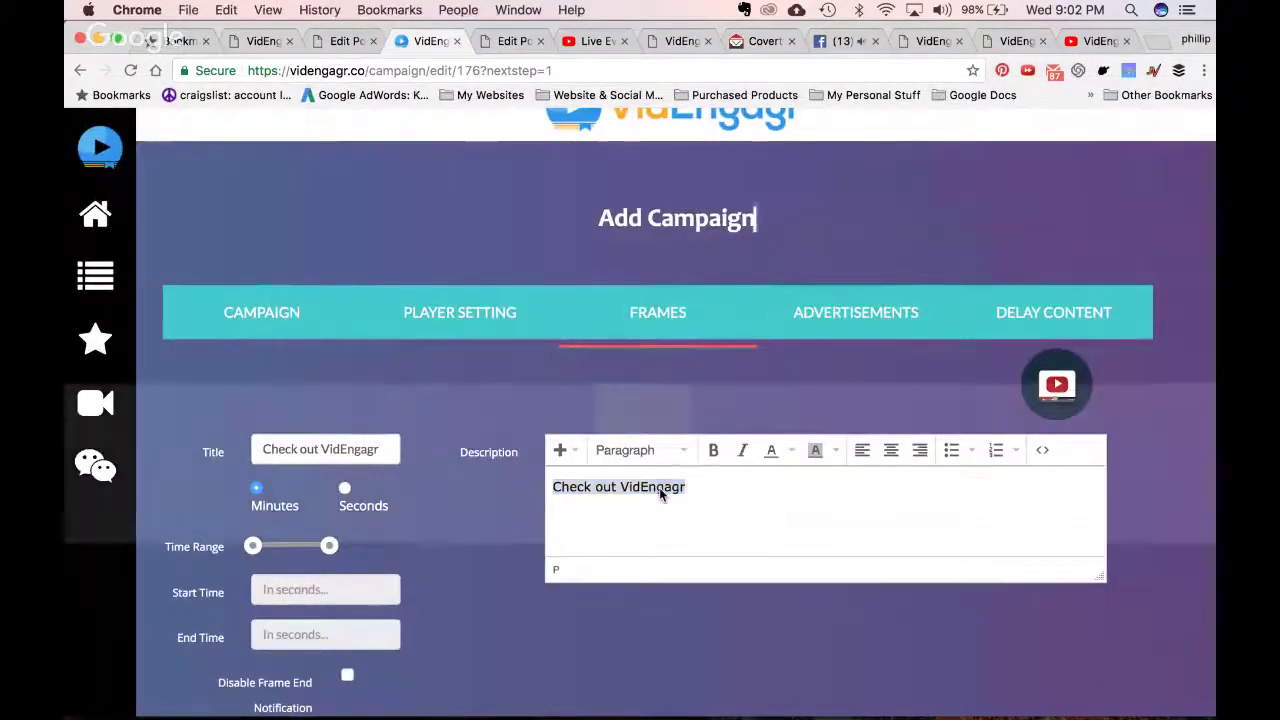
key(super+k)
key(super+v)
click(621, 425)
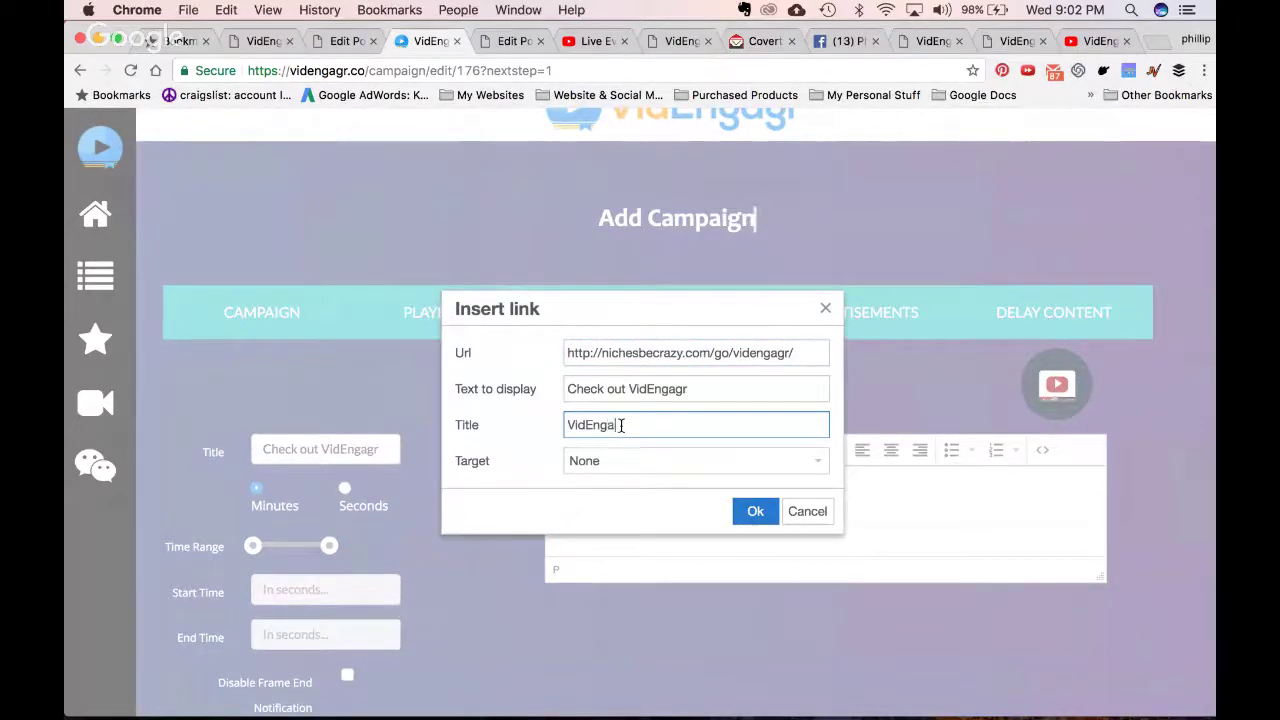
text(VidEngagr)
click(630, 457)
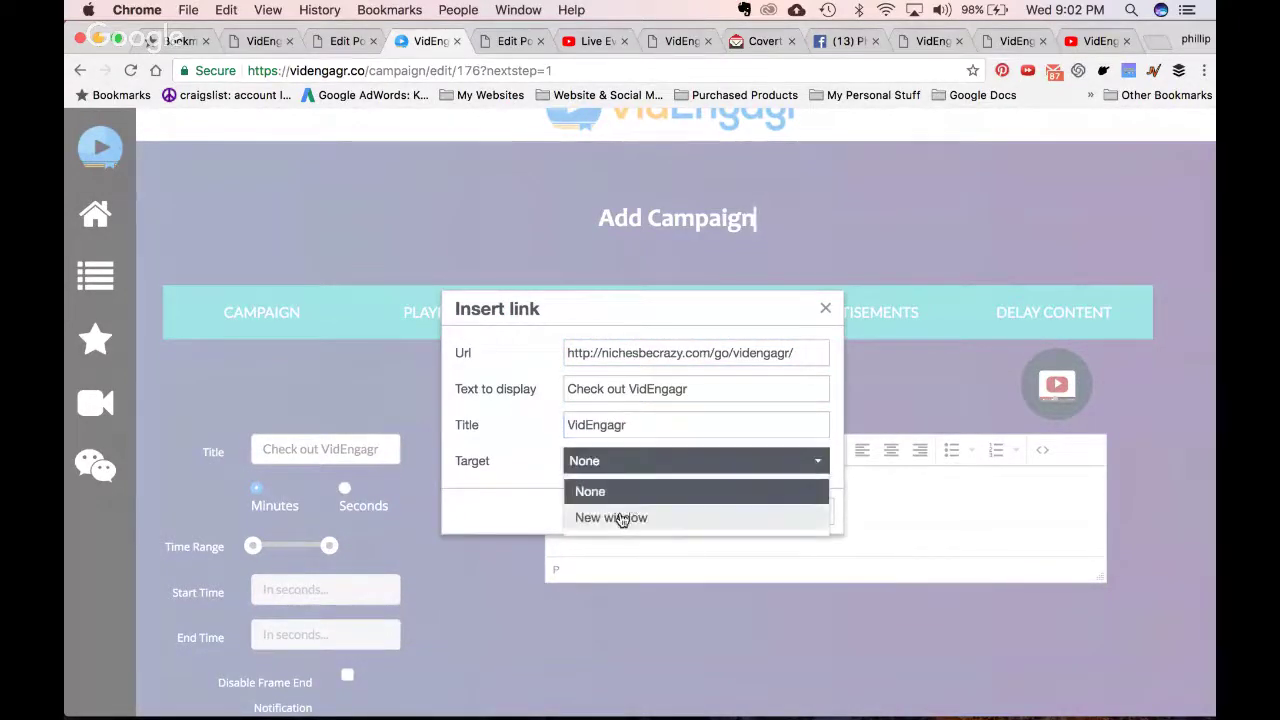
click(625, 517)
click(755, 517)
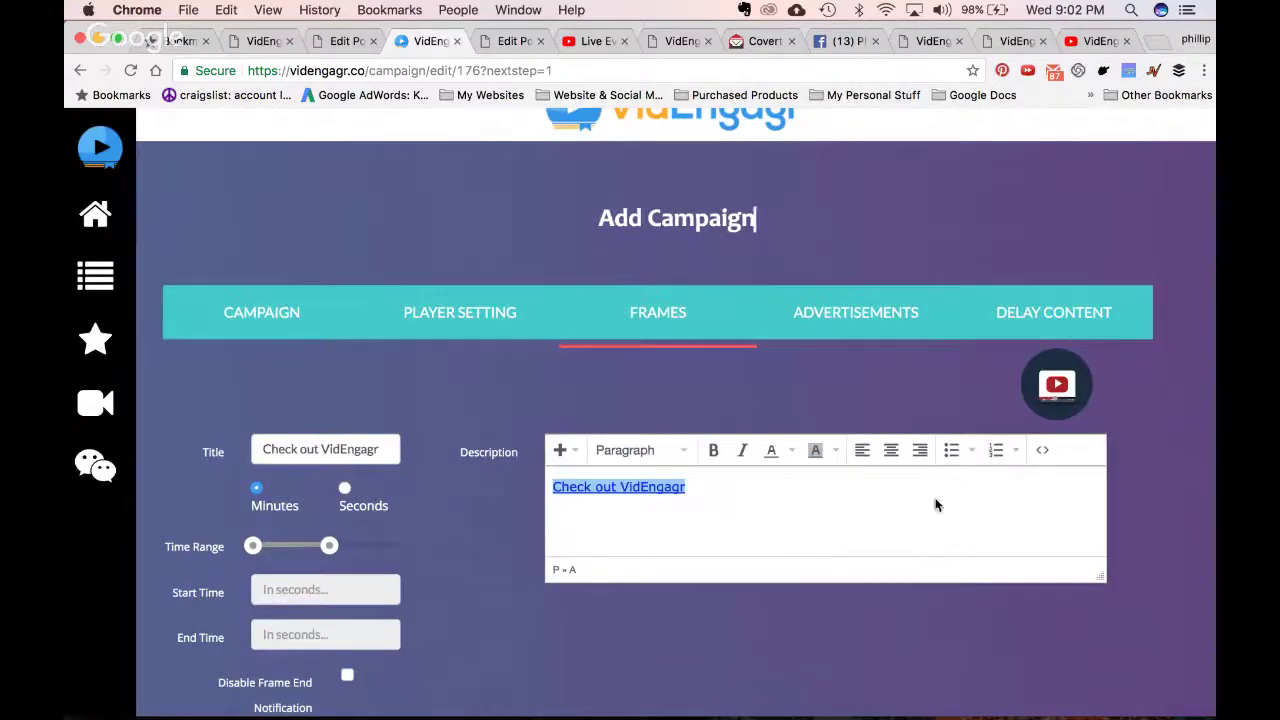
Centre the "Check out VidEngagr" link in the frame description and format it as Heading 1
click(891, 451)
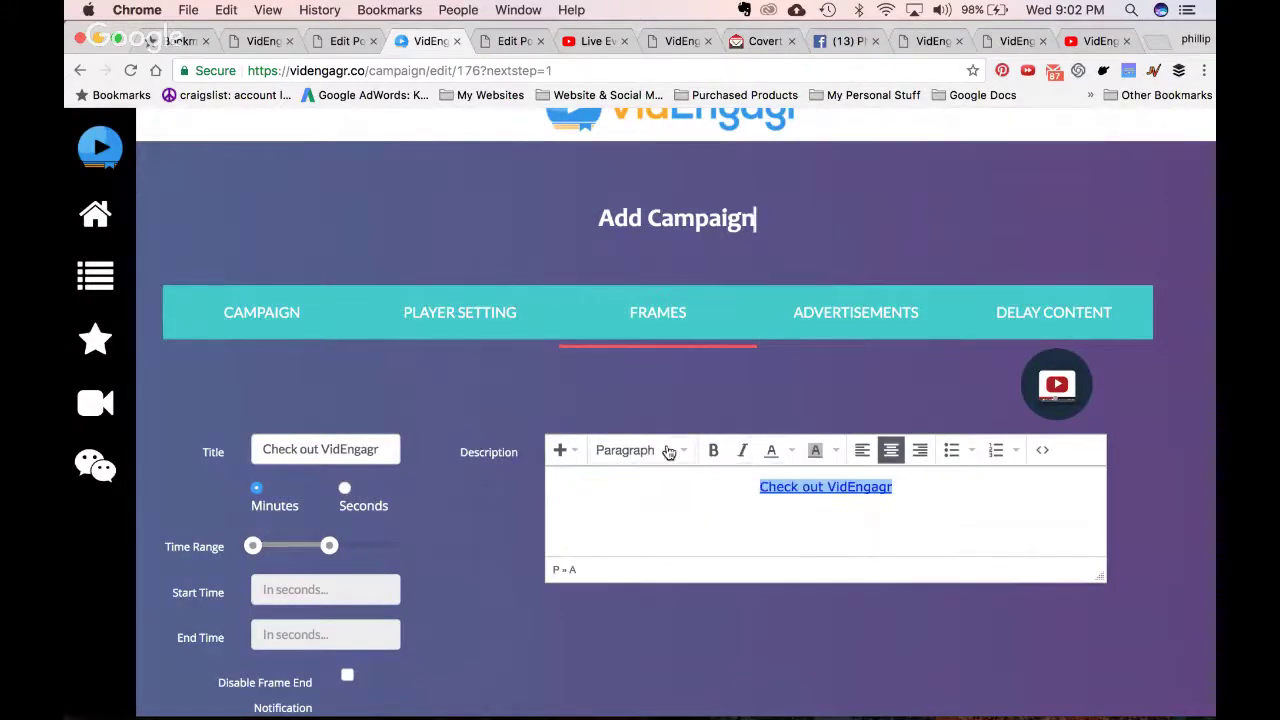
click(669, 452)
click(650, 520)
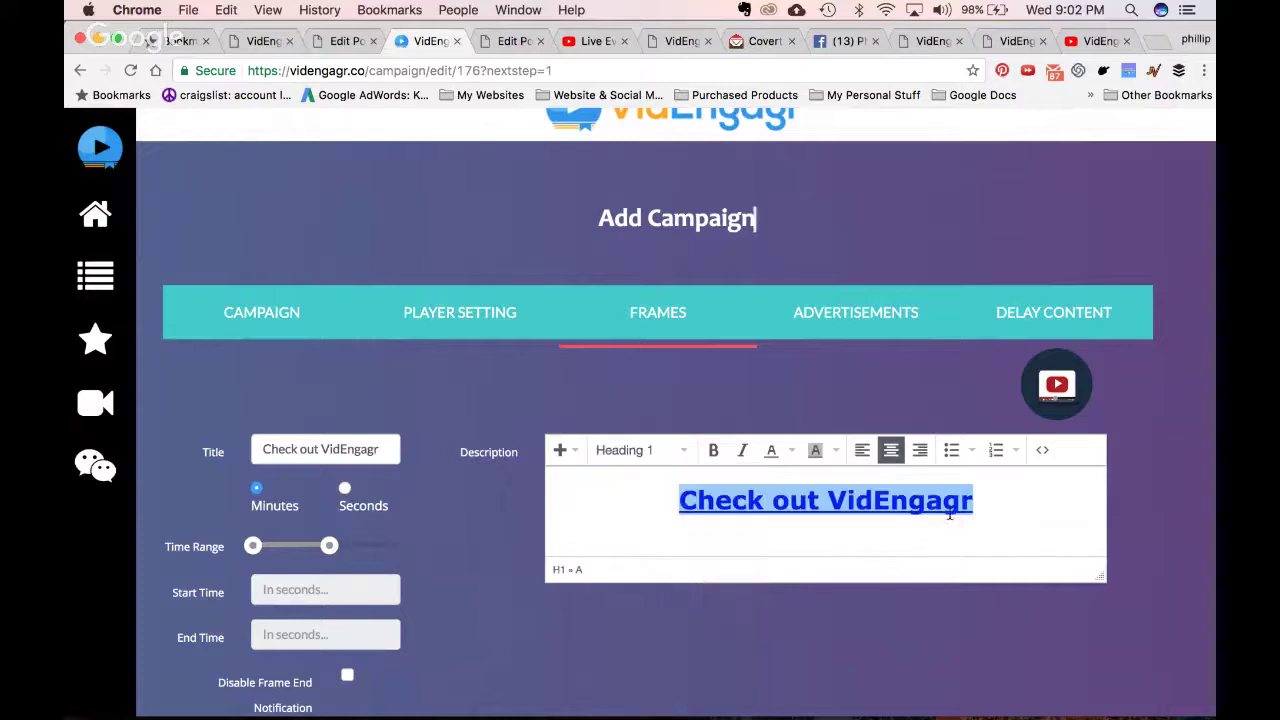
Try a red background colour and a red text colour on the linked heading in the description
click(837, 451)
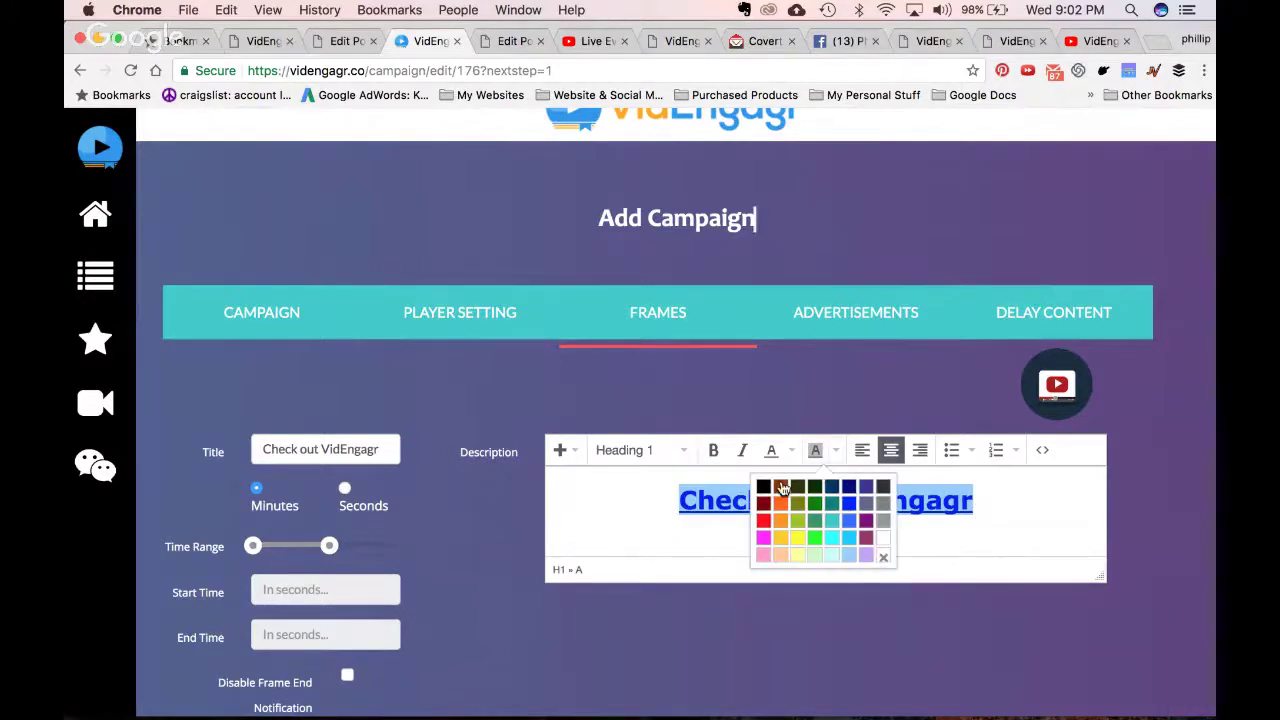
click(763, 521)
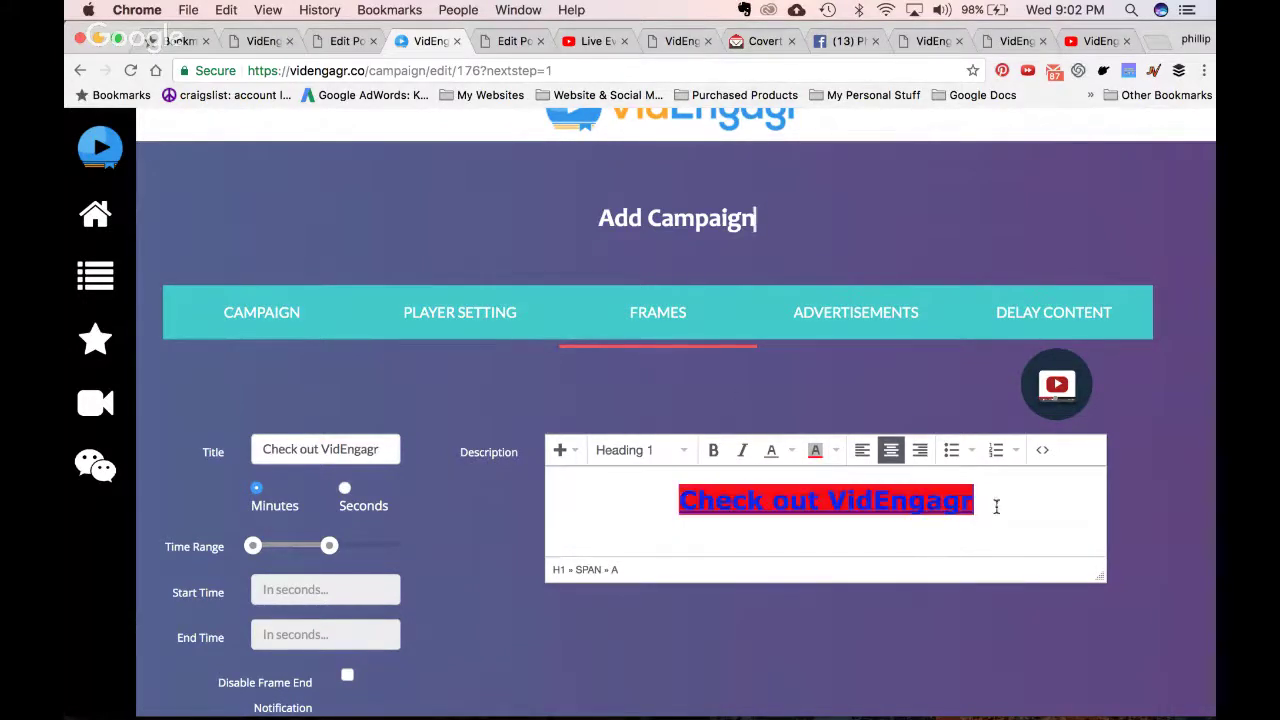
click(815, 451)
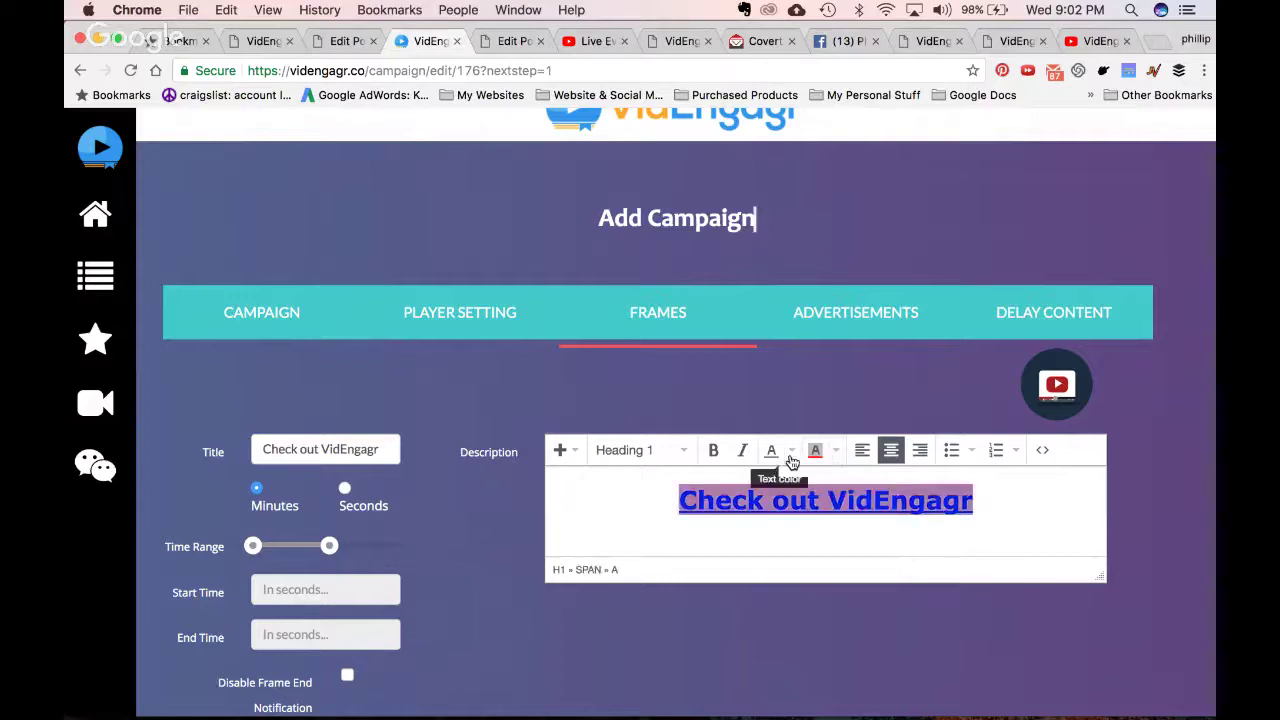
click(792, 452)
click(719, 520)
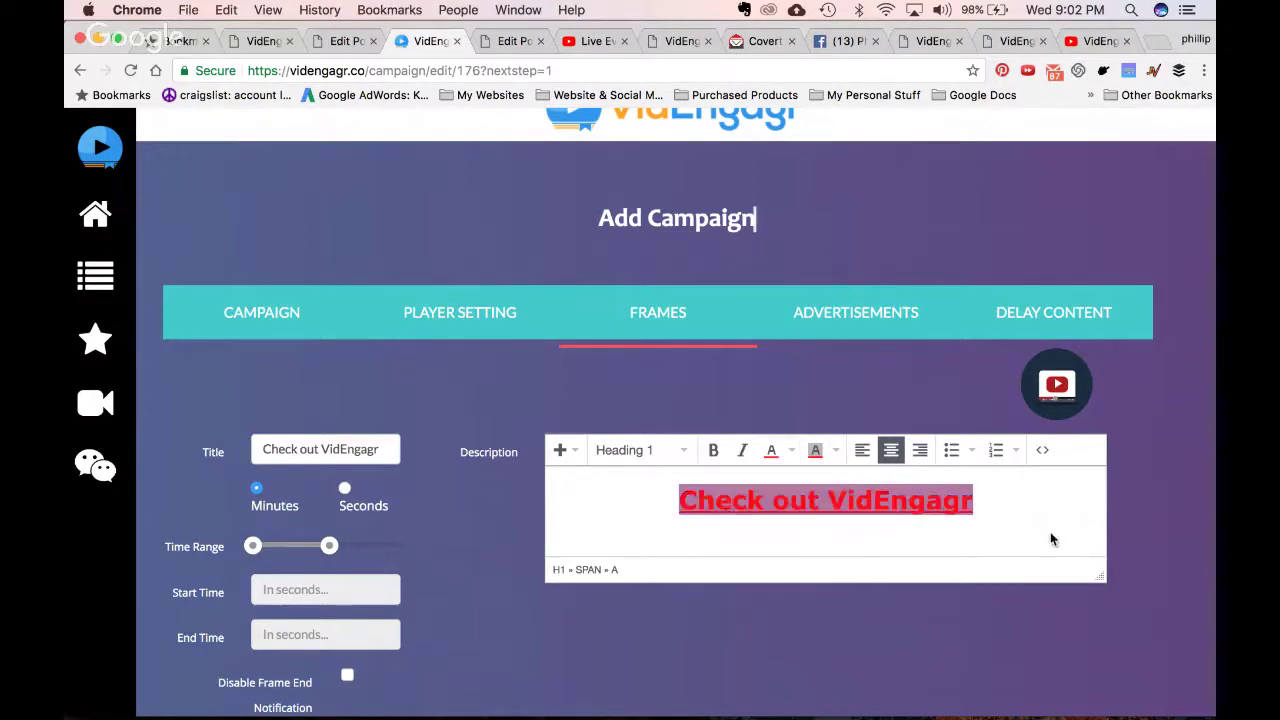
Undo the red text colour and the red background on the linked heading
click(835, 450)
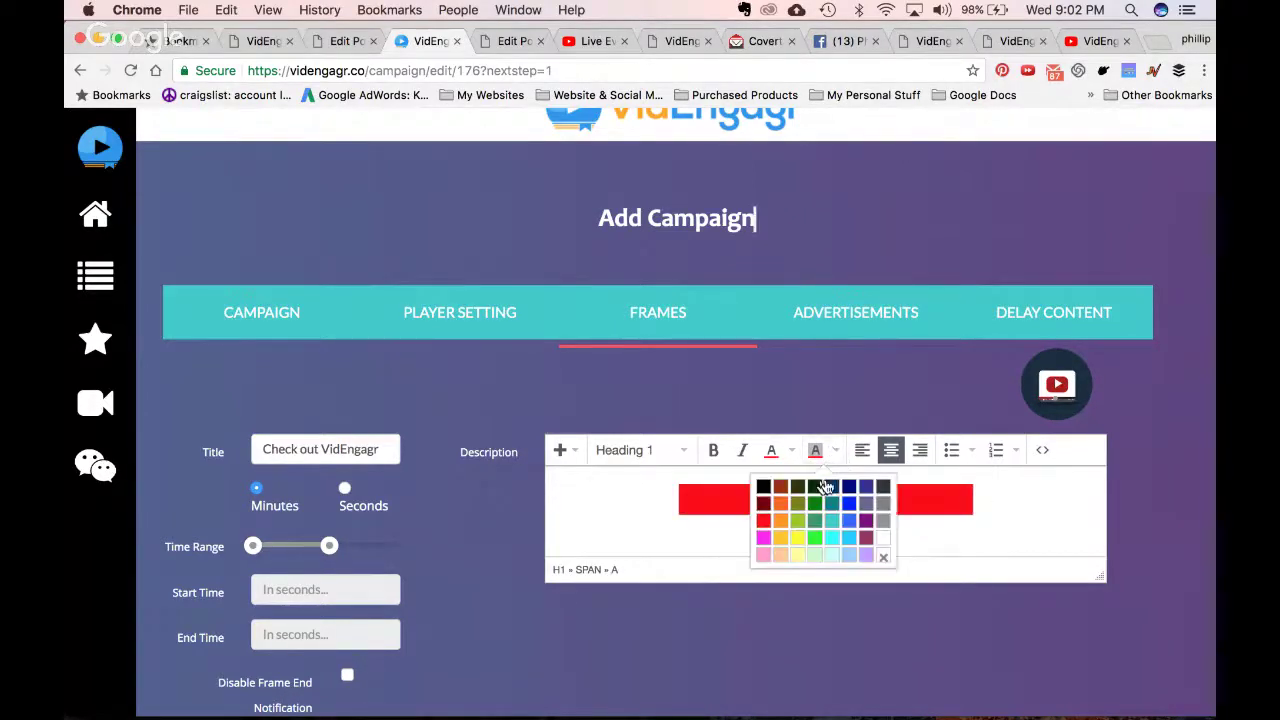
click(1033, 510)
key(super+z)
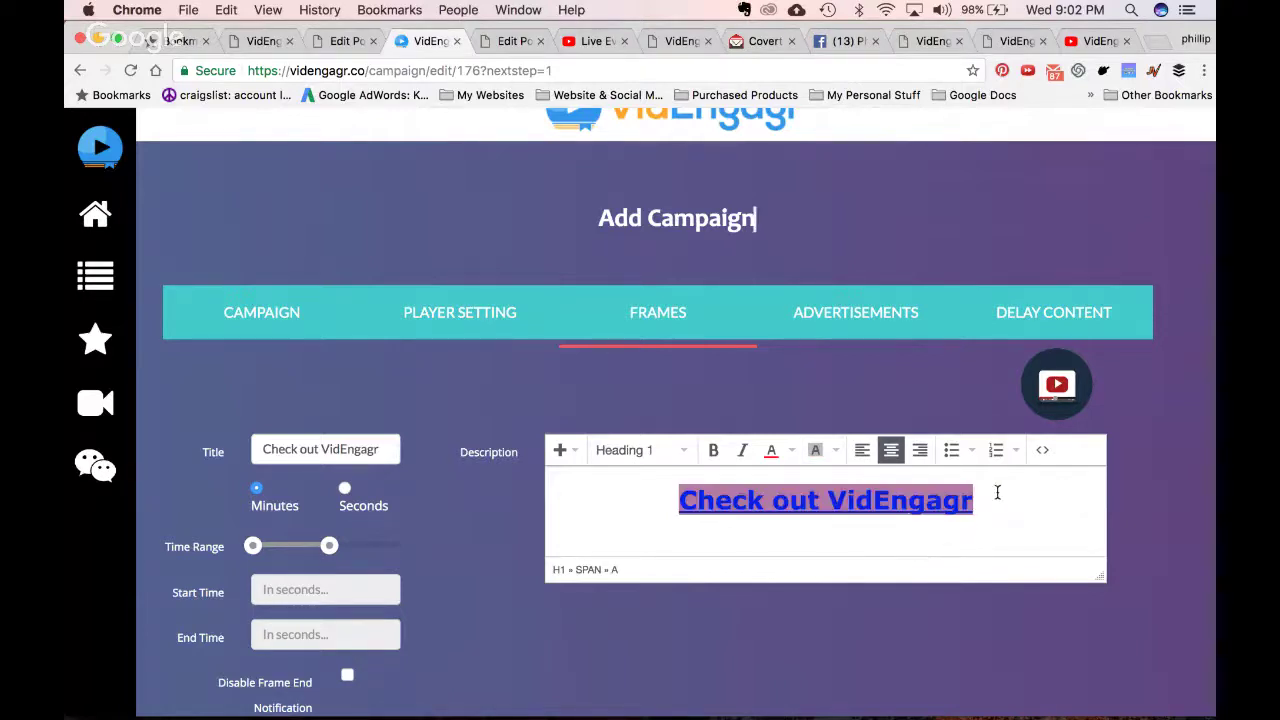
click(994, 510)
key(super+z)
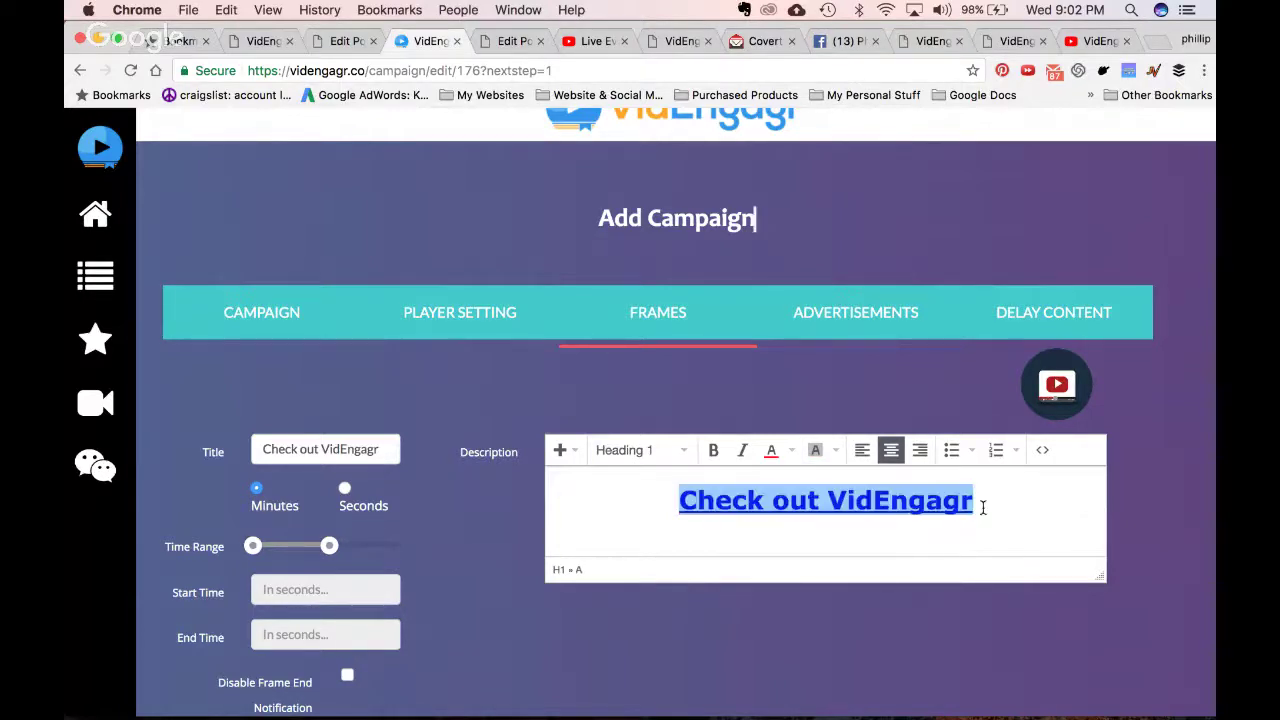
Set only the text colour of the linked "Check out VidEngagr" heading to red
drag(983, 508, 674, 502)
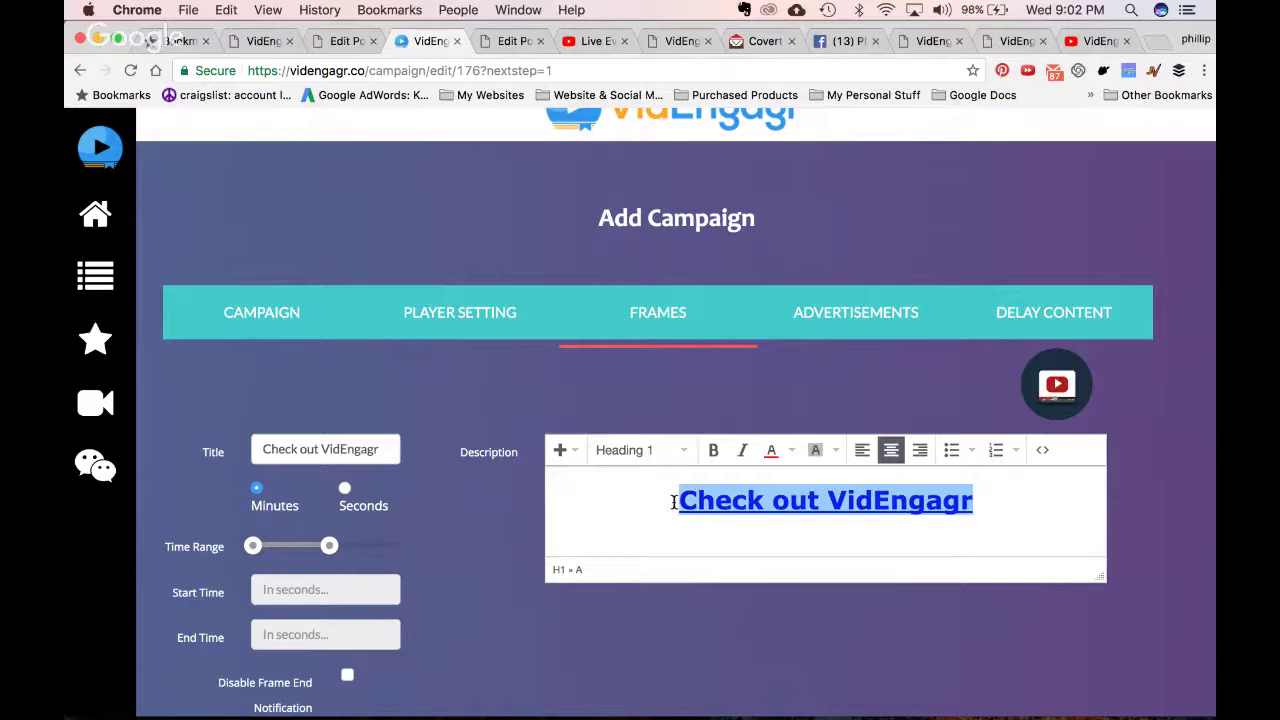
click(792, 451)
click(724, 516)
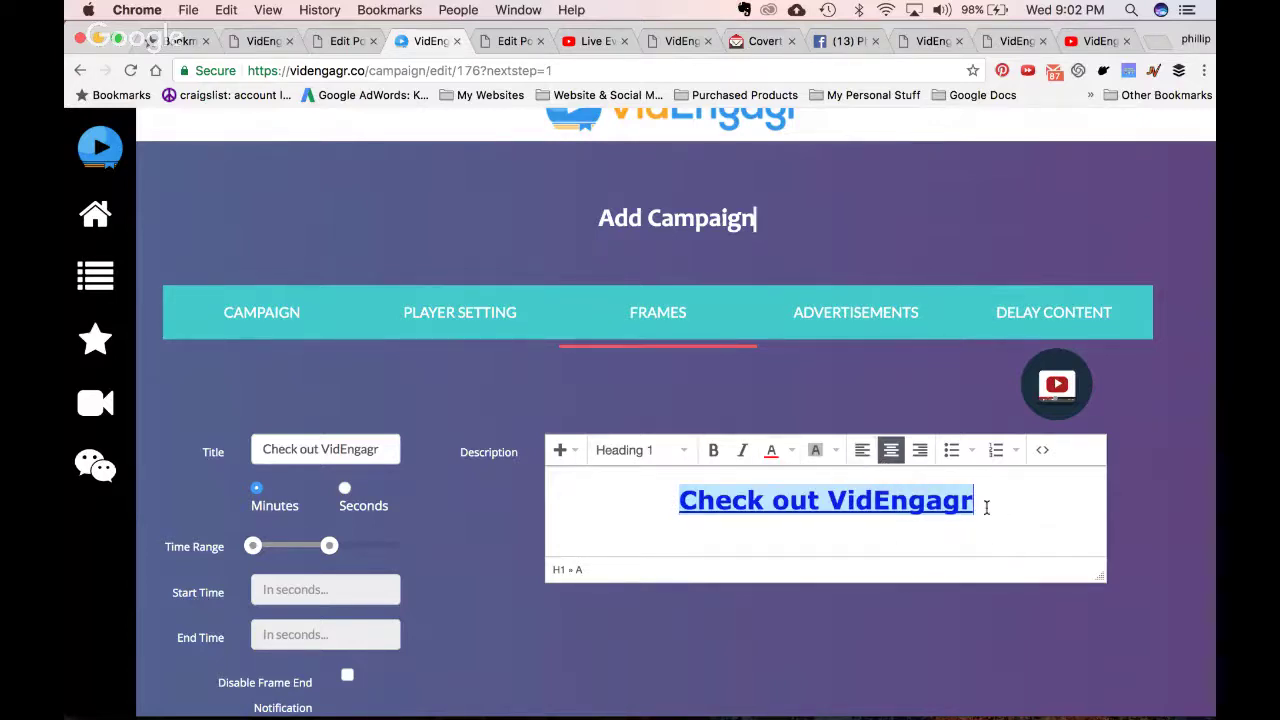
drag(986, 506, 658, 509)
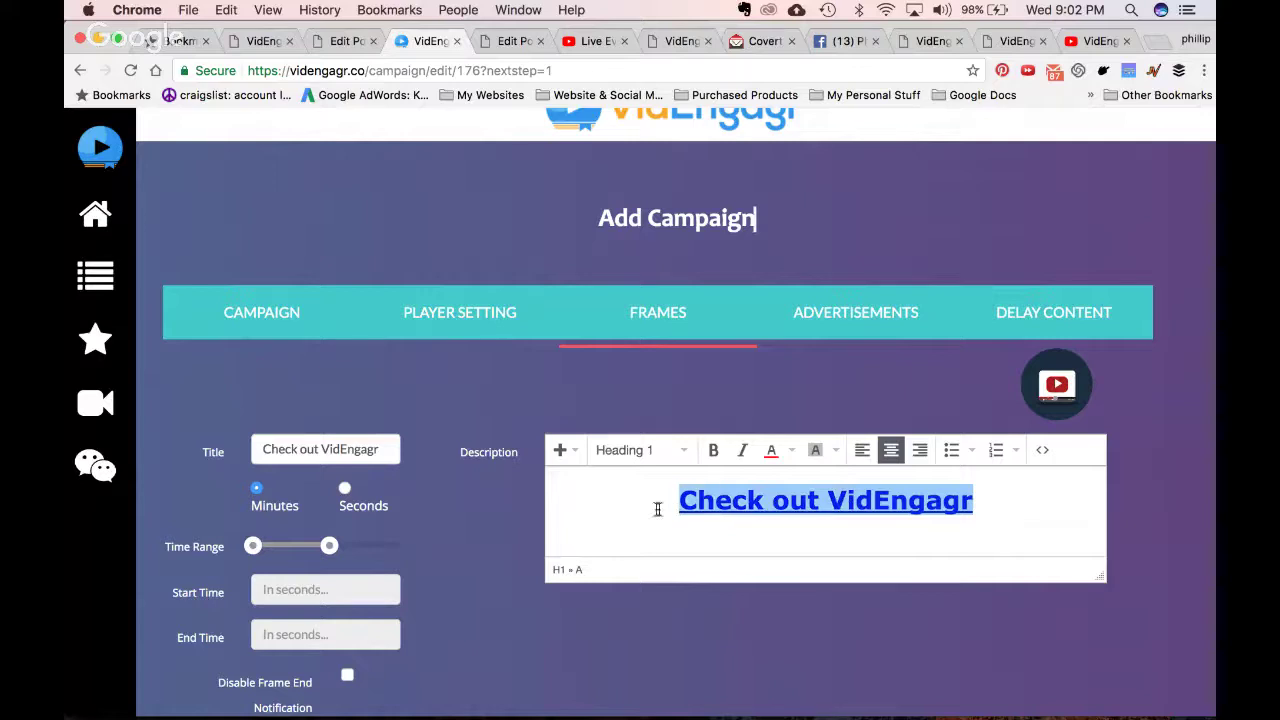
click(771, 450)
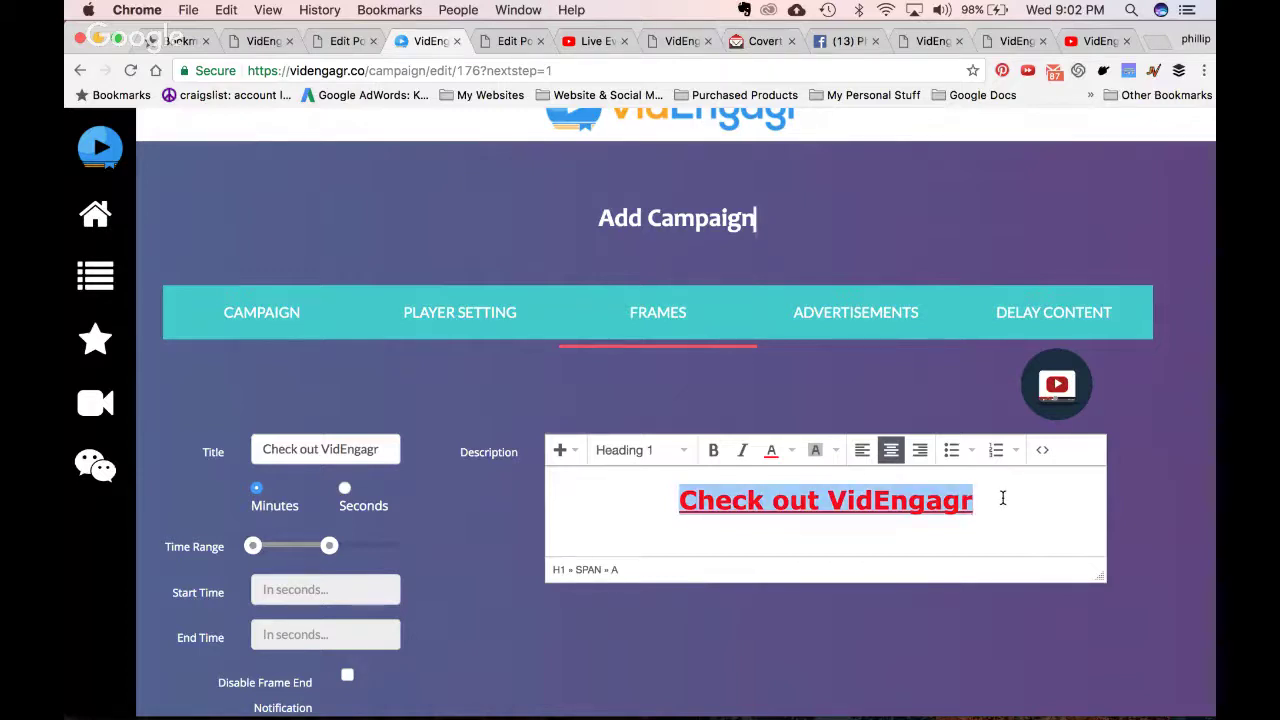
Delete the linked heading from the frame description and open the description's empty source code
key(BackSpace)
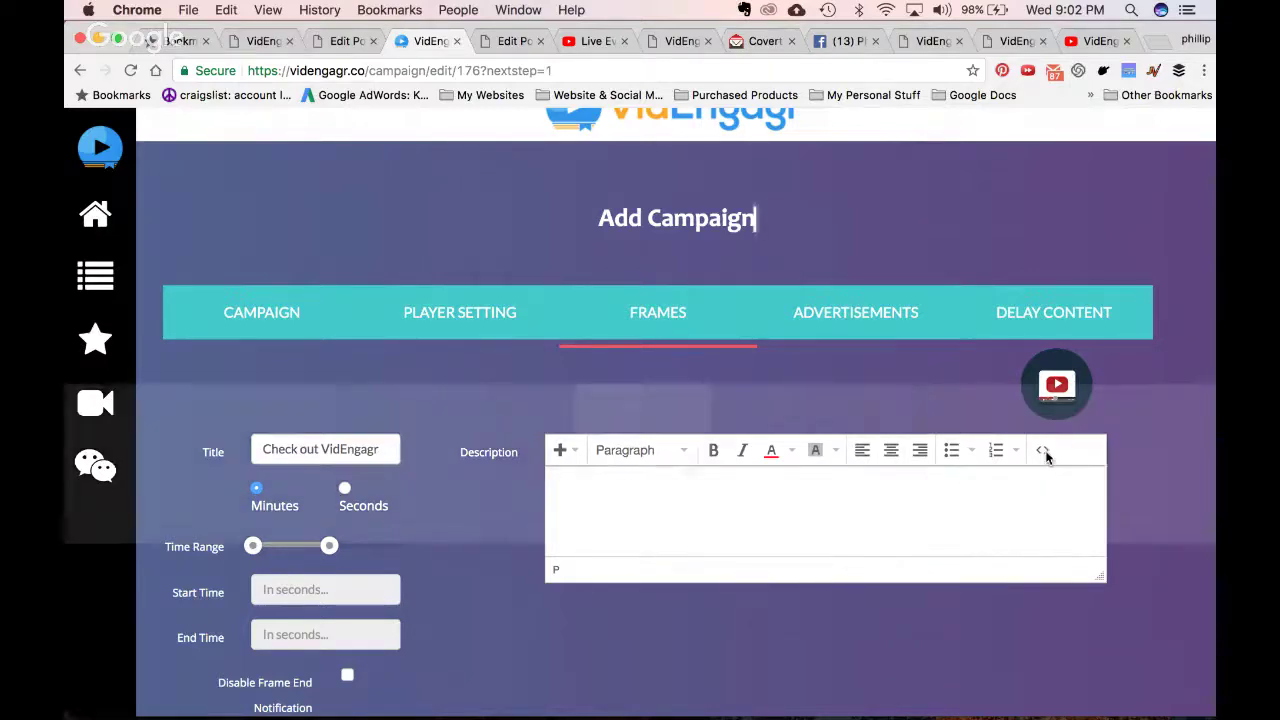
click(1043, 450)
text(http://nichesbecrazy.com/go/videngagr)
key(super+z)
Switch to Covert Commissions and copy the HTML code of the 250x250 Cash on Command banner
key(super+Tab)
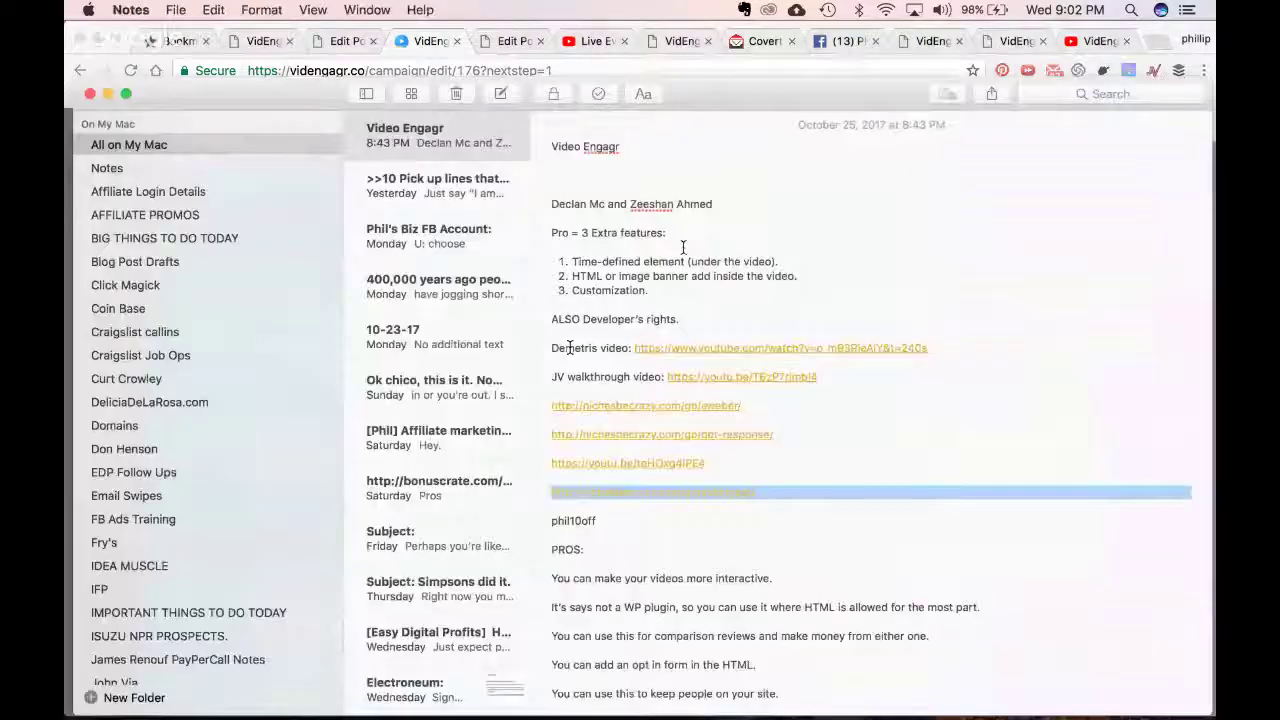
key(super+Tab)
click(765, 41)
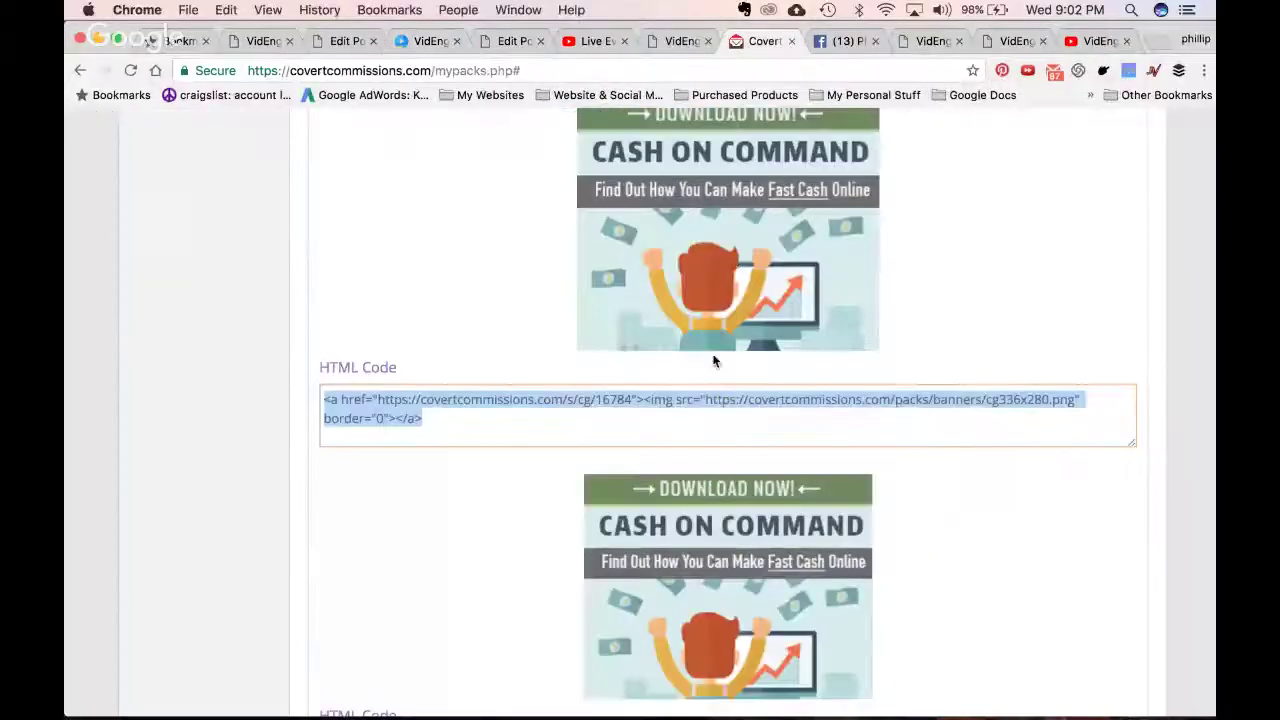
scroll(579, 443, down, 3)
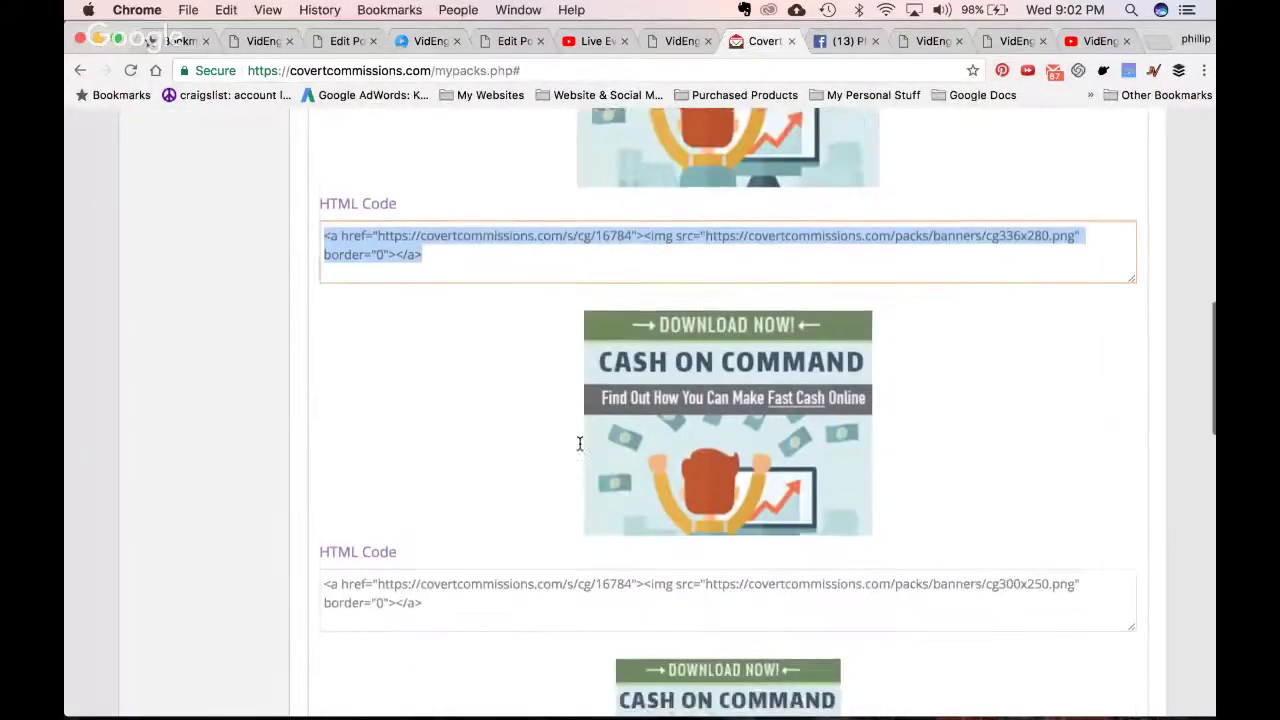
scroll(403, 571, up, 10)
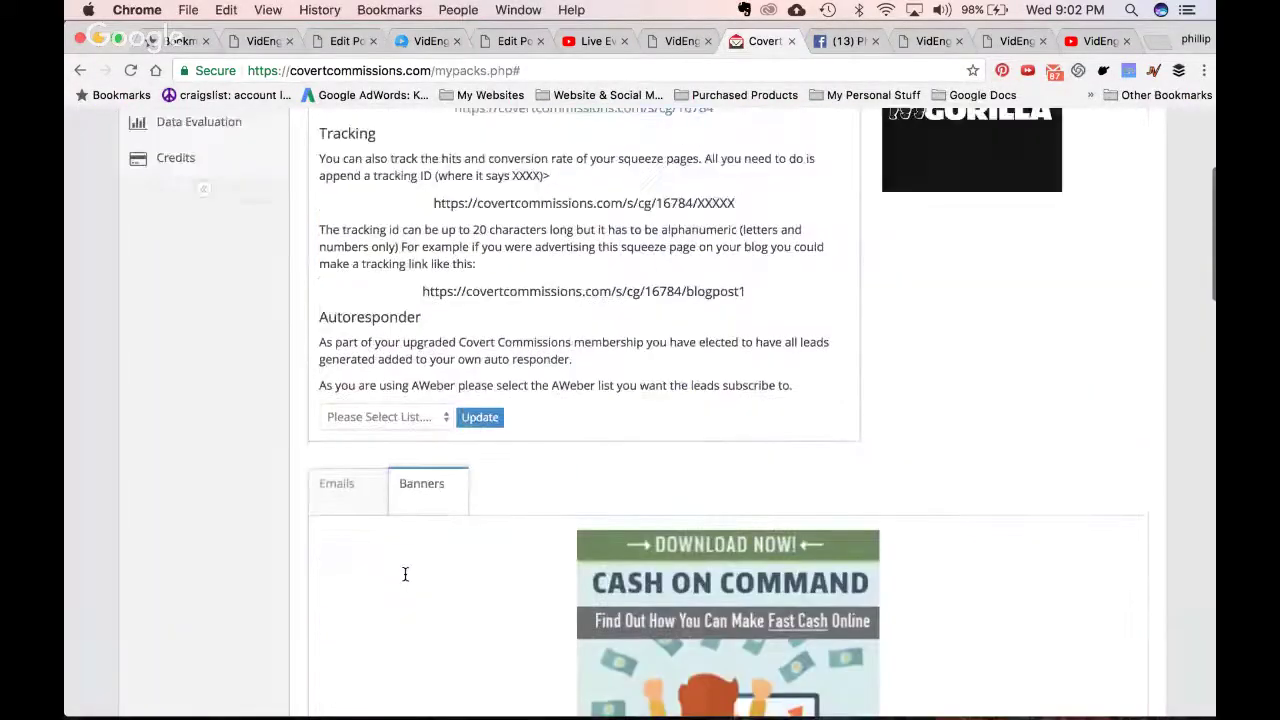
scroll(405, 574, up, 3)
scroll(405, 574, down, 15)
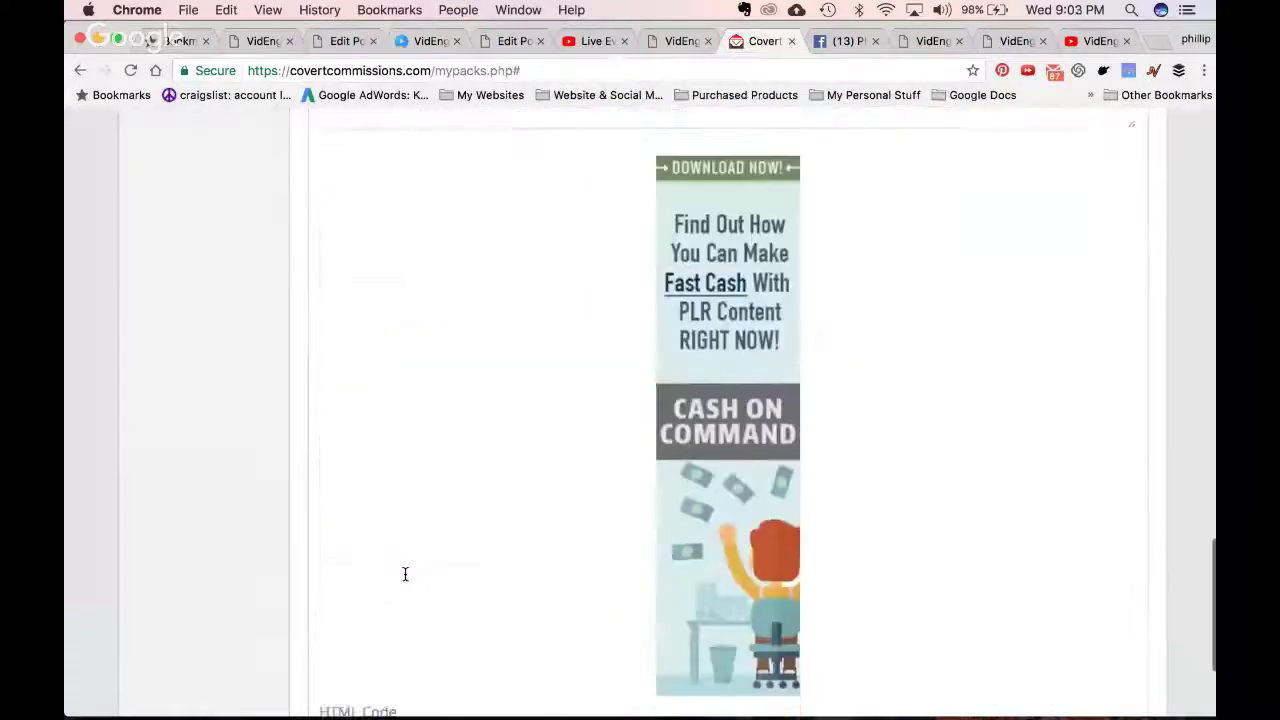
scroll(405, 574, down, 5)
scroll(405, 574, up, 10)
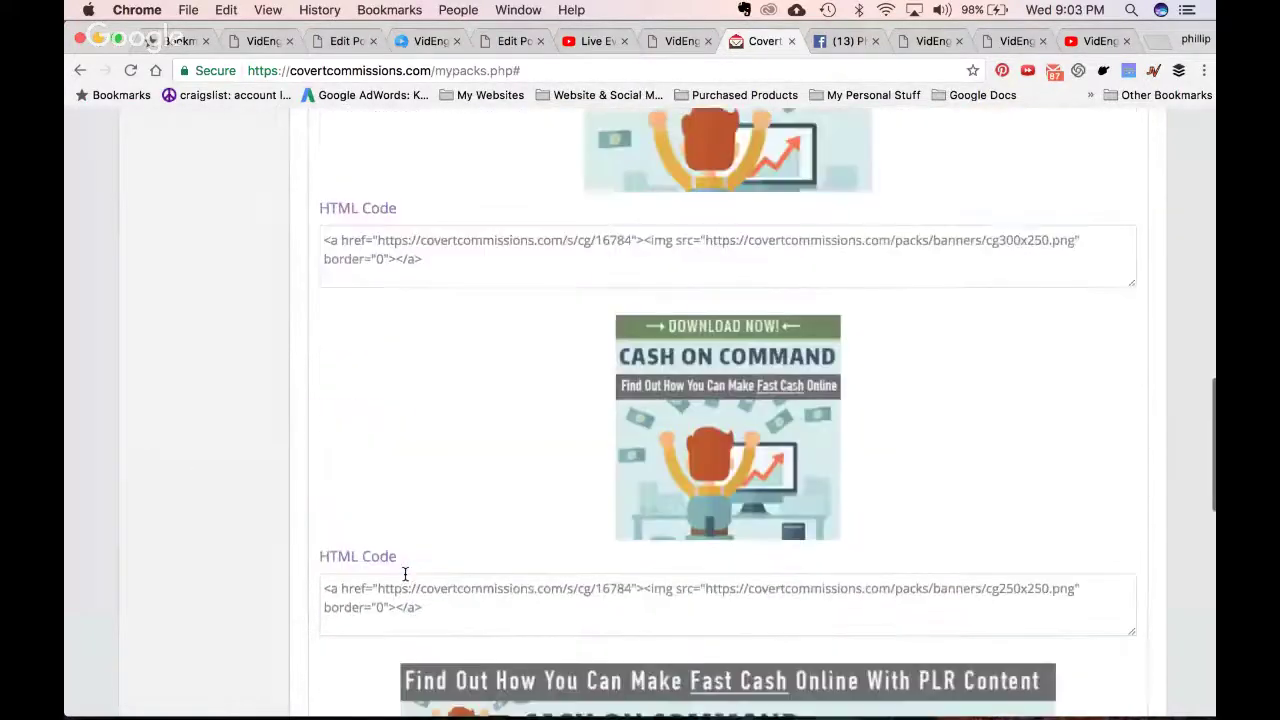
scroll(405, 573, up, 1)
click(405, 628)
key(super+c)
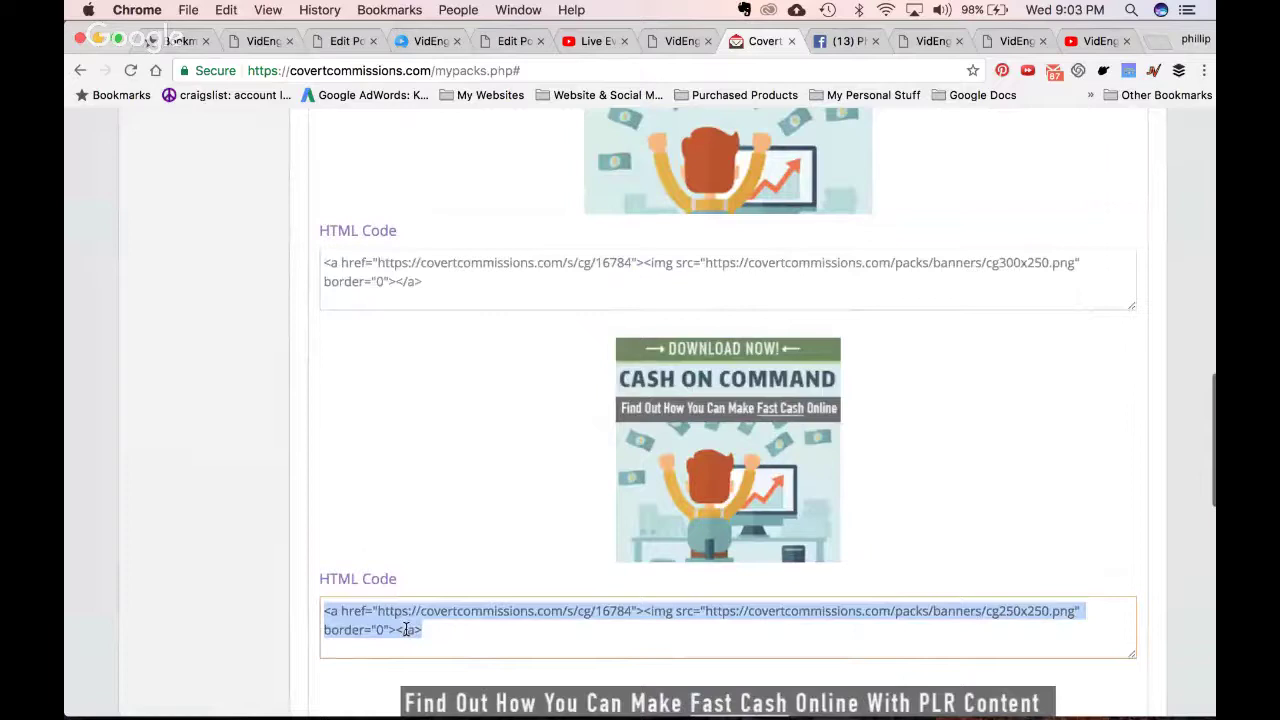
Return to the VidEngagr campaign, insert the copied banner code as the frame description's source, and centre the banner
click(685, 41)
click(432, 41)
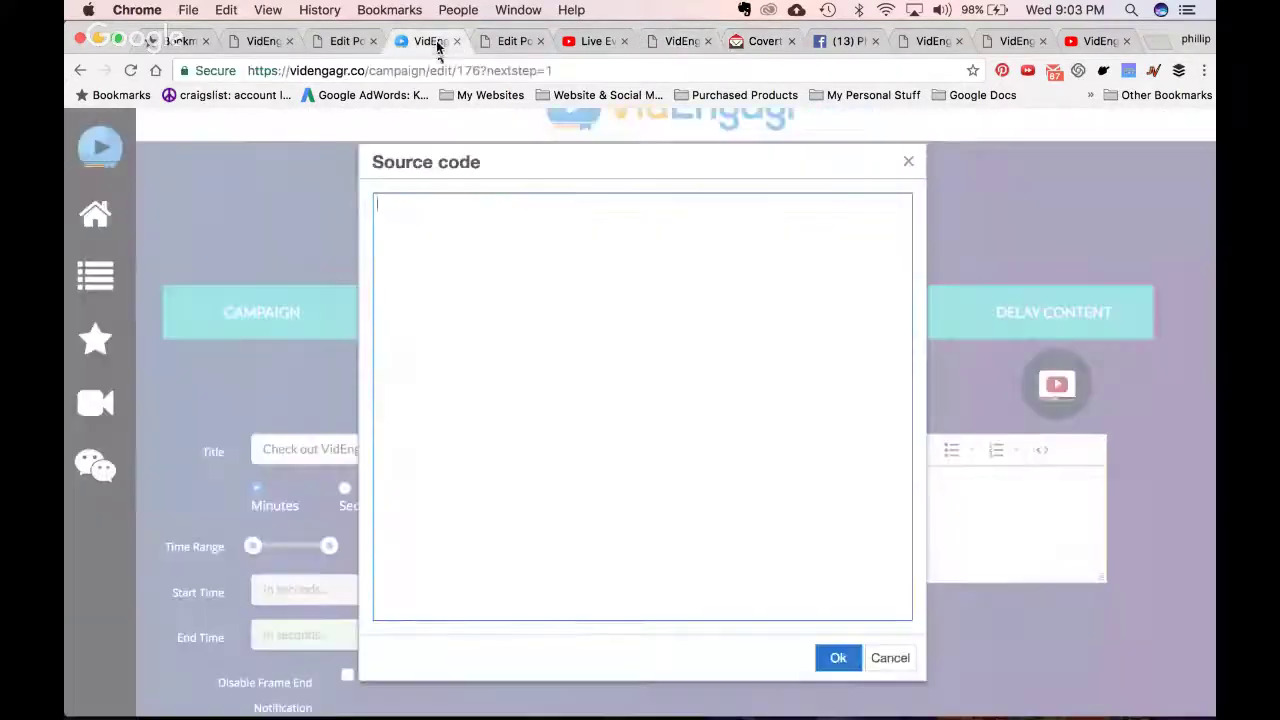
key(super+v)
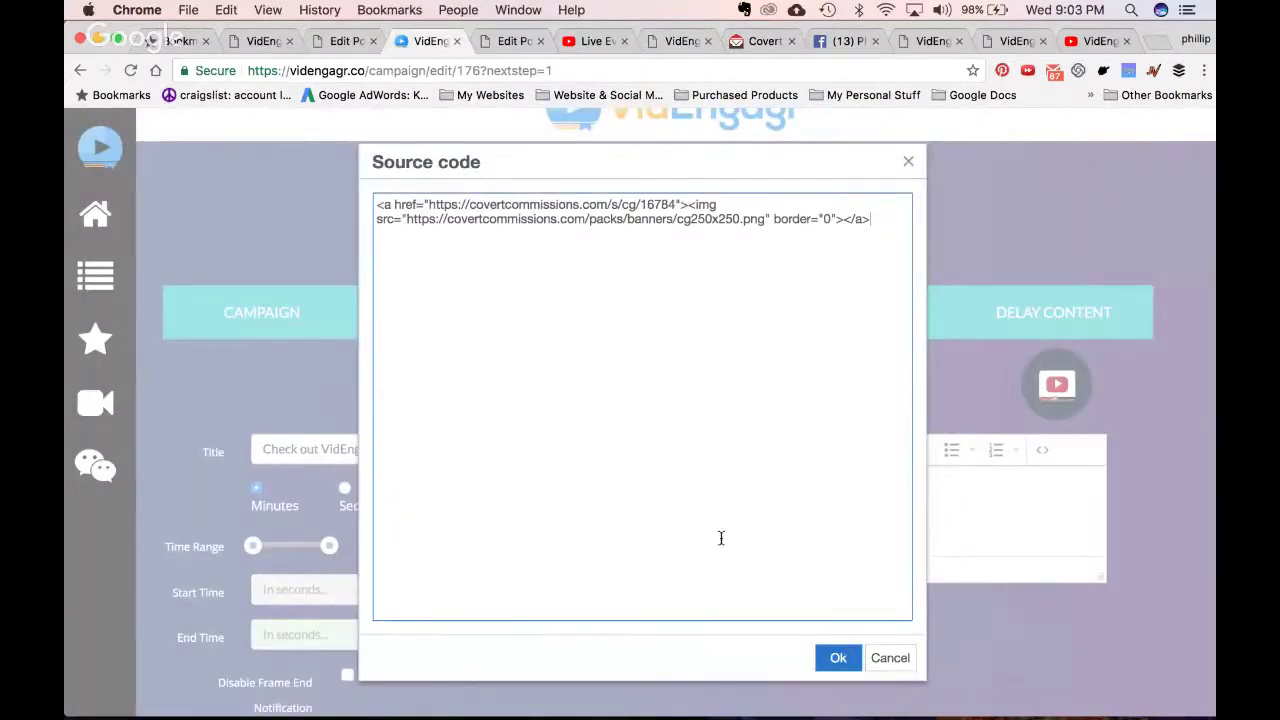
click(838, 660)
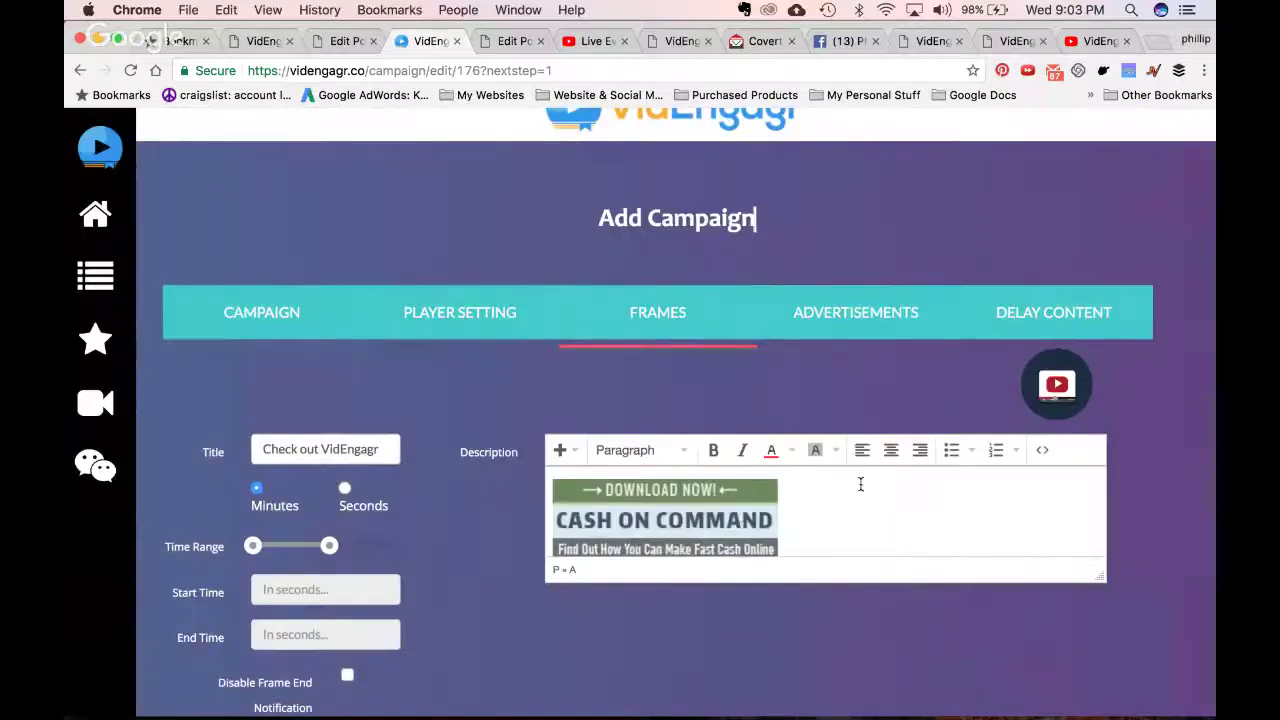
click(891, 451)
scroll(861, 469, down, 5)
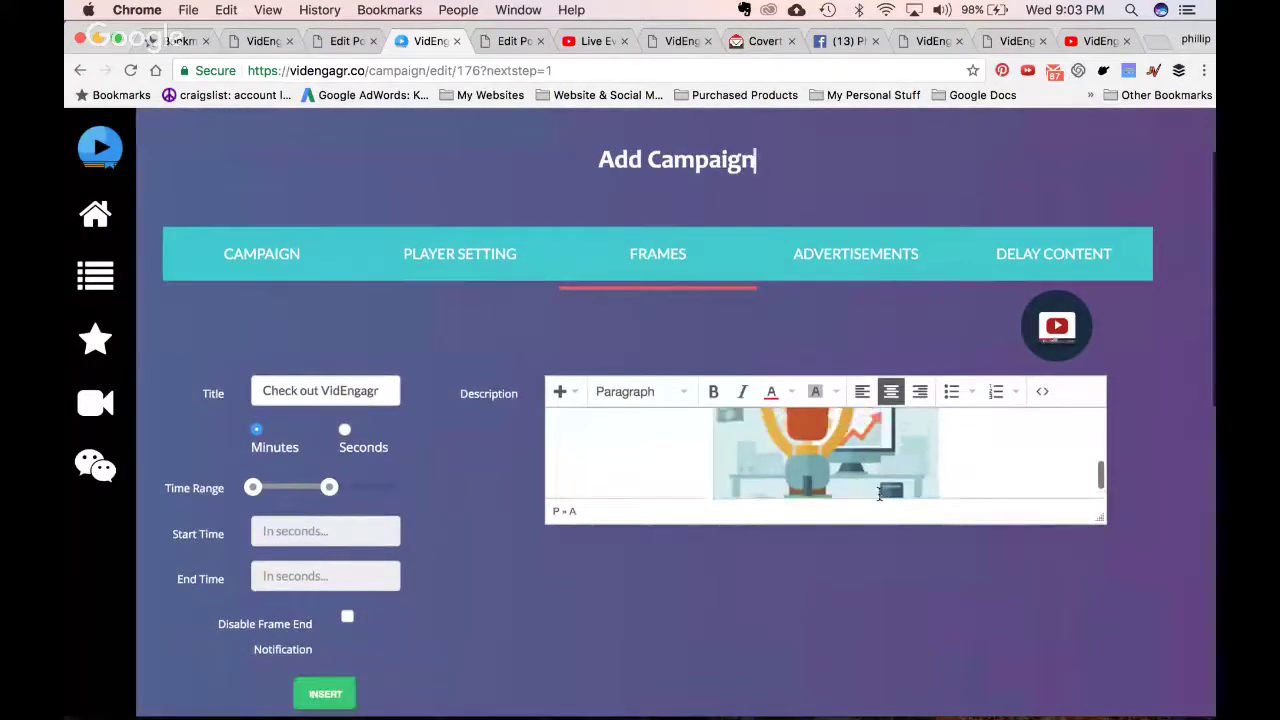
scroll(879, 492, up, 5)
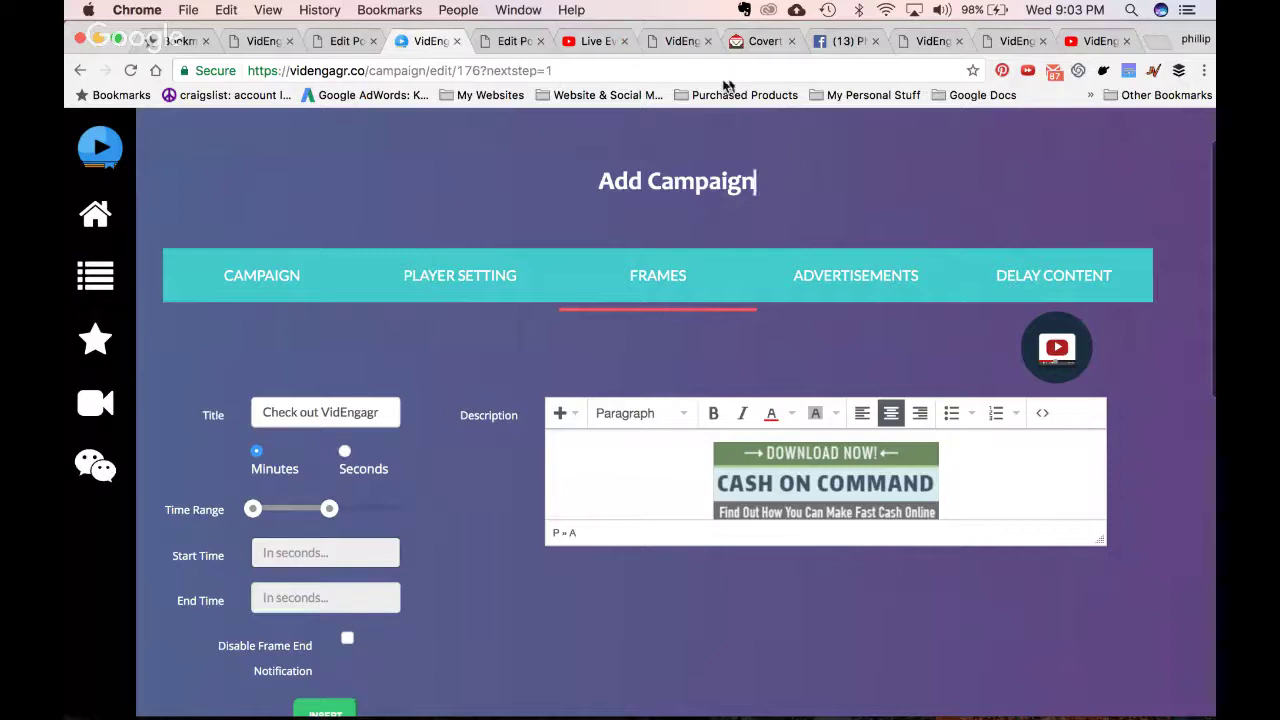
Check the playback time of the YouTube review video, then try the frame's time range slider in minutes
click(1095, 41)
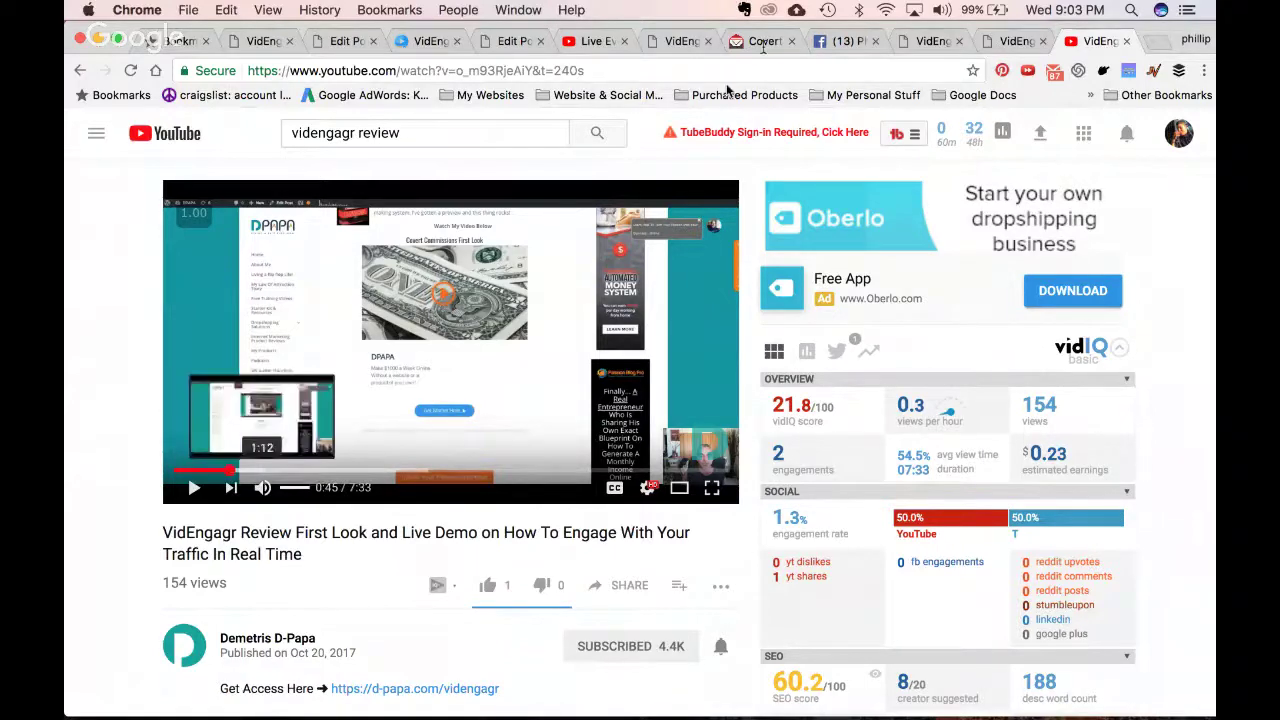
click(426, 44)
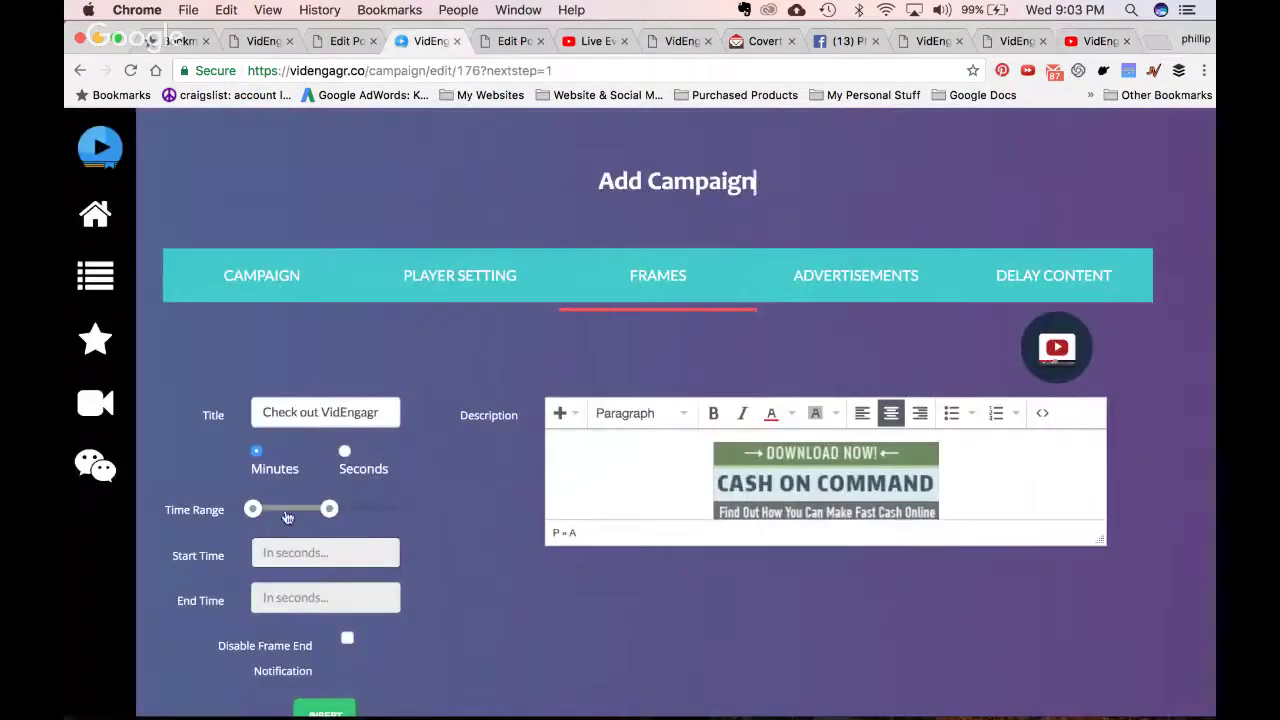
click(346, 450)
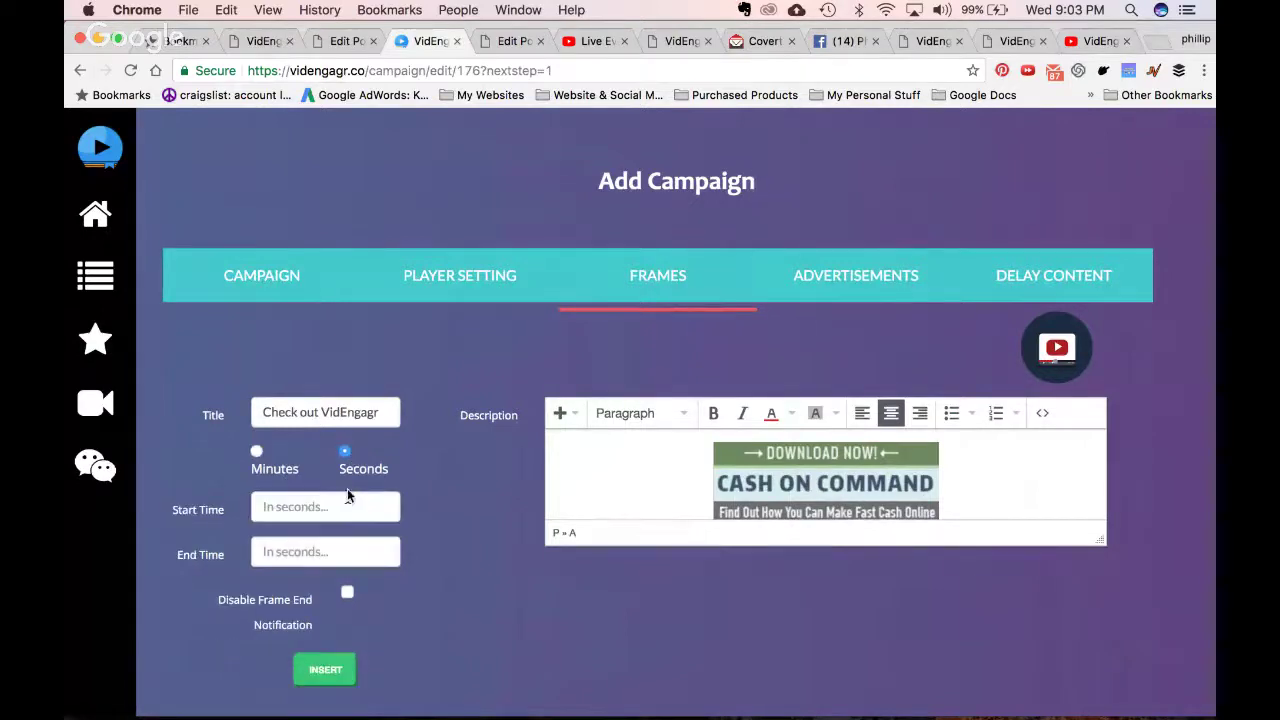
click(257, 452)
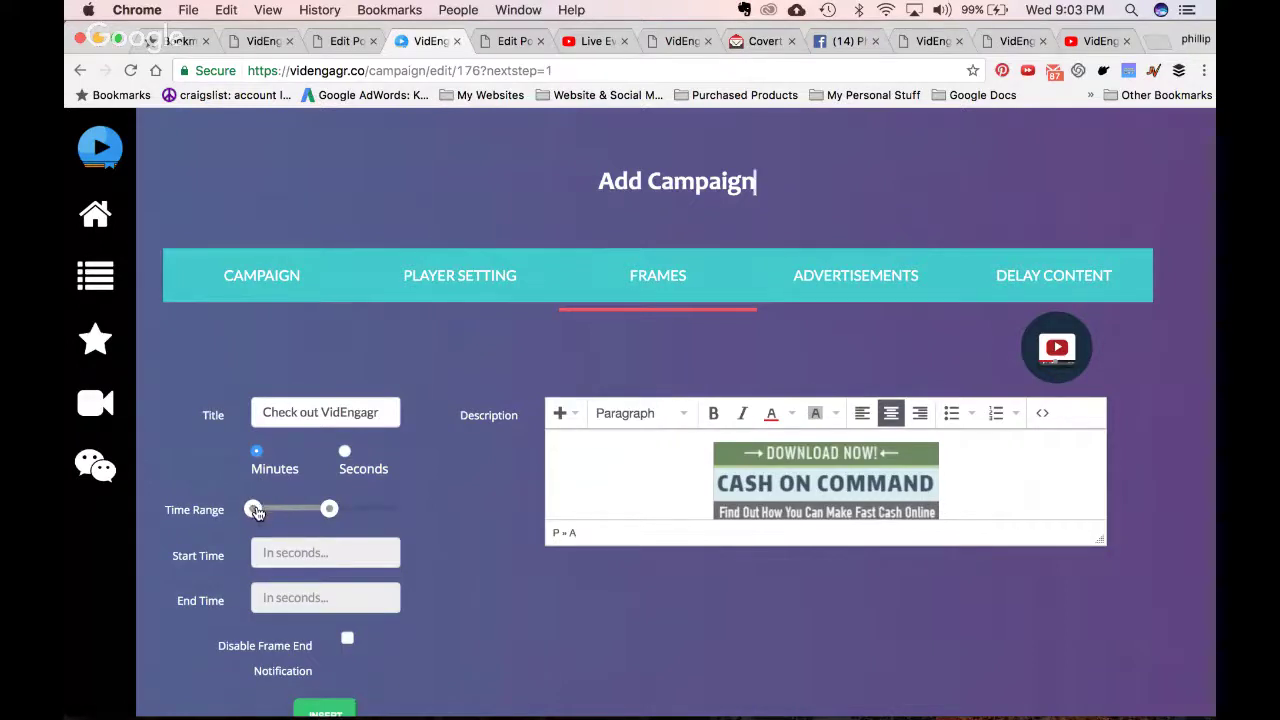
mouse_move(262, 512)
mouse_down()
mouse_move(318, 513)
mouse_move(237, 514)
mouse_up()
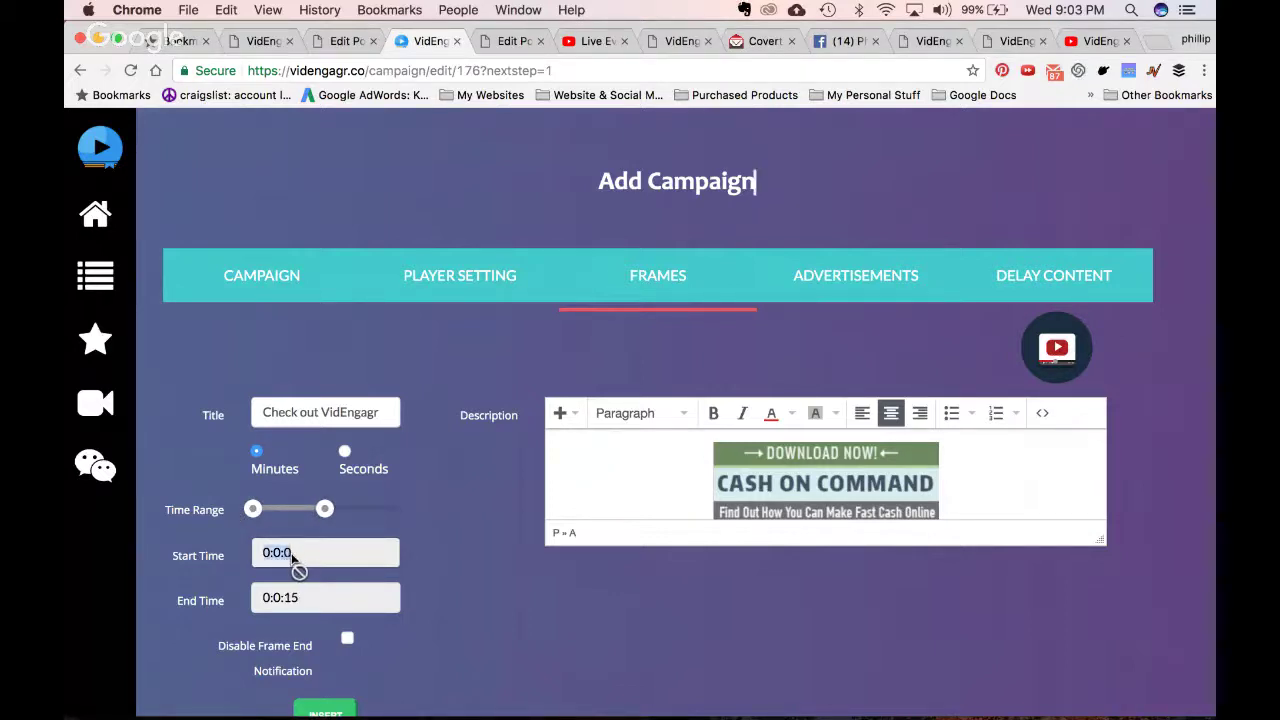
Set the frame's timing in seconds, with start time 45 and end time 60, and insert it into the frame list
click(344, 452)
double_click(295, 512)
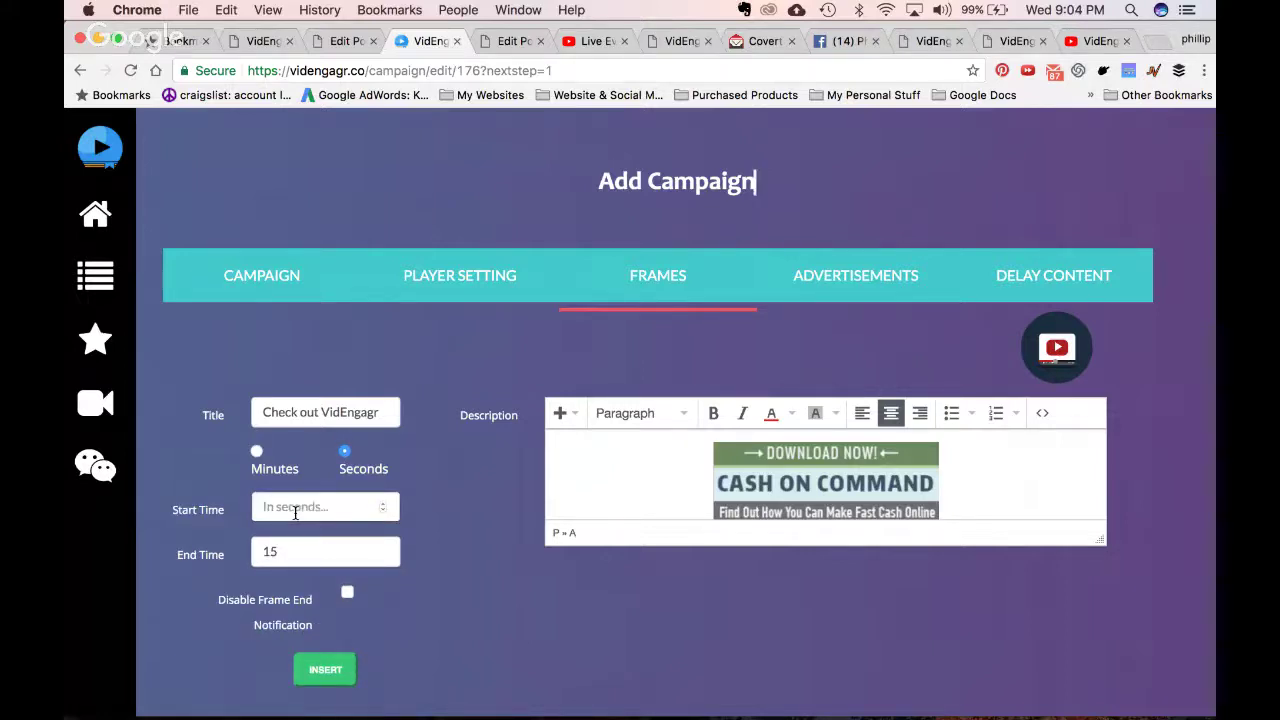
double_click(299, 545)
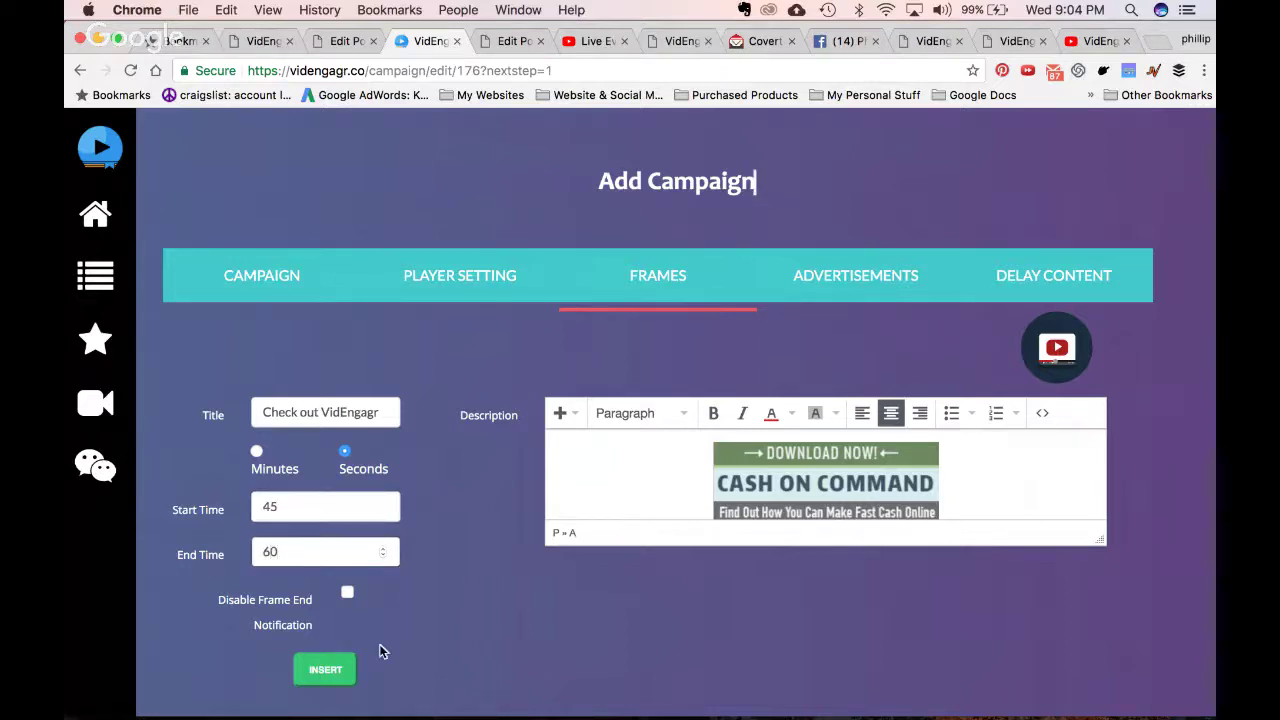
click(341, 668)
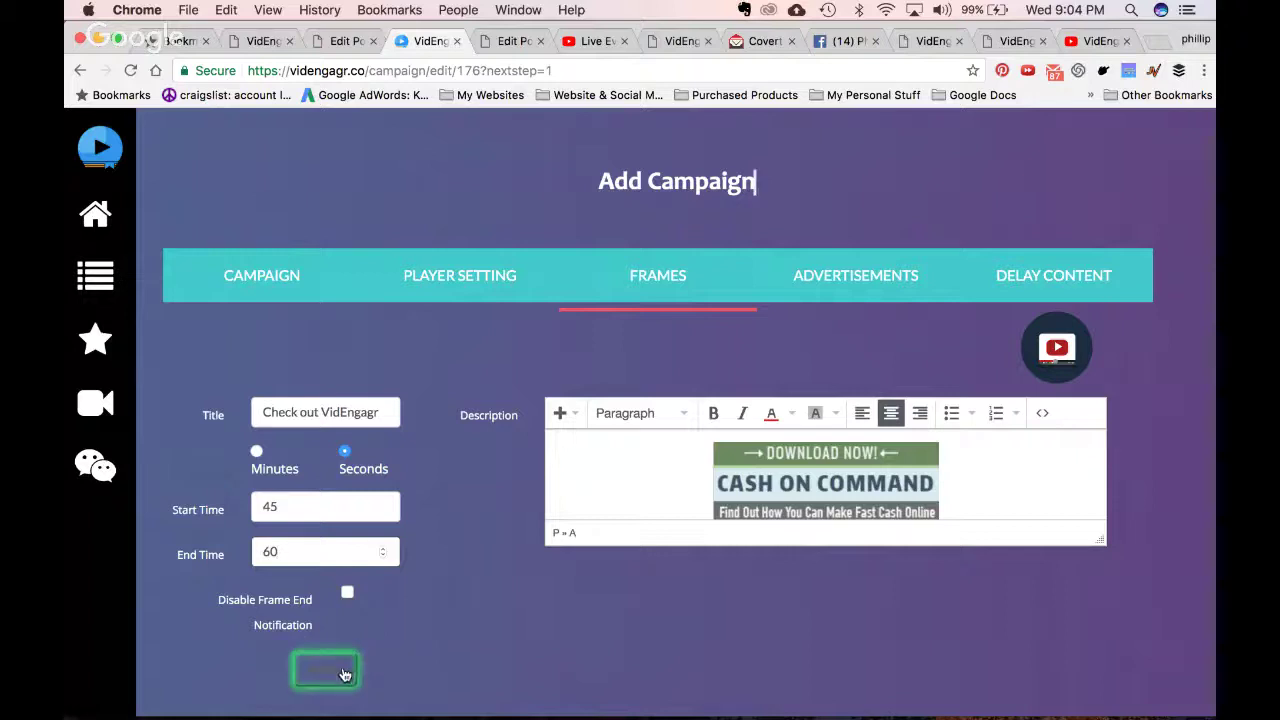
click(342, 685)
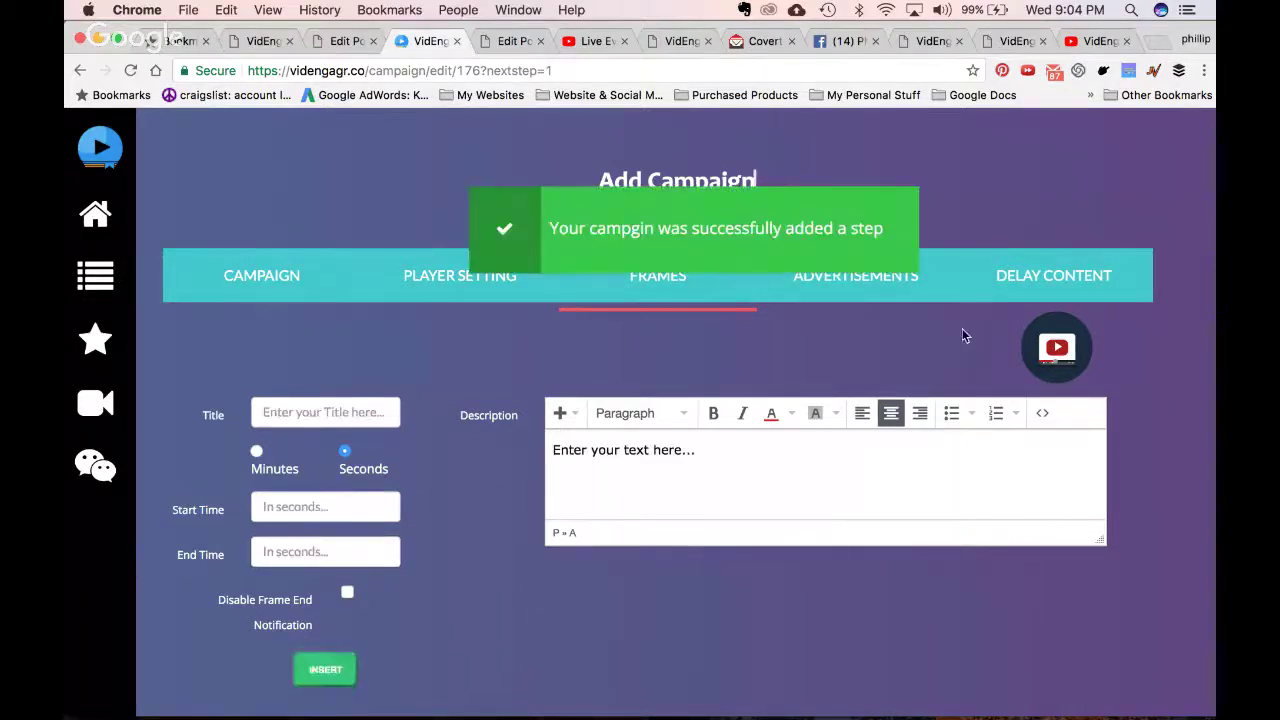
Preview the campaign with its new frame, continue past the intro to the video, and close the preview
scroll(962, 330, down, 5)
scroll(944, 437, down, 1)
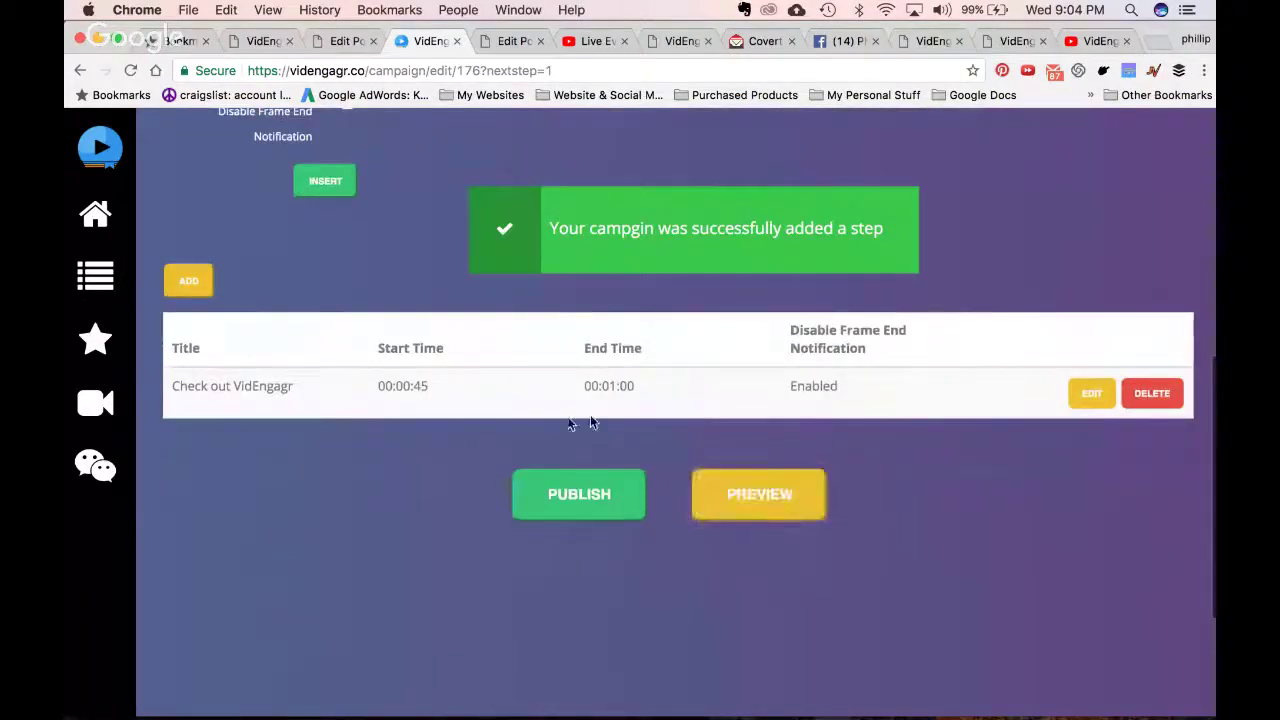
click(745, 500)
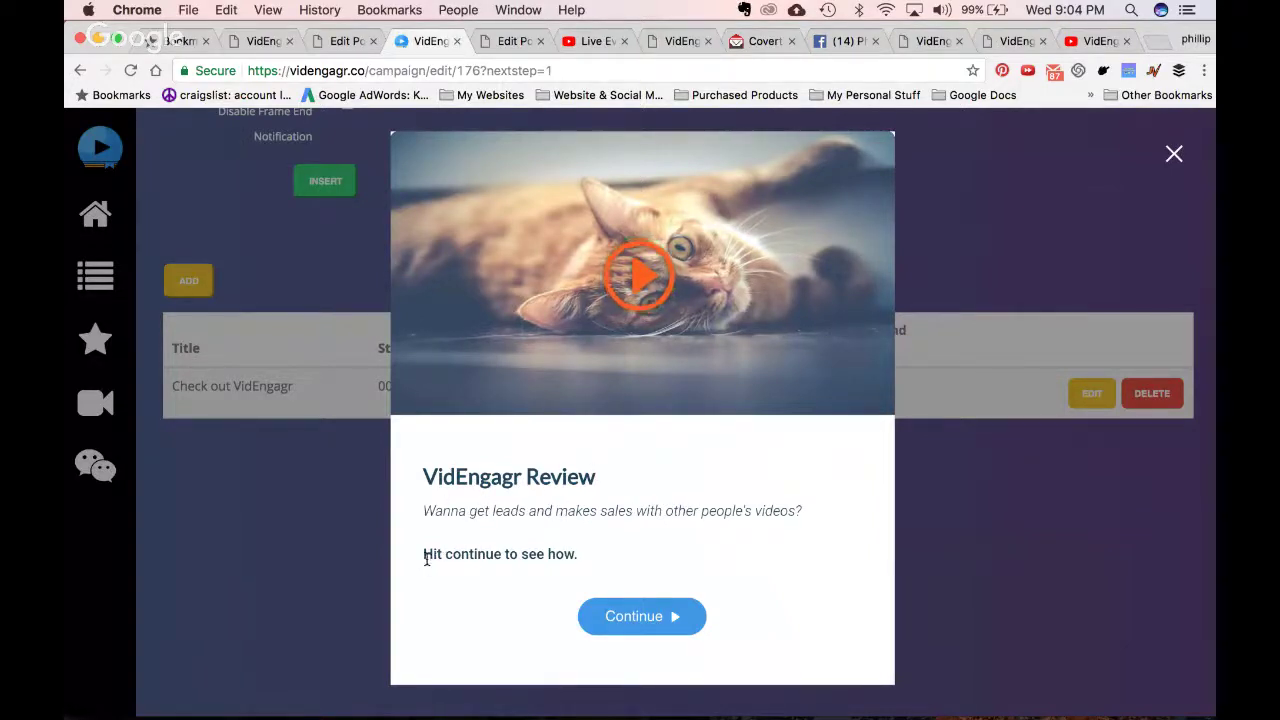
click(626, 619)
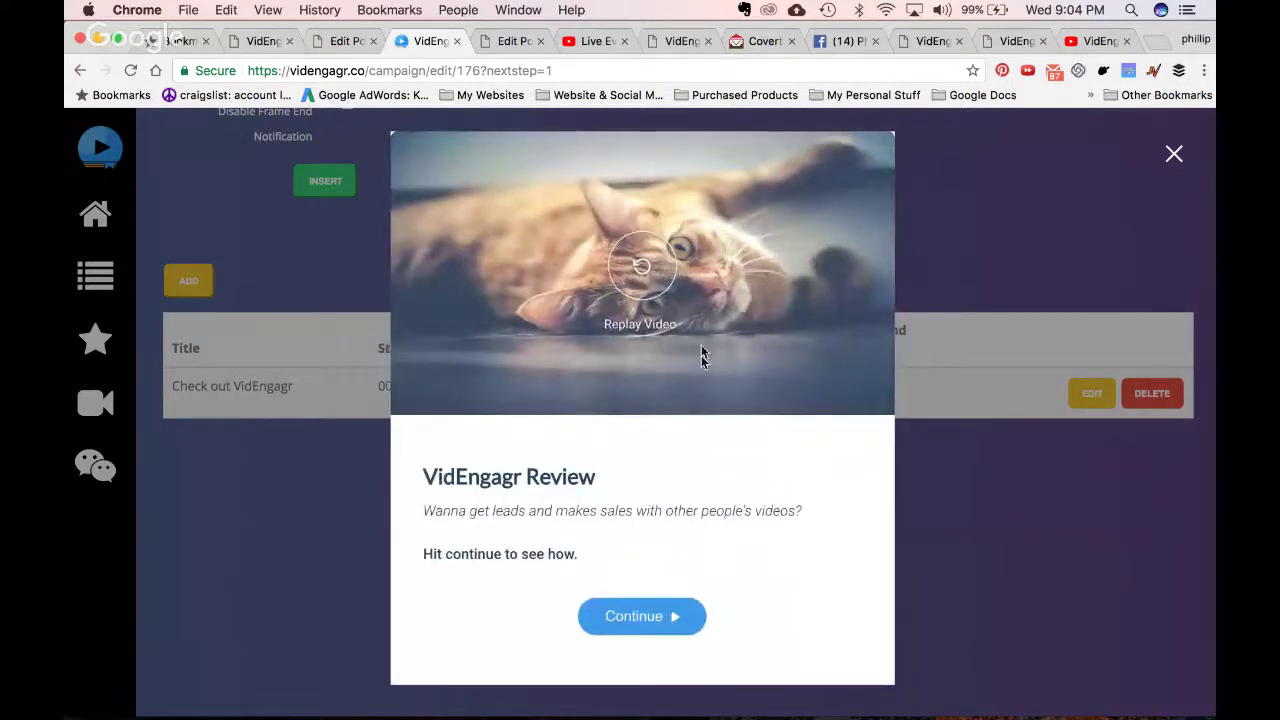
click(1192, 157)
Re-enter the campaign's YouTube Video ID as "o_m93RjeAiY&t", copied from the video's address on YouTube
scroll(613, 452, up, 5)
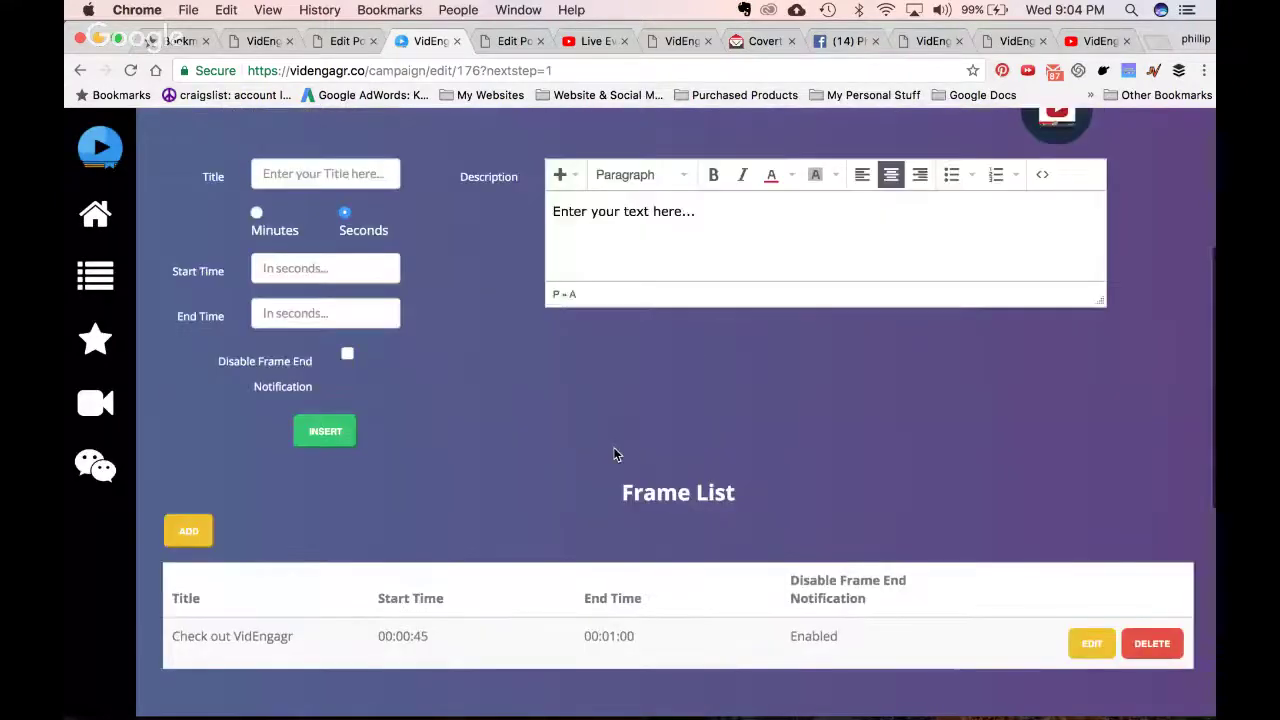
scroll(613, 452, up, 4)
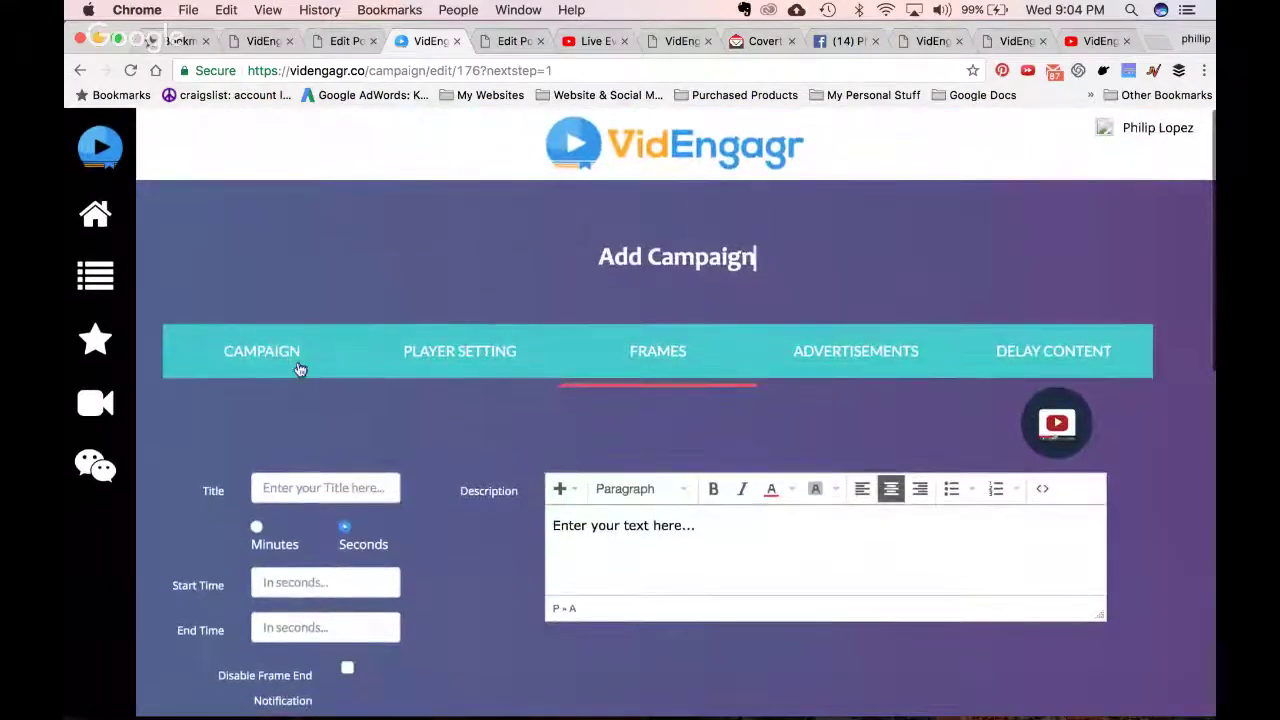
click(268, 352)
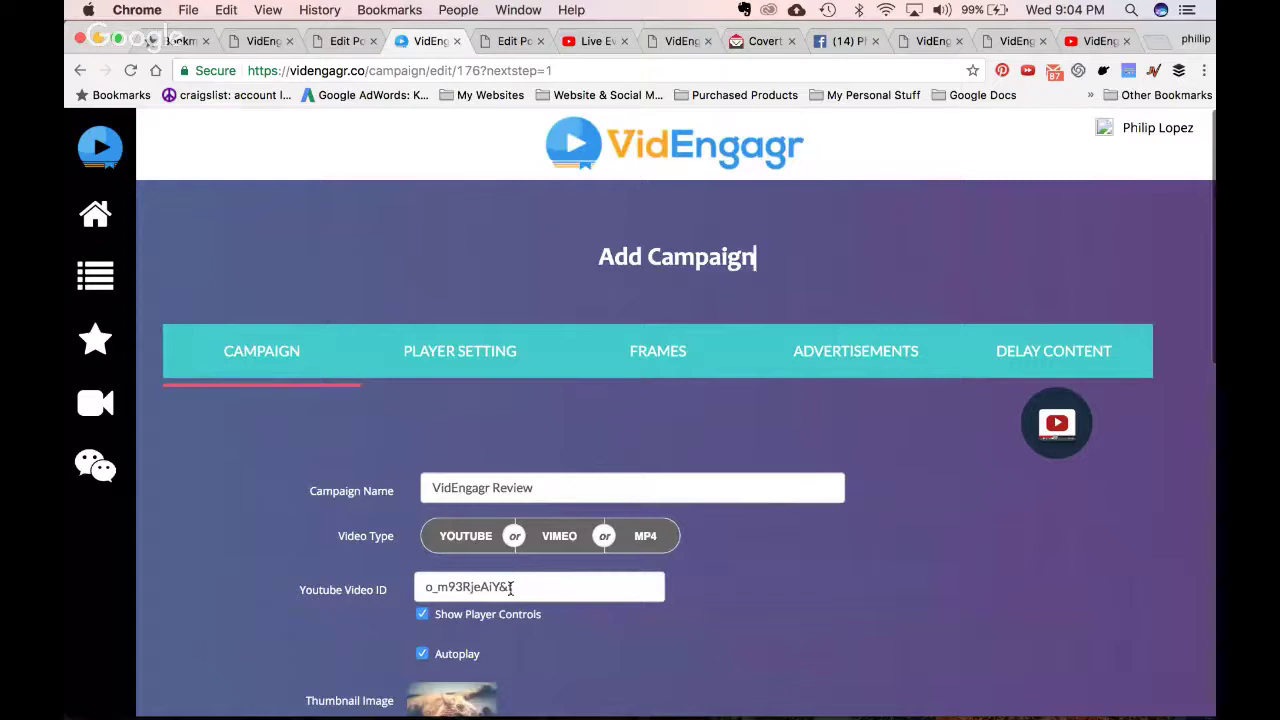
click(429, 586)
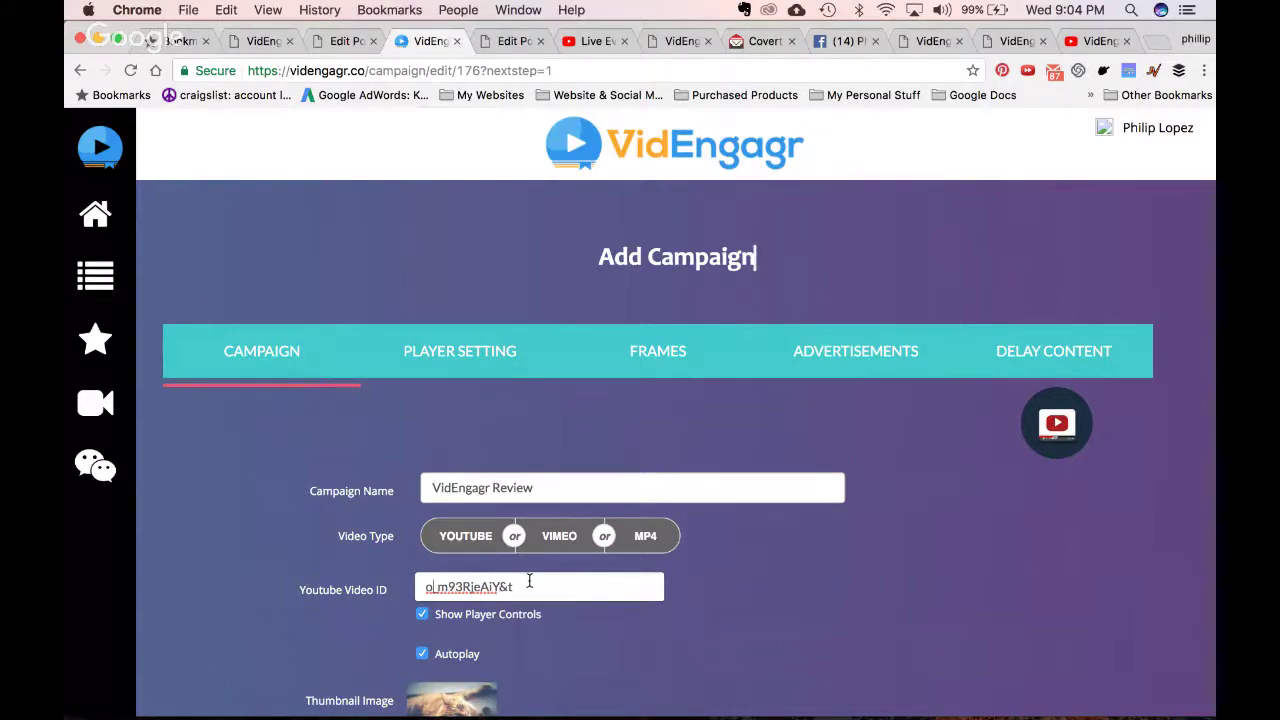
scroll(531, 628, down, 1)
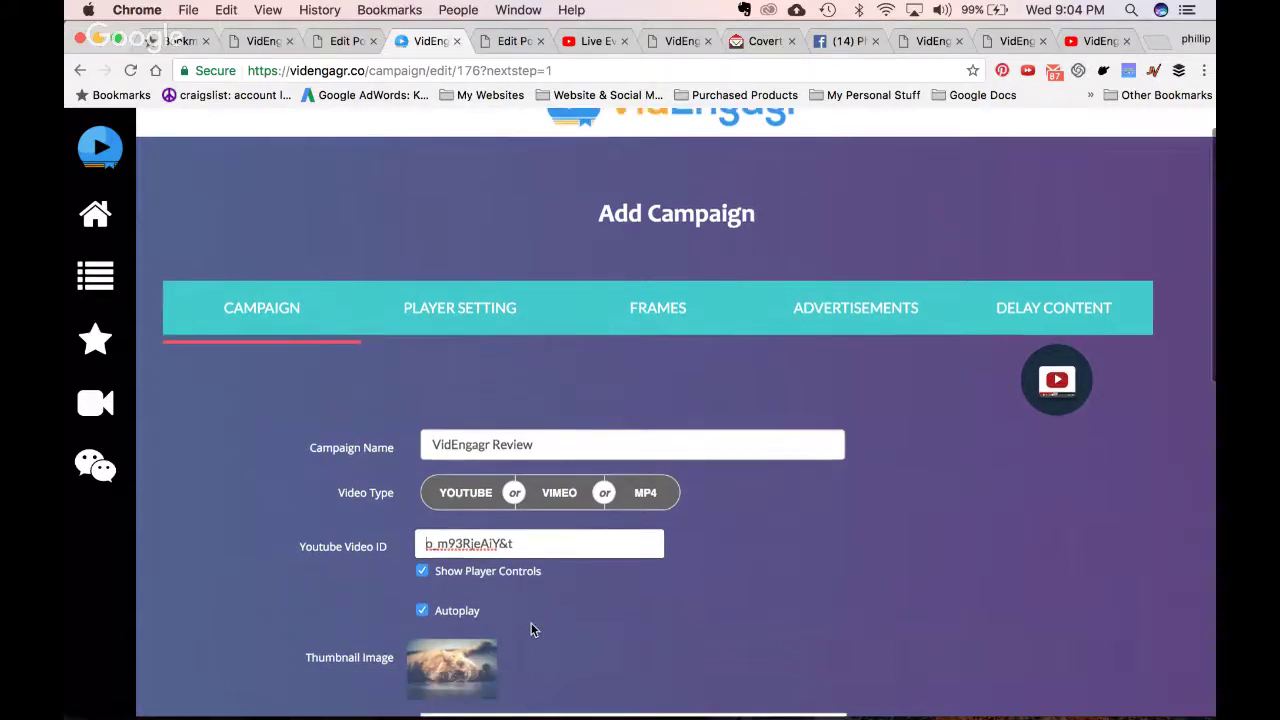
click(1095, 40)
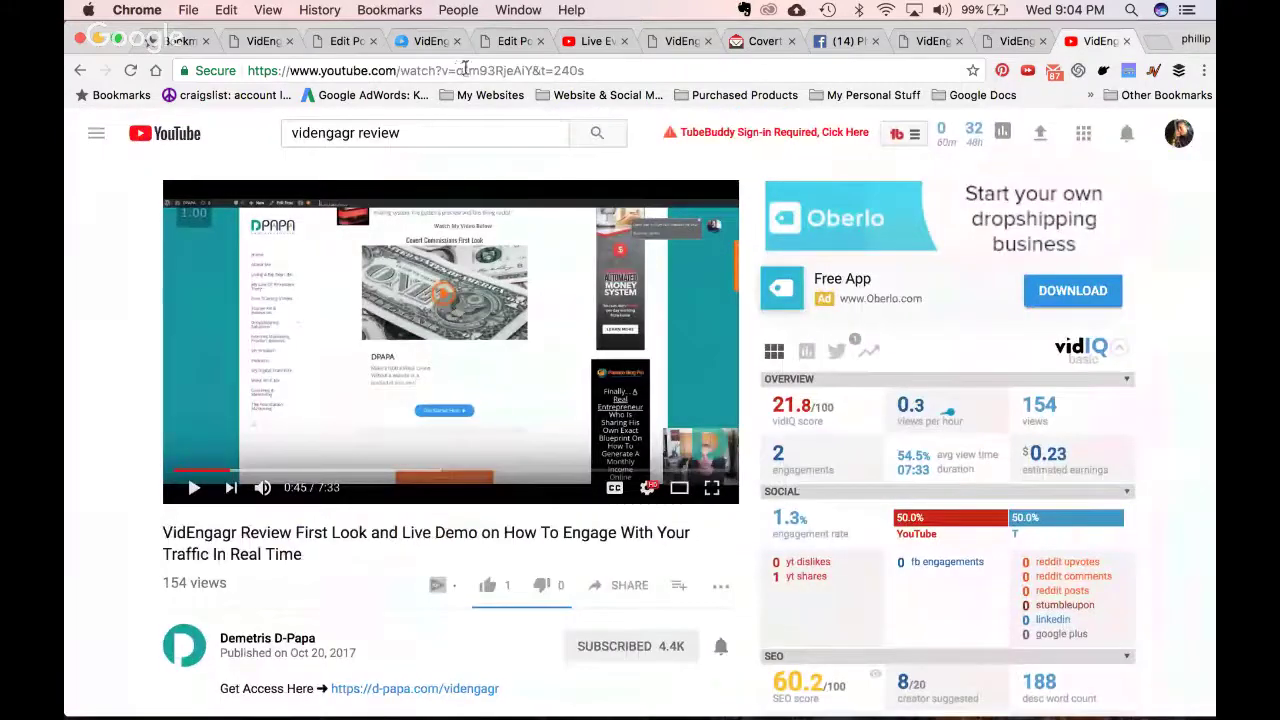
drag(458, 70, 520, 70)
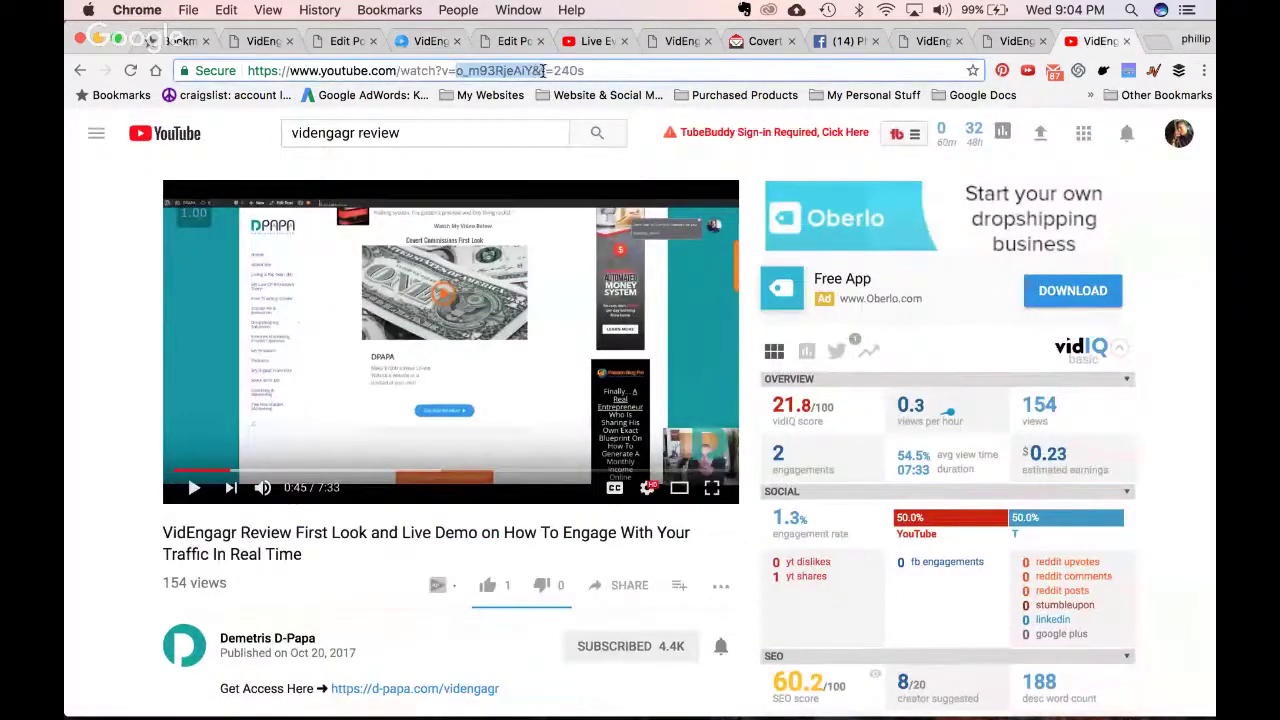
click(430, 40)
click(505, 533)
key(super+a)
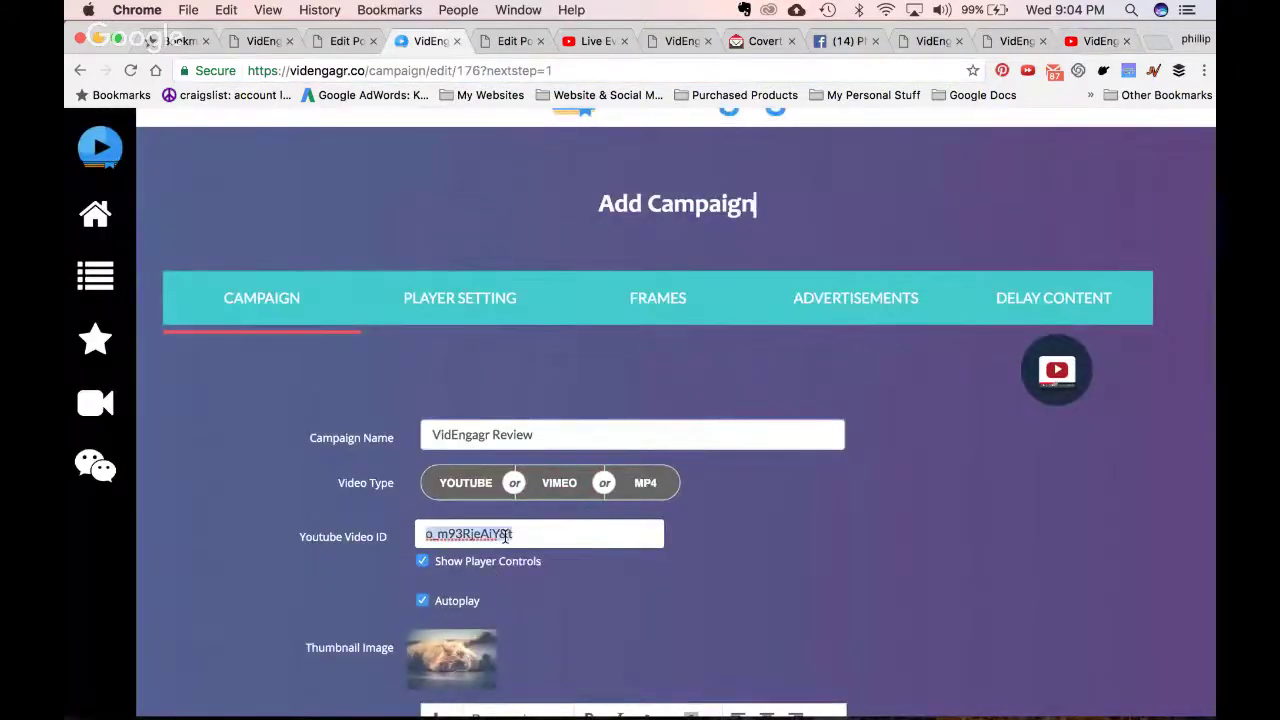
text(o_m93RjeAiY&t)
Preview the campaign again with the re-entered video ID and try replaying the video
scroll(556, 627, down, 10)
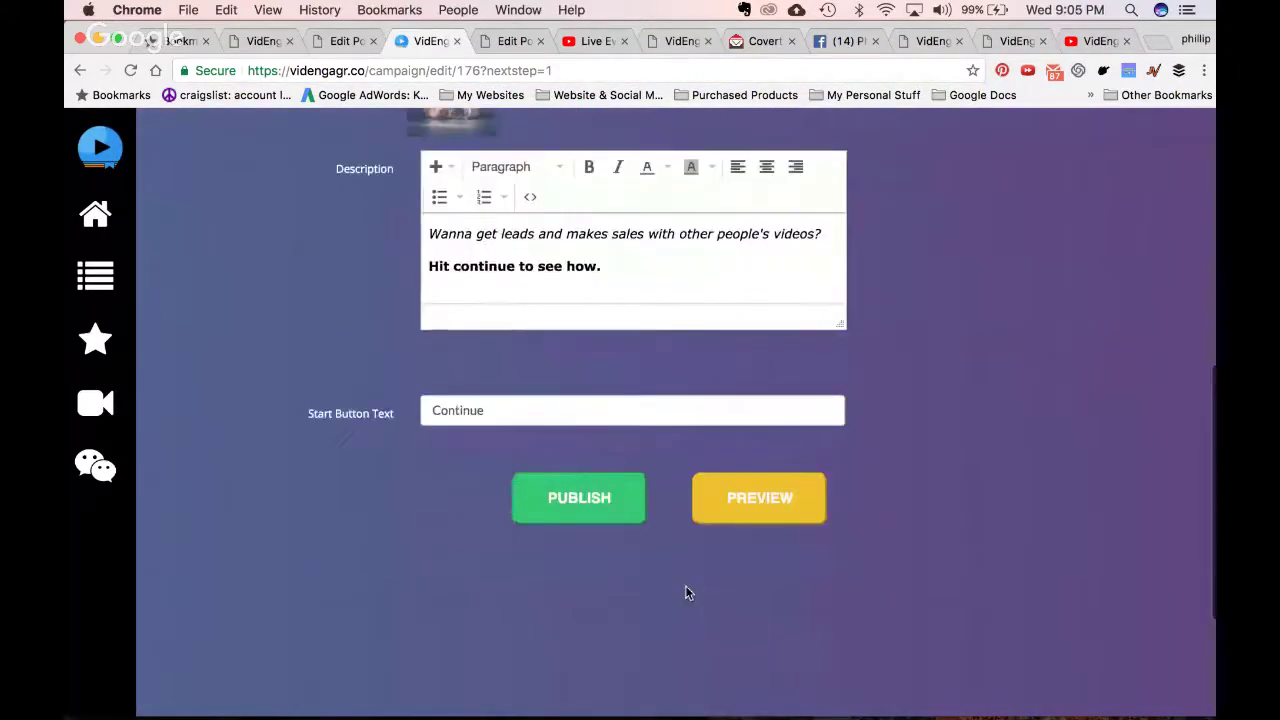
click(750, 497)
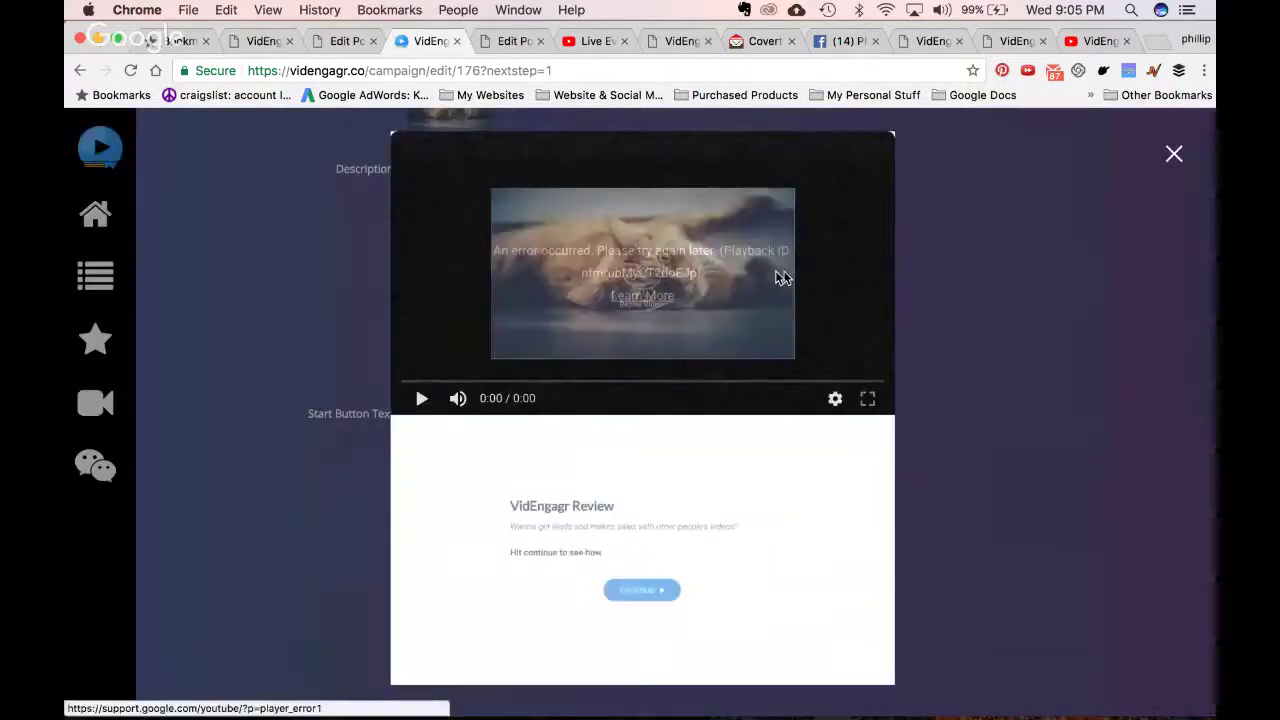
click(669, 270)
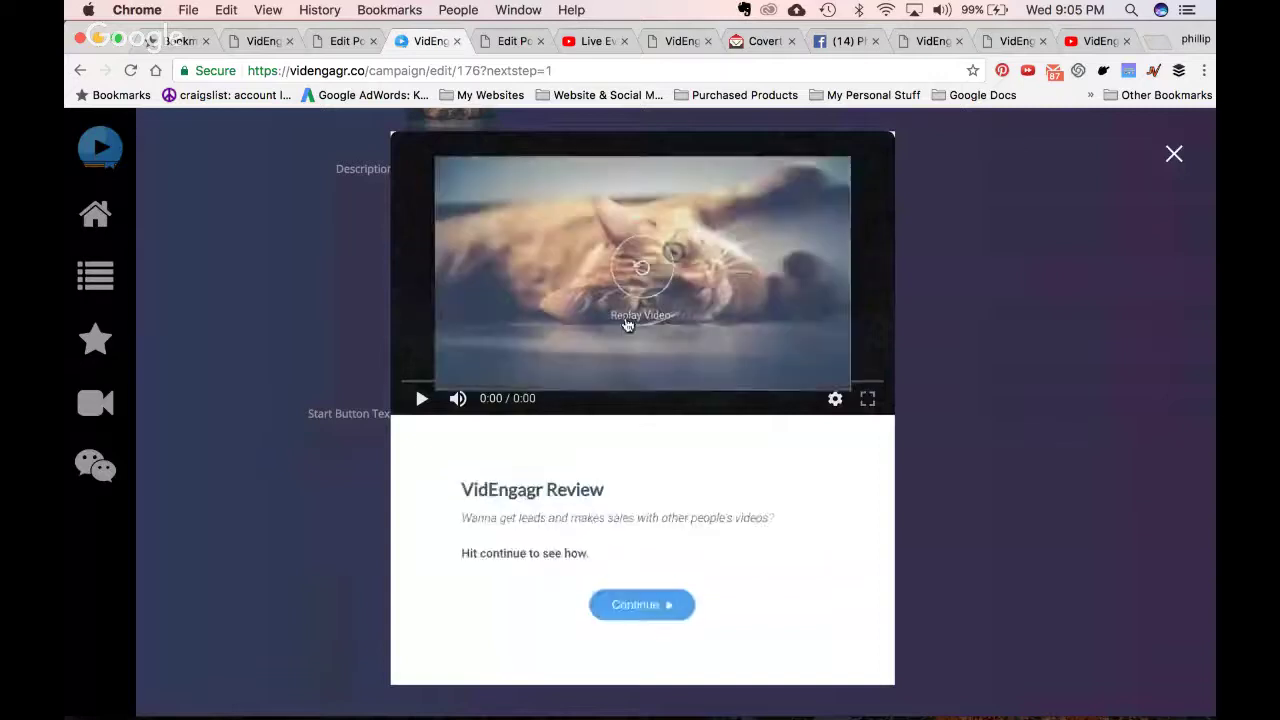
Switch to YouTube, return to the "videngagr review" search results, and browse the channel behind the first result
click(1098, 41)
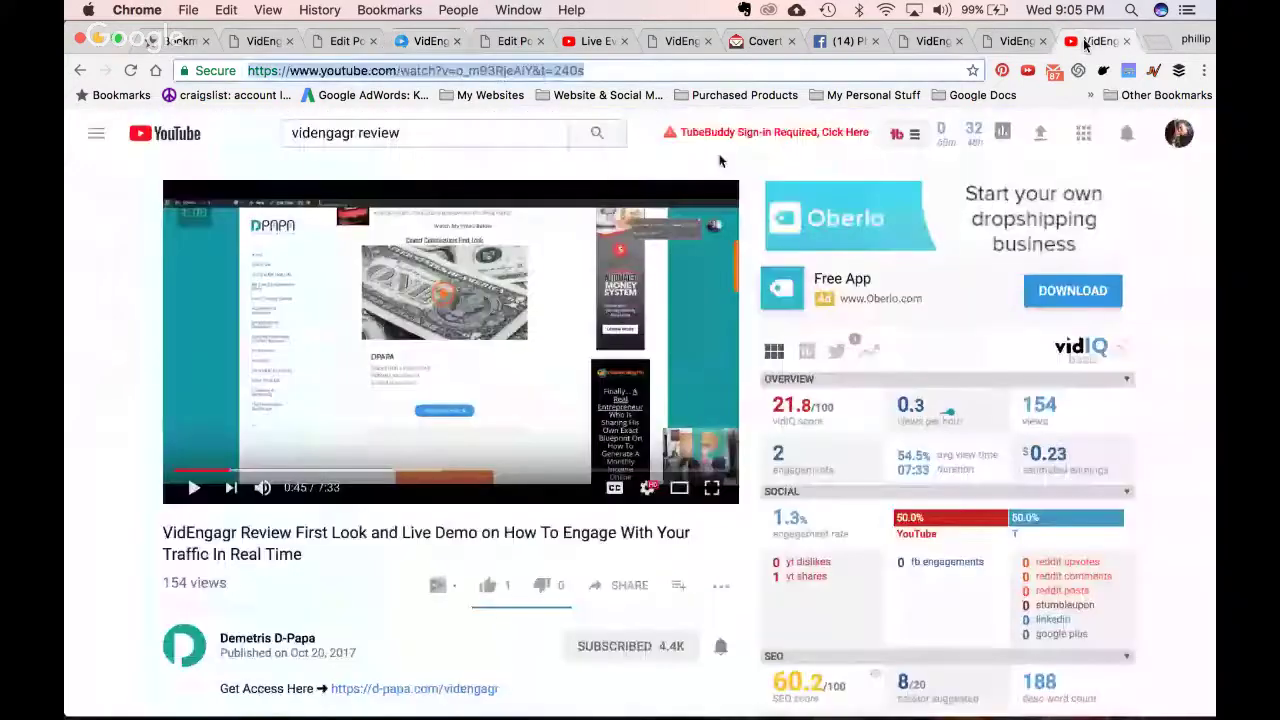
click(79, 69)
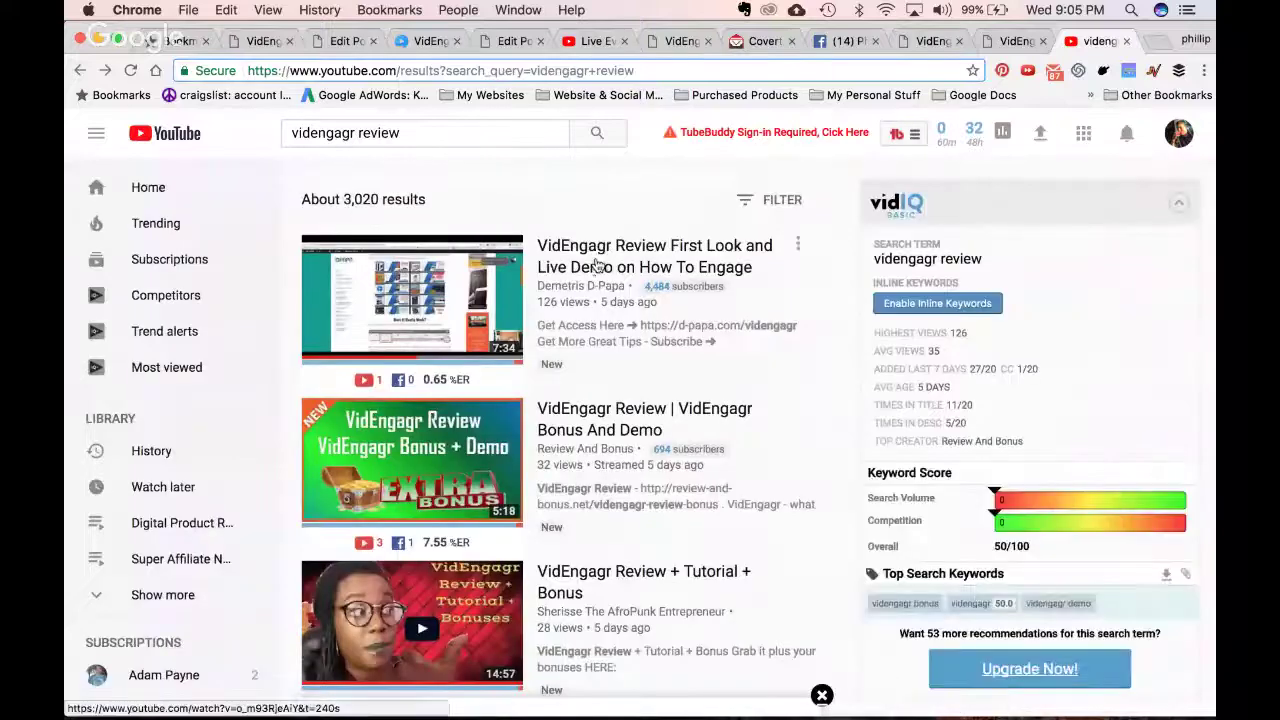
click(561, 290)
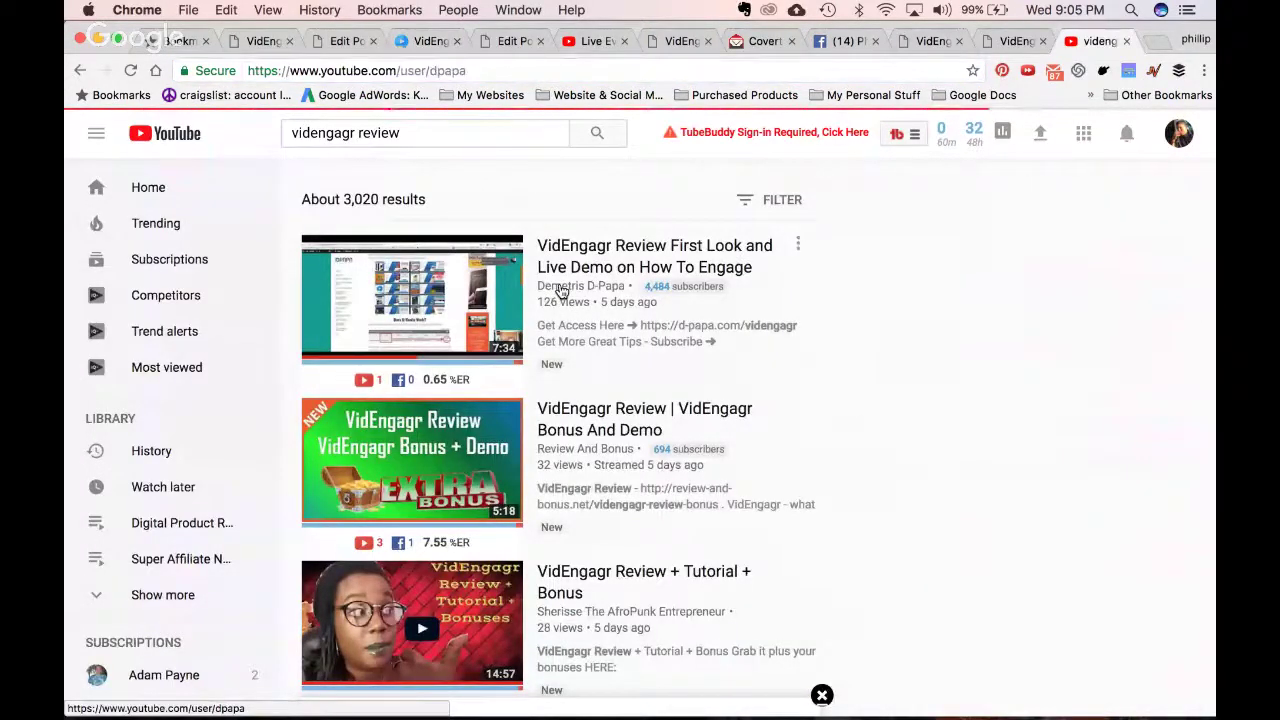
scroll(748, 622, down, 3)
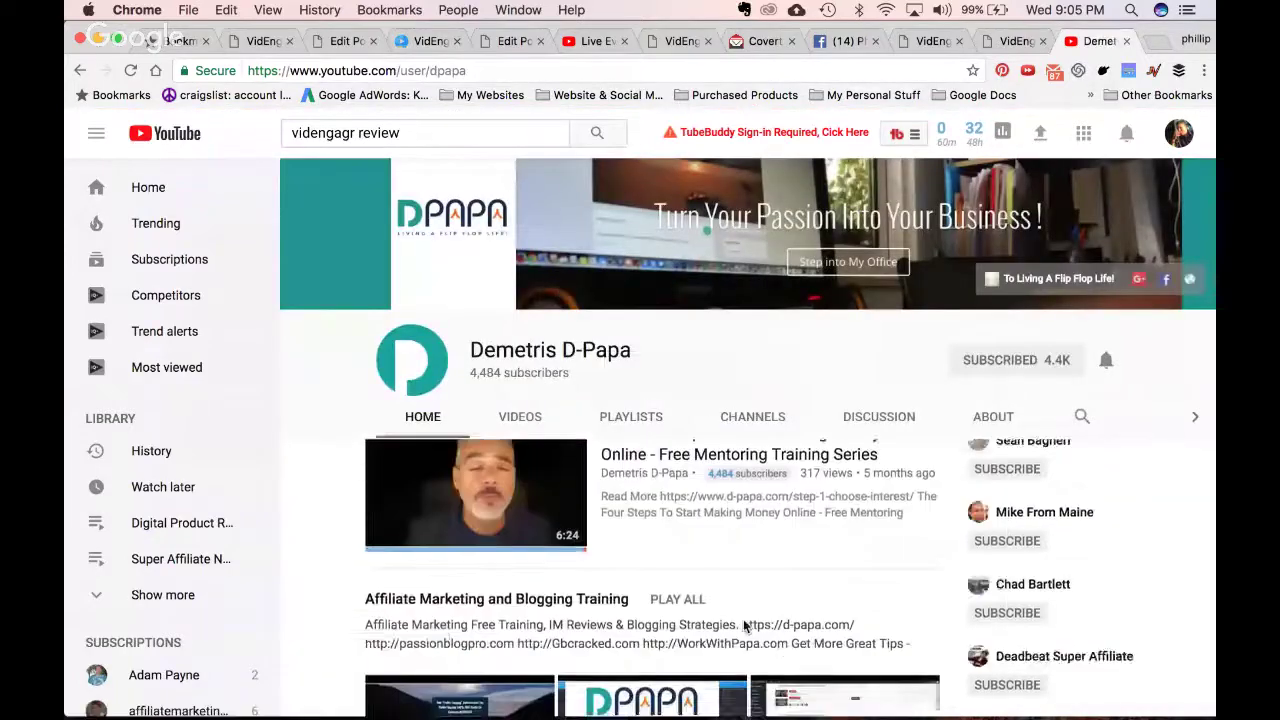
scroll(744, 624, down, 5)
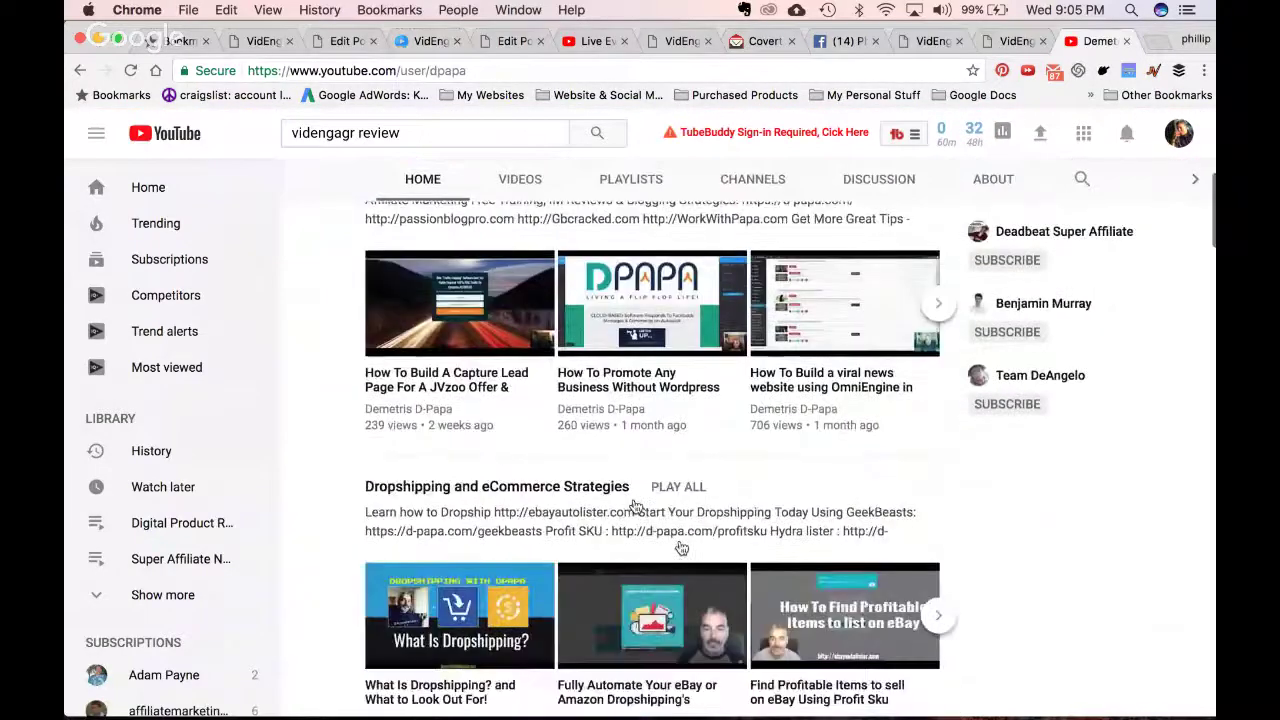
scroll(792, 457, down, 7)
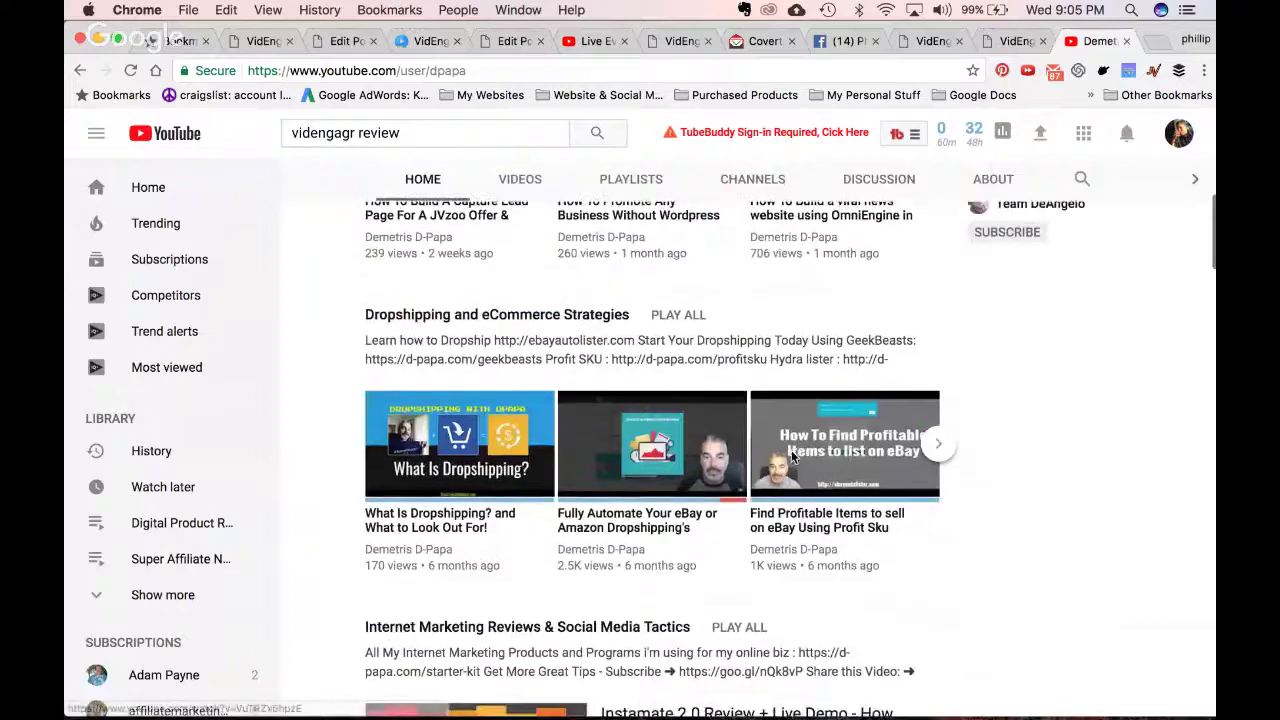
scroll(792, 457, up, 10)
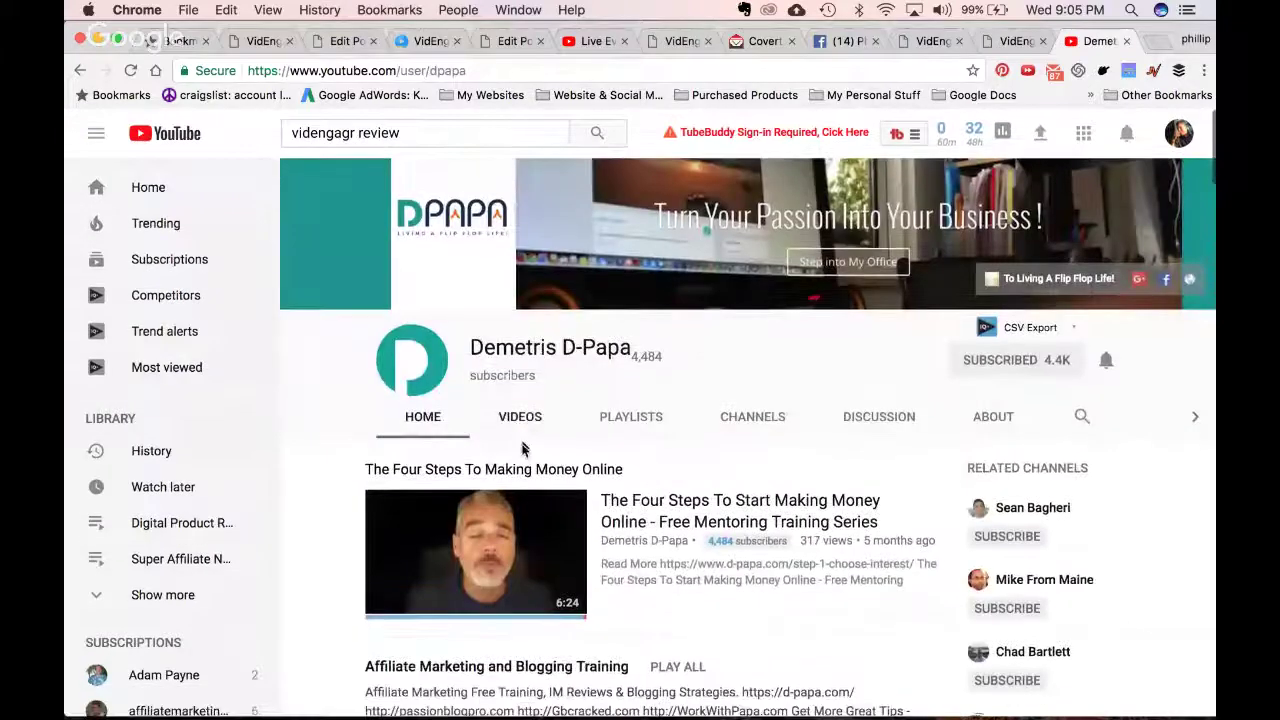
Browse the channel's uploaded videos and sort them by date added (newest)
click(521, 418)
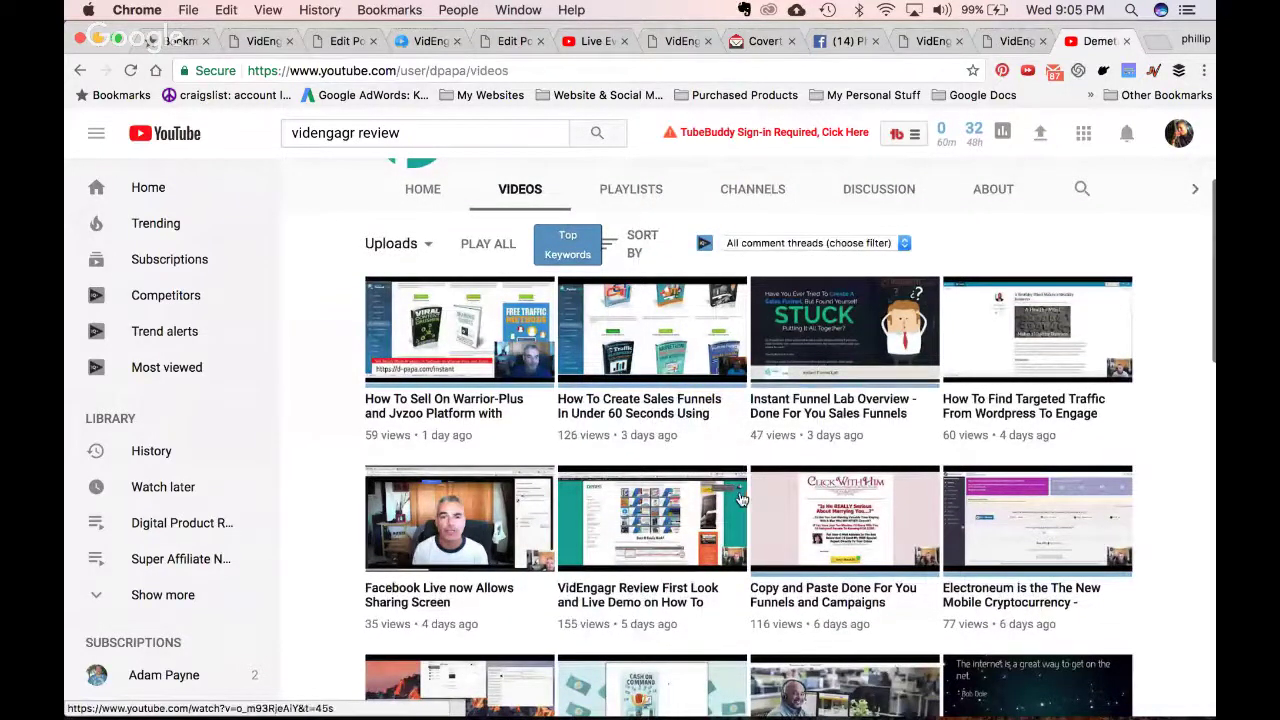
scroll(730, 460, down, 3)
scroll(740, 499, up, 5)
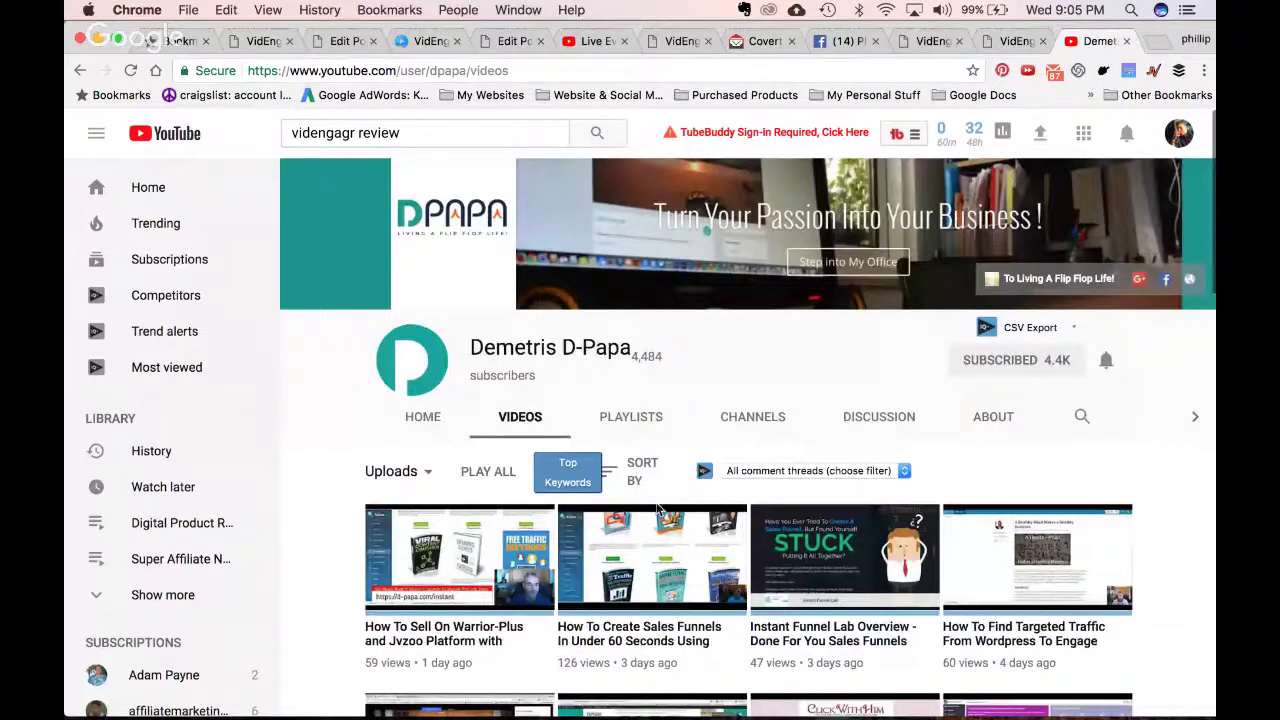
scroll(658, 510, down, 2)
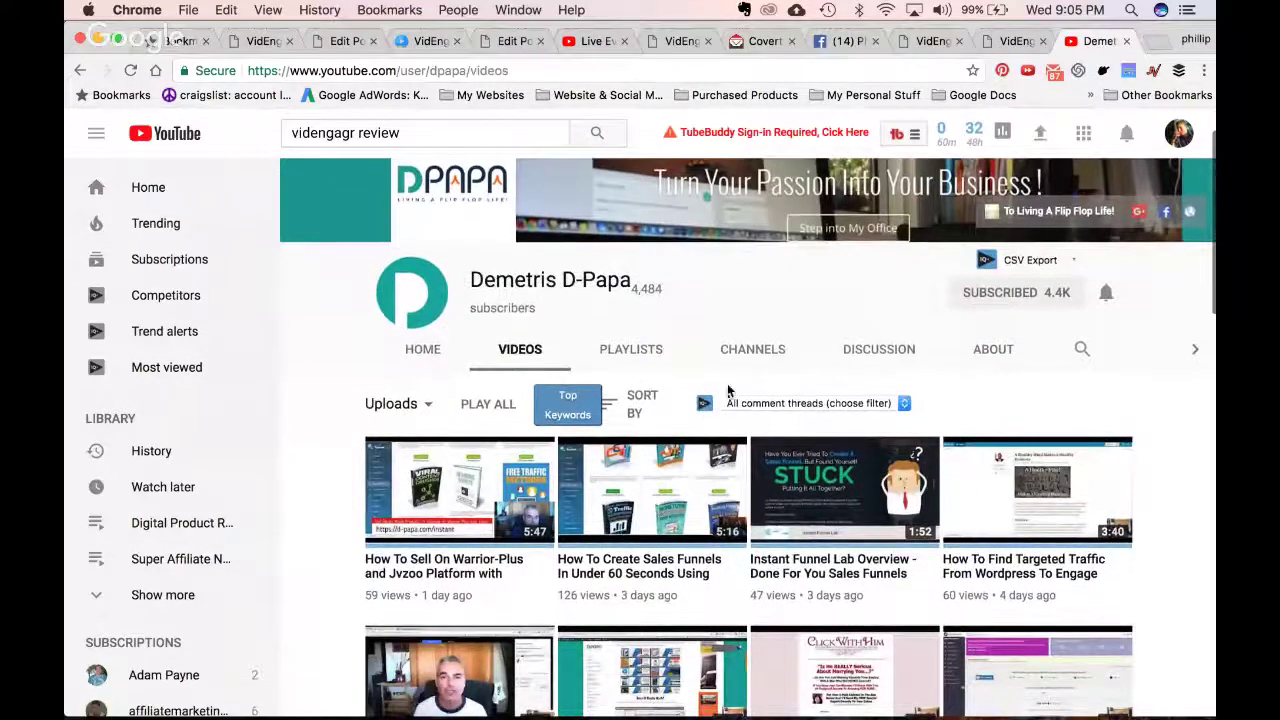
click(641, 414)
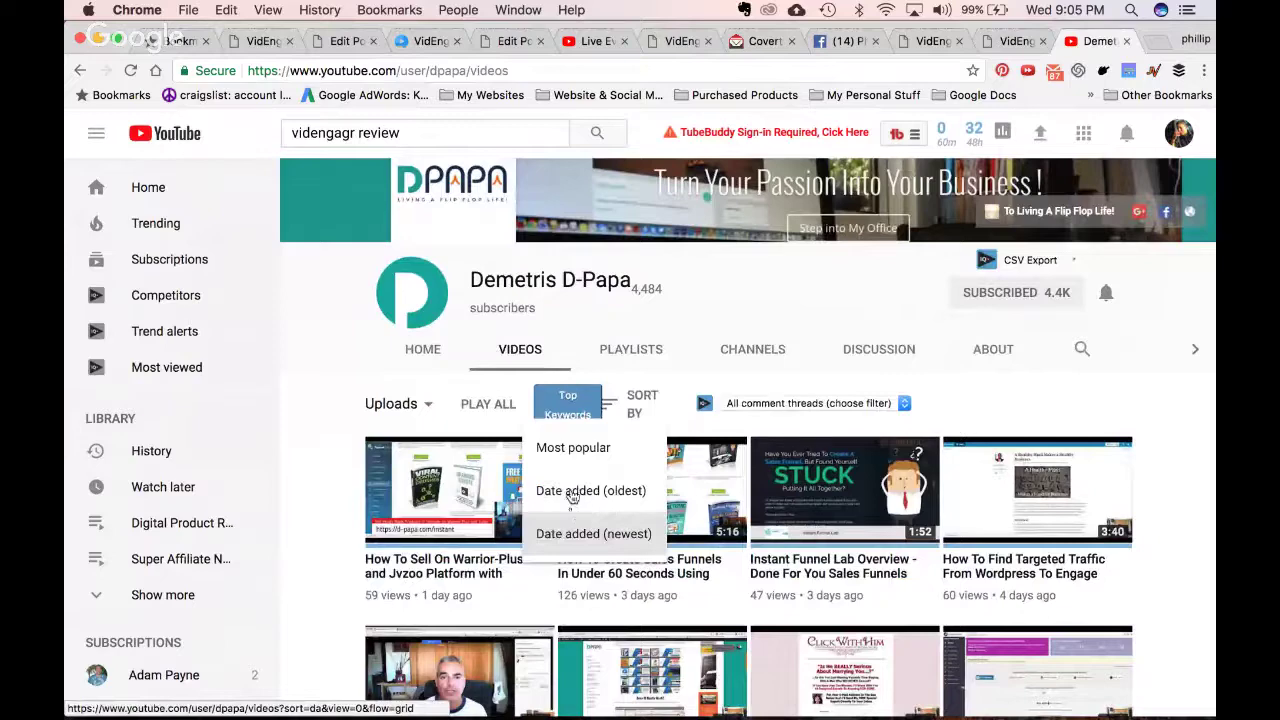
click(571, 533)
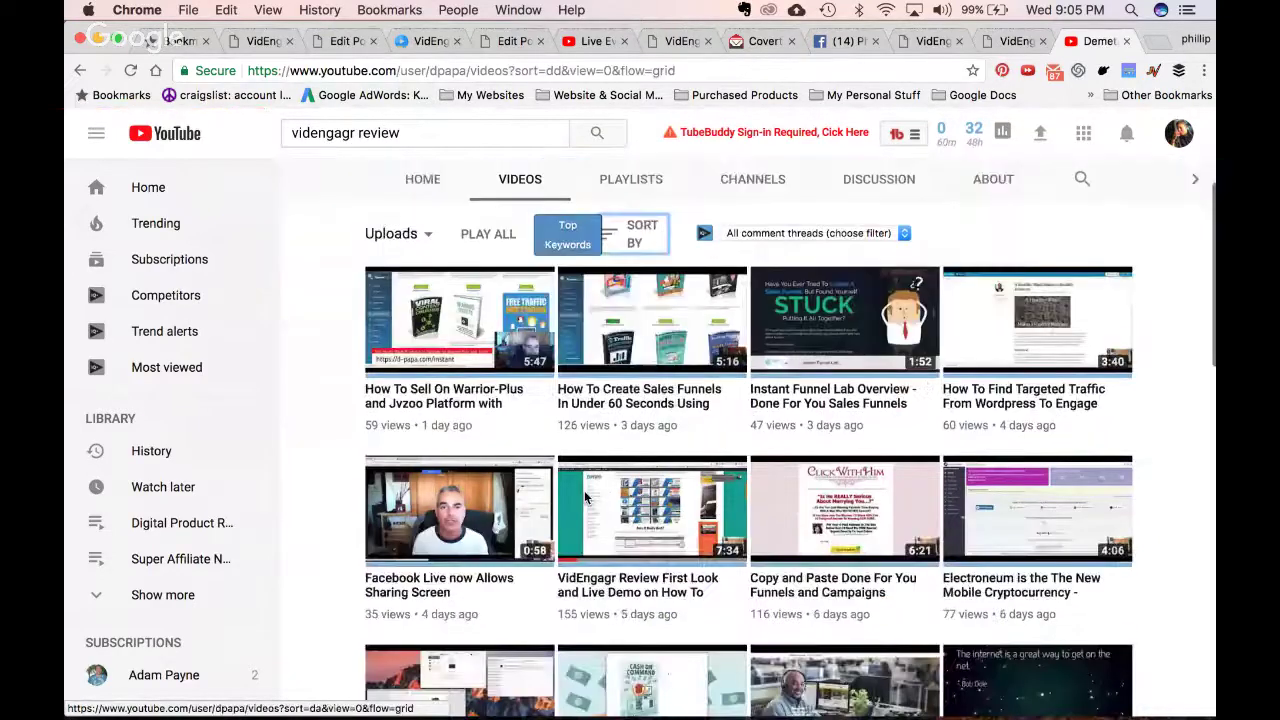
Search the channel's video page for "vid" and open the "VidEngagr Review First Look and Live Demo" video
scroll(588, 497, down, 2)
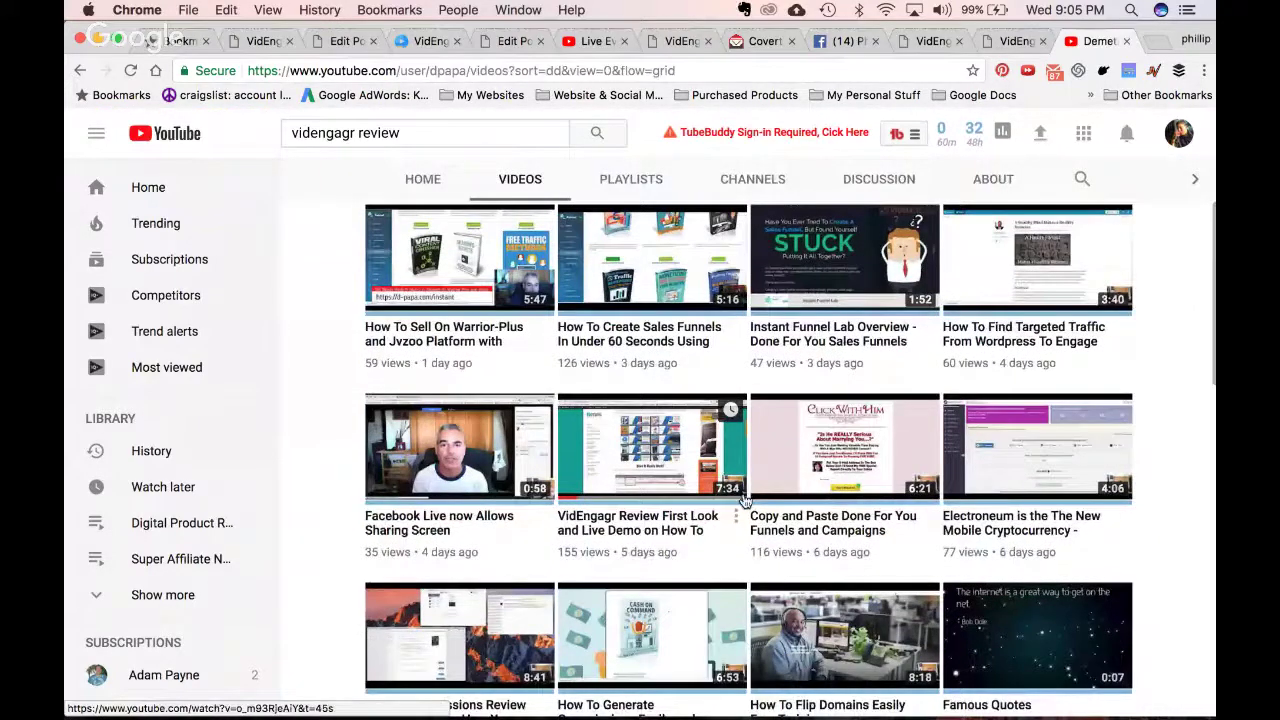
scroll(744, 500, down, 1)
key(super+f)
text(vi)
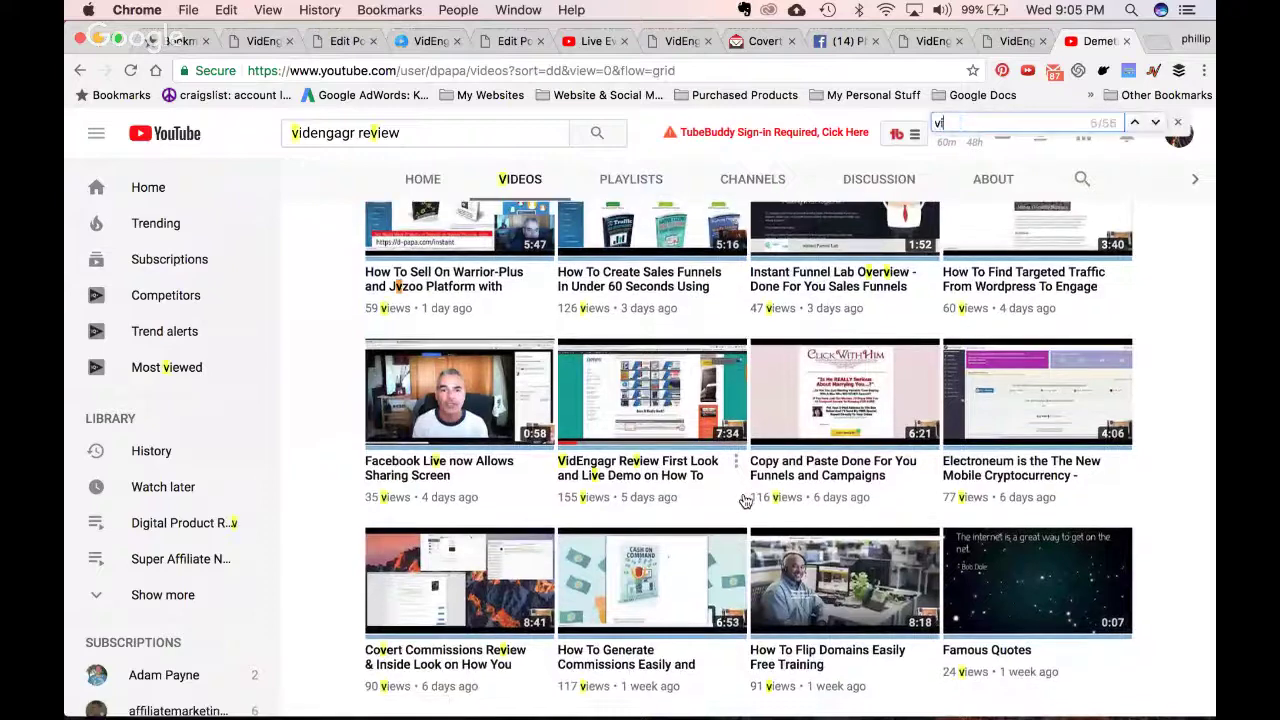
text(d)
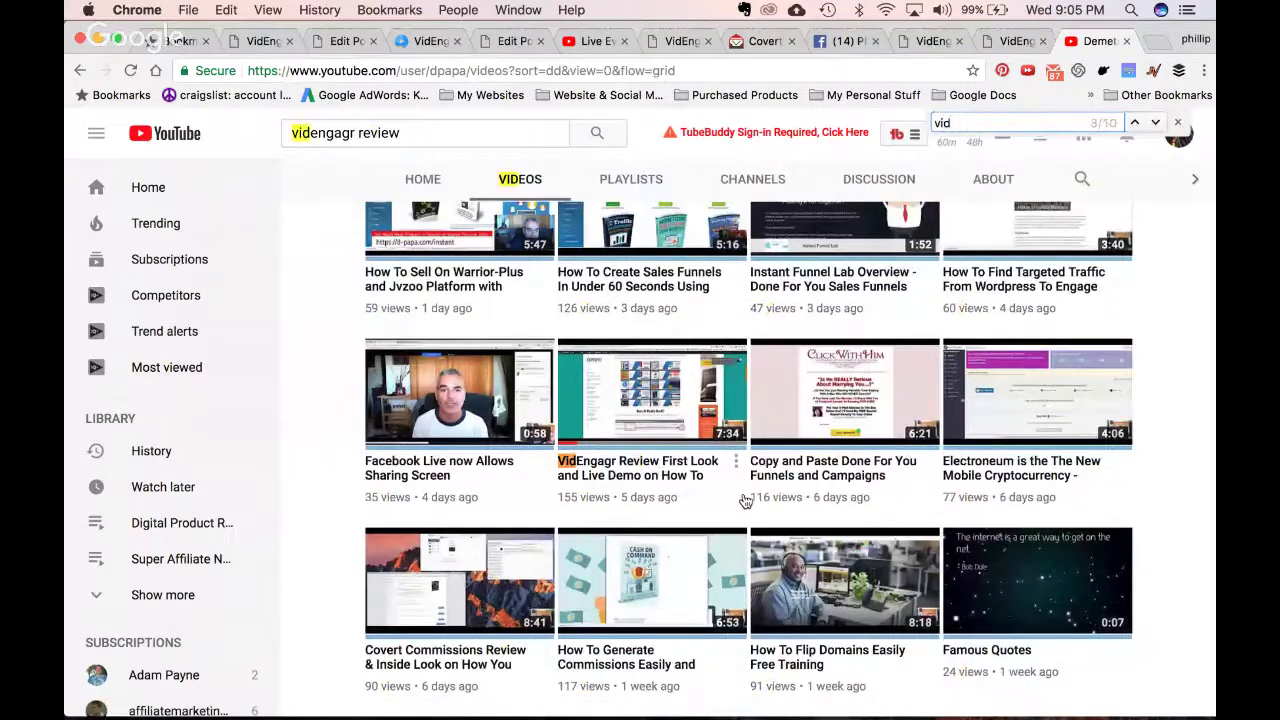
click(670, 425)
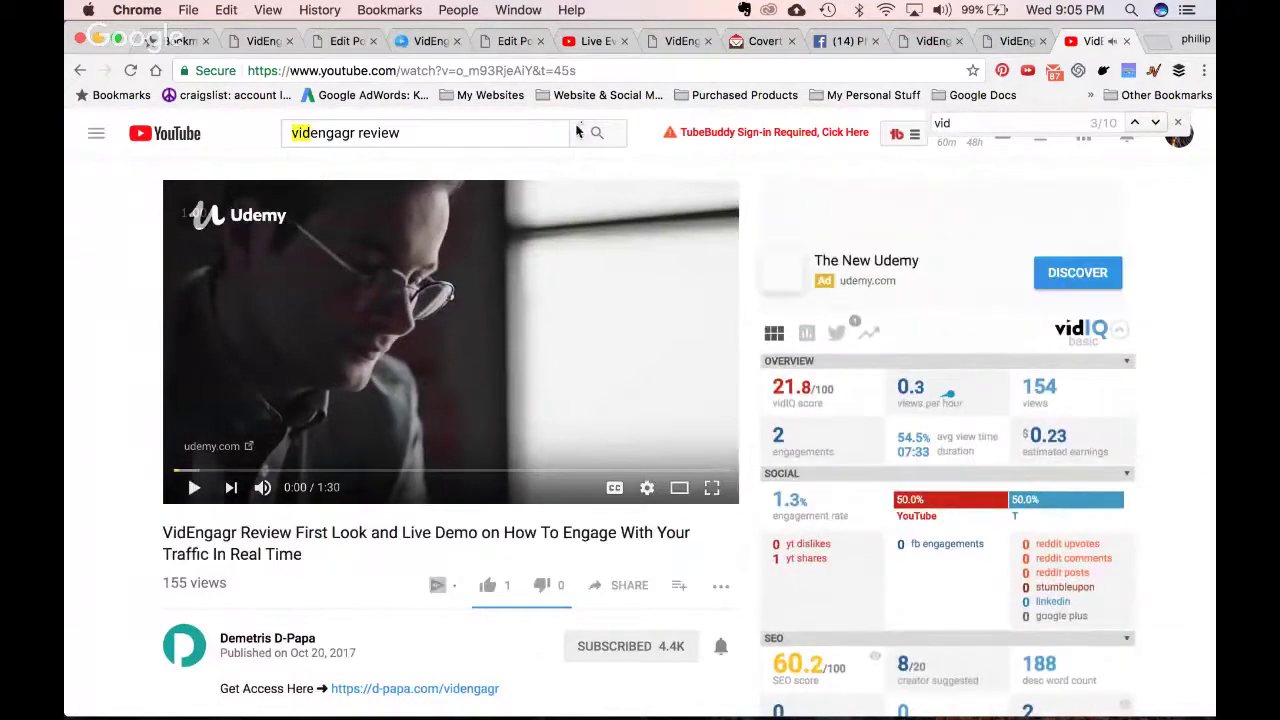
Copy the video's ID from its address, pause the video, and return to the campaign's YouTube Video ID with the preview closed
drag(546, 71, 455, 72)
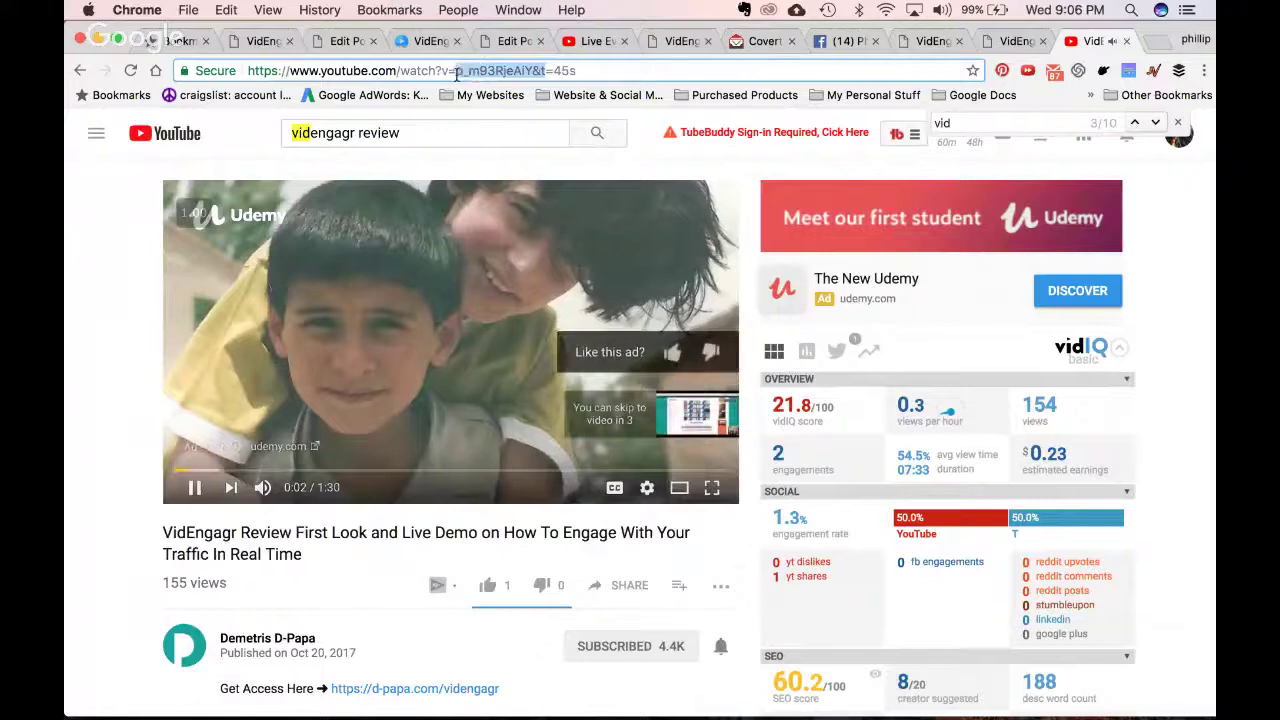
click(437, 290)
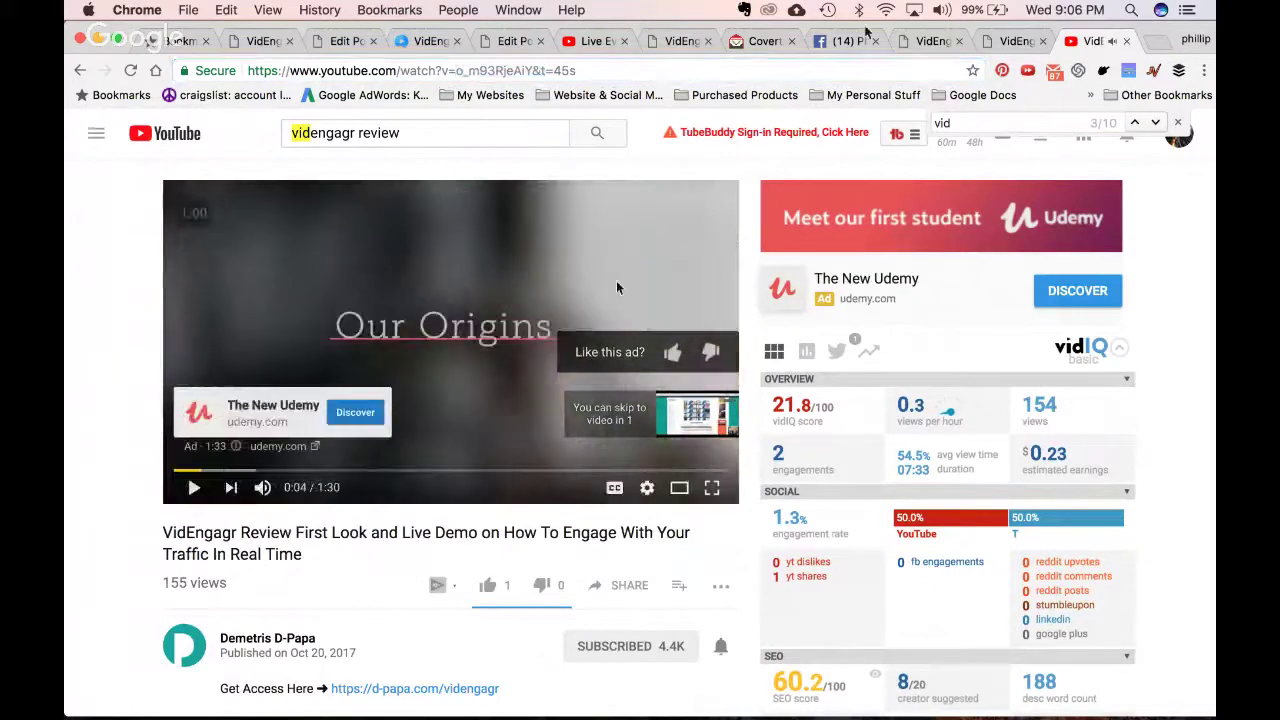
click(428, 40)
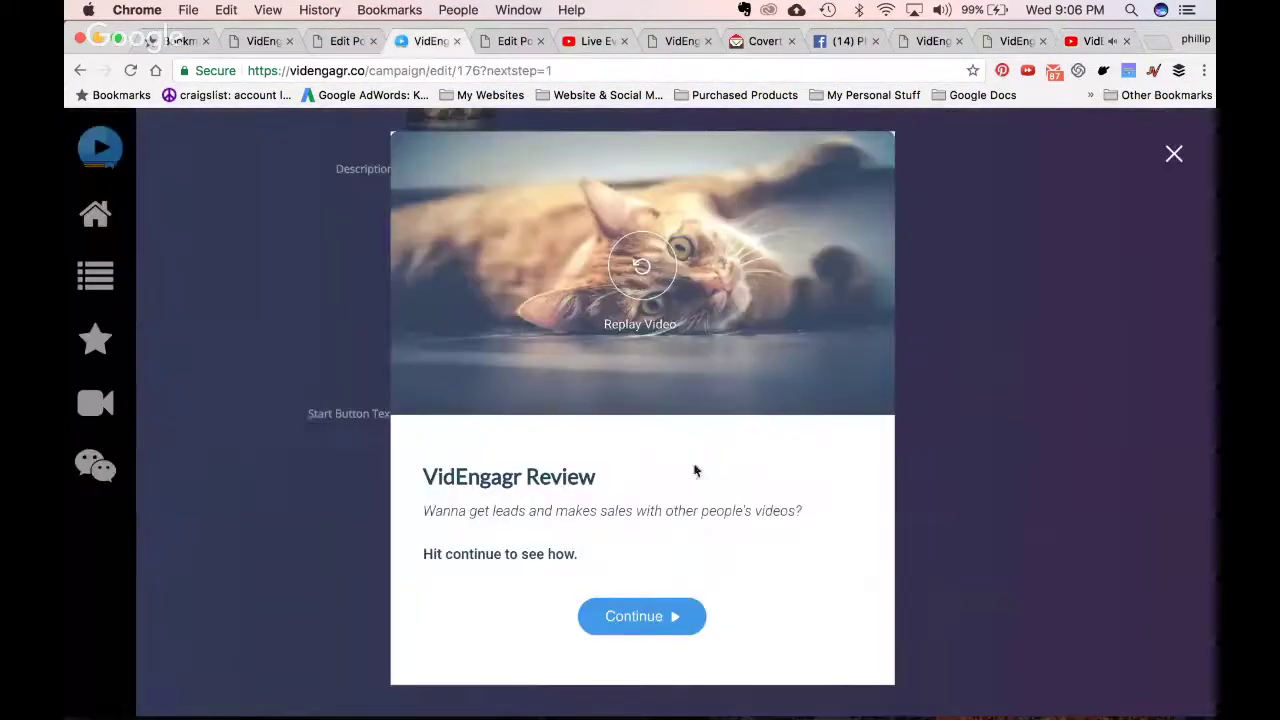
click(1174, 153)
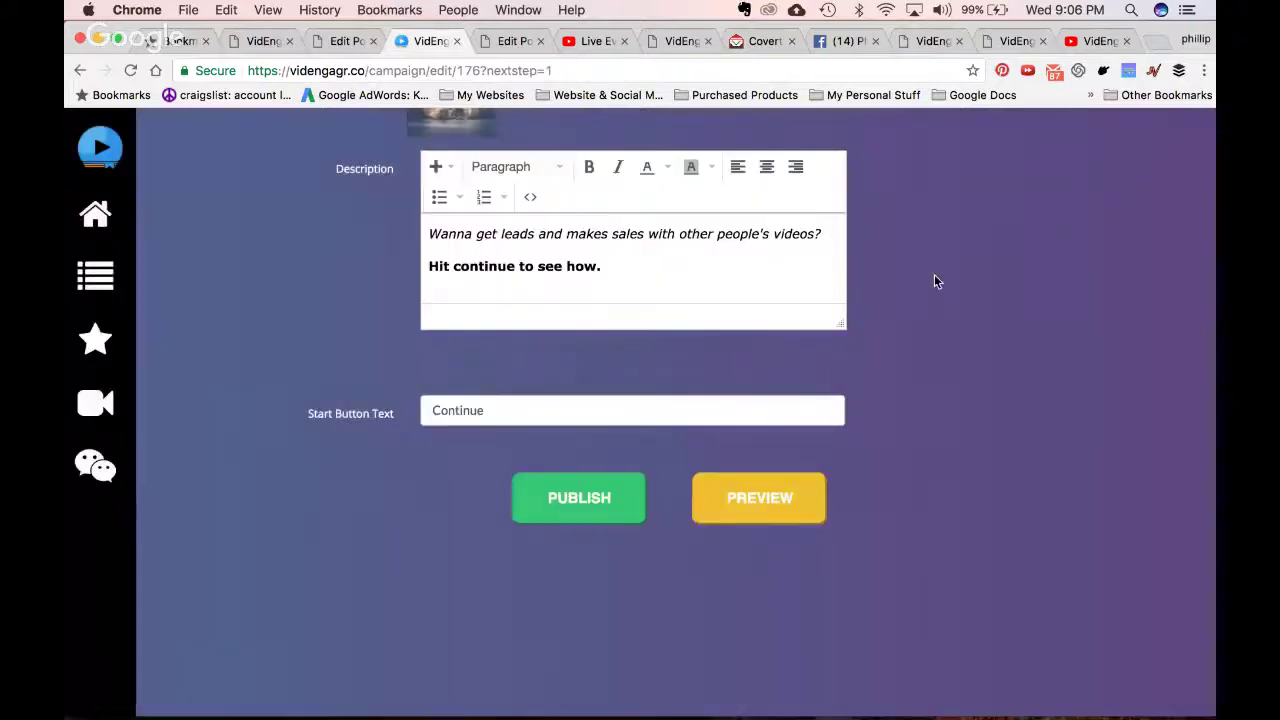
scroll(592, 352, up, 3)
triple_click(499, 227)
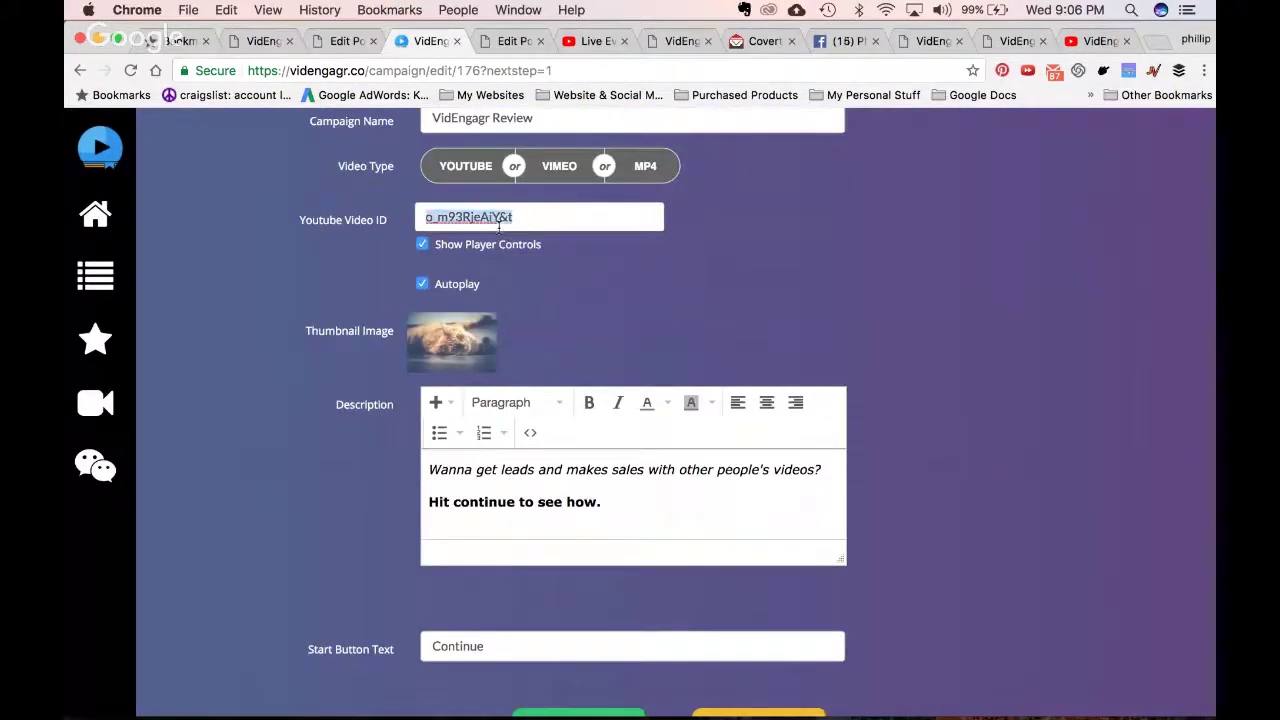
key(Right)
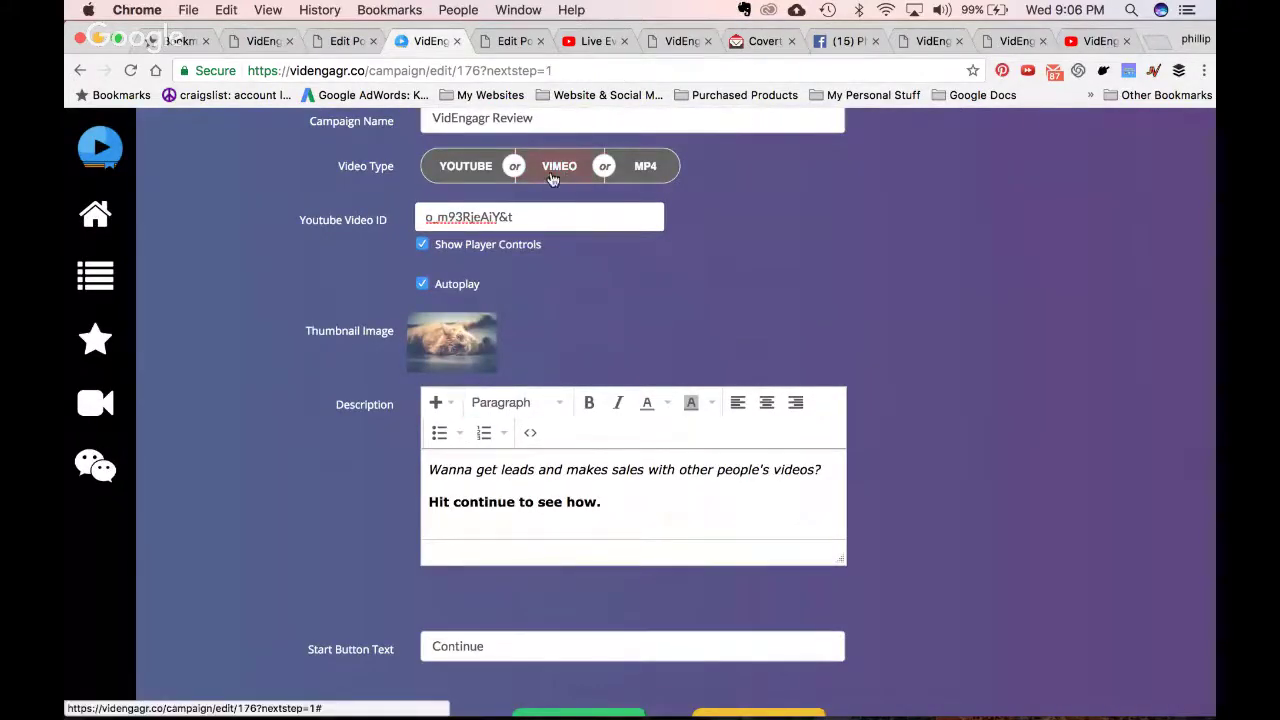
Switch the campaign's video type to Vimeo and back to YouTube, then re-enter the video ID "o_m93RjeAiY&t"
click(559, 166)
scroll(507, 515, down, 3)
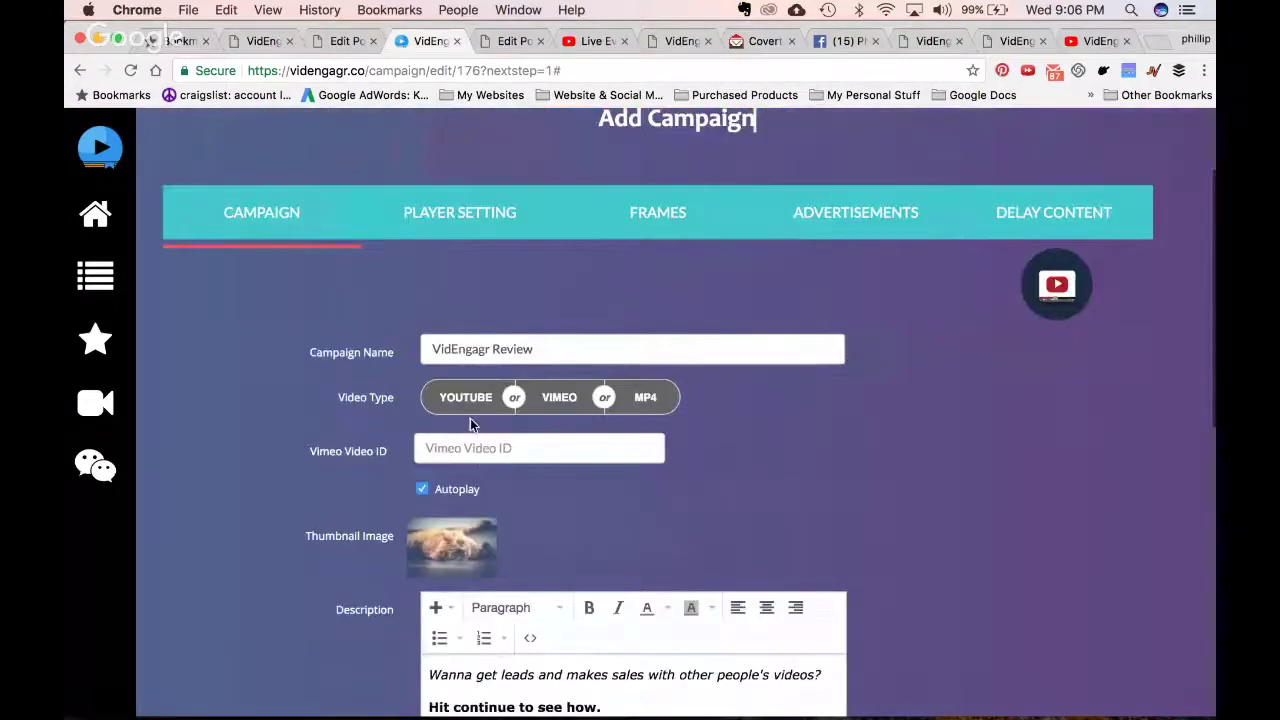
click(470, 410)
triple_click(509, 587)
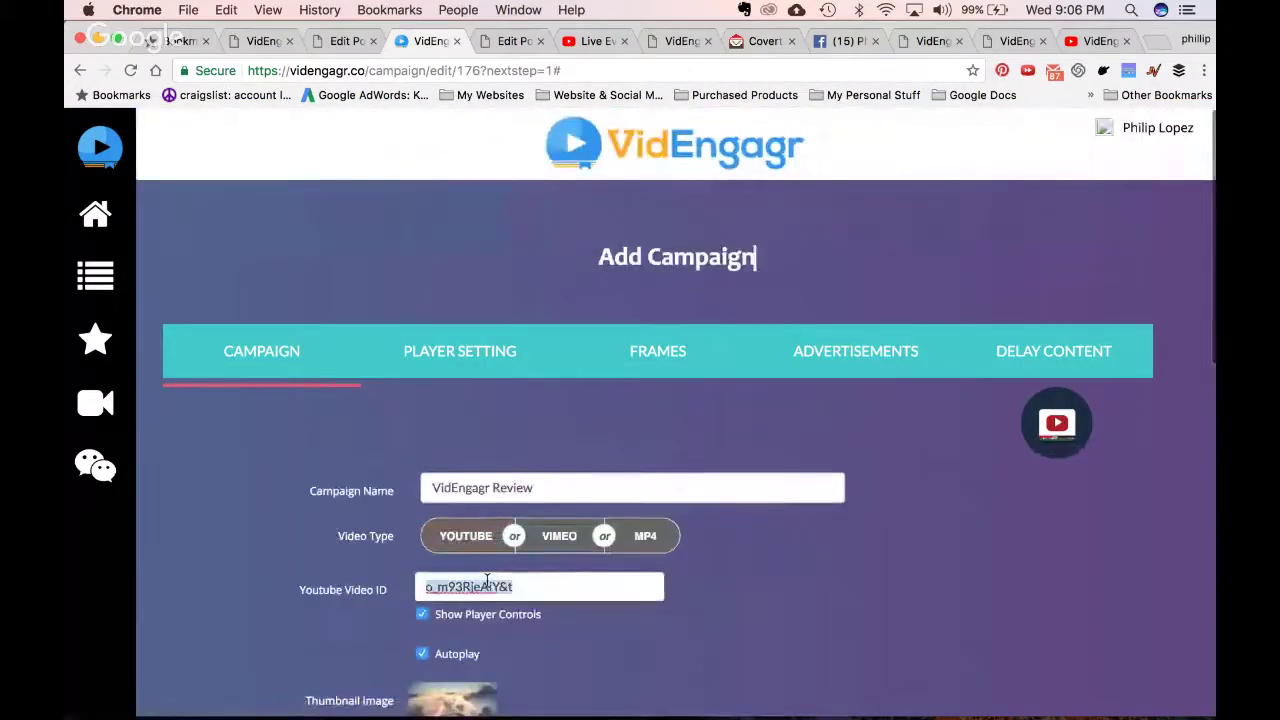
key(ctrl+x)
key(ctrl+v)
Turn off Autoplay for the campaign video, then preview the campaign and try playing the video
scroll(507, 614, down, 5)
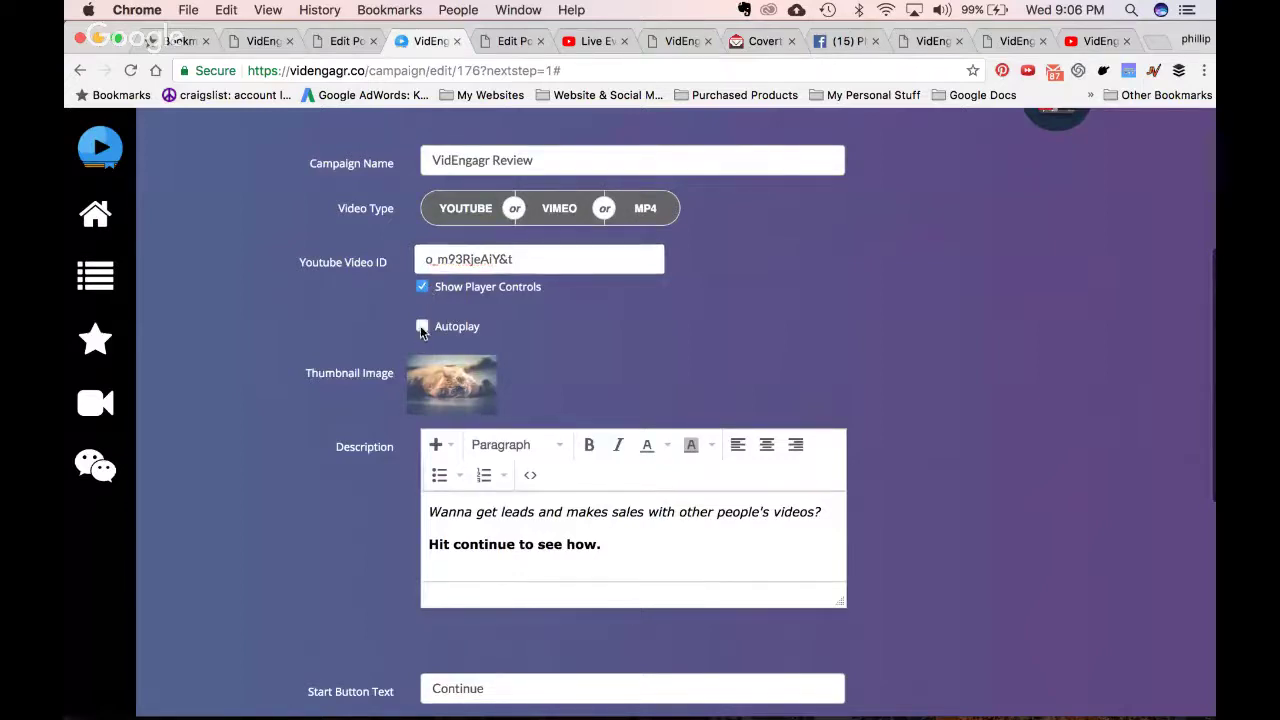
click(421, 328)
scroll(420, 333, down, 3)
click(754, 622)
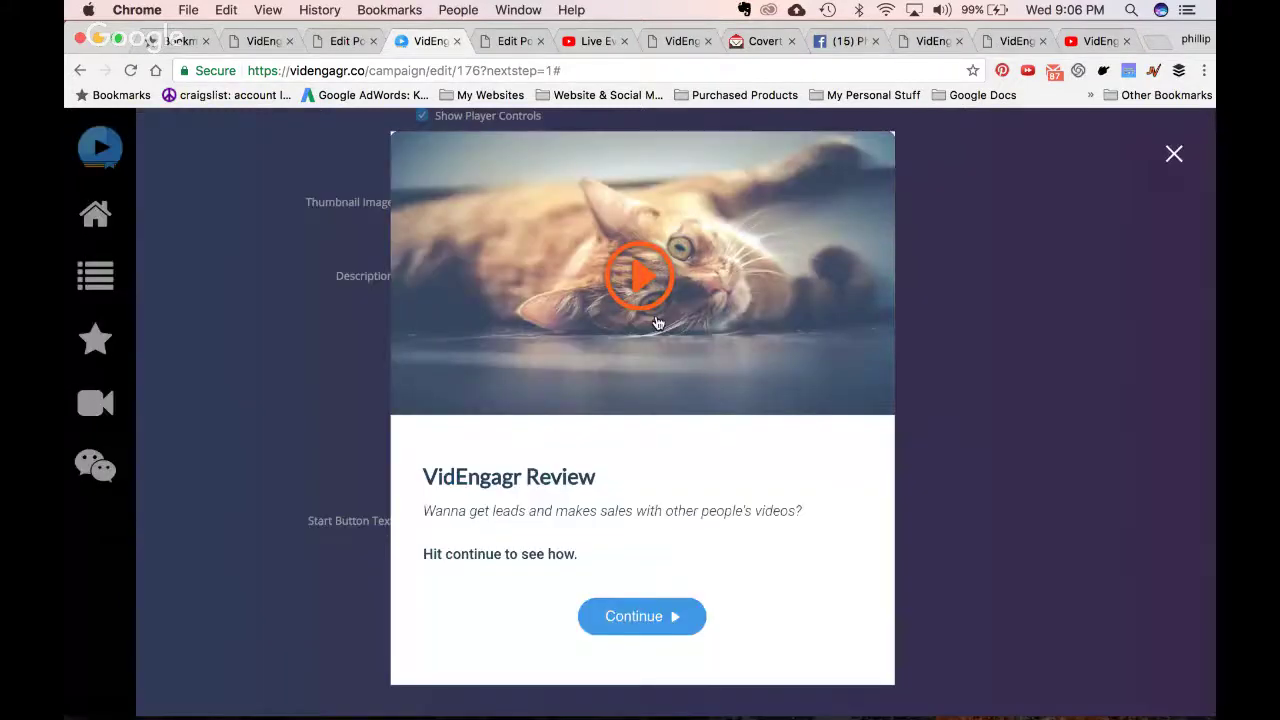
click(657, 321)
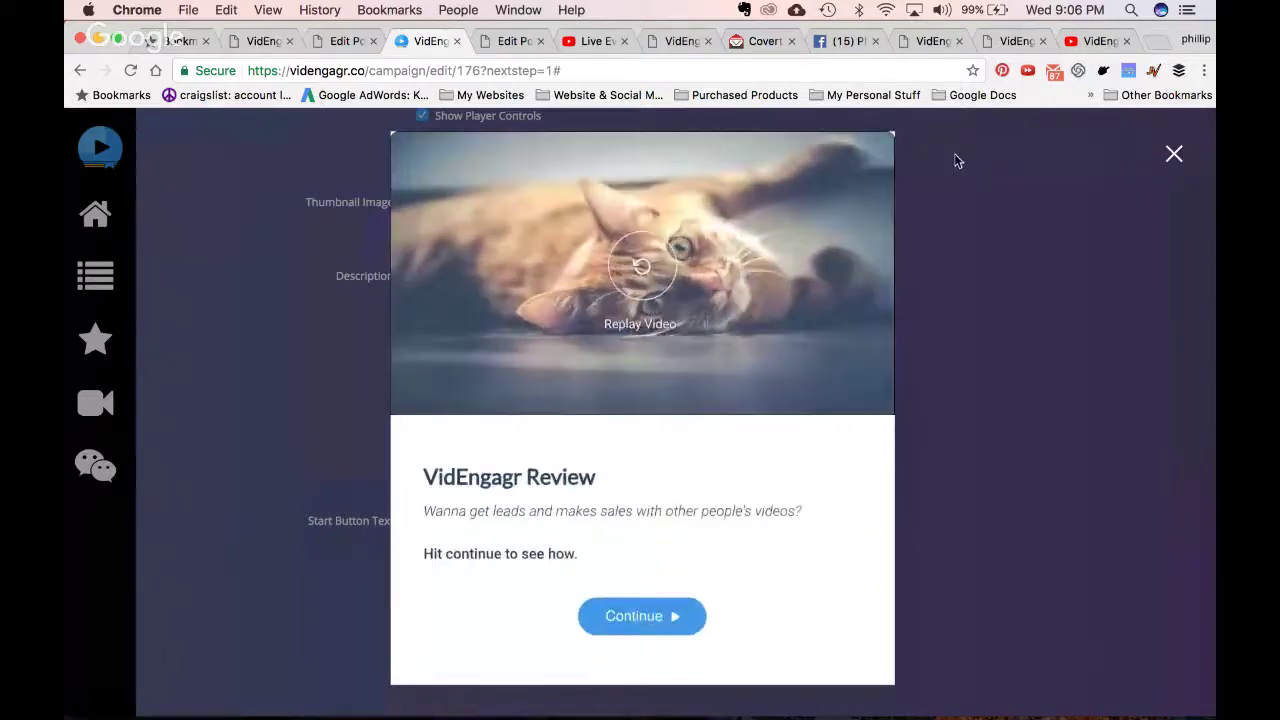
click(1174, 153)
Return to the "videngagr review" search results on YouTube and open the "VidEngagr Review + Tutorial + Bonus" video
click(1097, 41)
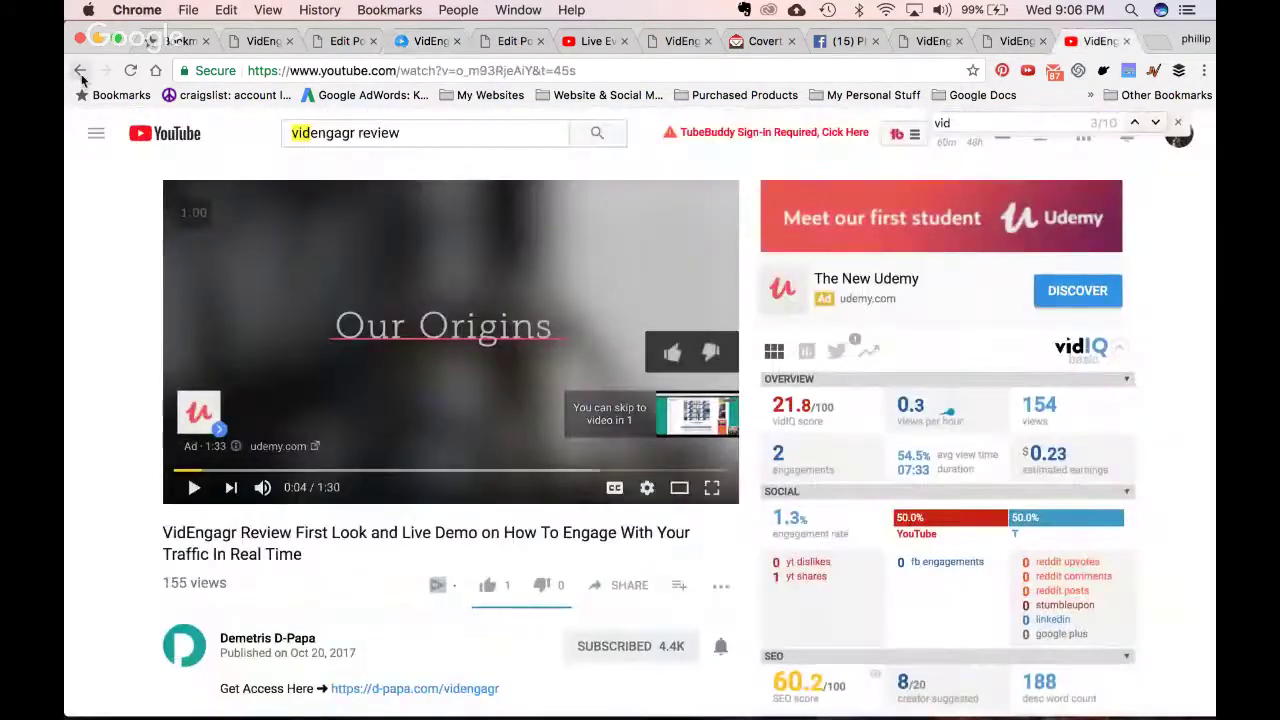
click(80, 71)
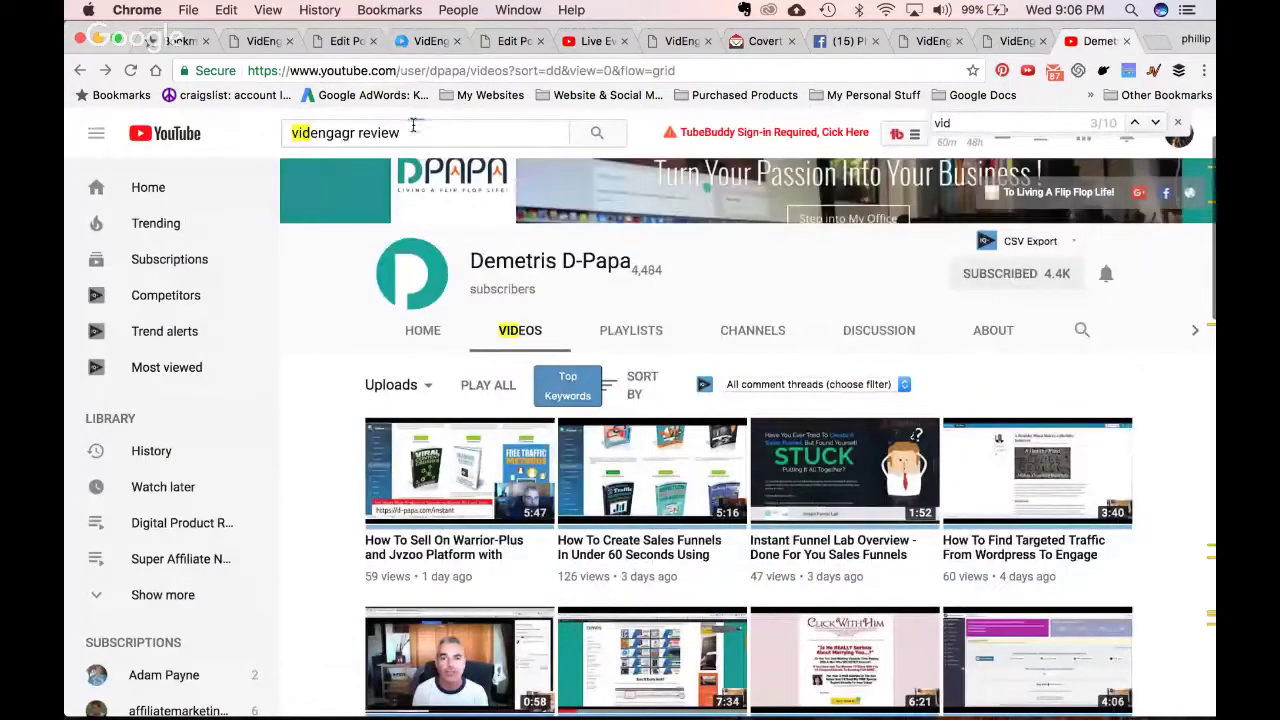
click(413, 125)
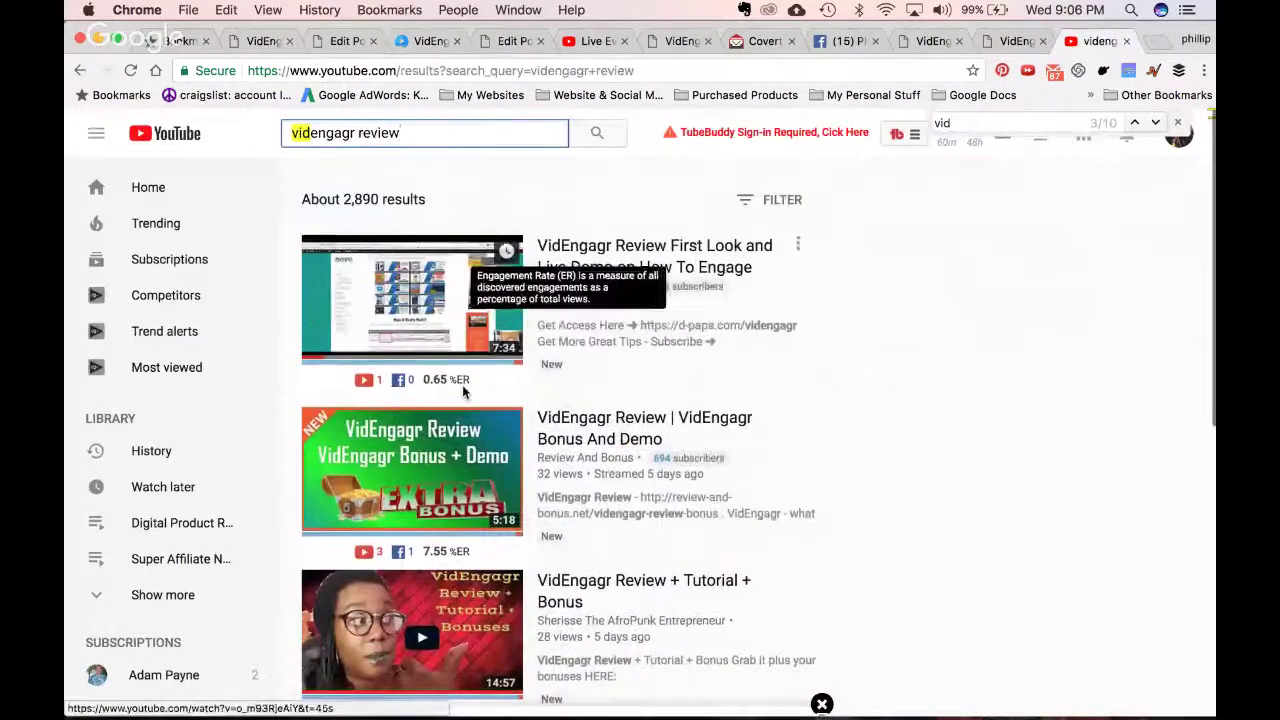
scroll(498, 572, down, 3)
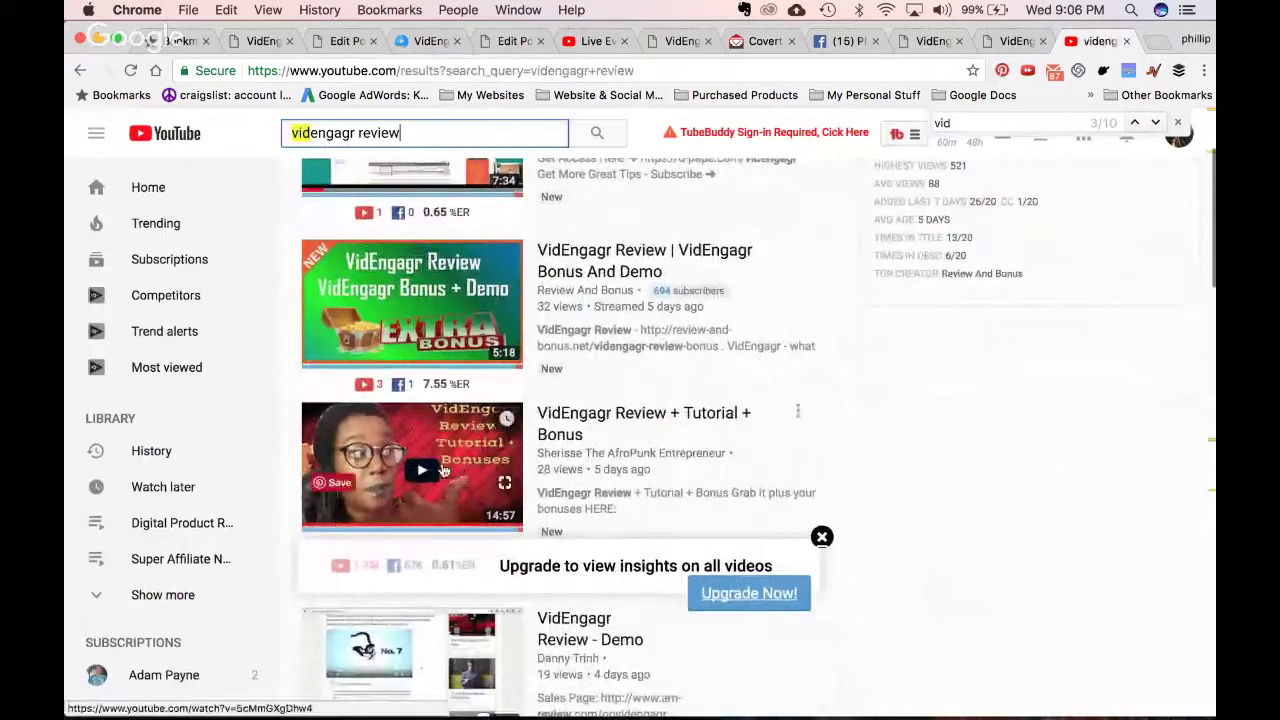
click(444, 470)
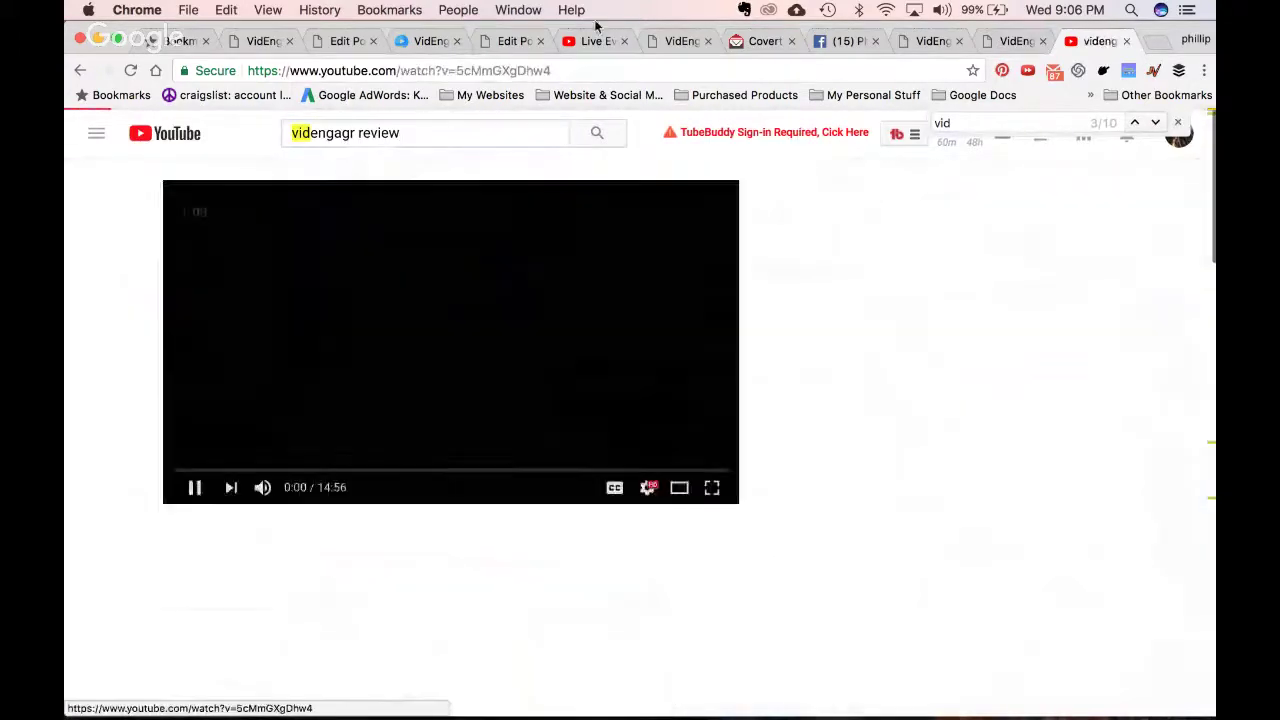
Copy the tutorial video's ID from its address and enter "cMmGXgDhw4" as the campaign's YouTube Video ID
drag(551, 70, 460, 70)
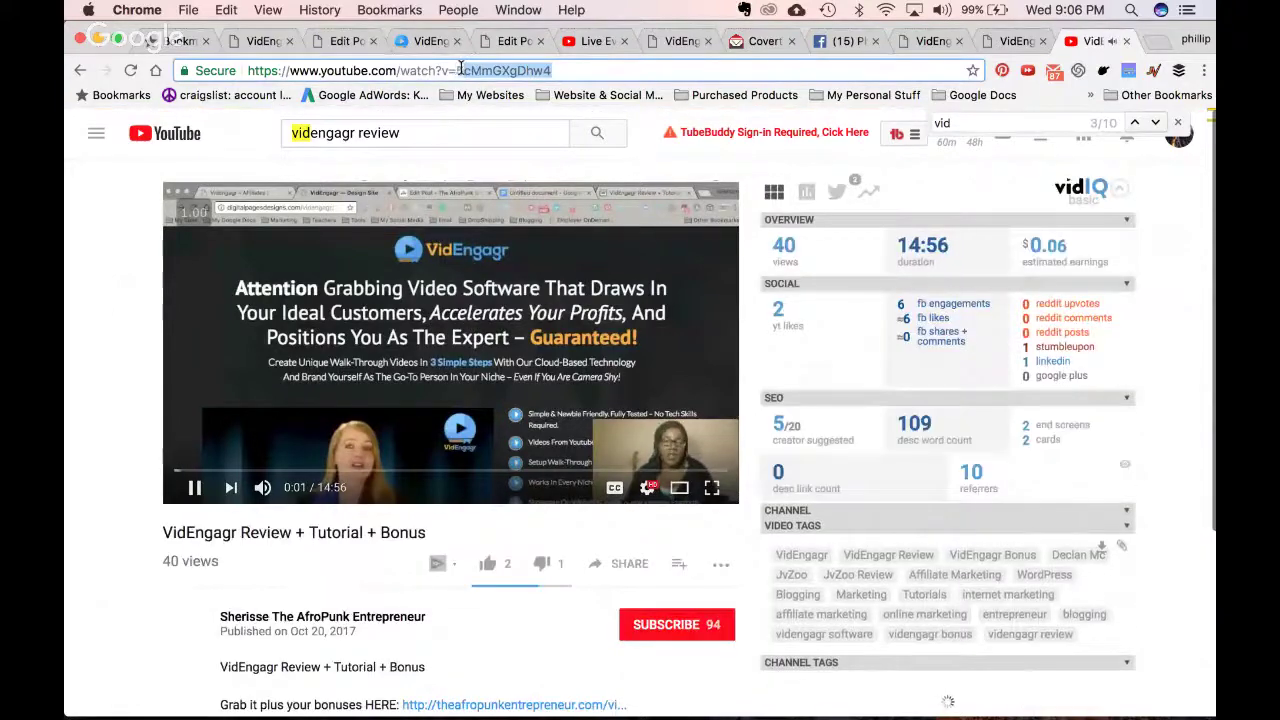
click(458, 180)
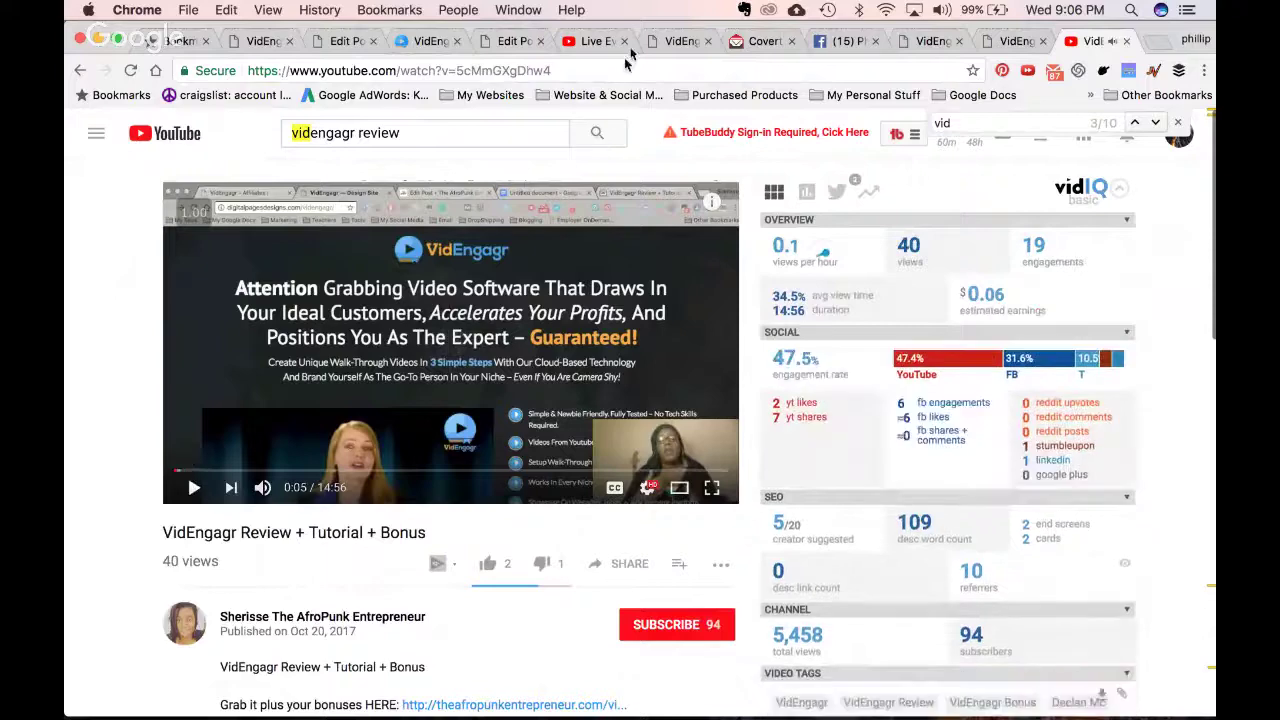
click(572, 46)
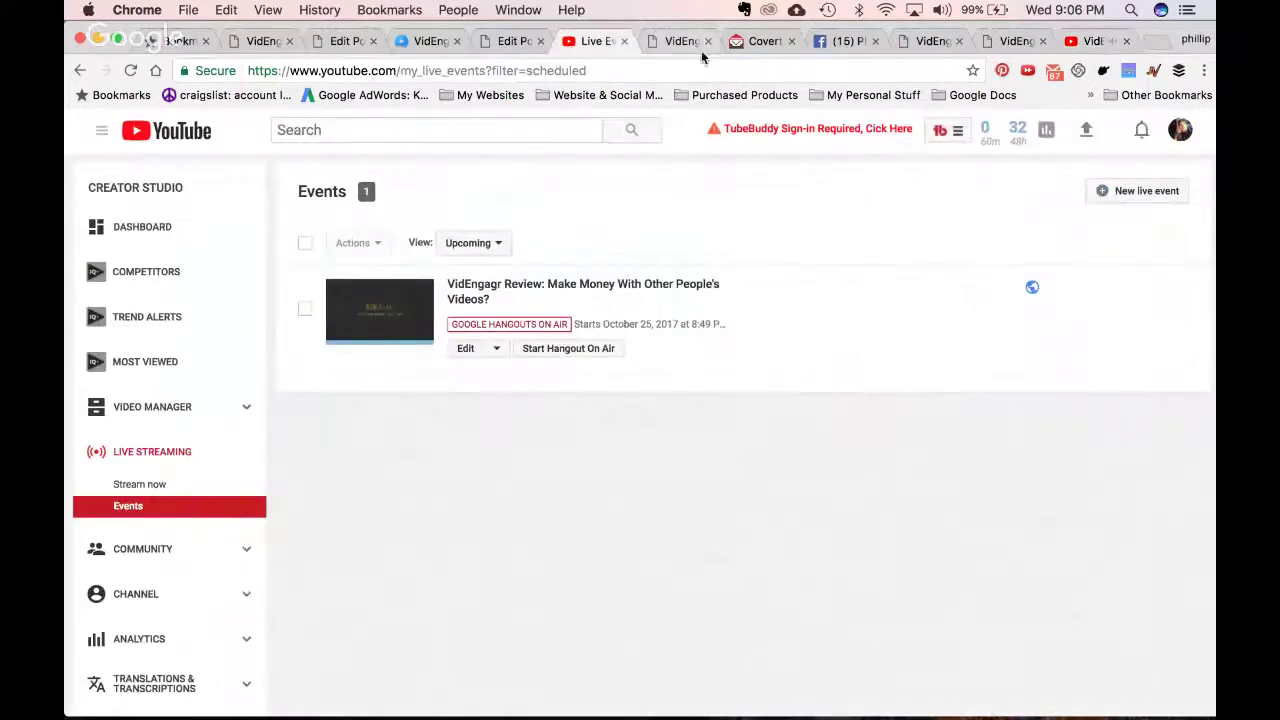
click(432, 41)
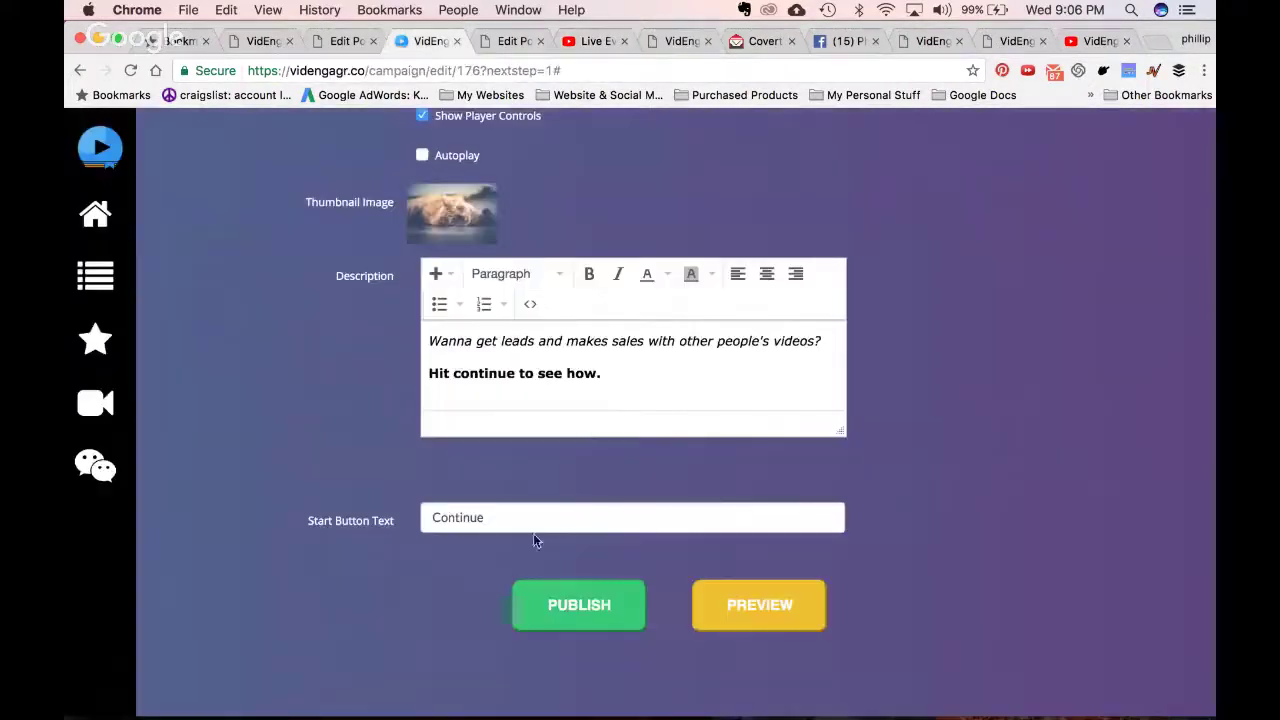
scroll(495, 300, up, 3)
triple_click(464, 218)
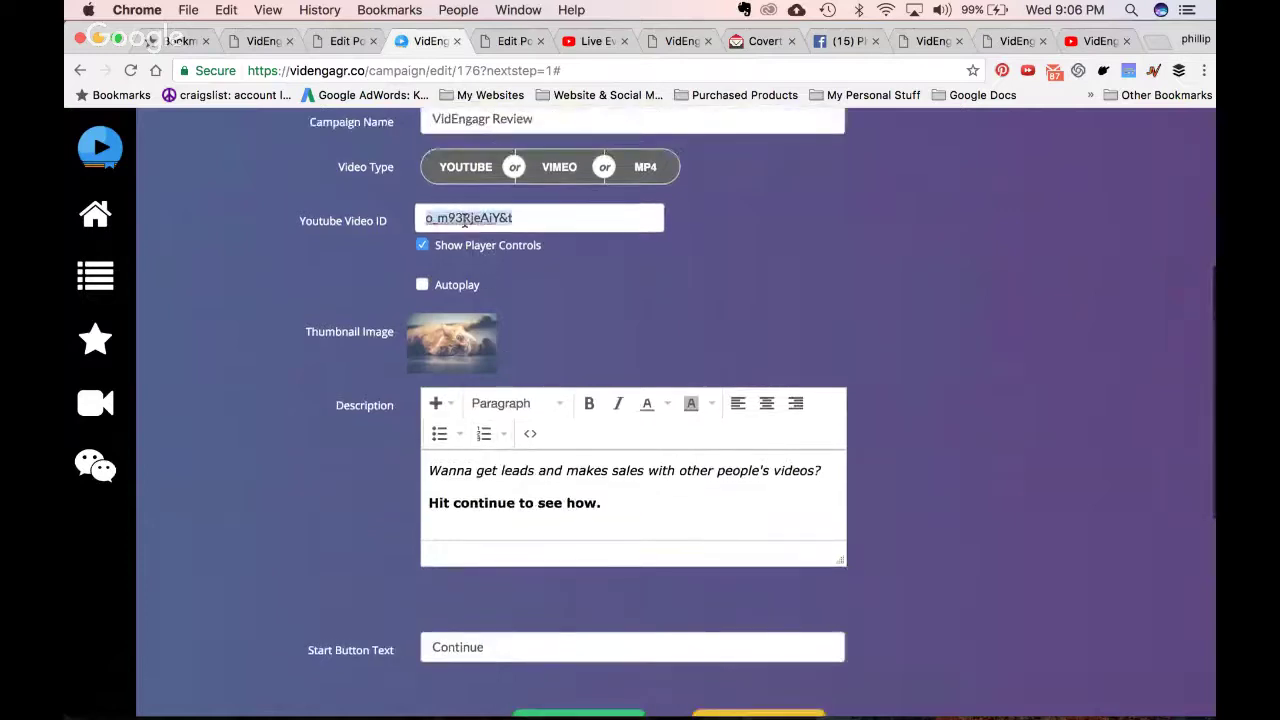
key(super+v)
Preview the campaign with the tutorial video's ID, continue past the opening frame, and close the preview
scroll(561, 352, down, 5)
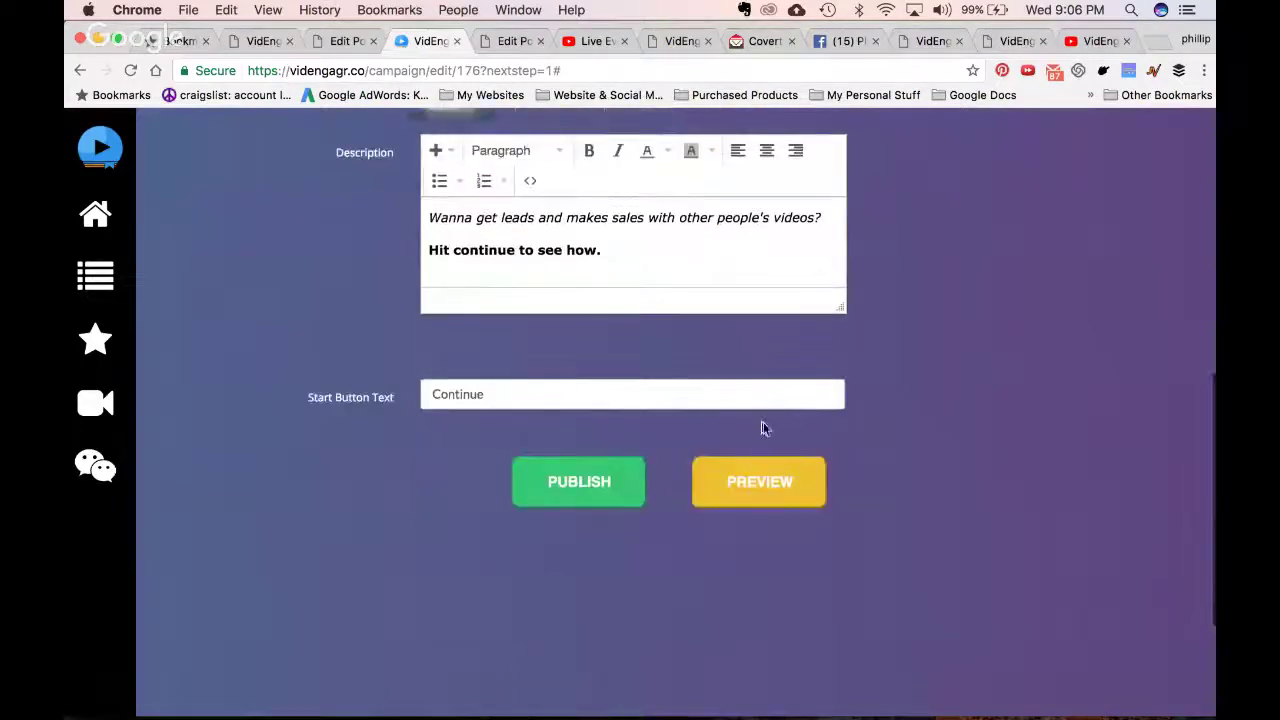
click(764, 490)
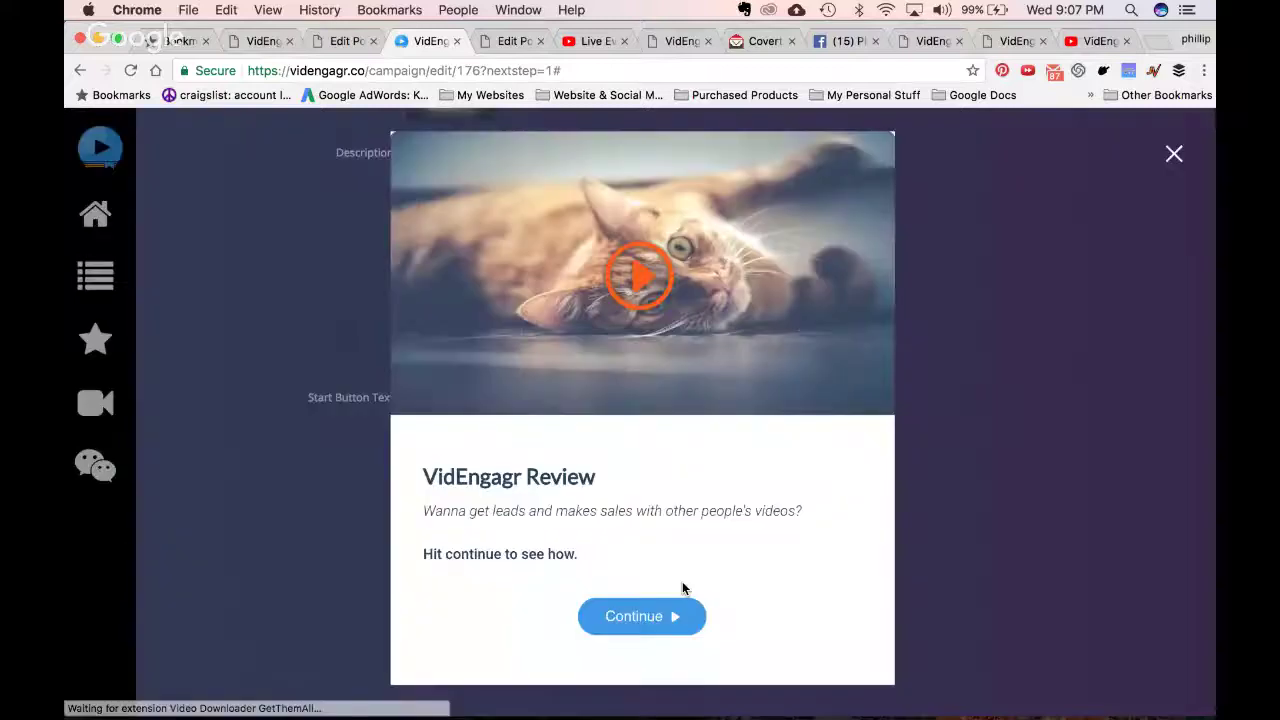
click(657, 618)
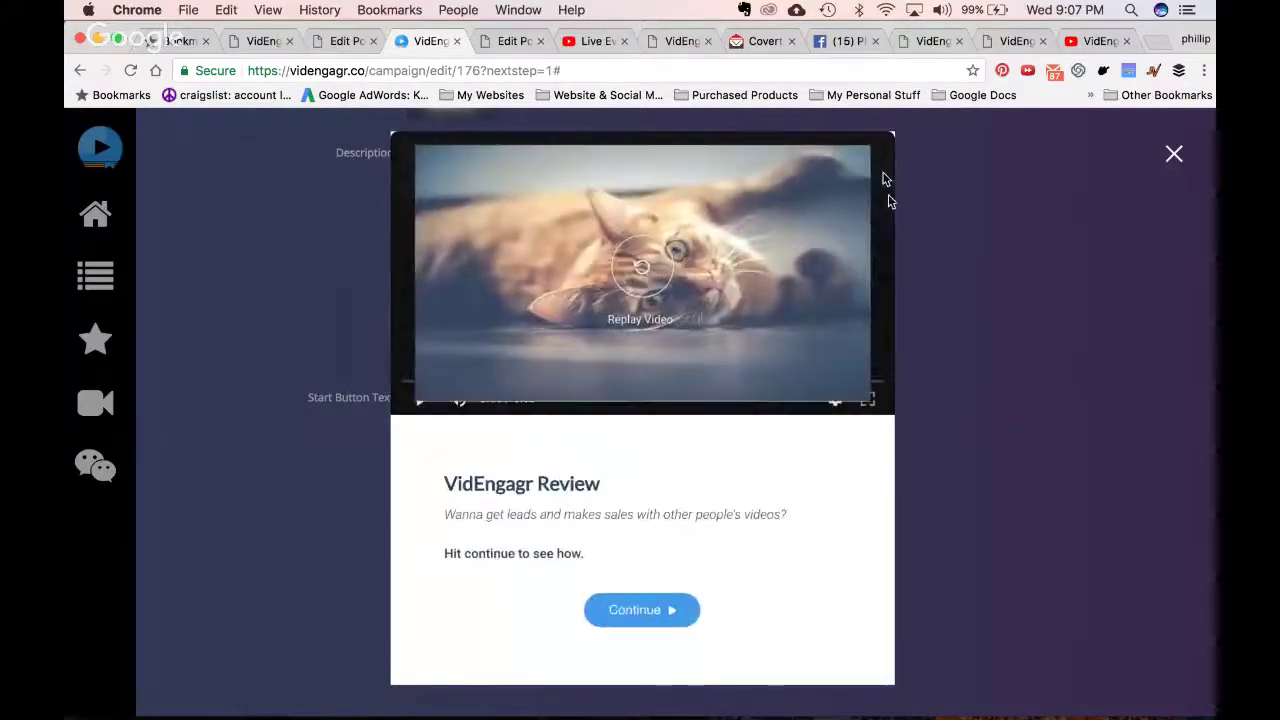
click(1173, 154)
Select the campaign's YouTube Video ID for replacement and select the tutorial video's full address on YouTube
scroll(602, 260, up, 2)
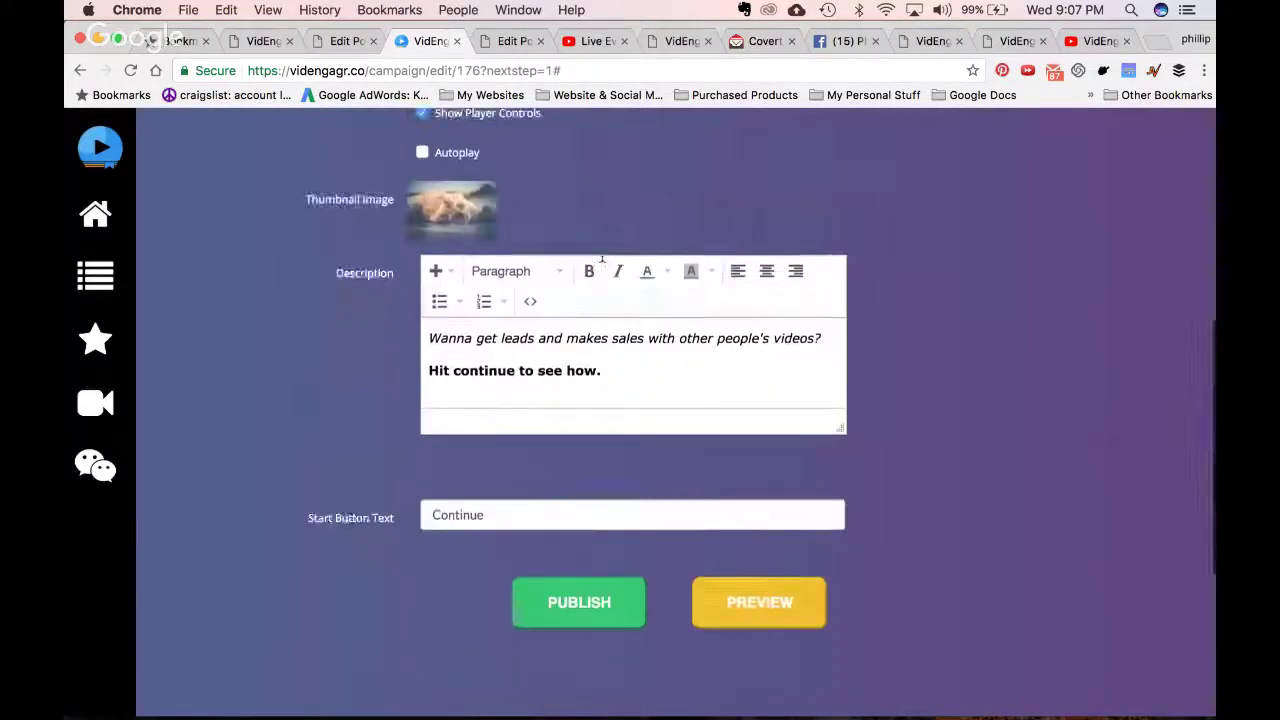
scroll(602, 260, up, 4)
double_click(480, 421)
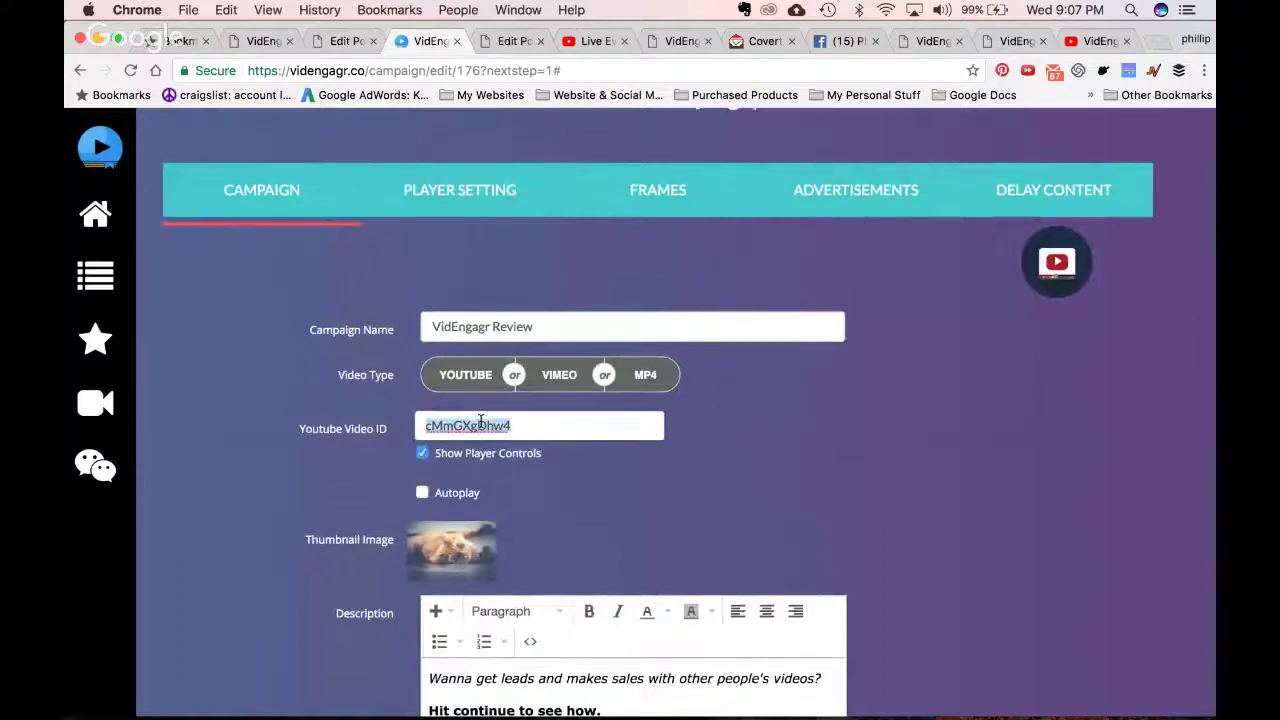
click(1097, 40)
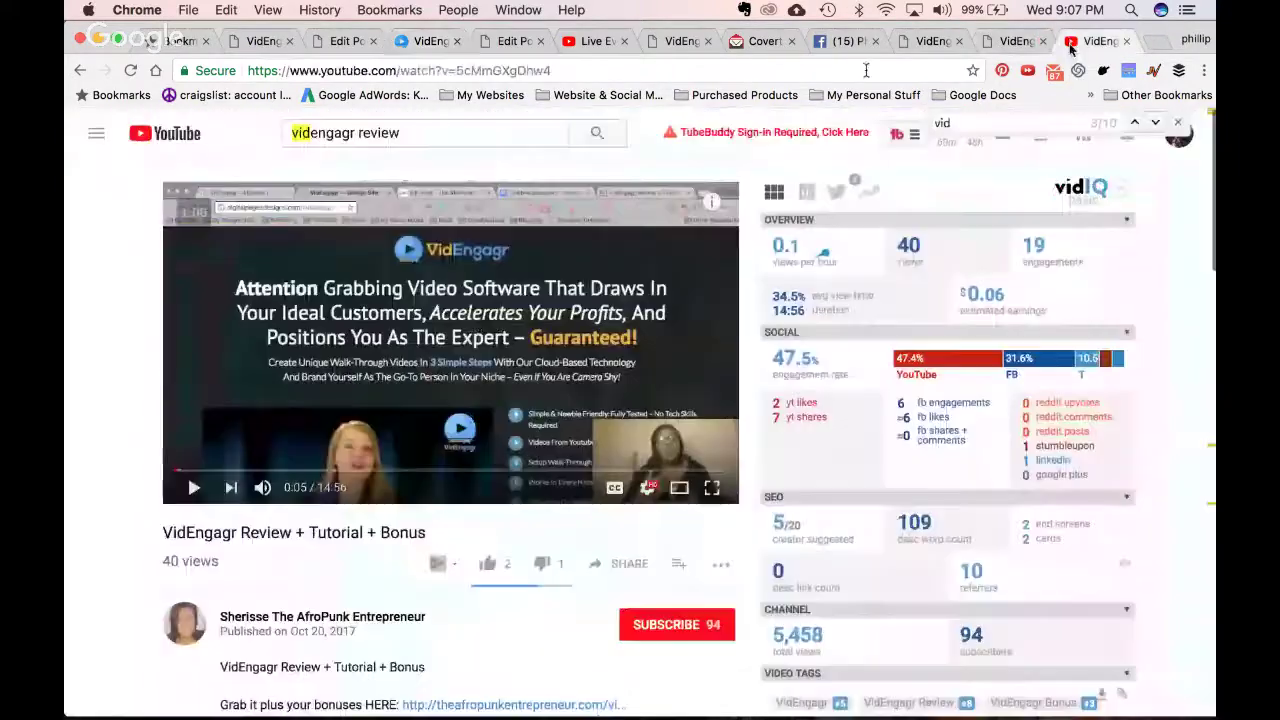
triple_click(556, 71)
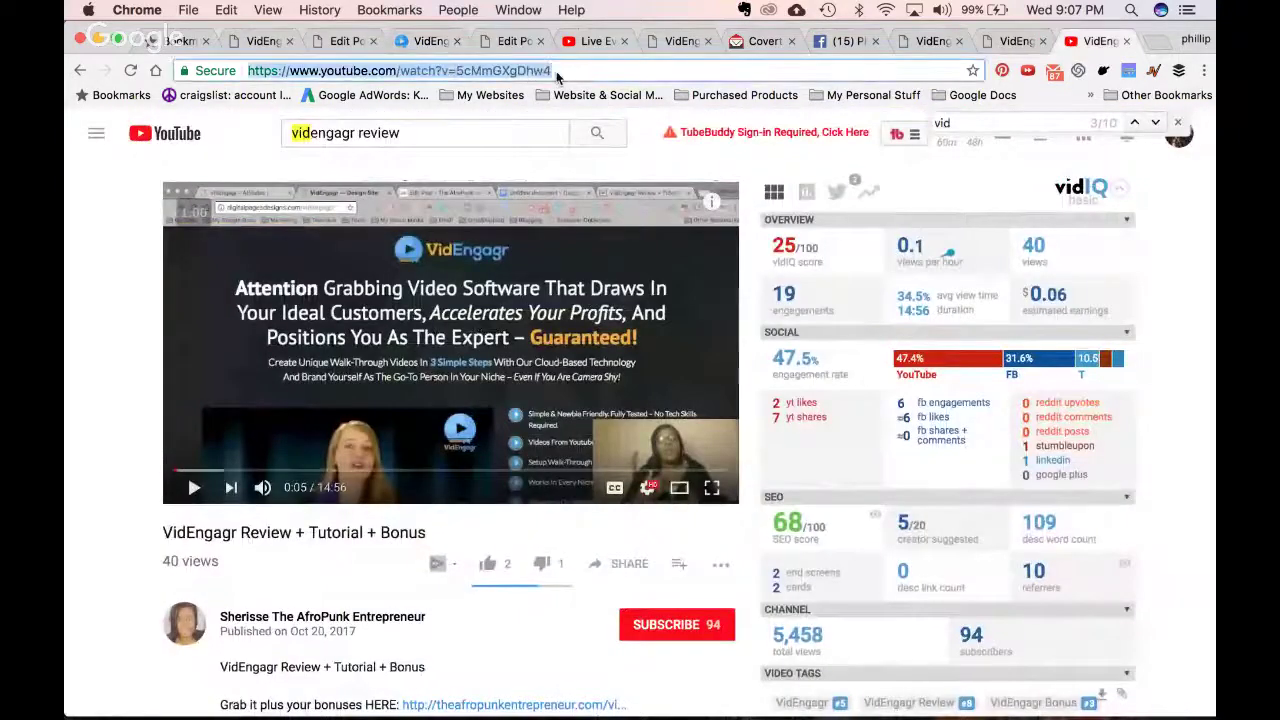
click(556, 71)
drag(566, 70, 224, 64)
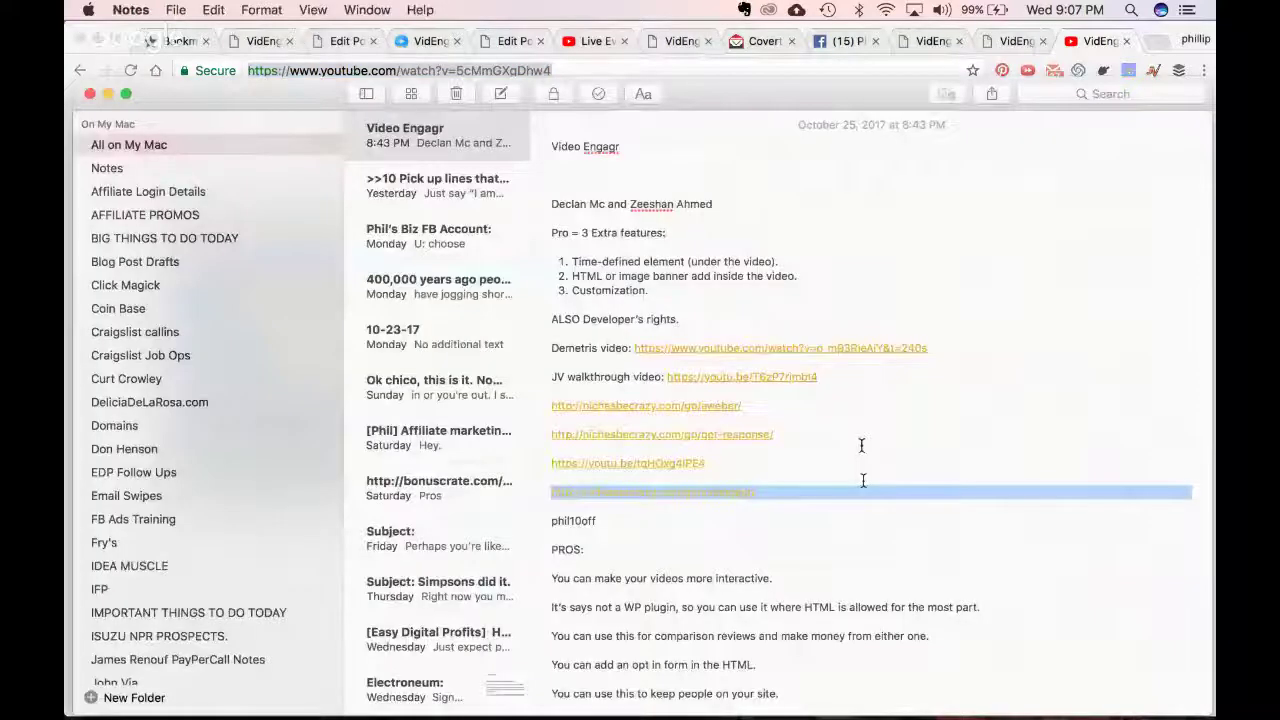
Copy the JV walkthrough video's ID from Notes and enter "T6zP7rjmbI4" as the campaign's YouTube Video ID
key(super+Tab)
click(871, 398)
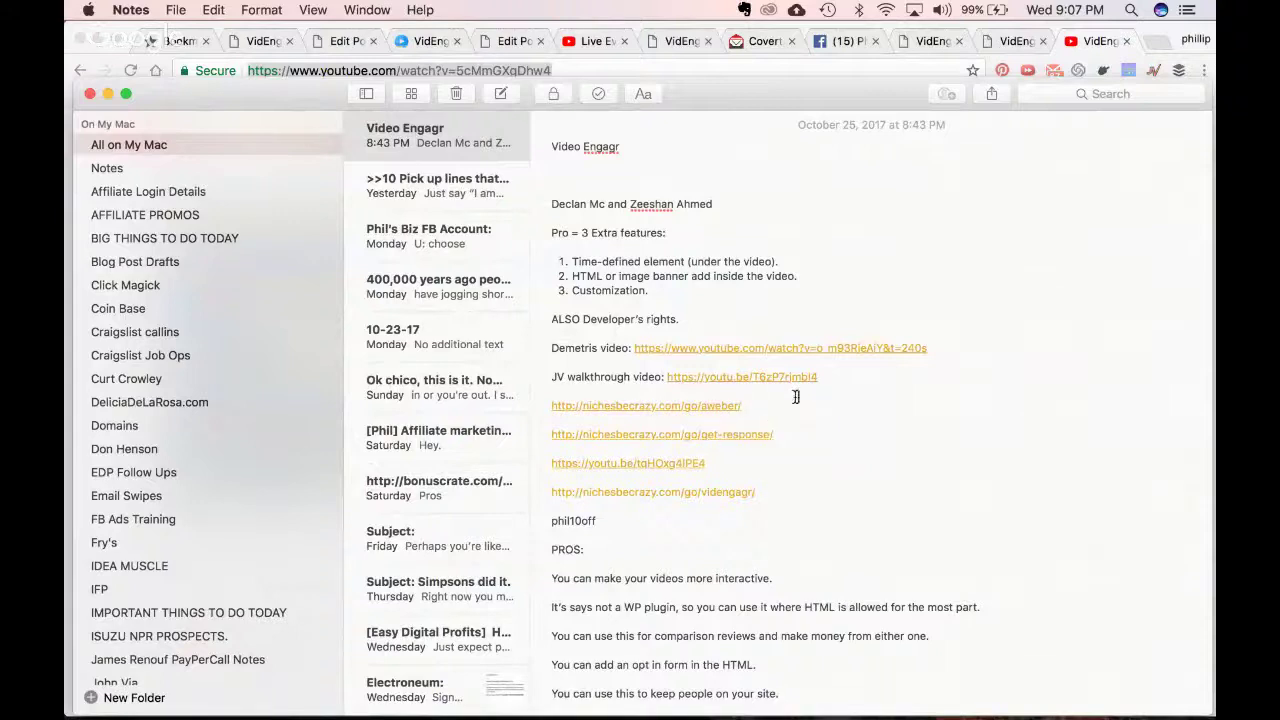
drag(828, 377, 752, 378)
key(super+Tab)
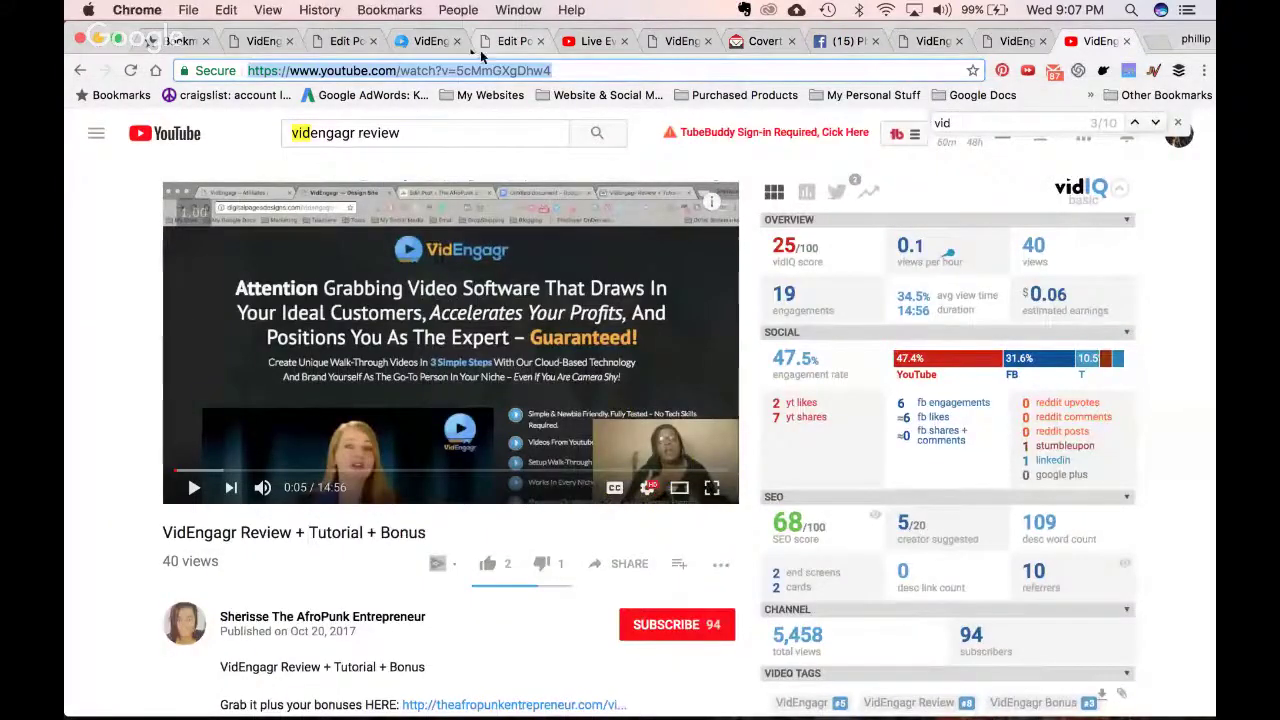
click(430, 41)
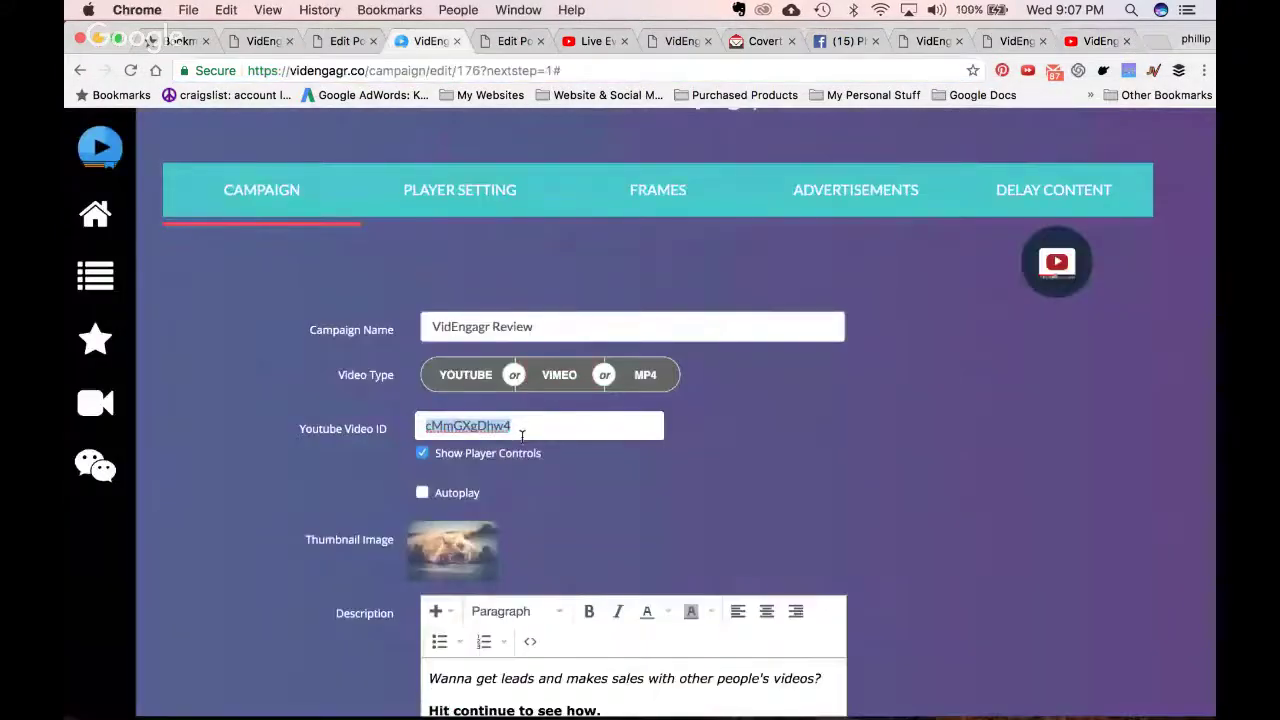
key(BackSpace)
text(T6zP7rimbl4)
Open the campaign preview with the JV walkthrough video's ID
scroll(559, 486, down, 5)
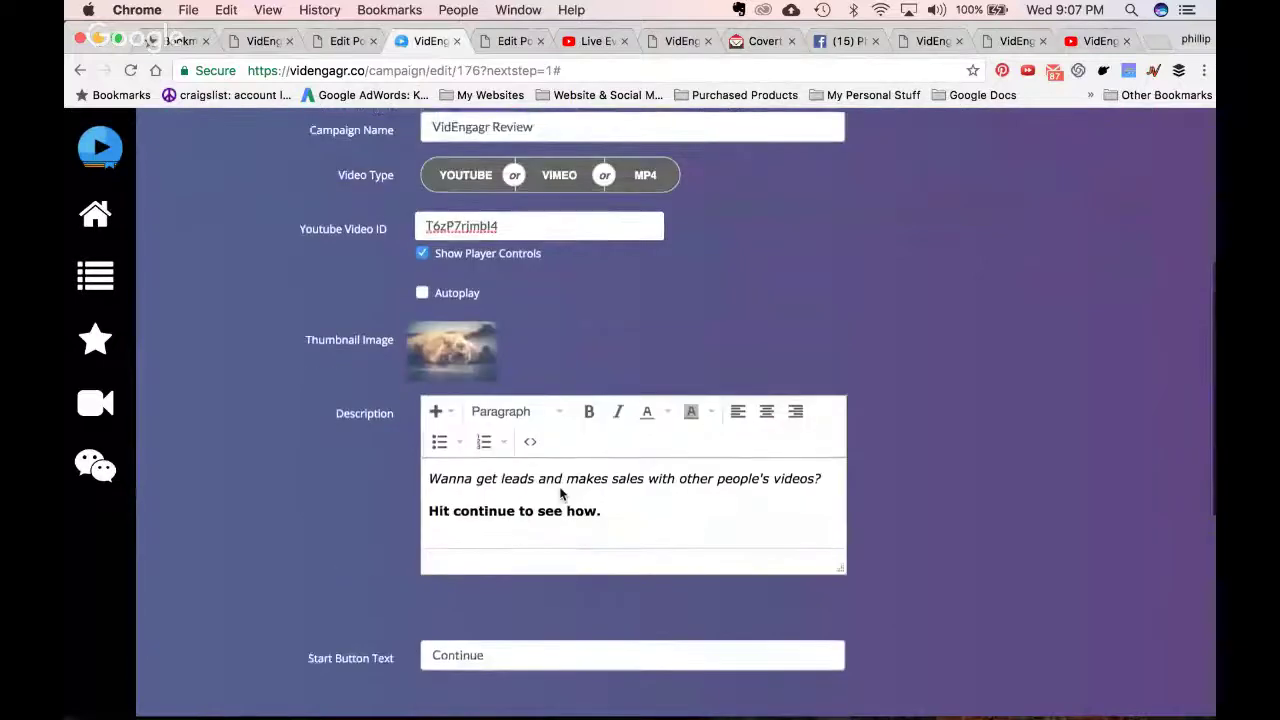
scroll(559, 486, down, 2)
click(738, 535)
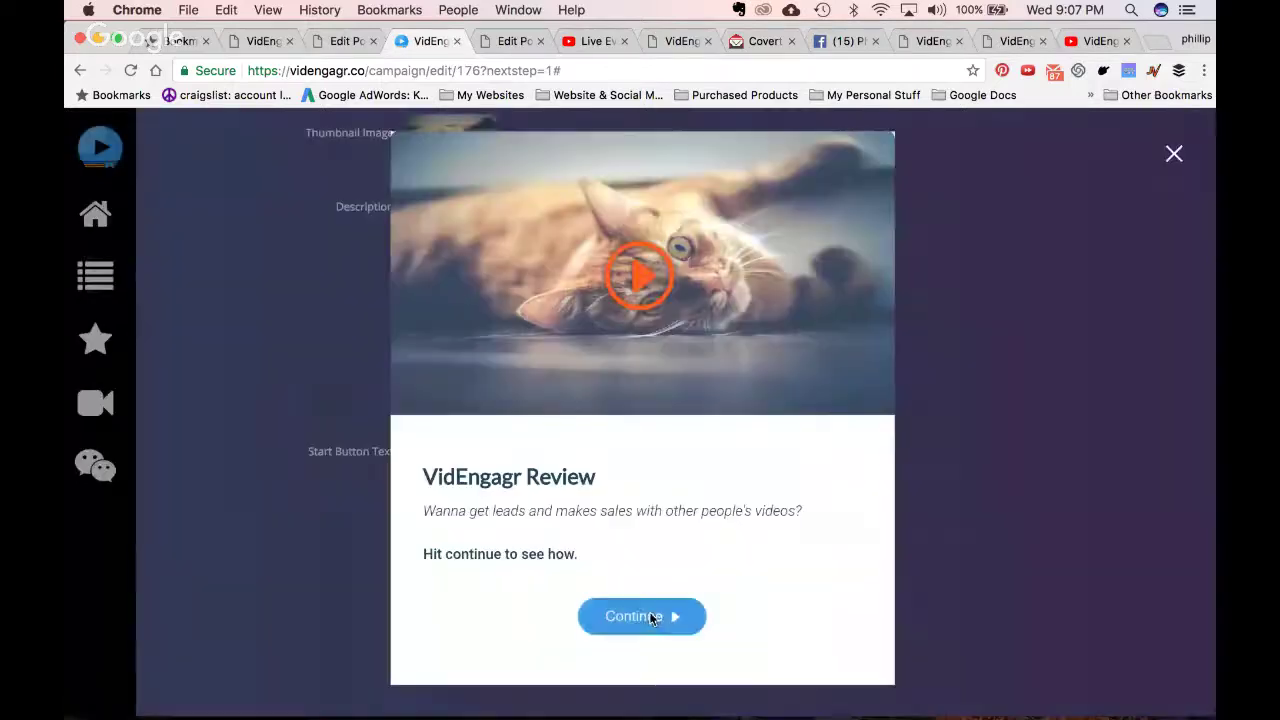
Start the campaign preview's video from its intro screen, test pausing and resuming playback, and close the preview
click(649, 614)
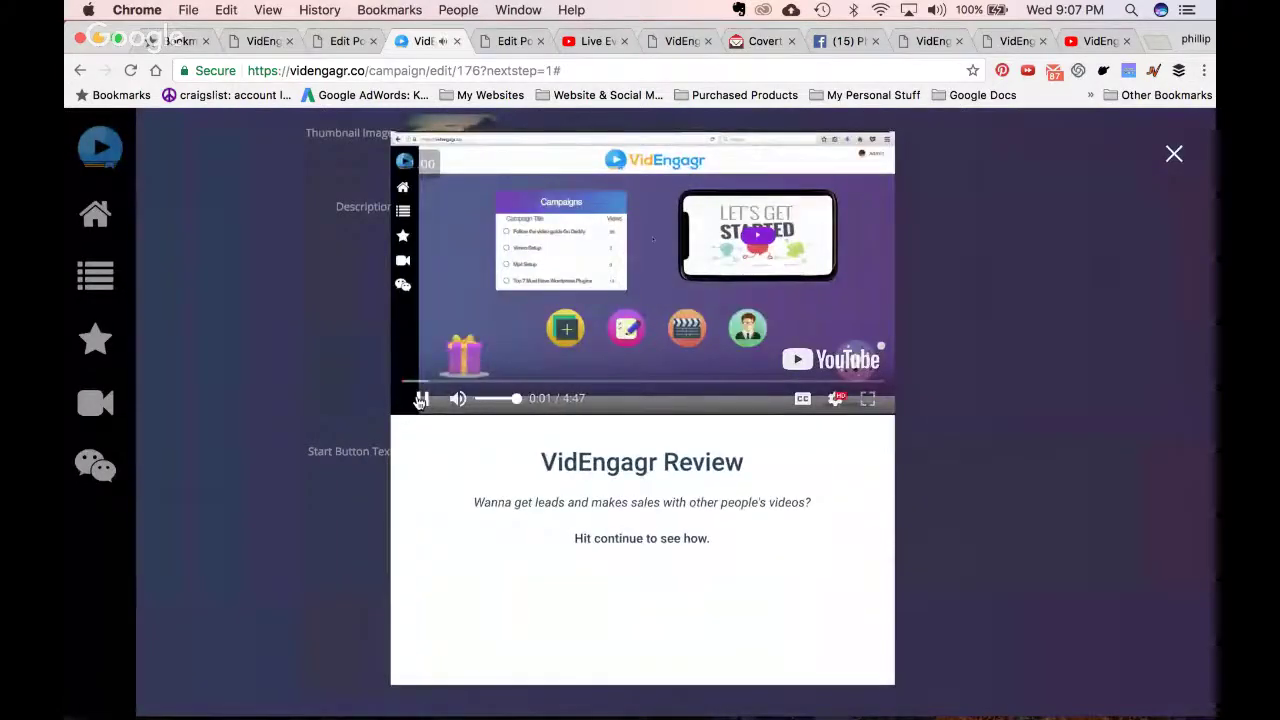
click(419, 399)
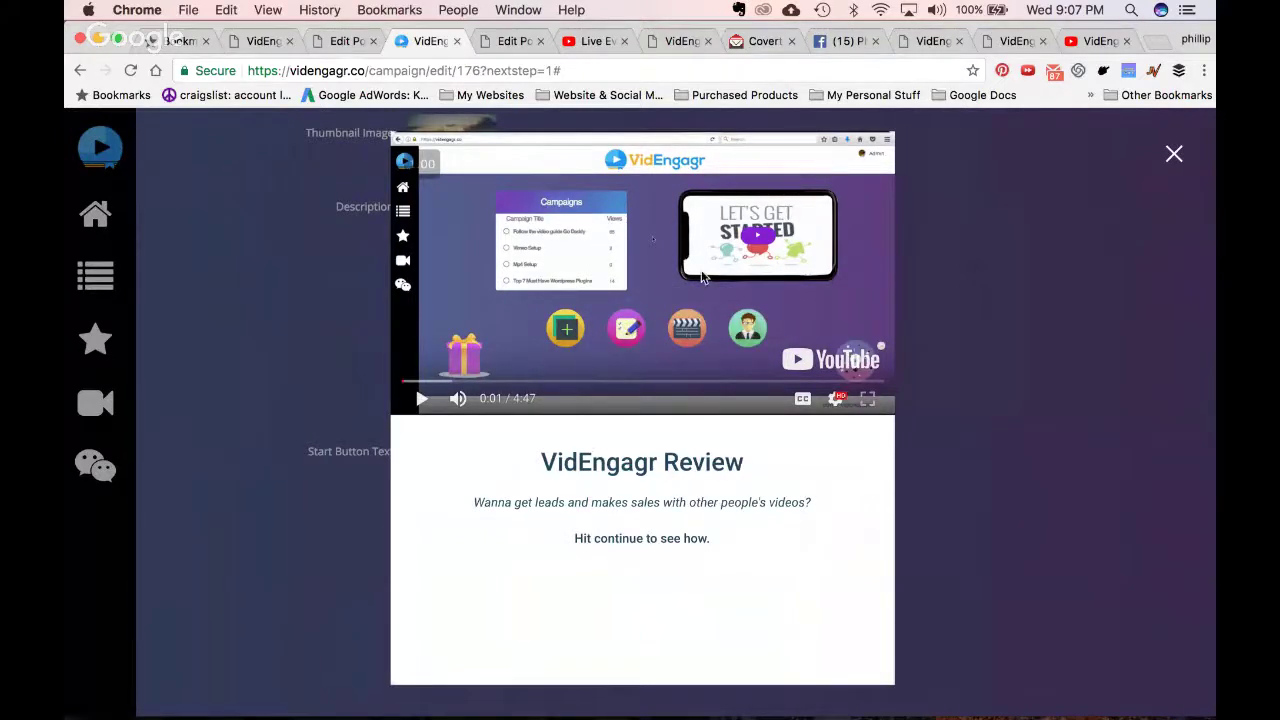
click(658, 271)
click(658, 271)
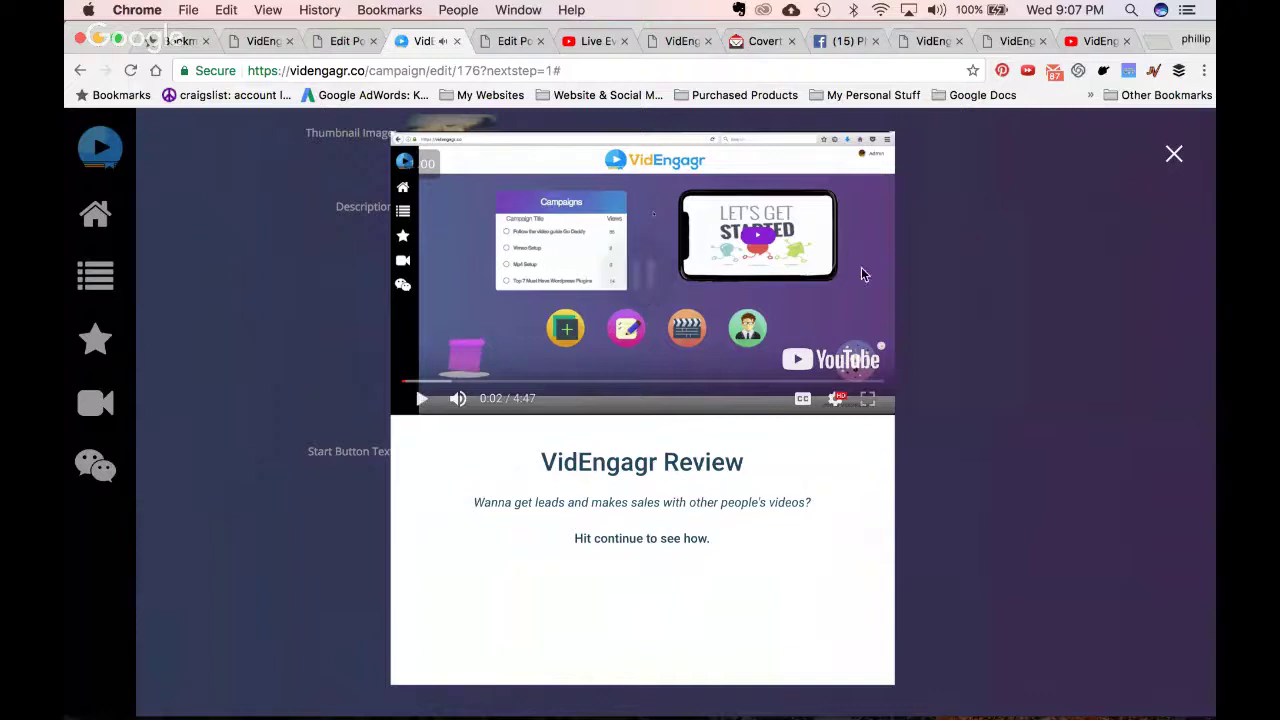
click(759, 347)
click(726, 326)
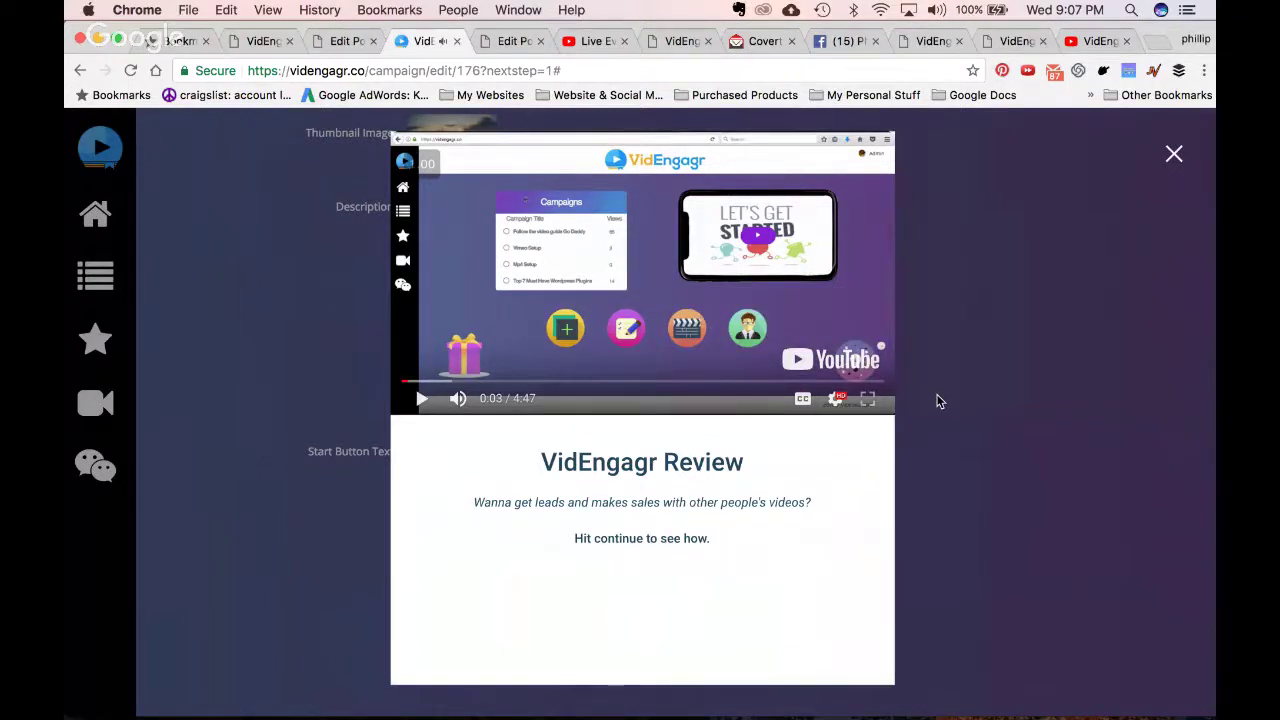
click(1172, 156)
Publish the campaign, then reopen the VidEngagr Review campaign for editing at its frame settings
click(631, 549)
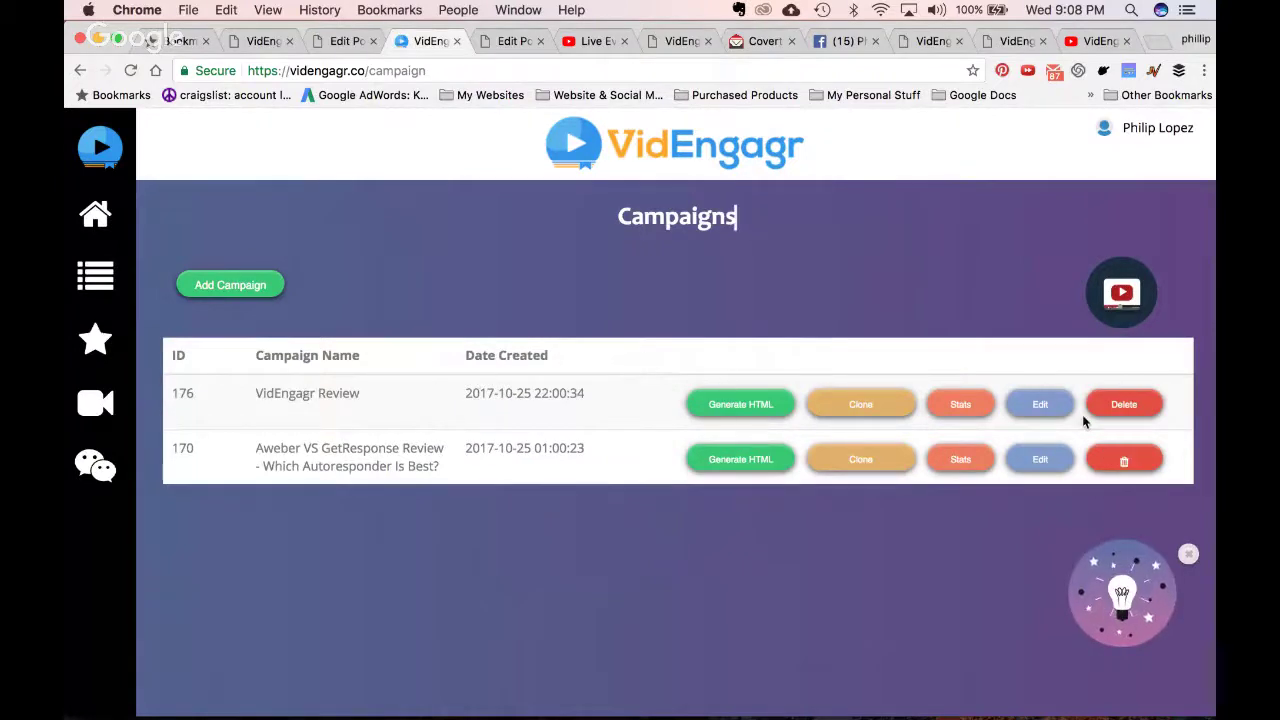
click(1034, 410)
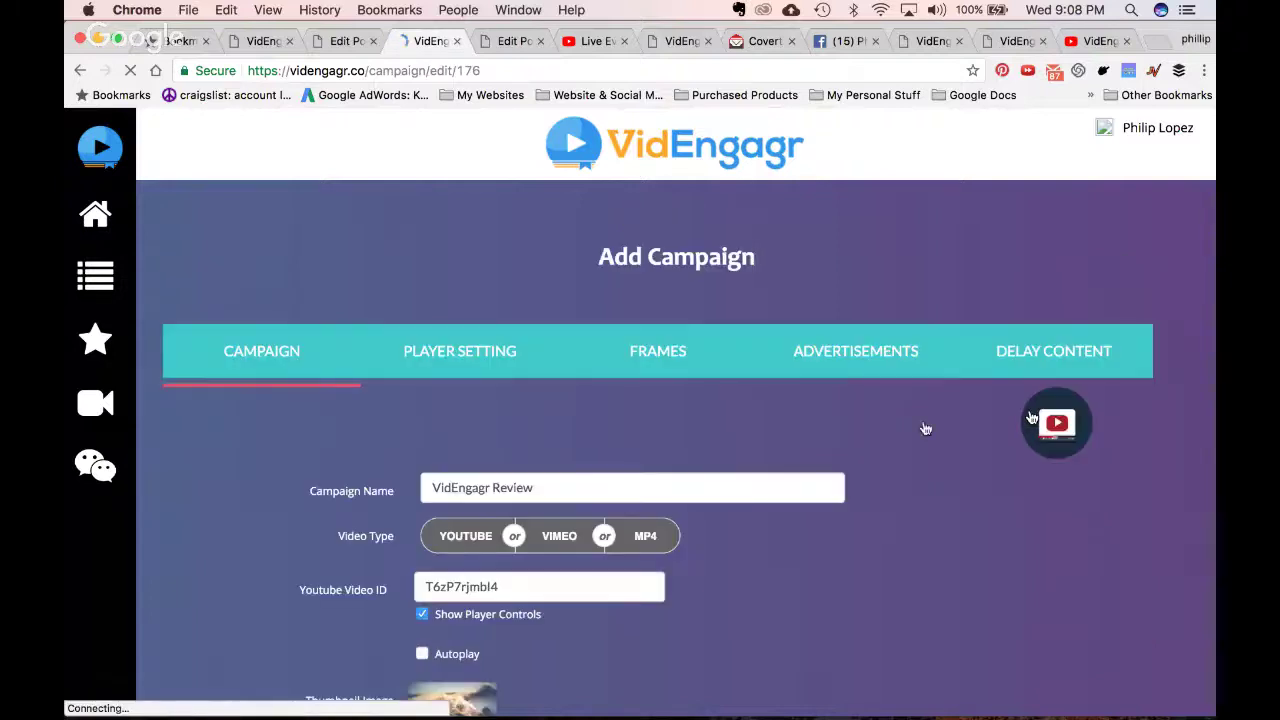
scroll(688, 559, down, 5)
scroll(504, 228, up, 5)
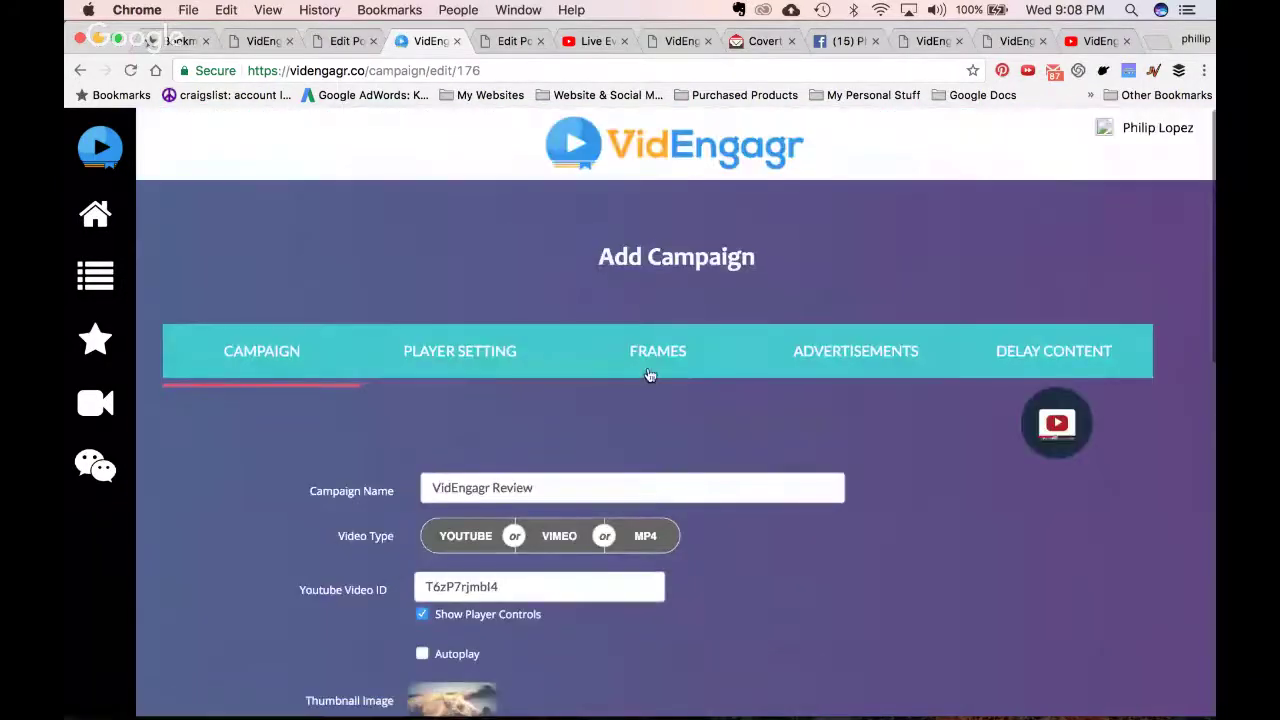
click(649, 370)
Title the new frame "frame 2"
scroll(674, 460, down, 1)
scroll(674, 456, down, 1)
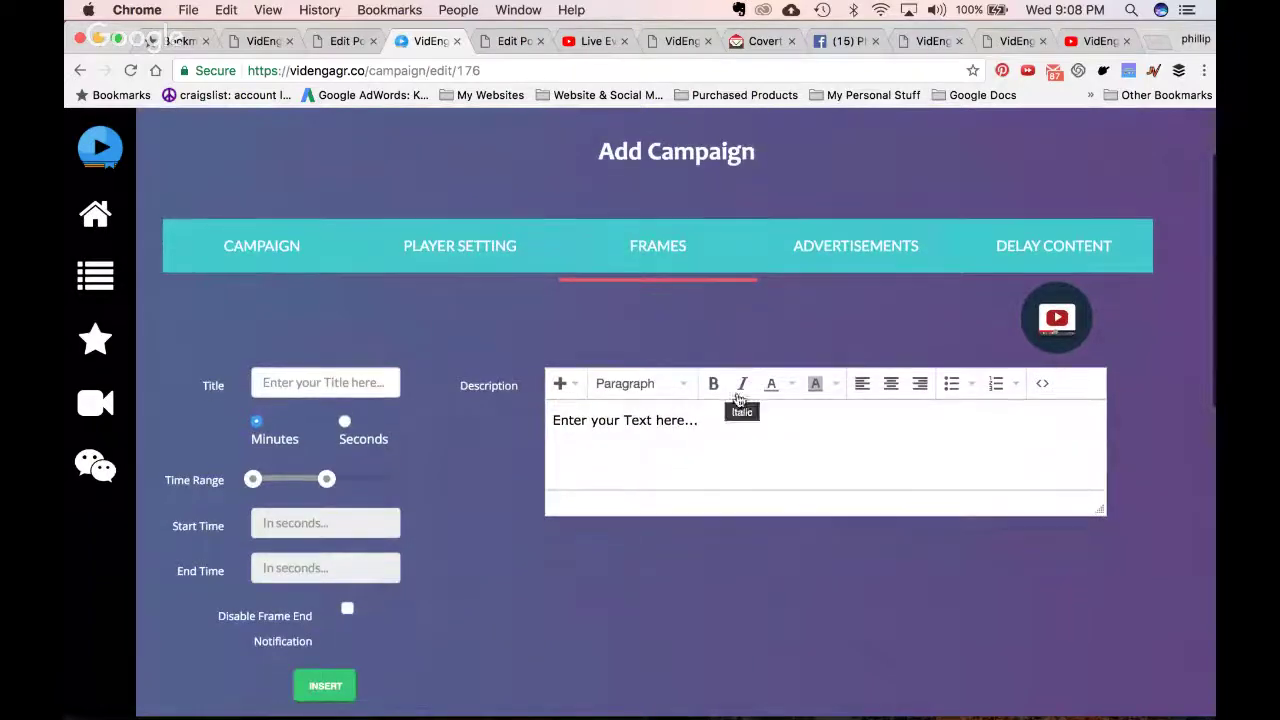
scroll(708, 465, down, 5)
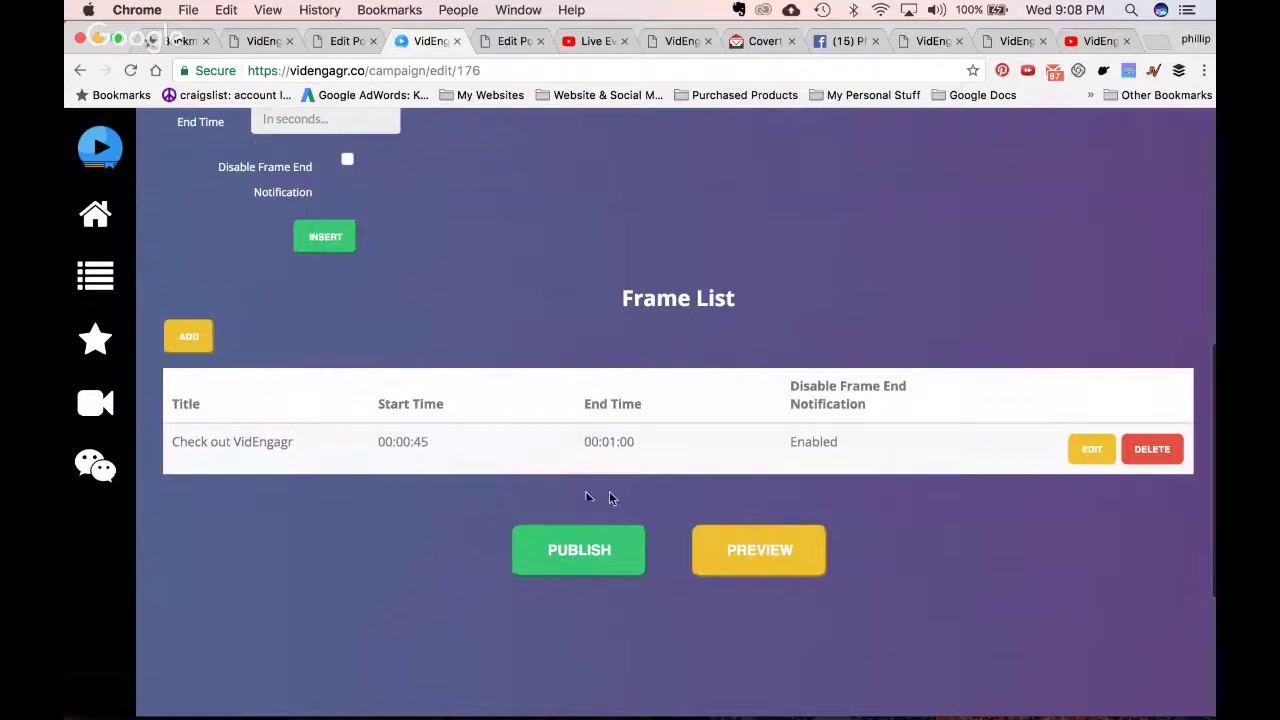
scroll(458, 477, up, 4)
click(312, 345)
scroll(394, 477, down, 4)
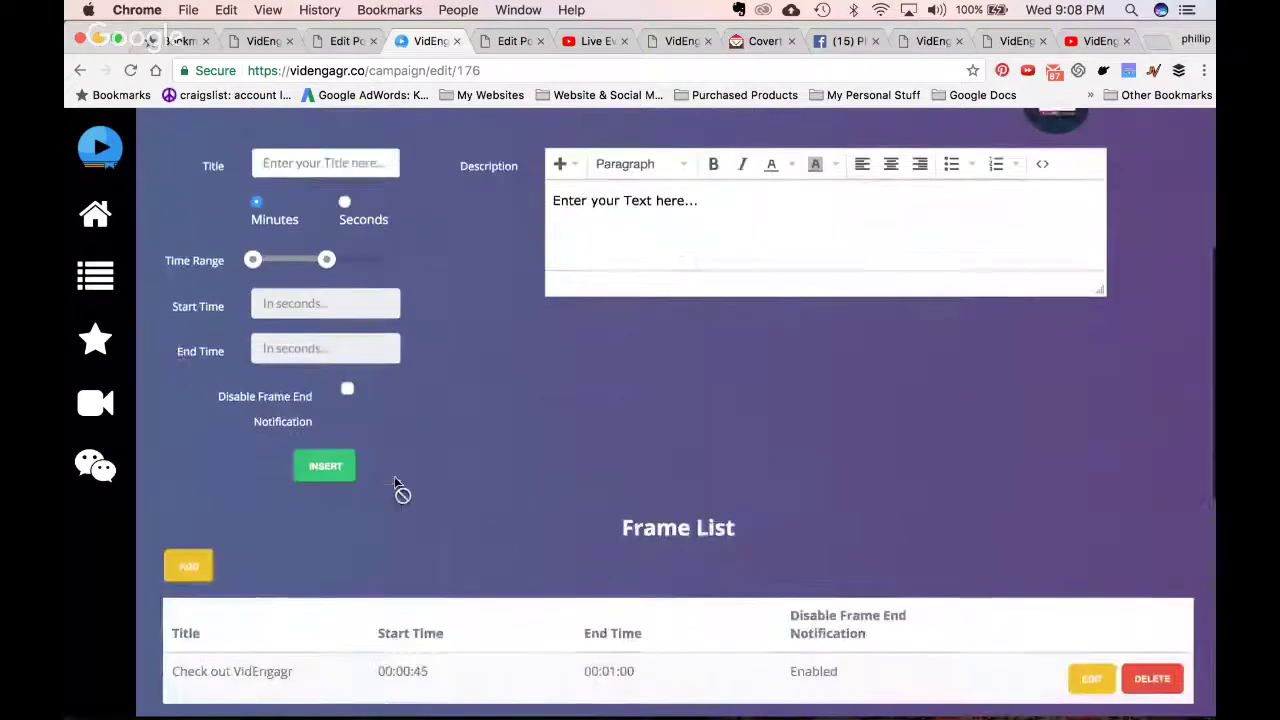
scroll(394, 481, up, 3)
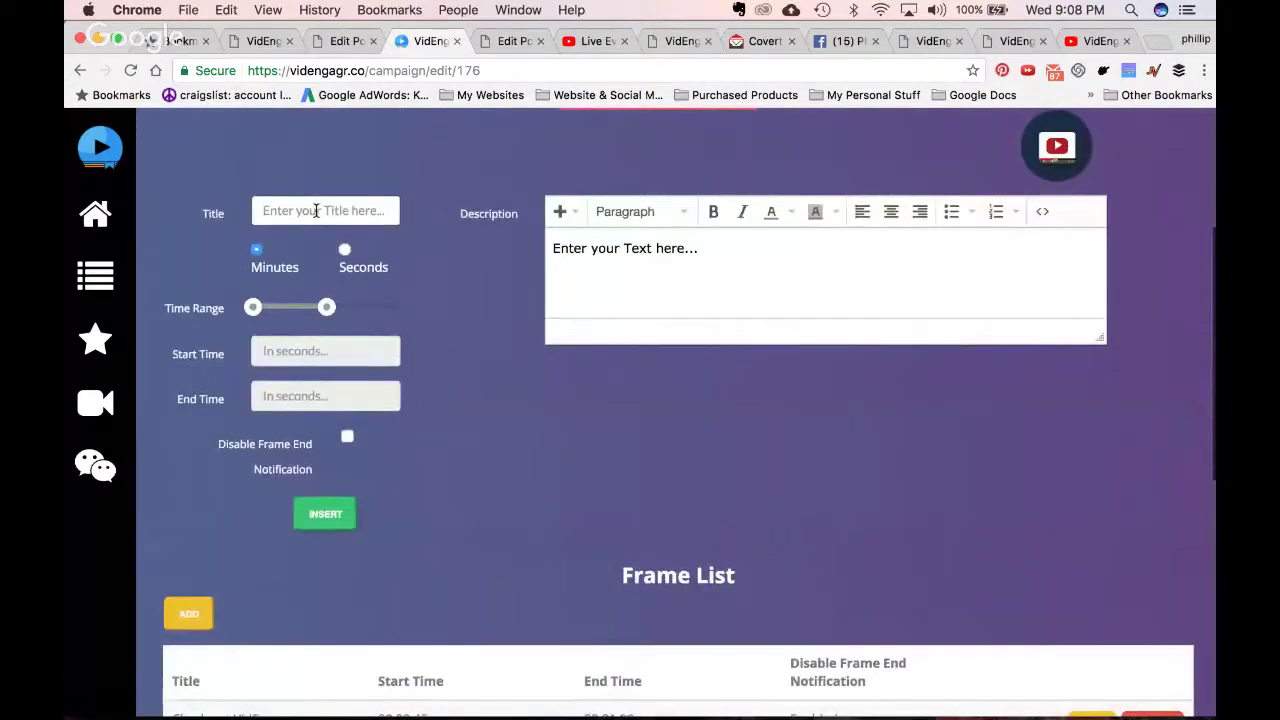
text(frame 2)
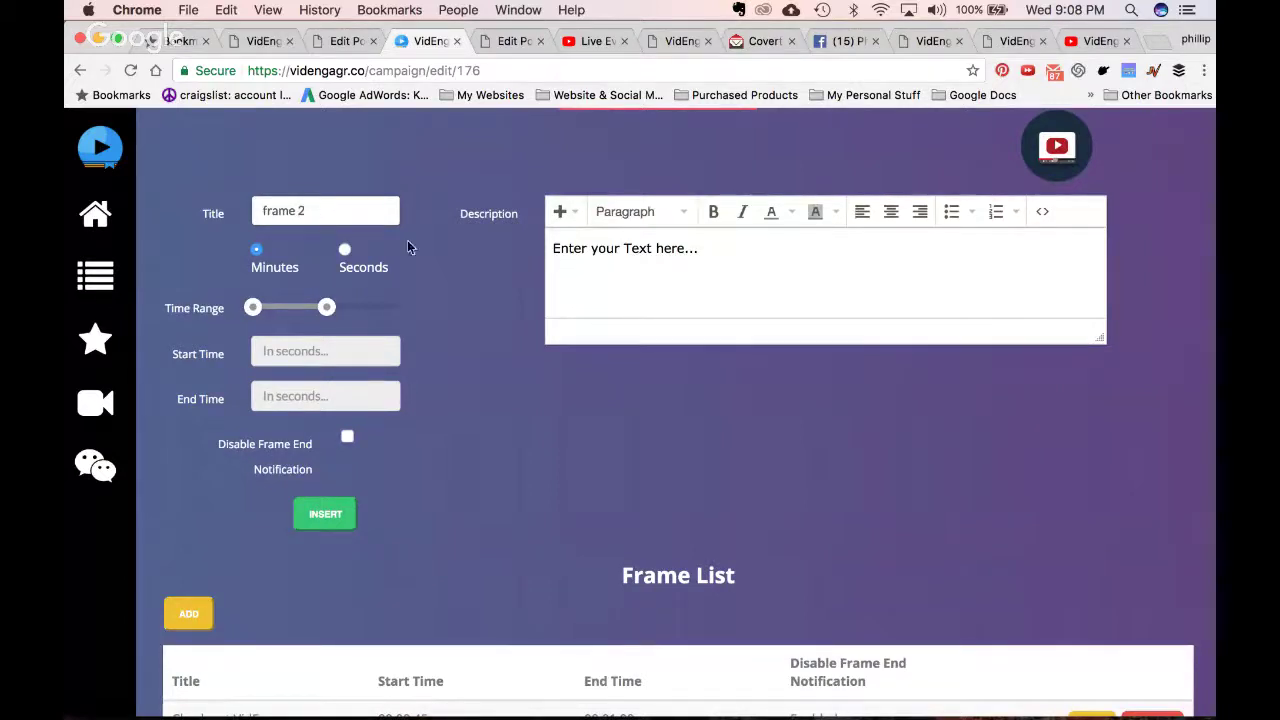
Switch to Notes, copy the nichesbecrazy.com/go/videngagr/ link from the Video Engagr note, and return to the frame description in Chrome
scroll(700, 366, down, 1)
click(623, 201)
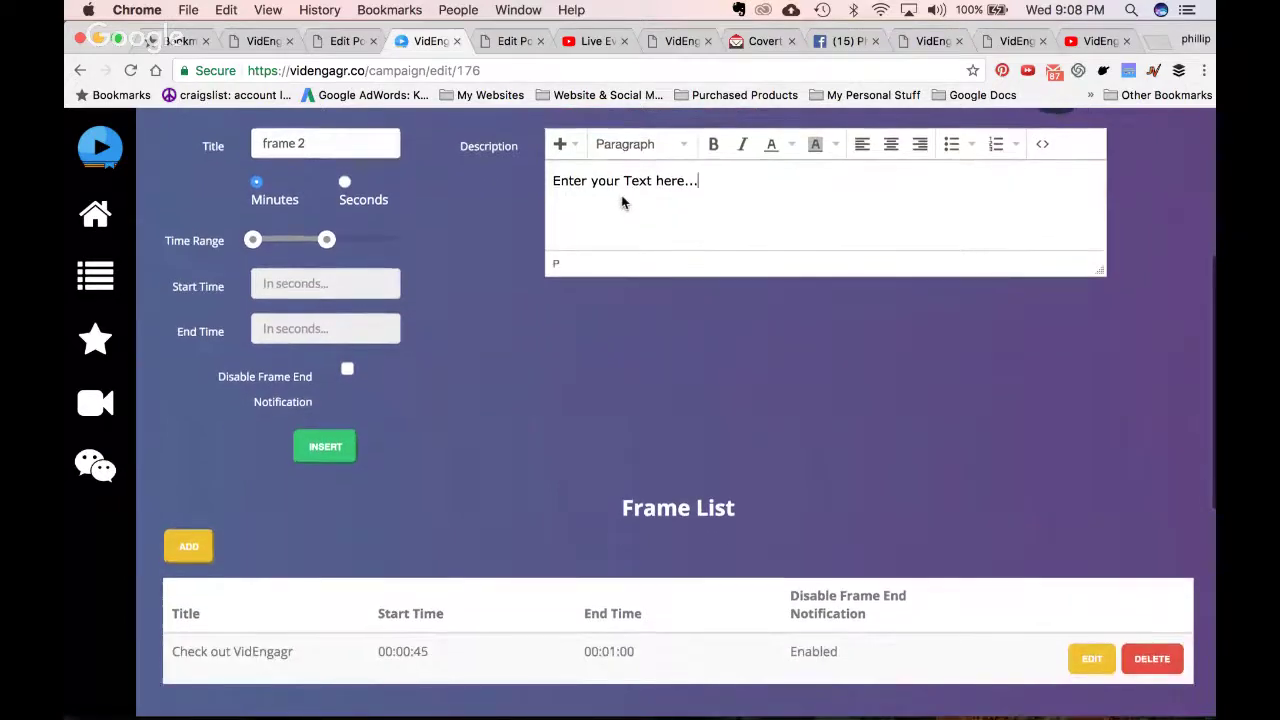
key(super+Tab)
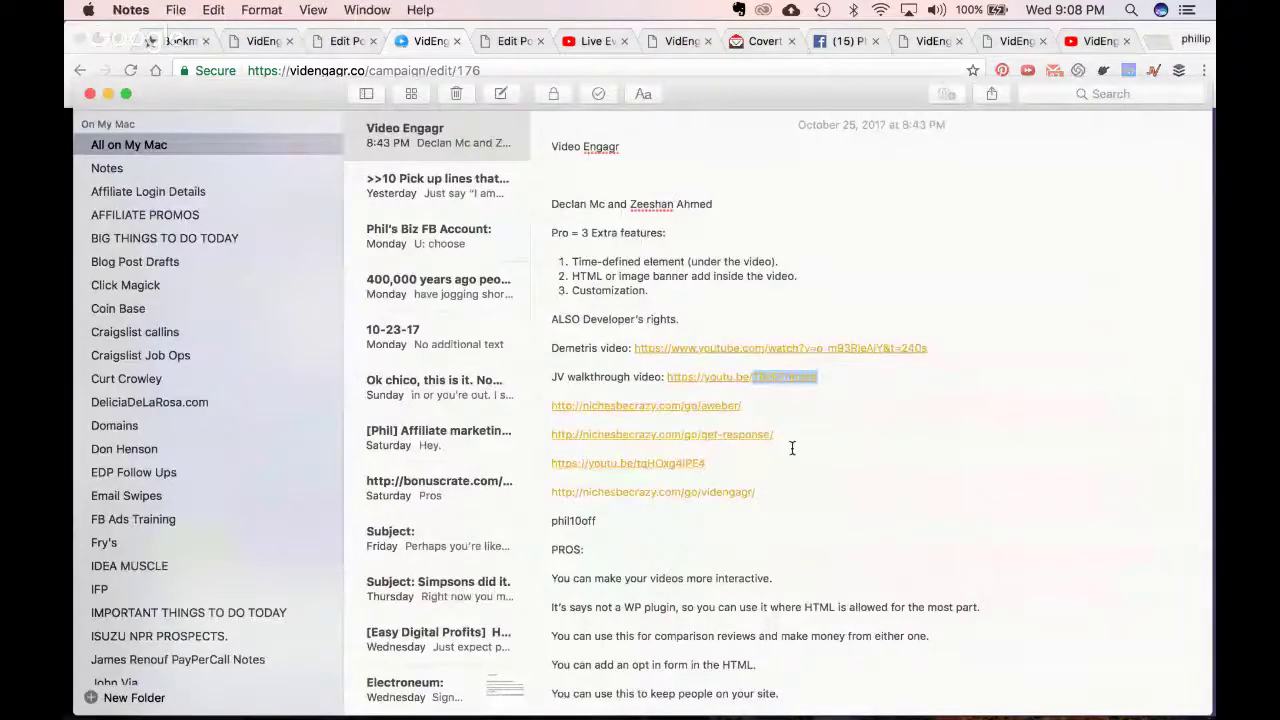
triple_click(775, 492)
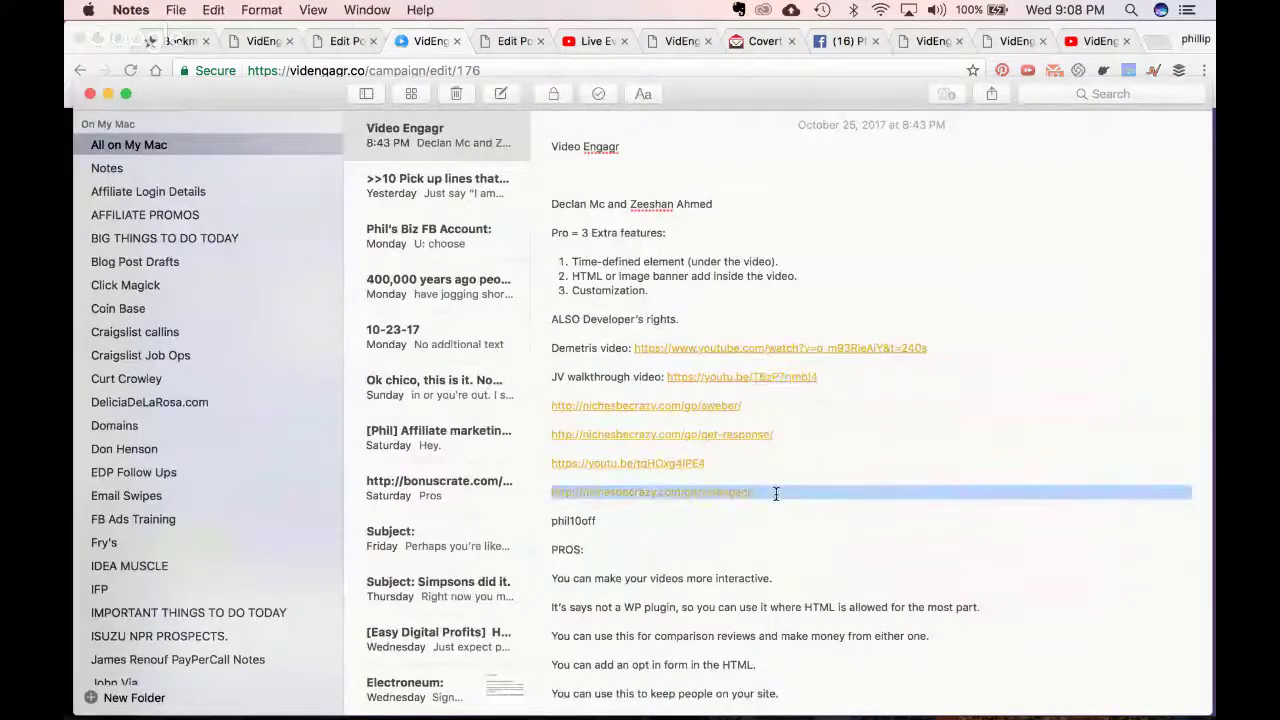
key(super+Tab)
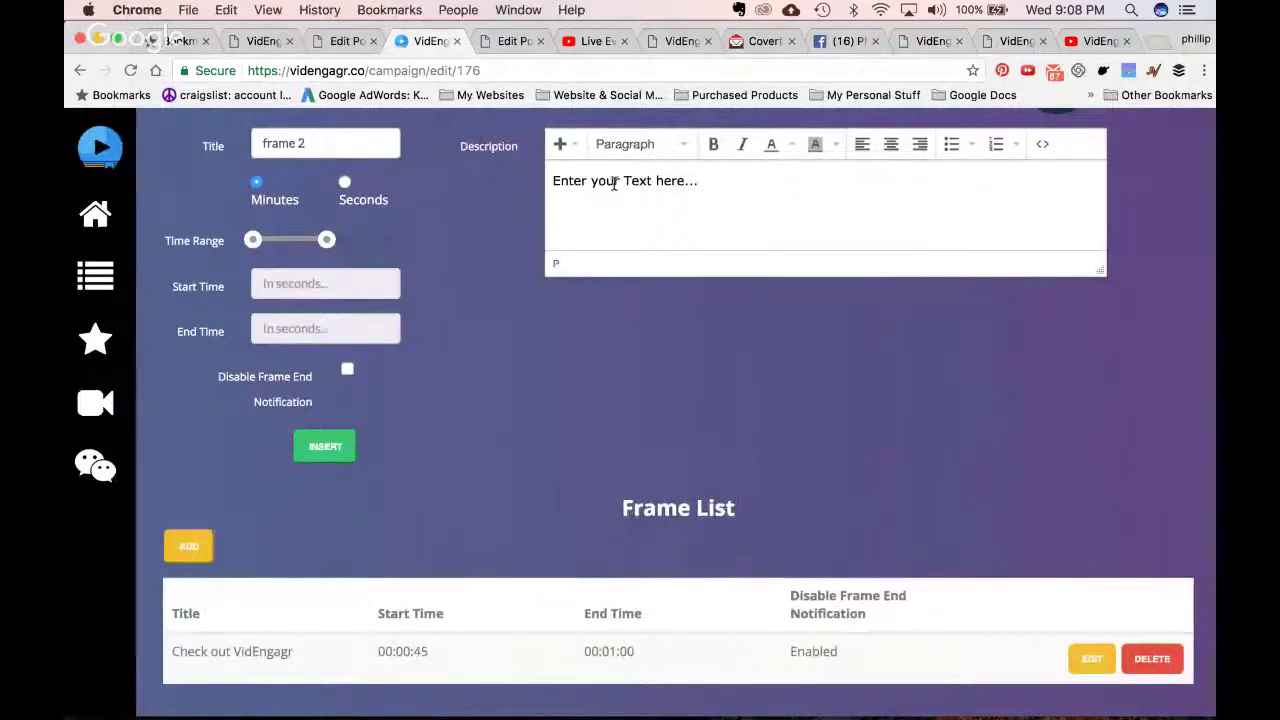
click(561, 145)
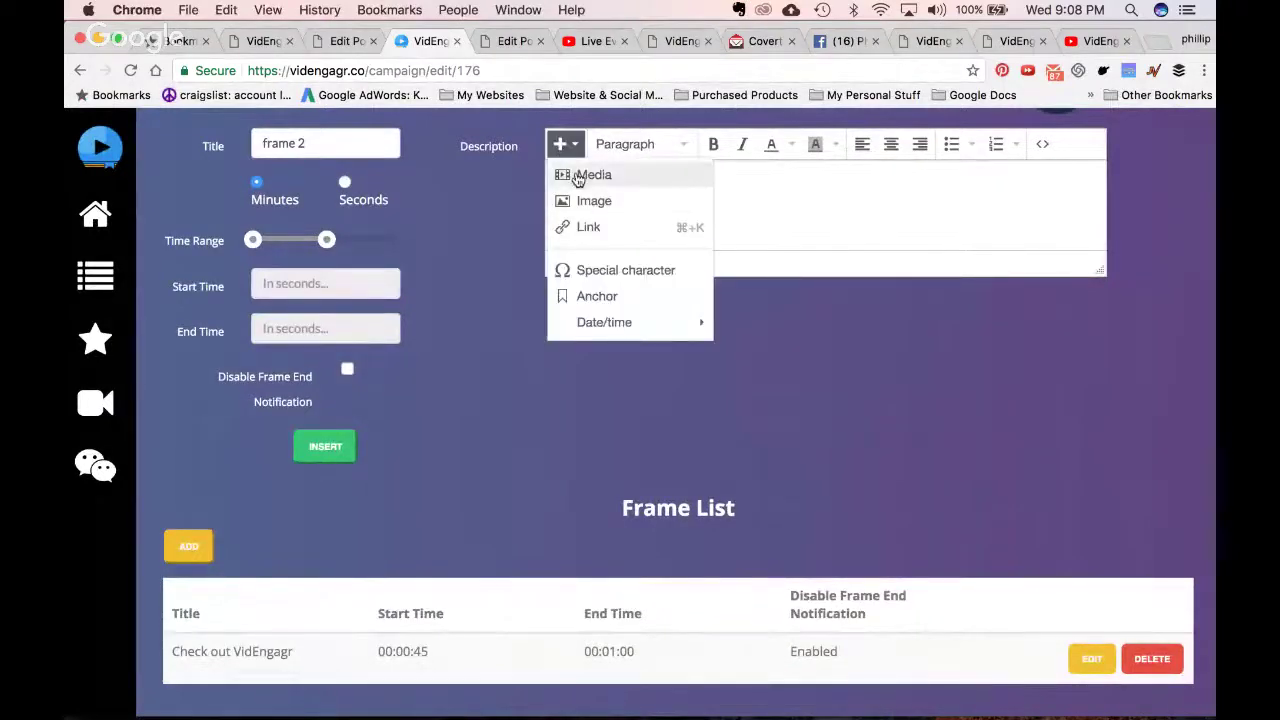
click(590, 175)
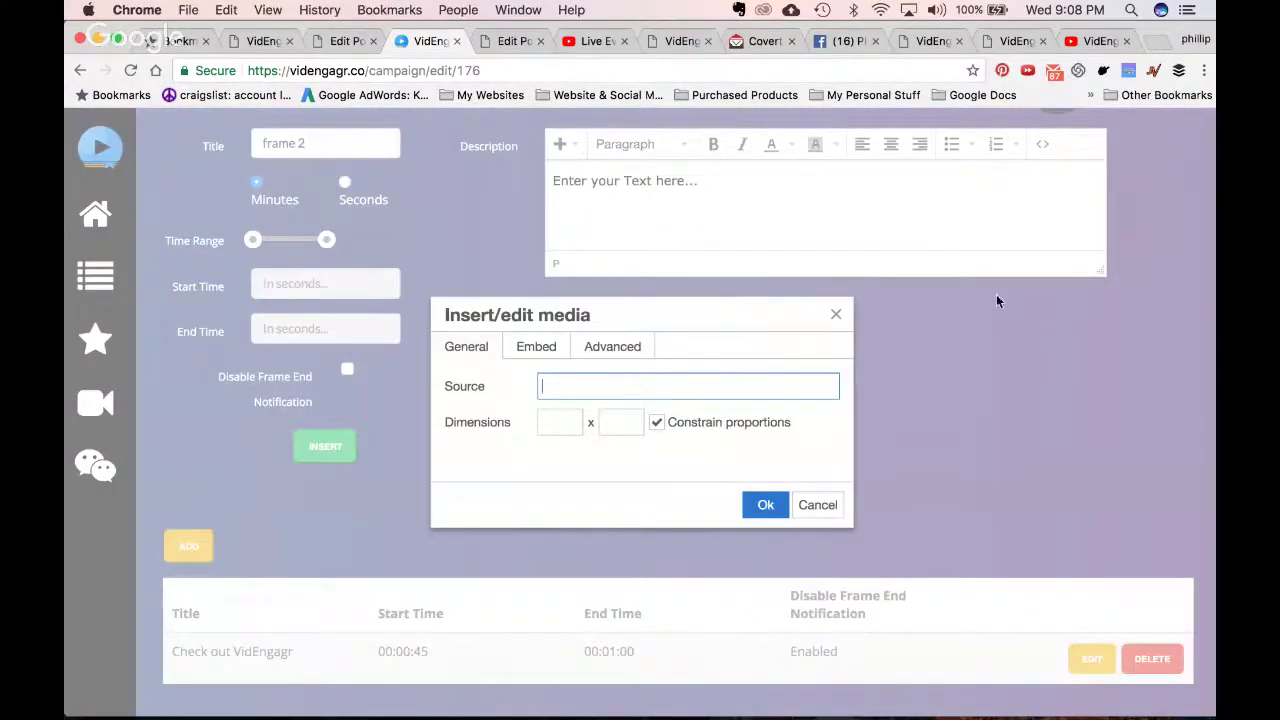
click(836, 316)
Search Google Images for "money" in a new browser tab and copy the link address of the first hundred-dollar bill image
click(1153, 40)
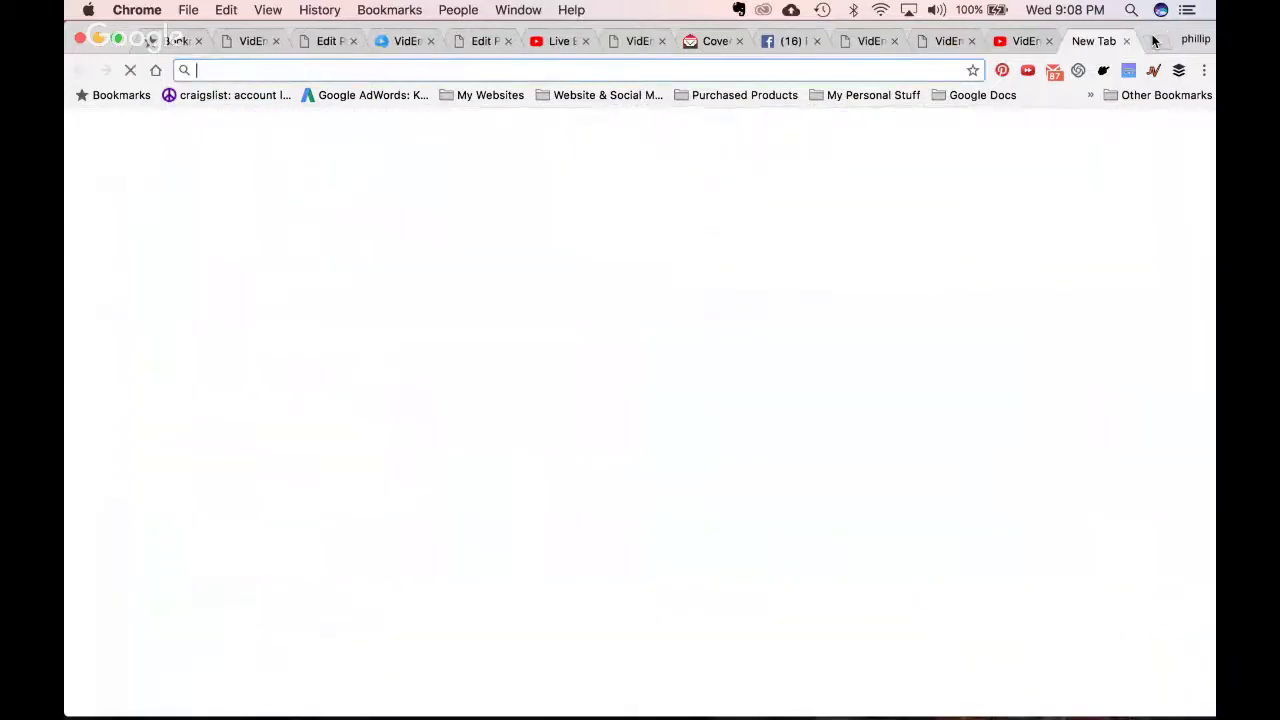
text(money)
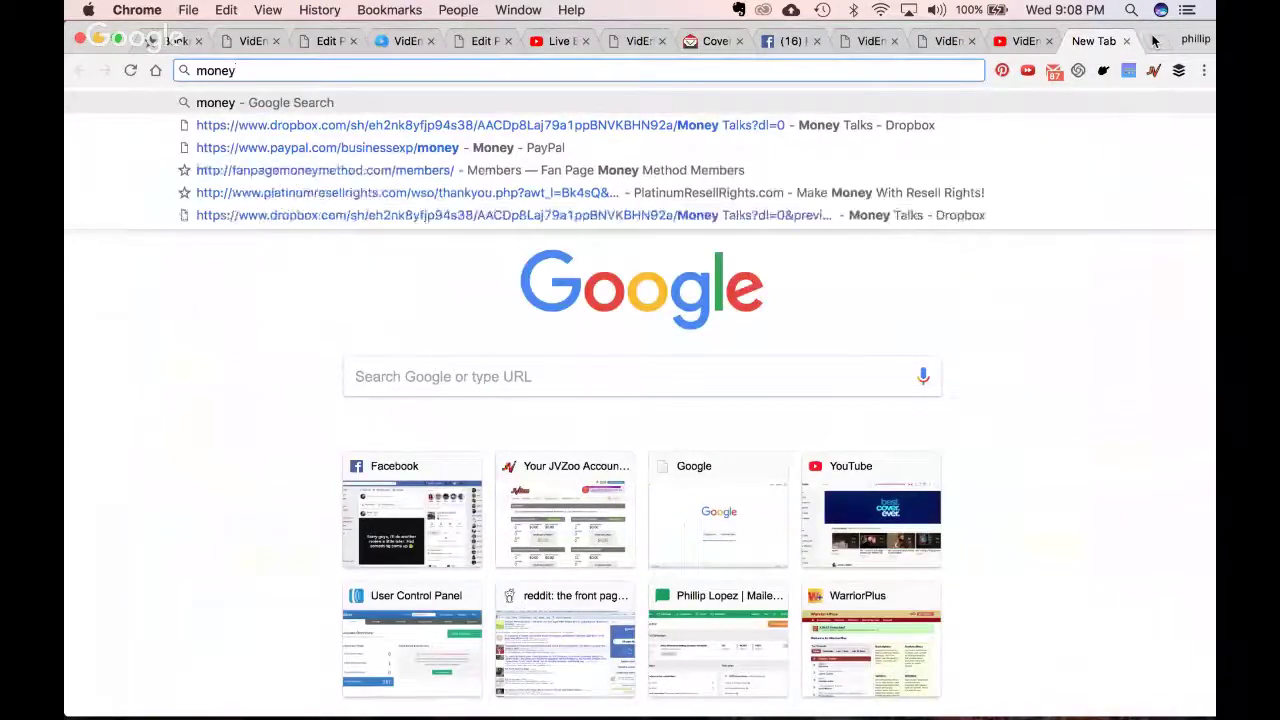
key(Return)
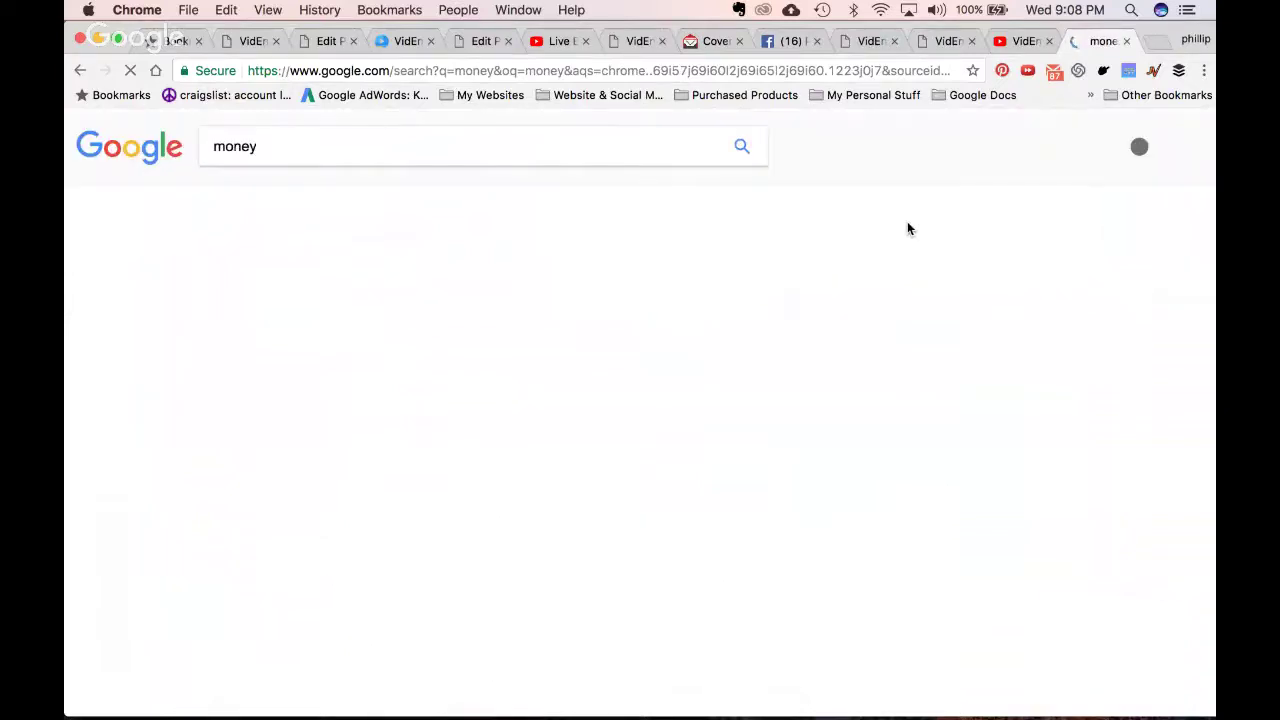
click(278, 200)
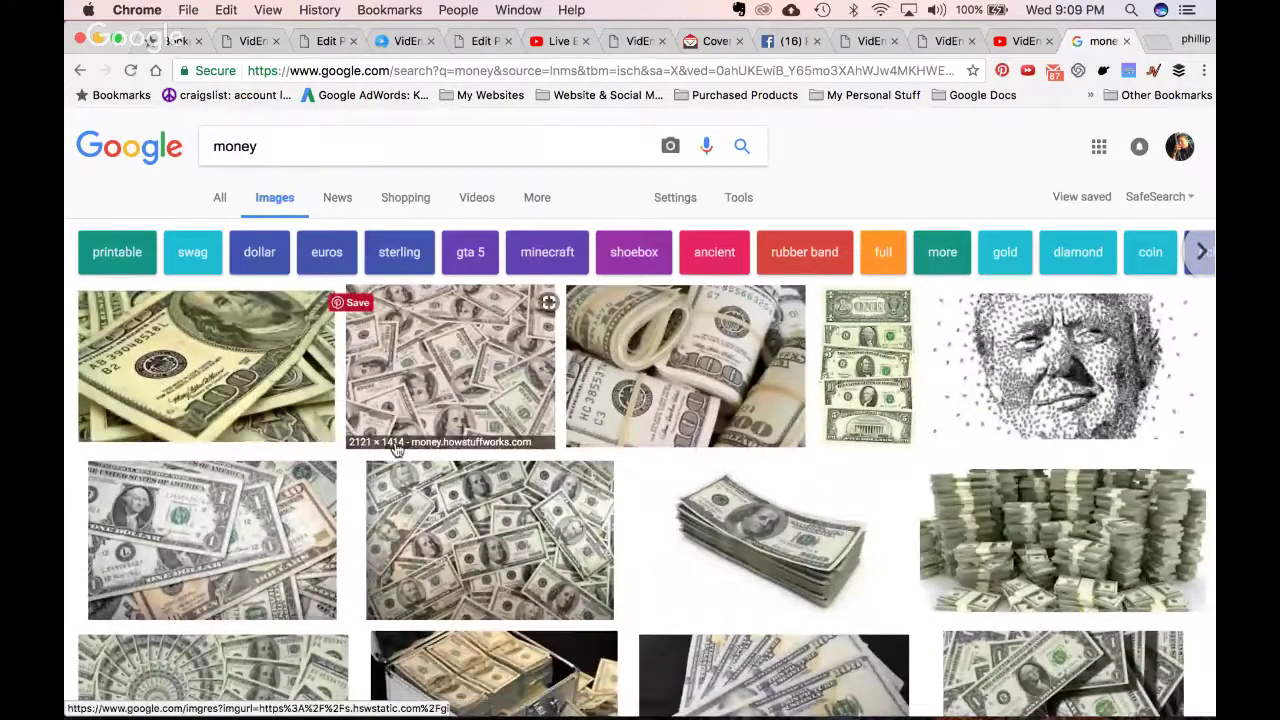
click(333, 390)
right_click(492, 460)
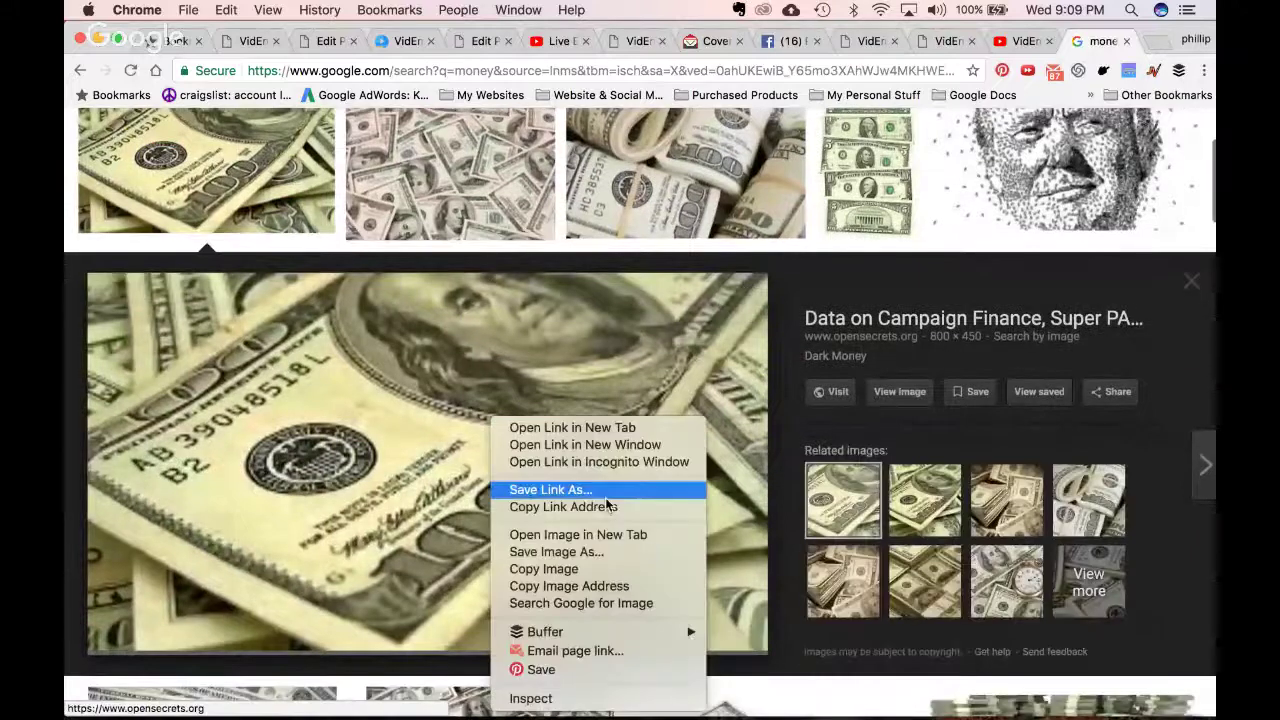
click(578, 507)
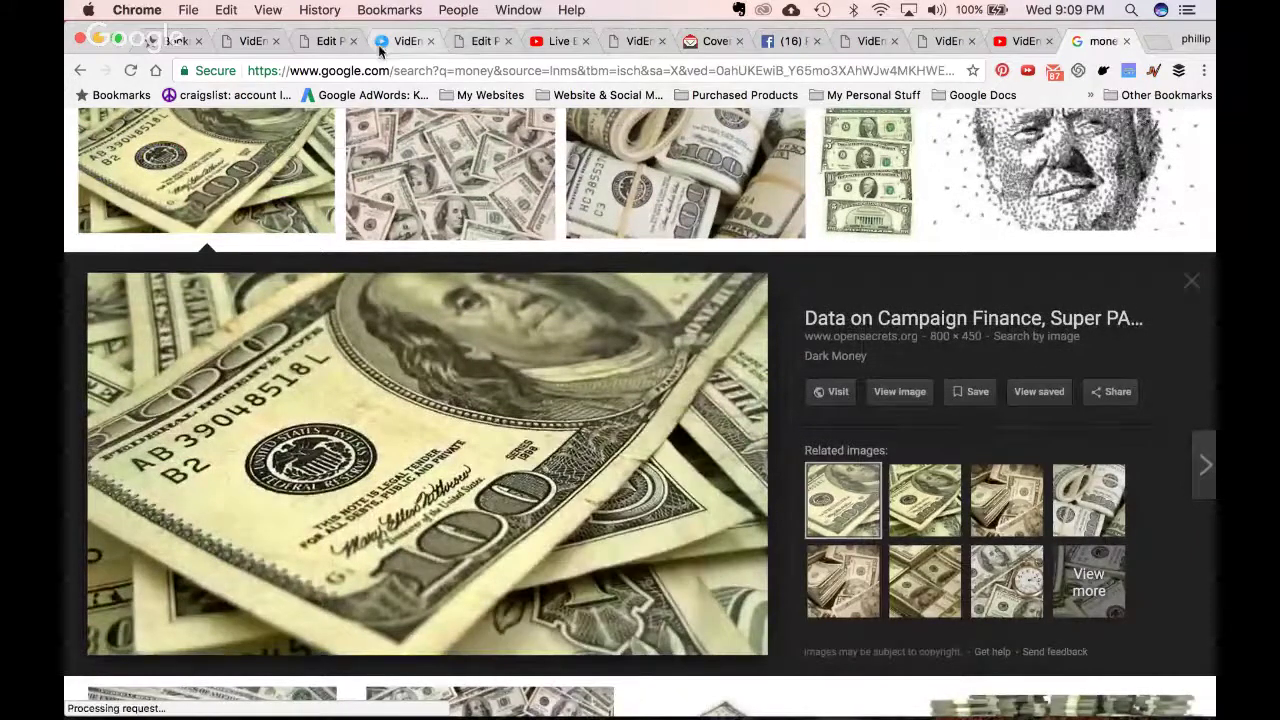
Try to insert an image into frame 2's description using the copied link as source and "VidEngagr" as image description
click(405, 40)
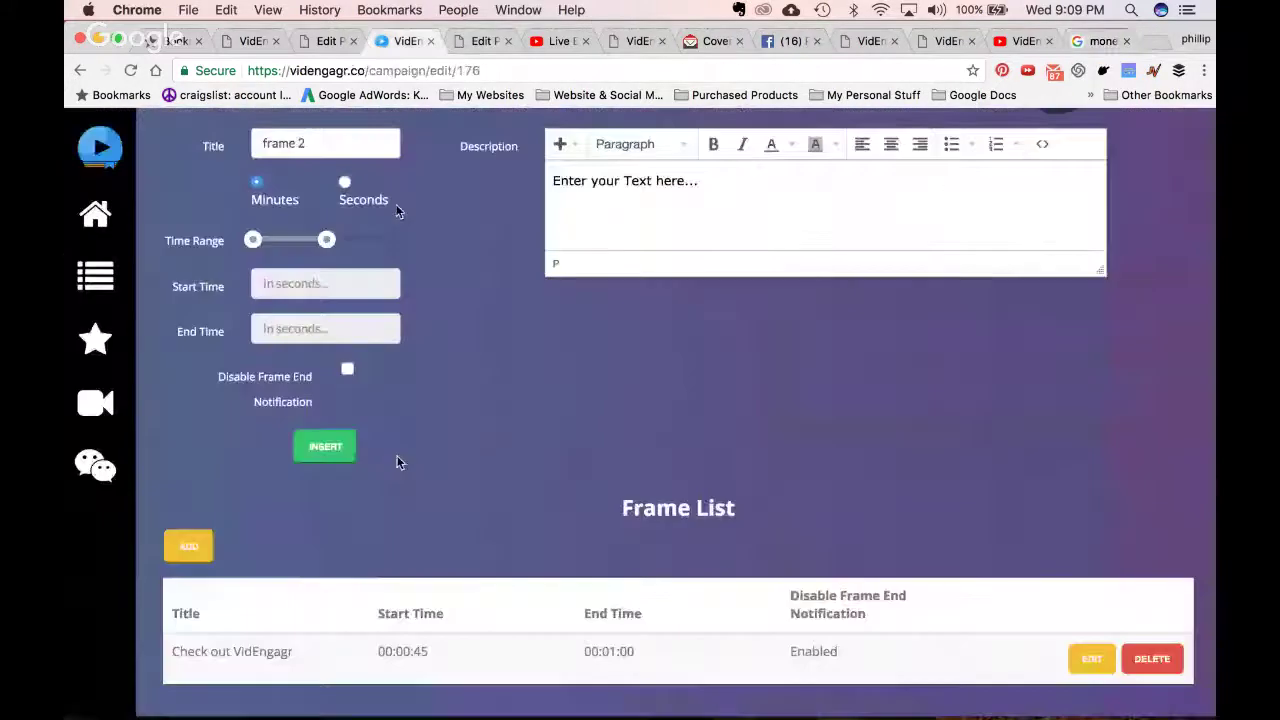
click(562, 144)
click(593, 203)
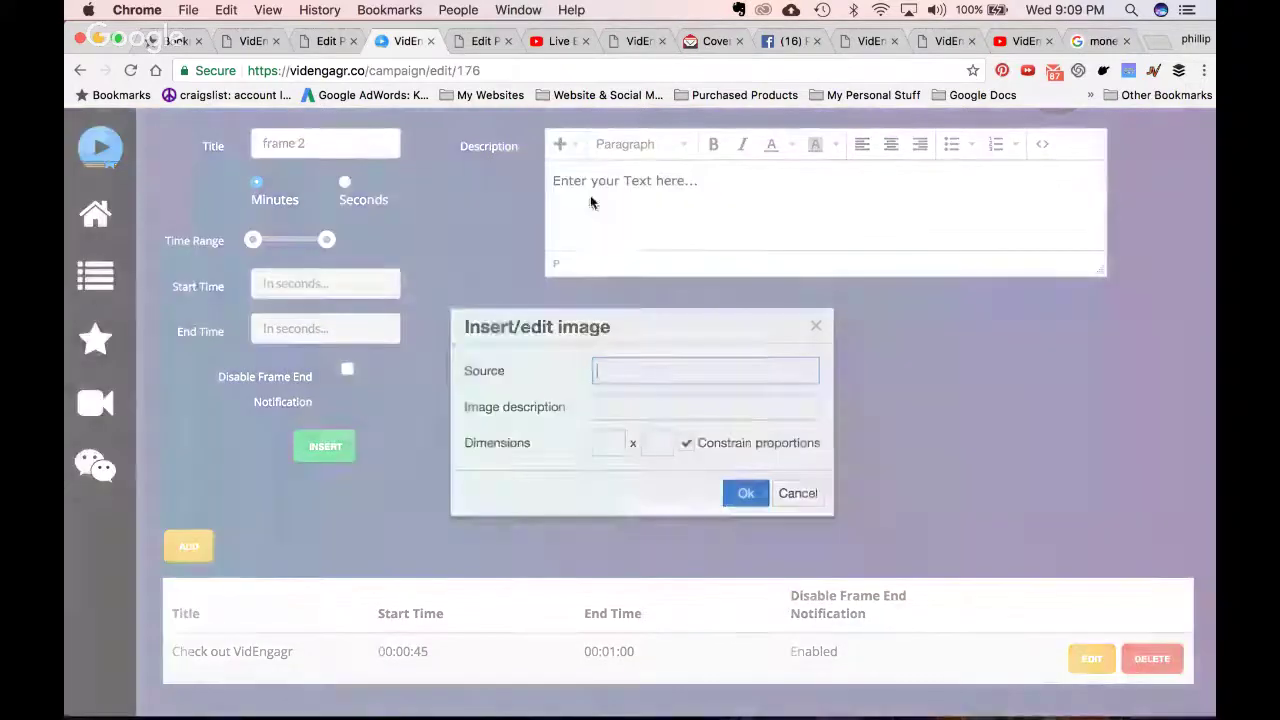
key(super+v)
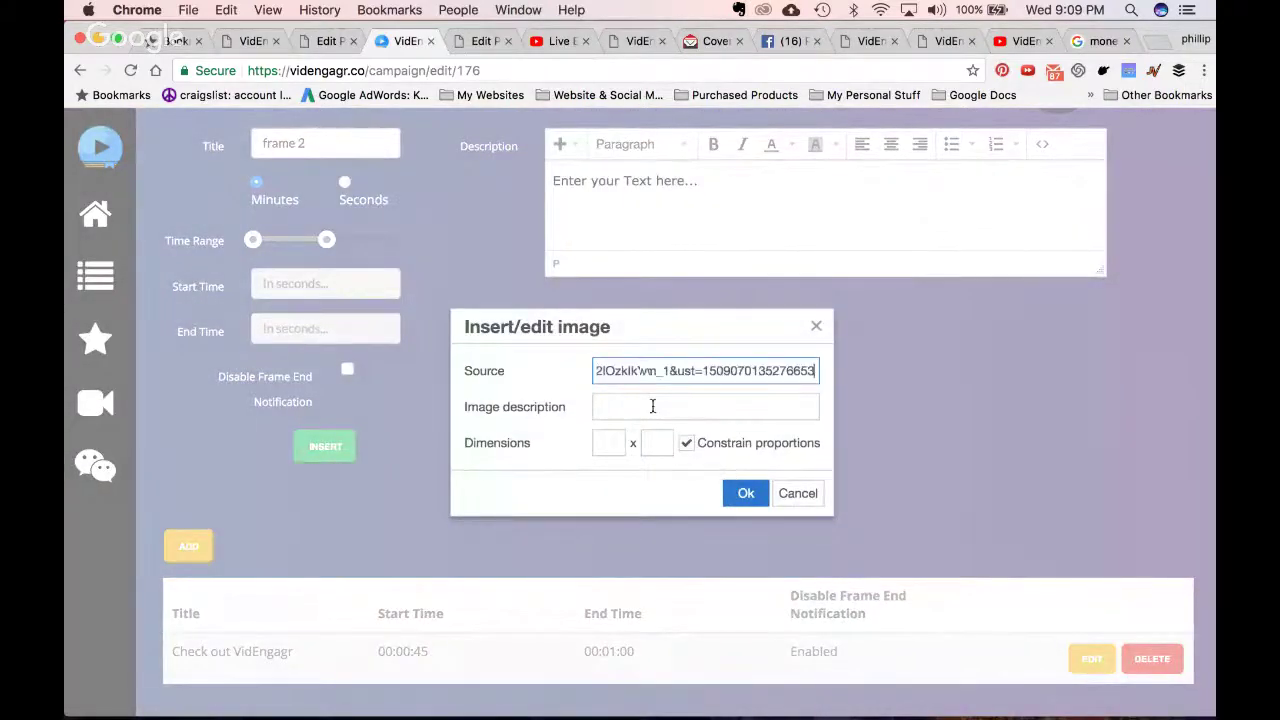
click(653, 406)
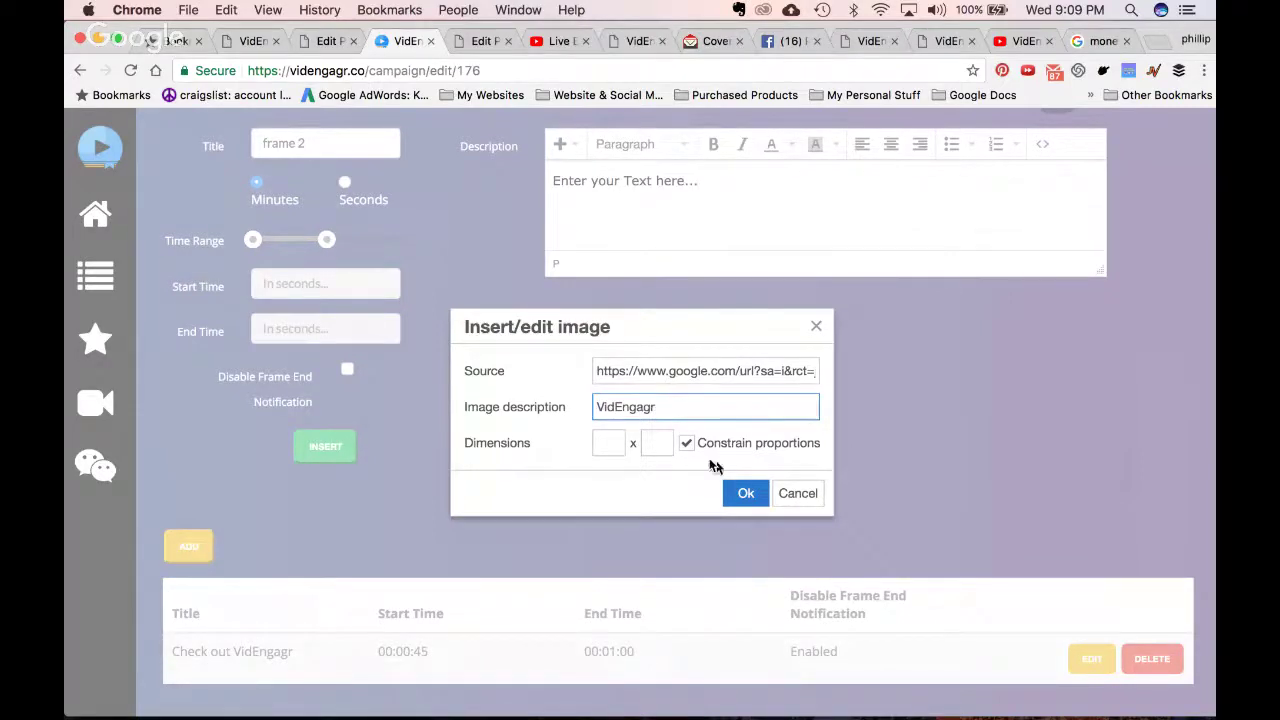
click(745, 492)
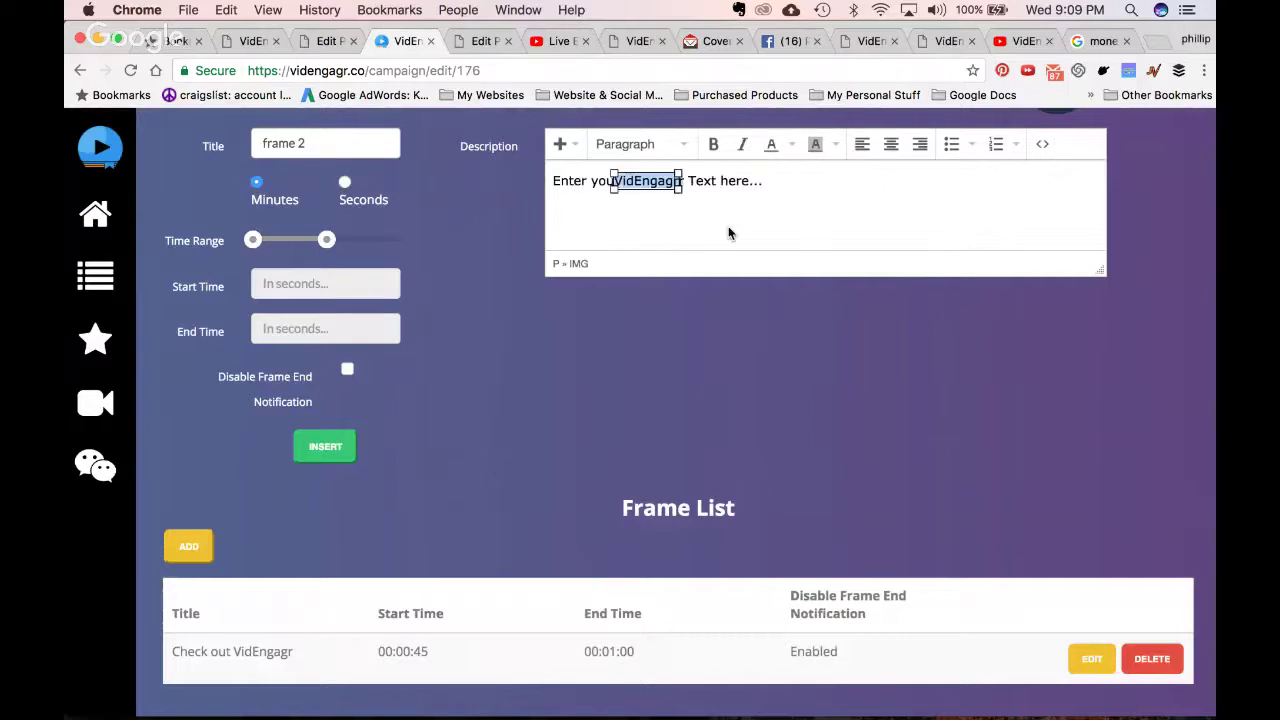
Clear all content from frame 2's description, including the placeholder text
key(ctrl+a)
key(BackSpace)
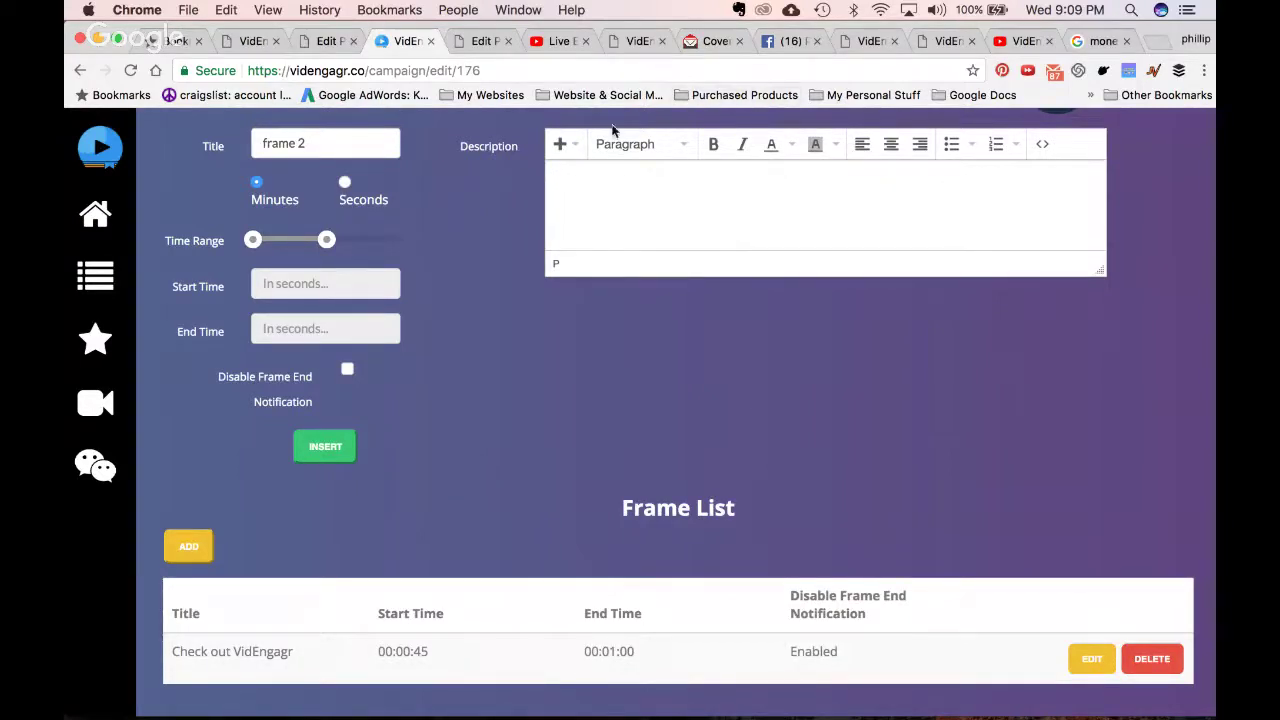
Try to insert the image into the empty description again from the copied link with a new image description, and remove it
click(562, 145)
click(571, 206)
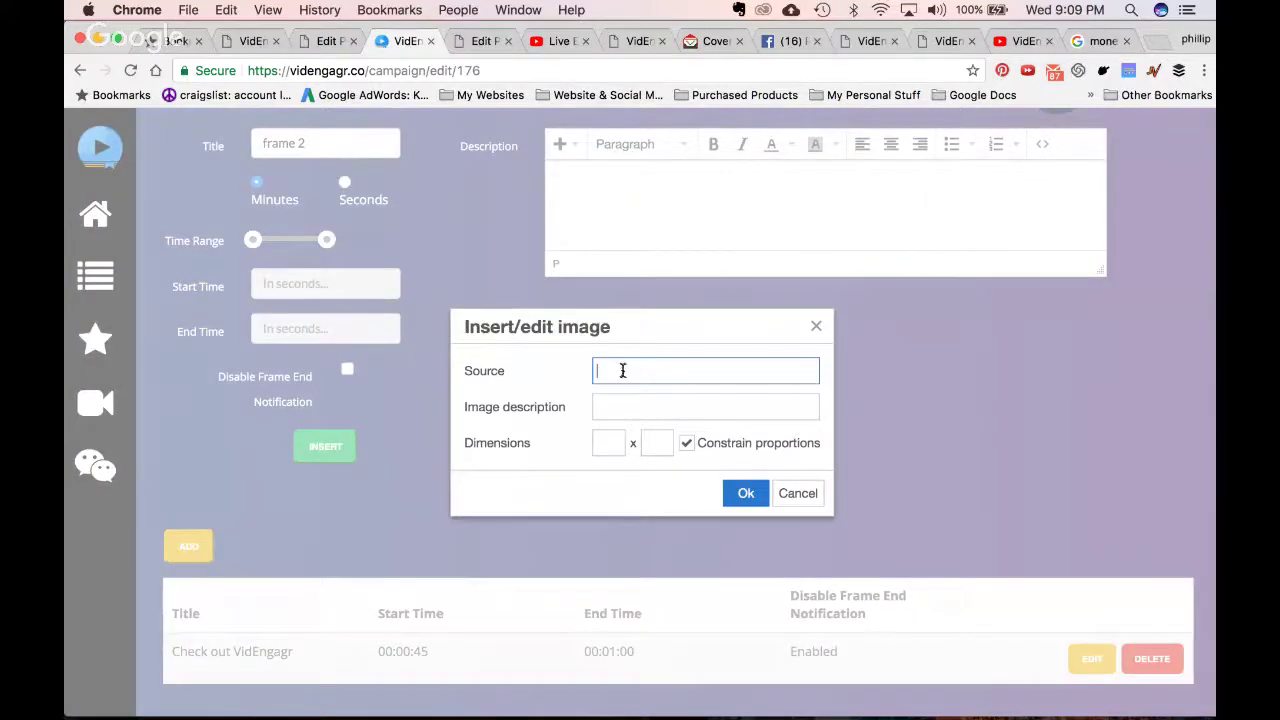
click(622, 370)
key(super+v)
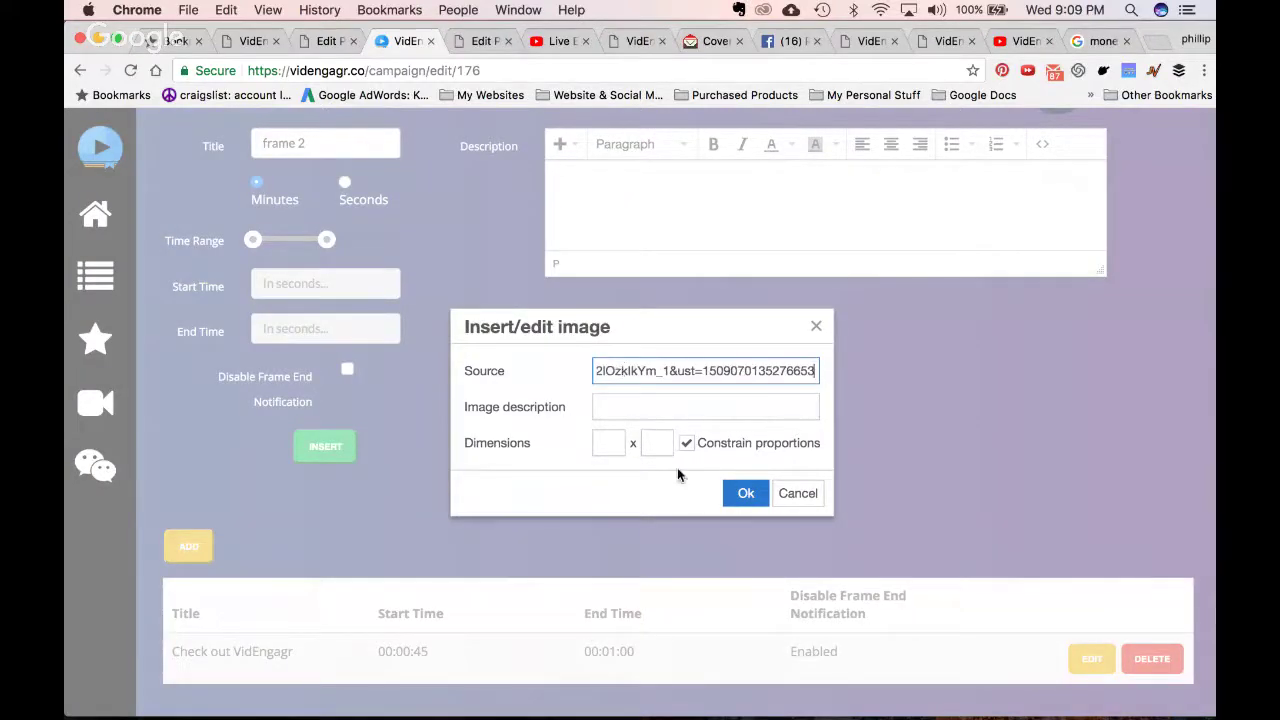
click(641, 412)
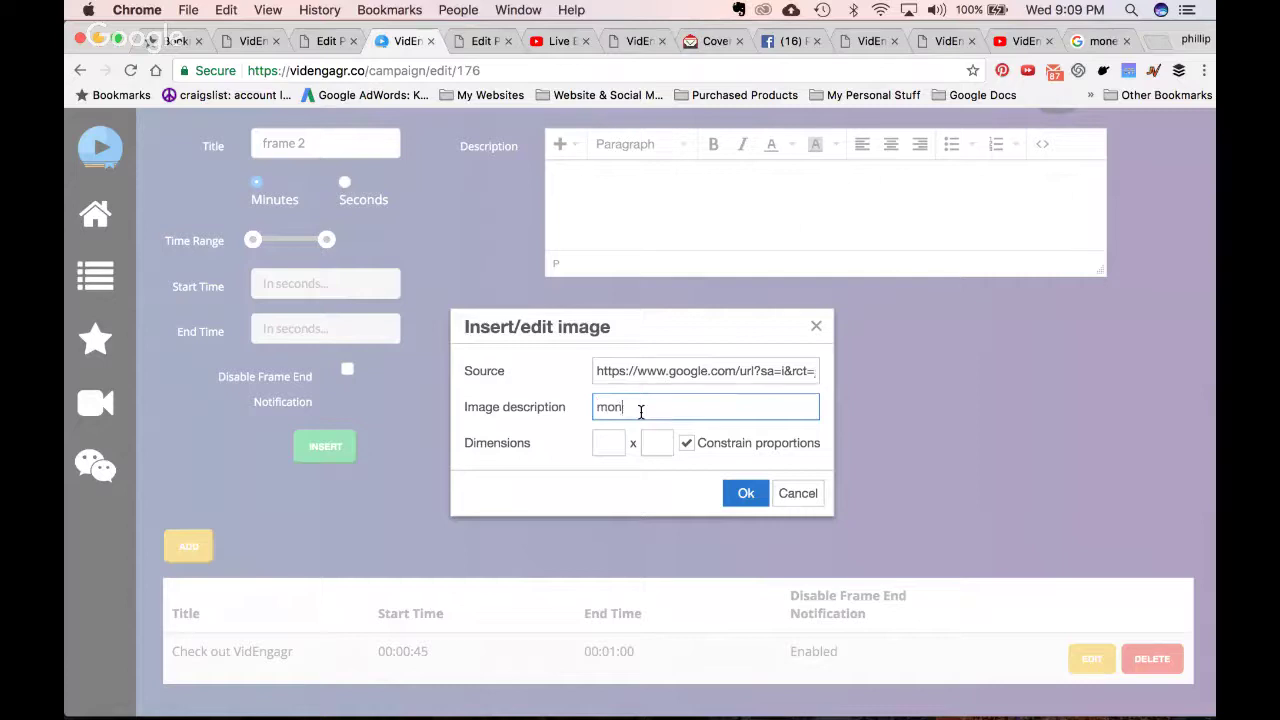
click(745, 494)
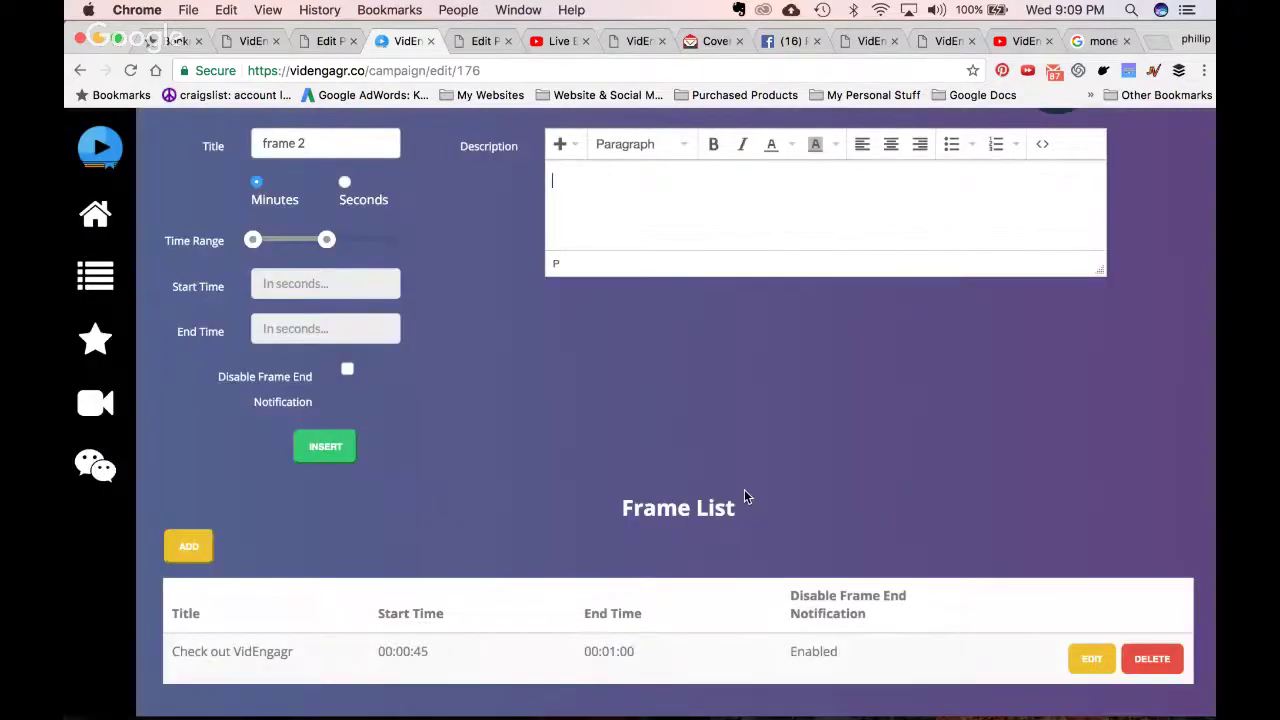
key(BackSpace)
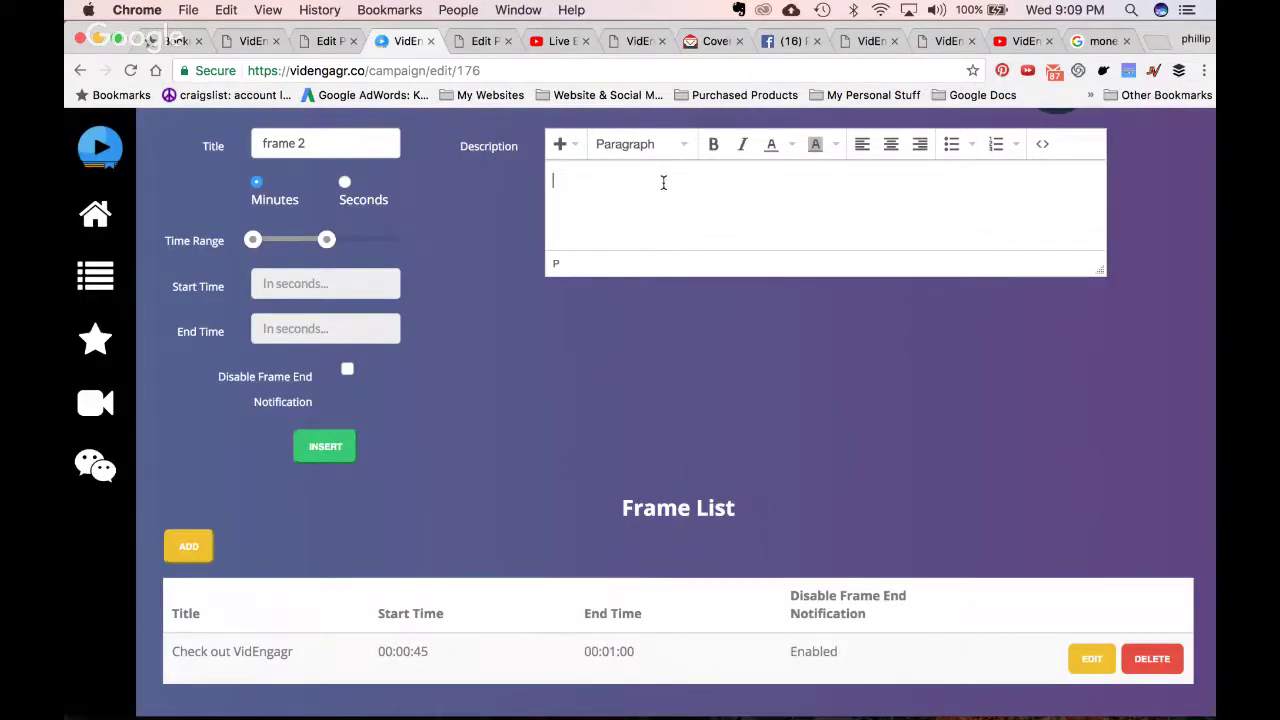
Save the enlarged hundred-dollar bill image from the Google Images results to the Desktop as PNG and return to the campaign's edit page
click(1043, 145)
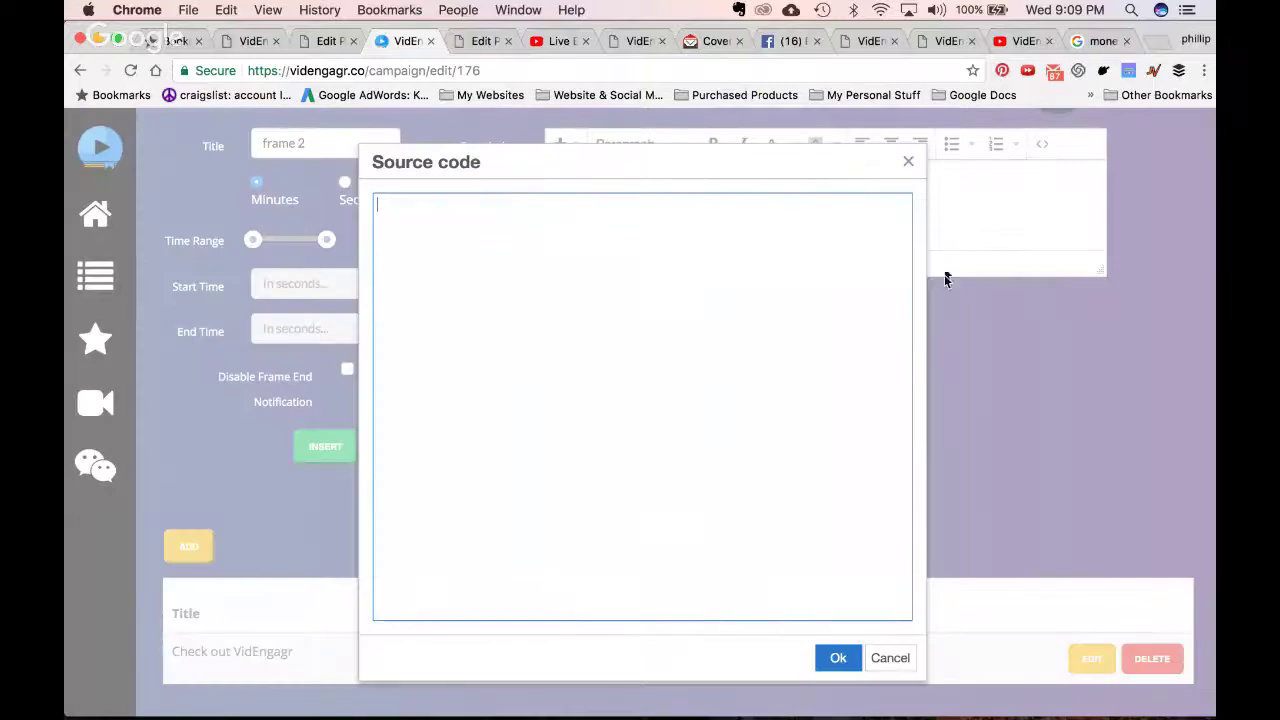
click(908, 161)
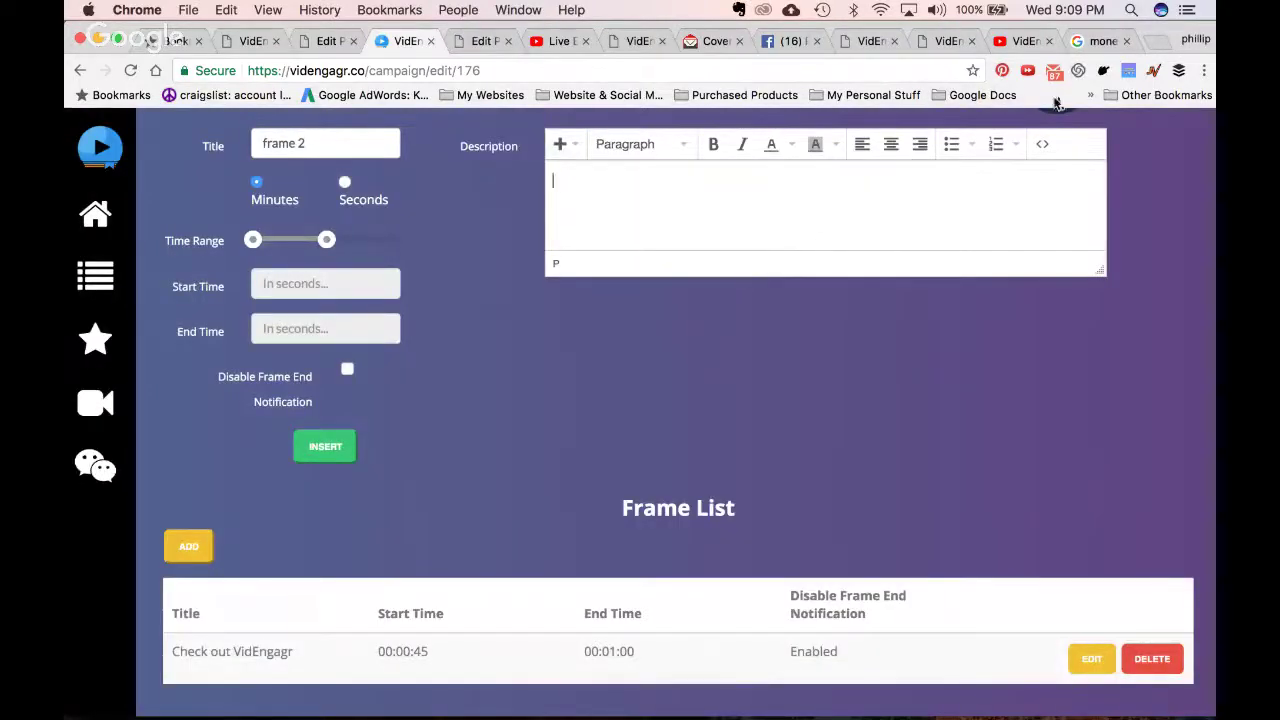
click(1081, 45)
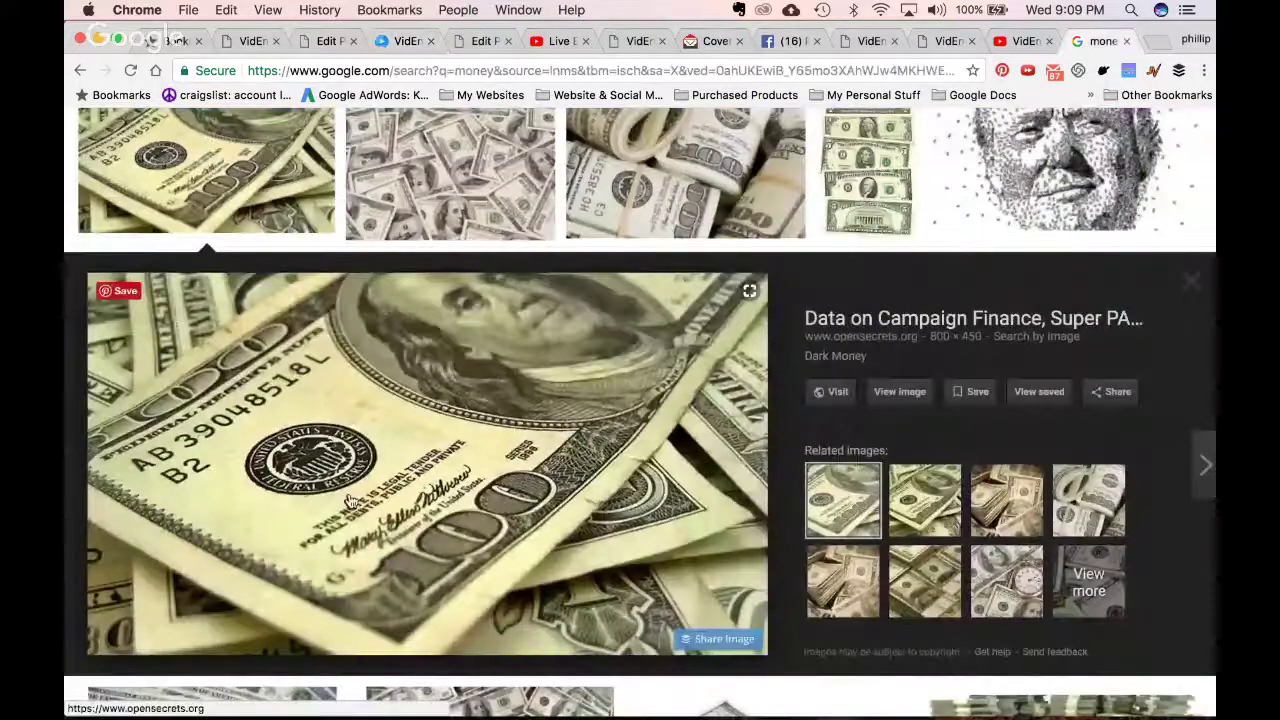
right_click(349, 500)
click(428, 556)
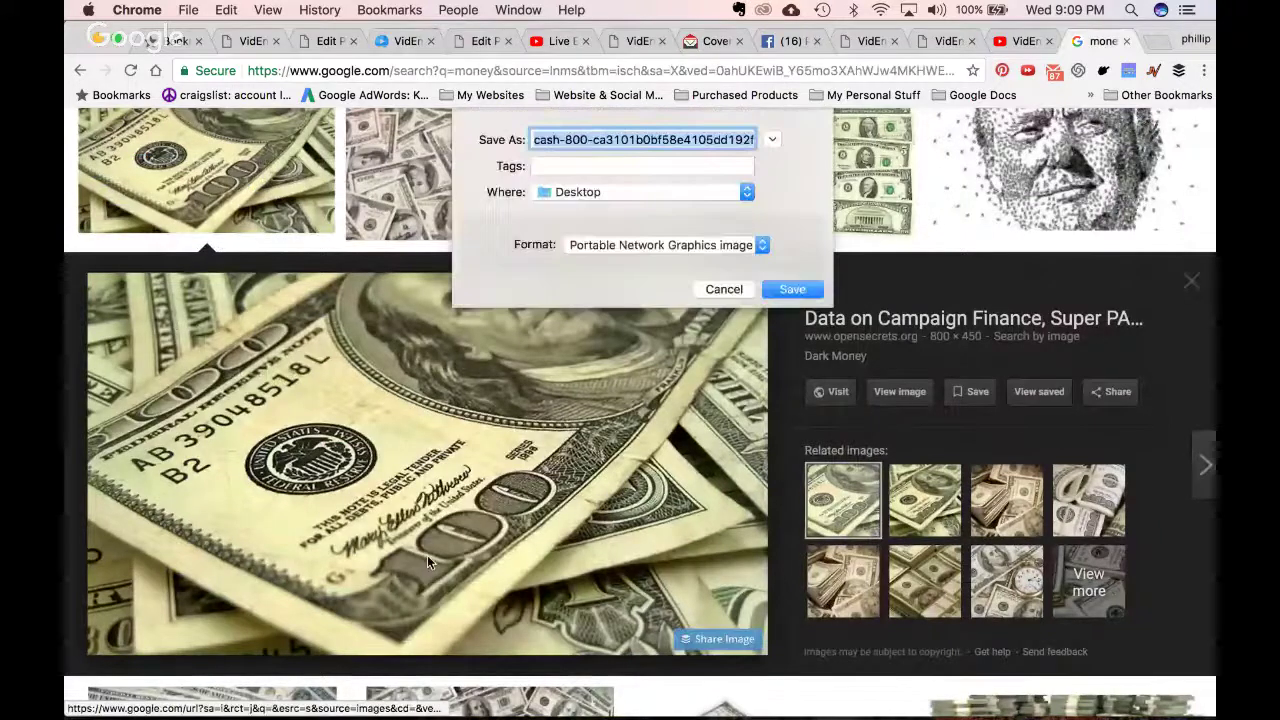
key(Return)
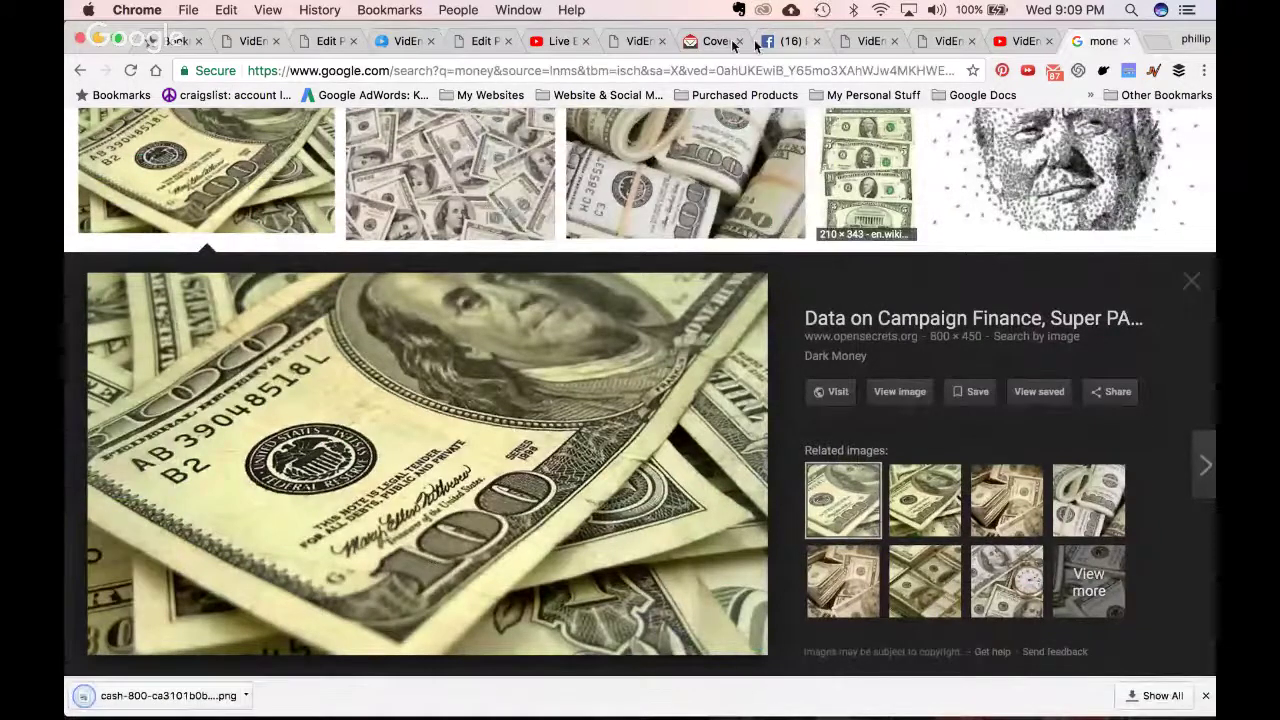
click(392, 42)
click(575, 156)
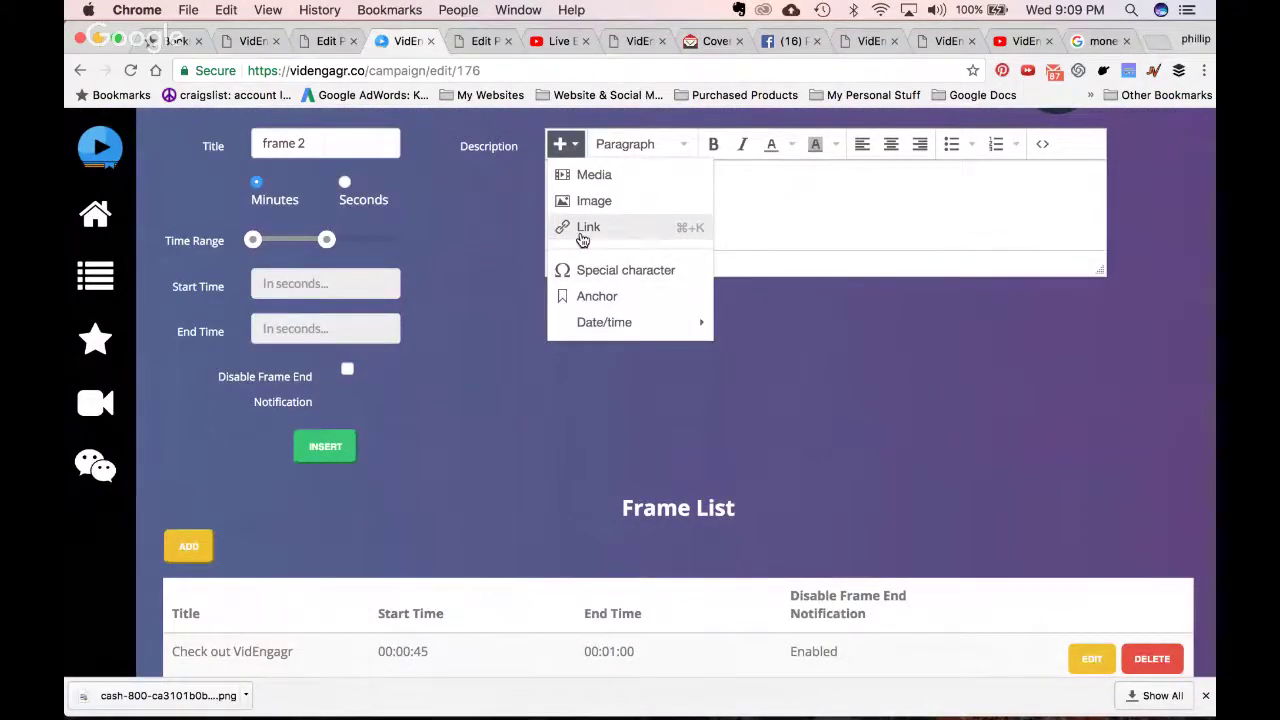
click(588, 176)
click(546, 334)
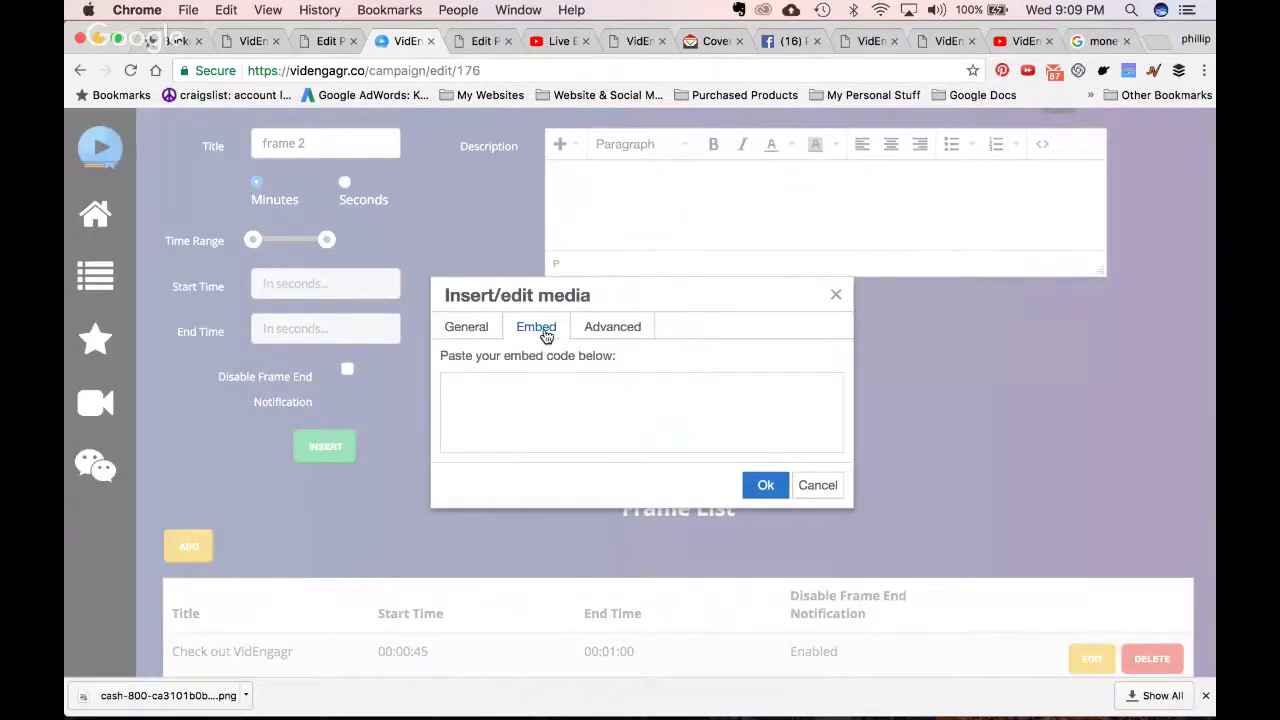
click(592, 330)
click(478, 330)
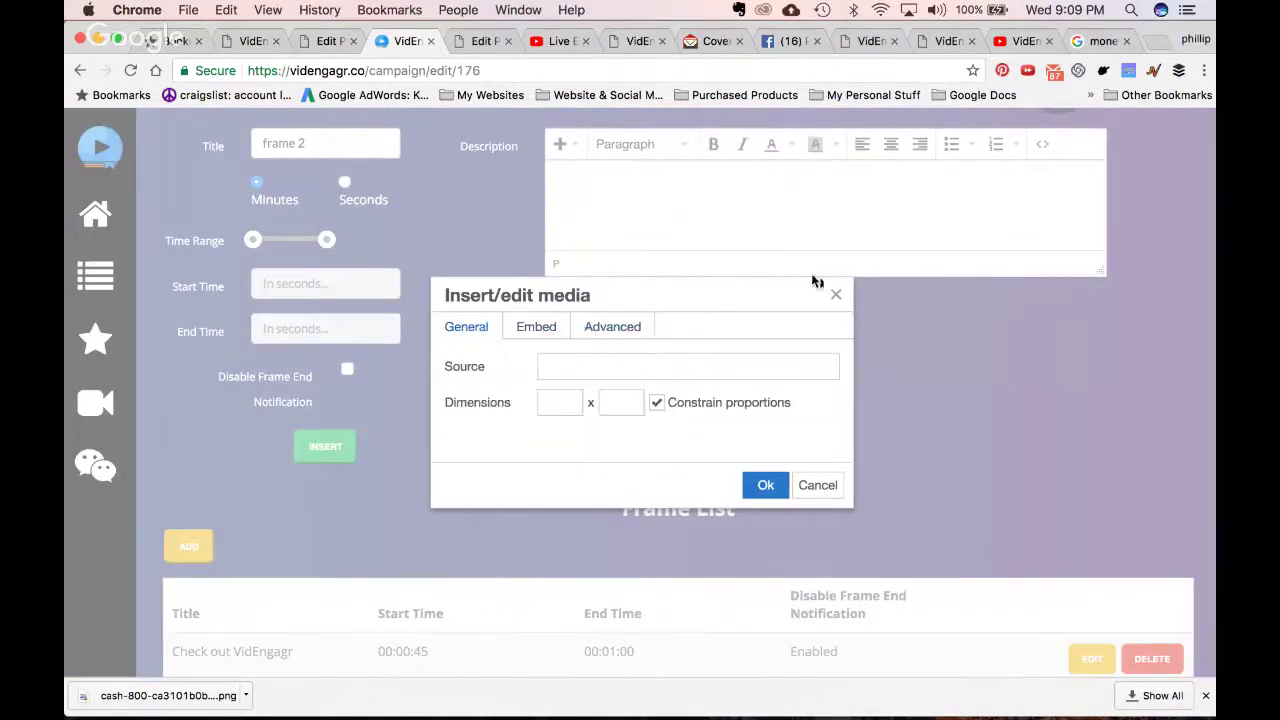
click(836, 296)
click(563, 145)
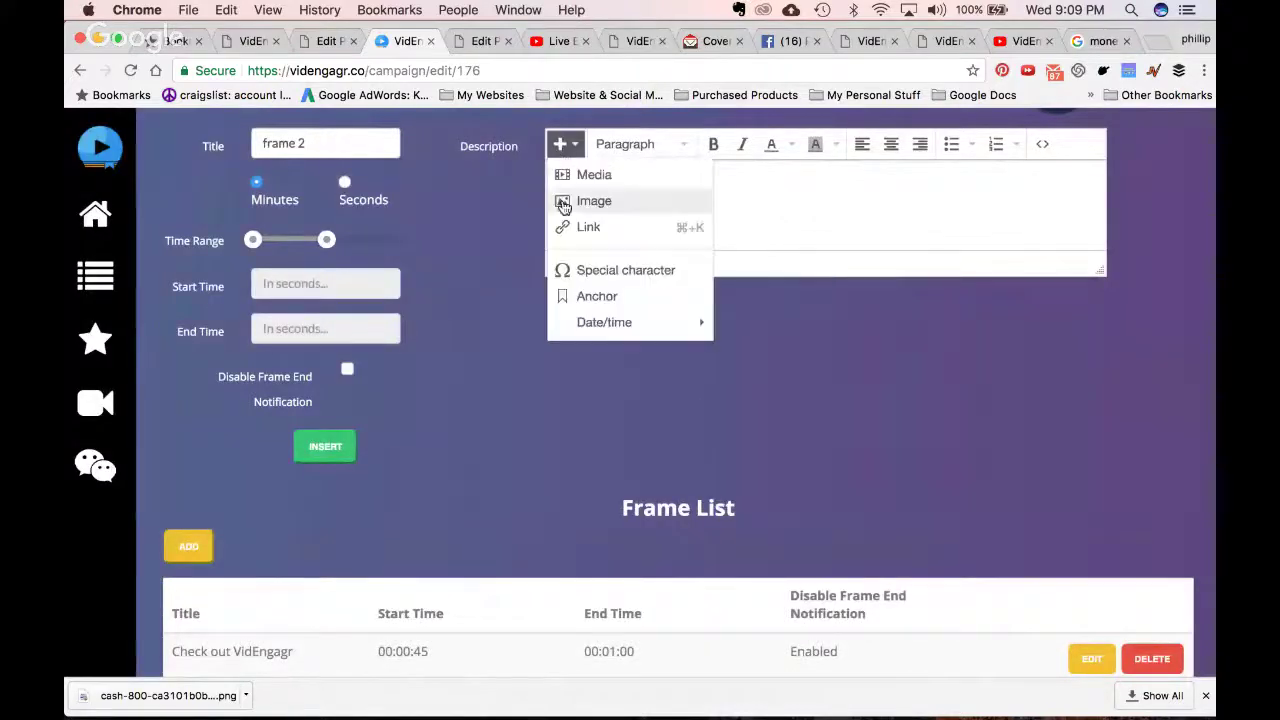
click(592, 201)
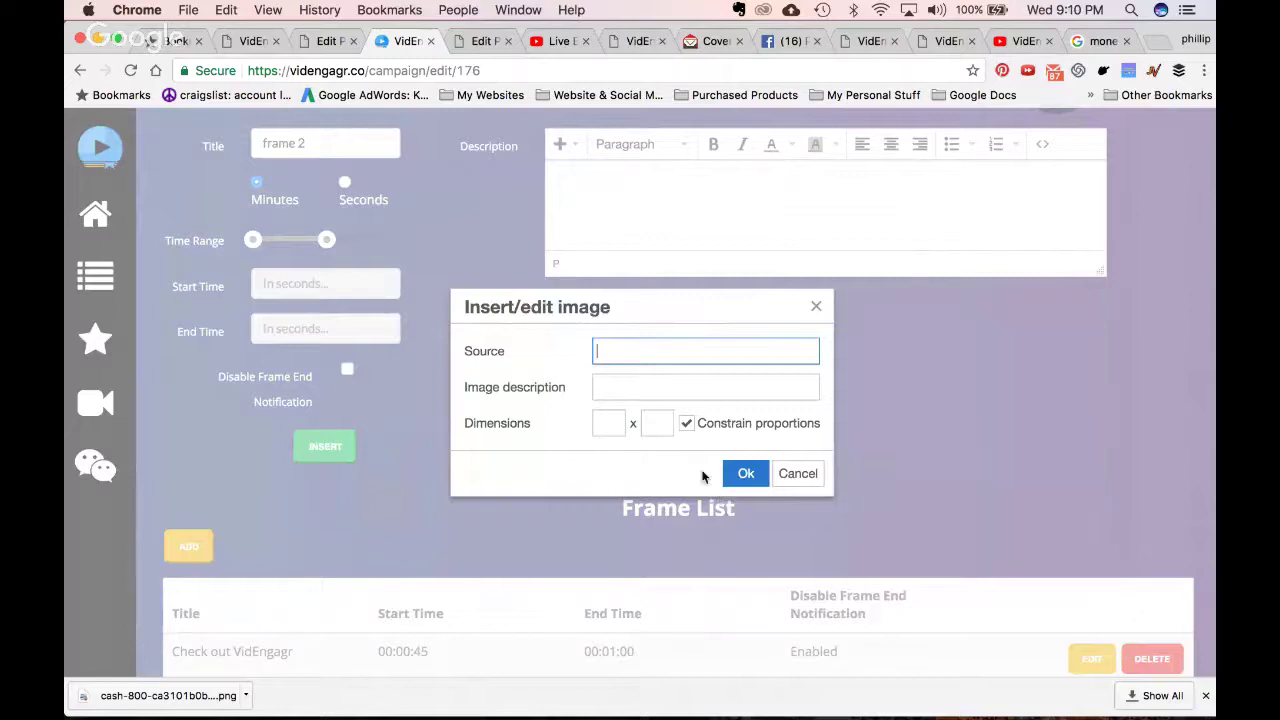
click(798, 475)
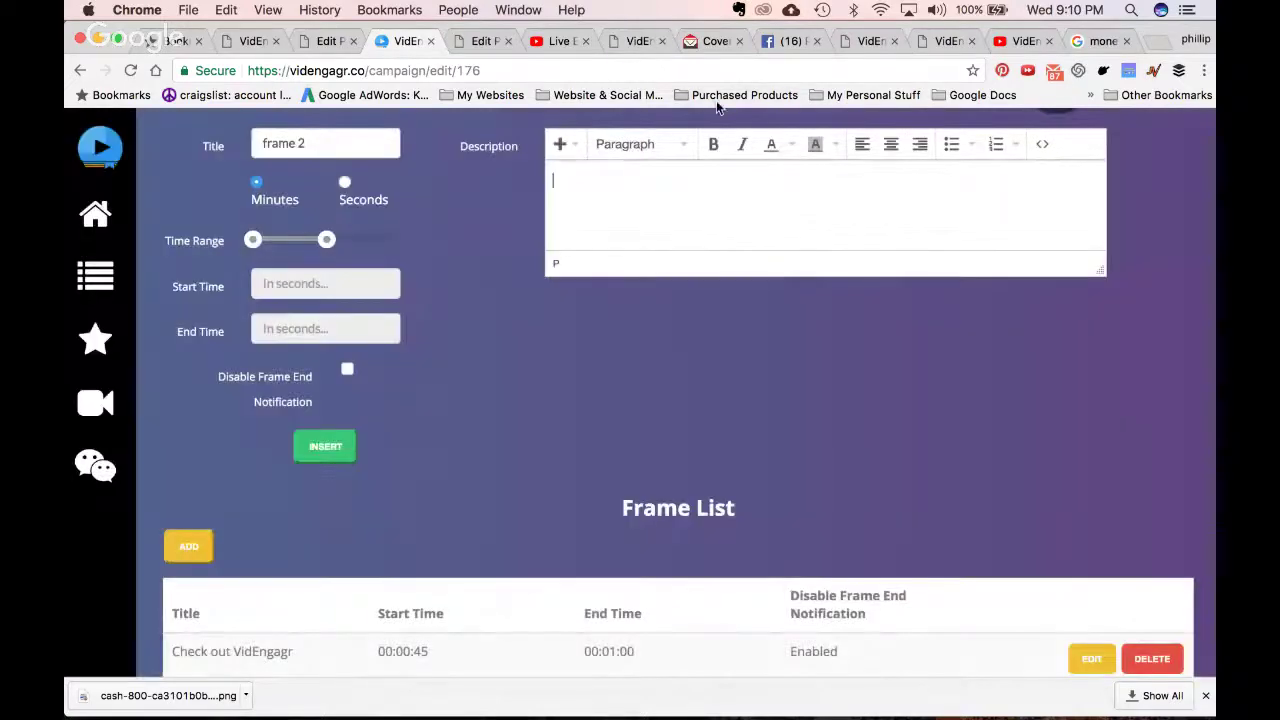
Copy the selected link from the Video Engagr note in Notes and centre-align frame 2's empty description
scroll(715, 240, up, 3)
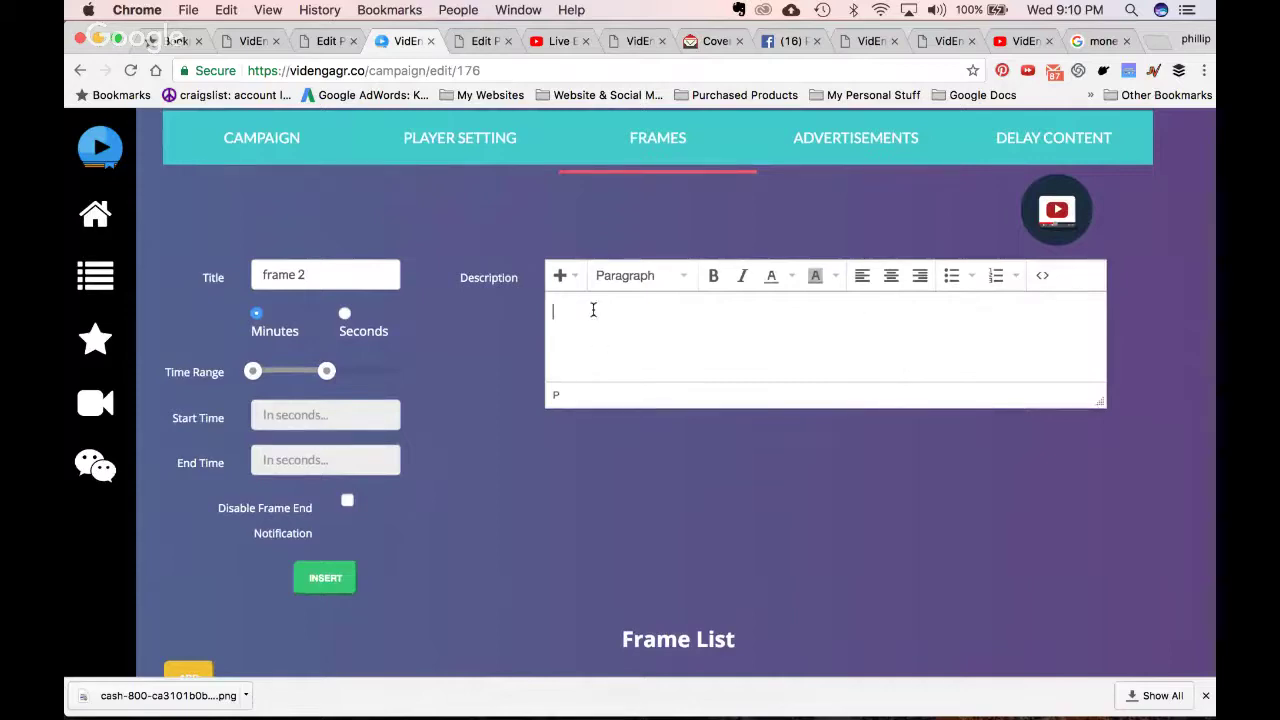
key(super+Tab)
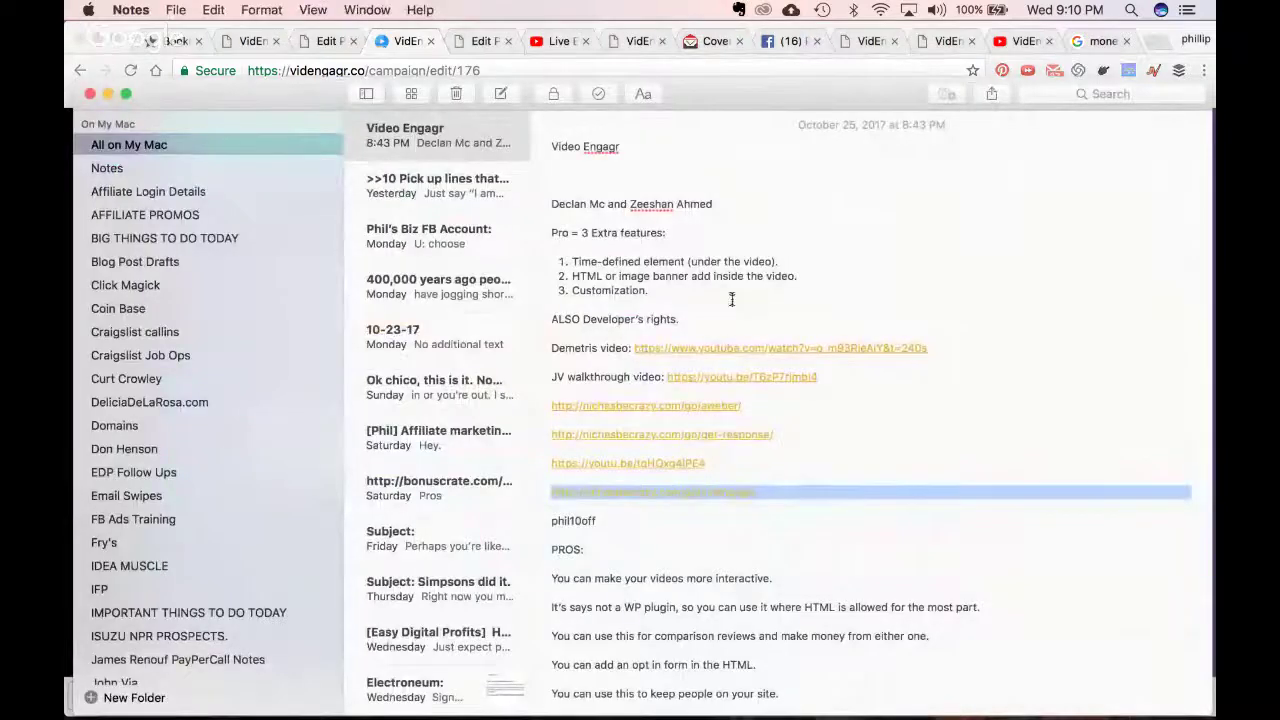
key(super+Tab)
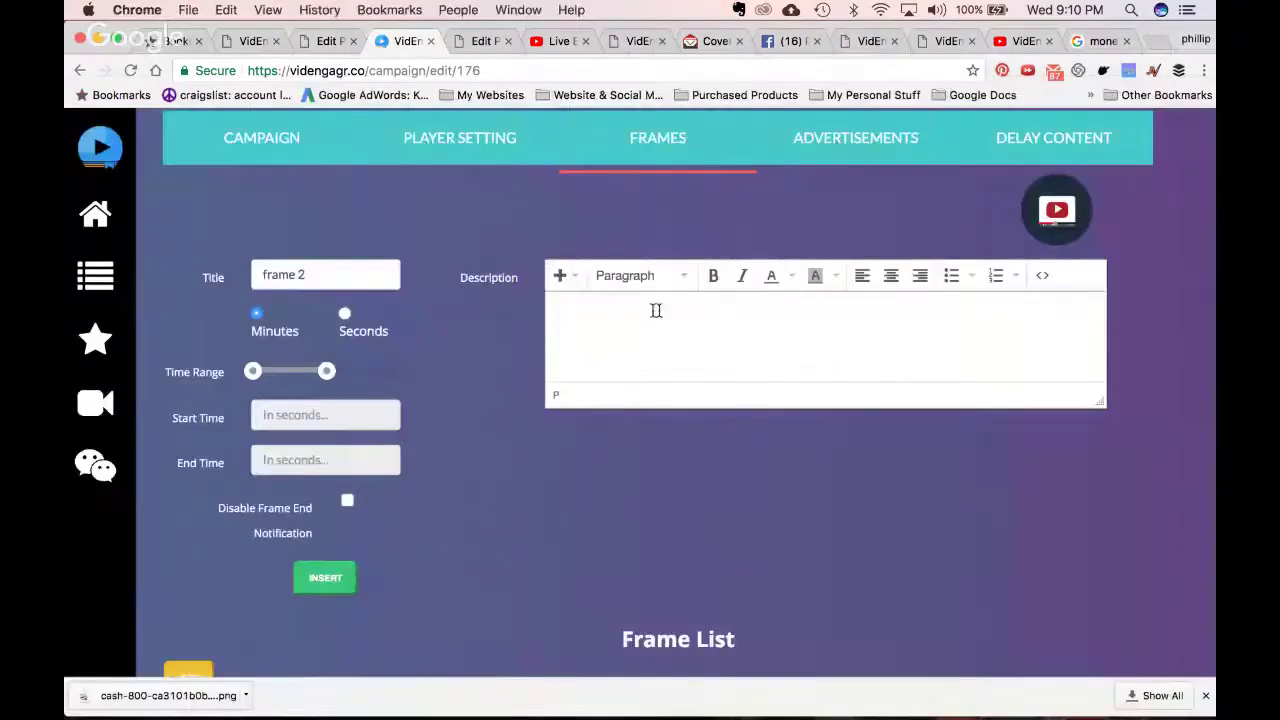
click(624, 314)
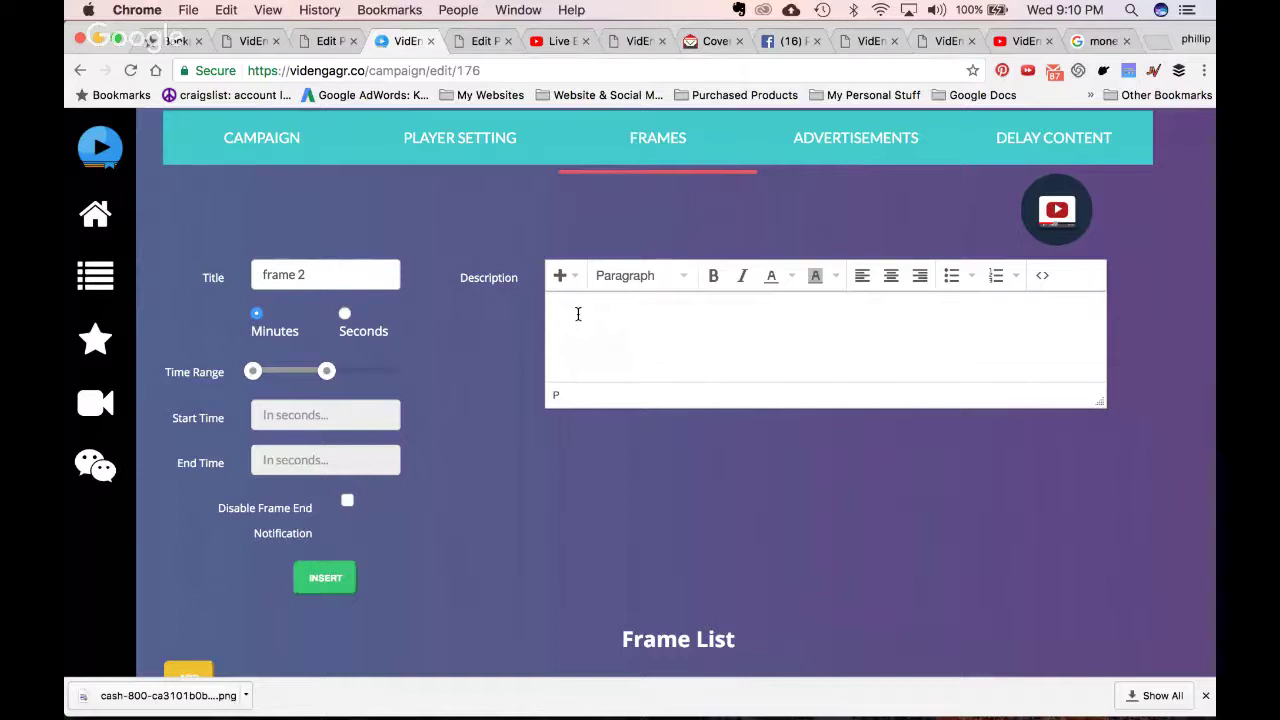
click(891, 276)
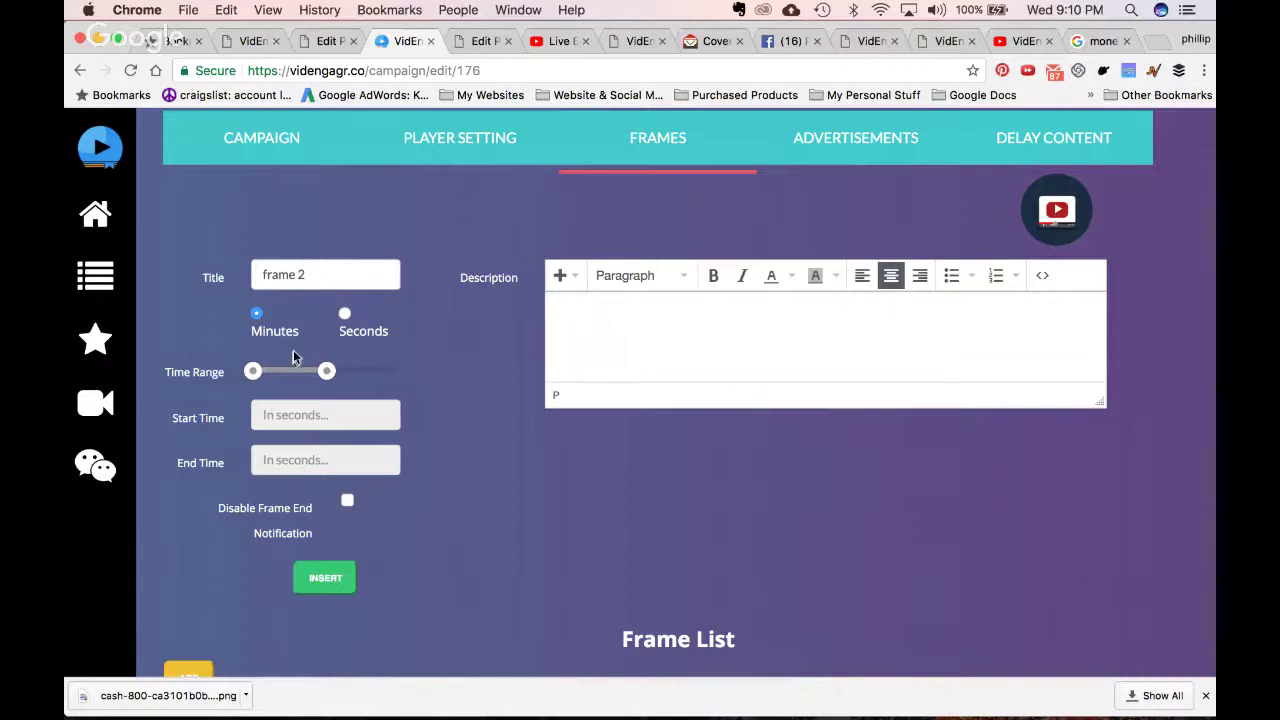
Set frame 2's time range in minutes, from 0:1:3 to 0:2:23
click(344, 313)
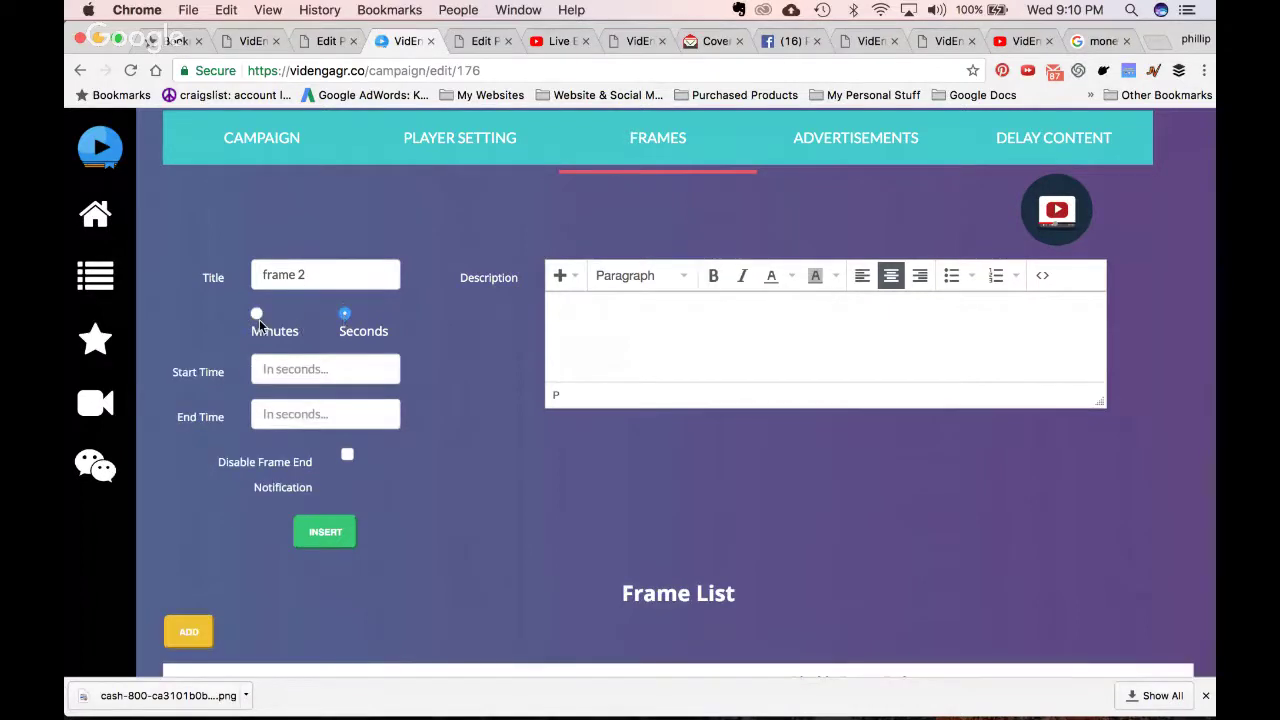
click(257, 314)
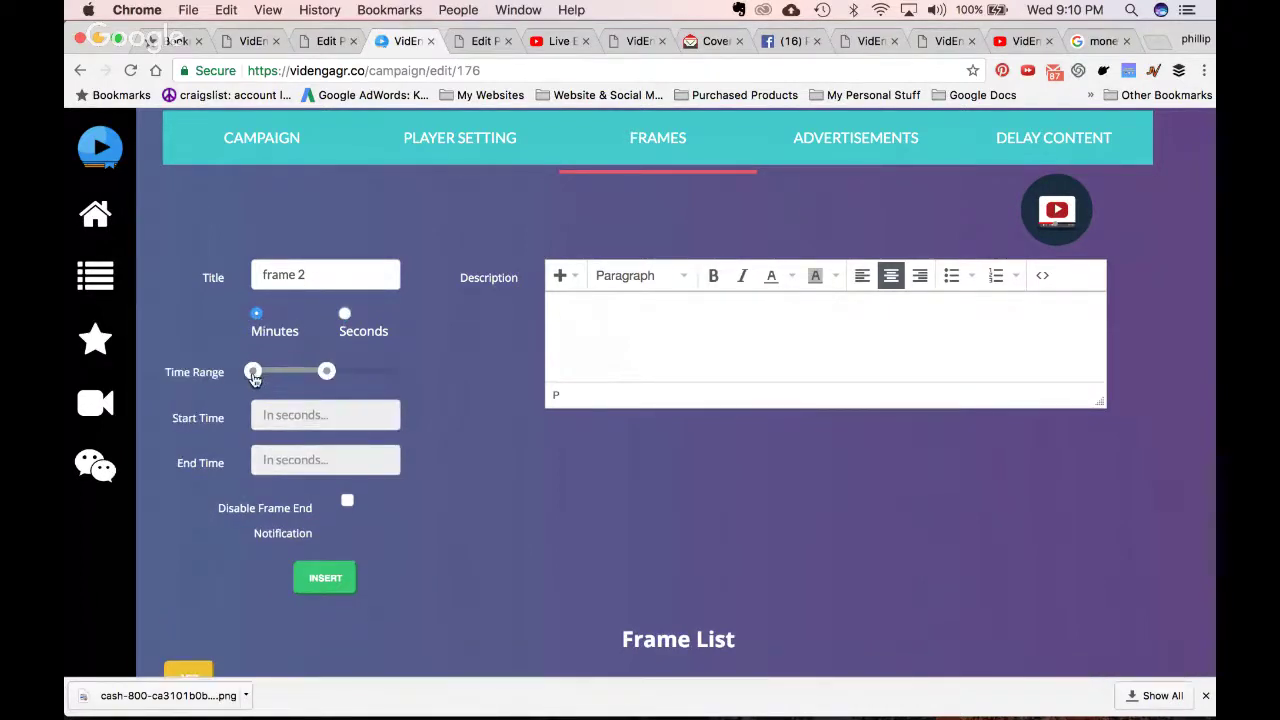
drag(254, 375, 289, 381)
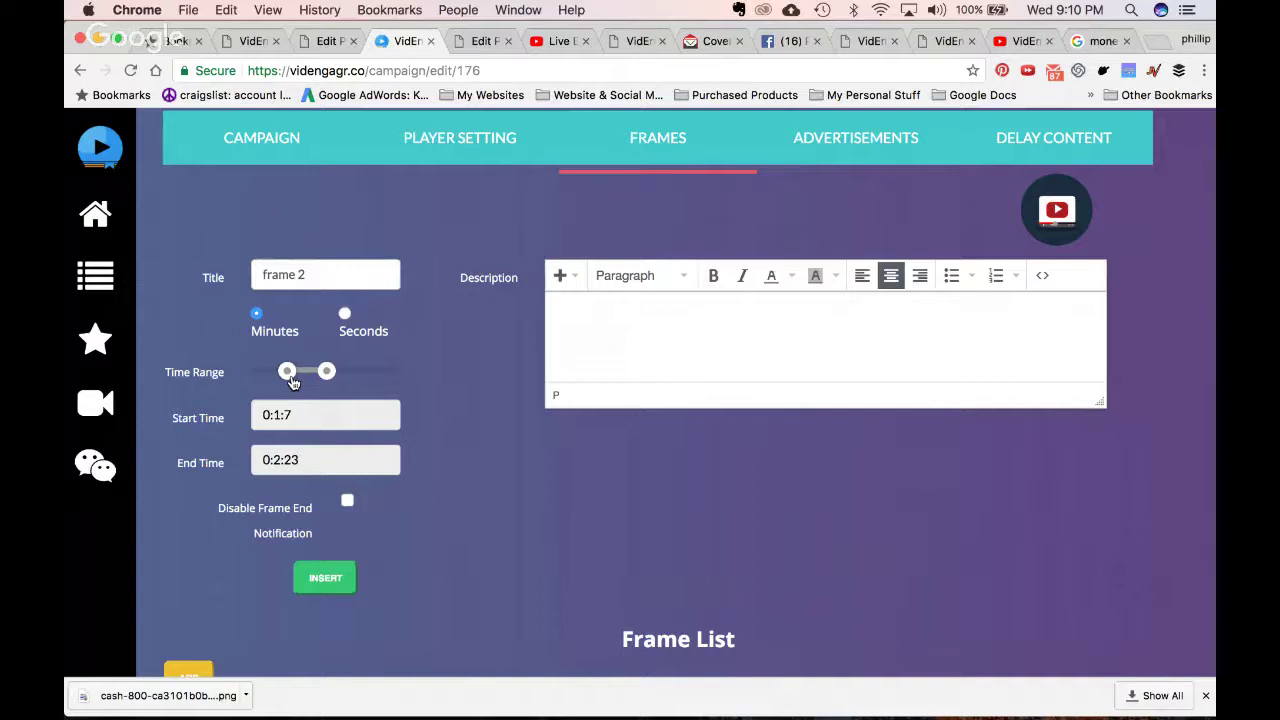
drag(293, 383, 289, 383)
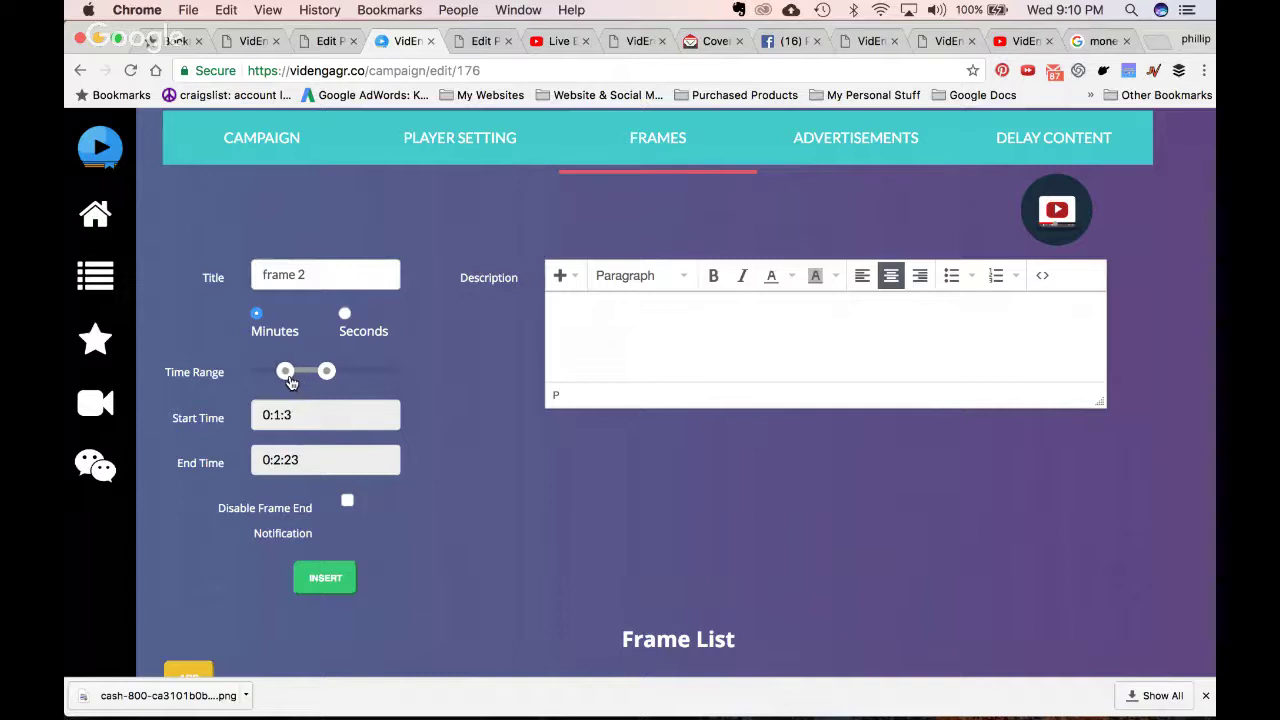
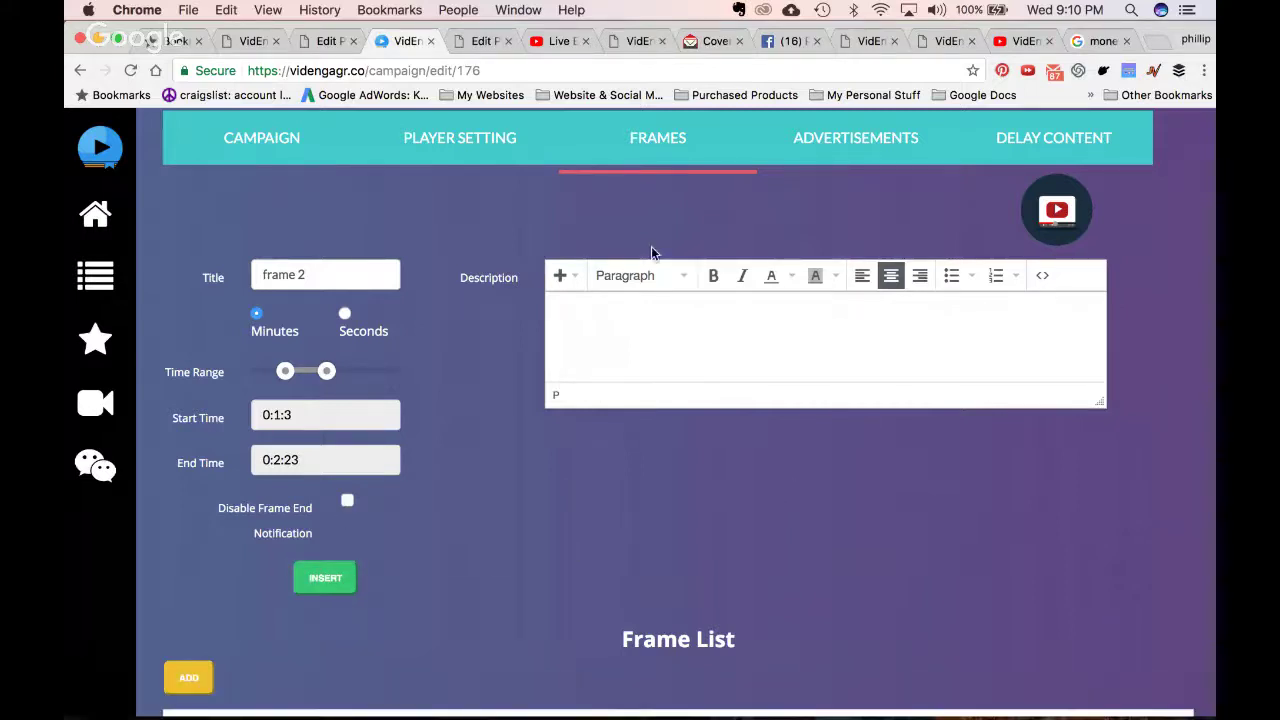
click(698, 314)
text(http://nichesbecrazy.com/go/videngagr/)
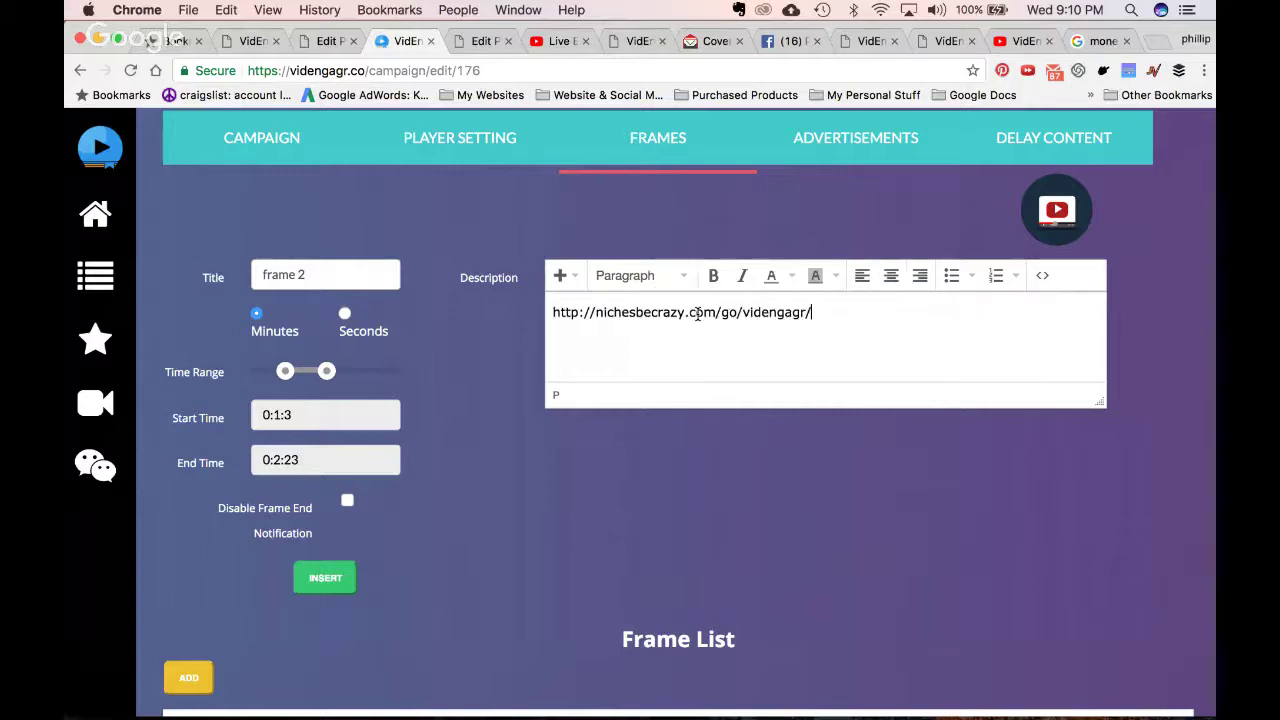
triple_click(574, 316)
key(cmd+c)
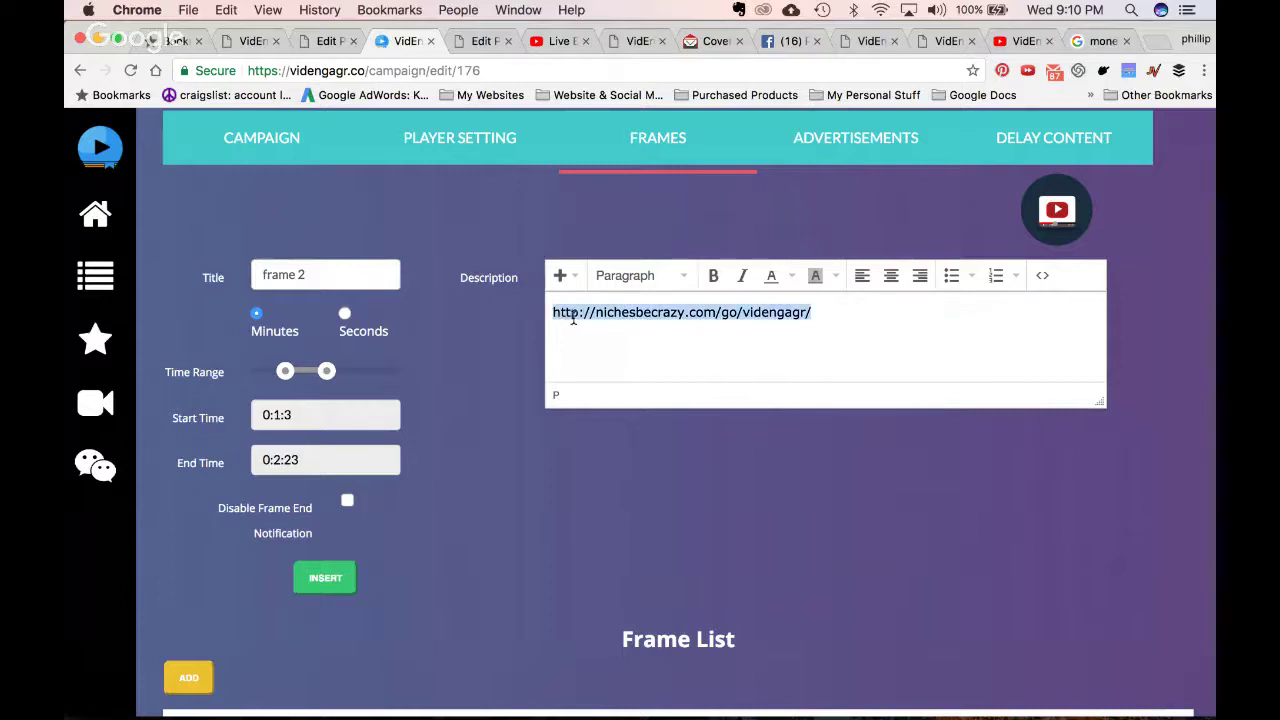
key(cmd+k)
key(cmd+v)
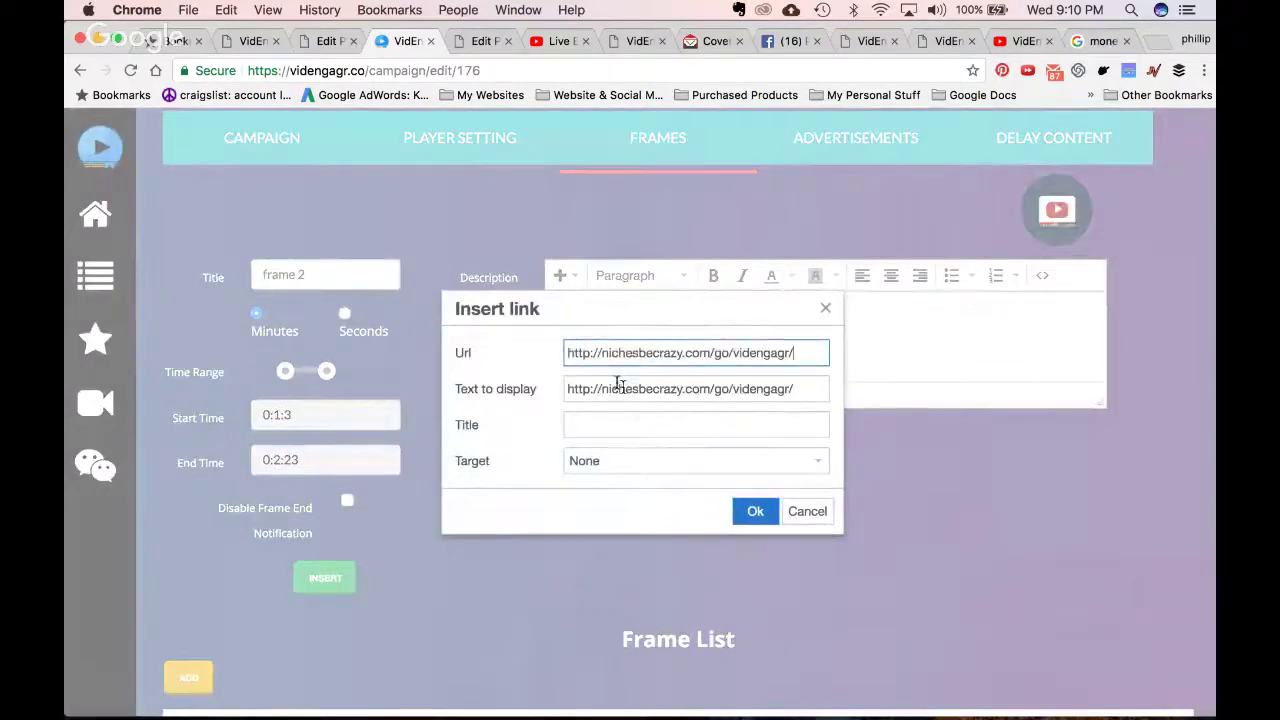
click(696, 427)
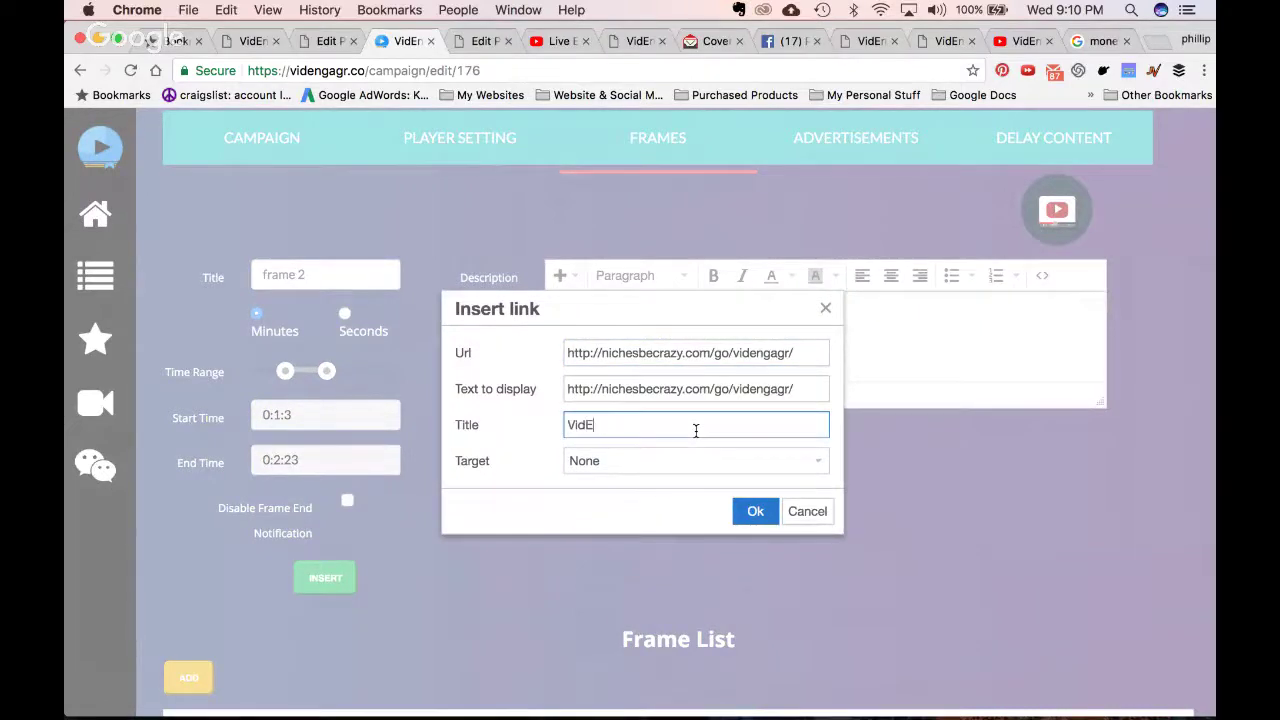
click(677, 470)
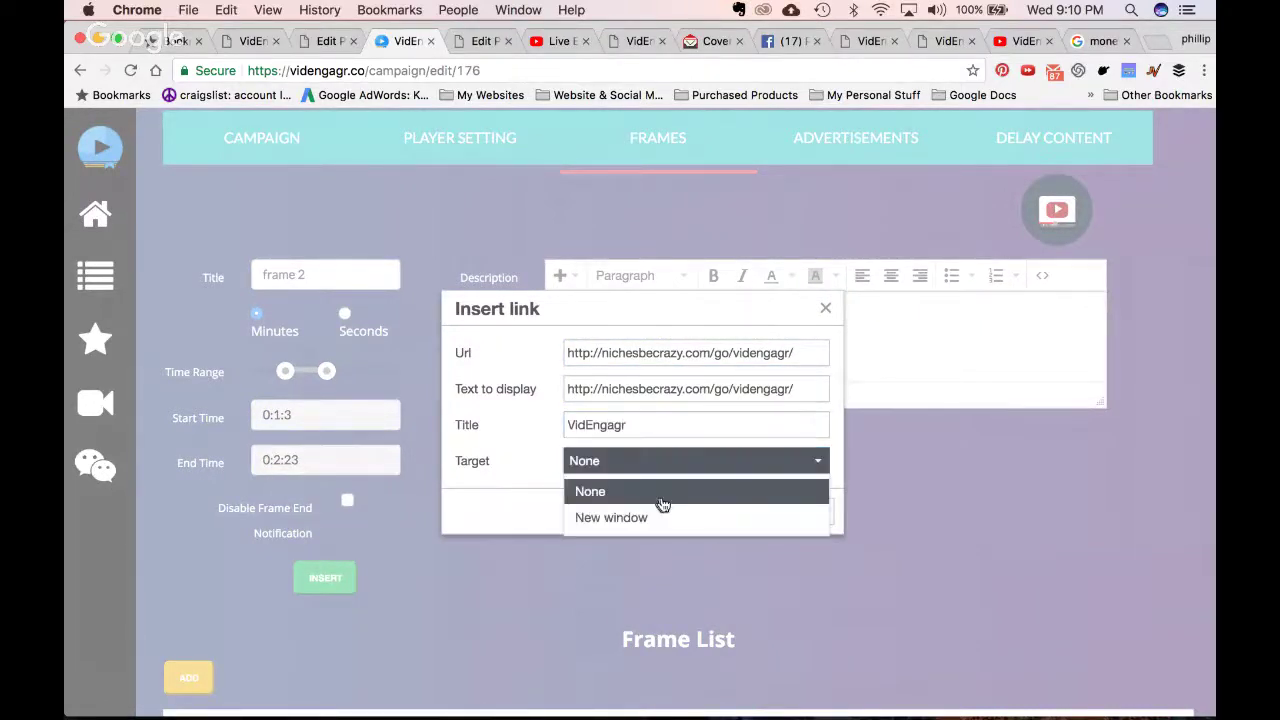
click(651, 515)
click(762, 512)
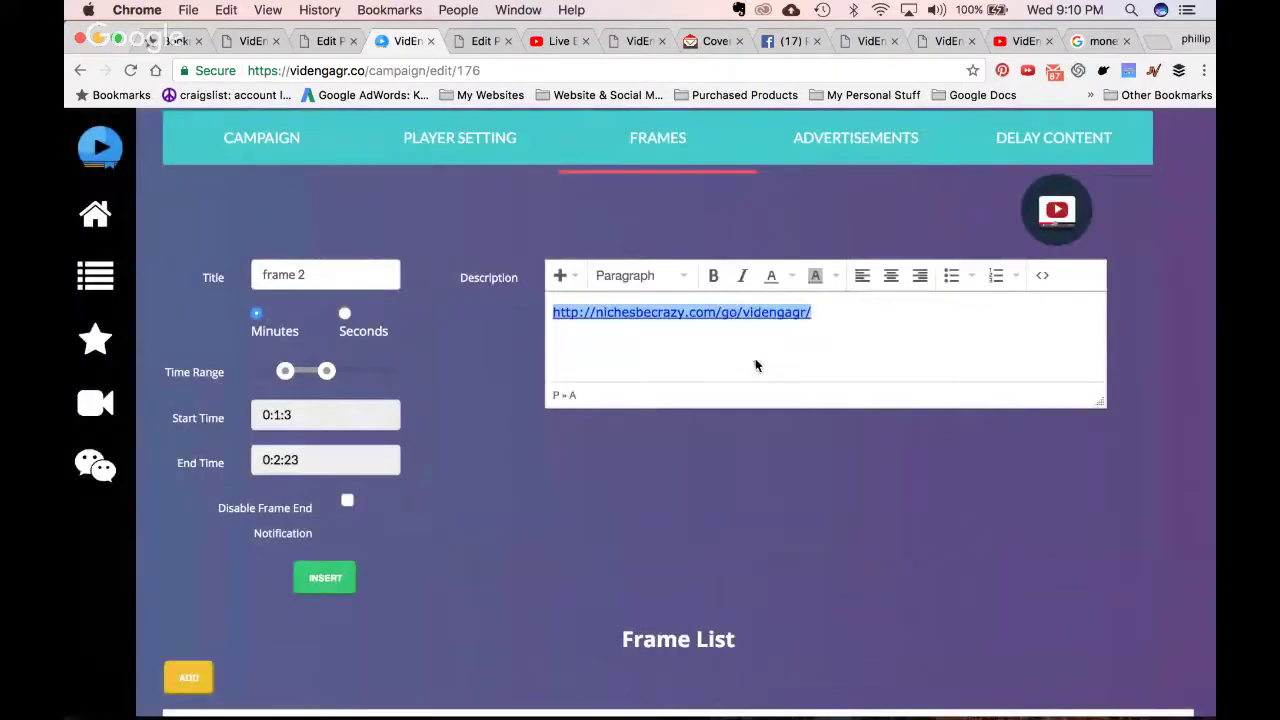
Format the link in frame 2's description as bold, centred Heading 1 text
click(713, 275)
click(891, 275)
click(640, 276)
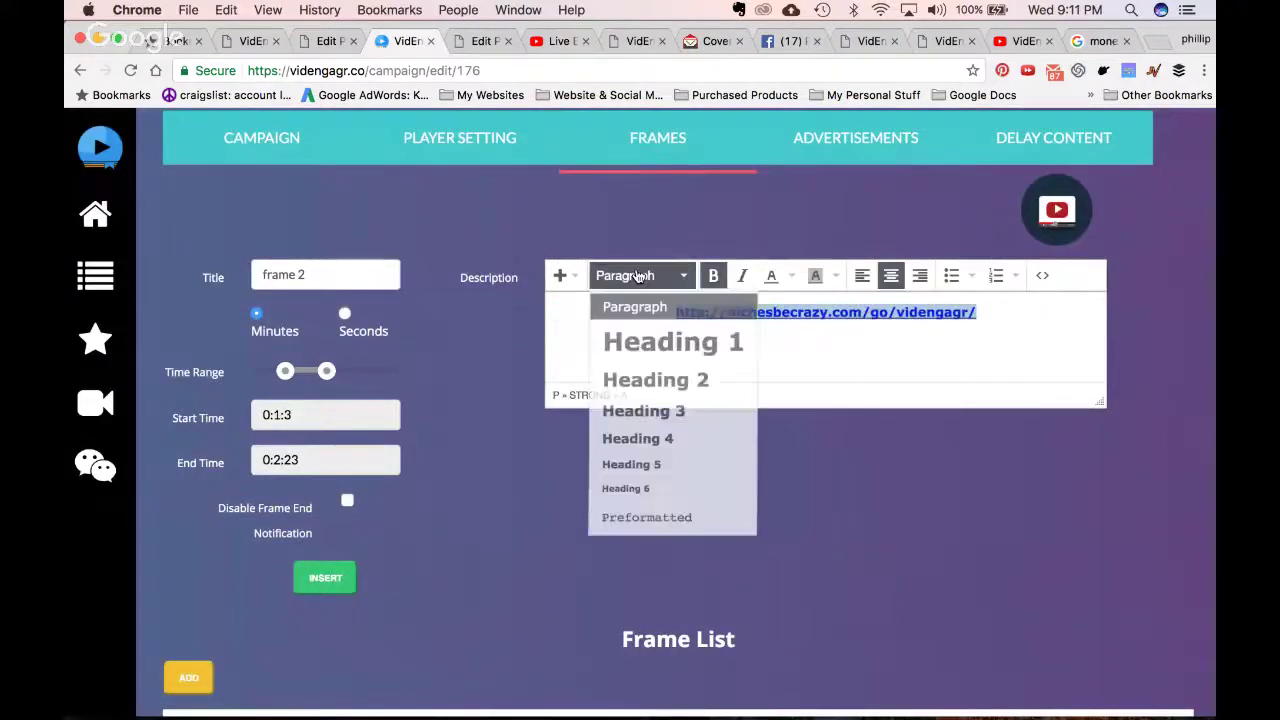
click(662, 340)
Try colouring the description's link text red and undo the colour change
click(792, 276)
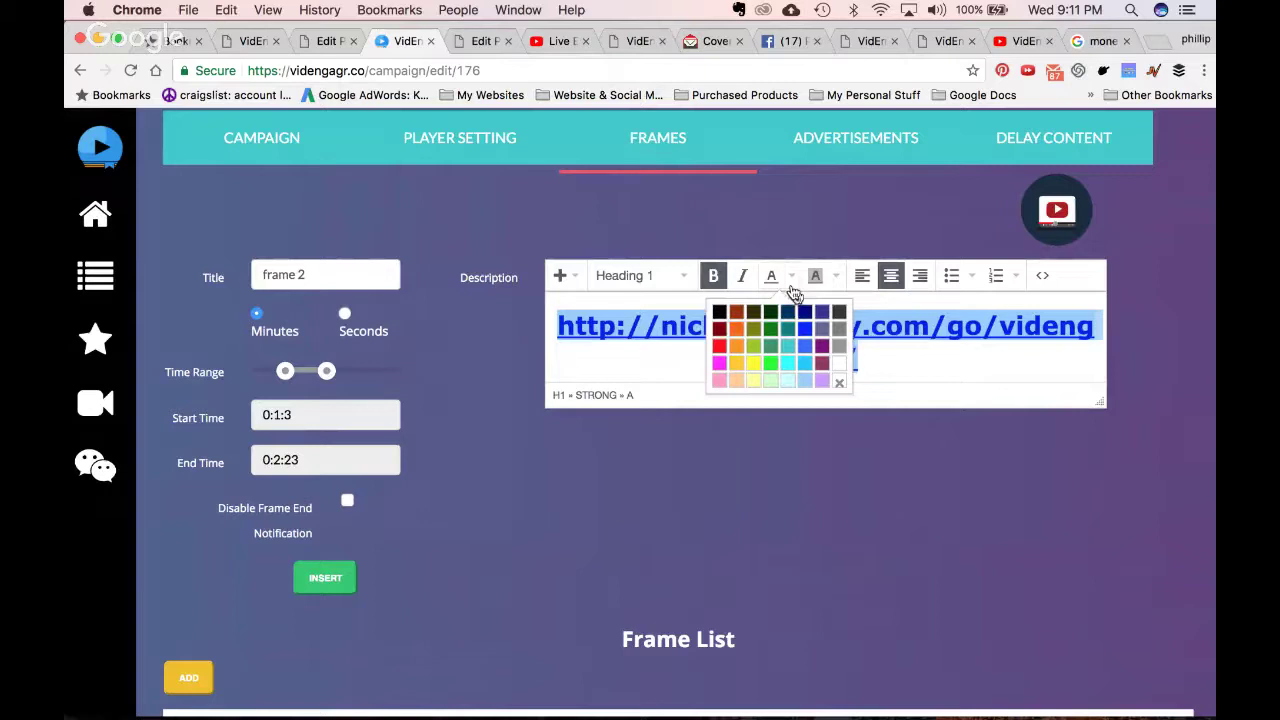
click(719, 346)
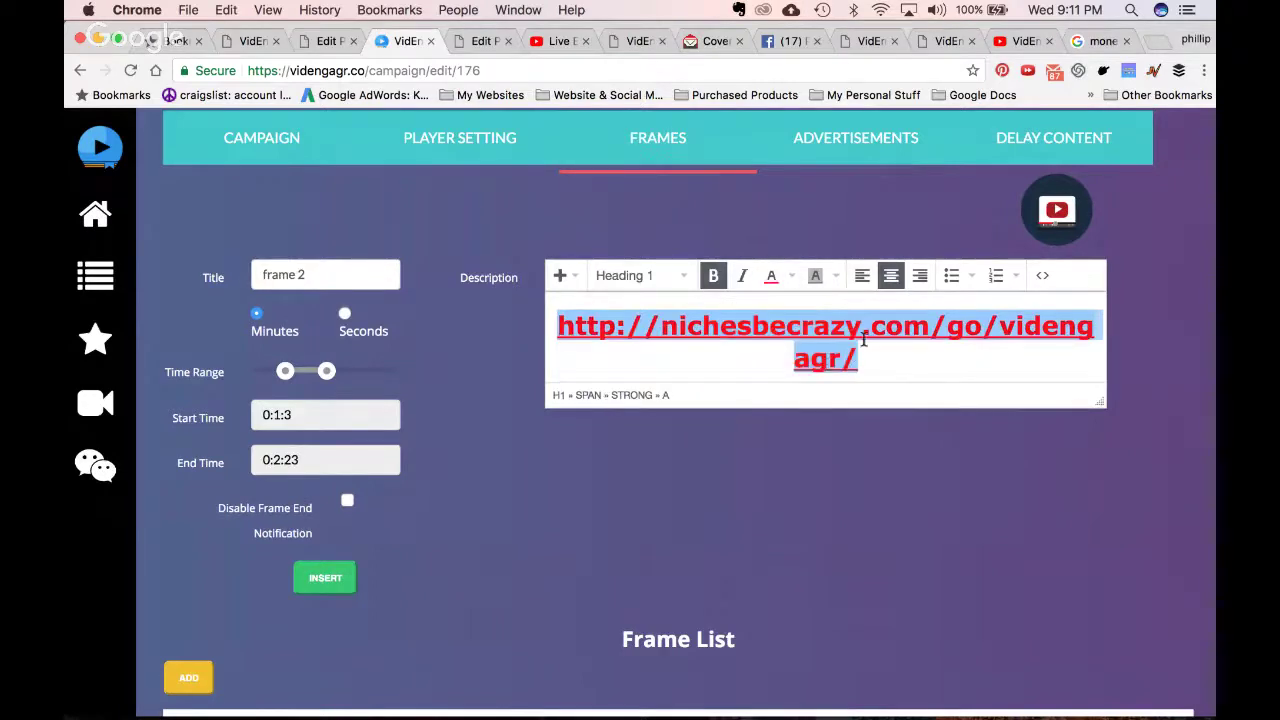
key(super+z)
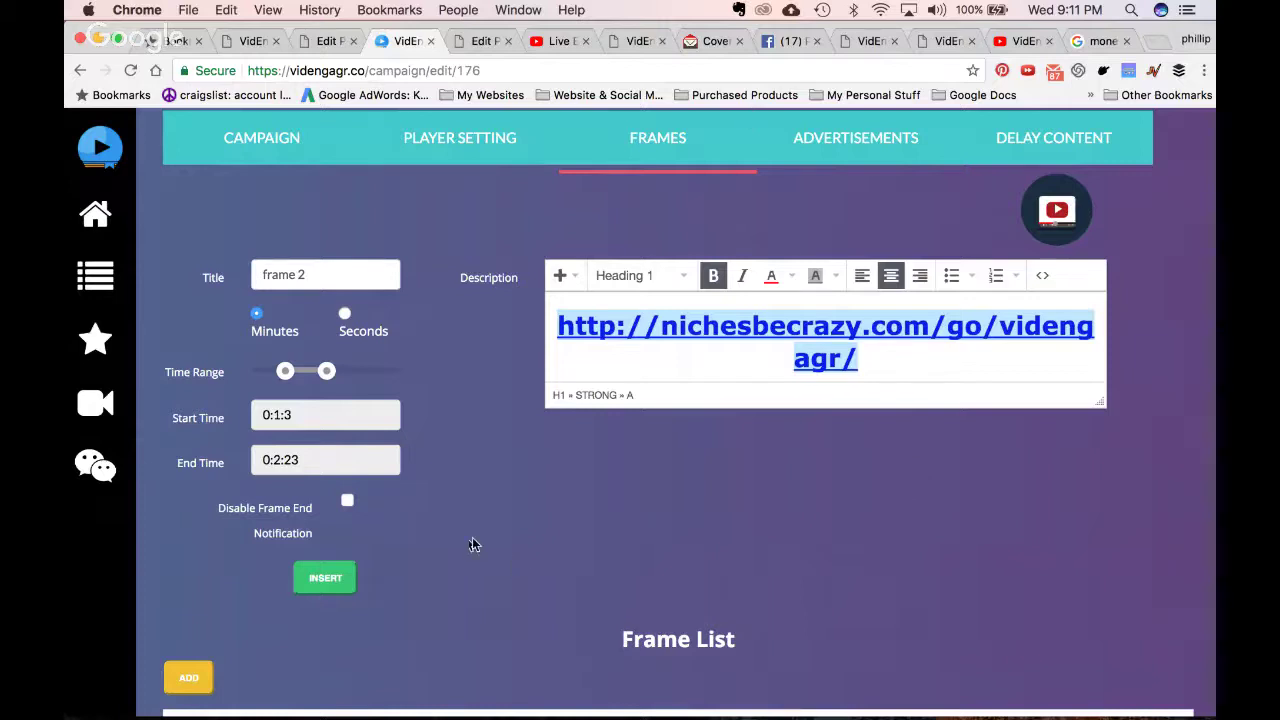
Insert frame 2 into the campaign's frames and clear the placeholder text from the next frame's description
click(327, 580)
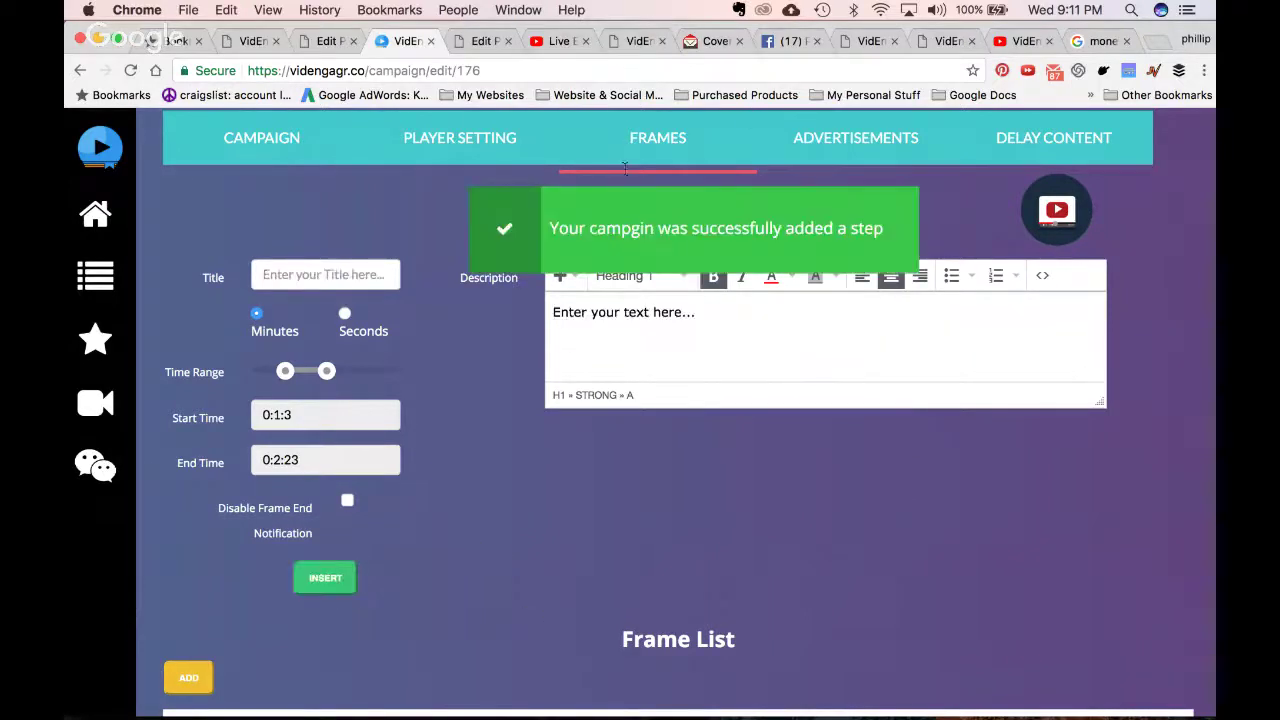
click(657, 340)
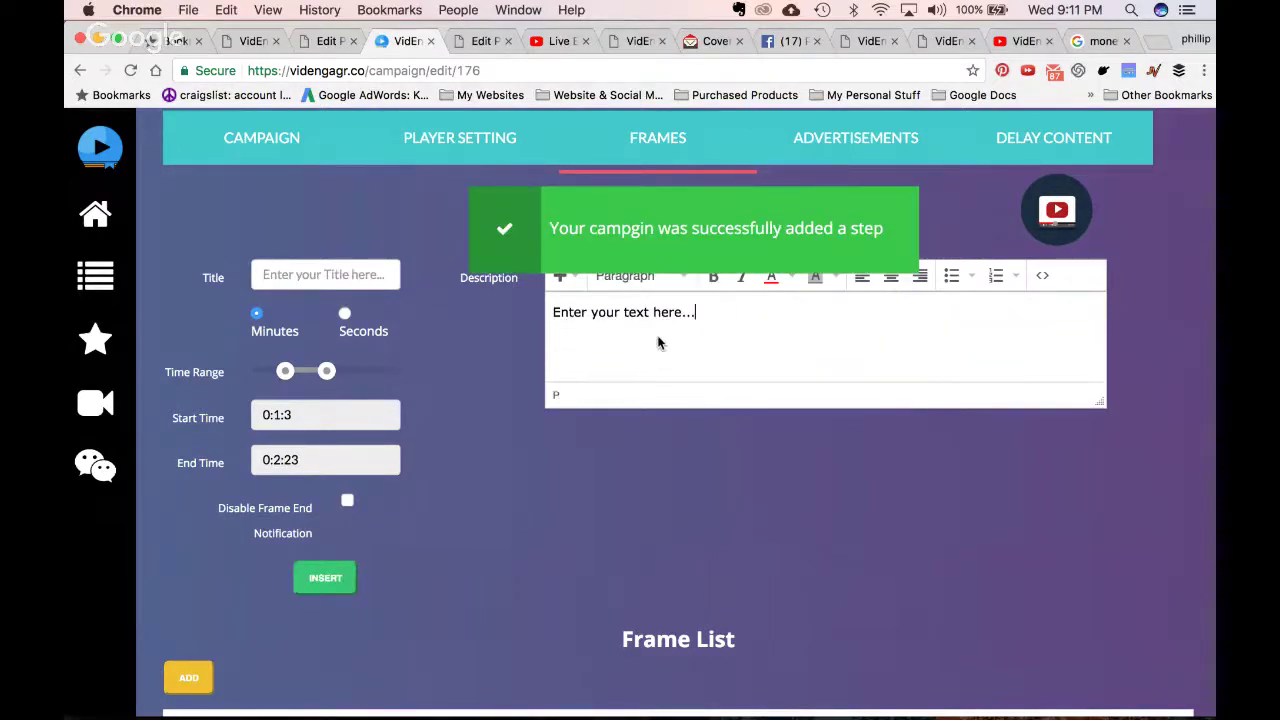
triple_click(643, 312)
key(BackSpace)
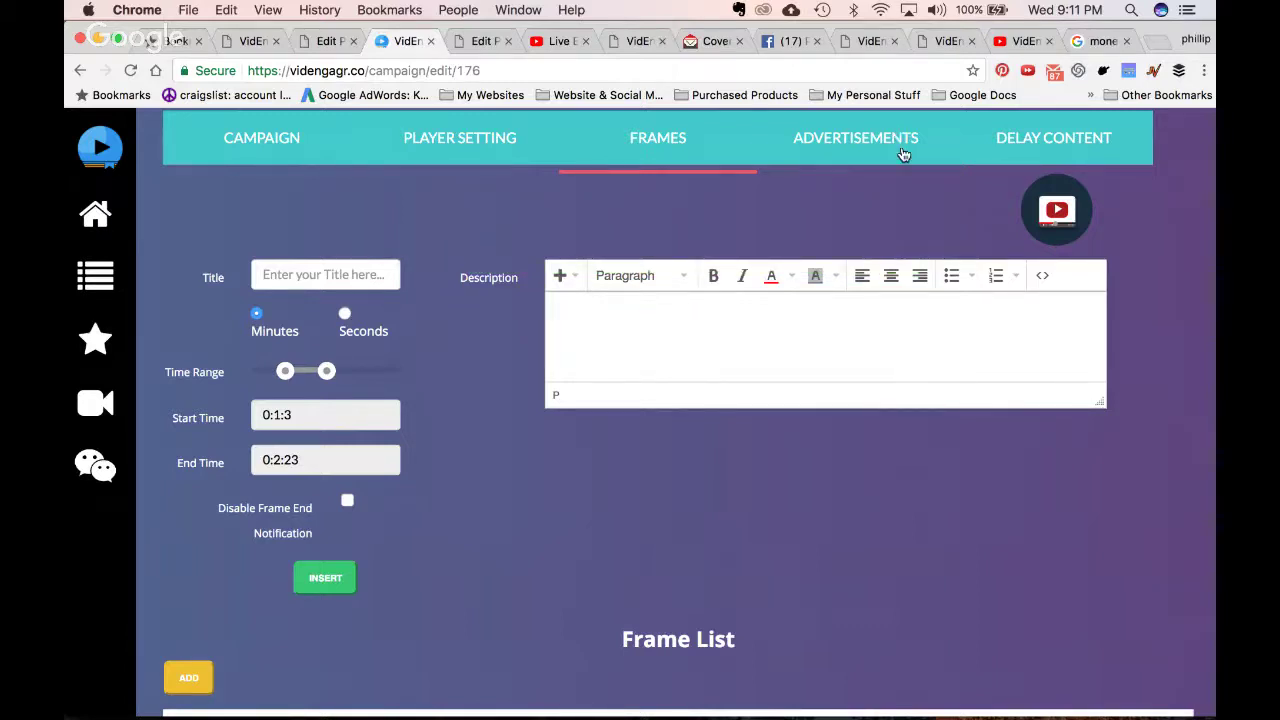
Copy the HTML code of the 160x600 Cash on Command banner from the Covert Commissions page
click(717, 41)
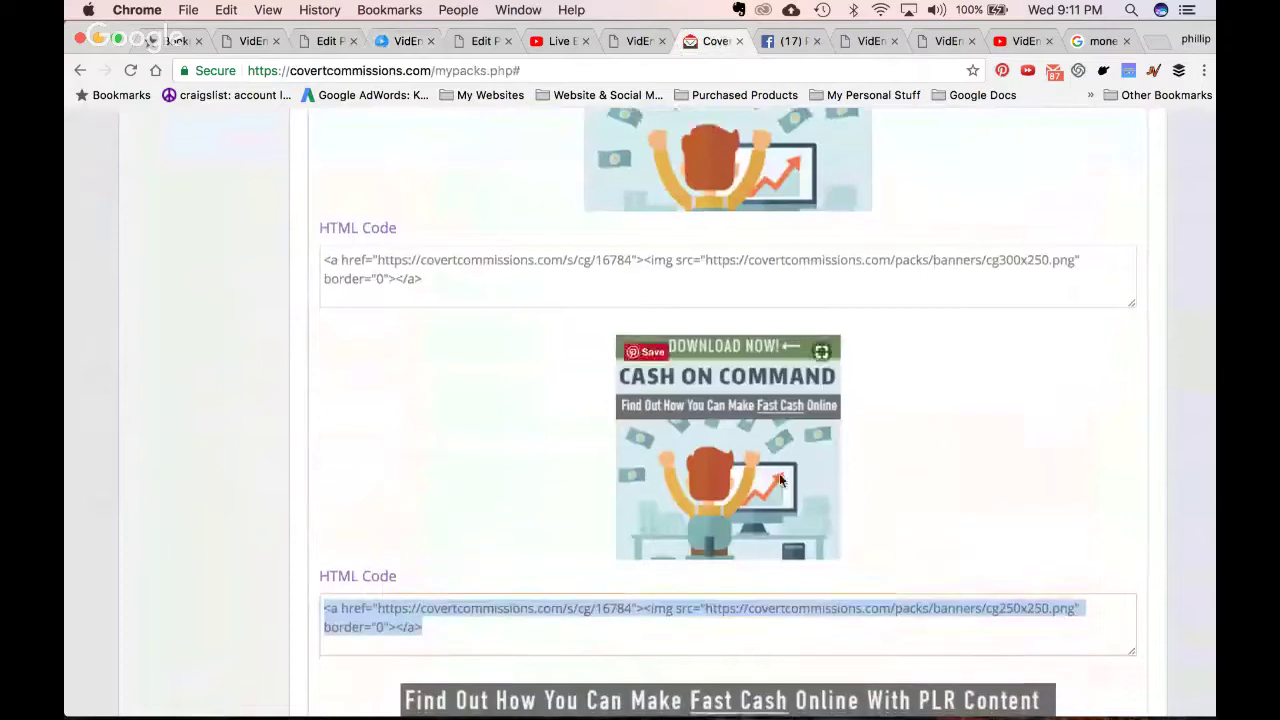
scroll(781, 481, down, 7)
scroll(779, 473, up, 2)
scroll(779, 473, down, 3)
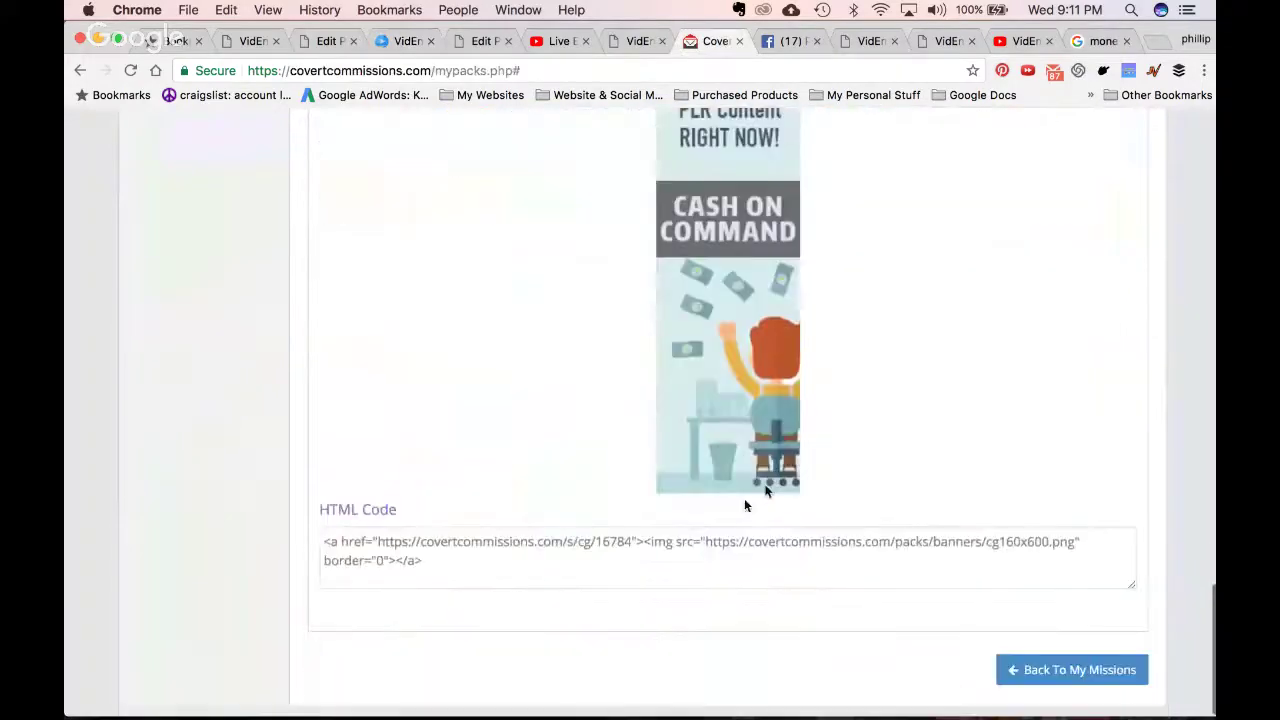
click(529, 566)
key(super+c)
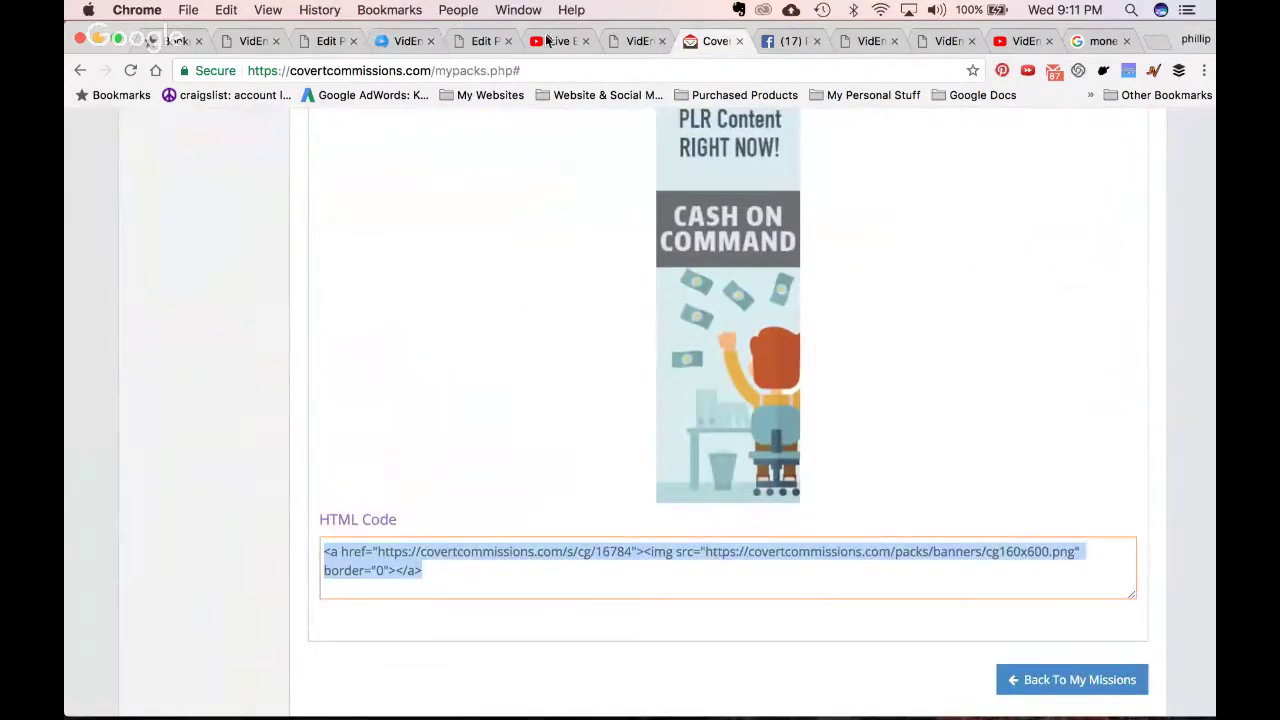
Back in the VidEngagr campaign, set the new frame's time range to 0:2:4 through 0:3:27
click(405, 41)
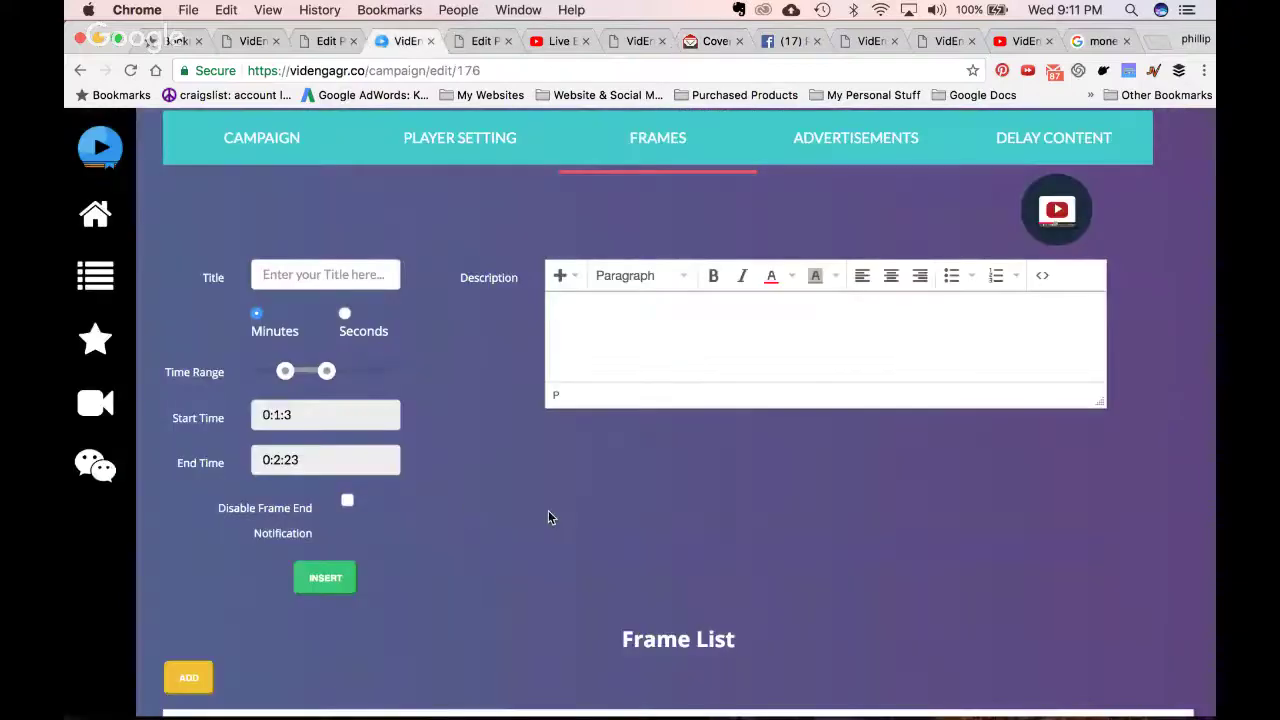
scroll(548, 517, up, 1)
scroll(549, 505, down, 7)
scroll(549, 505, up, 2)
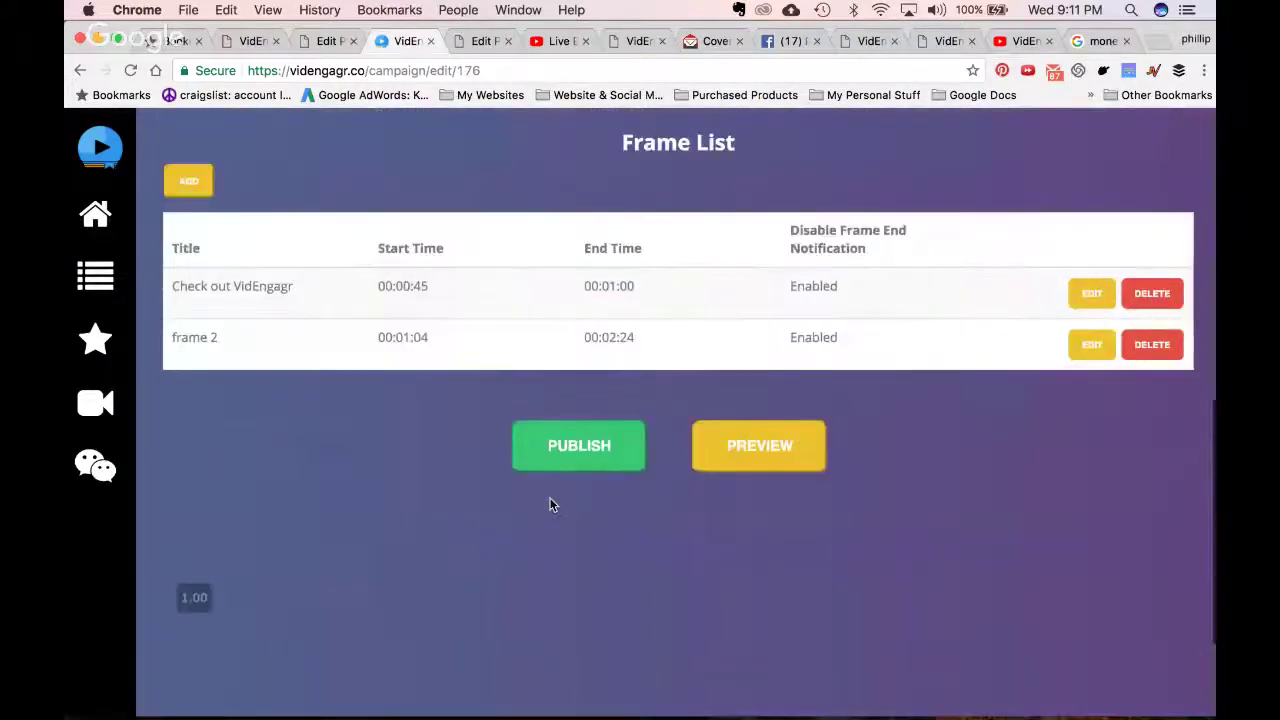
scroll(549, 505, up, 5)
scroll(371, 386, down, 1)
scroll(366, 483, down, 2)
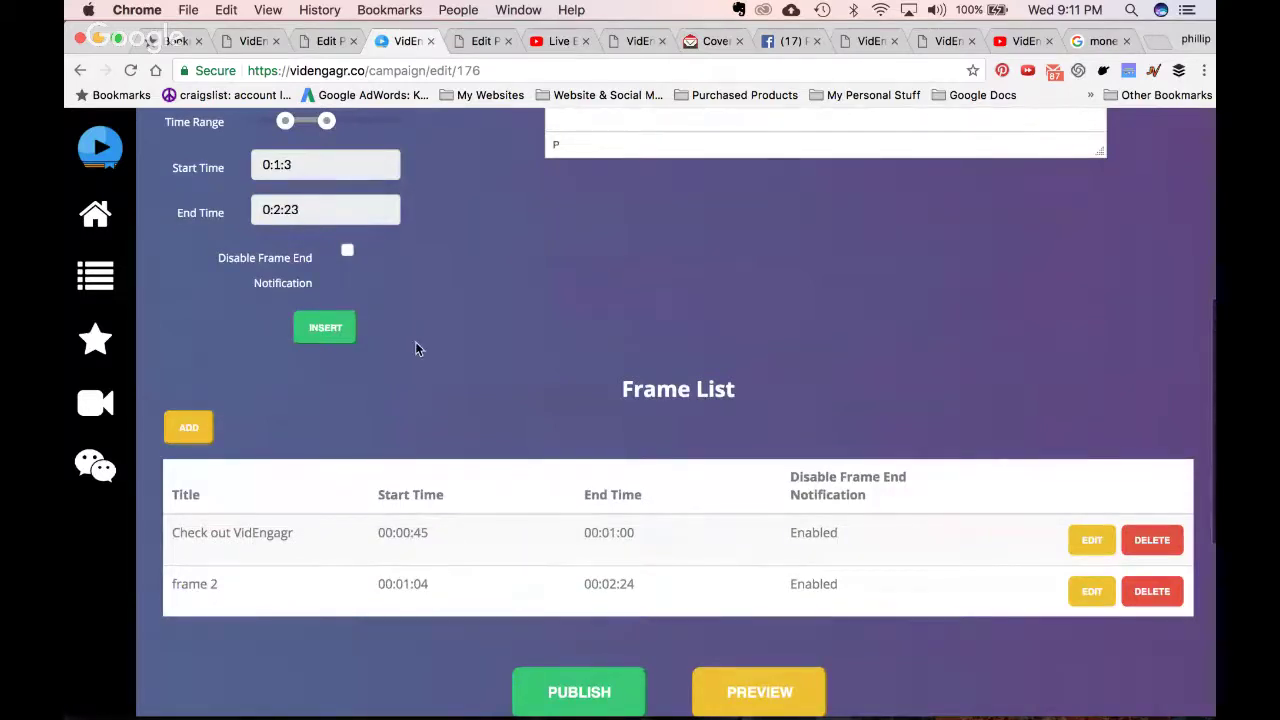
scroll(845, 592, up, 1)
scroll(846, 594, down, 3)
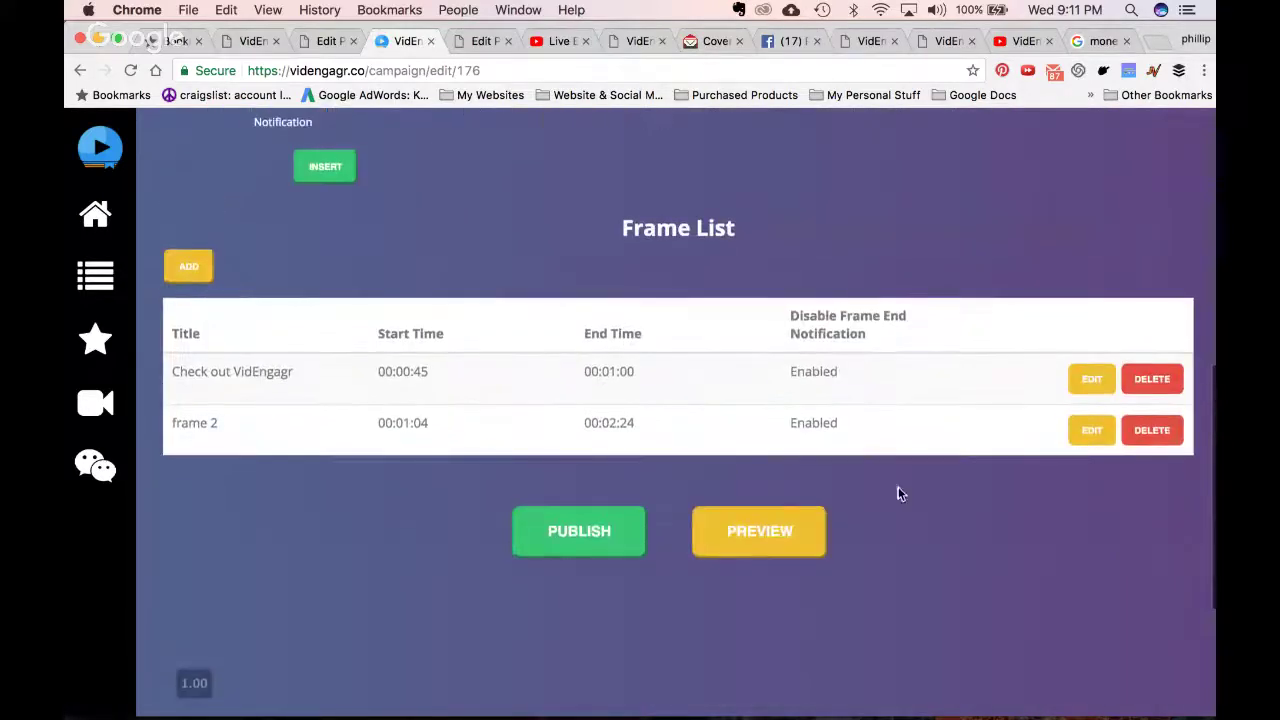
scroll(408, 268, up, 3)
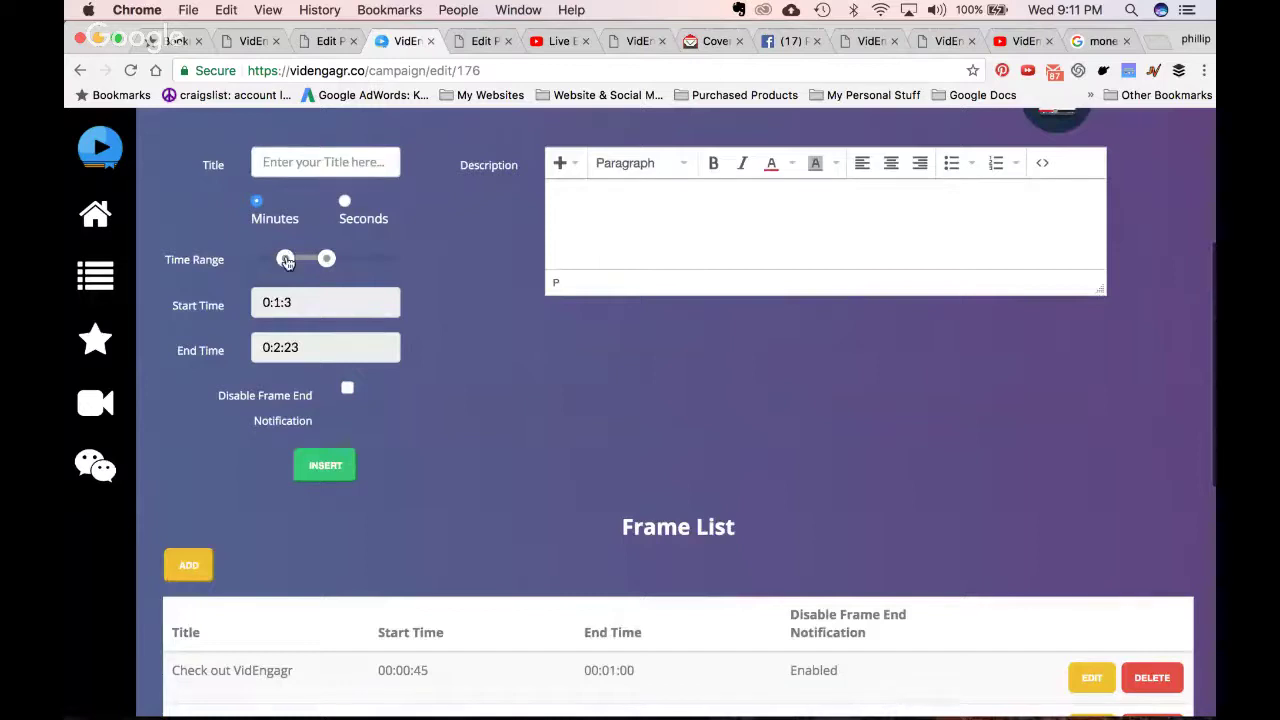
drag(285, 259, 361, 268)
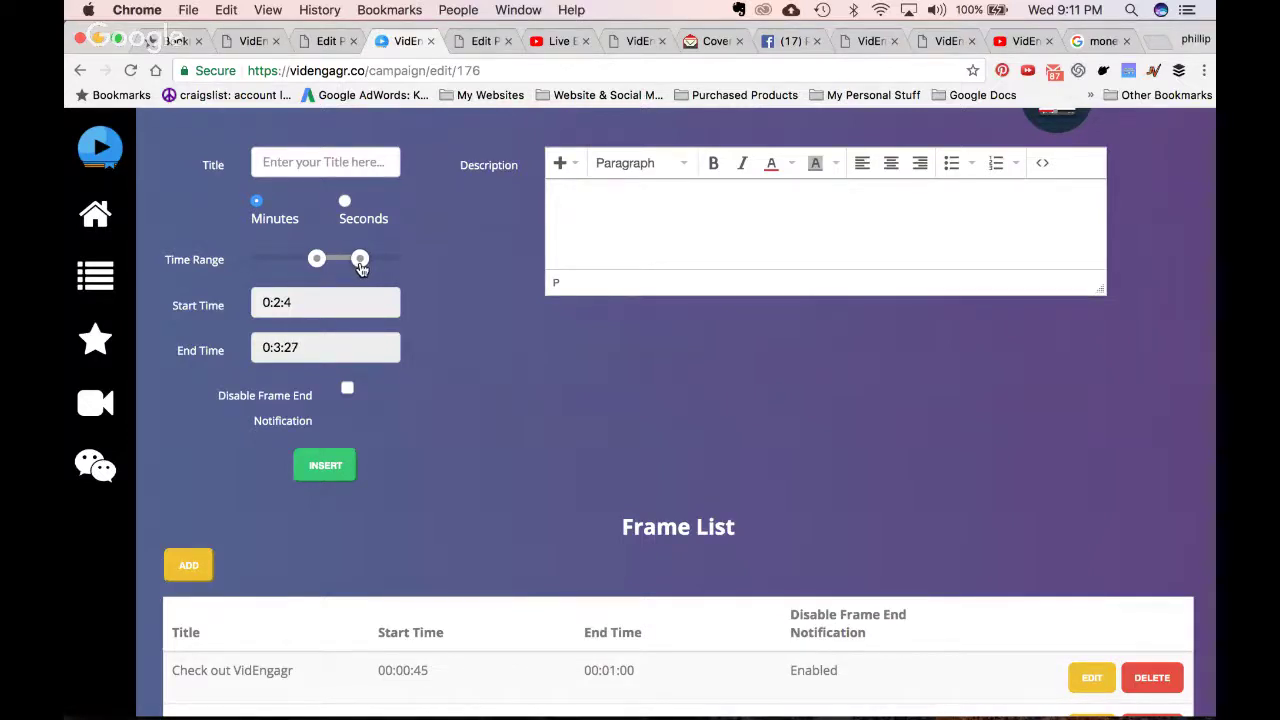
Paste the banner code into the source code of the new frame's description and enlarge the description box to show it
click(1044, 164)
key(super+v)
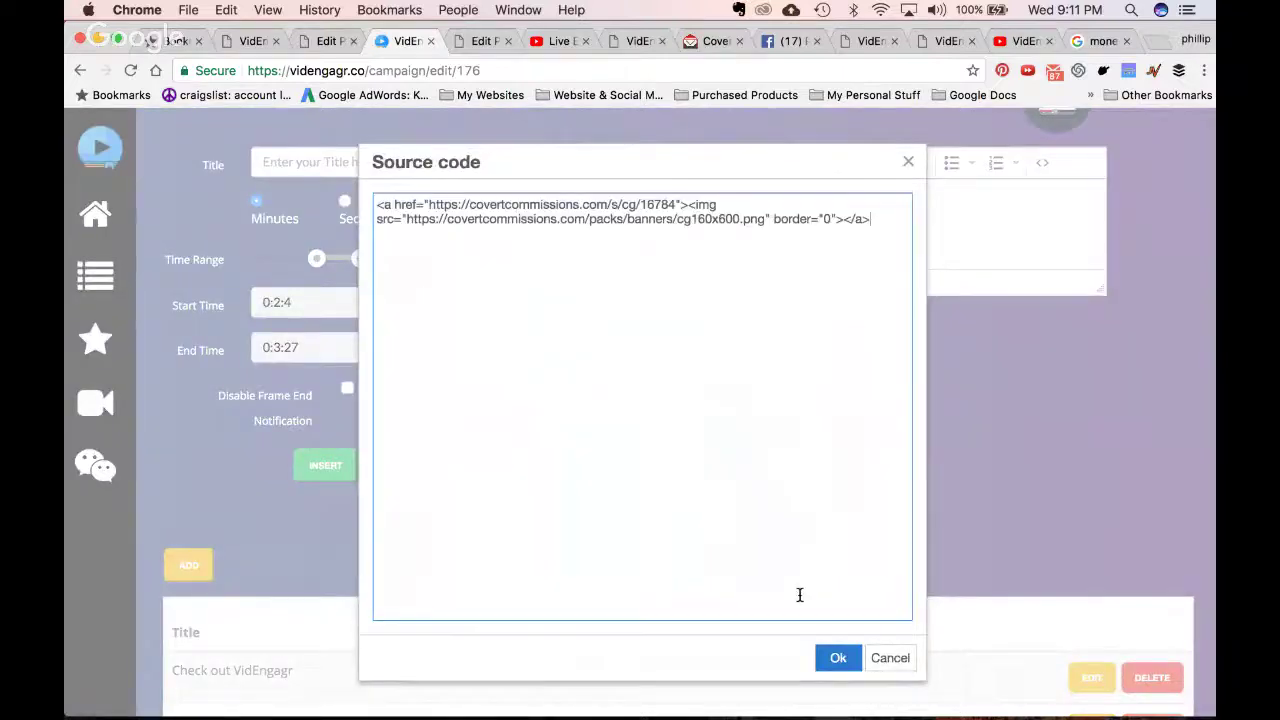
click(836, 656)
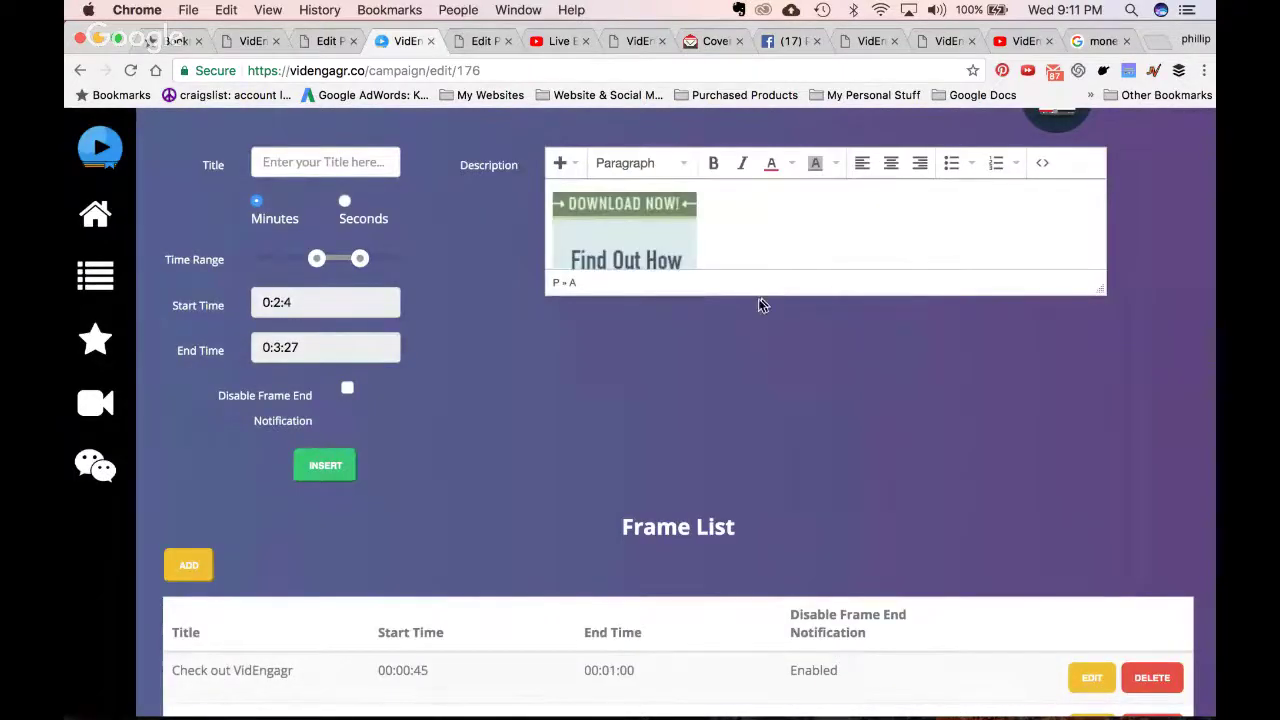
drag(1104, 294, 1054, 503)
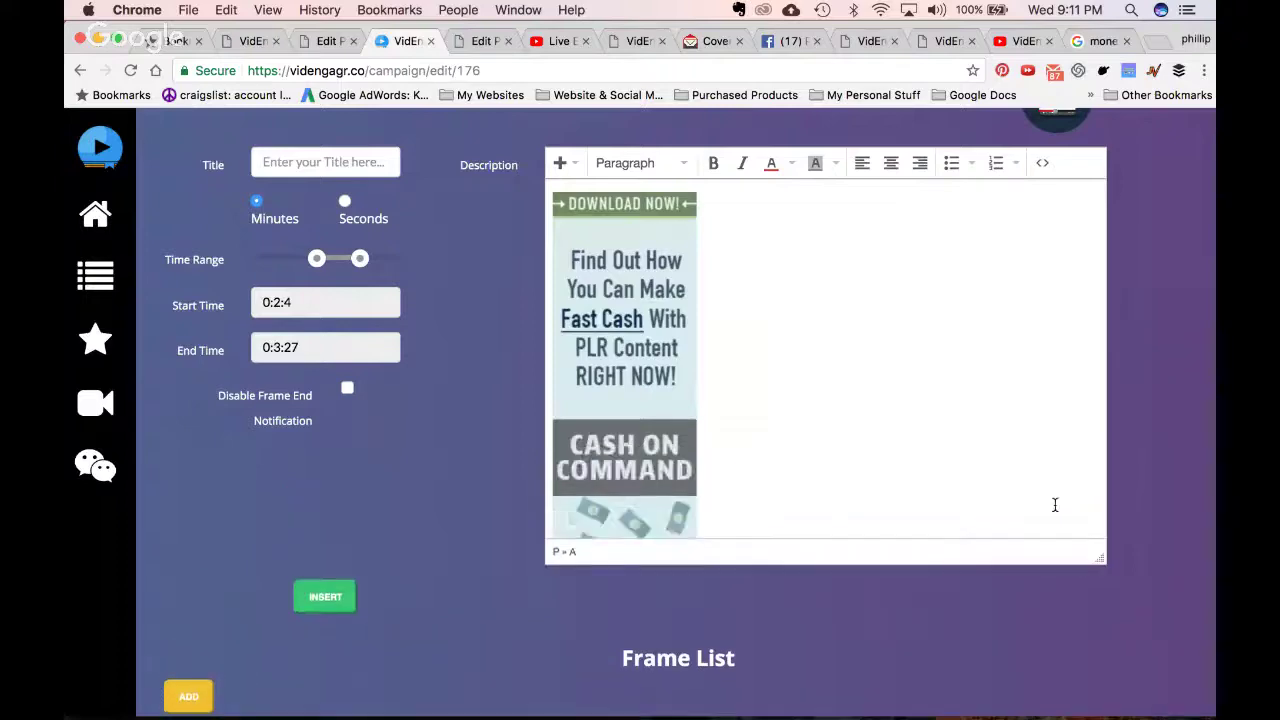
Try to insert the untitled banner frame, and give it the title "Frame 3"
scroll(695, 477, down, 2)
scroll(695, 477, down, 10)
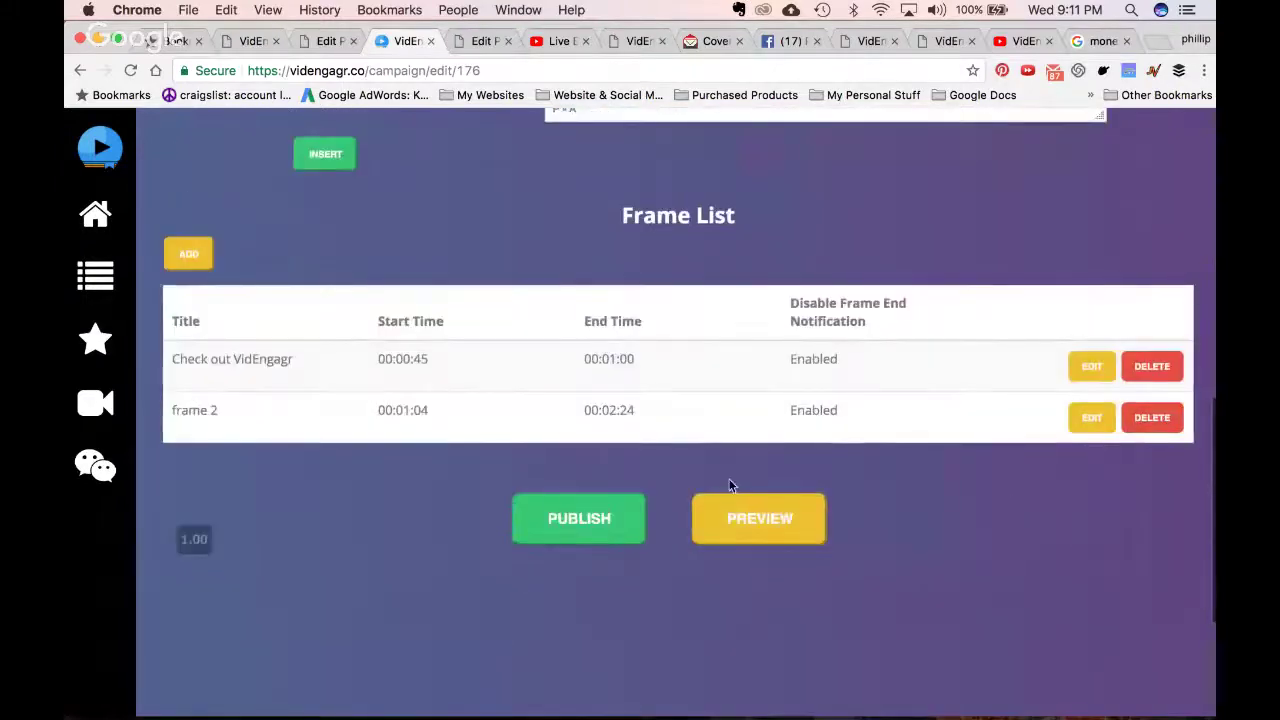
click(828, 516)
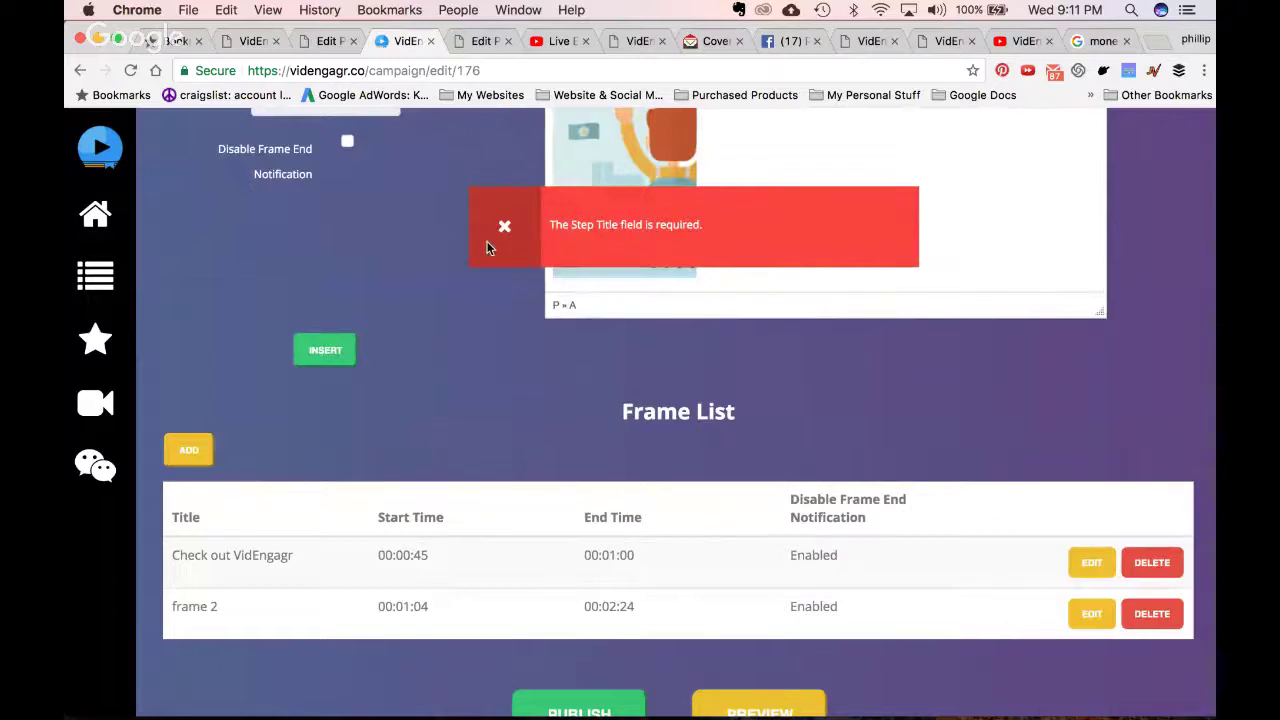
click(504, 227)
scroll(489, 239, up, 5)
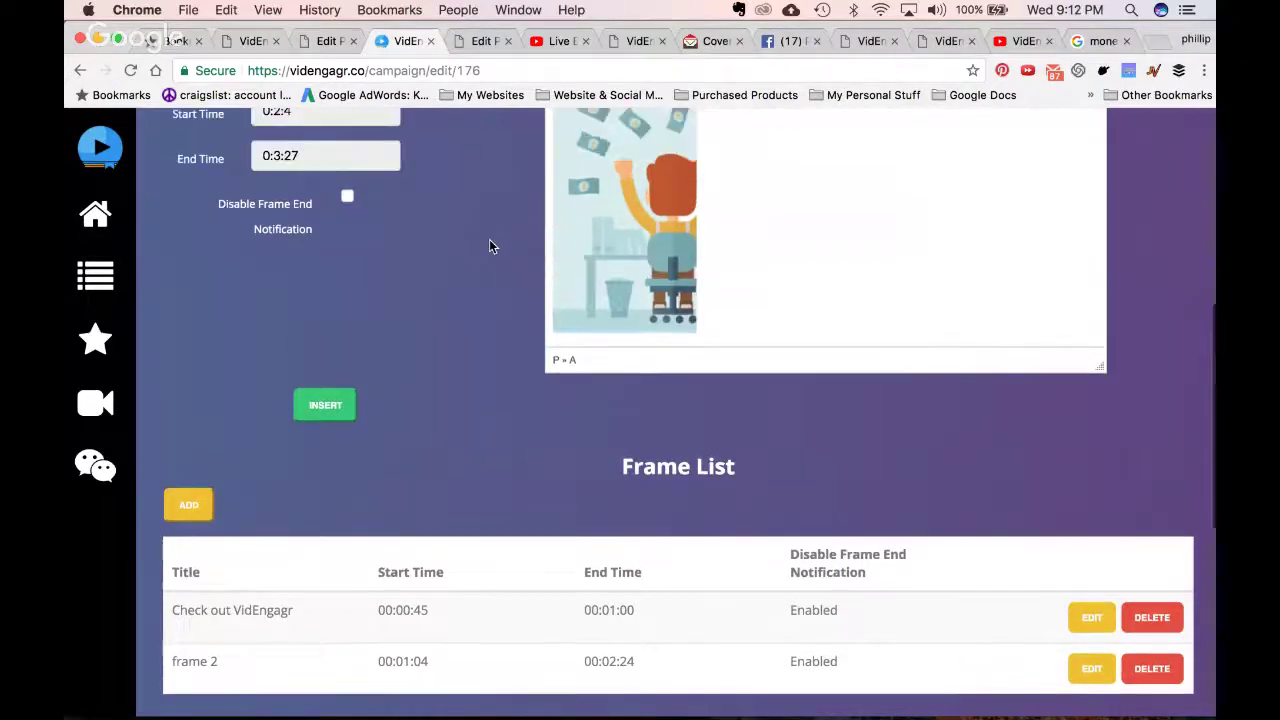
click(287, 236)
text(Frame 3)
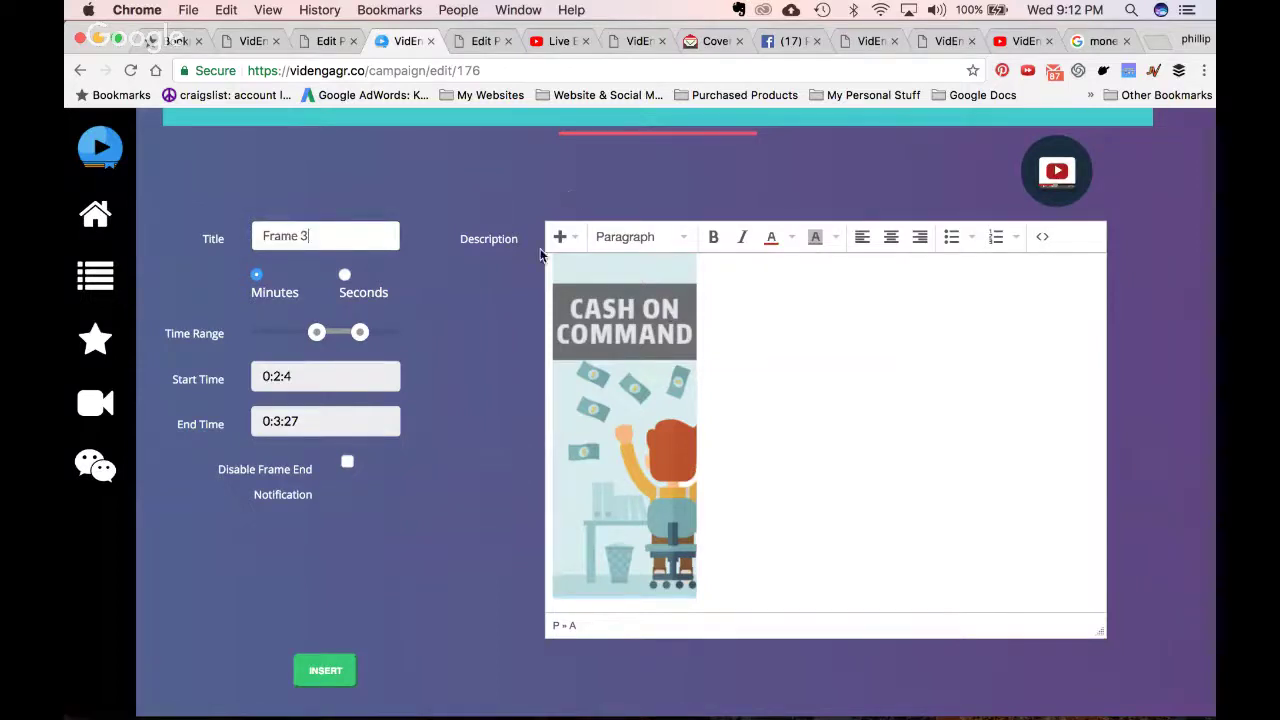
Insert Frame 3 into the campaign's frame list
scroll(540, 257, down, 8)
scroll(790, 448, up, 2)
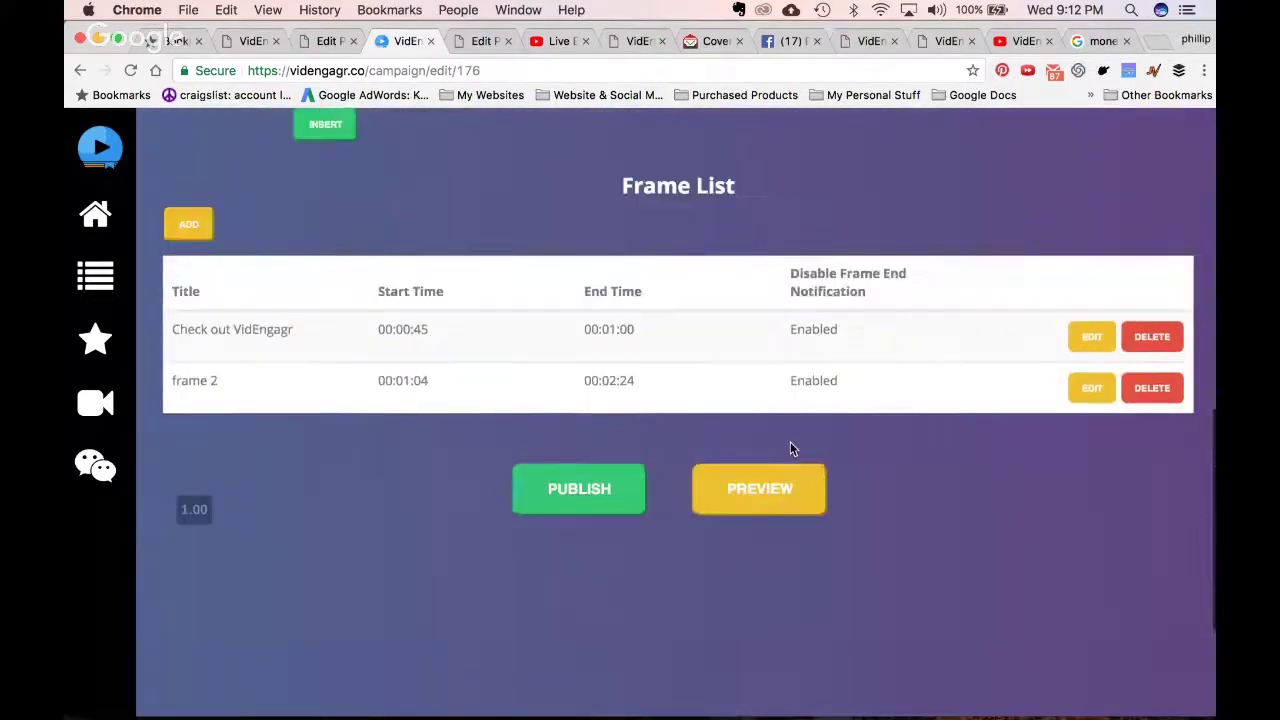
scroll(790, 448, up, 4)
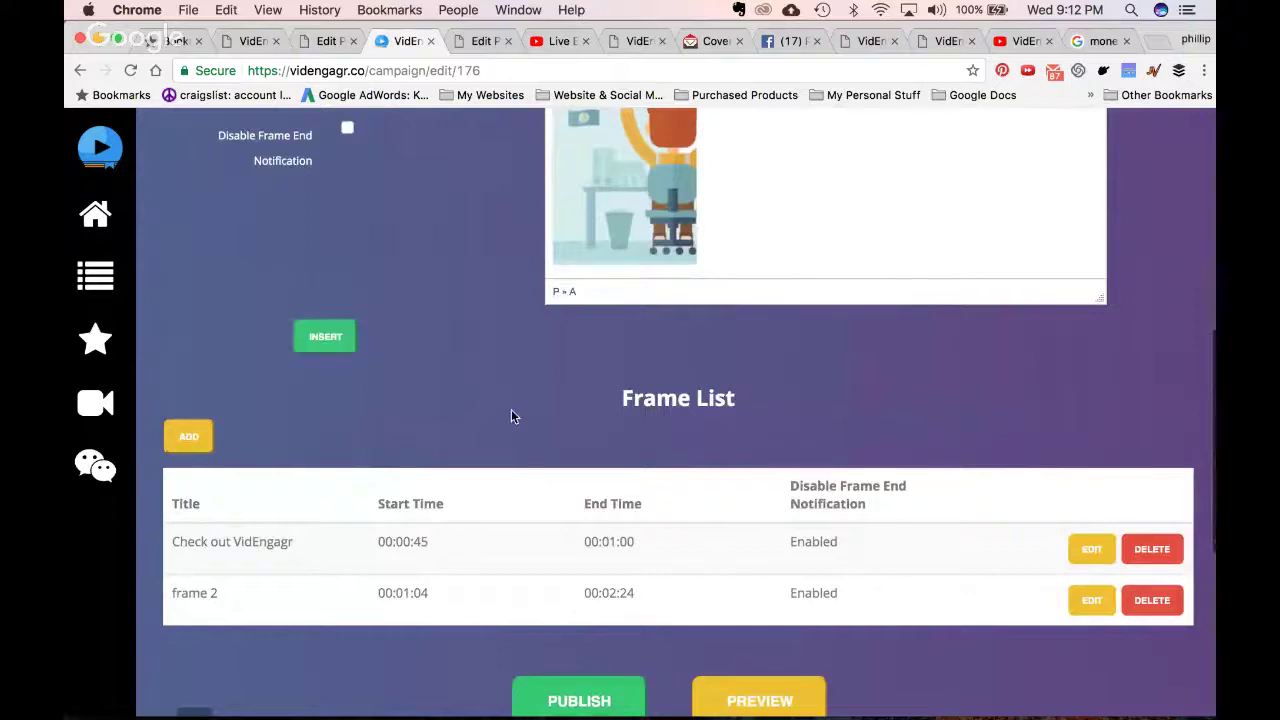
scroll(525, 421, down, 4)
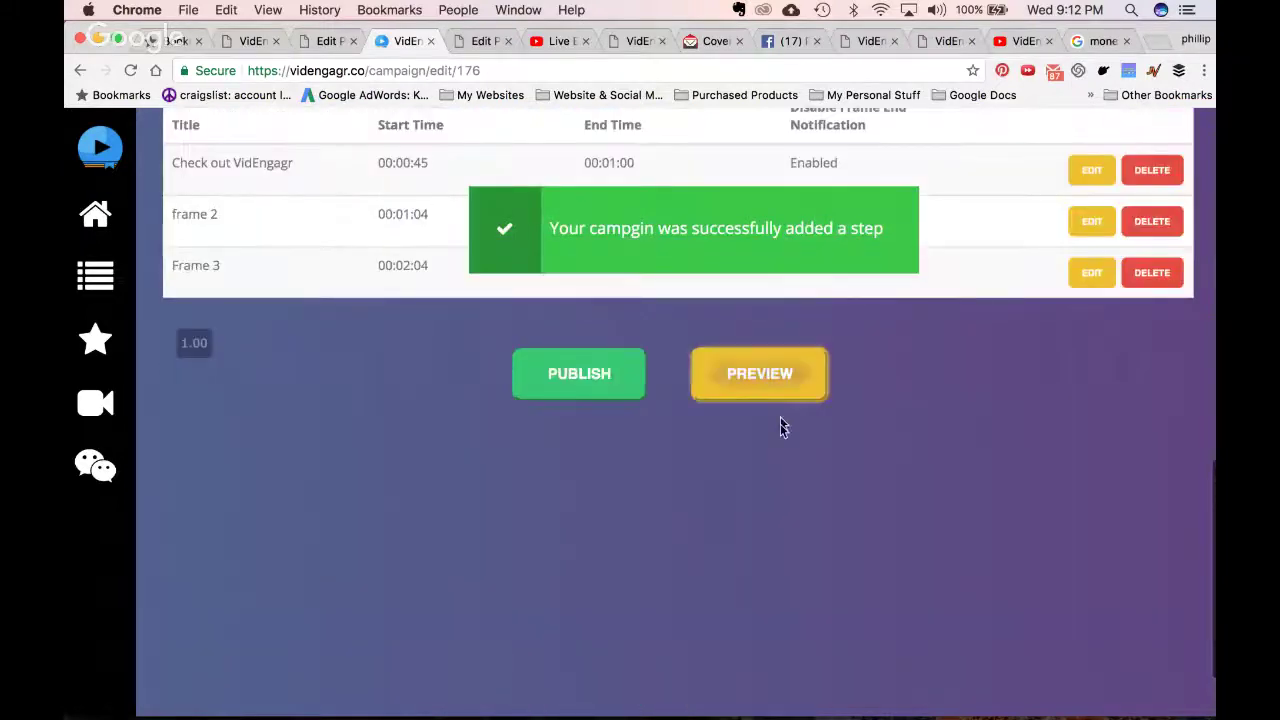
Preview the VidEngagr Review campaign, close the preview and publish the campaign
click(771, 401)
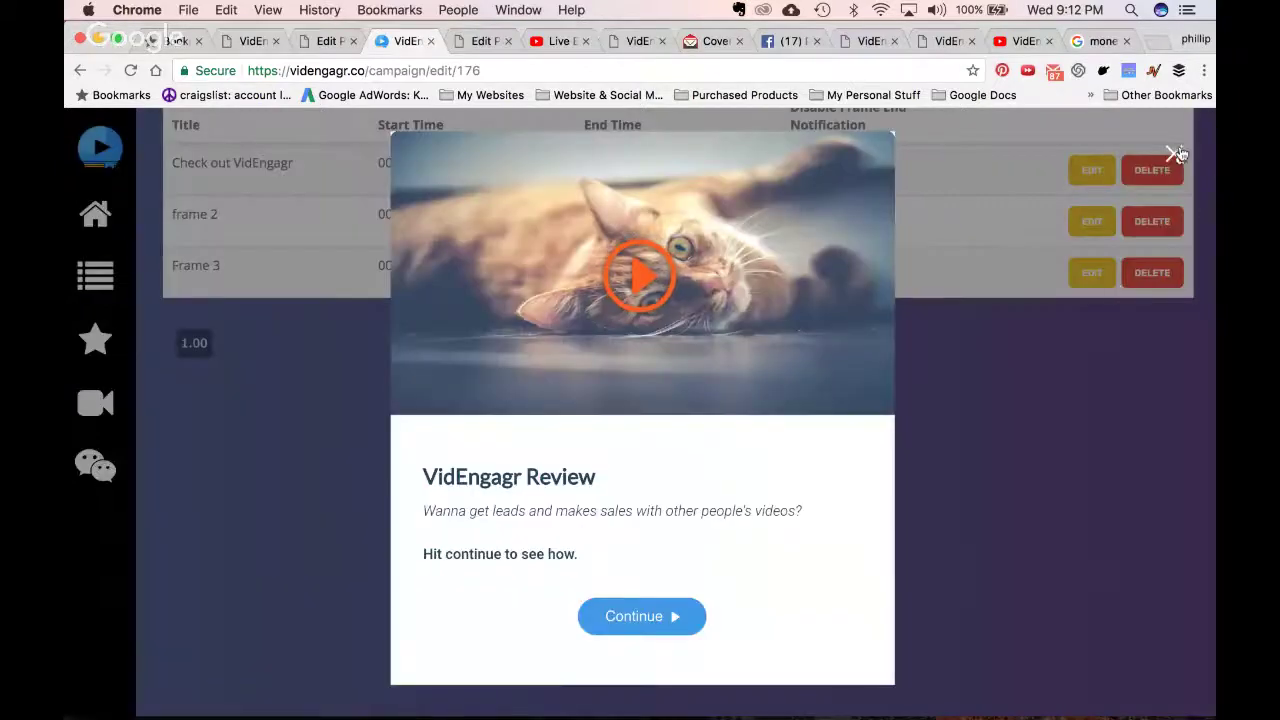
click(1175, 153)
click(606, 378)
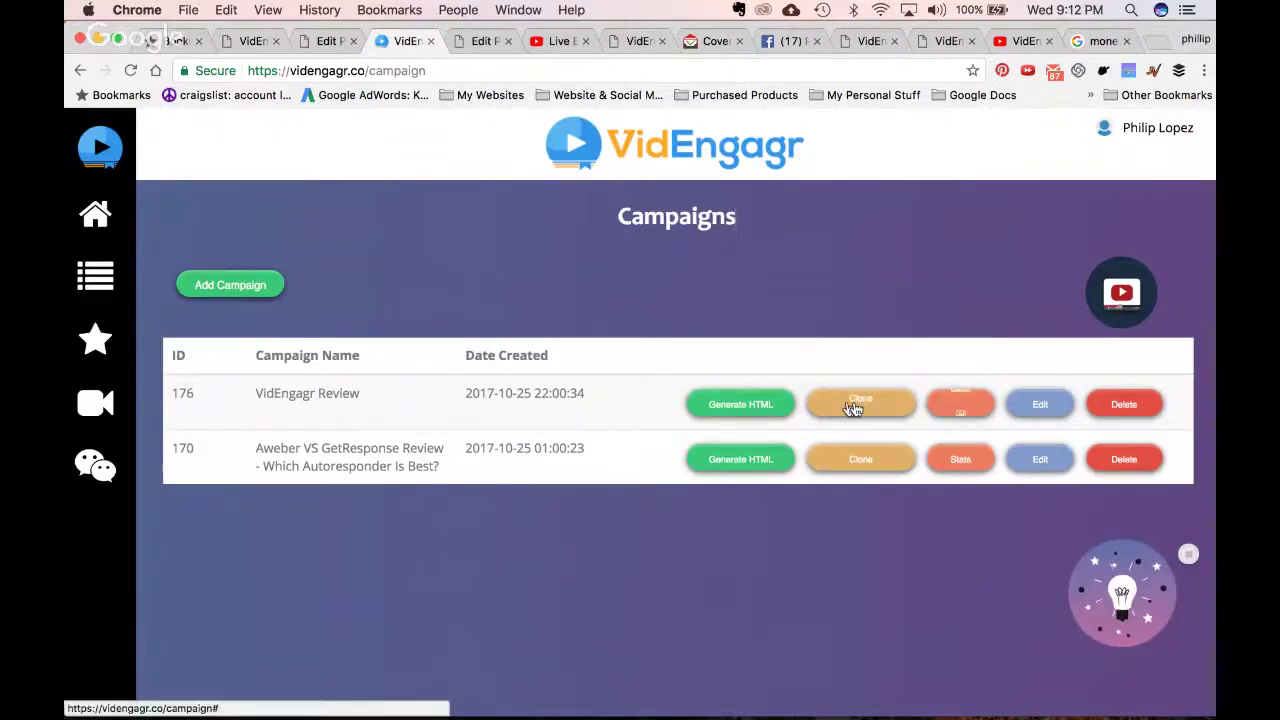
Generate the HTML embed code for the VidEngagr Review campaign and copy it
click(748, 404)
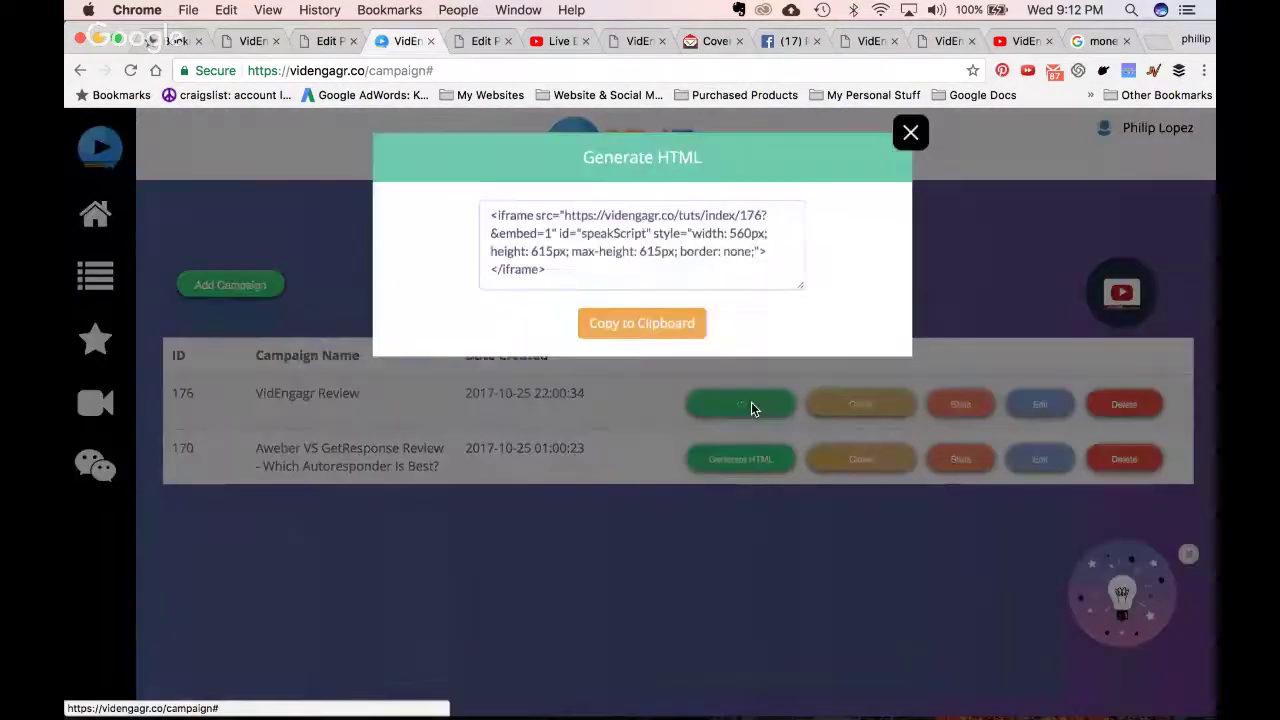
triple_click(585, 253)
key(cmd+c)
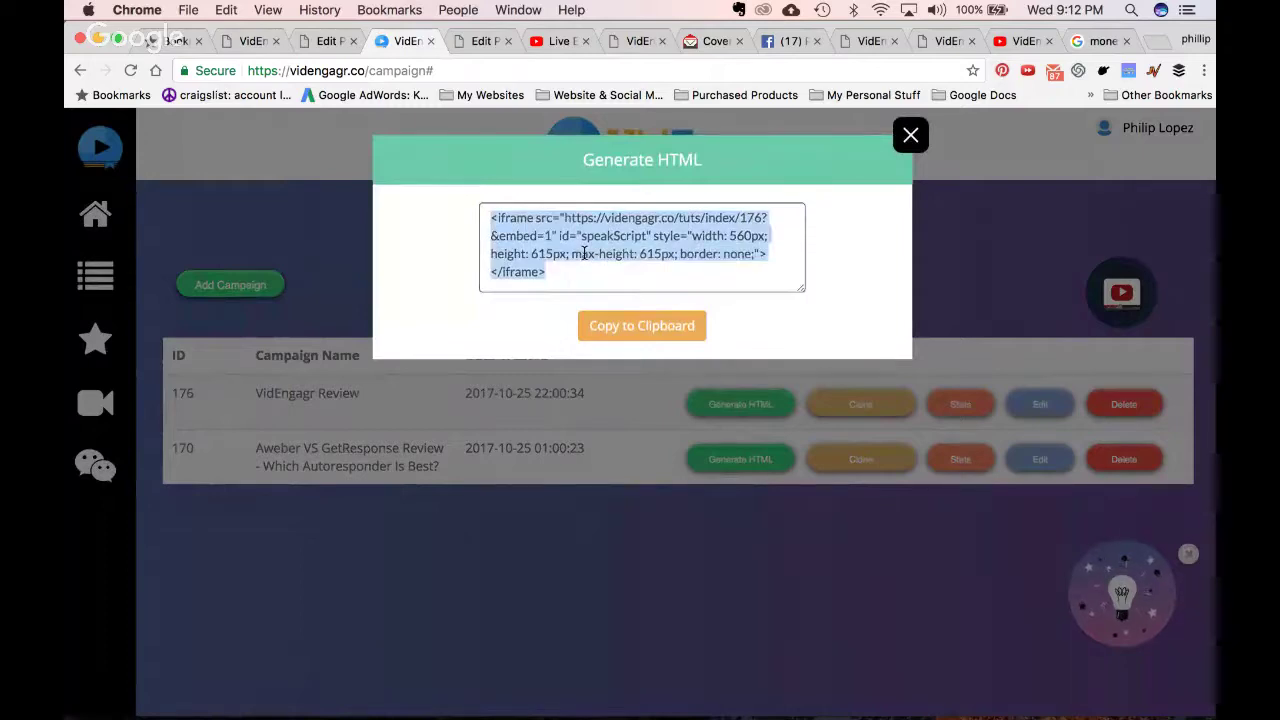
Paste the campaign's iframe code into the HTML text of the VidEngagr Review post in WordPress
click(325, 41)
scroll(443, 371, down, 3)
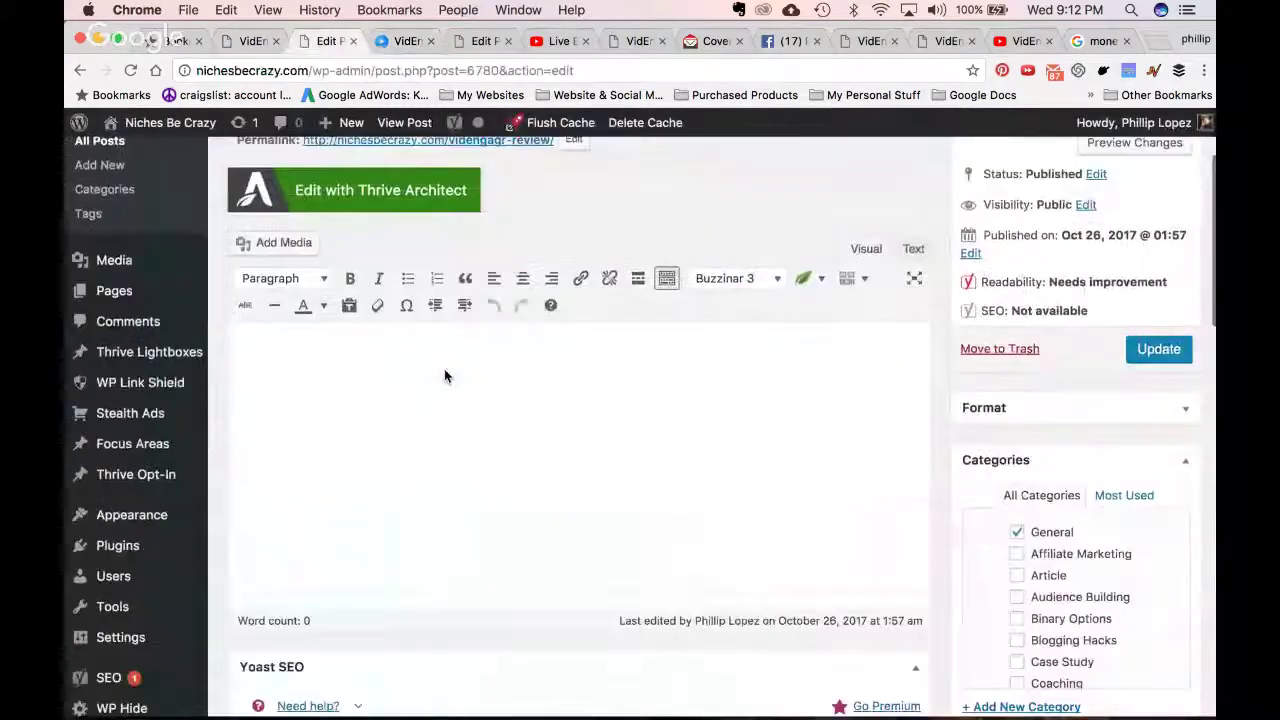
click(913, 247)
key(cmd+v)
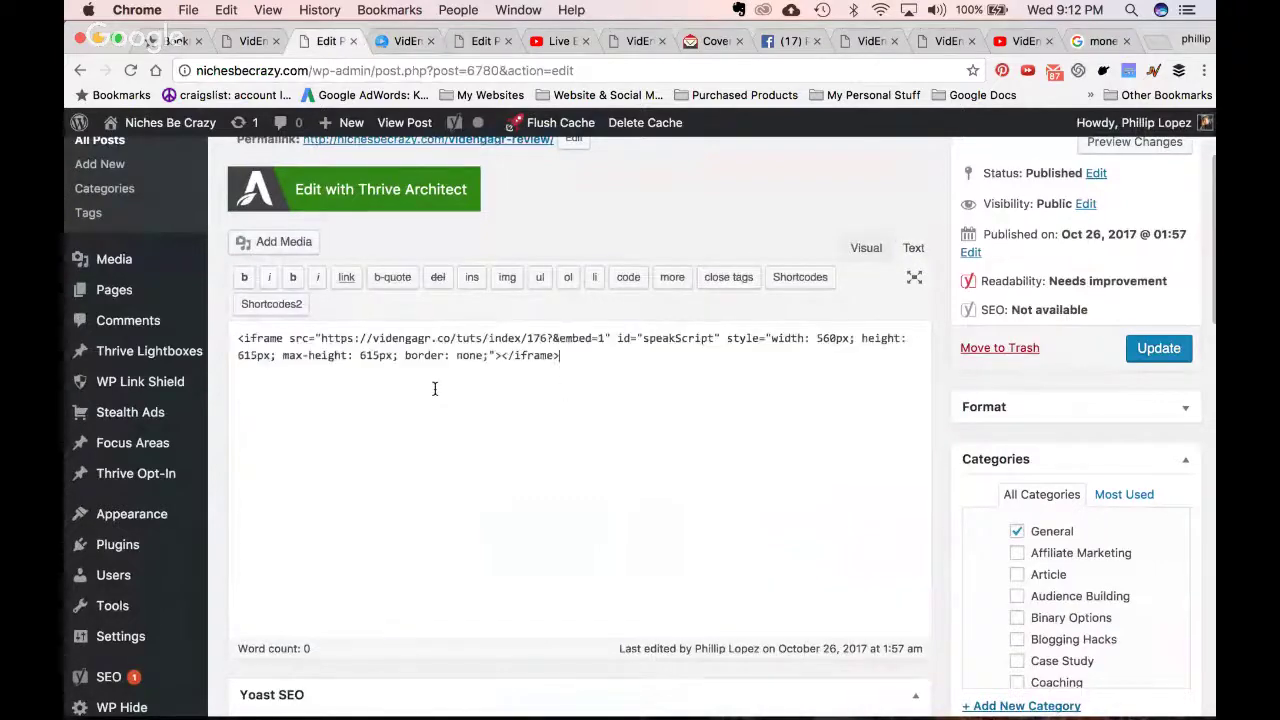
Show the VidEngagr Review post in the visual editor and update the published post
scroll(760, 340, up, 2)
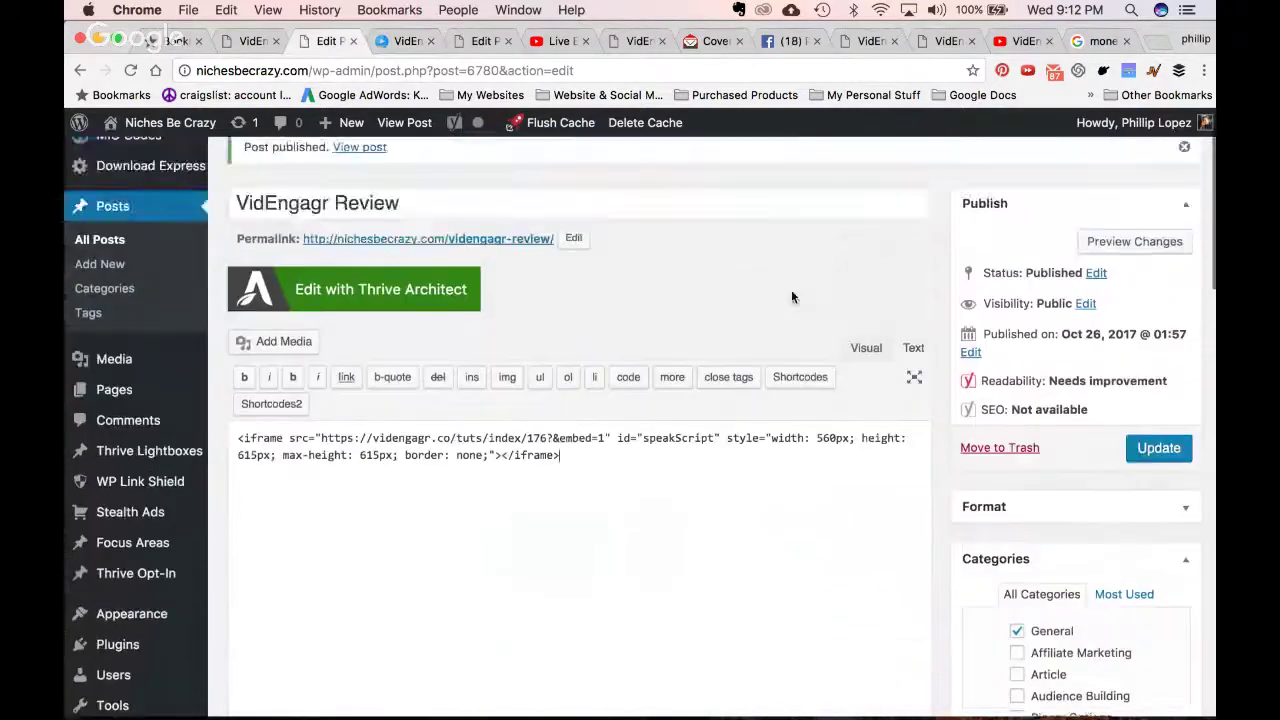
click(866, 348)
scroll(723, 457, down, 2)
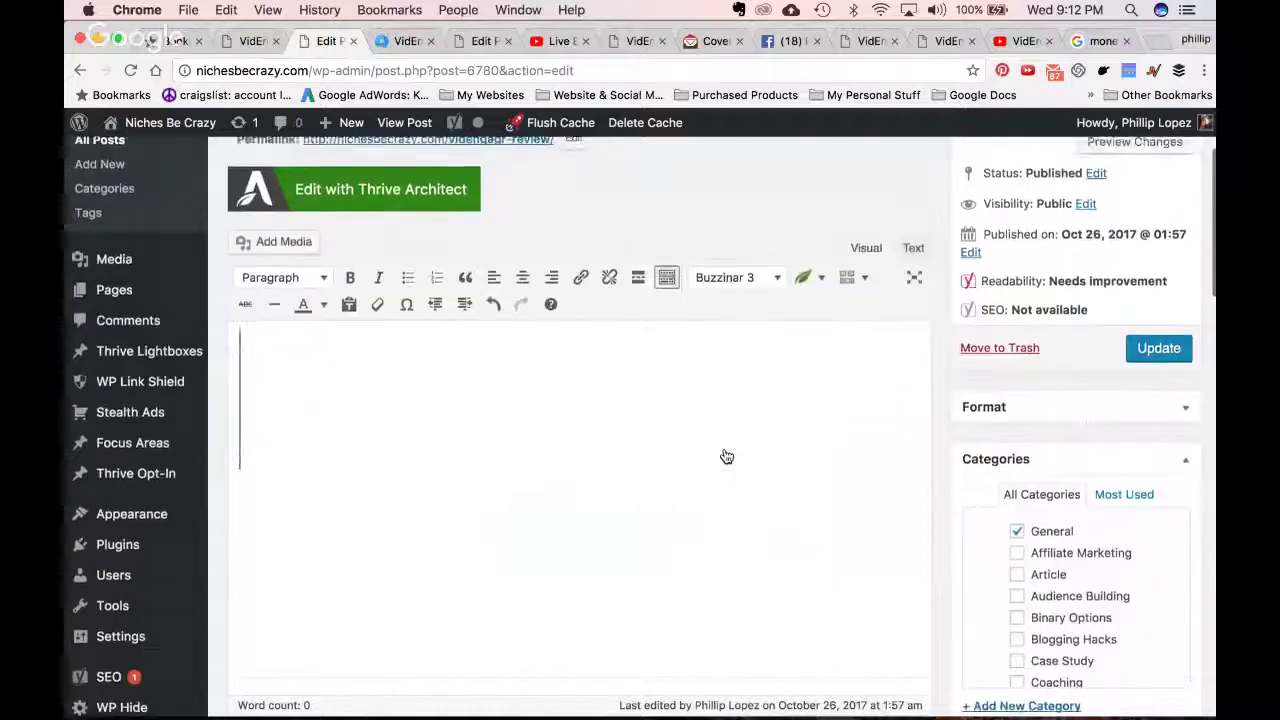
click(1183, 326)
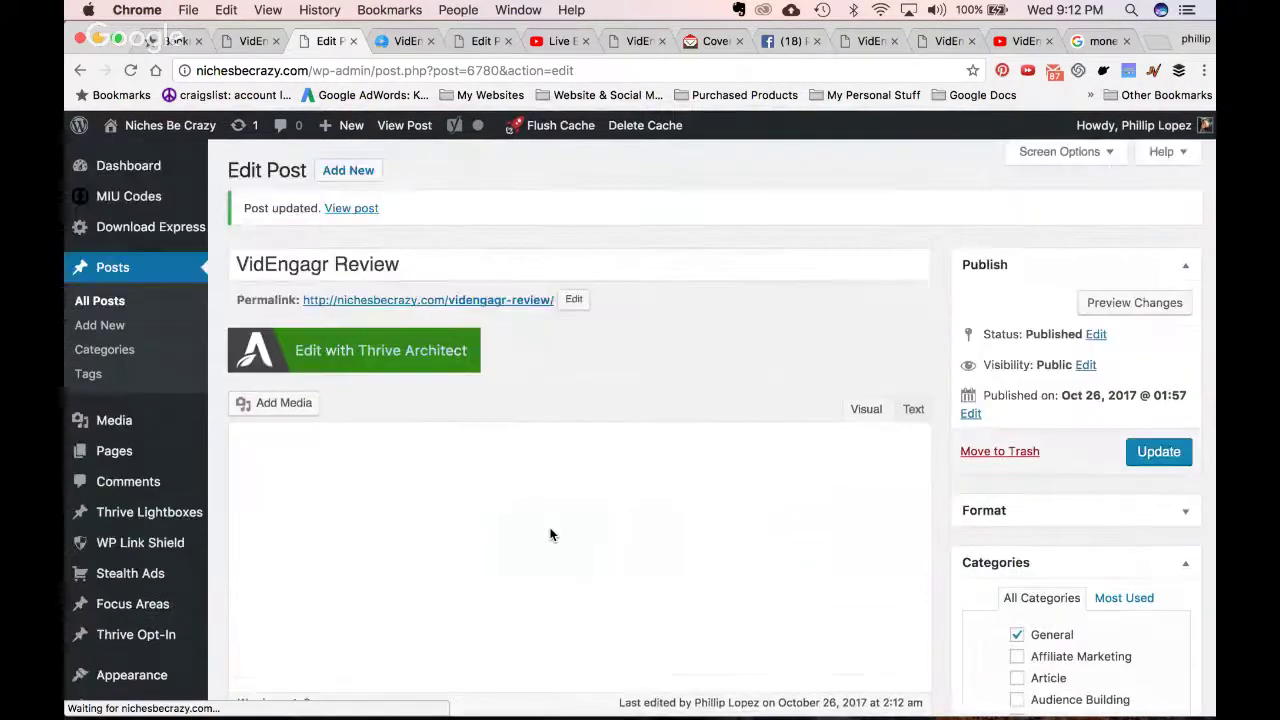
Open the VidEngagr Review post's permalink in a new tab and examine the embedded campaign and the content below it
right_click(450, 302)
click(515, 308)
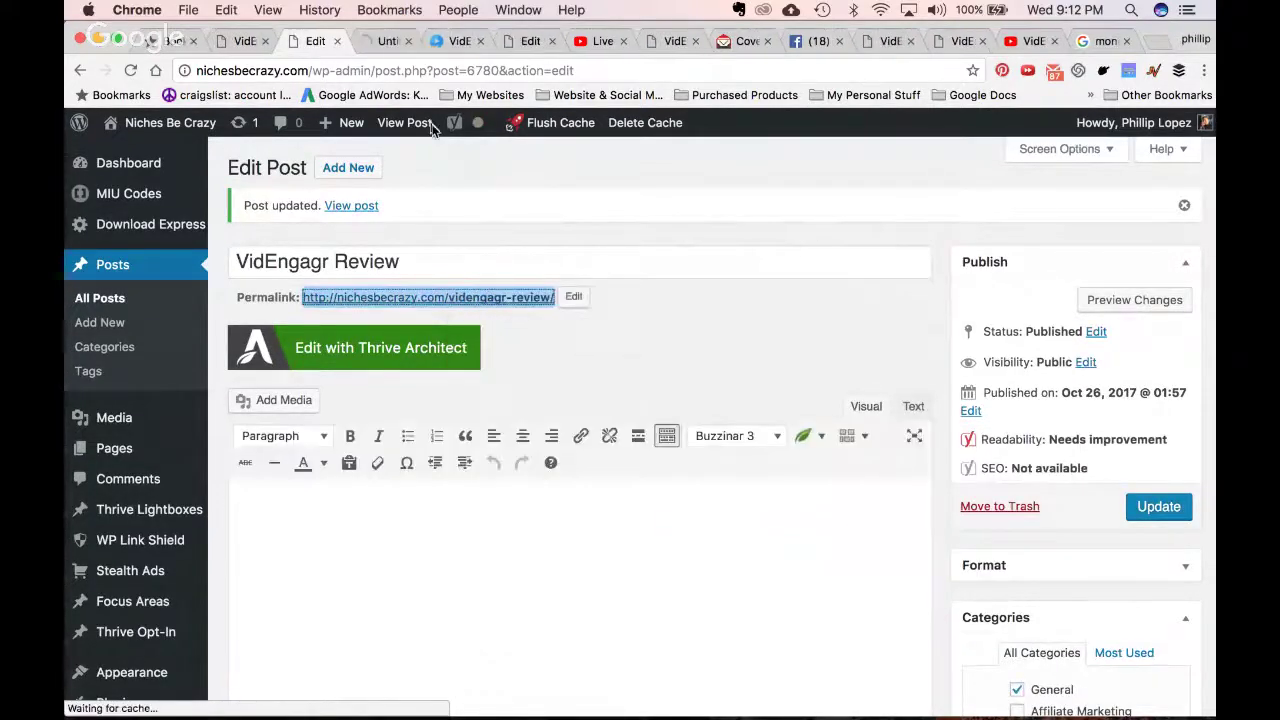
click(388, 43)
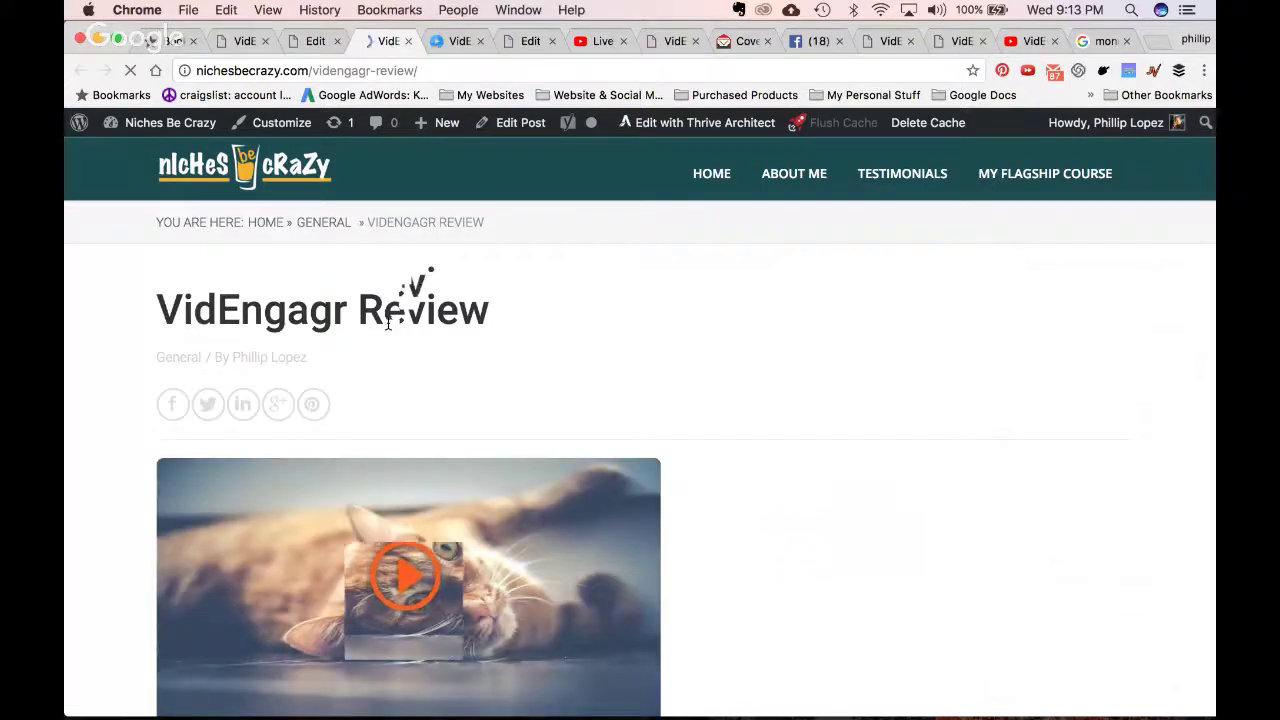
scroll(390, 330, down, 5)
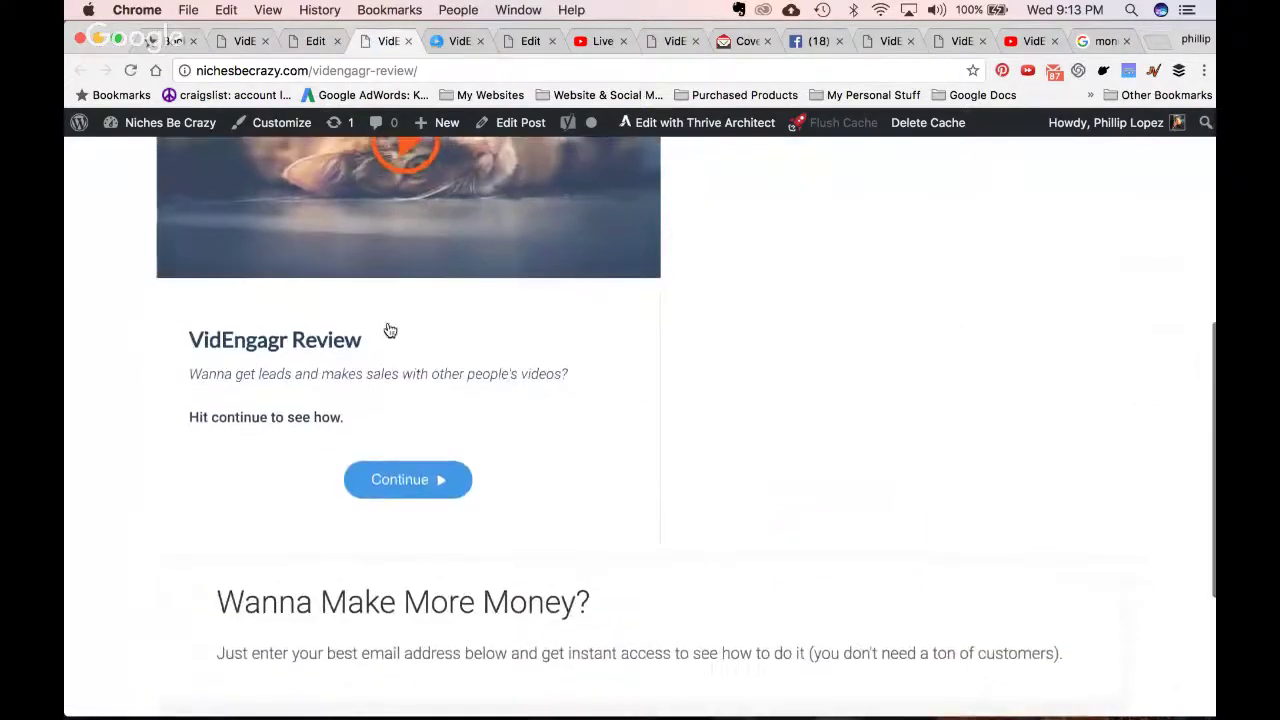
scroll(700, 505, down, 2)
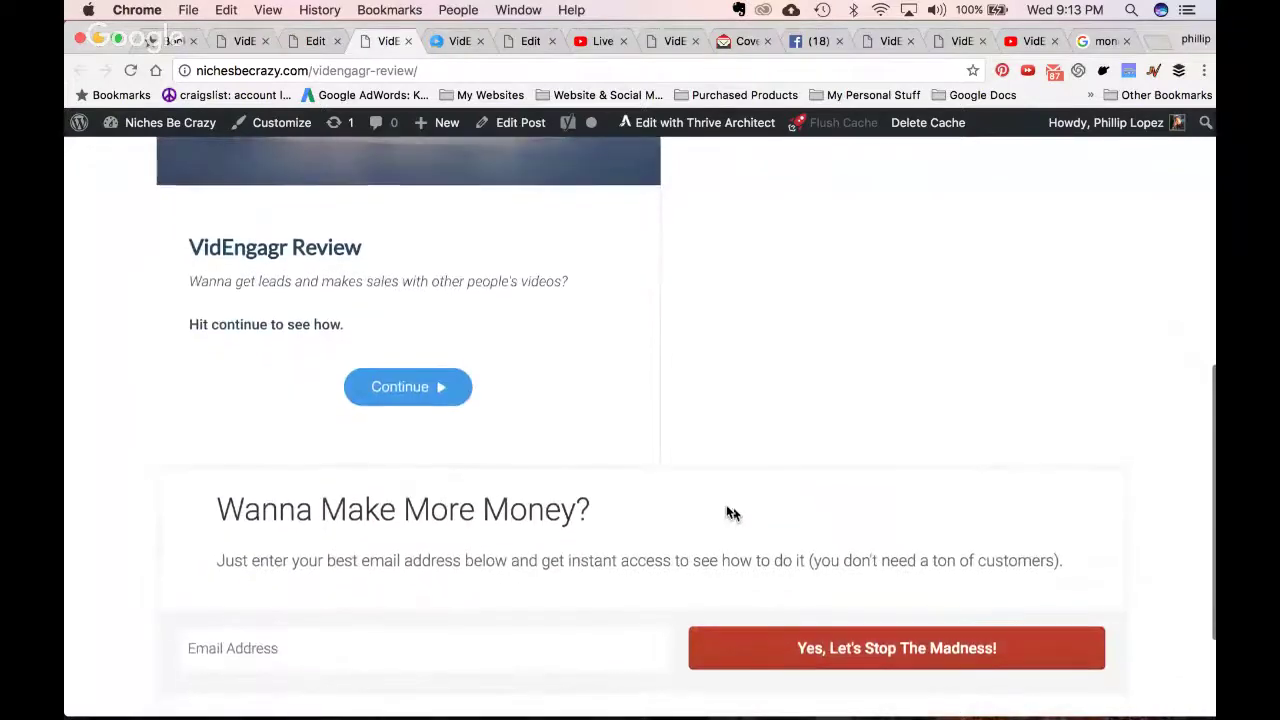
Hide the top and bottom focus areas in the VidEngagr Review post's Thrive theme options and update the post
click(328, 43)
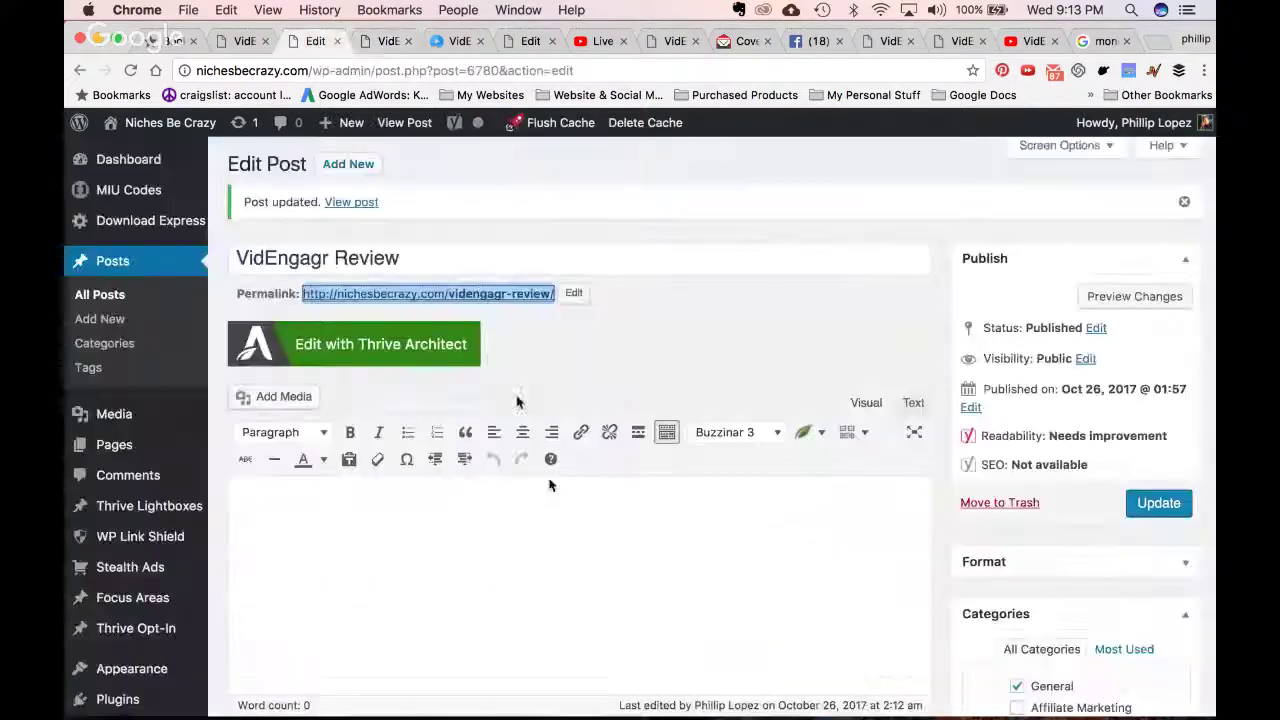
scroll(611, 385, down, 10)
scroll(615, 393, down, 10)
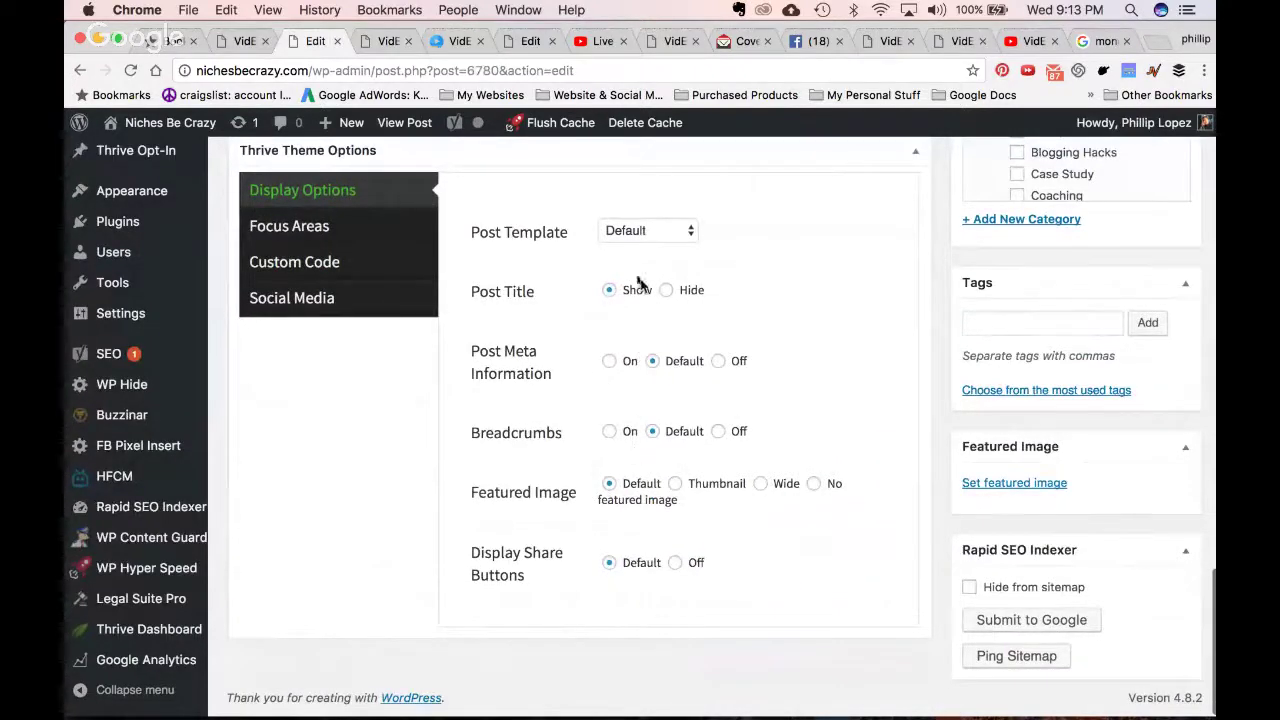
click(333, 229)
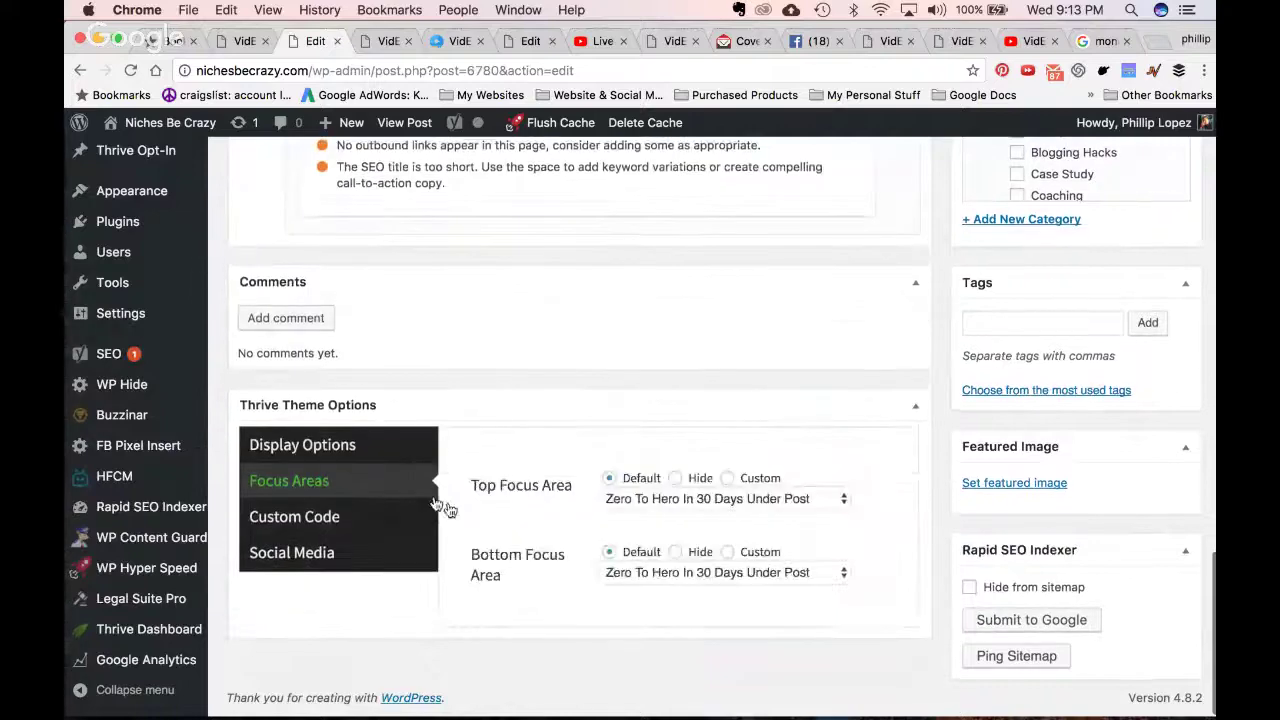
click(675, 478)
click(675, 552)
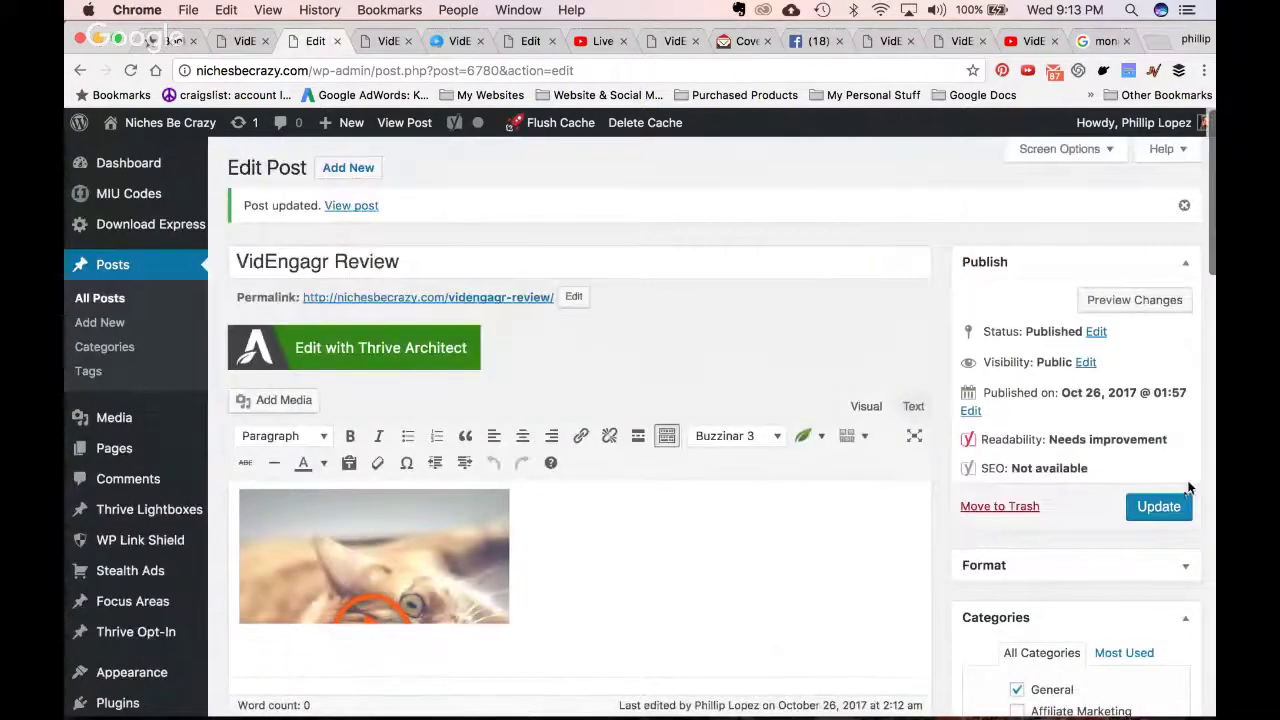
click(1137, 508)
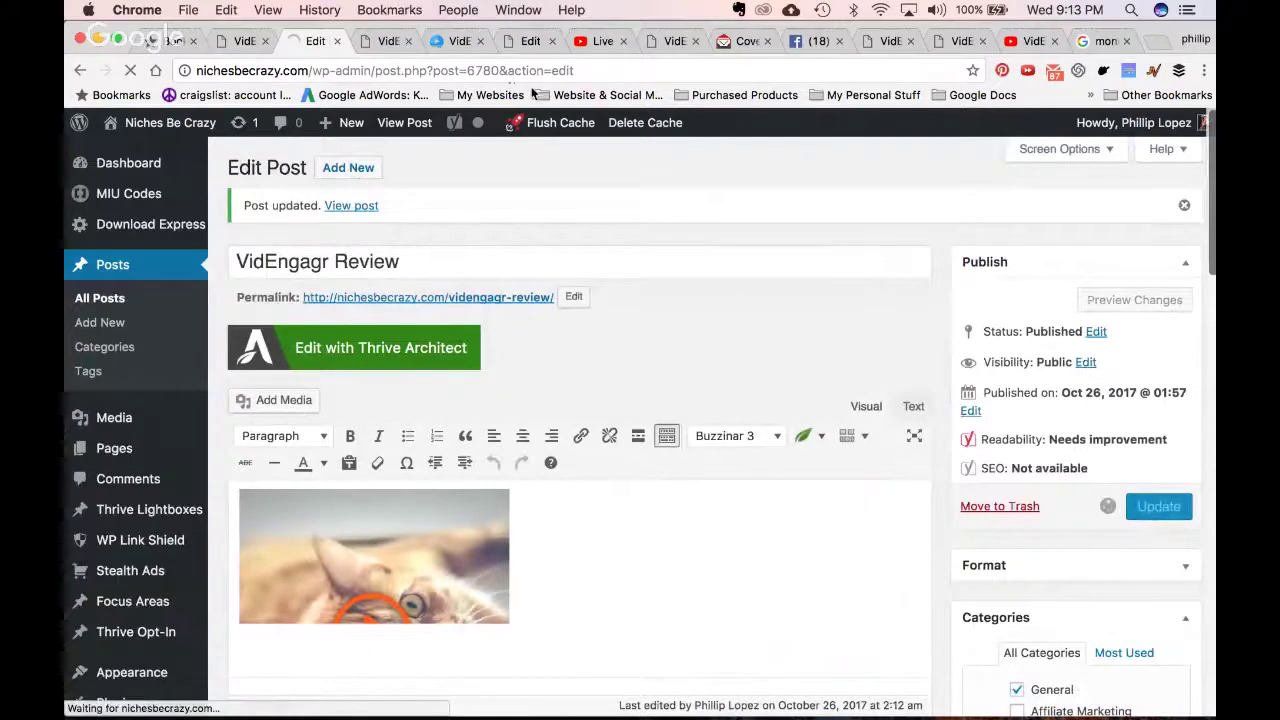
Switch to VidEngagr, open the VidEngagr Review campaign for editing and set its play icon to the purple solid-circle button
click(459, 41)
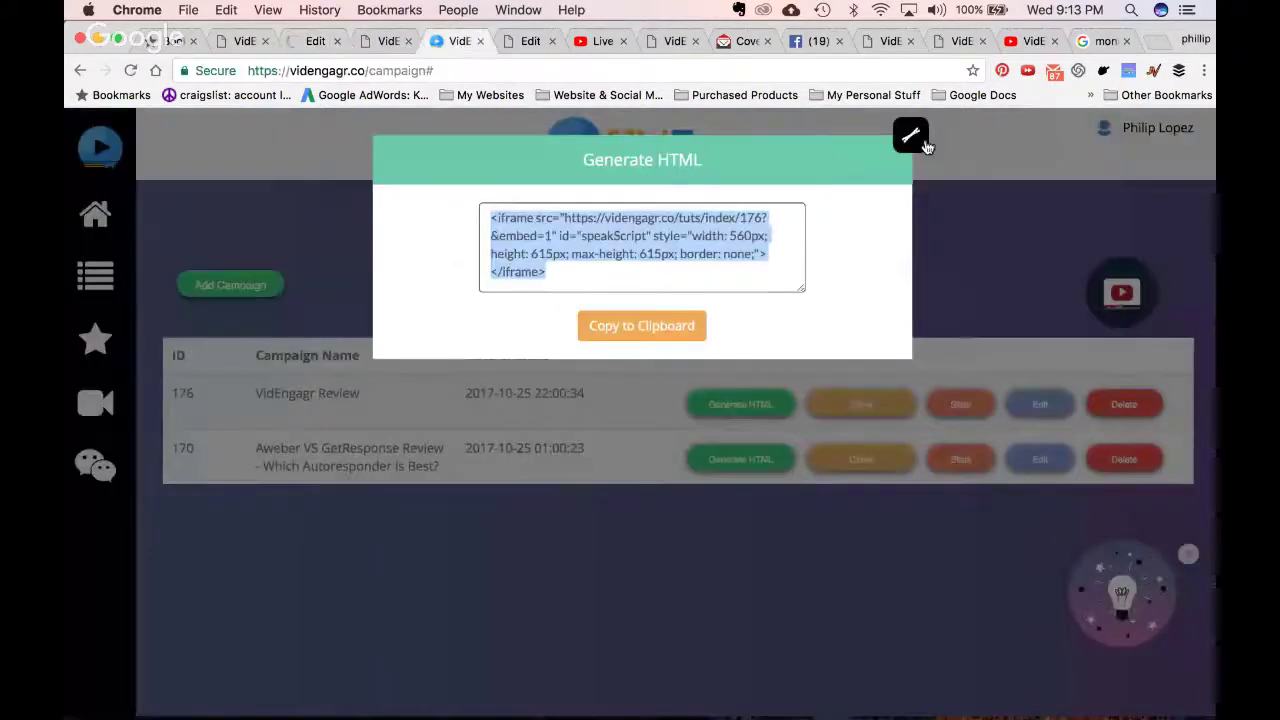
click(910, 135)
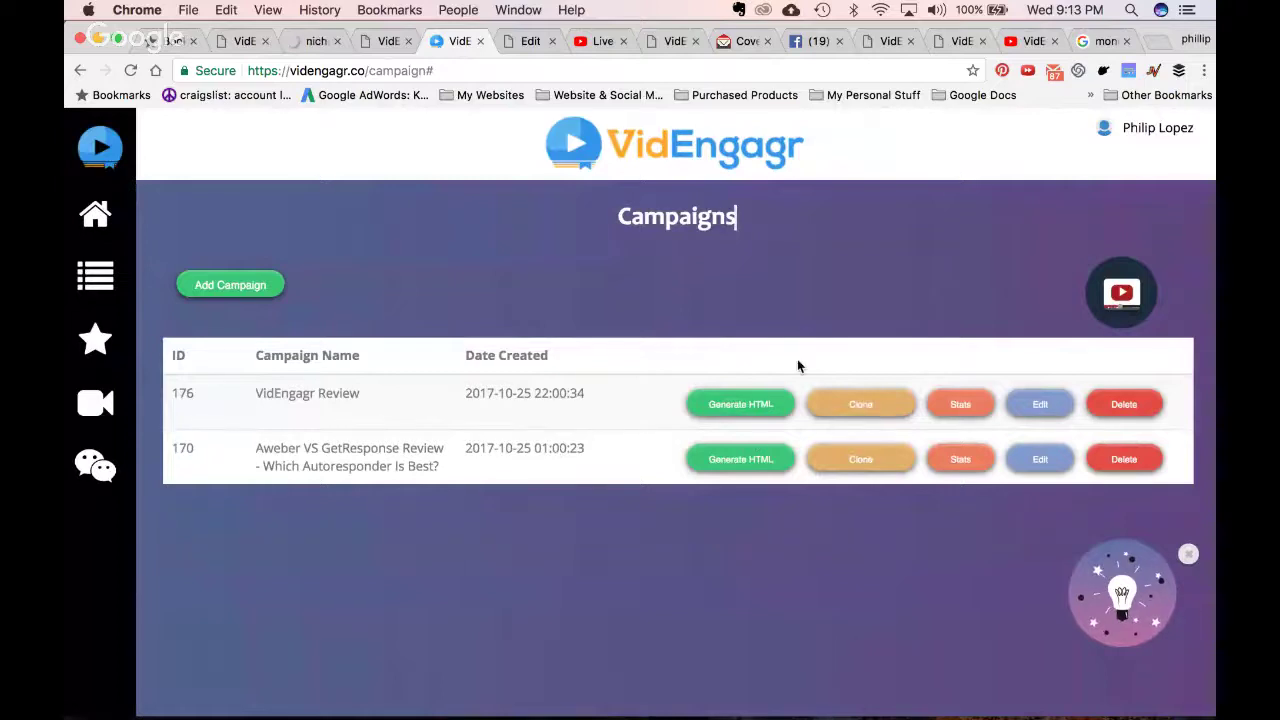
click(1037, 407)
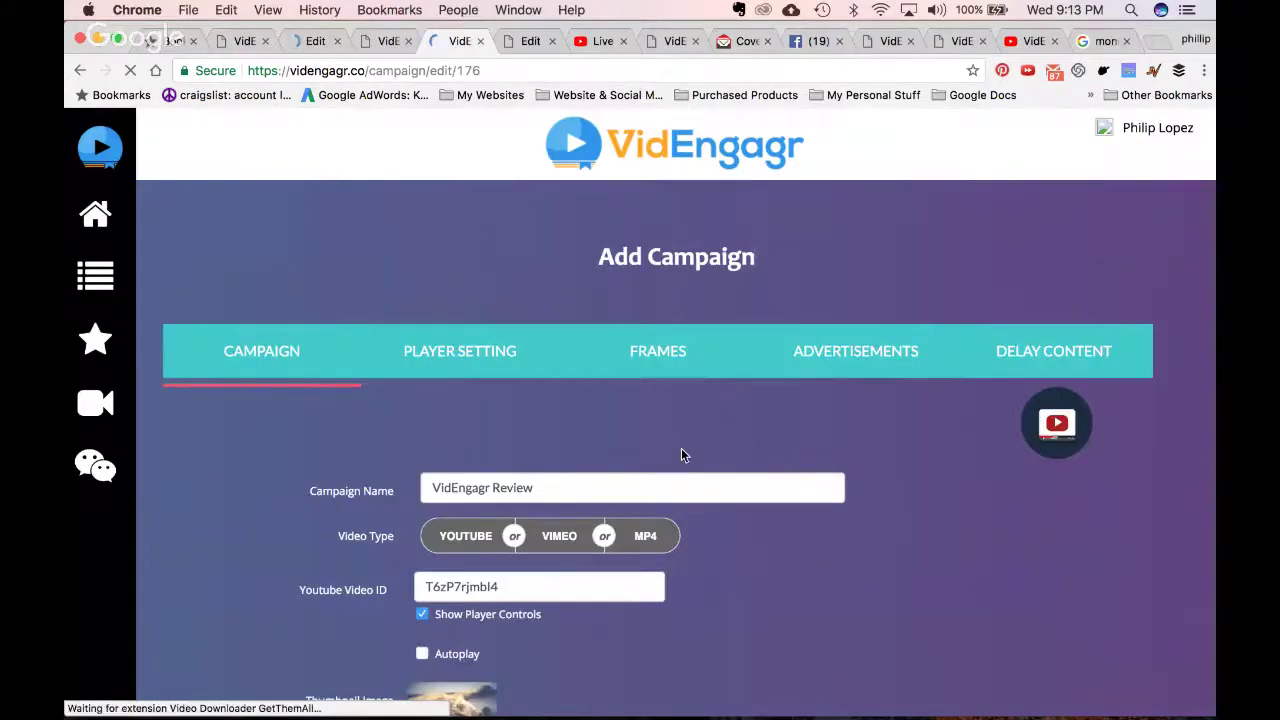
scroll(681, 448, down, 2)
scroll(466, 280, down, 1)
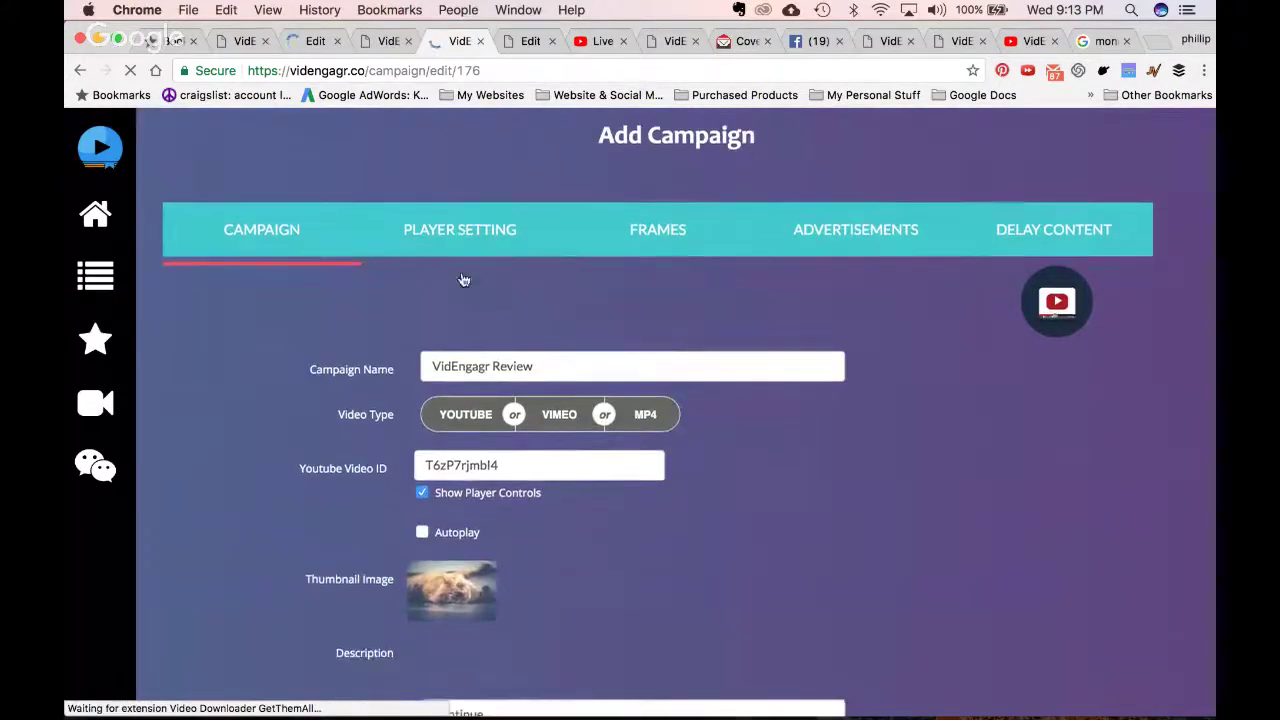
click(438, 220)
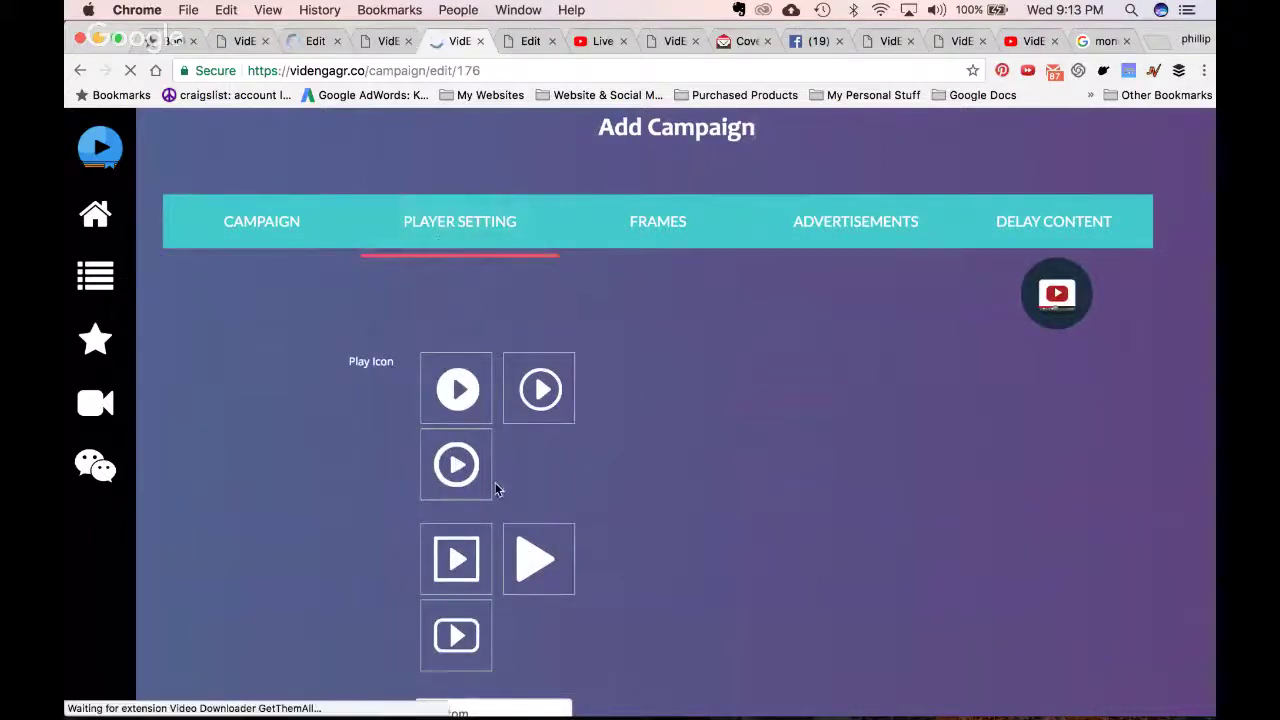
scroll(494, 485, down, 2)
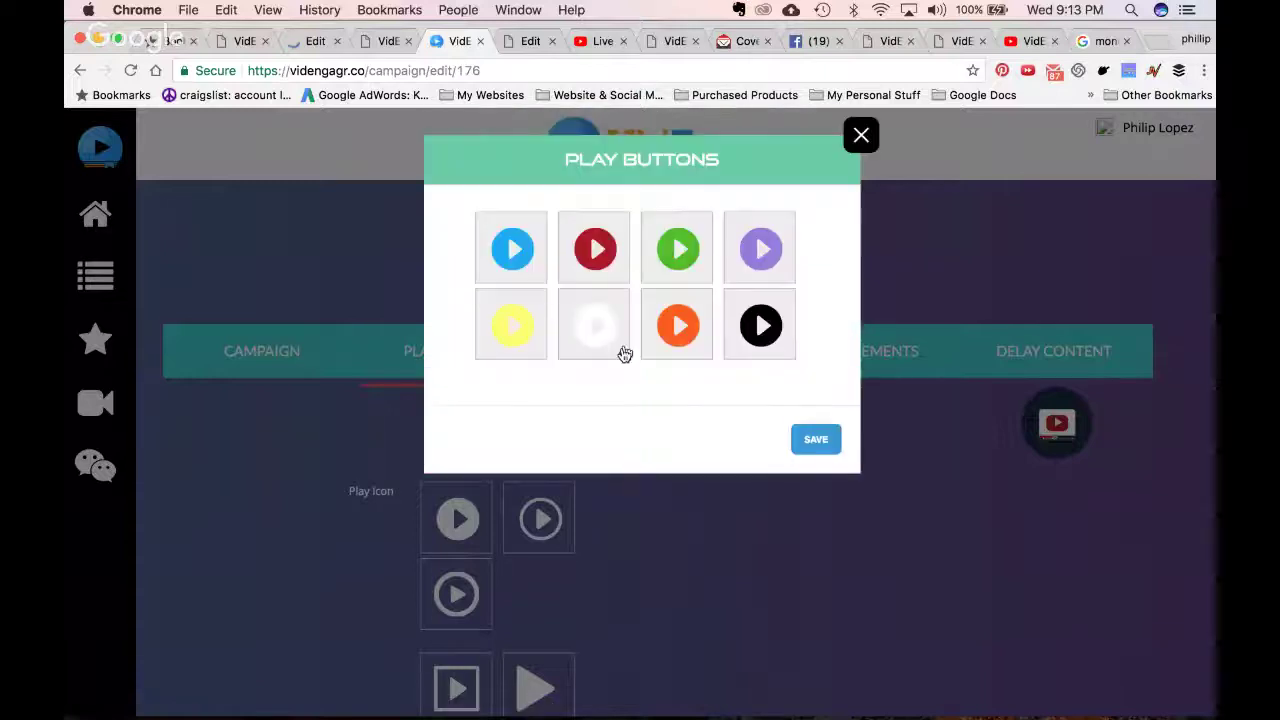
click(759, 250)
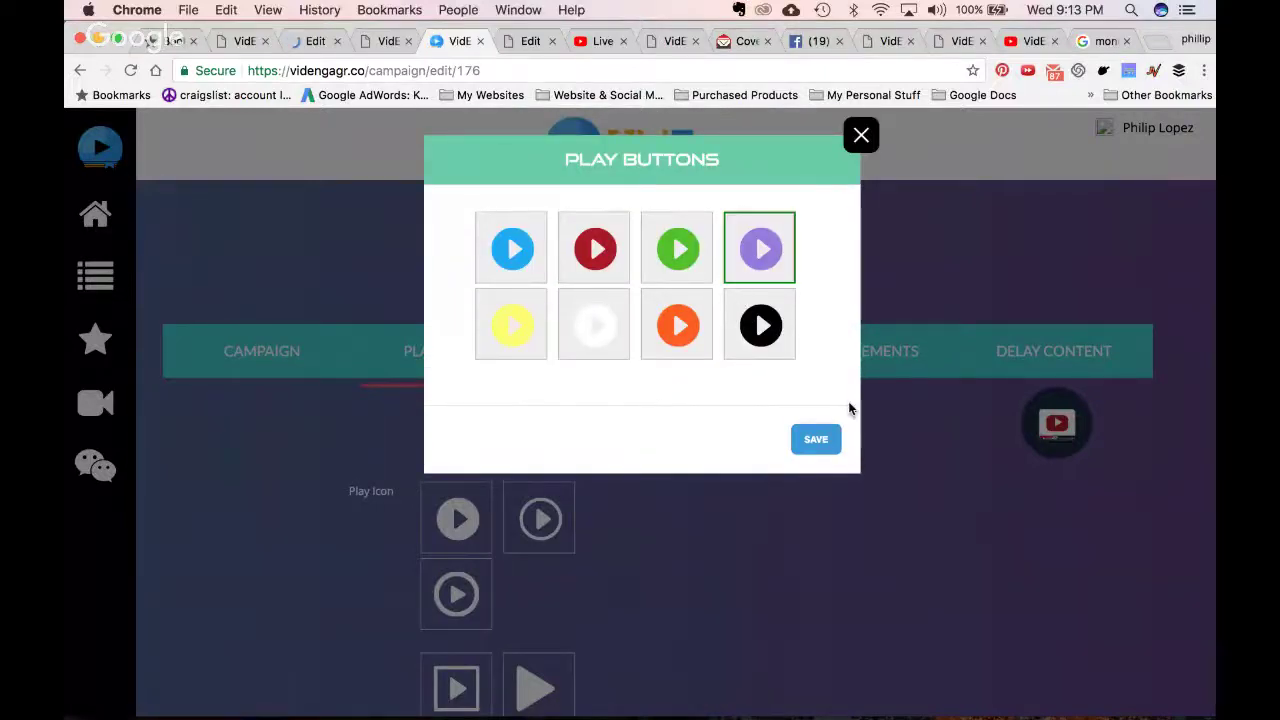
click(816, 440)
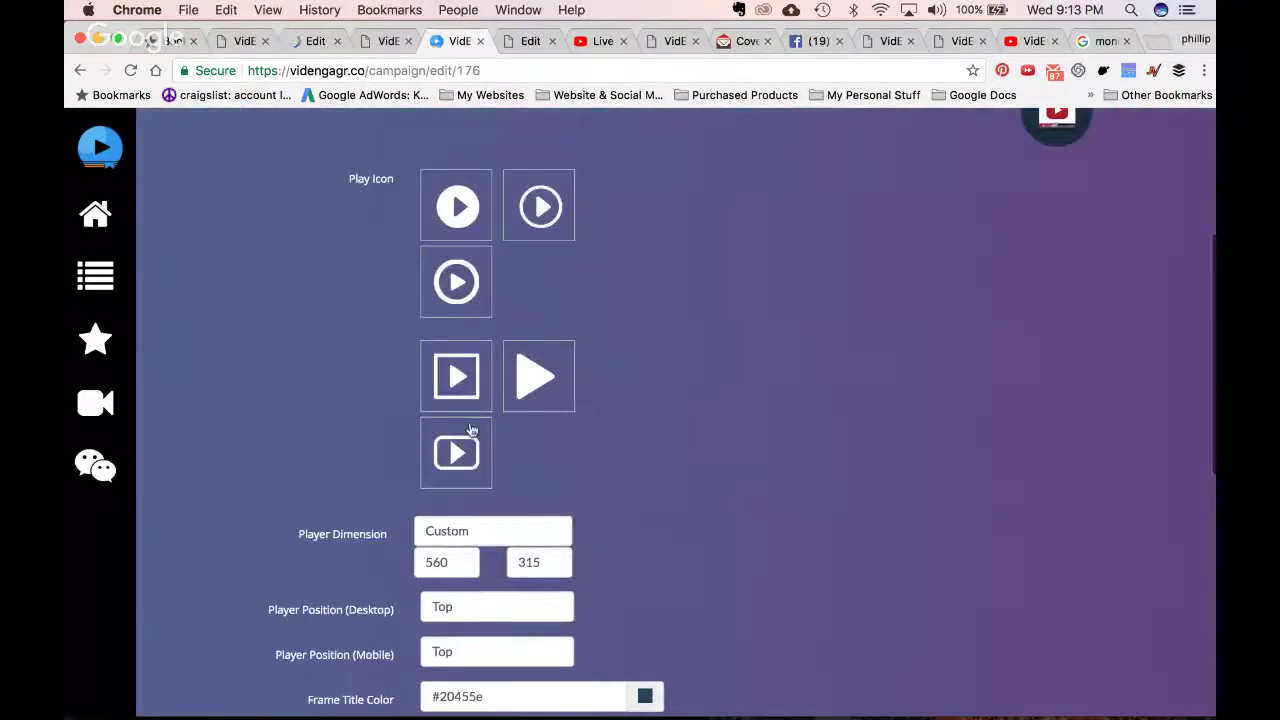
Set the campaign's player dimension to the 853 × 480 preset
scroll(503, 517, down, 2)
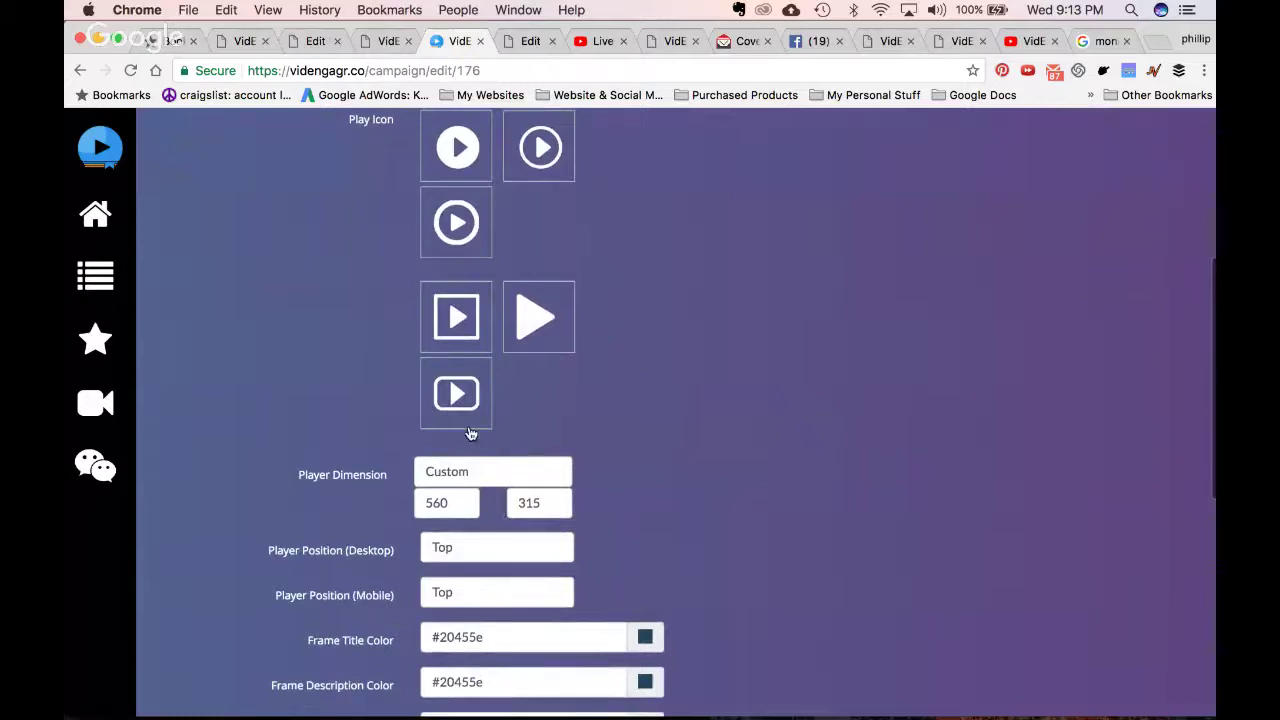
scroll(471, 433, down, 2)
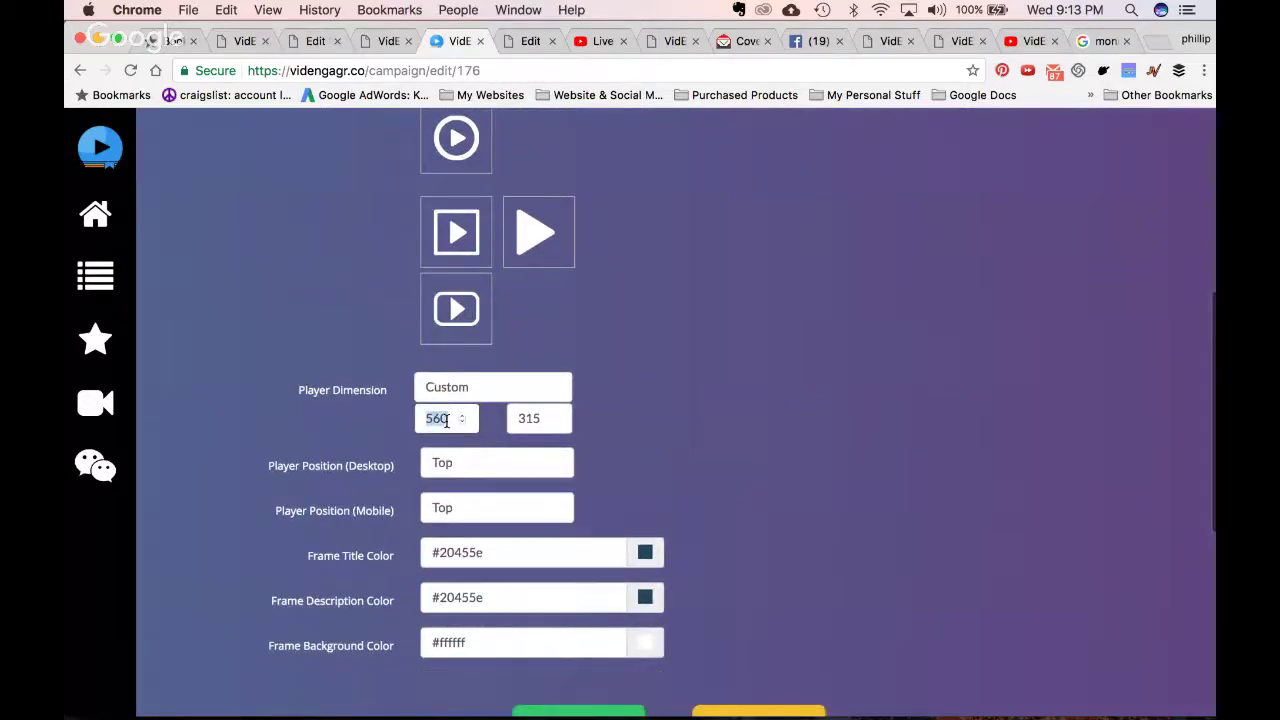
click(464, 390)
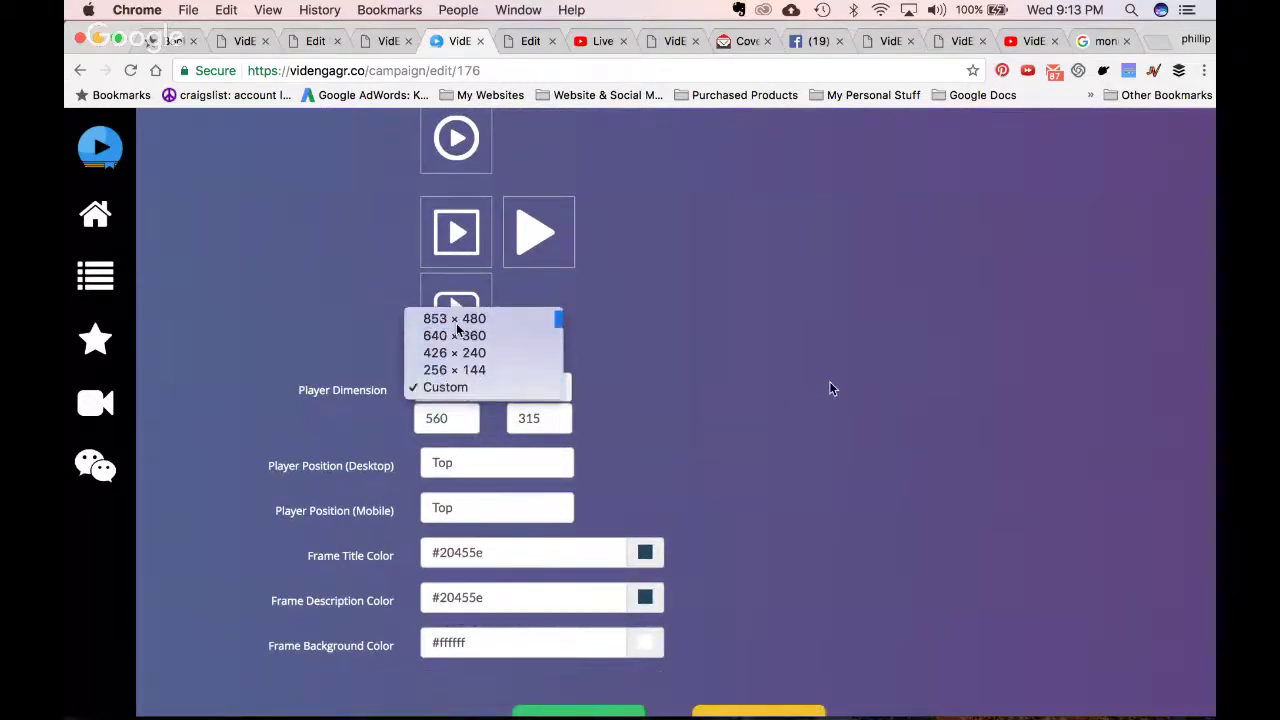
click(456, 322)
Set the frame background color to purple #8f00ff and publish the campaign
scroll(829, 382, down, 8)
scroll(650, 376, up, 3)
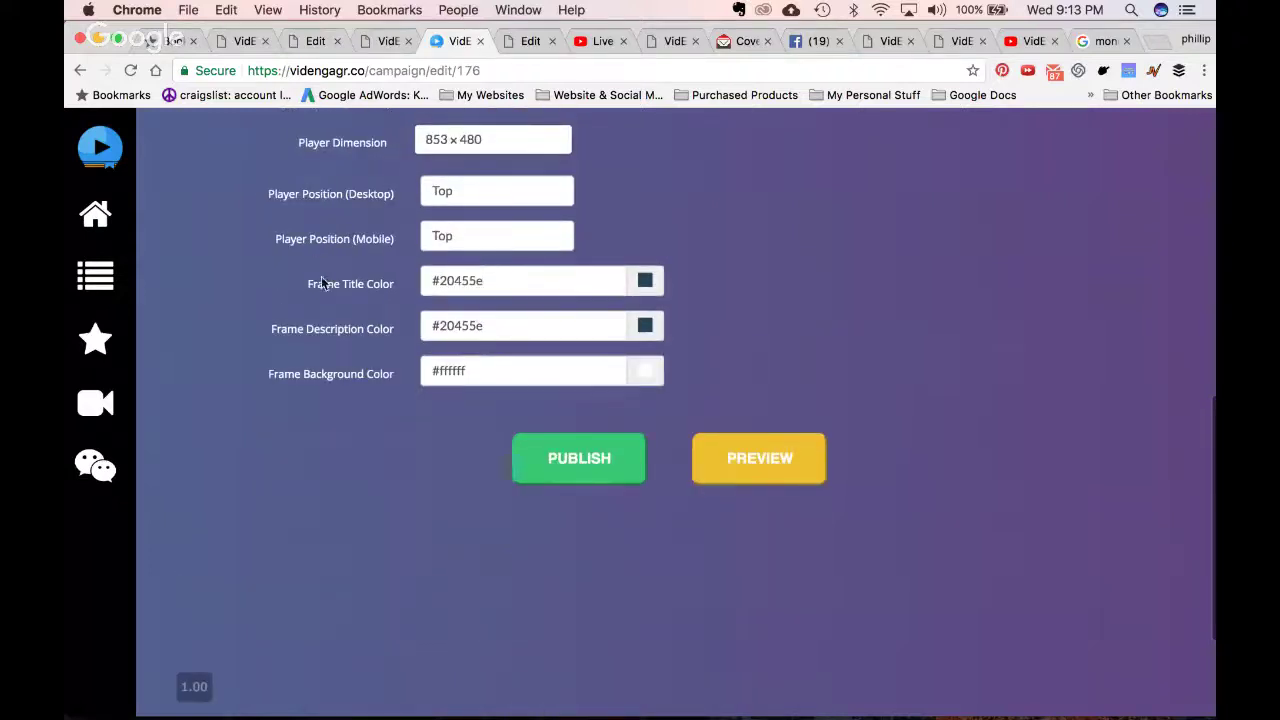
scroll(545, 312, up, 1)
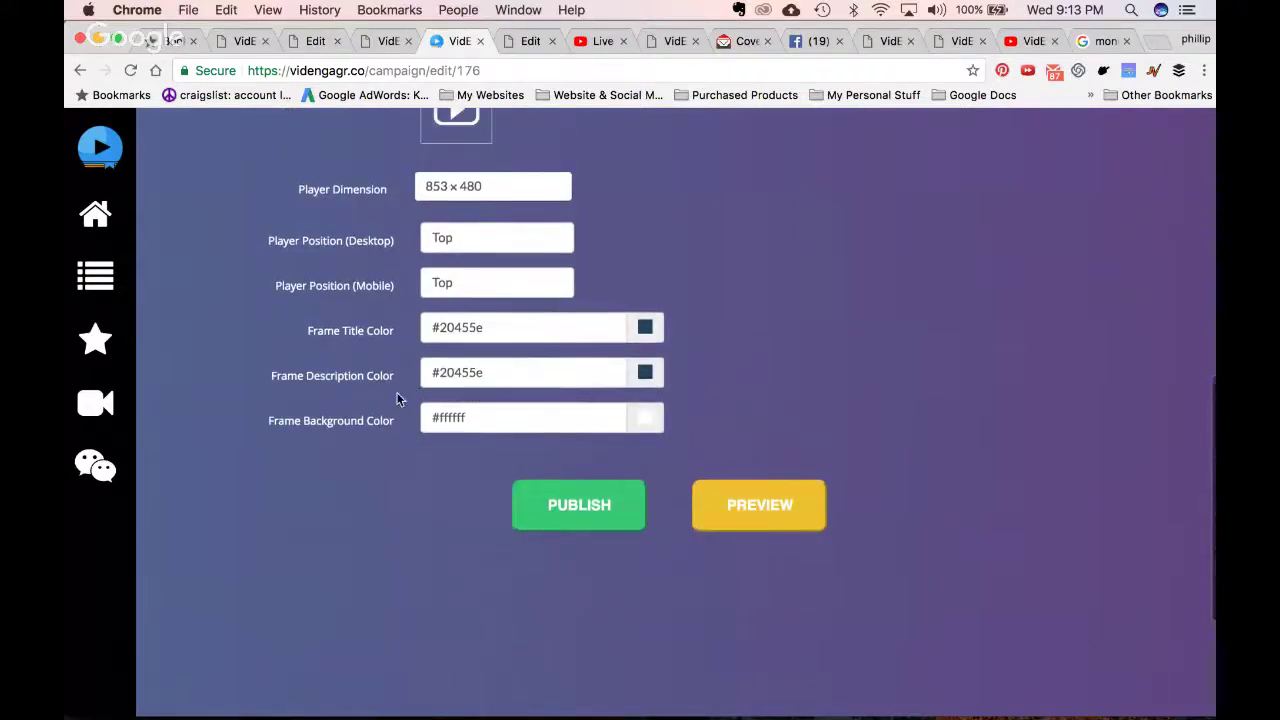
click(646, 417)
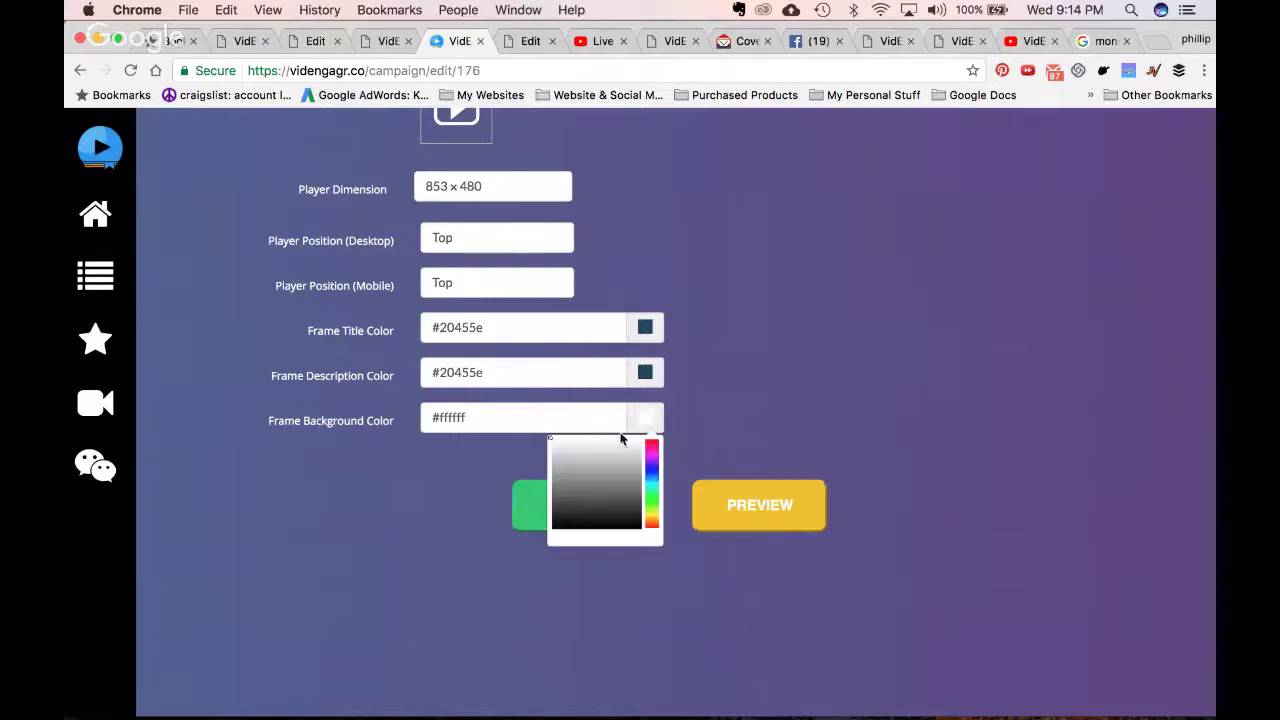
click(641, 466)
drag(651, 441, 681, 393)
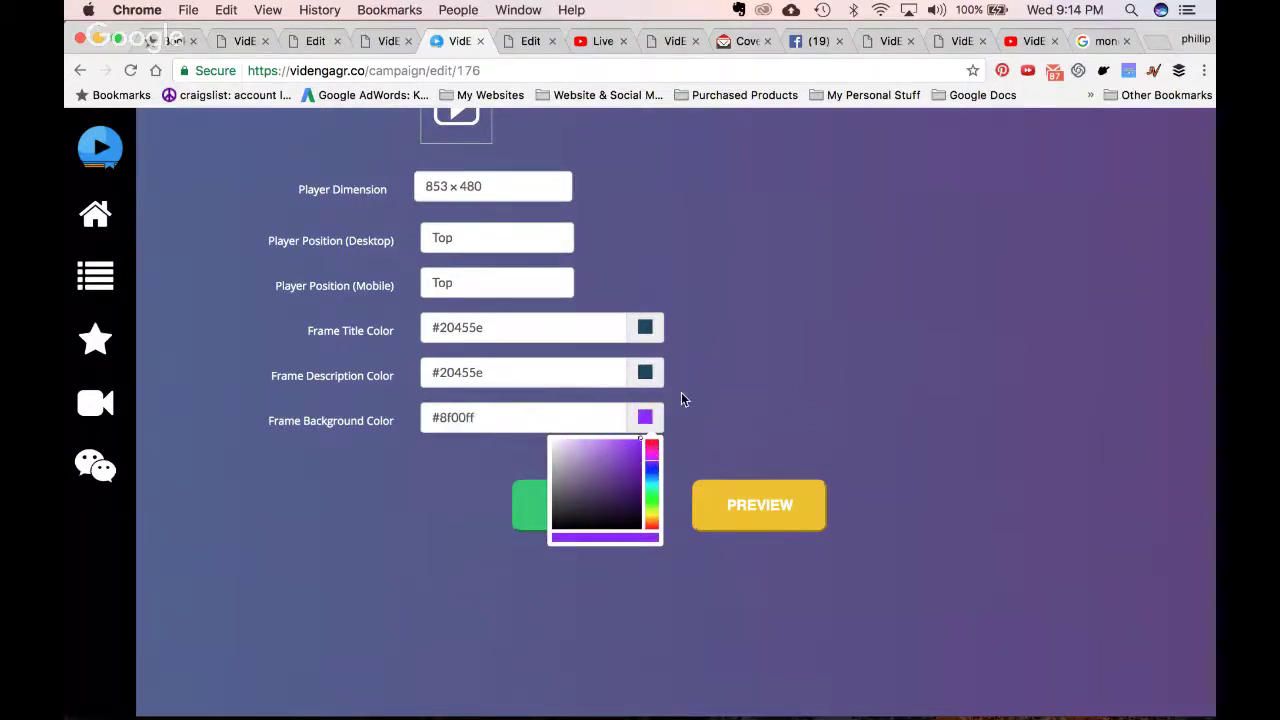
click(790, 437)
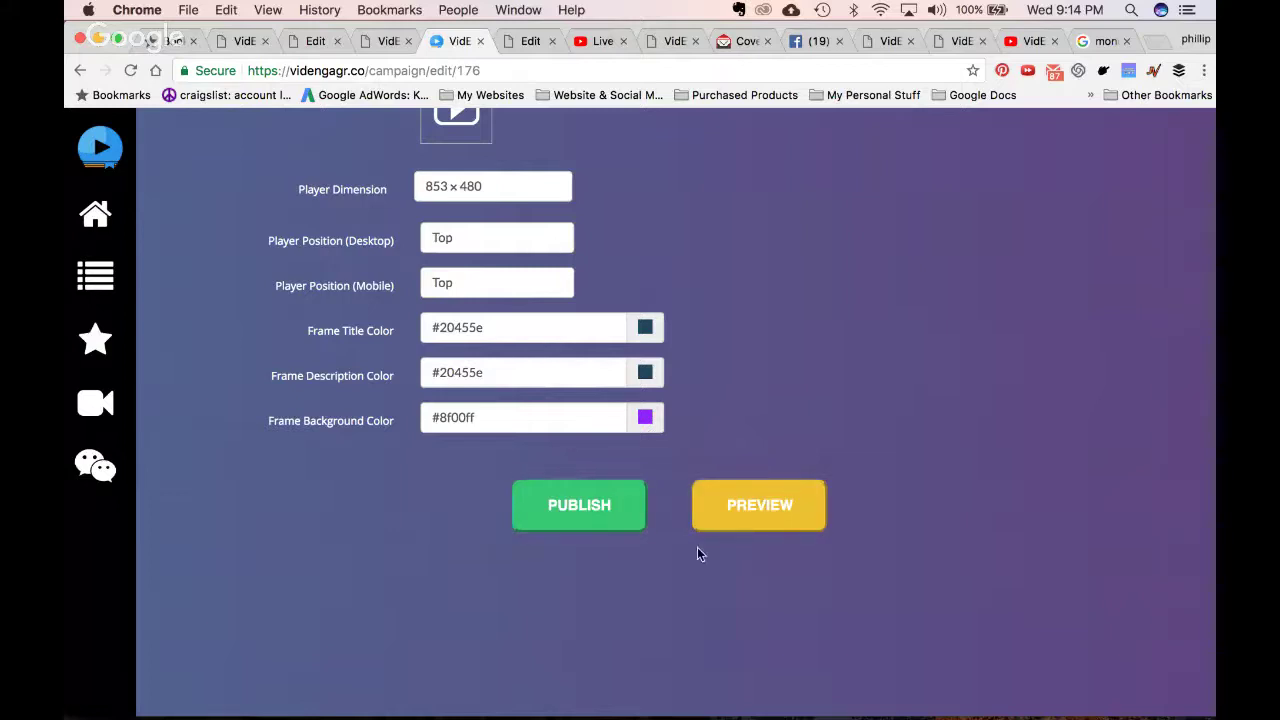
click(597, 531)
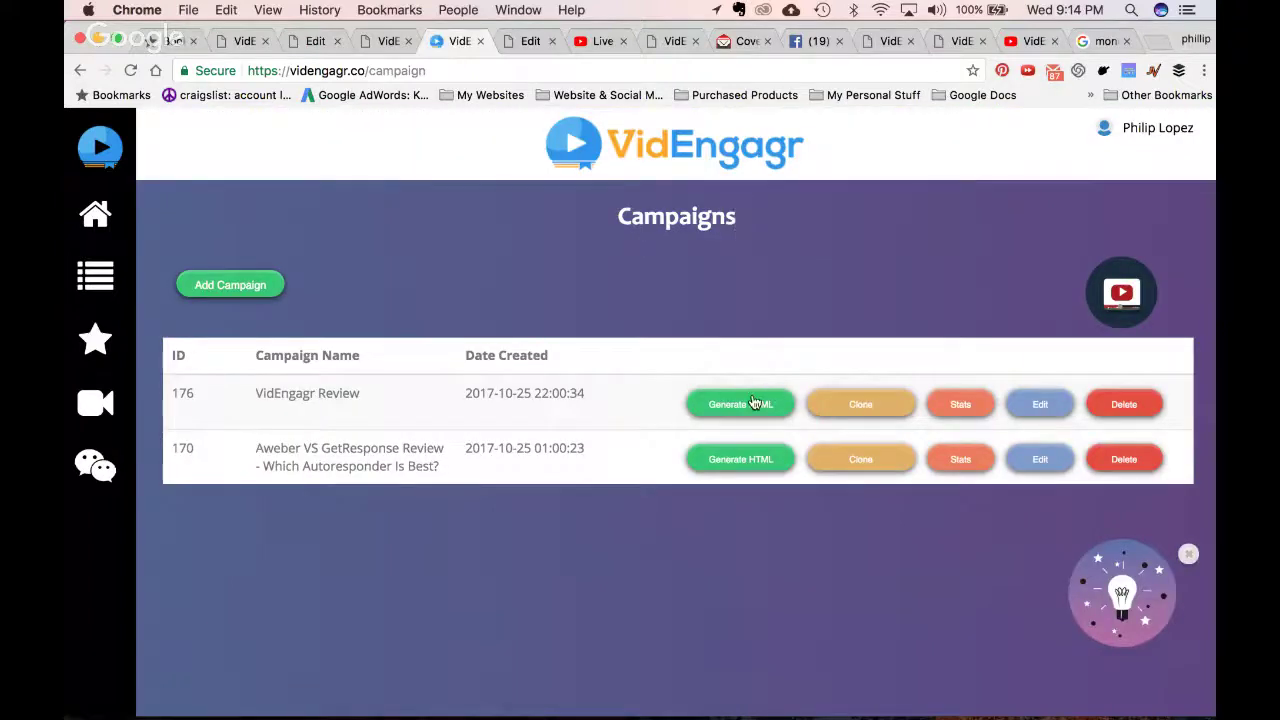
Generate the updated embed code for the VidEngagr Review campaign, copy it to the clipboard and close the code window
click(755, 403)
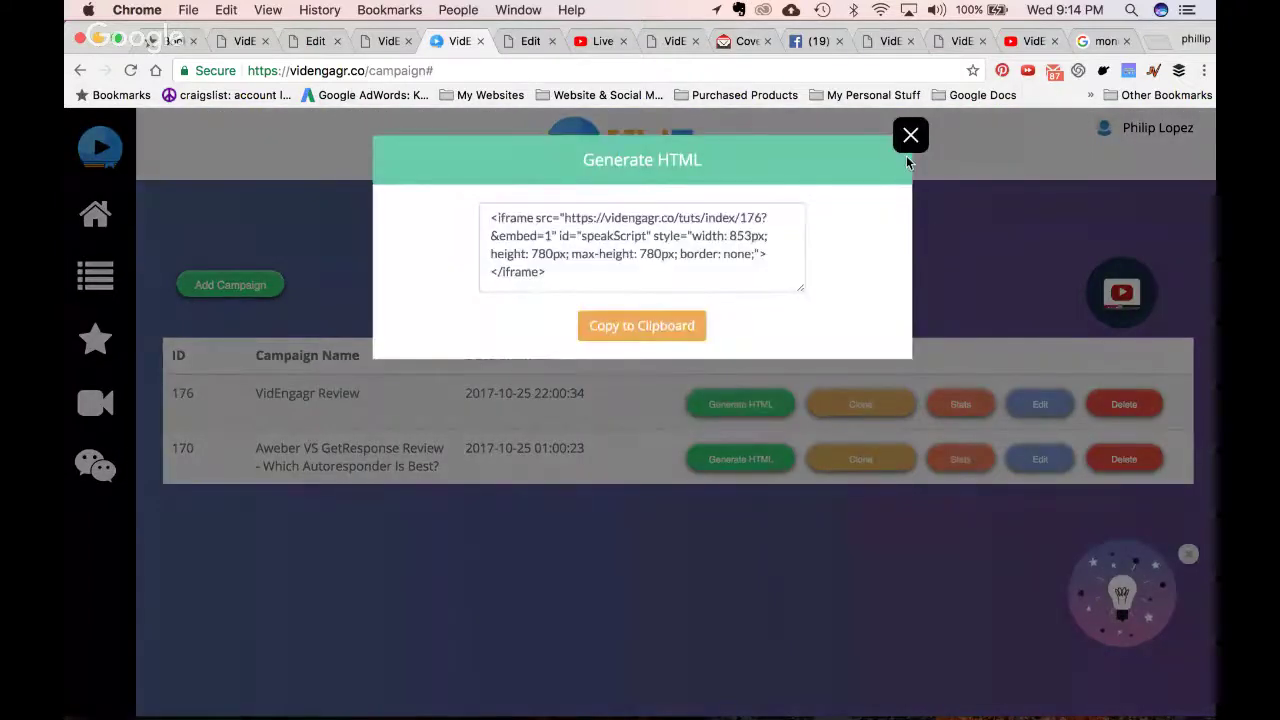
click(910, 136)
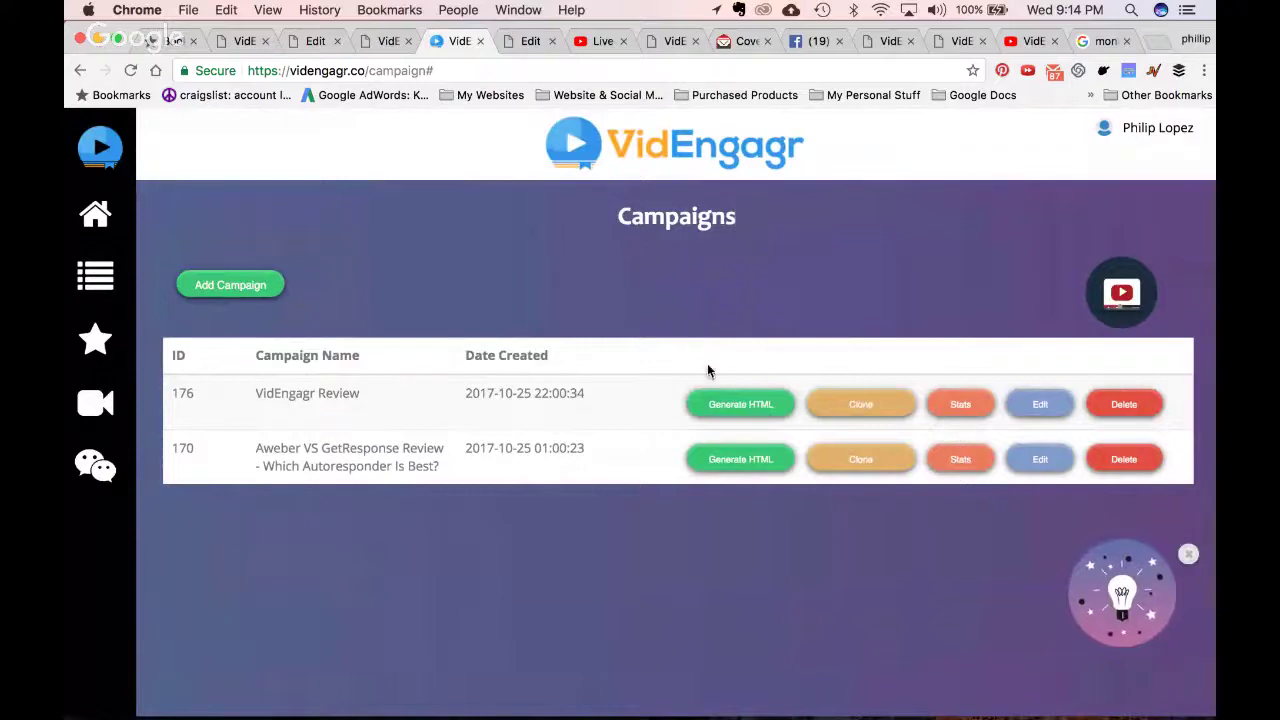
click(728, 404)
click(612, 262)
key(super+c)
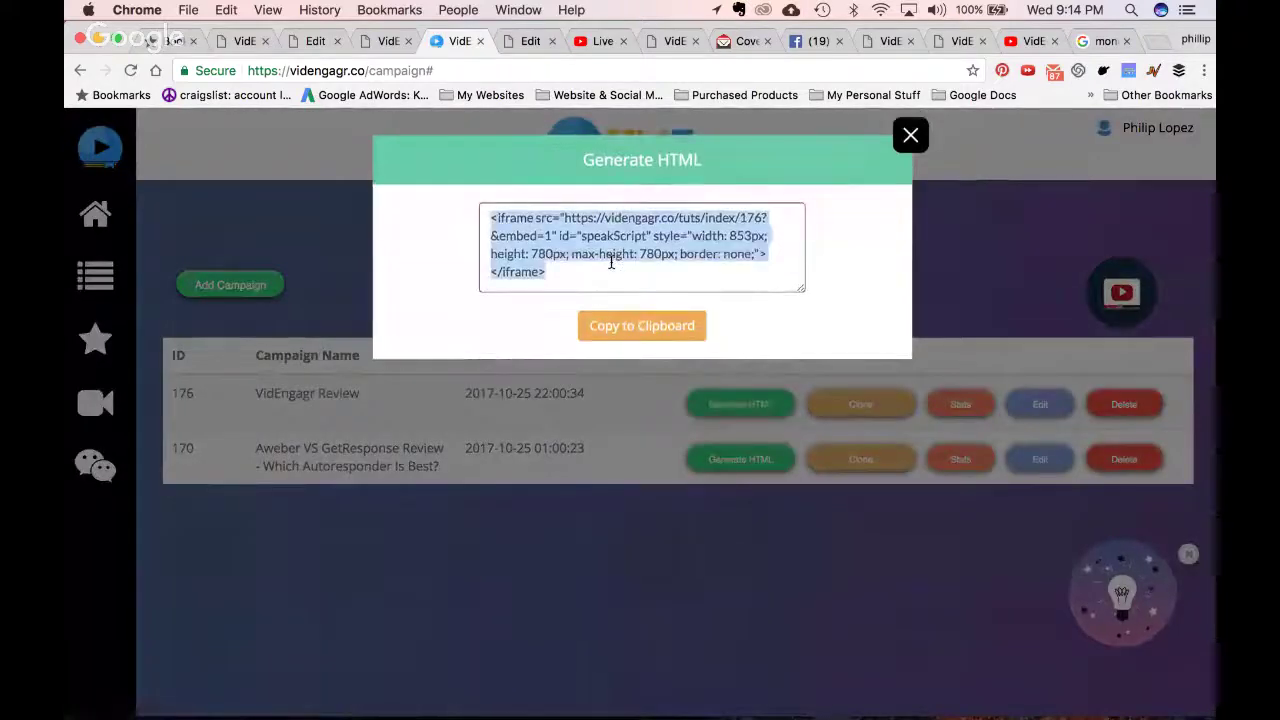
click(652, 326)
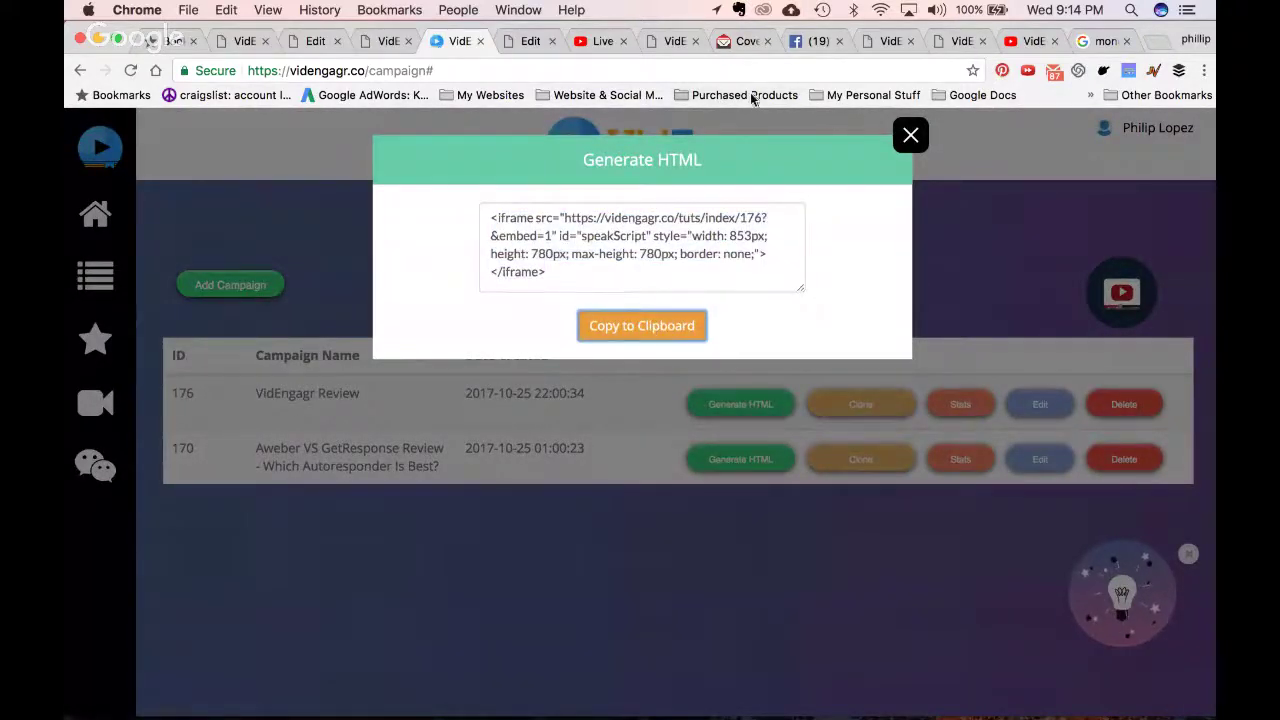
click(909, 135)
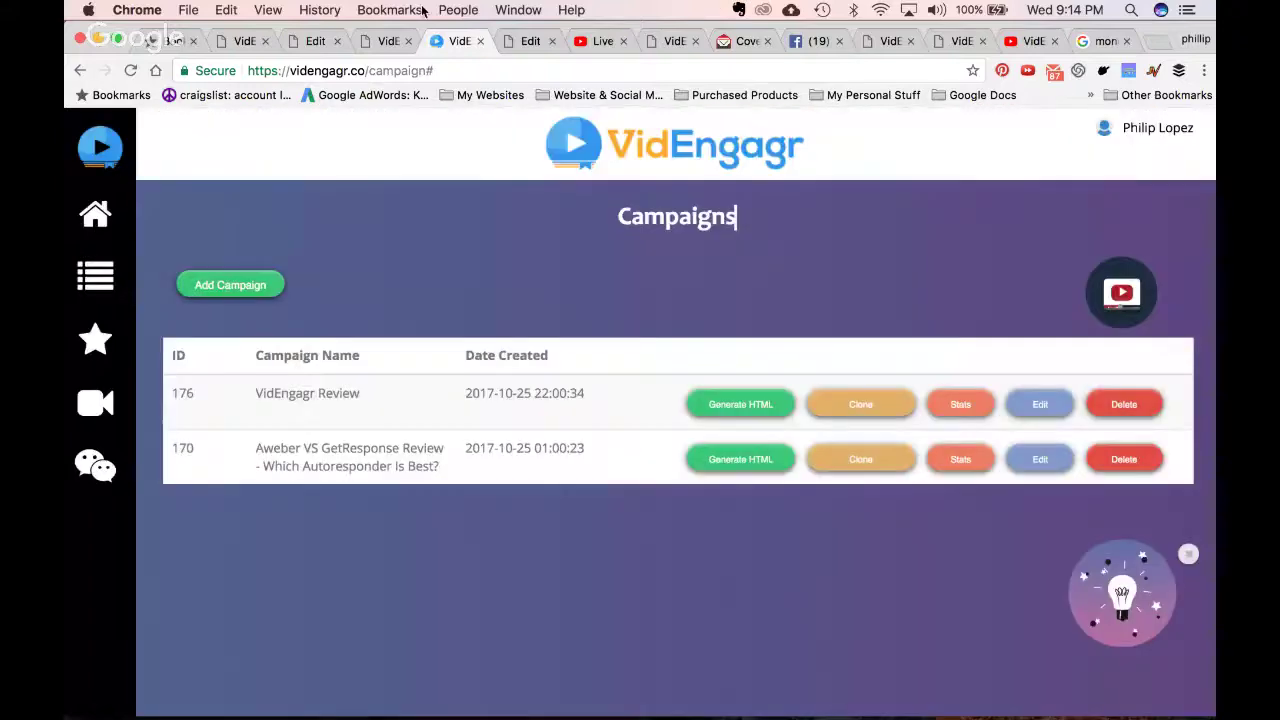
Replace the iframe code in the WordPress post's HTML text with the copied 853px-wide embed code and update the post
click(316, 41)
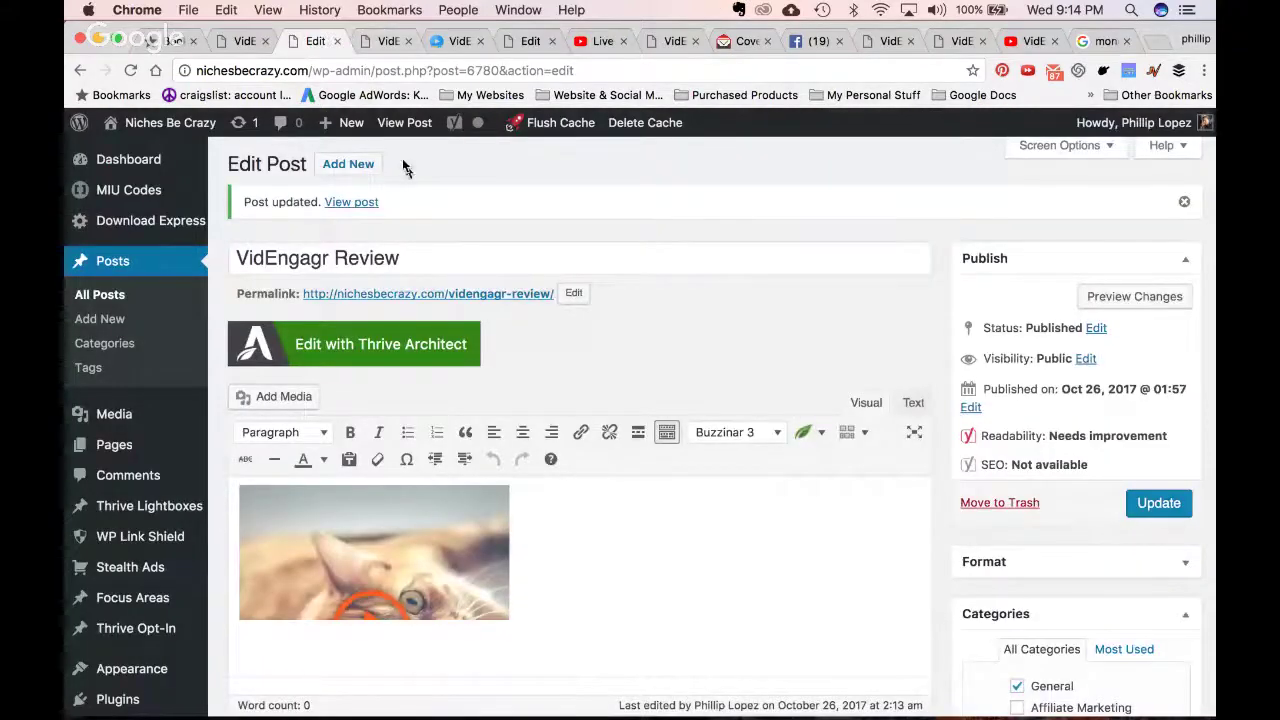
click(913, 402)
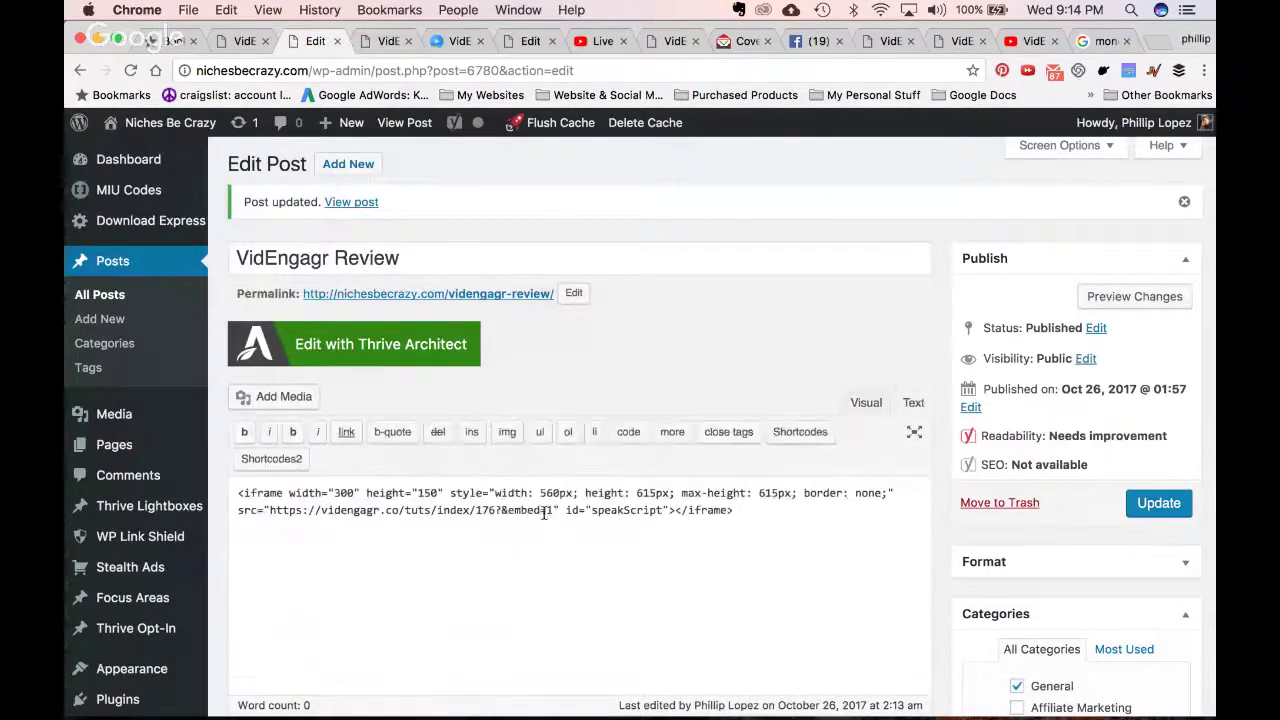
triple_click(488, 510)
key(super+v)
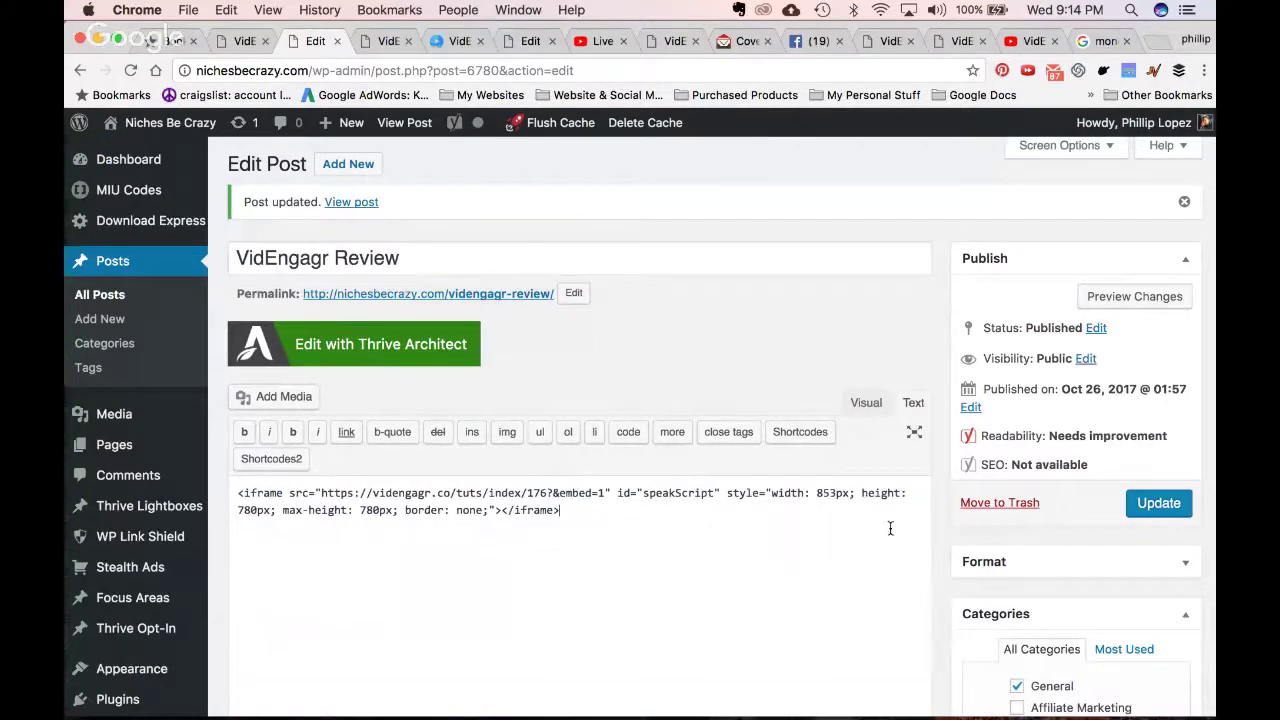
click(1157, 505)
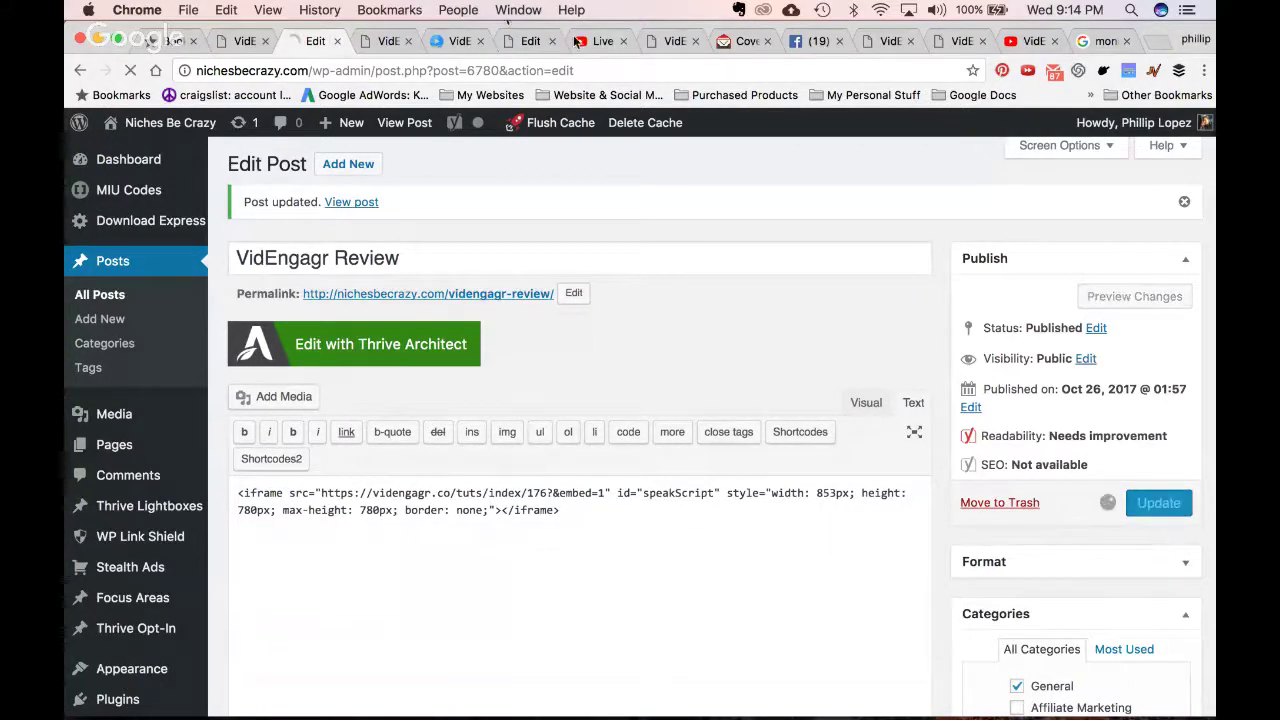
Reload the live VidEngagr Review post and examine the resized player, play icon and frame text
click(388, 41)
click(387, 70)
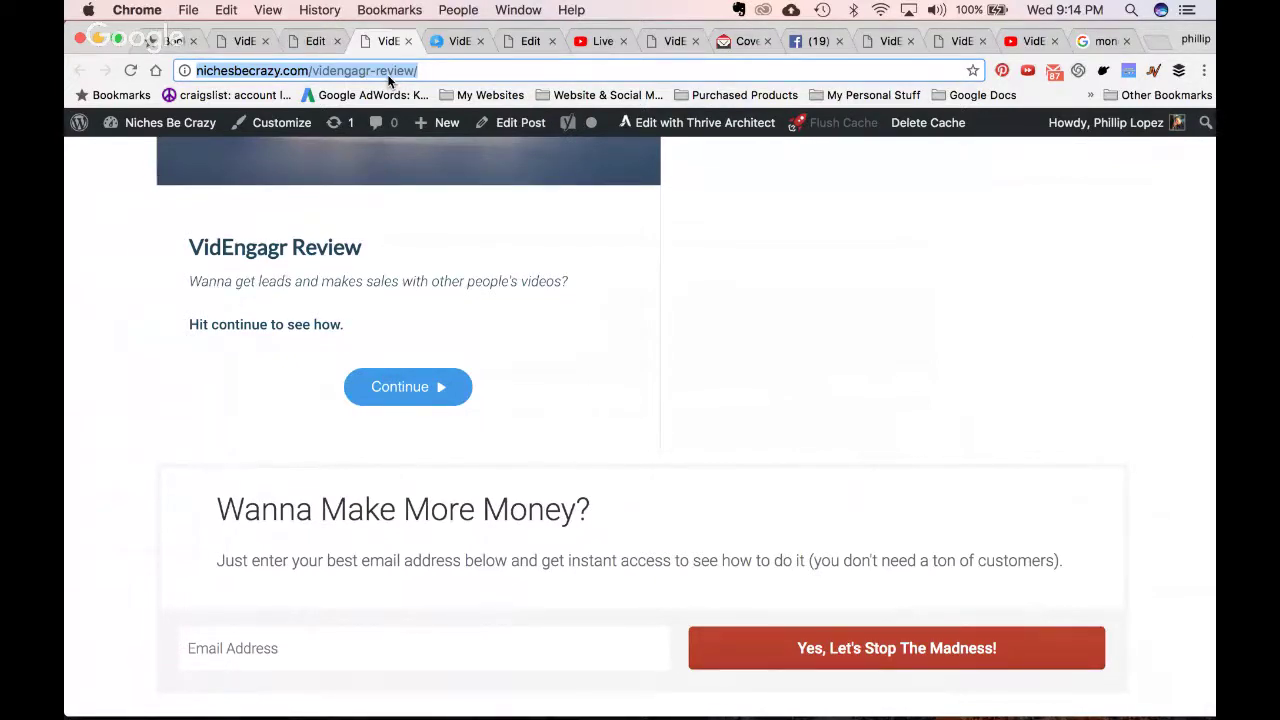
key(Return)
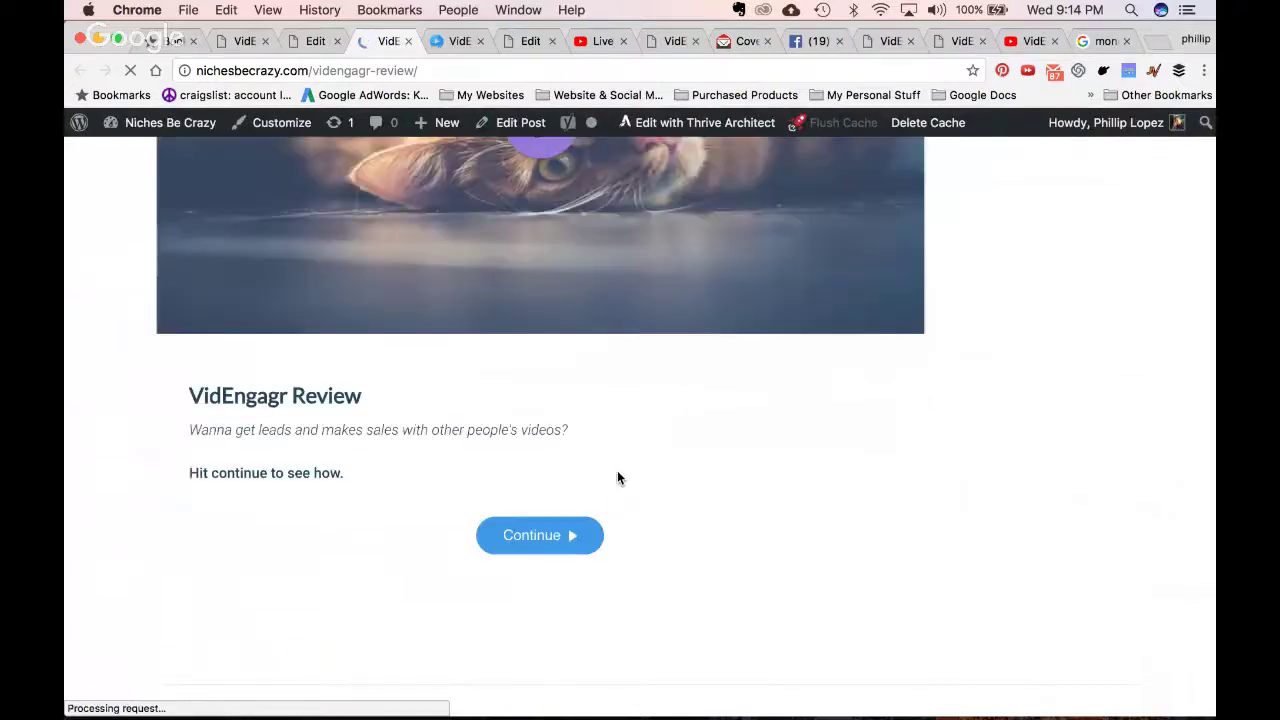
scroll(652, 546, up, 4)
scroll(654, 550, down, 1)
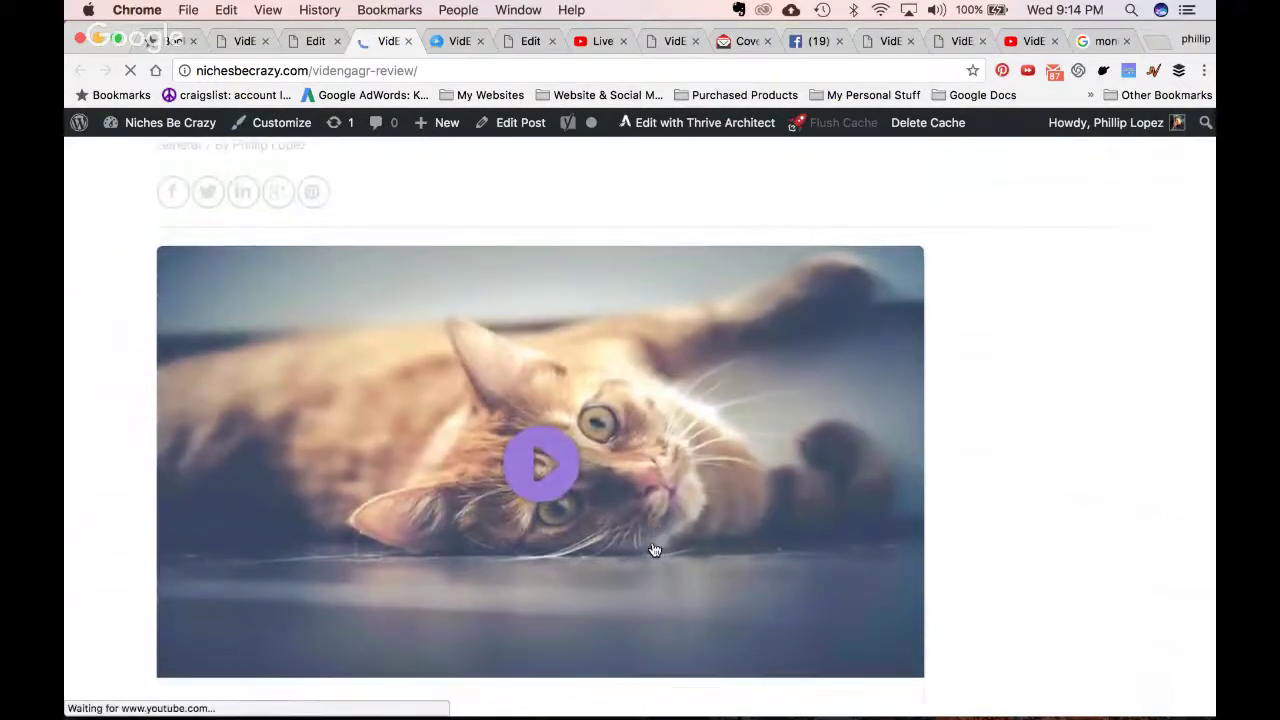
scroll(654, 550, down, 3)
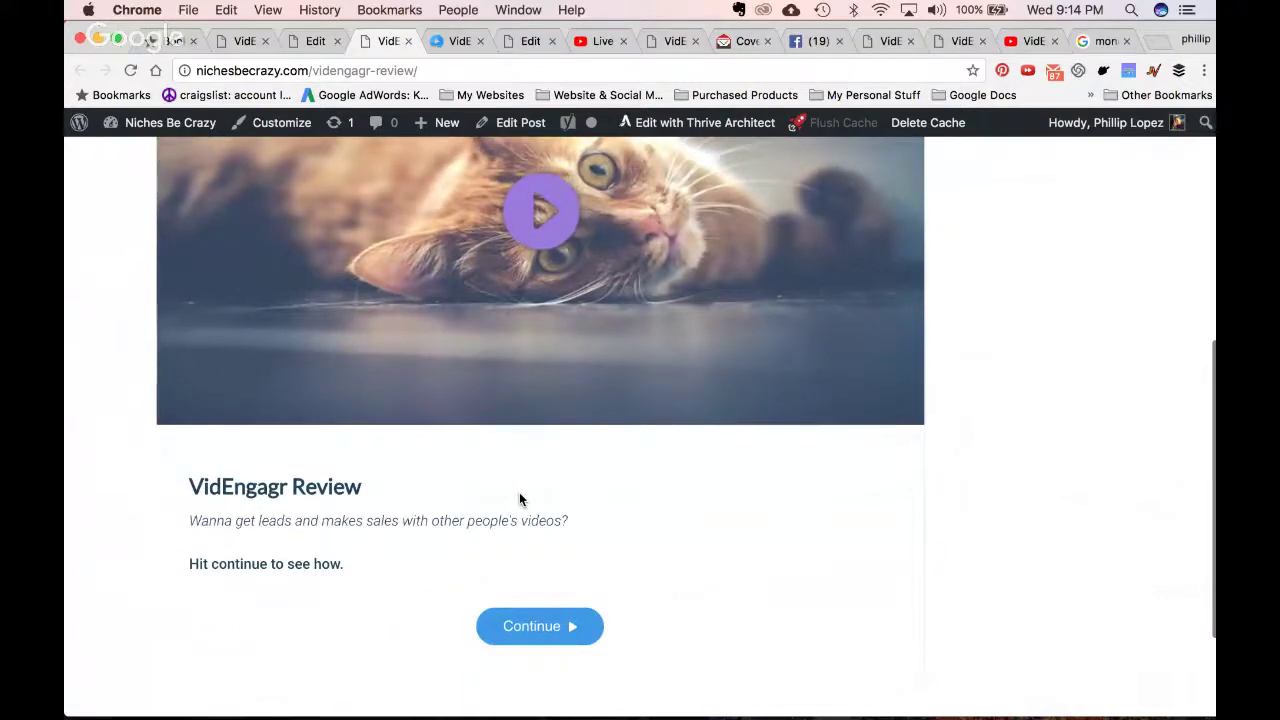
Continue past the thumbnail screen of the live post's embedded player to start the video
scroll(535, 520, up, 2)
scroll(535, 520, down, 2)
click(523, 614)
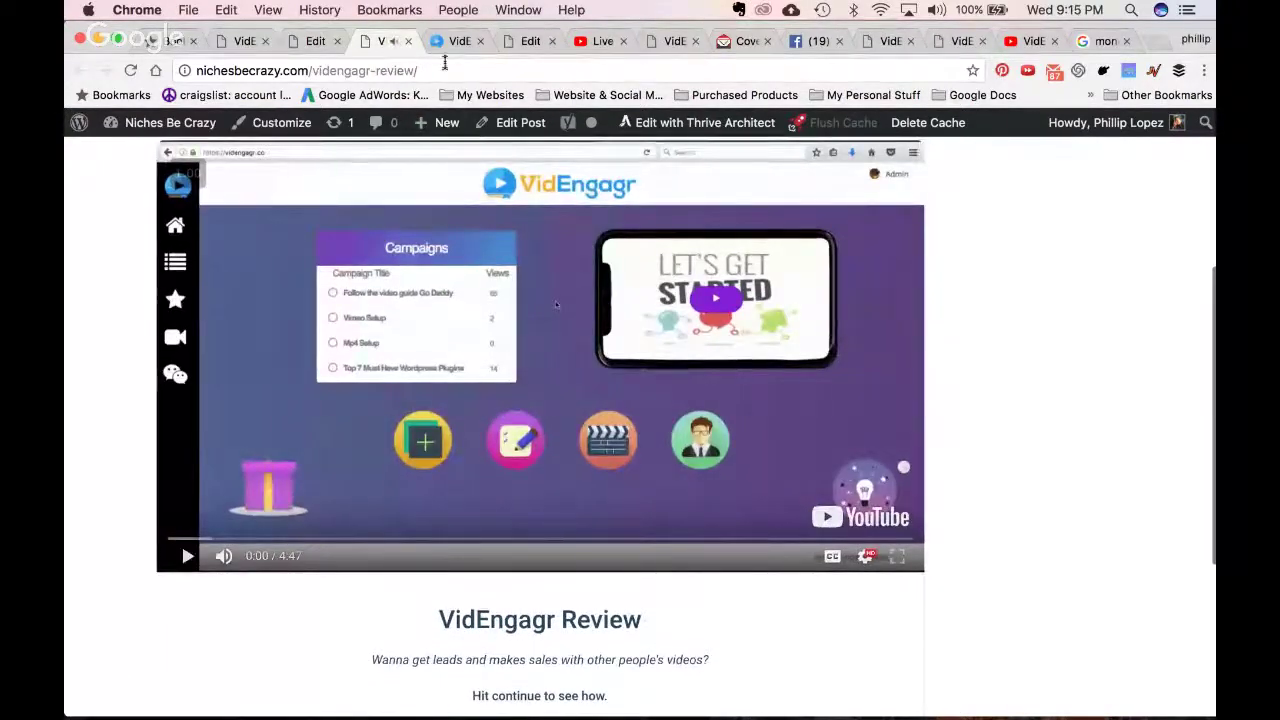
Open the VidEngagr Review campaign for editing and review the start and end times in its frames list
click(446, 47)
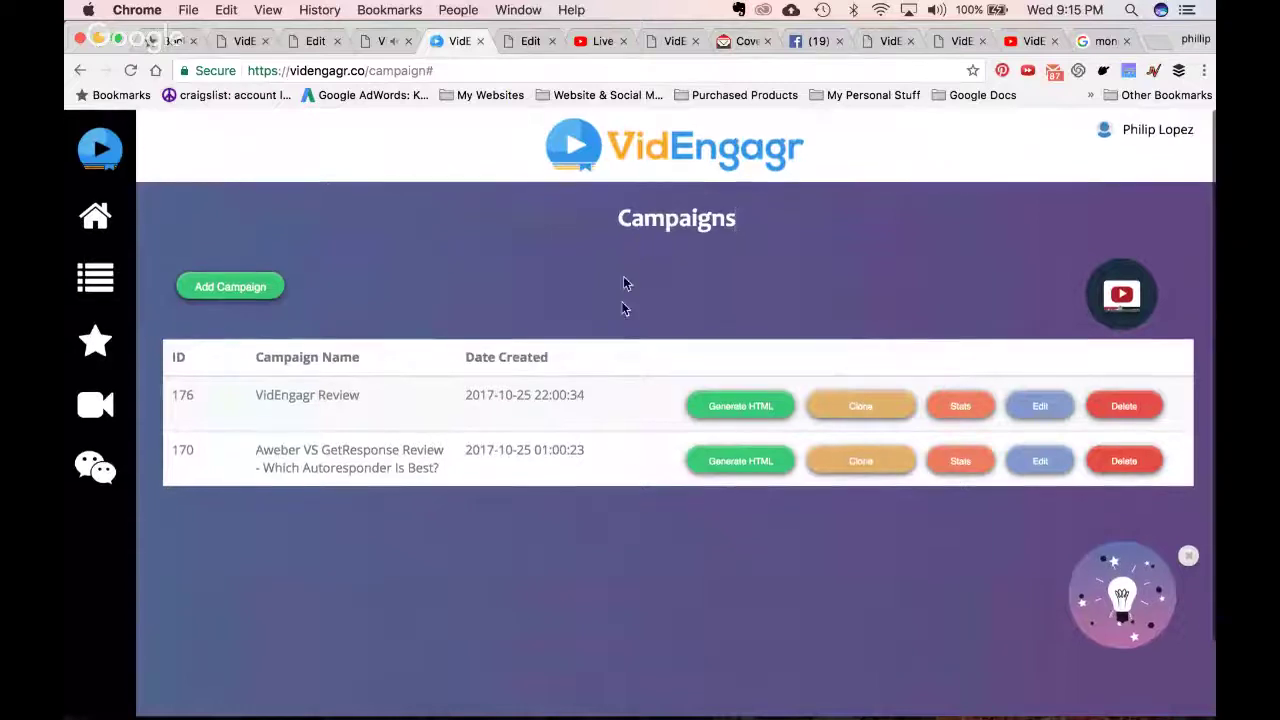
click(1018, 403)
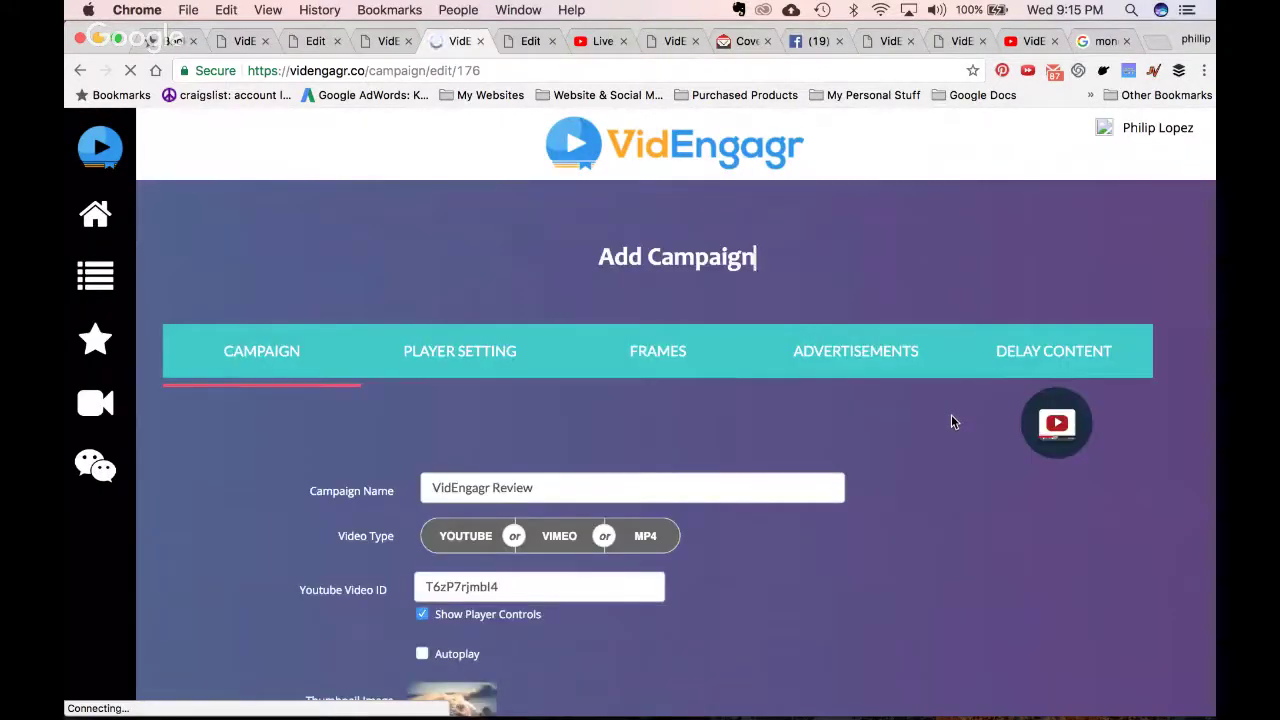
click(668, 360)
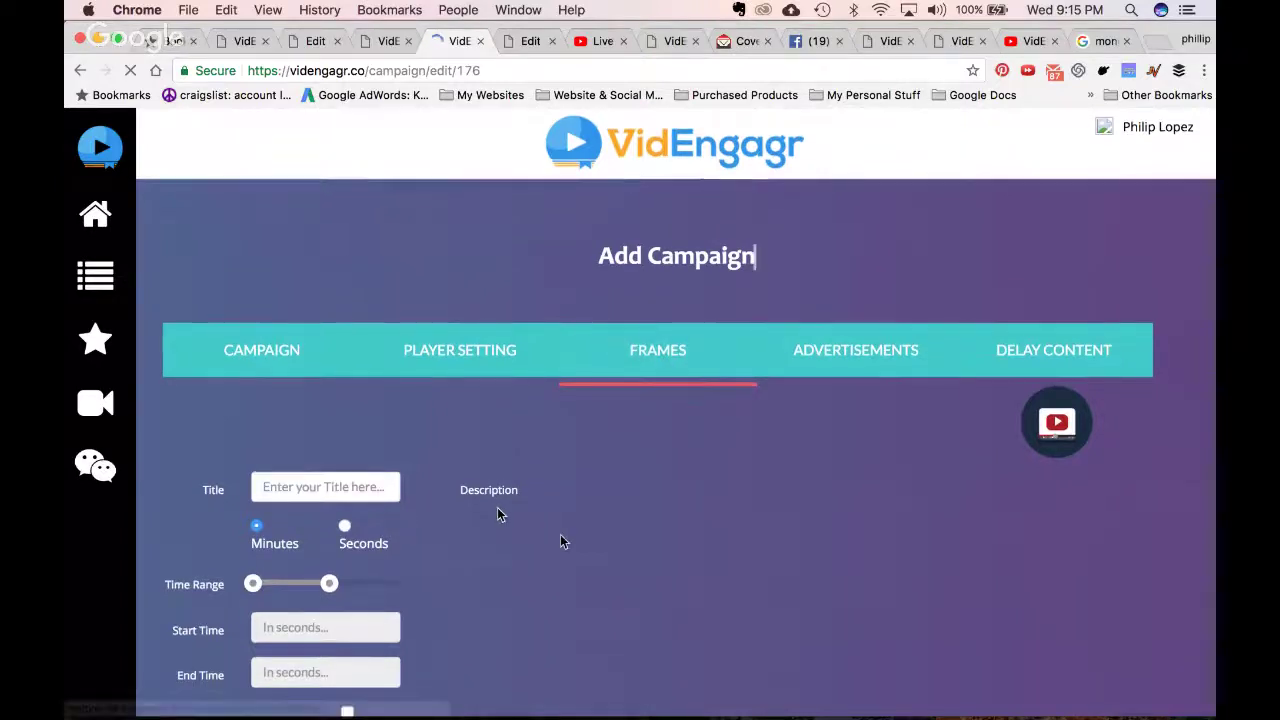
scroll(783, 671, down, 10)
scroll(783, 671, up, 3)
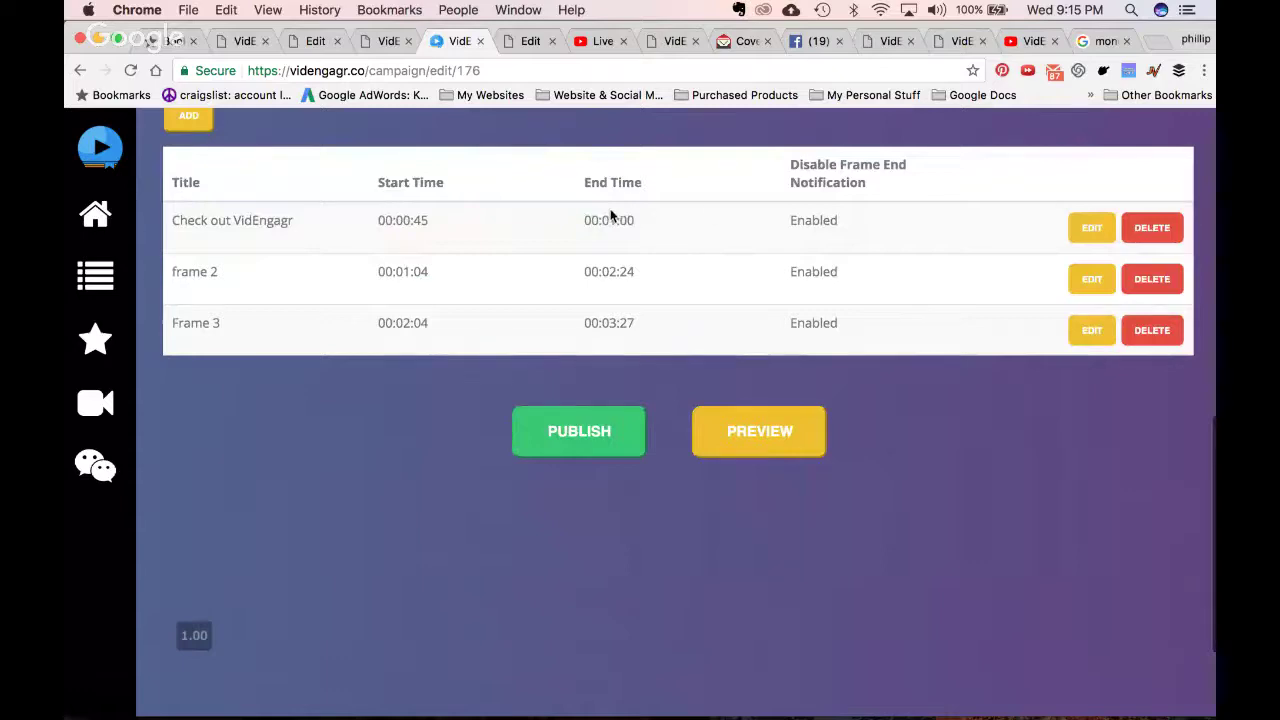
Return to the live post, play the opening seconds of the video and pause it to view the intro text
click(371, 43)
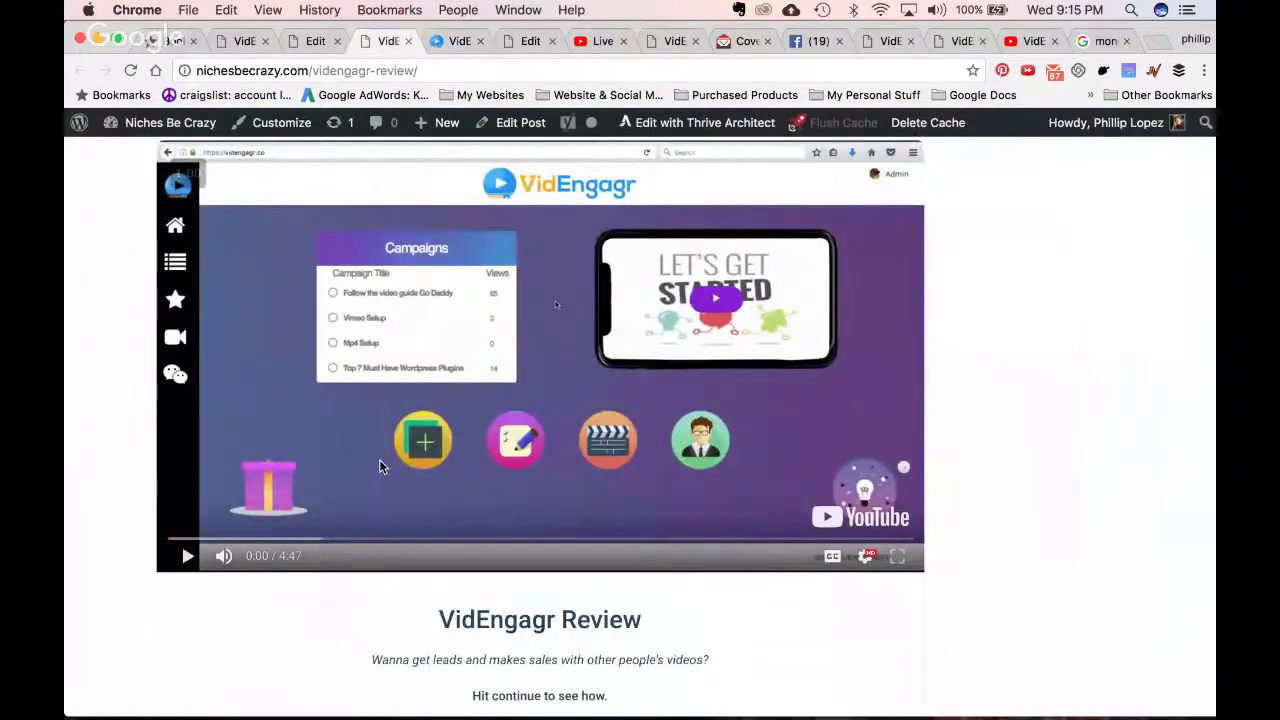
scroll(380, 460, up, 5)
scroll(379, 459, down, 5)
scroll(379, 466, down, 2)
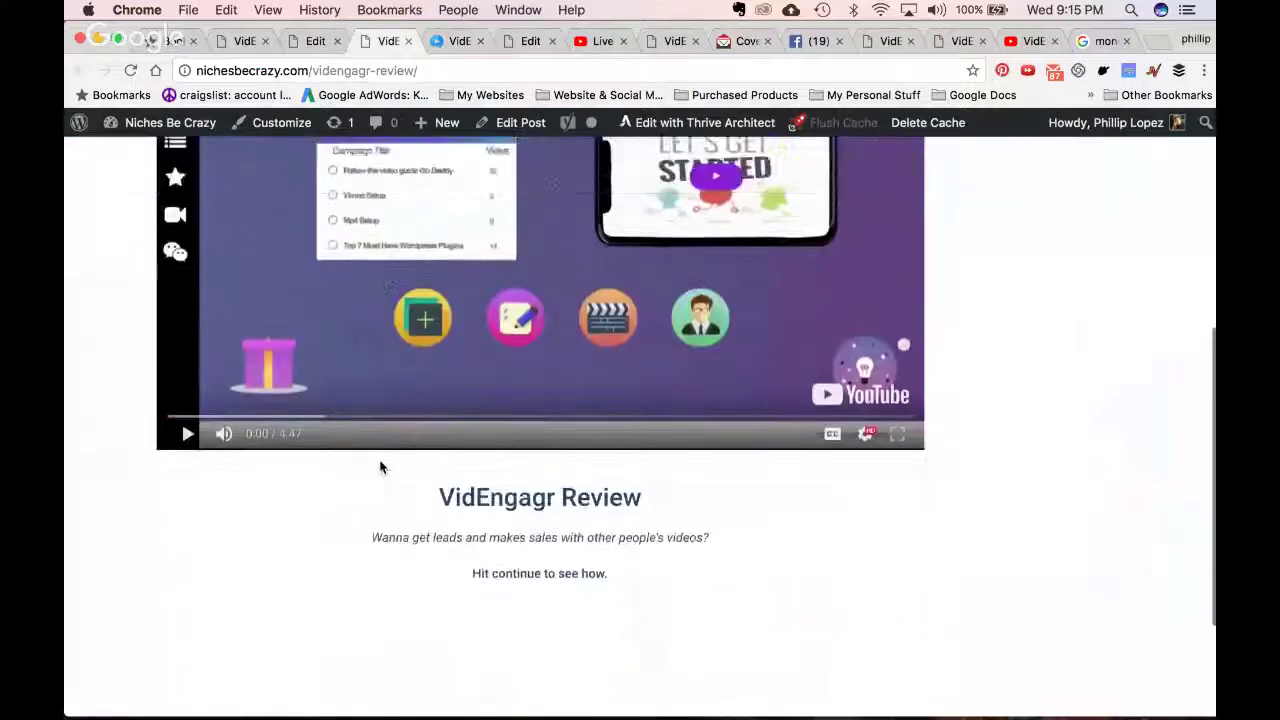
scroll(385, 400, up, 1)
click(394, 270)
scroll(394, 270, up, 2)
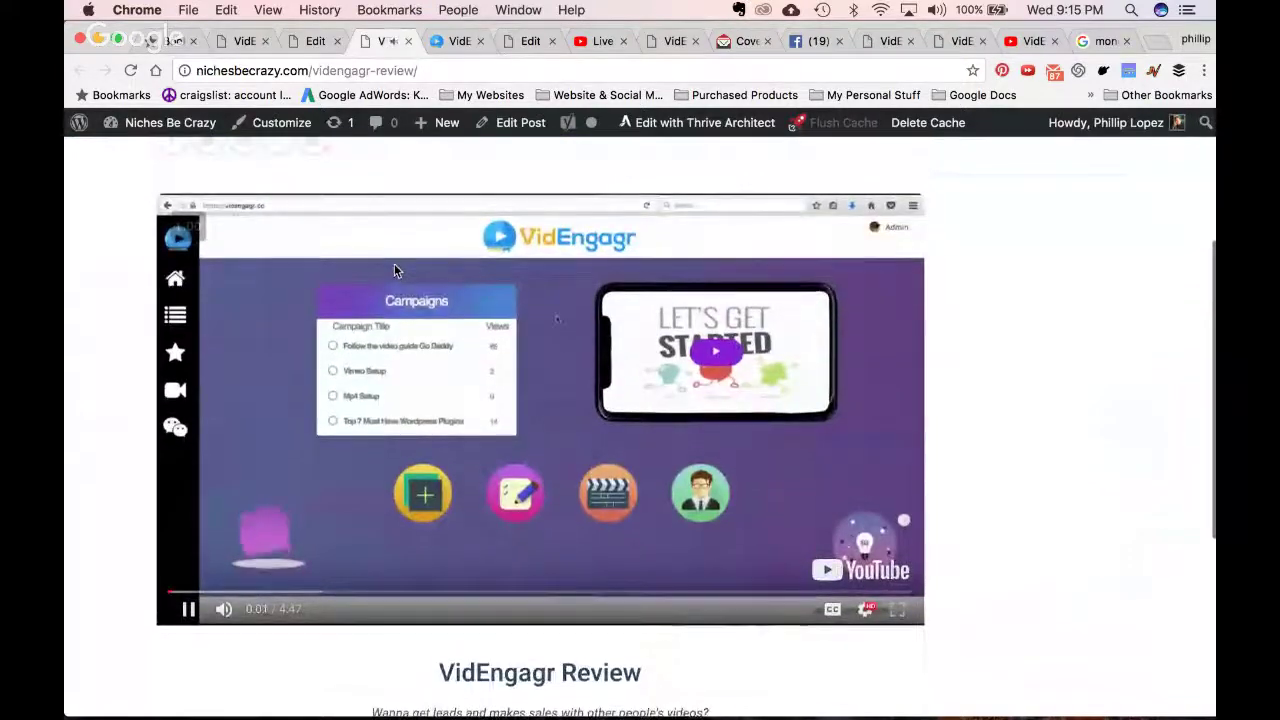
scroll(600, 404, down, 2)
click(600, 403)
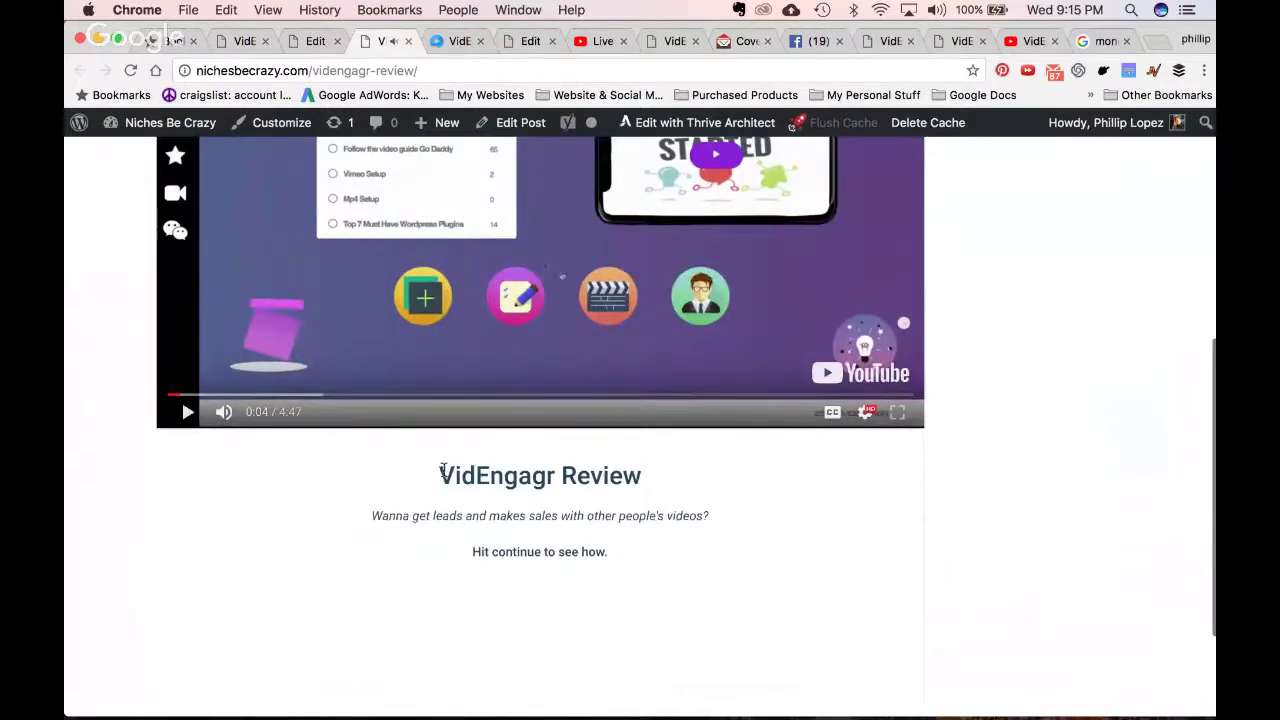
Highlight the intro text, skip the video ahead to the Check out VidEngagr frame and pause it there
drag(458, 474, 577, 572)
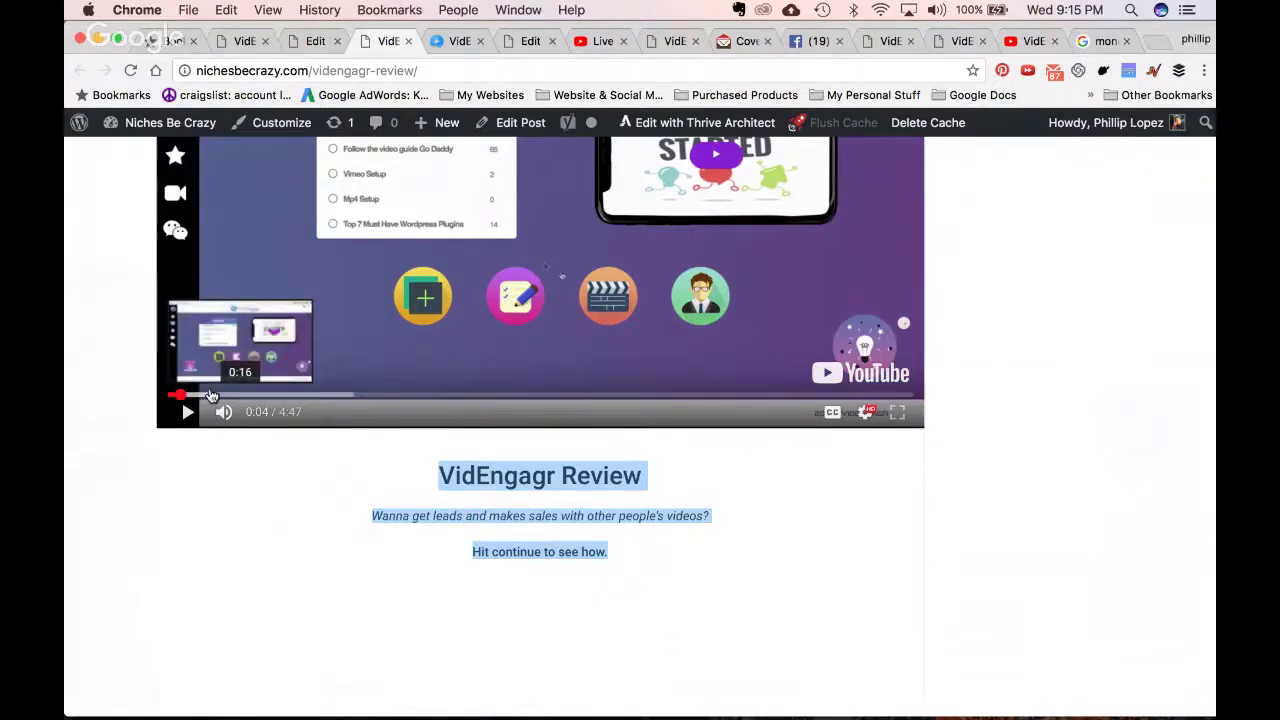
click(269, 396)
click(385, 312)
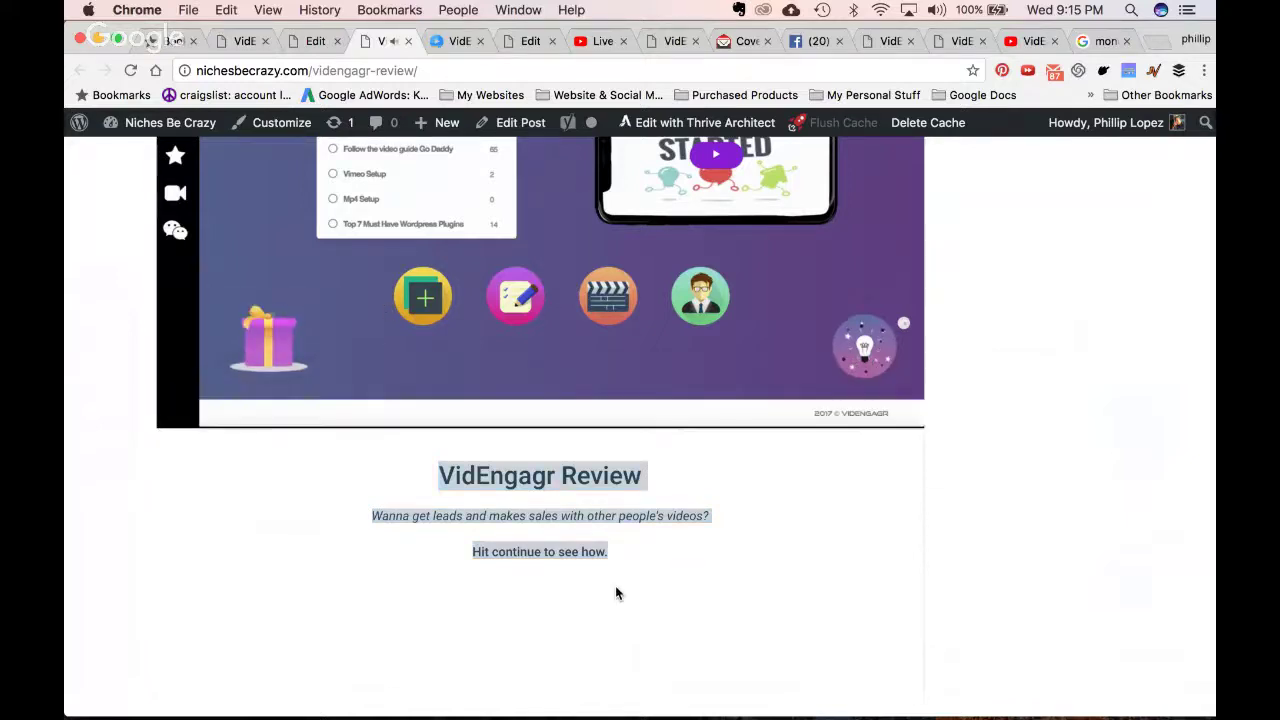
scroll(627, 479, up, 3)
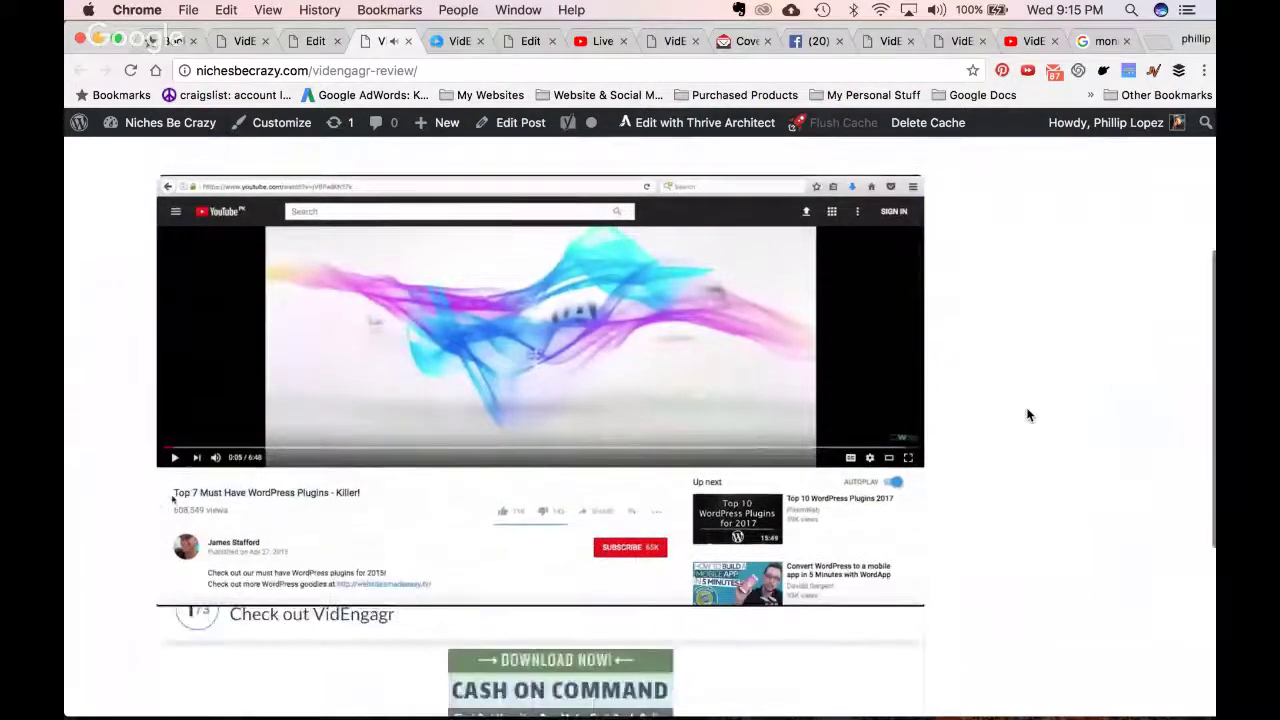
scroll(617, 392, down, 2)
click(474, 263)
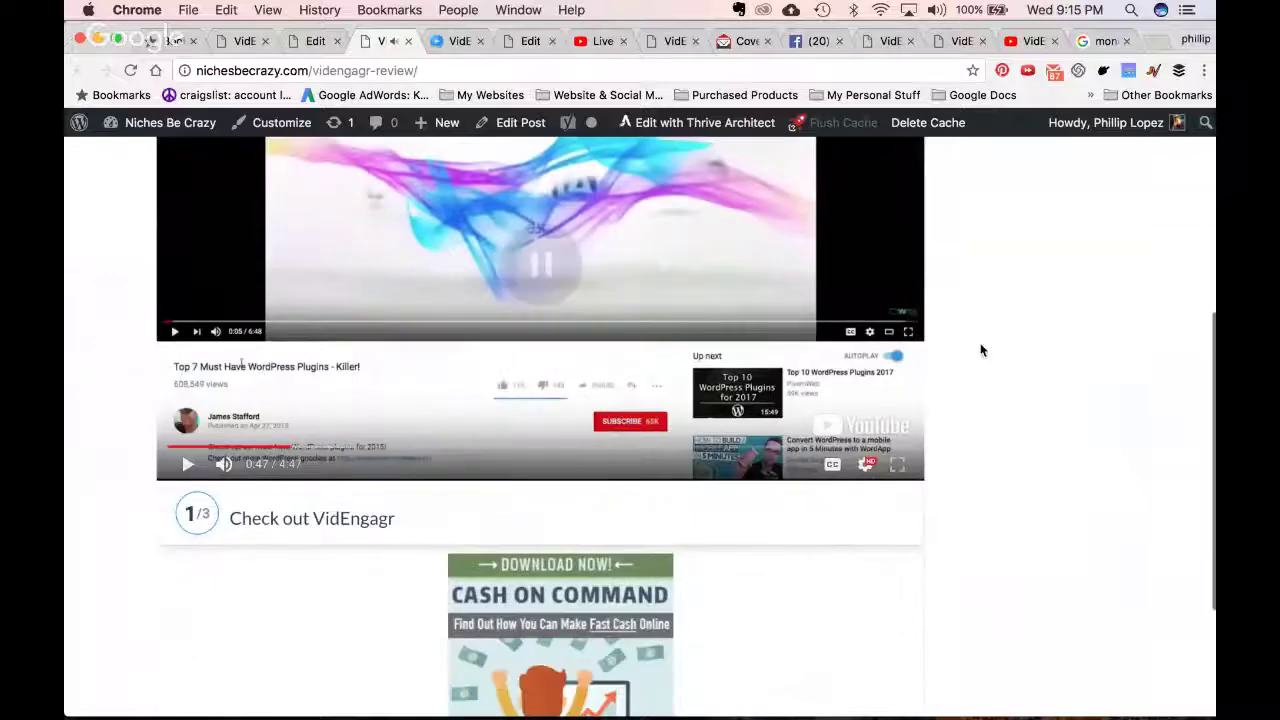
Open the Cash on Command banner beneath the first frame, examine its email opt-in page and go back to the post
scroll(1020, 360, down, 2)
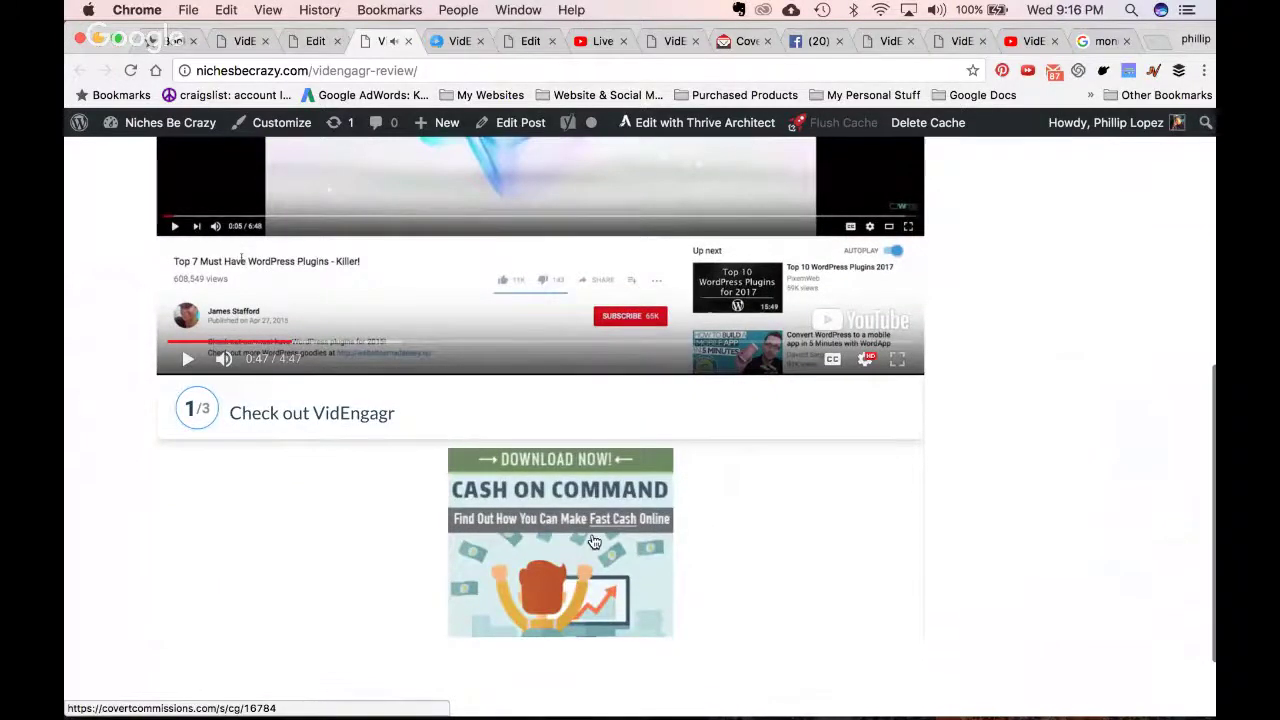
scroll(594, 541, down, 1)
scroll(1147, 483, down, 2)
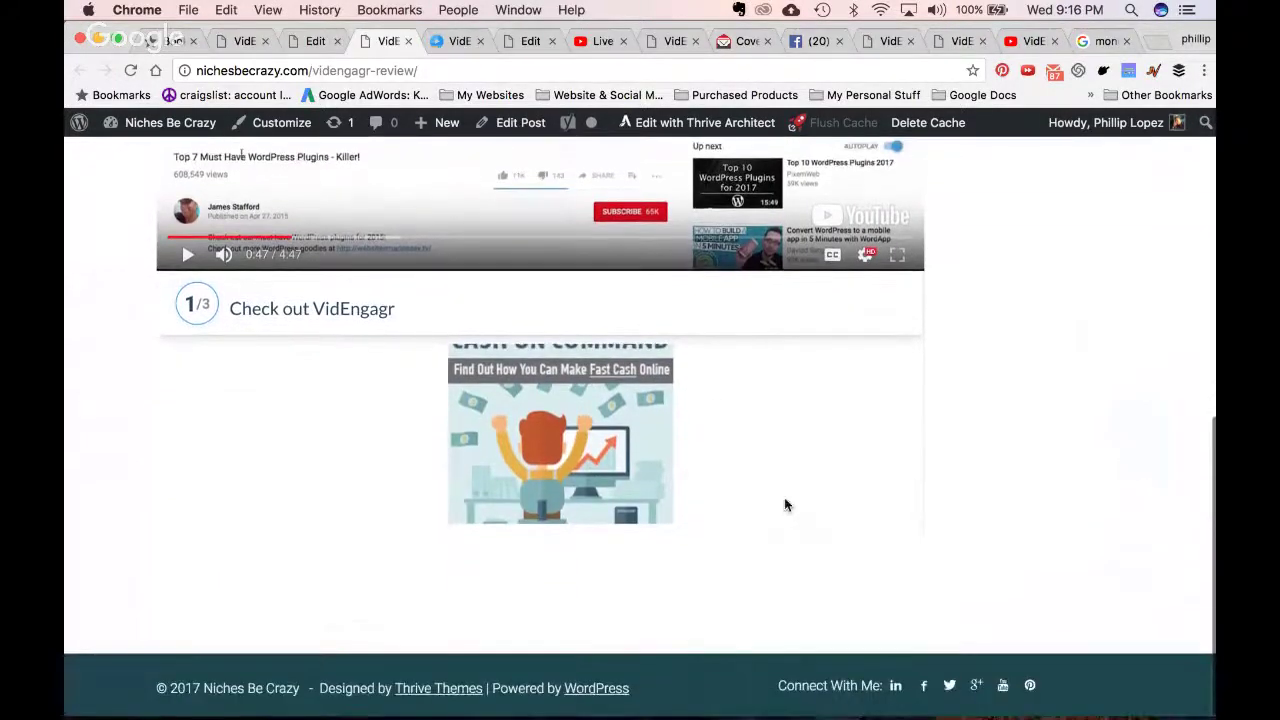
scroll(784, 505, up, 2)
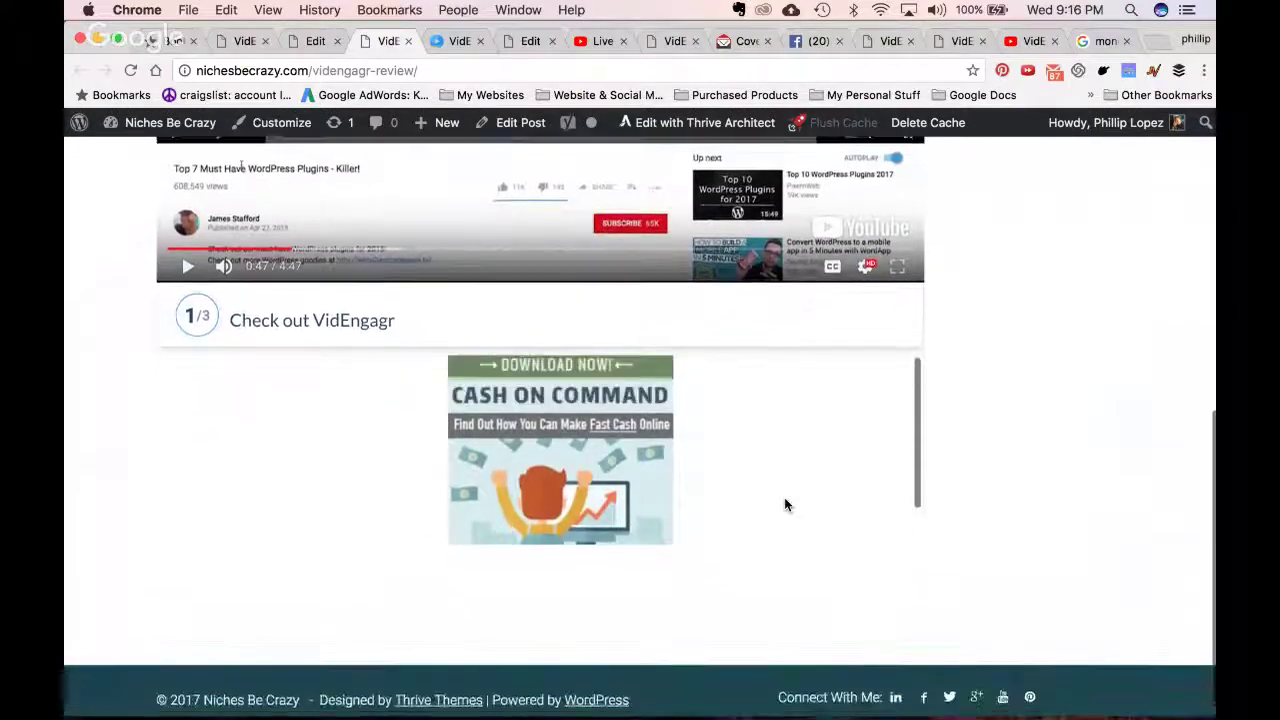
scroll(784, 505, up, 2)
scroll(784, 505, down, 3)
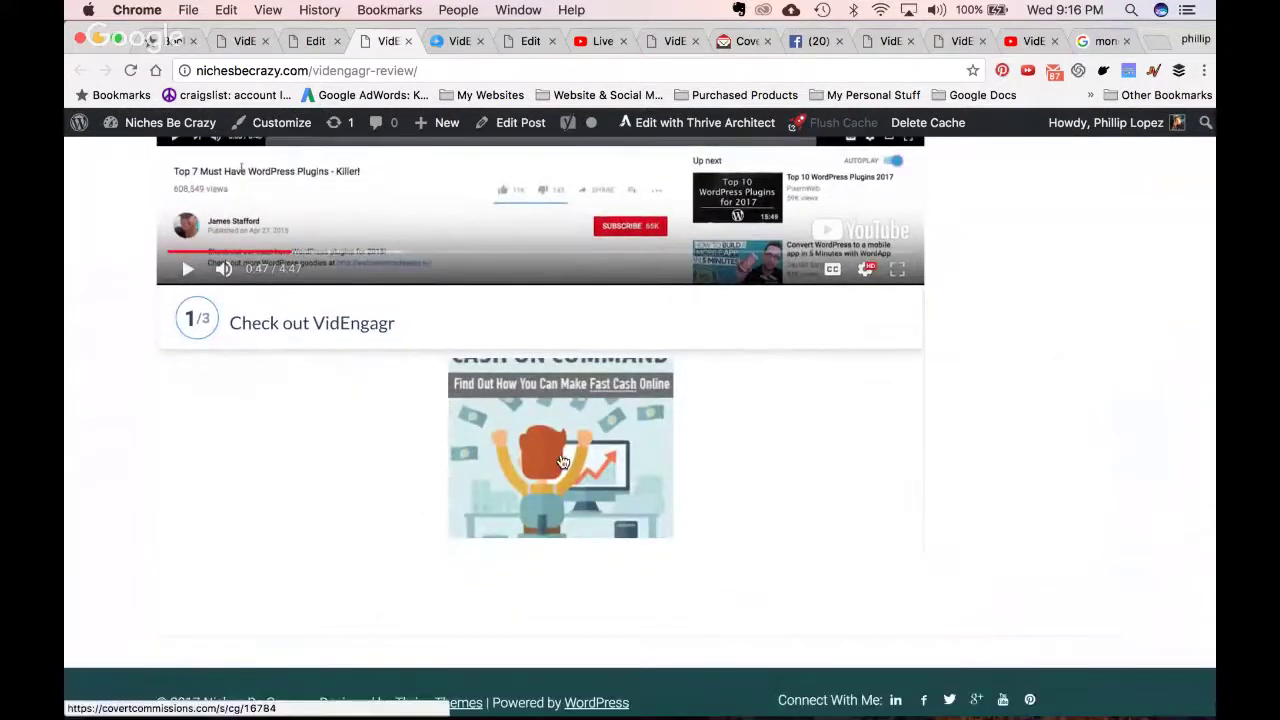
click(512, 468)
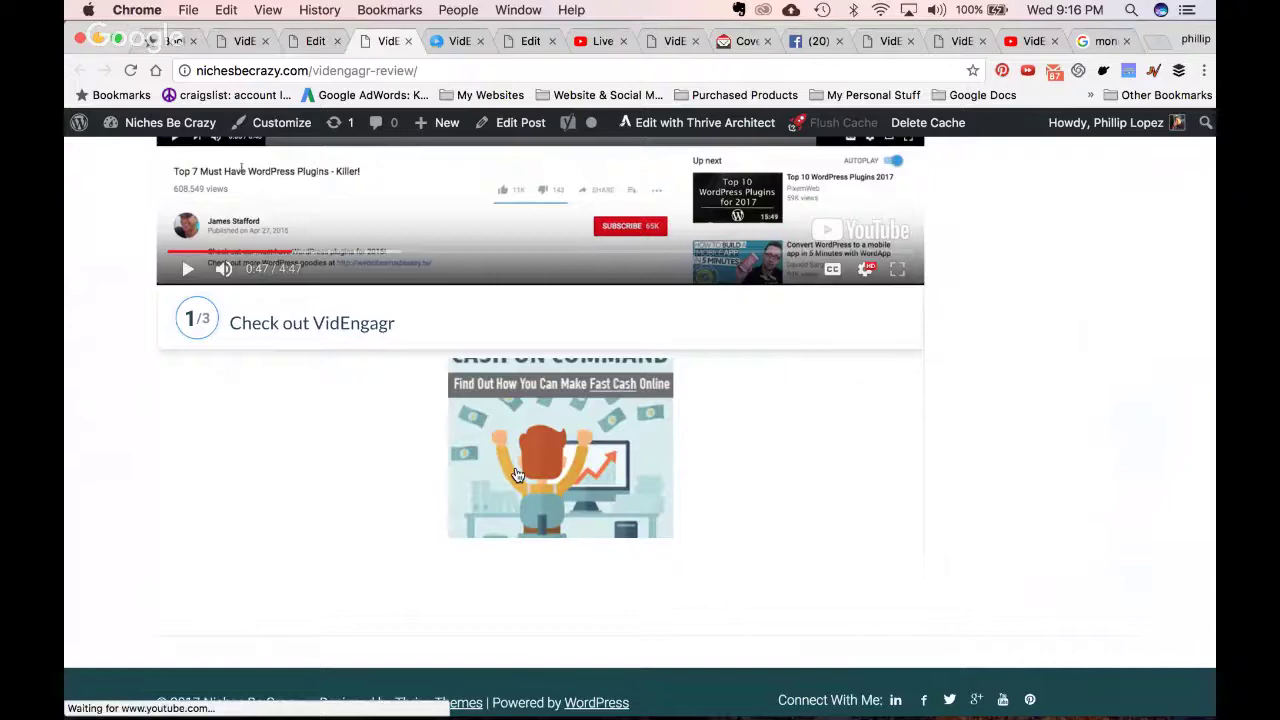
scroll(636, 507, up, 10)
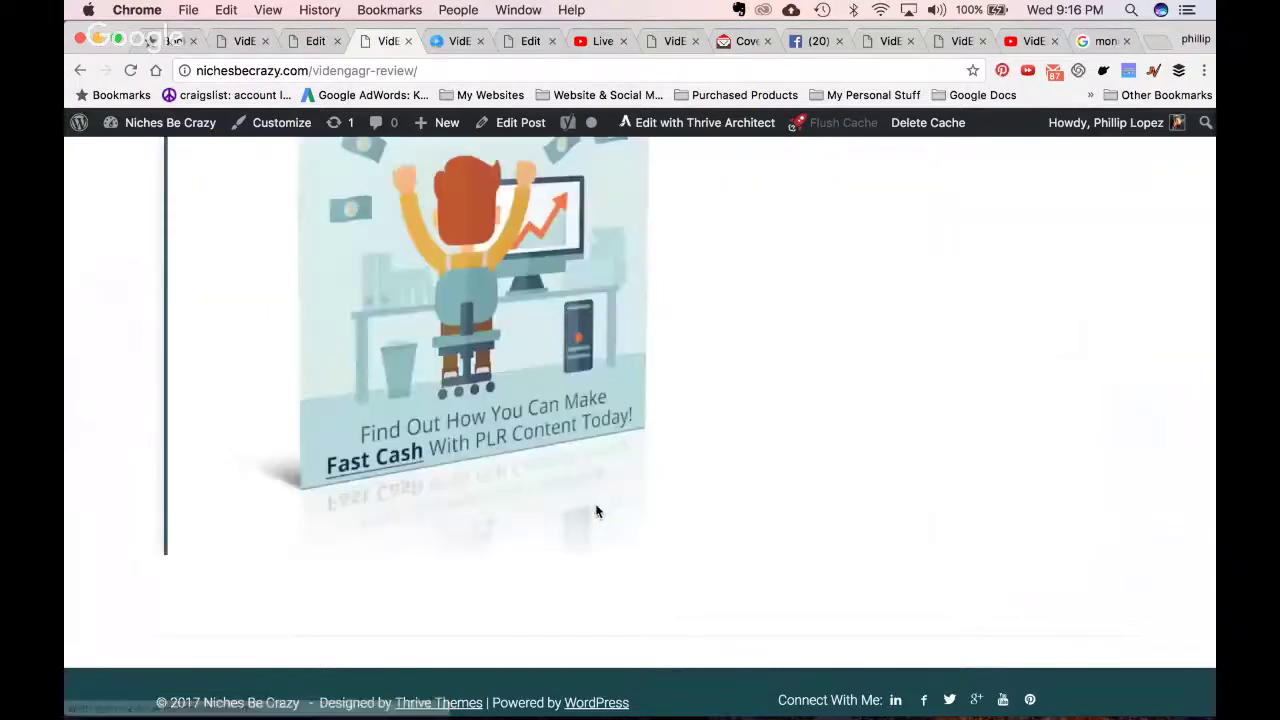
scroll(595, 508, down, 15)
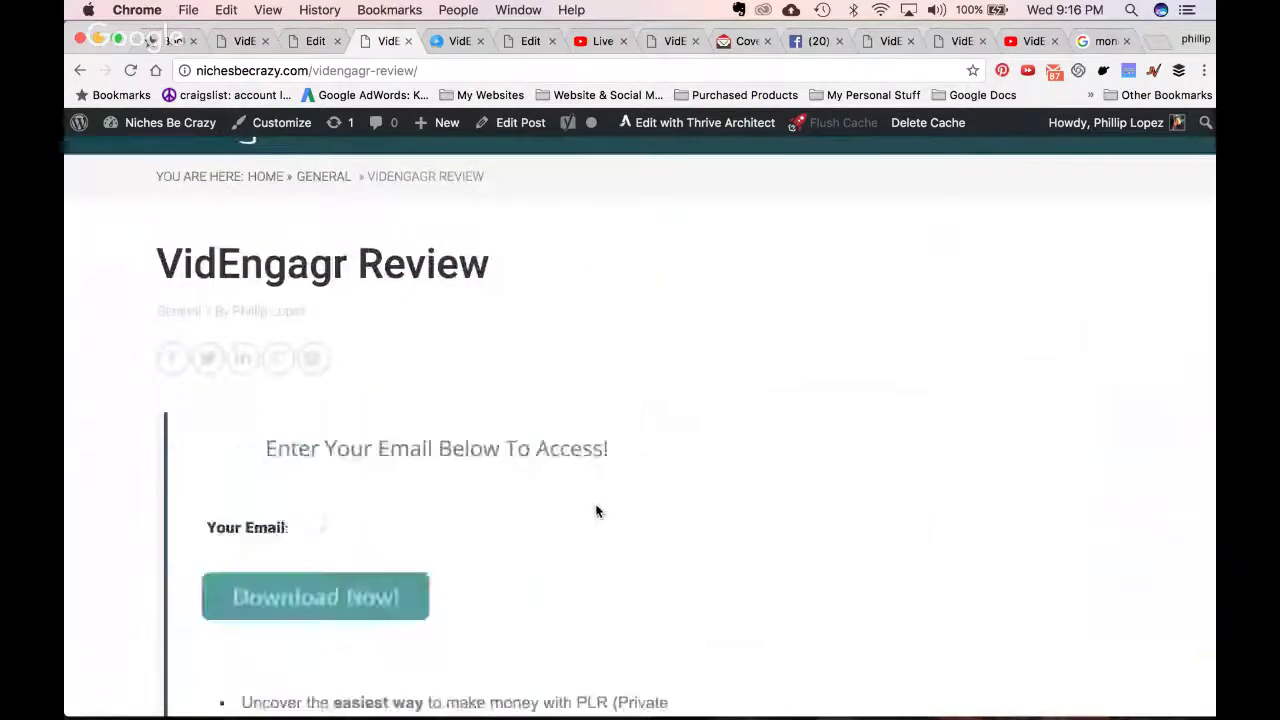
scroll(898, 563, up, 8)
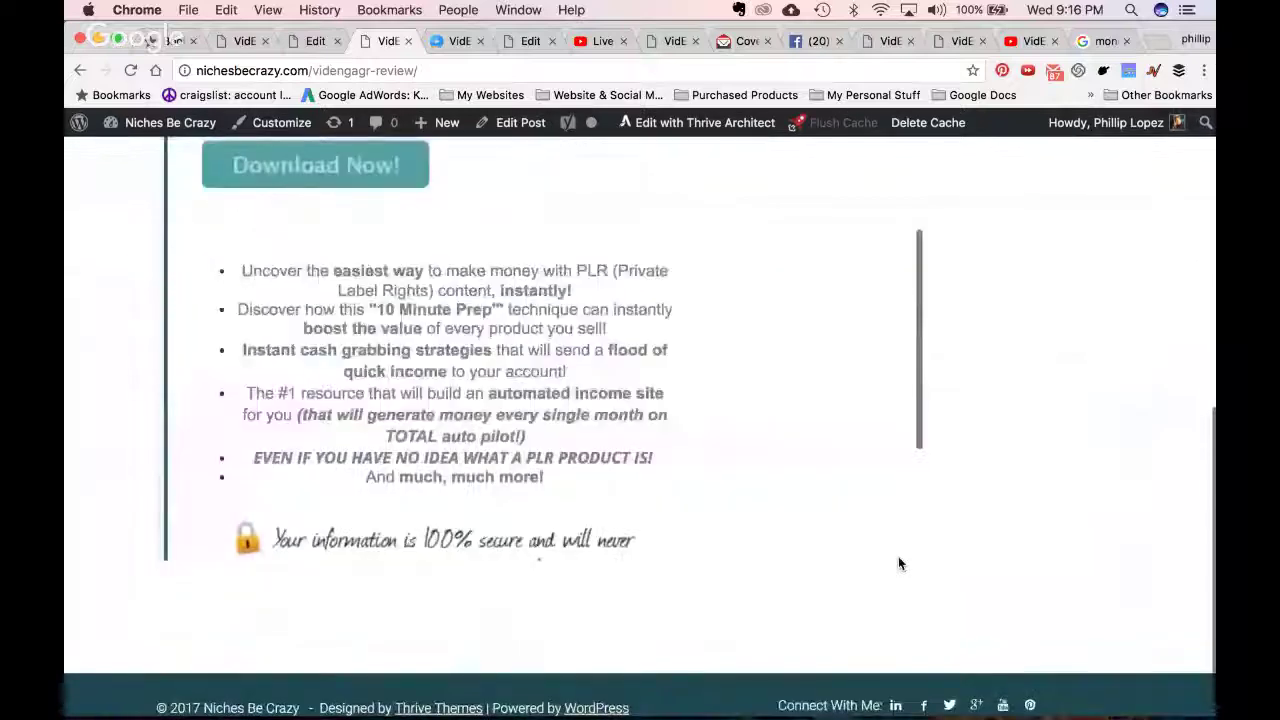
scroll(898, 558, up, 3)
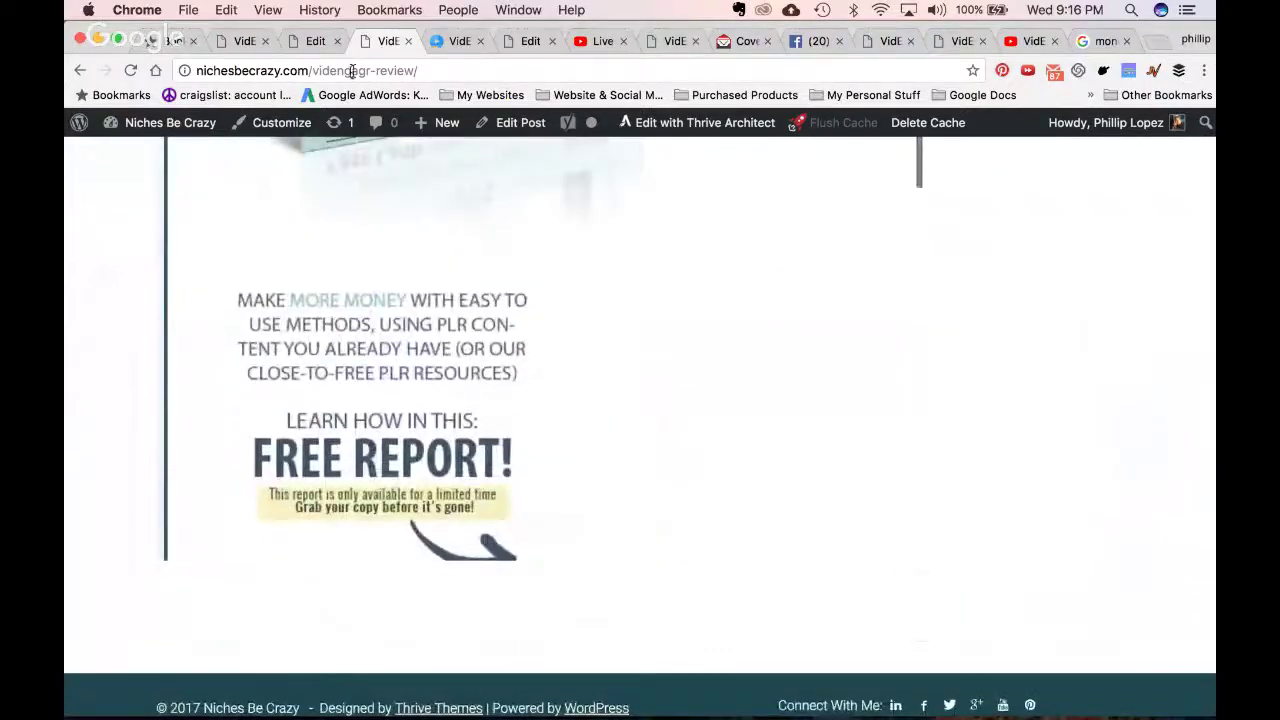
click(77, 73)
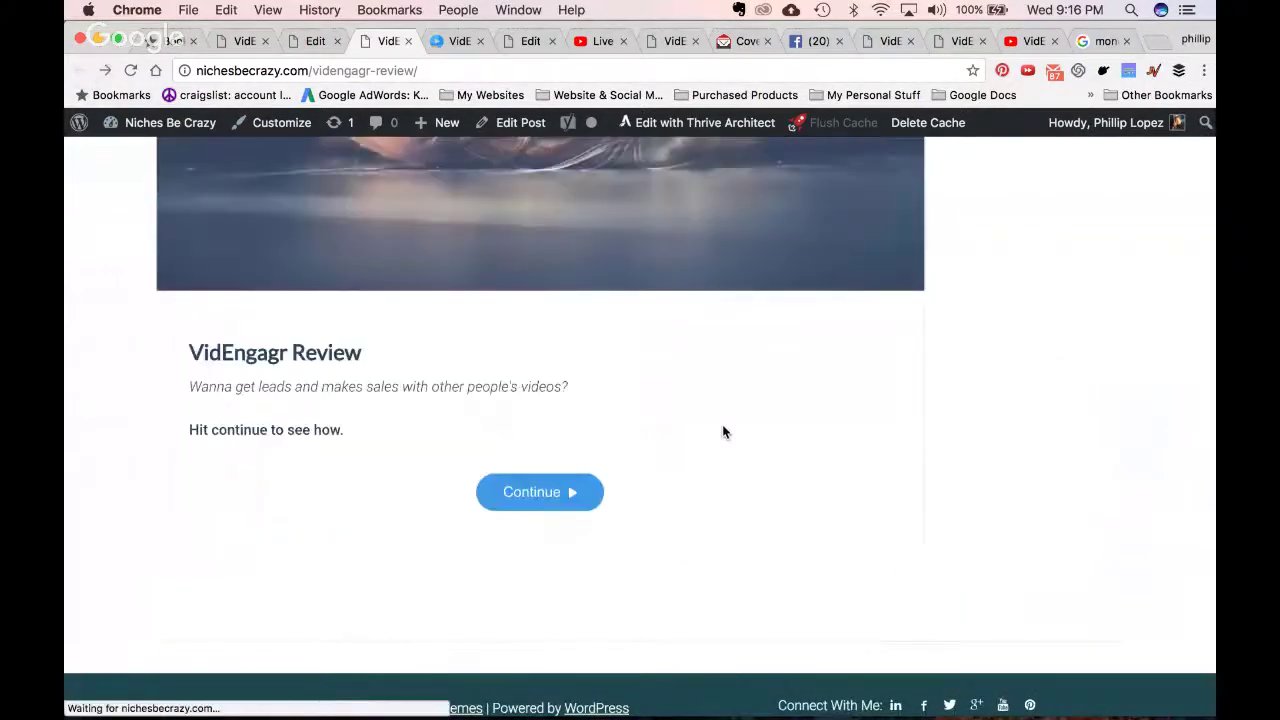
Restart the video, check the frame times in the campaign editor and skip the live video to the first frame's end
click(546, 490)
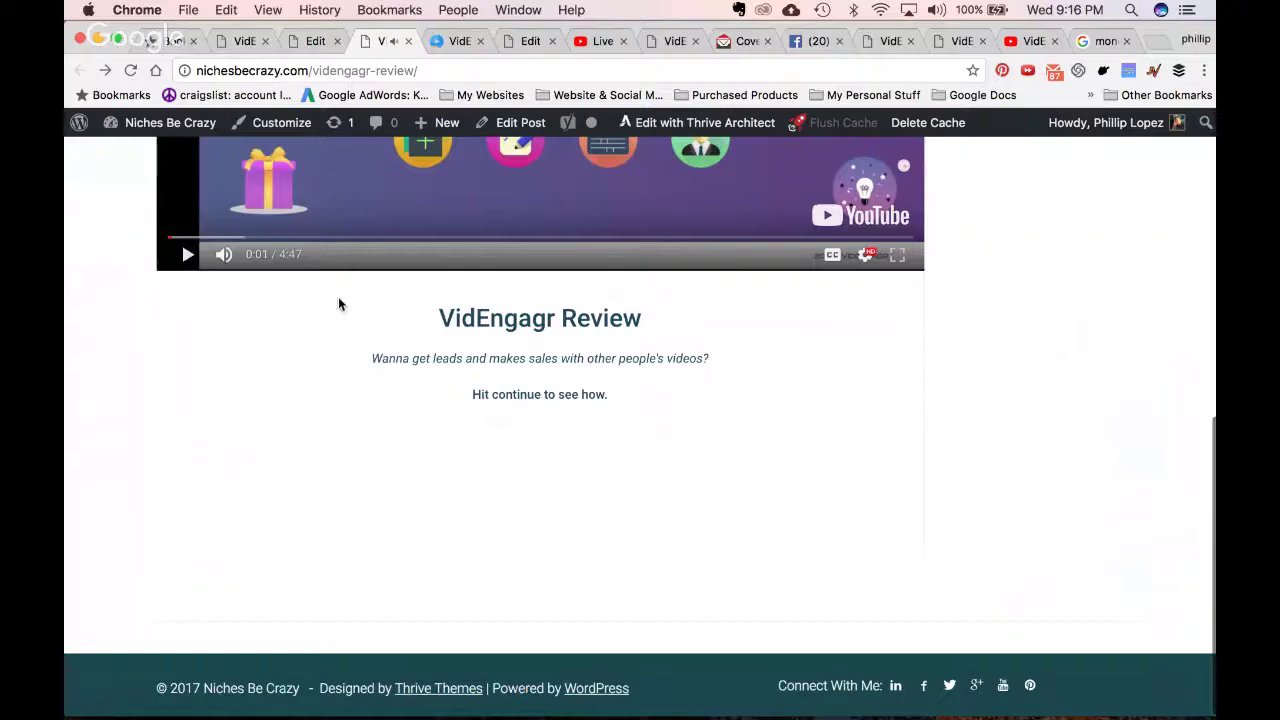
click(452, 41)
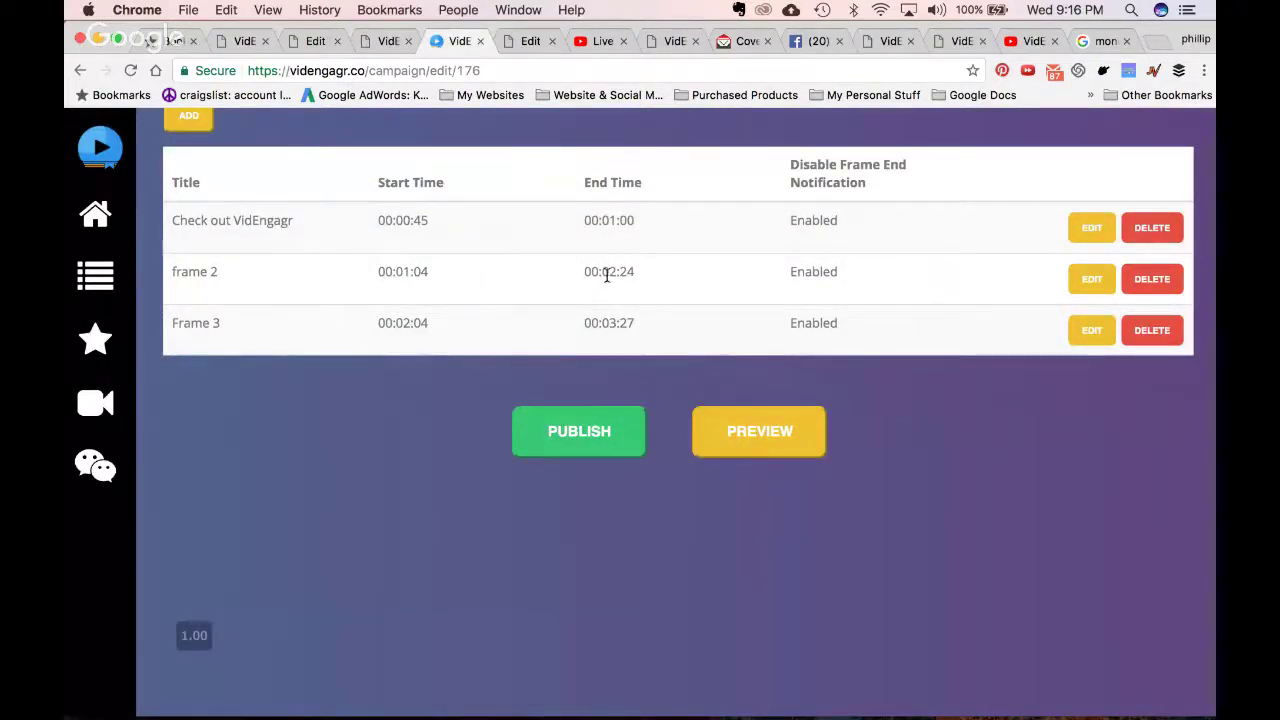
click(388, 40)
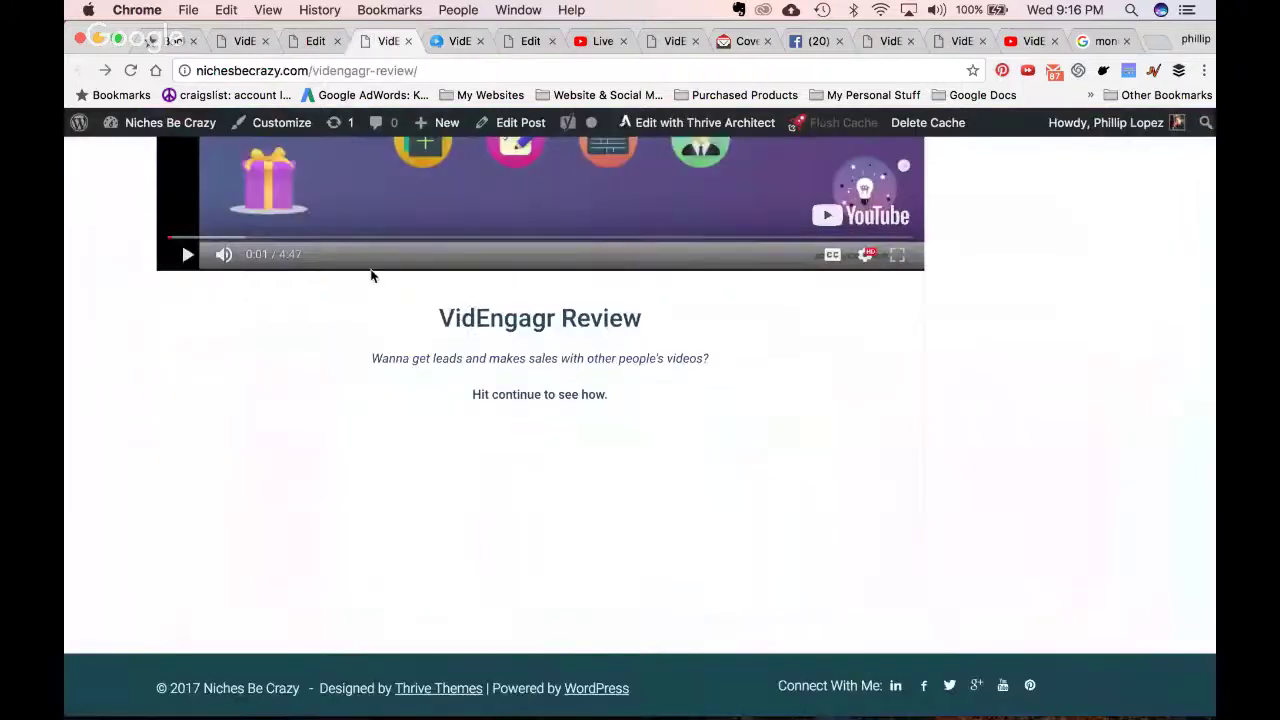
click(332, 239)
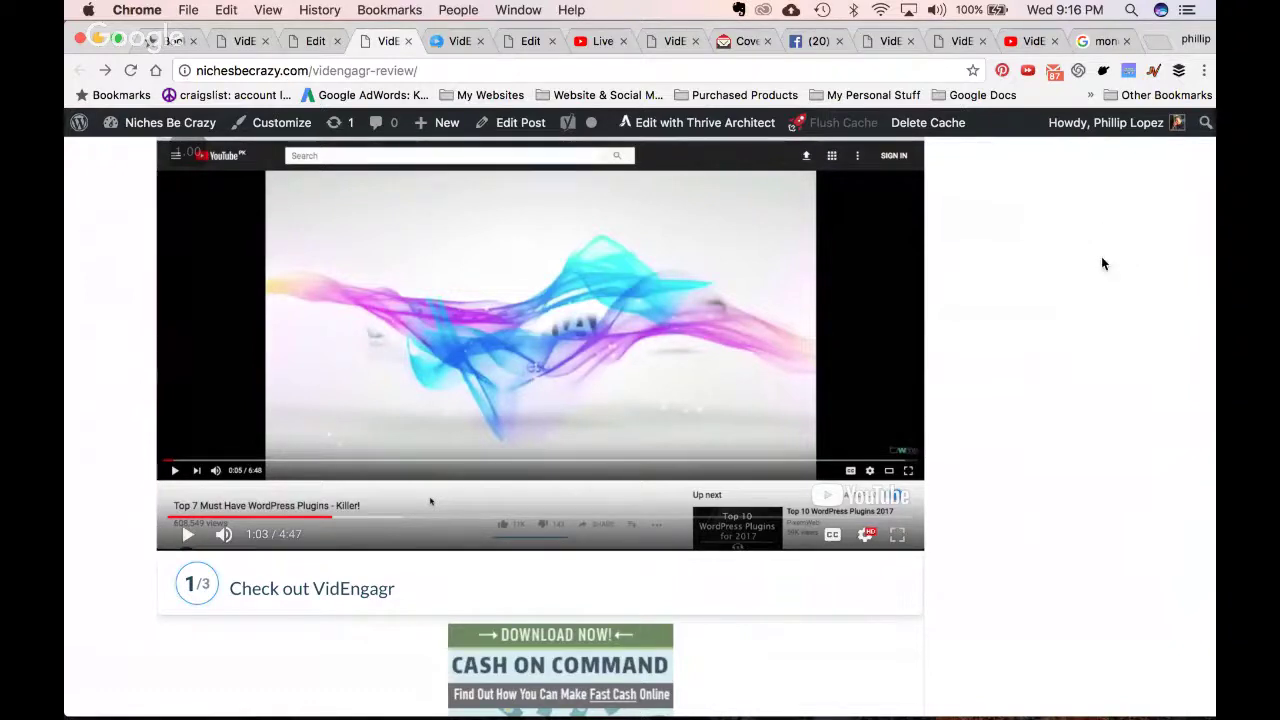
Replay the Check out VidEngagr frame through to its end screen, pausing and resuming playback along the way
scroll(1088, 294, up, 1)
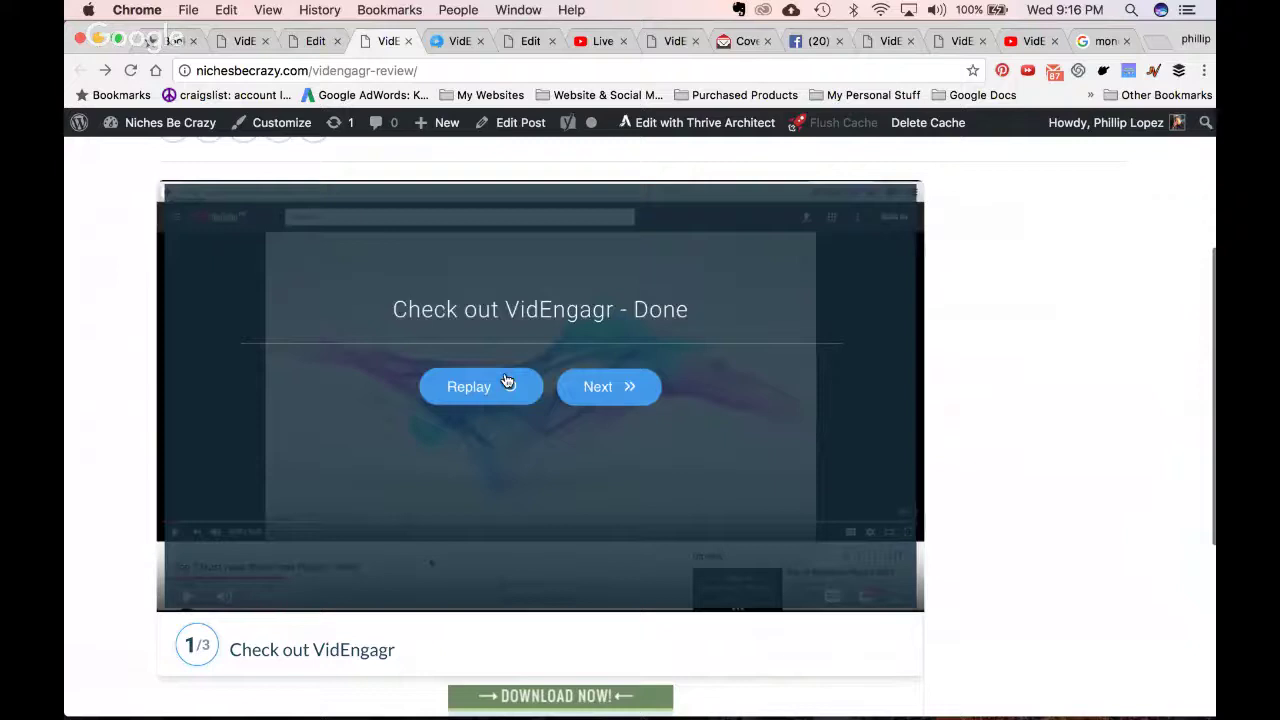
click(504, 379)
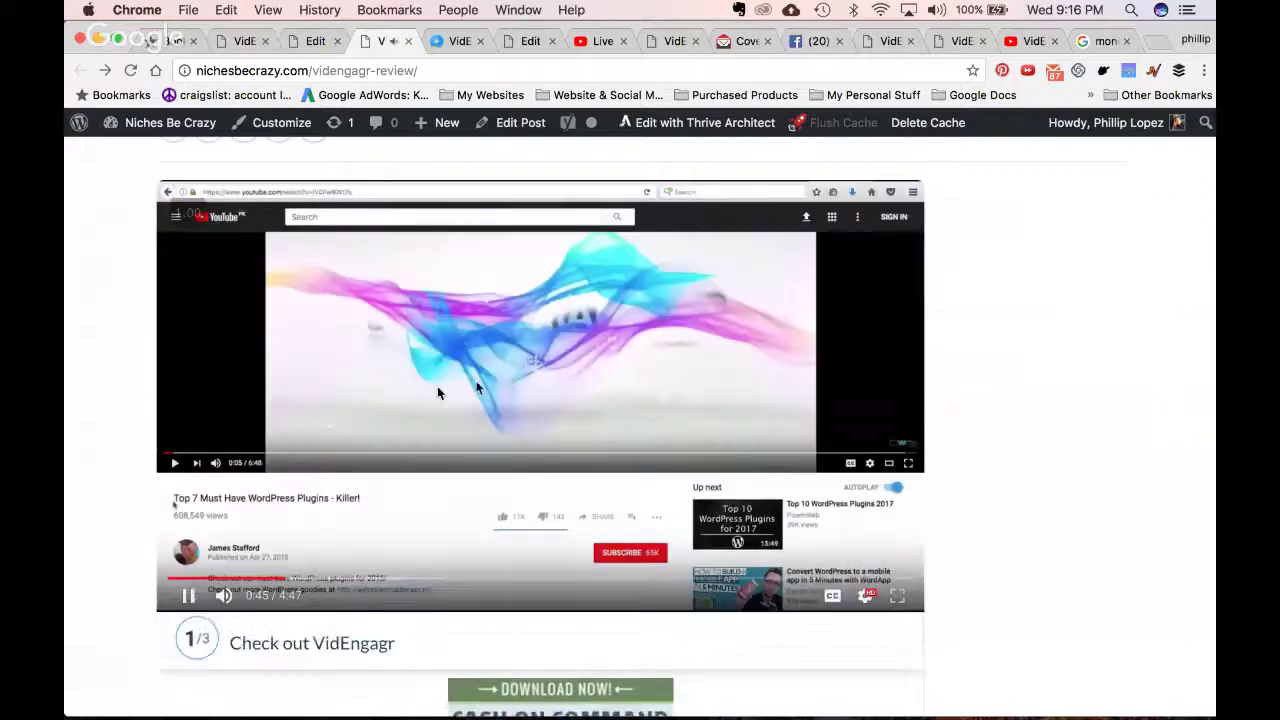
click(304, 372)
scroll(309, 554, down, 1)
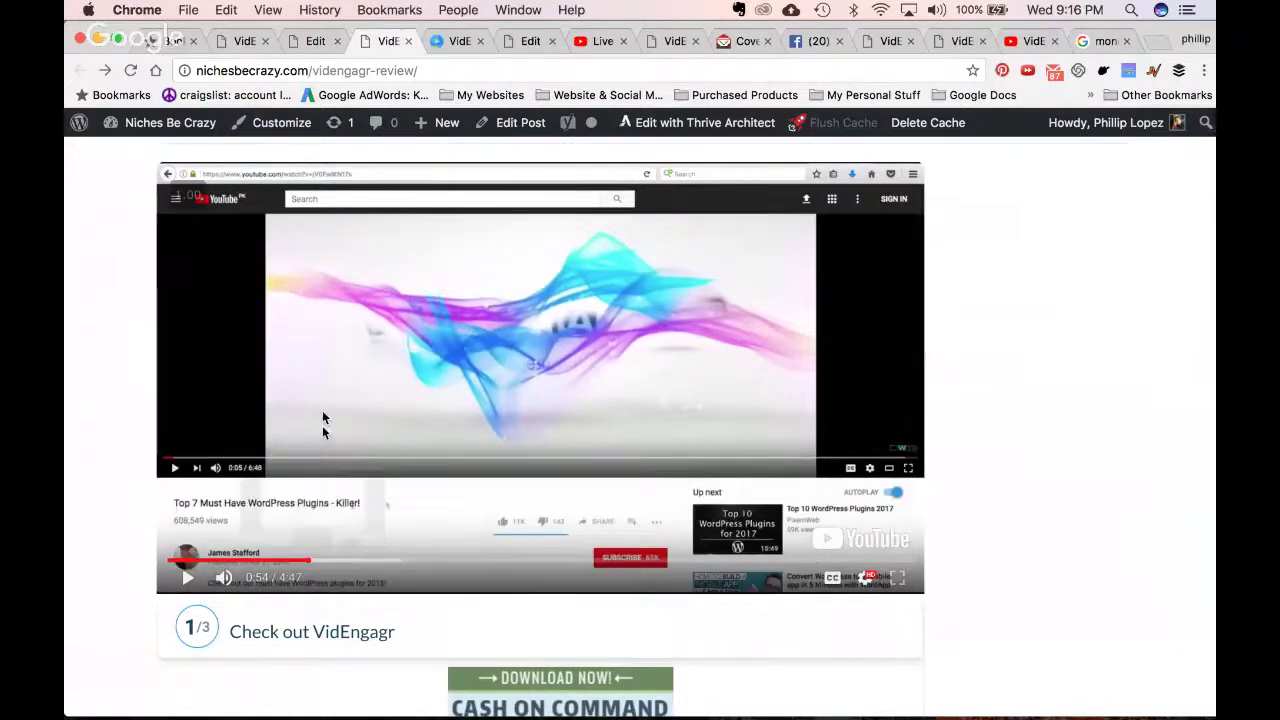
click(321, 369)
click(488, 331)
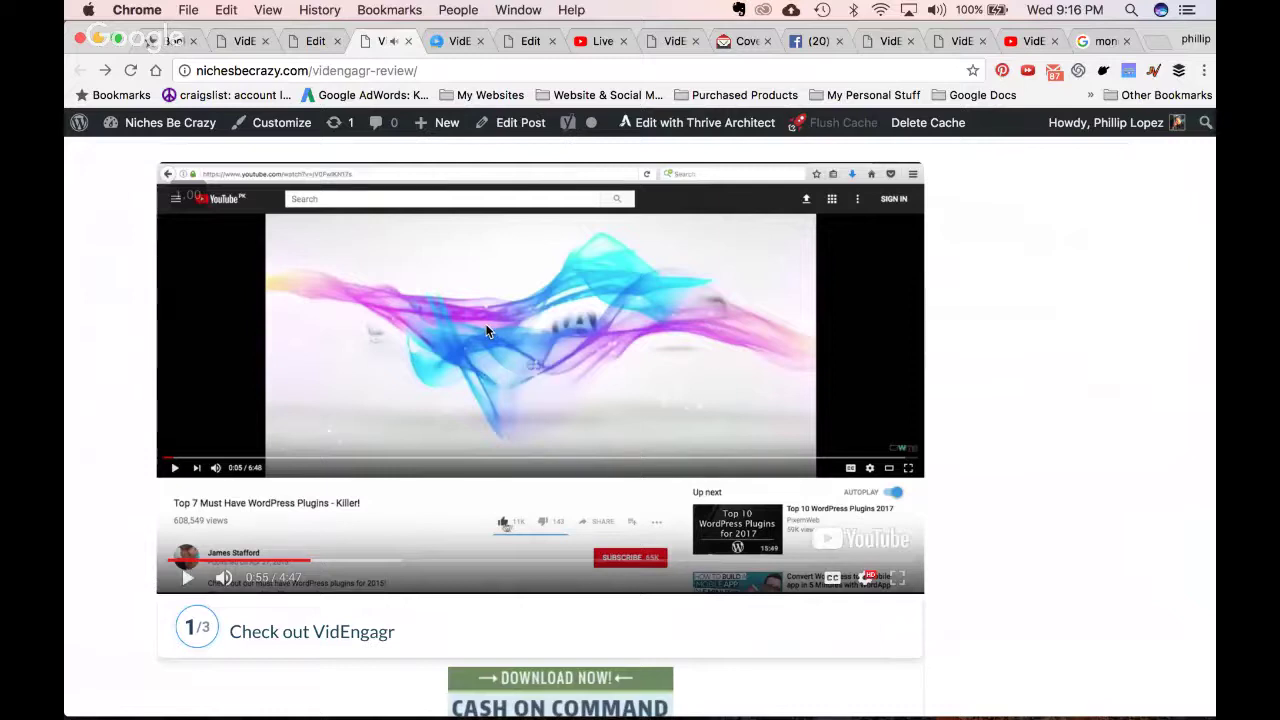
click(488, 331)
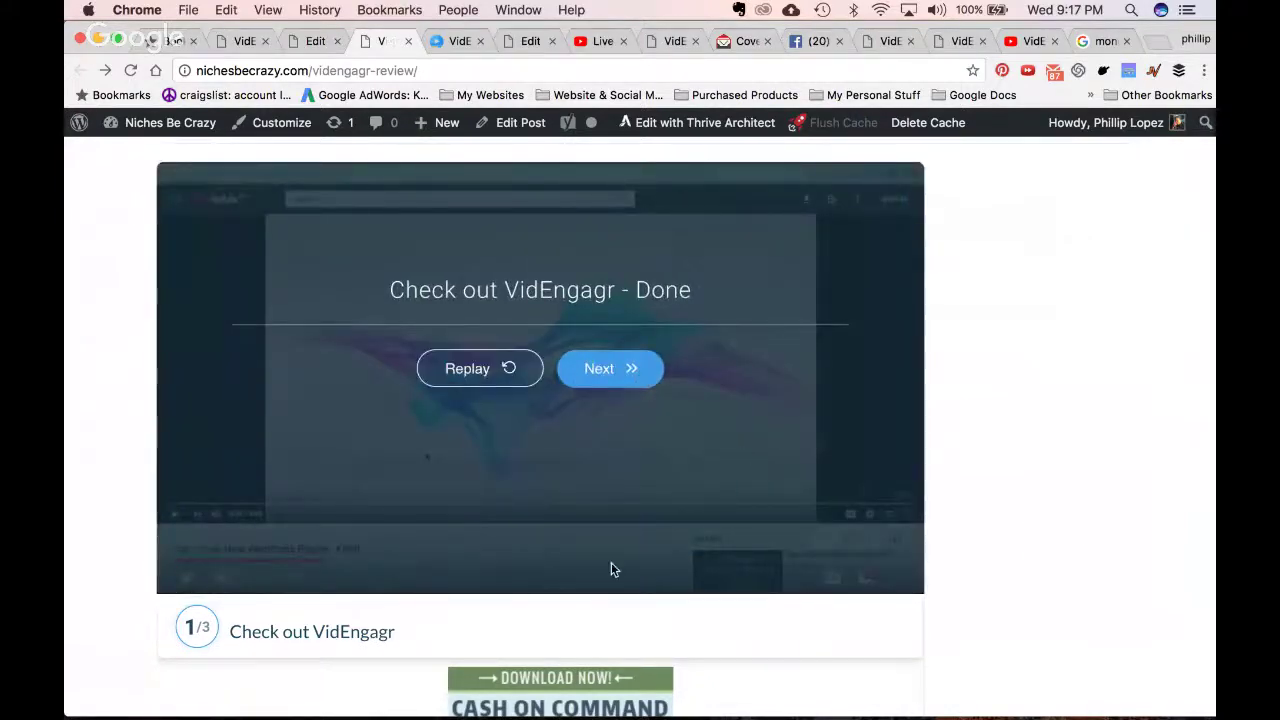
Advance from the first frame's end screen to frame 2 and resume the video
scroll(611, 568, down, 2)
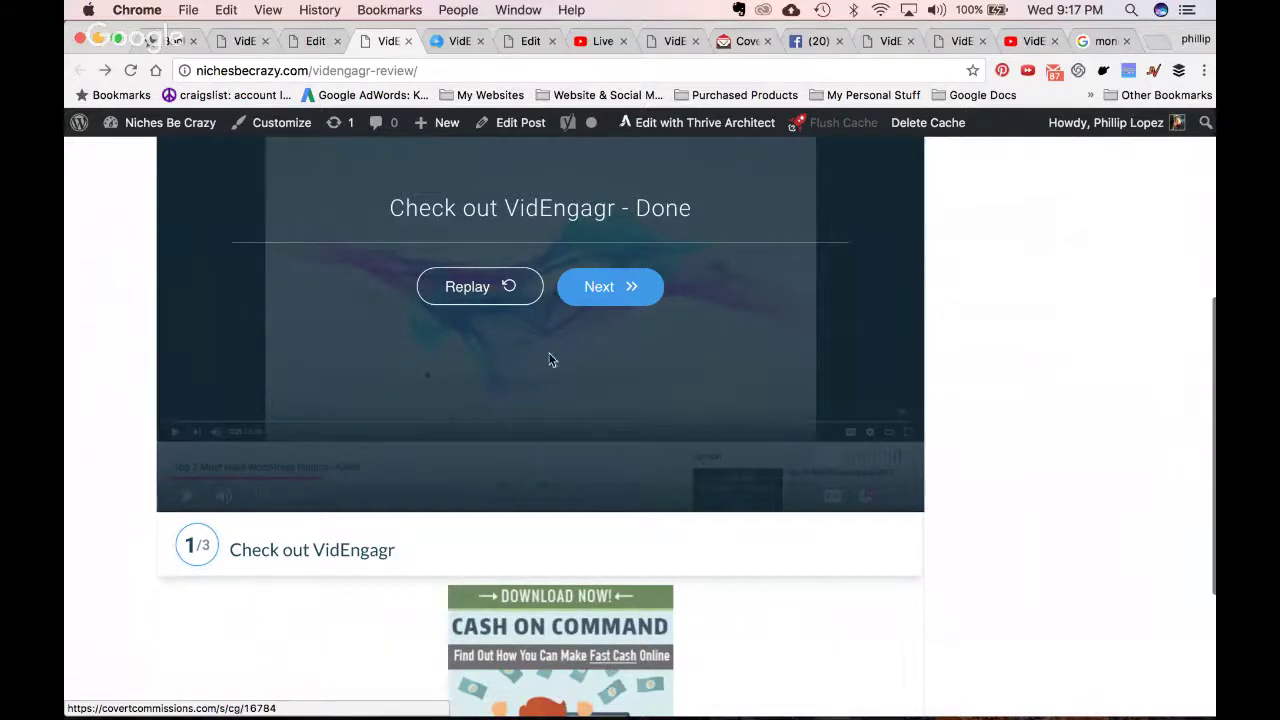
click(632, 300)
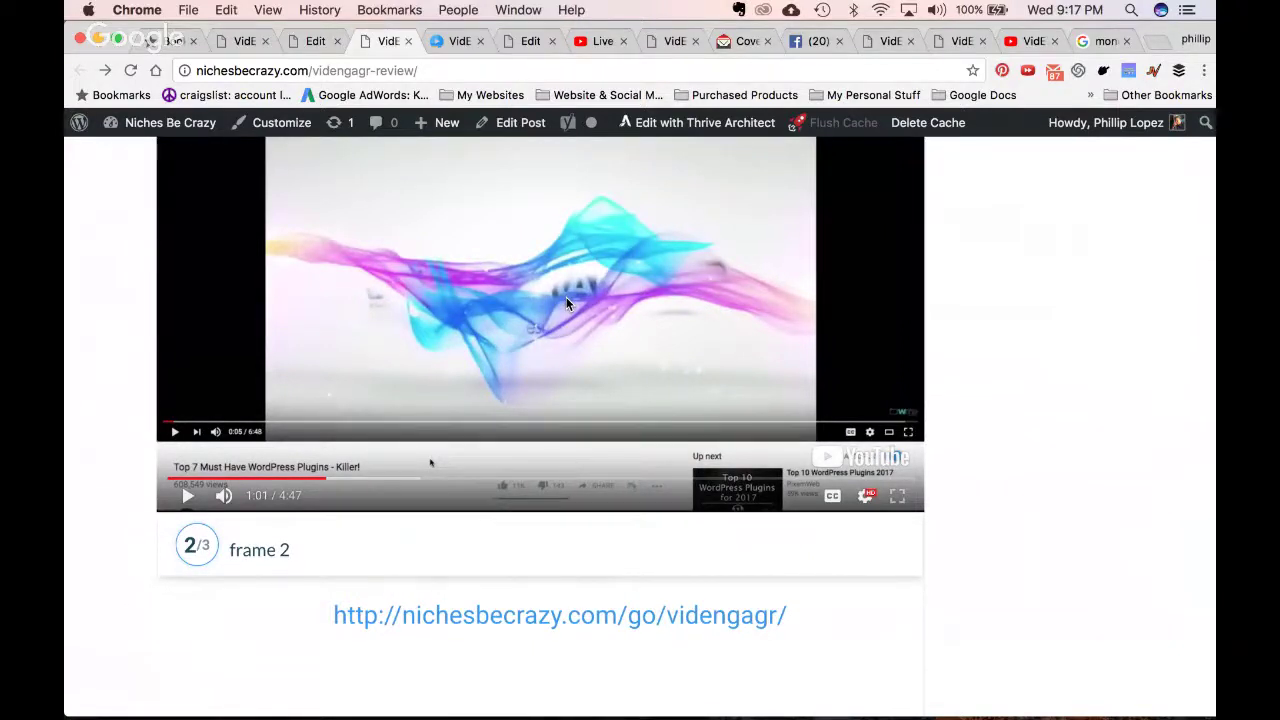
click(507, 267)
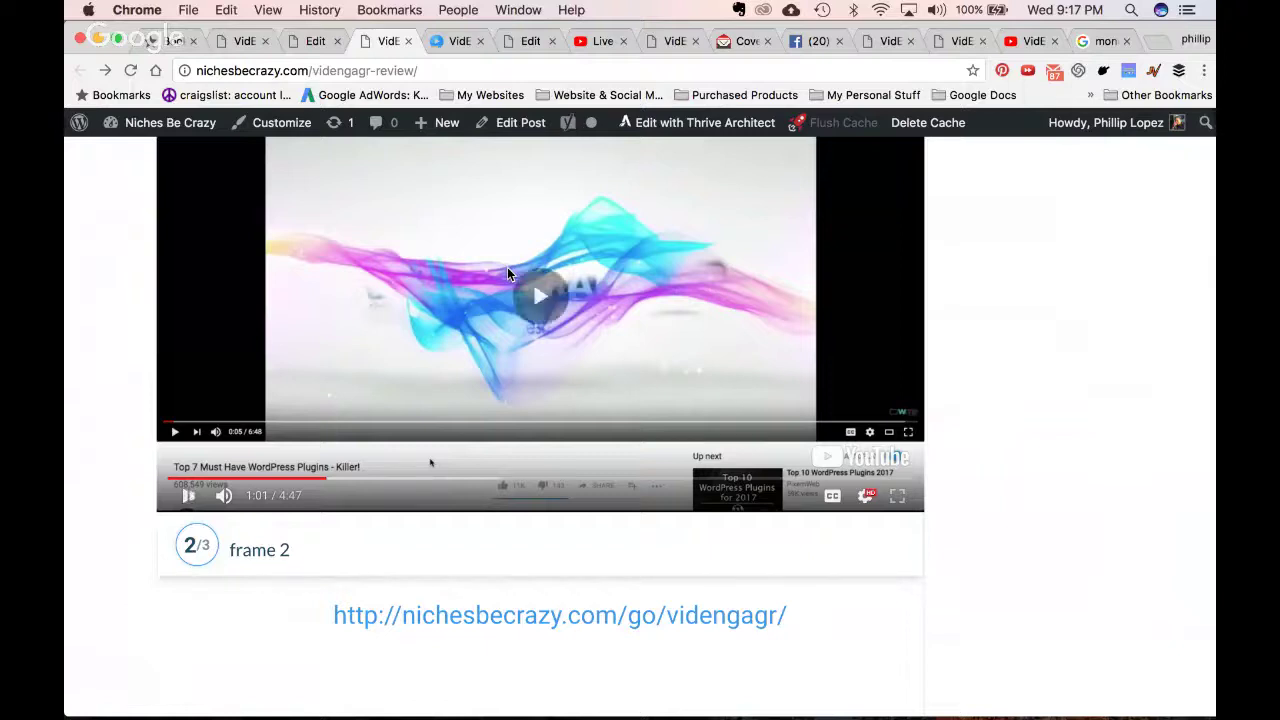
Check frame 2's start time in the campaign editor and play the live video past the start of frame 2
click(320, 466)
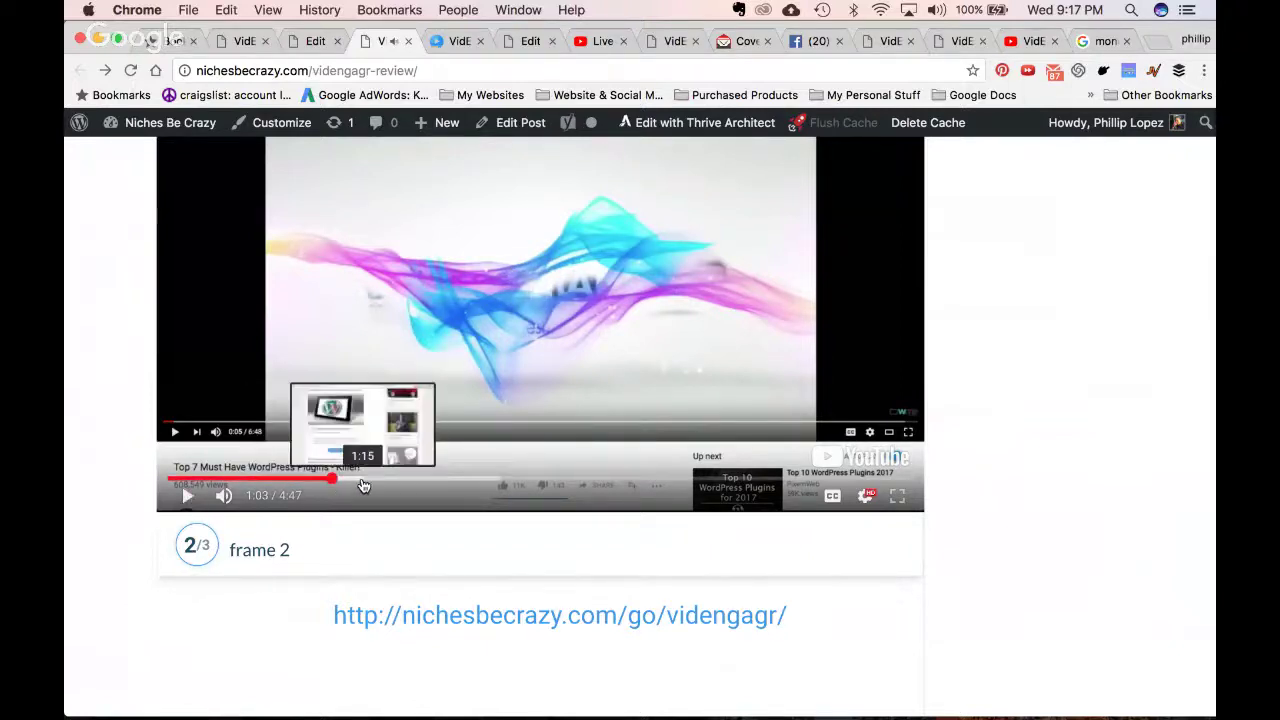
click(428, 38)
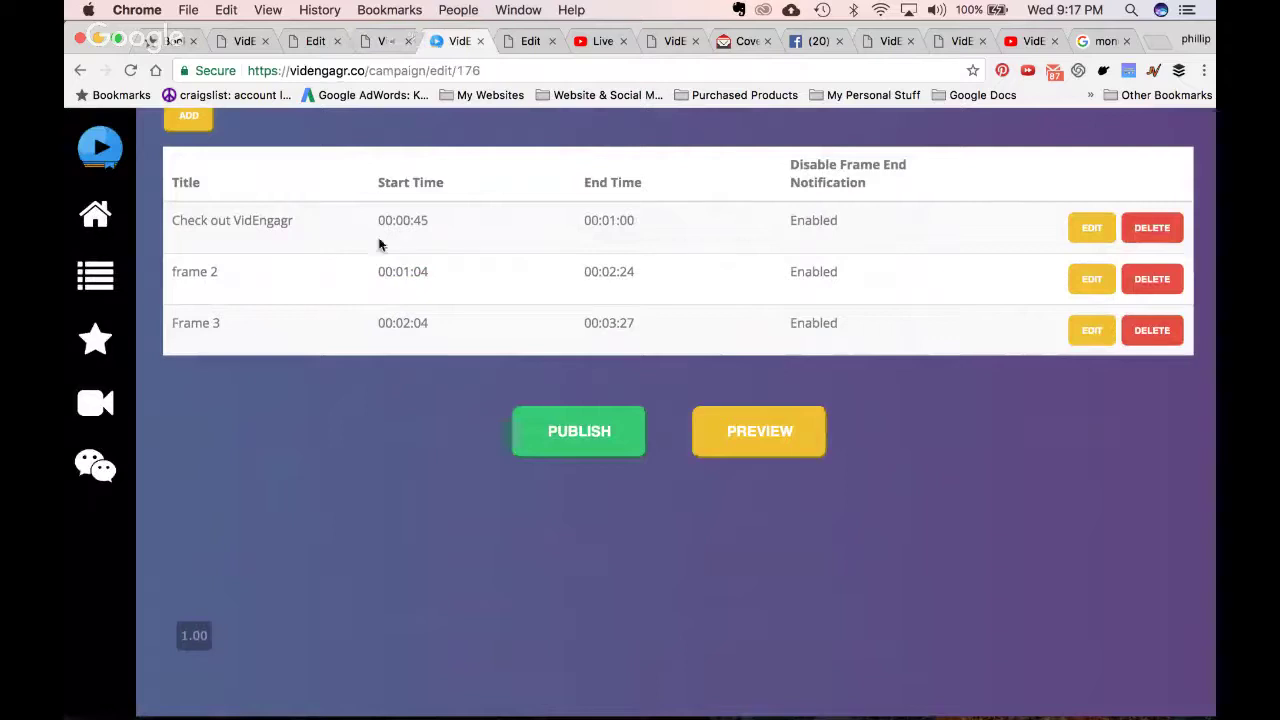
click(388, 40)
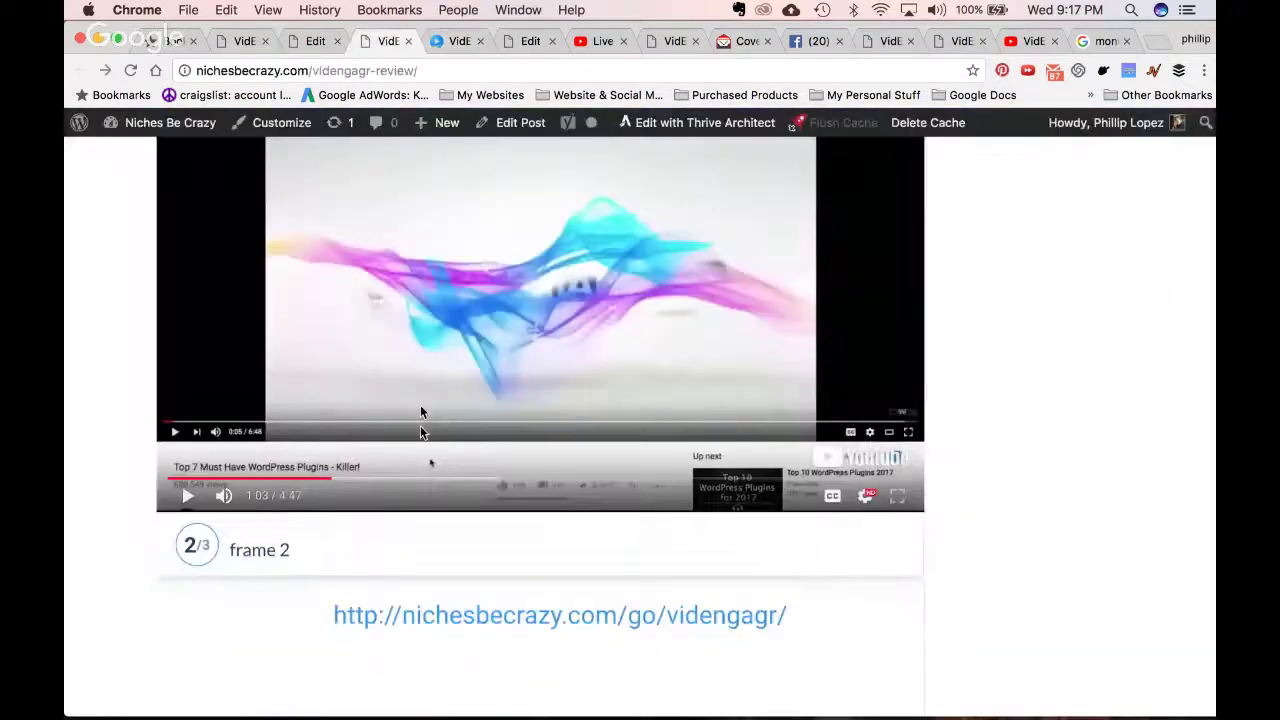
click(416, 266)
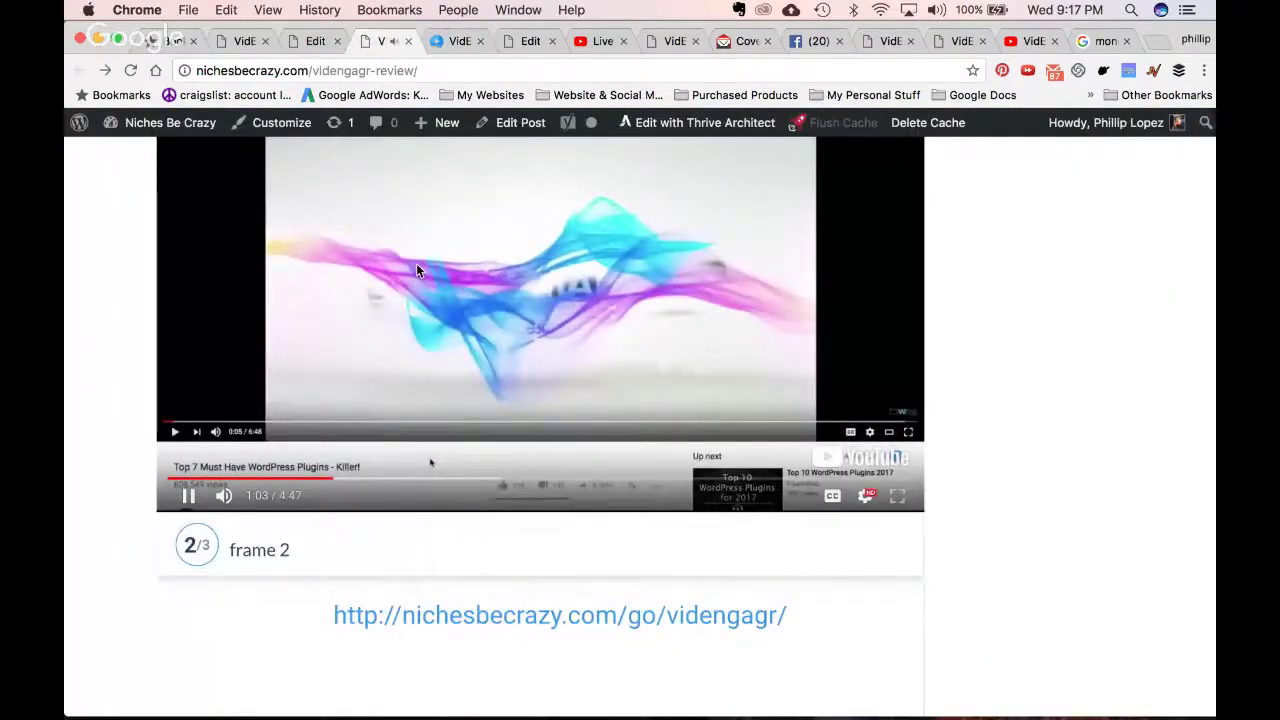
click(407, 320)
scroll(407, 320, down, 1)
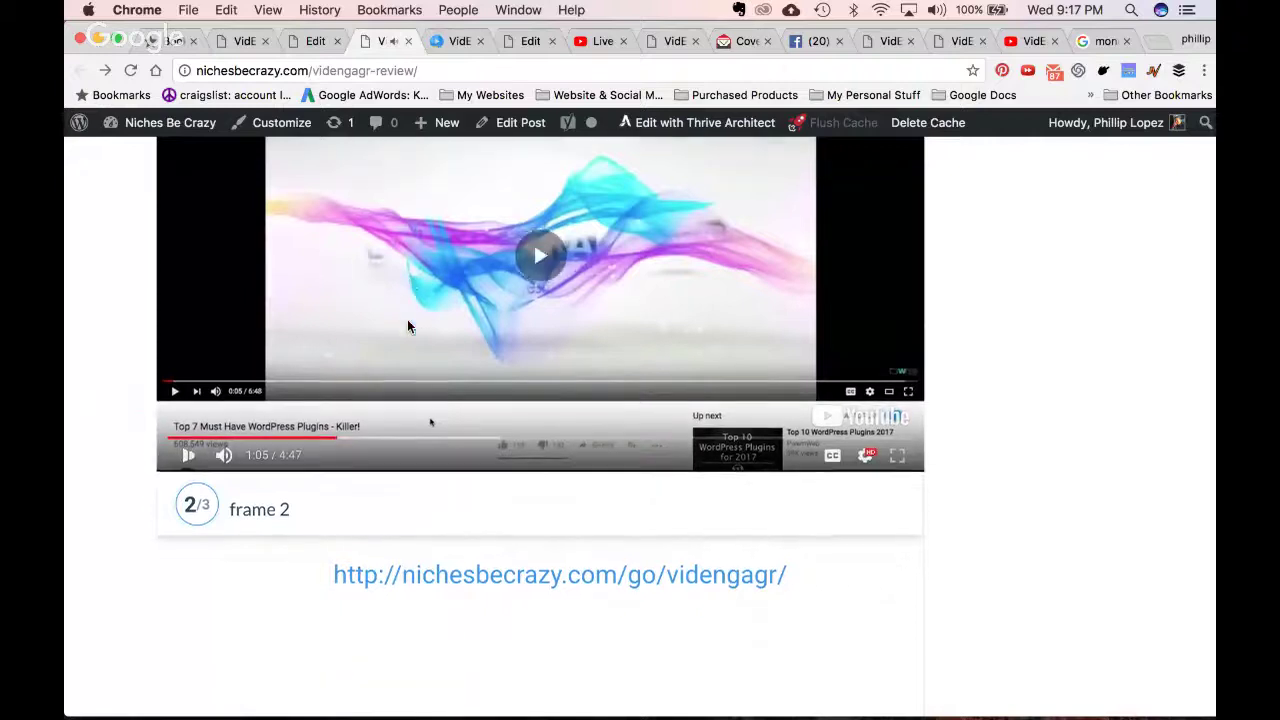
click(404, 239)
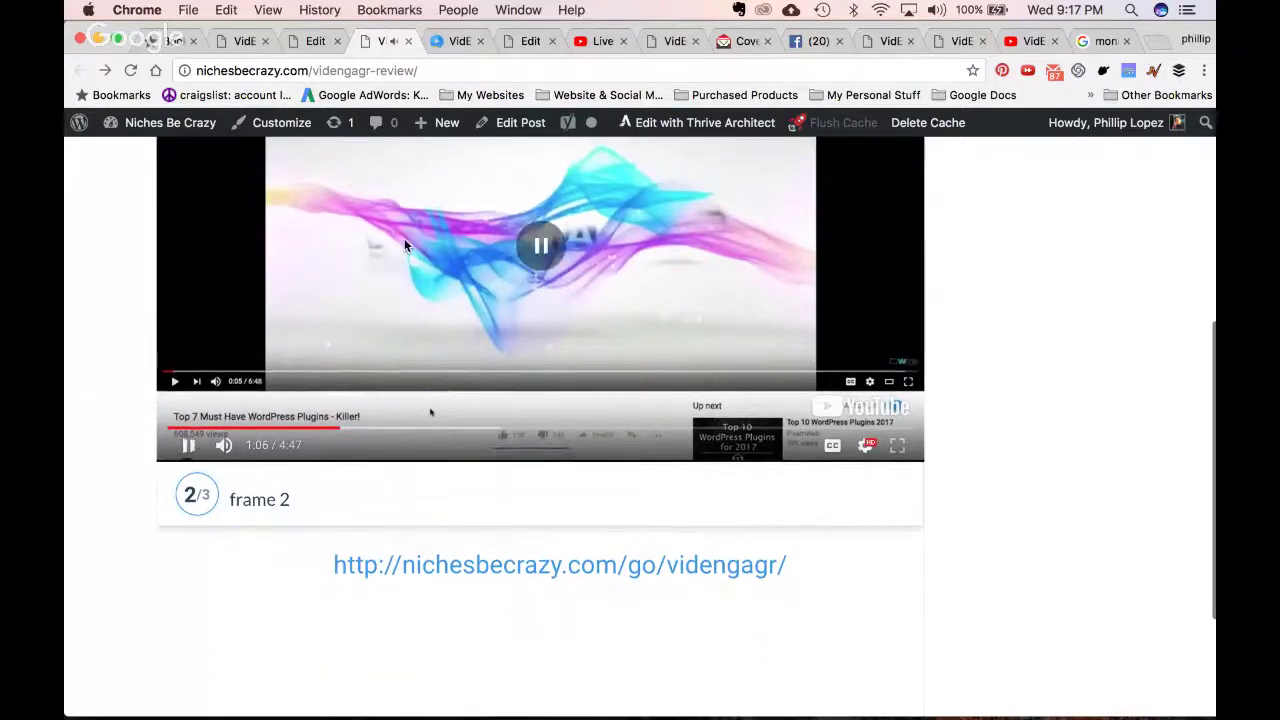
Open the affiliate link beneath frame 2 and highlight the coupon code phil10off in the page's discount bar
click(473, 568)
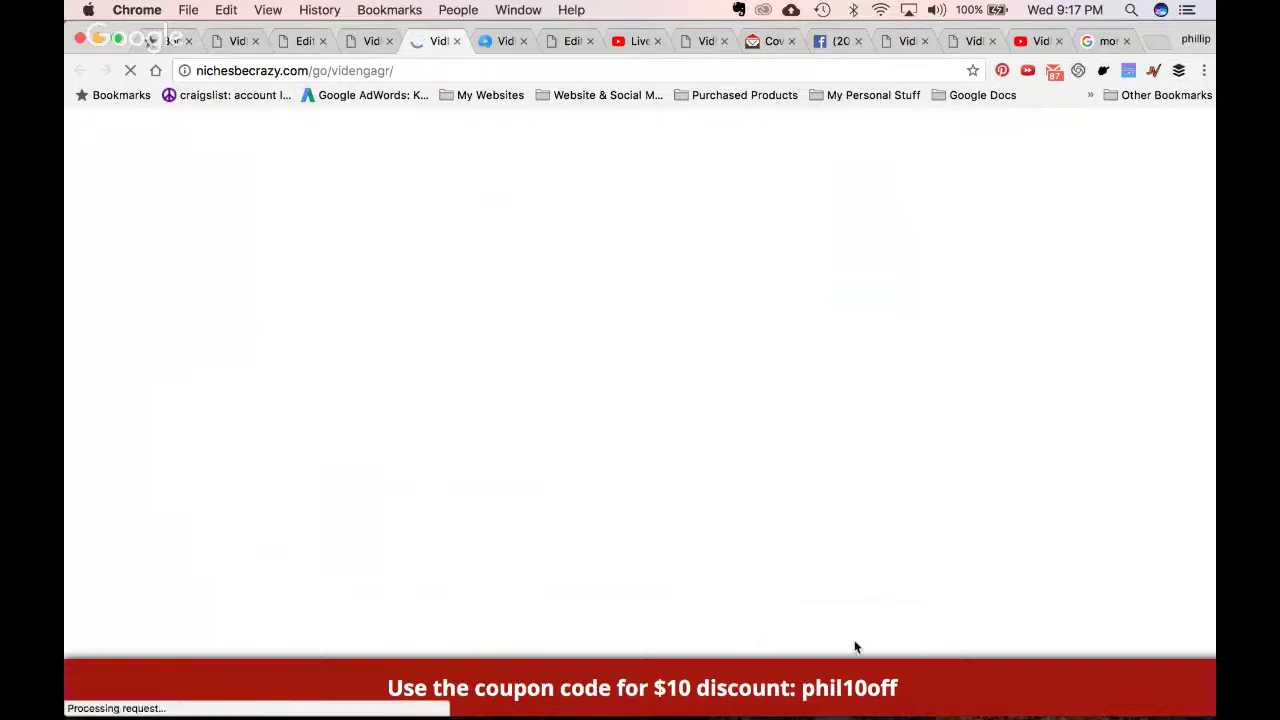
triple_click(806, 688)
triple_click(810, 688)
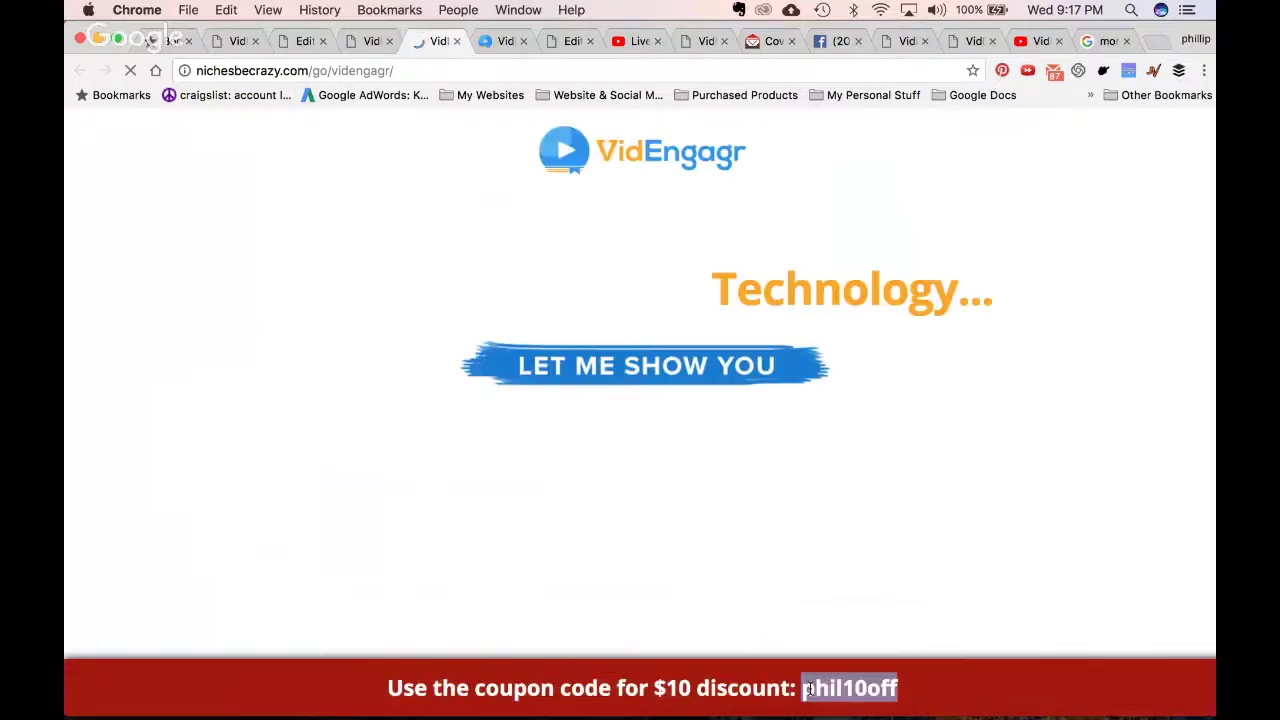
click(907, 697)
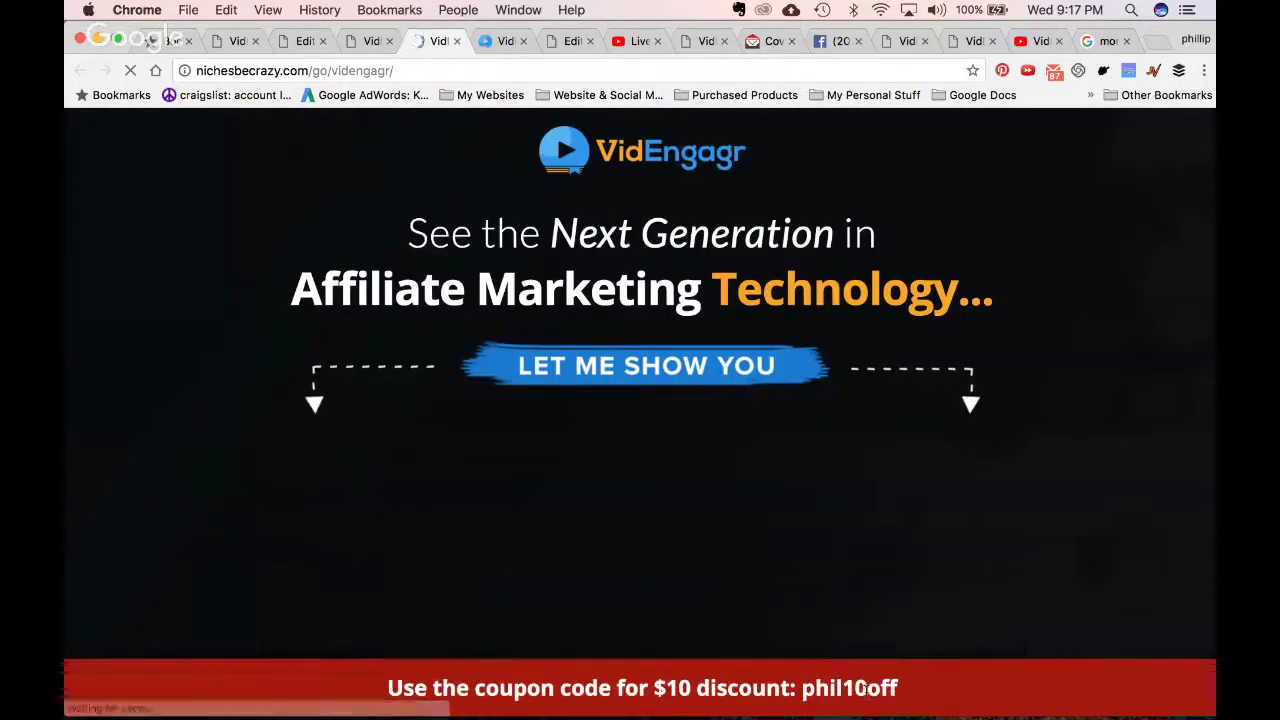
double_click(866, 689)
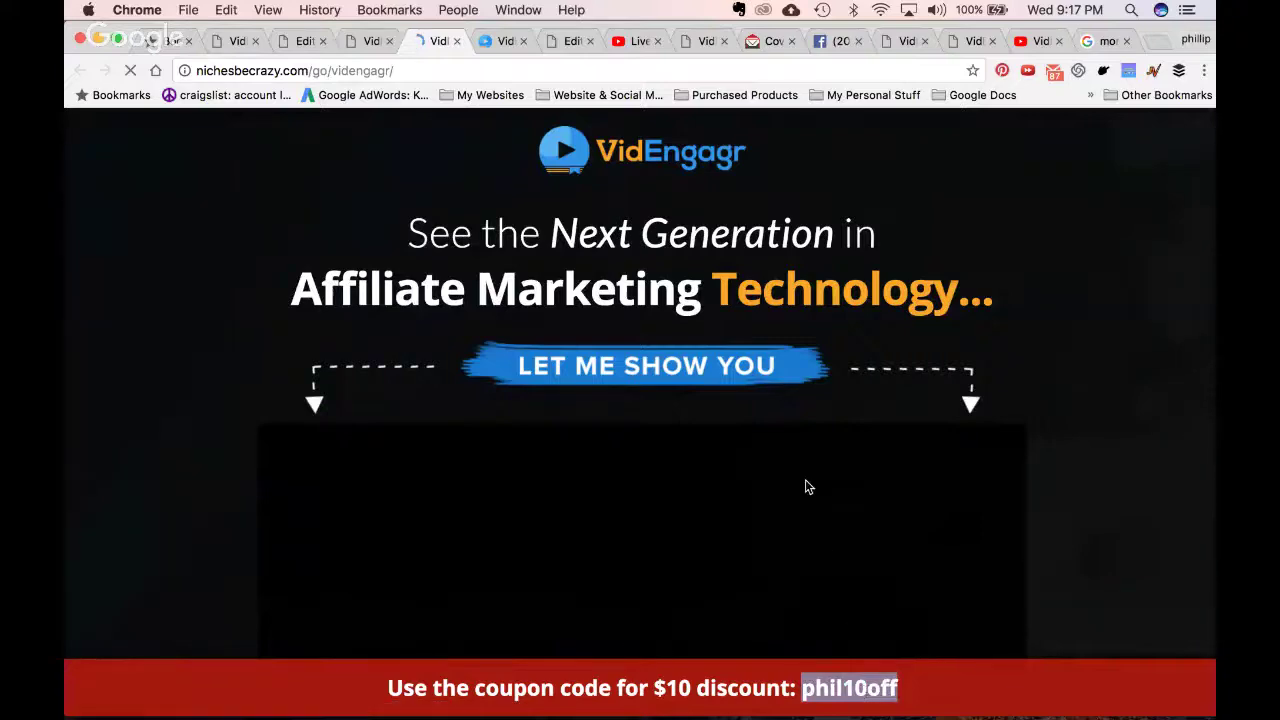
Look through the VidEngagr sales page and continue to the payment options of its checkout
scroll(805, 479, down, 5)
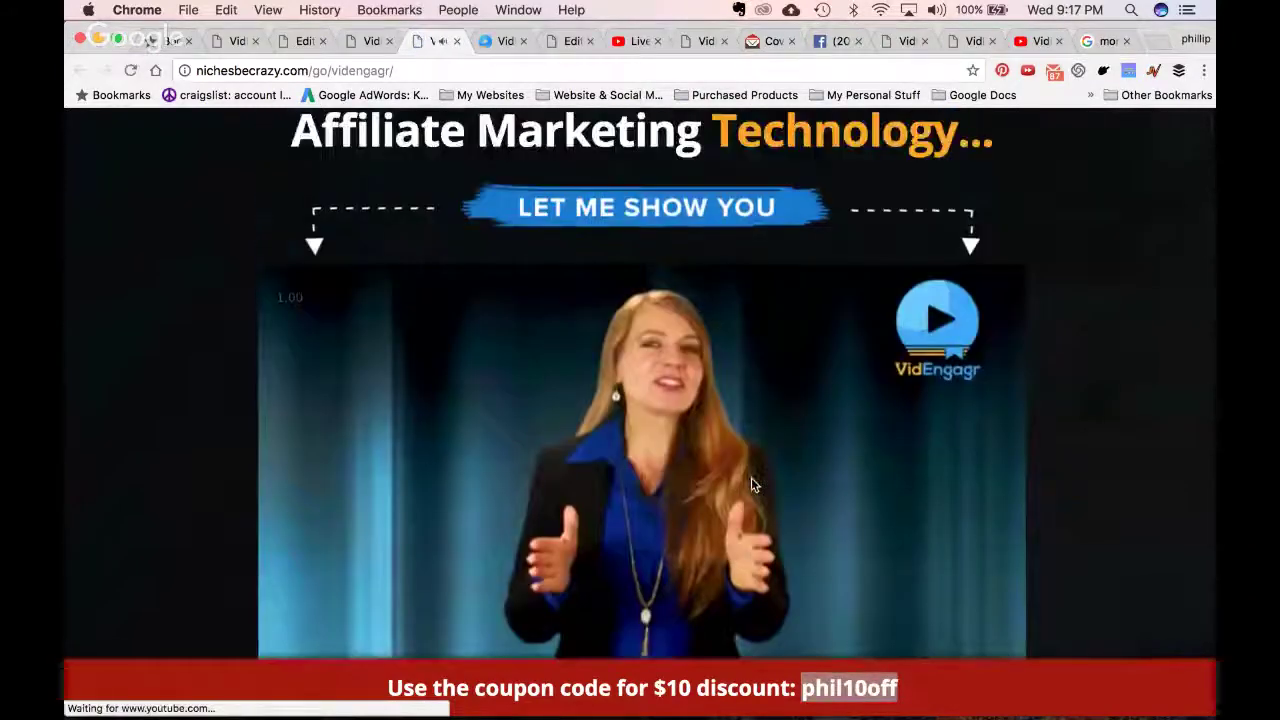
scroll(752, 485, down, 15)
scroll(751, 477, down, 20)
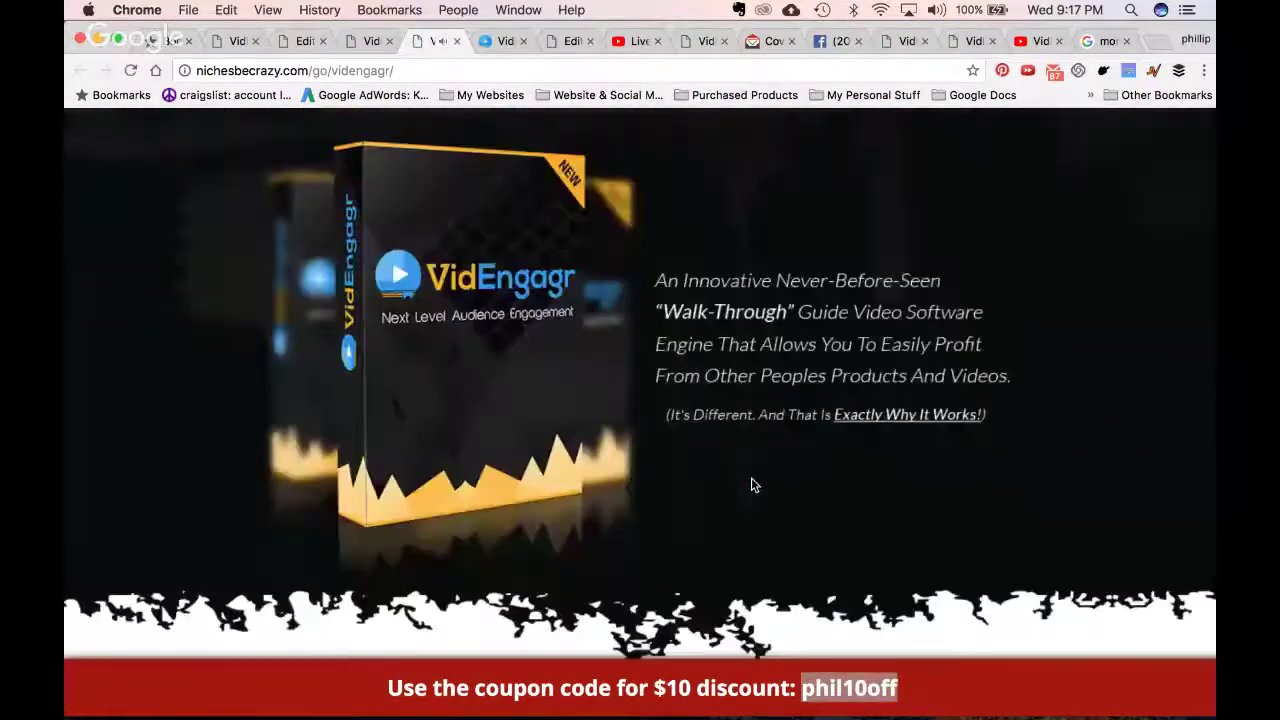
scroll(753, 485, down, 20)
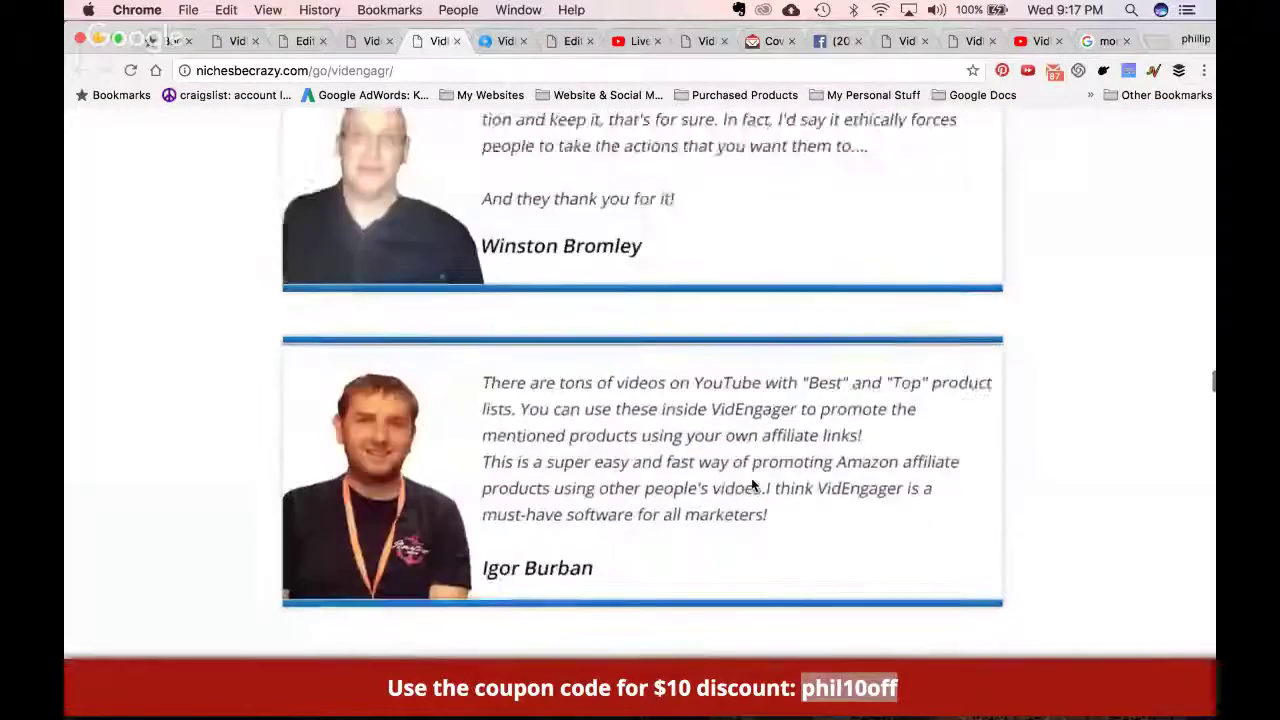
scroll(753, 485, down, 20)
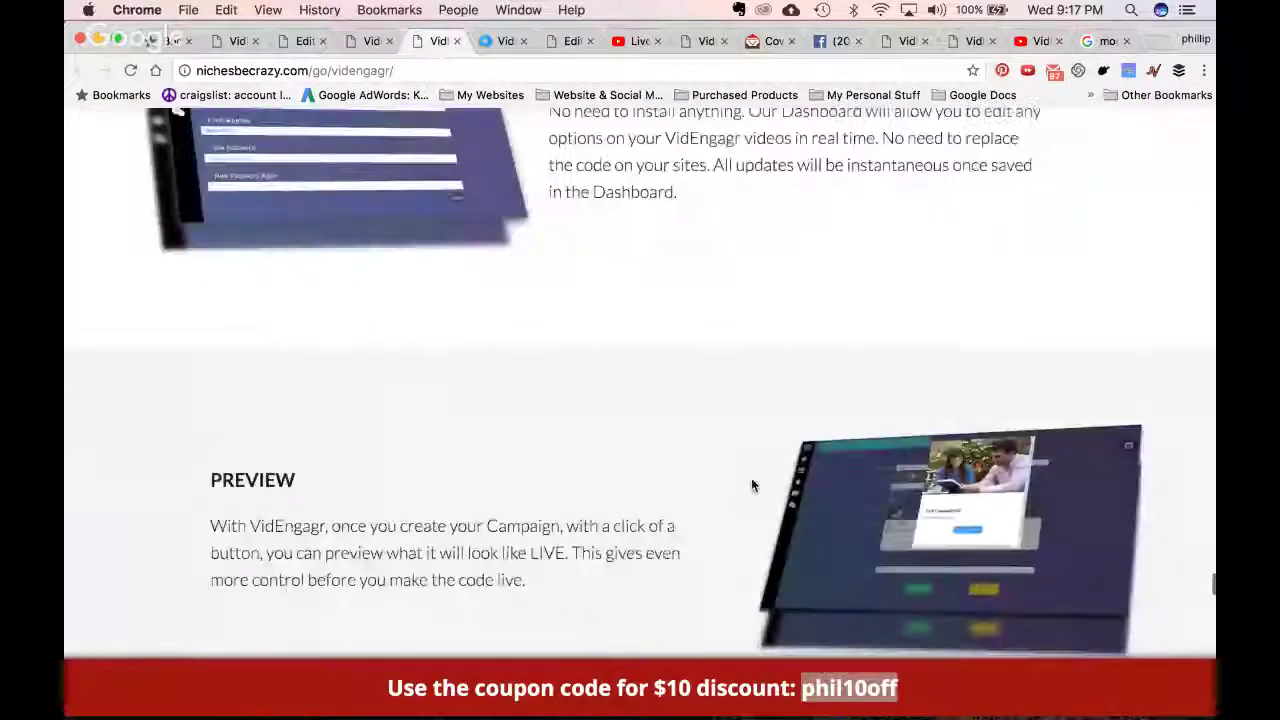
scroll(603, 443, down, 5)
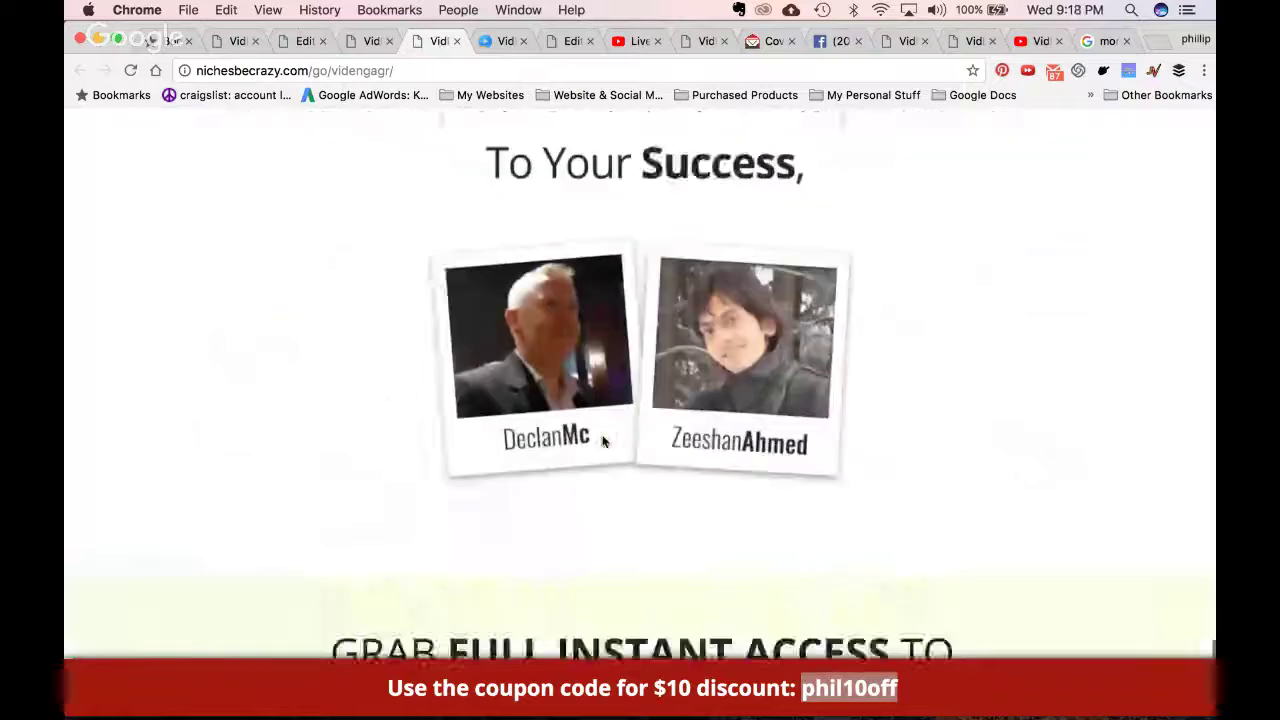
click(603, 443)
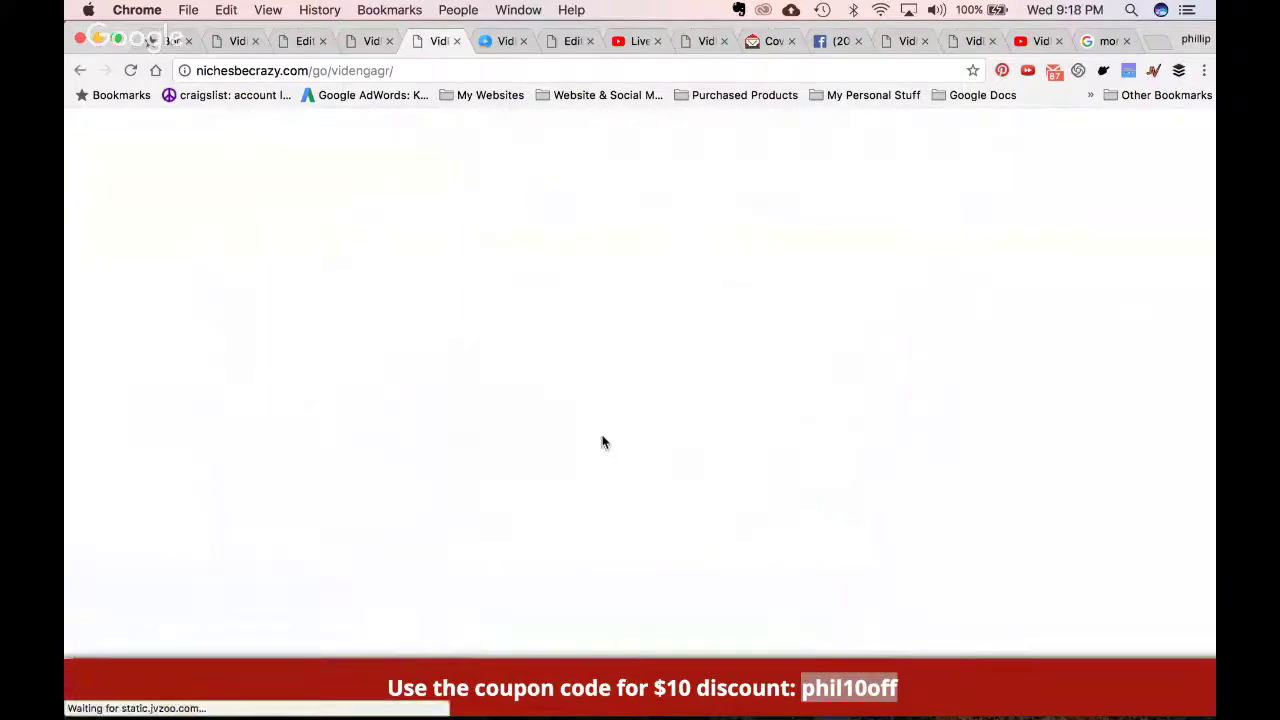
scroll(604, 415, down, 5)
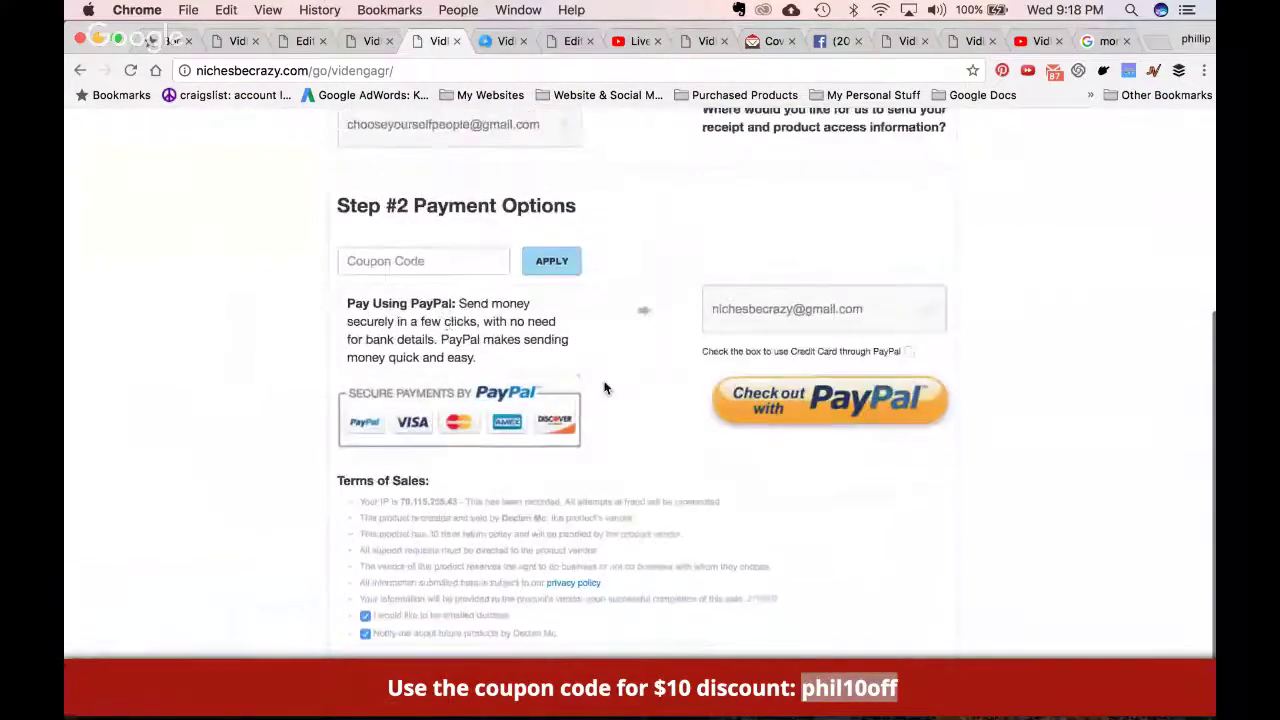
Apply the coupon code phil10off to the VidEngagr order and close the checkout page
click(420, 261)
text(phil10off)
click(551, 261)
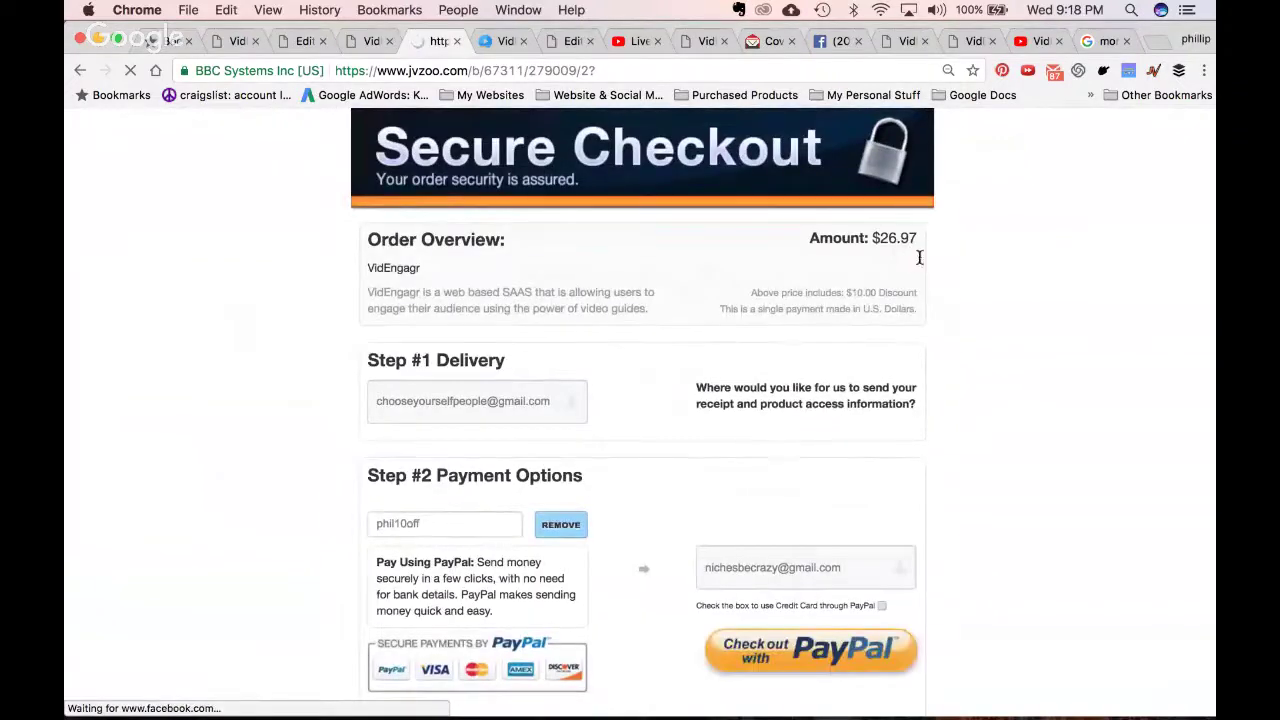
click(456, 41)
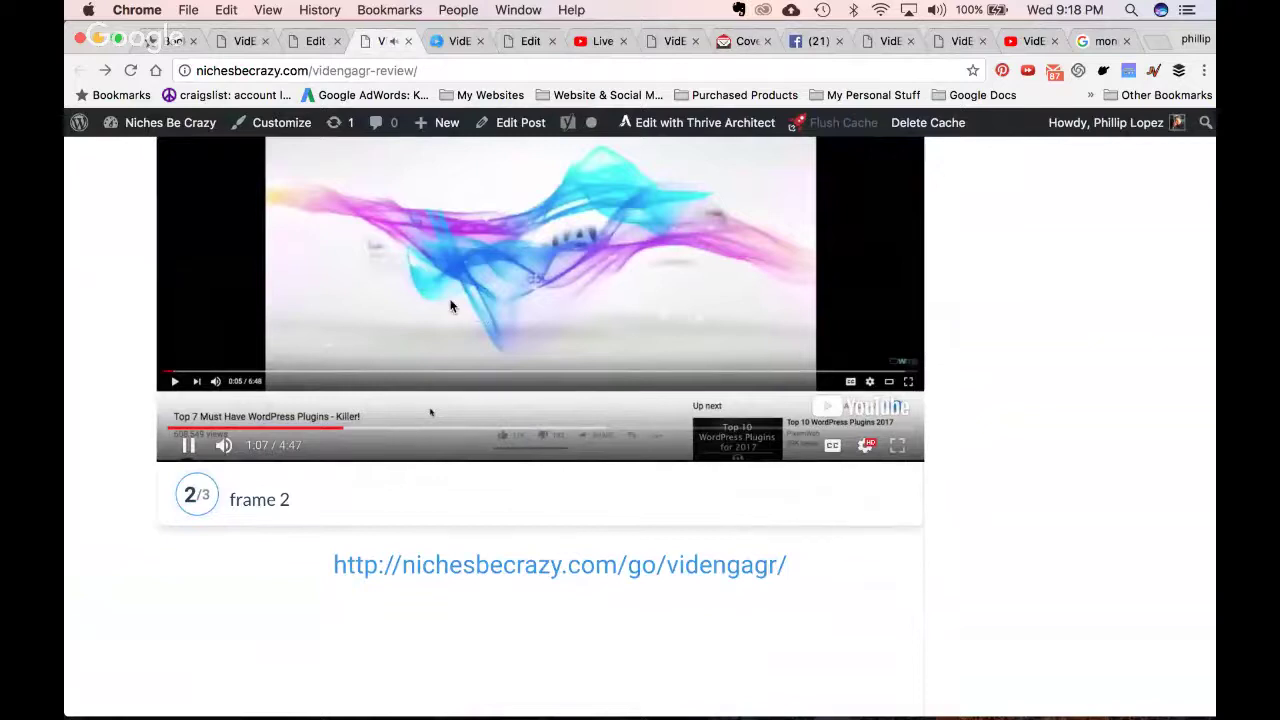
Check the frame times in the campaign editor, skip the live video to 2:01 and play it past Frame 3's start time
click(459, 41)
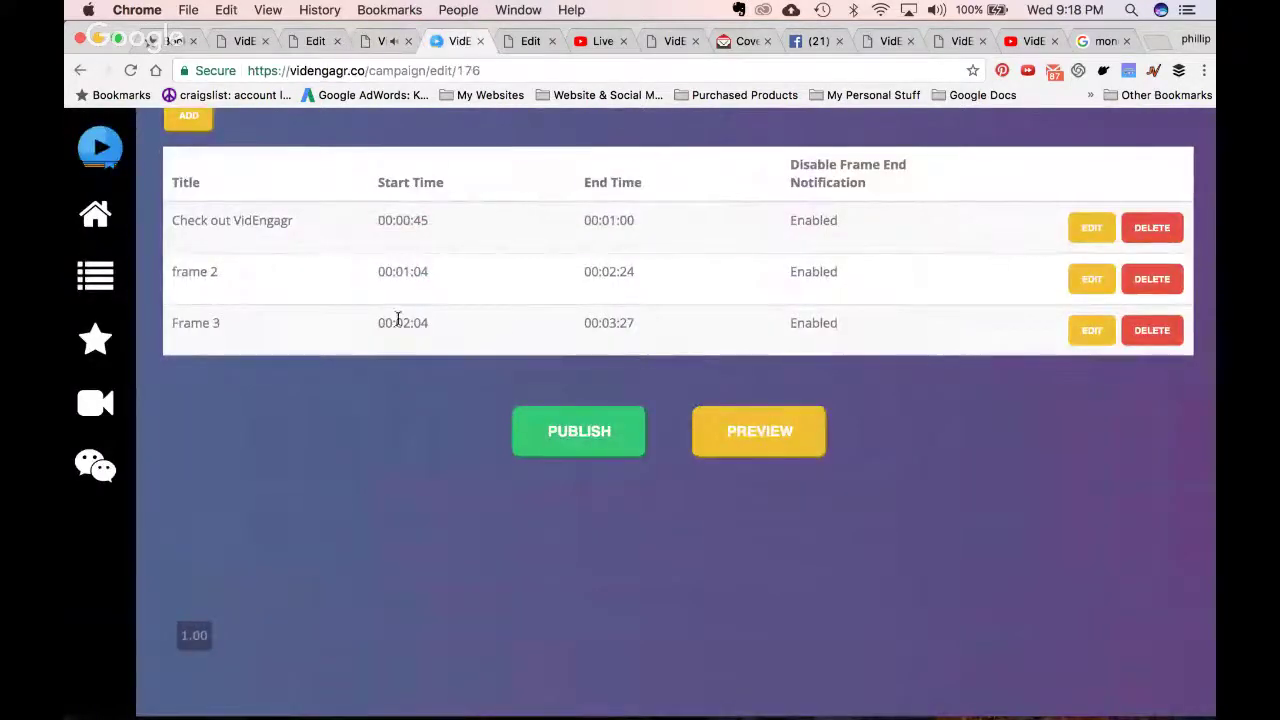
click(386, 41)
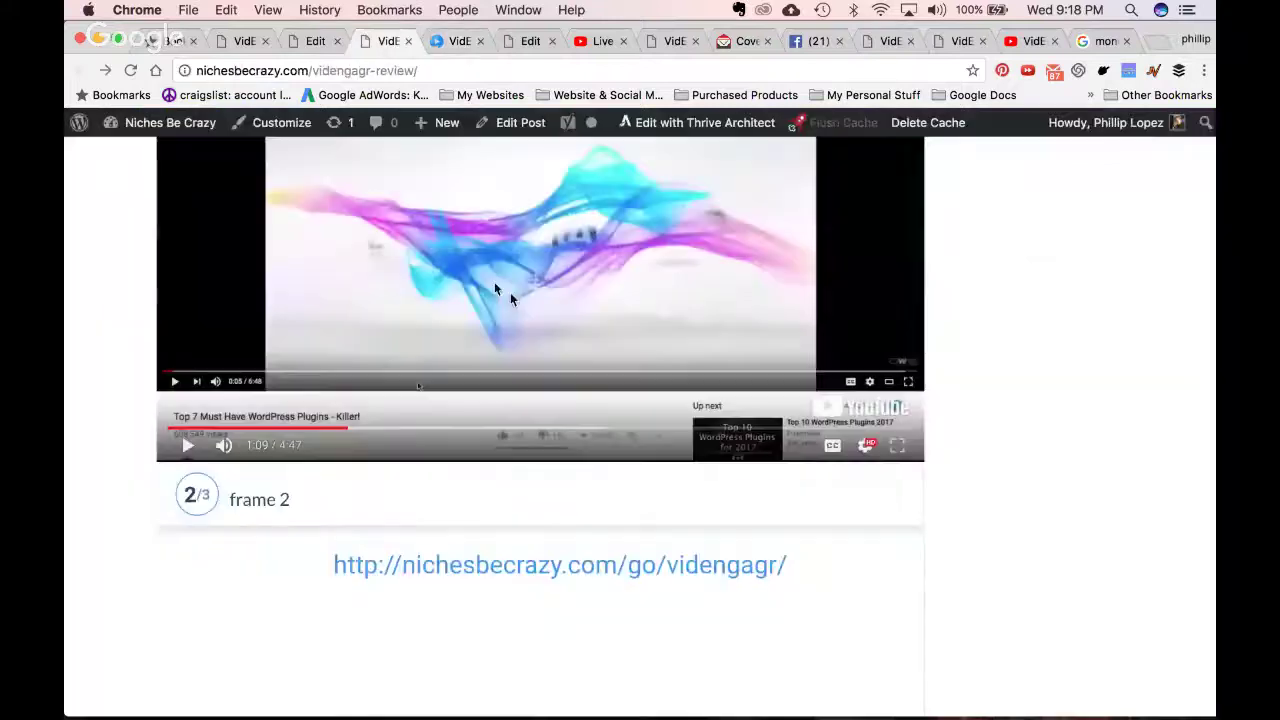
click(483, 430)
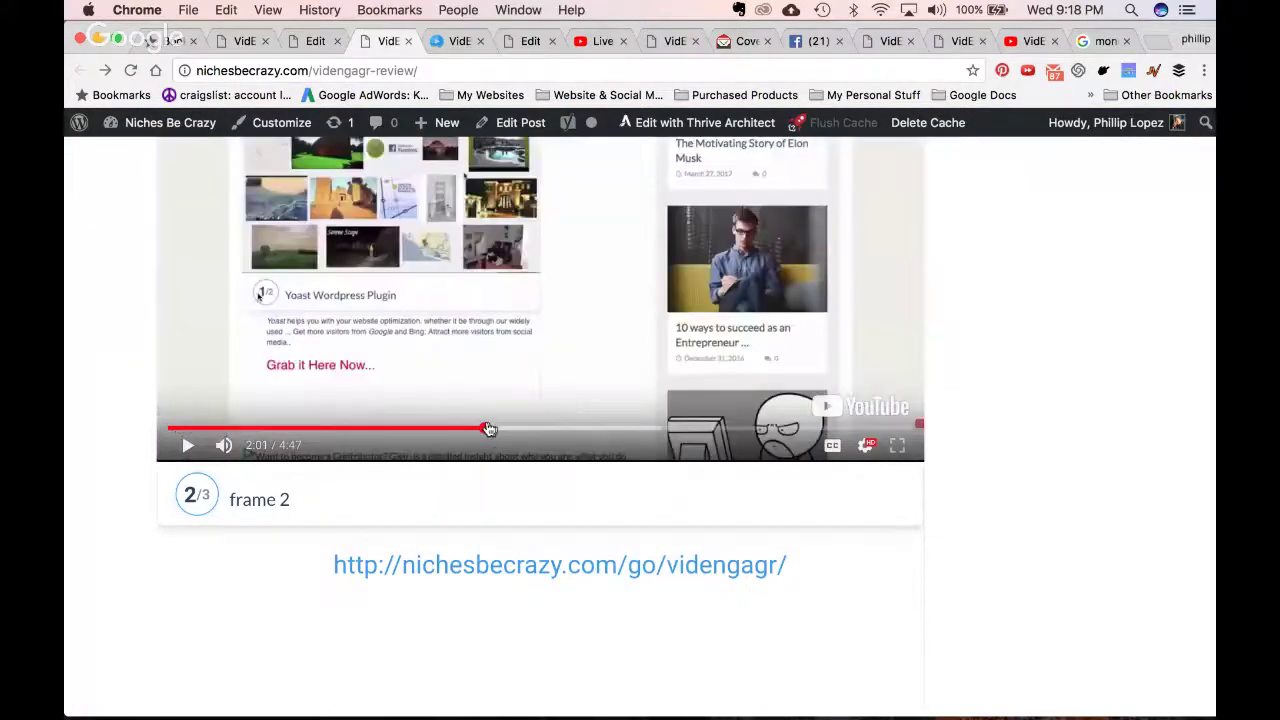
click(486, 343)
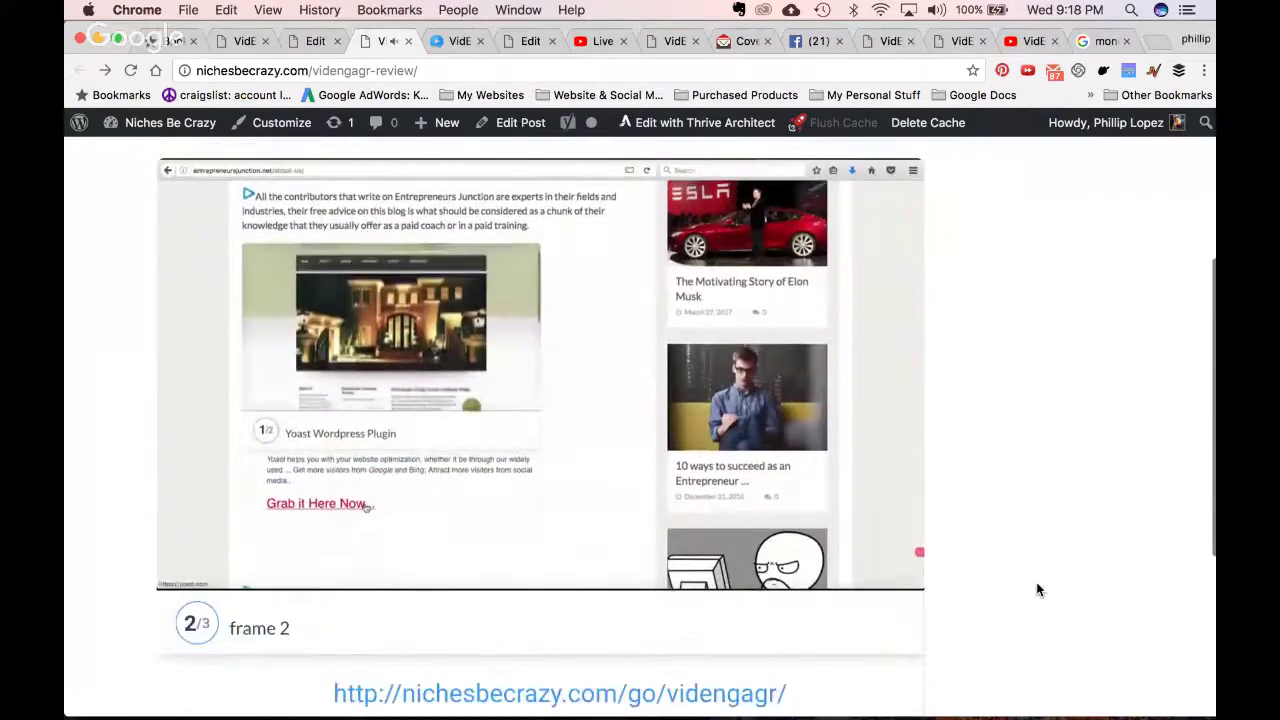
scroll(1038, 590, down, 1)
click(548, 425)
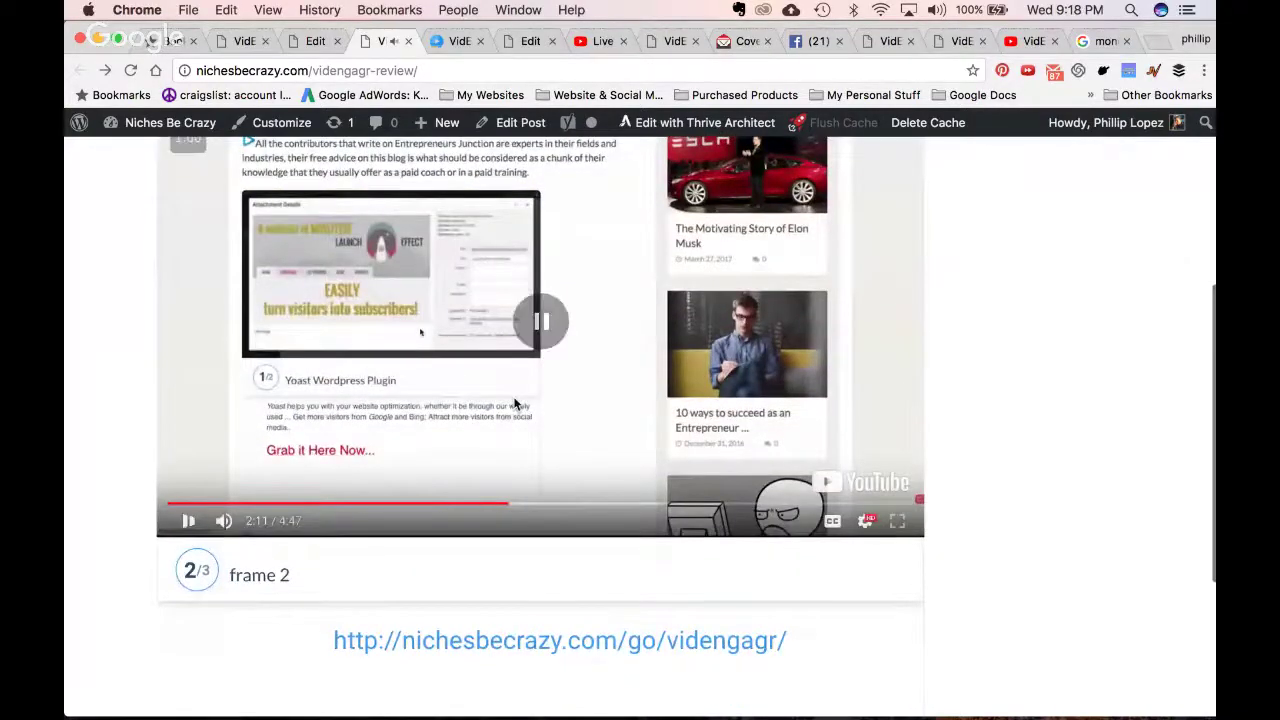
Recheck the frame times, replay the live video from 1:55 and skip ahead to 2:53 to reach frame 2's end screen
click(450, 42)
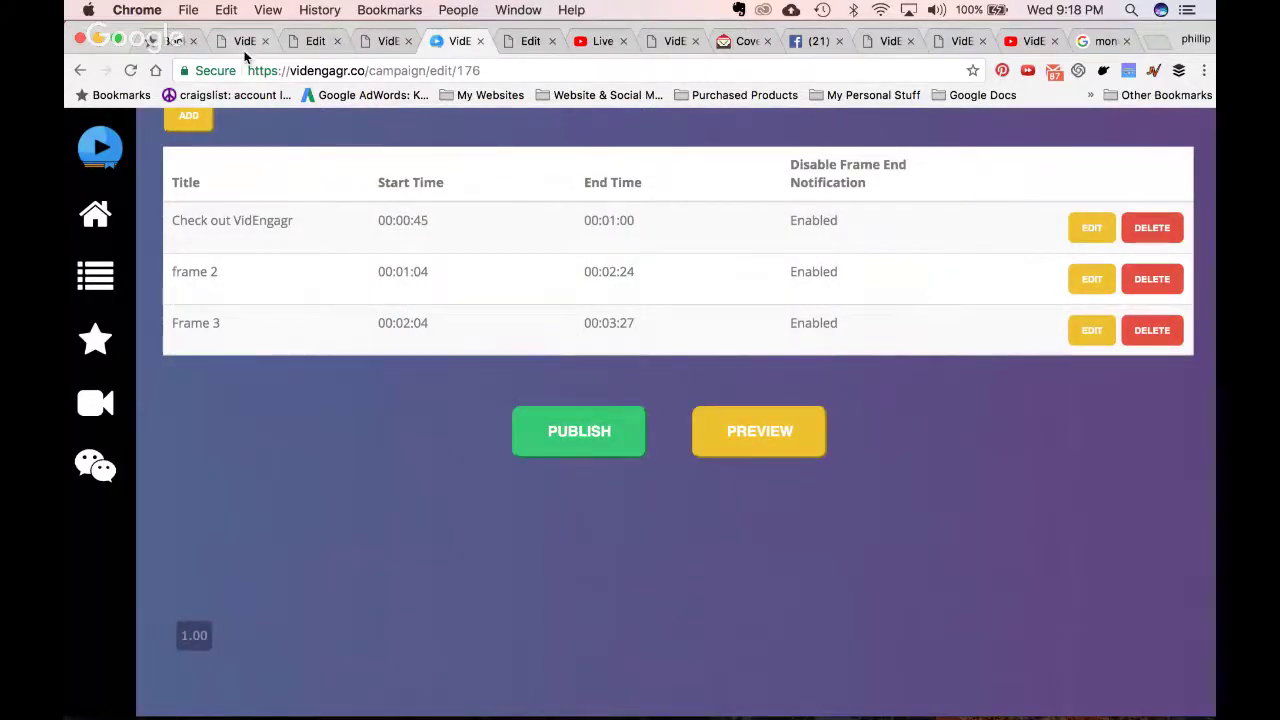
click(390, 42)
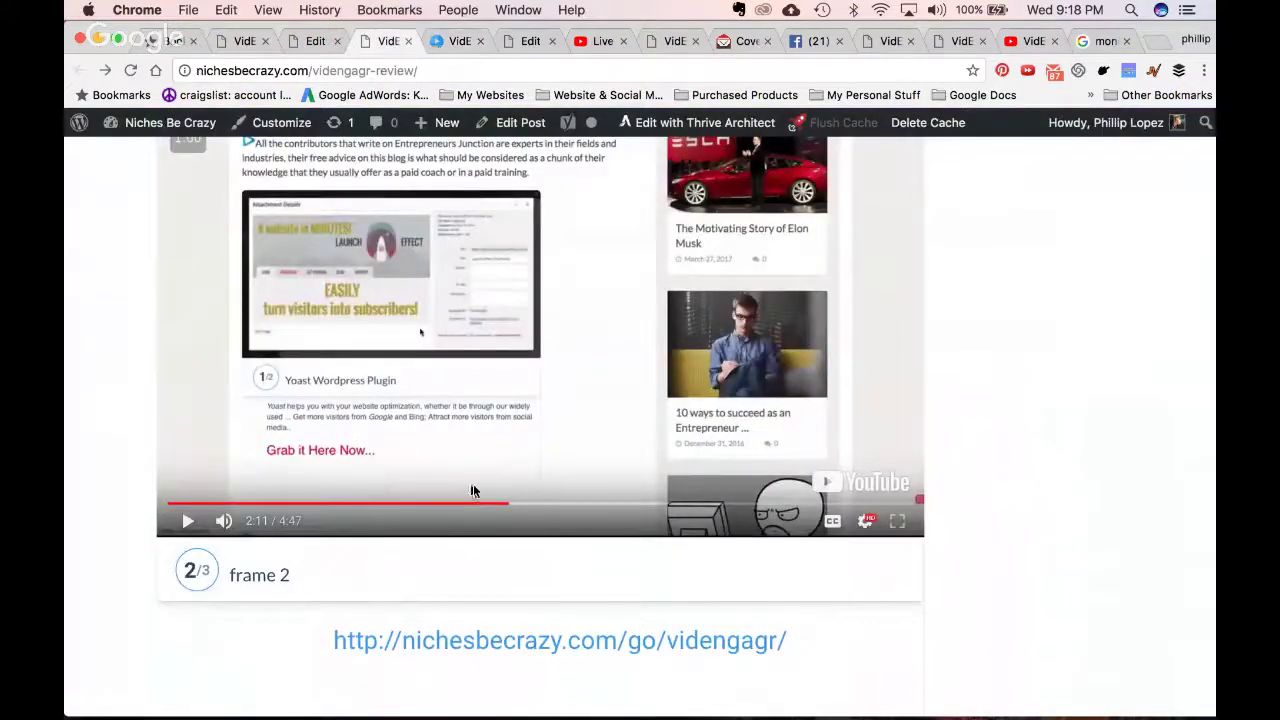
click(468, 502)
click(446, 338)
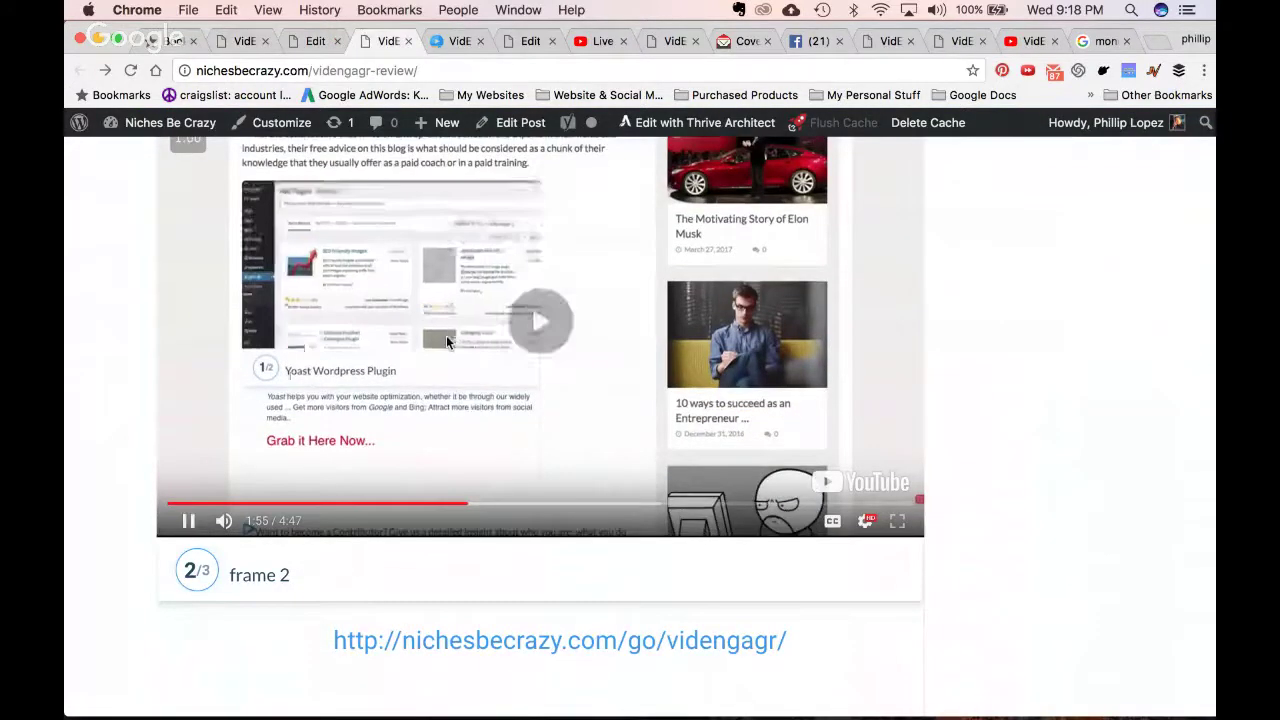
click(487, 502)
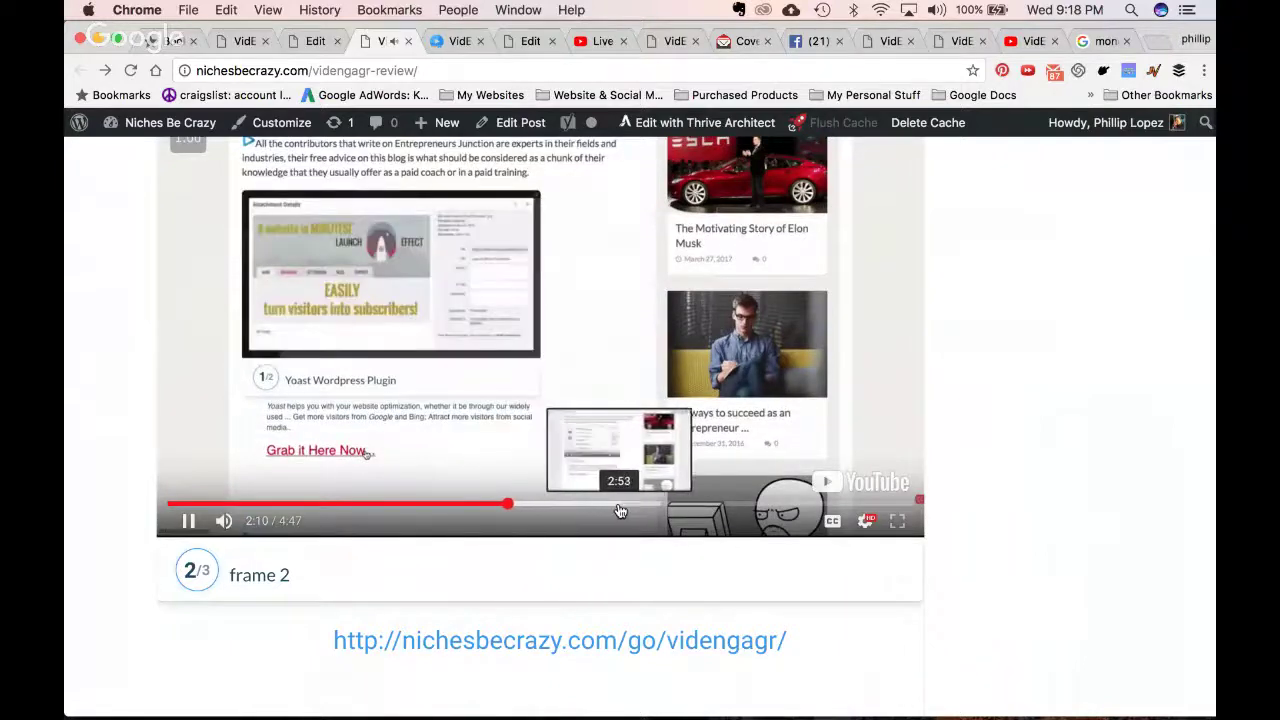
click(618, 504)
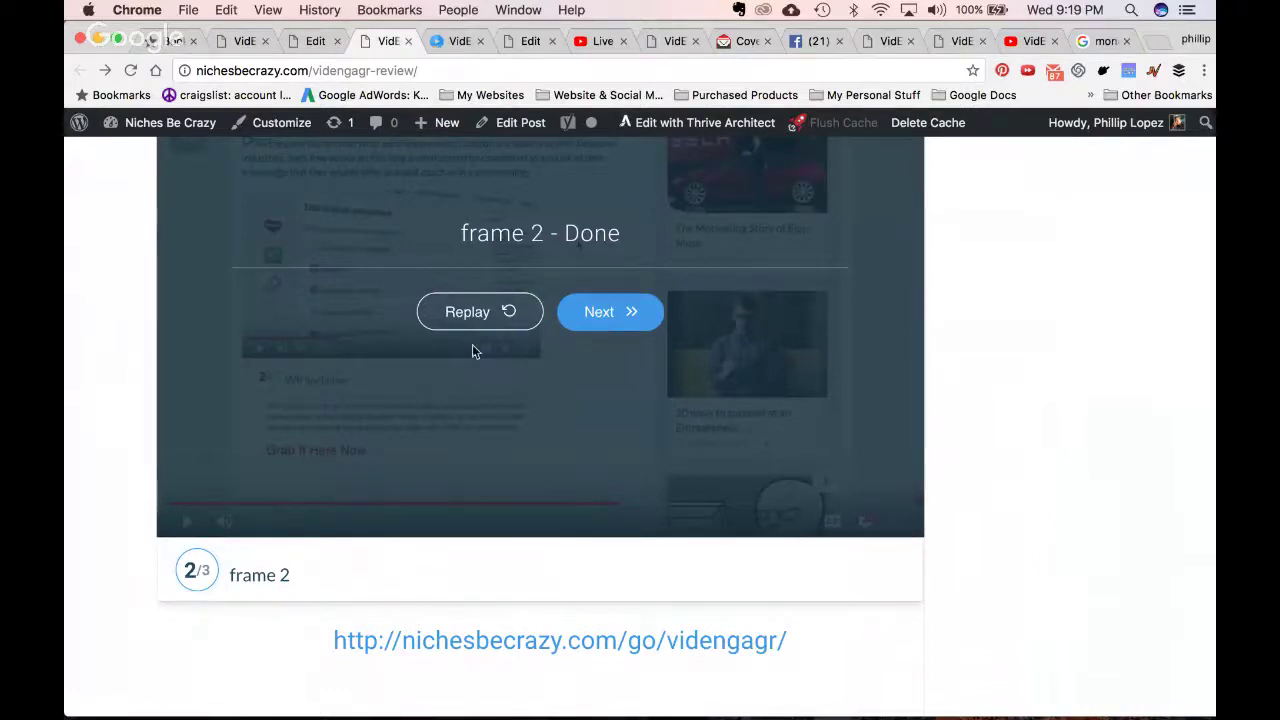
Advance to Frame 3, open the banner beneath the paused video, look over its opt-in page and return to the post
click(610, 316)
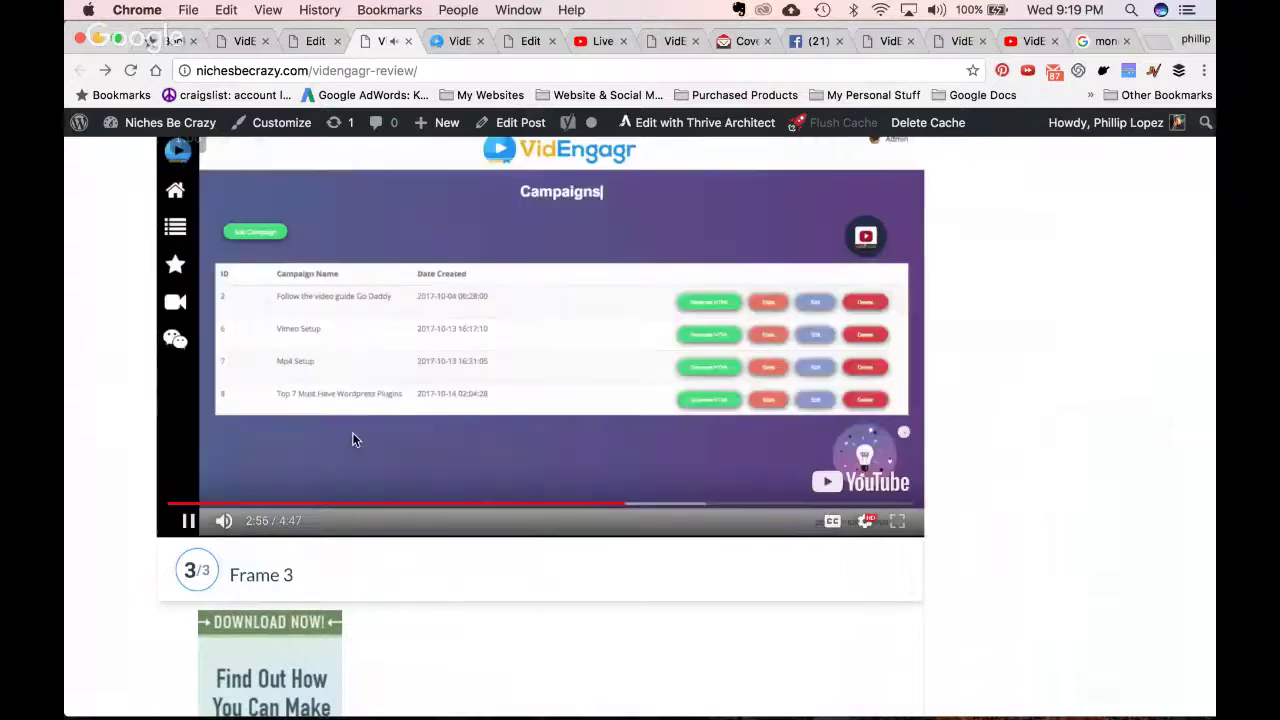
click(356, 445)
scroll(358, 450, down, 2)
scroll(416, 452, down, 10)
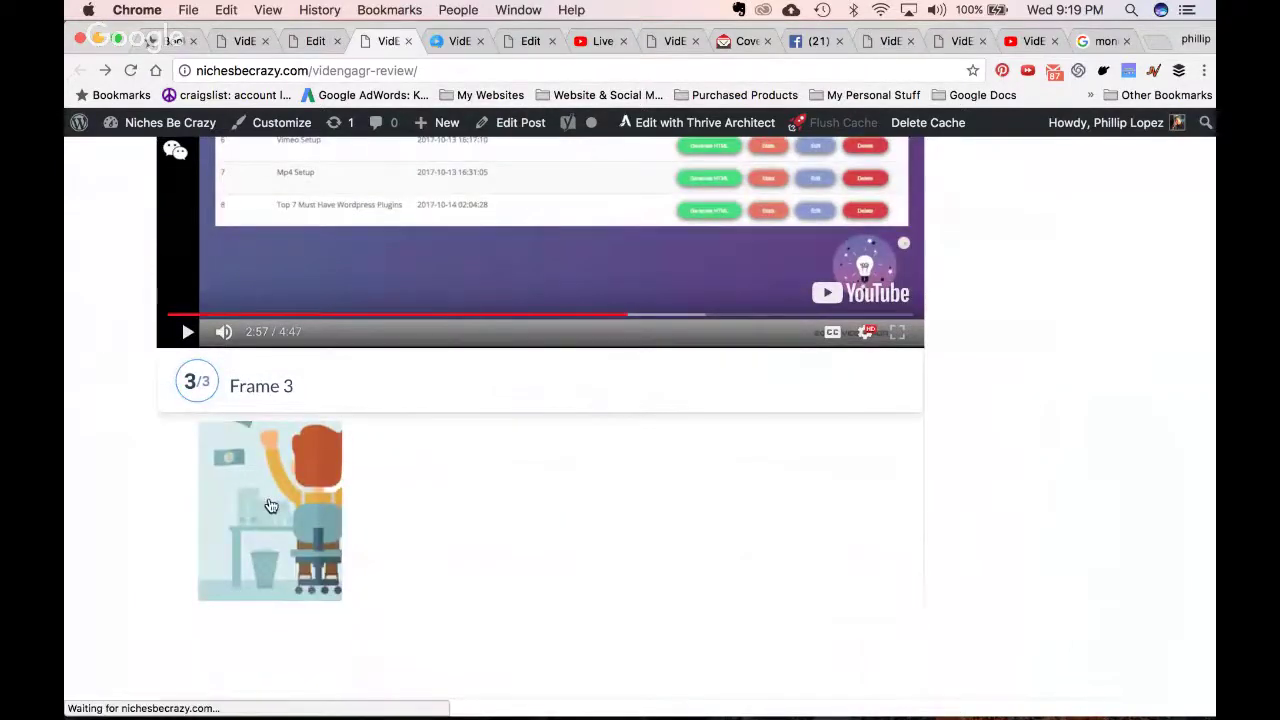
scroll(388, 521, down, 15)
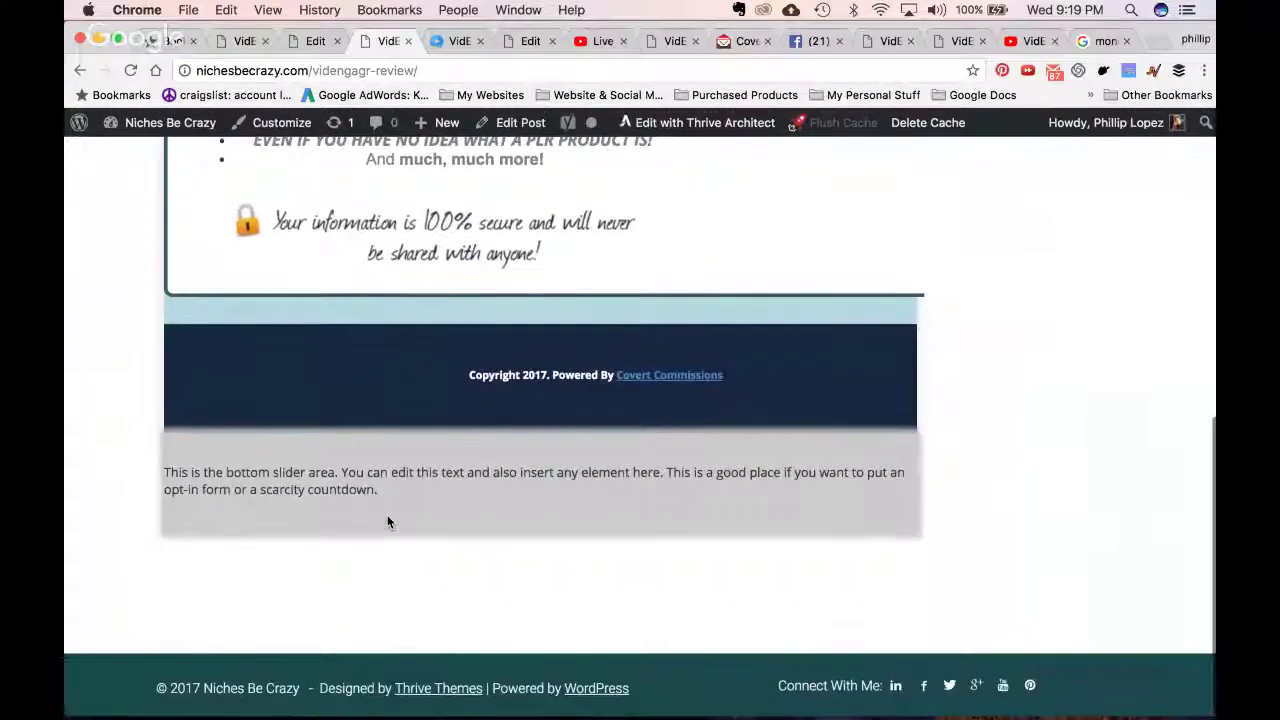
click(81, 71)
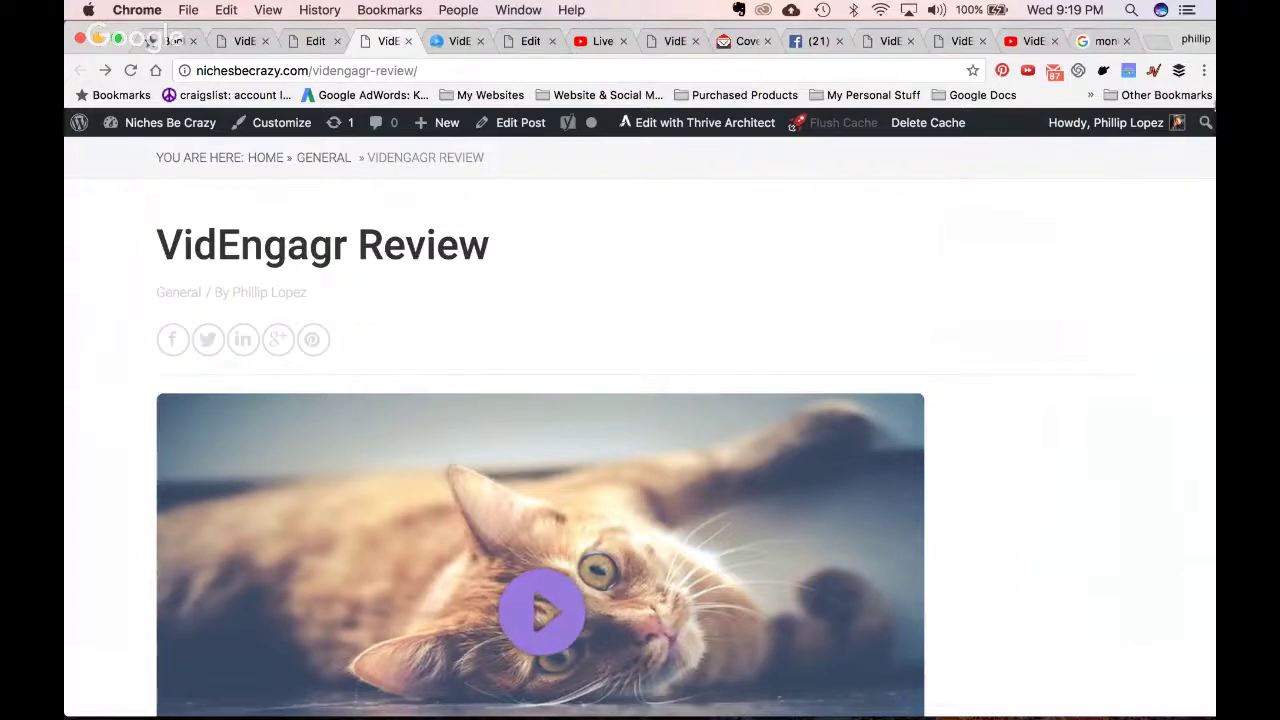
click(1205, 71)
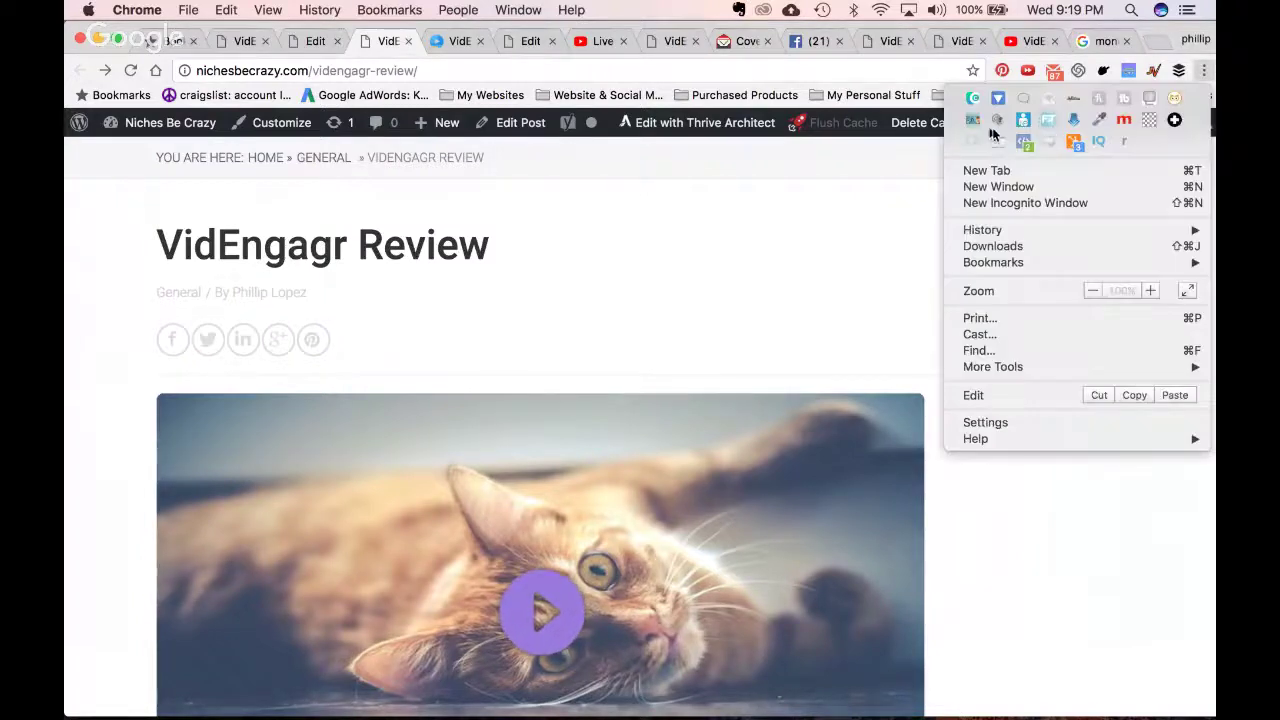
click(697, 265)
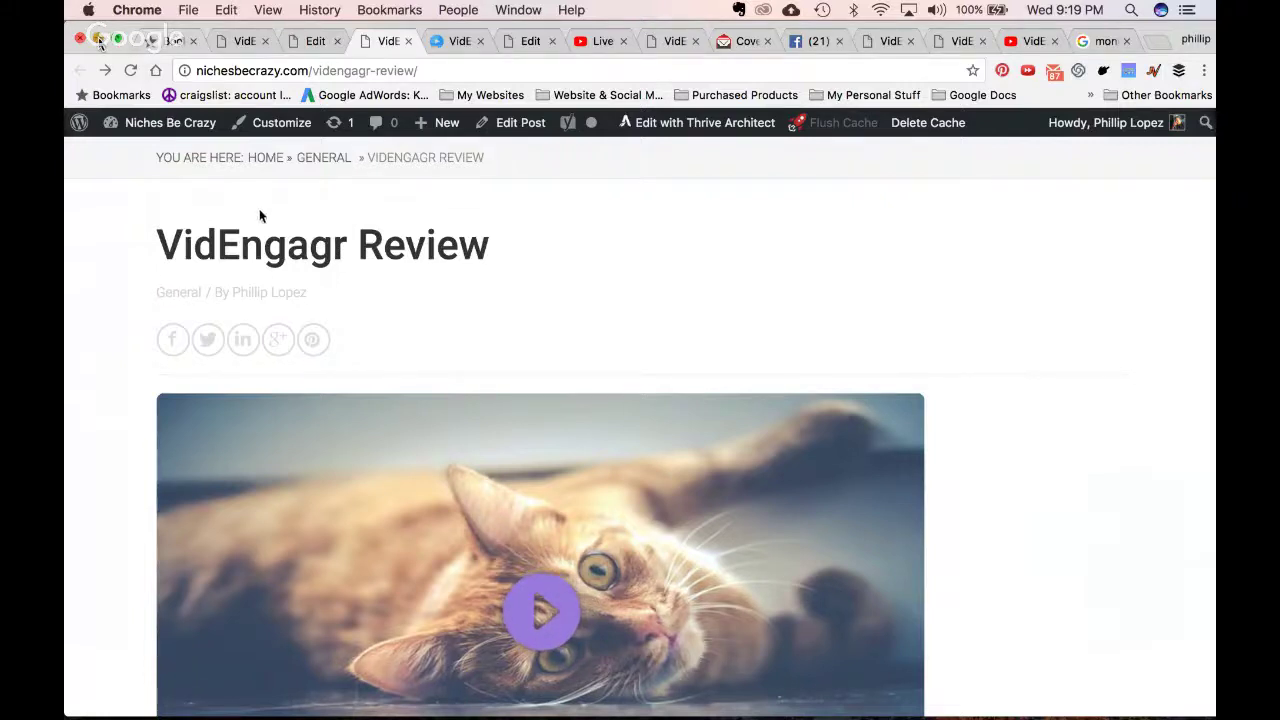
Minimize the browser, notes and user manual windows, restore the Google Hangouts window and stop screen sharing
click(99, 41)
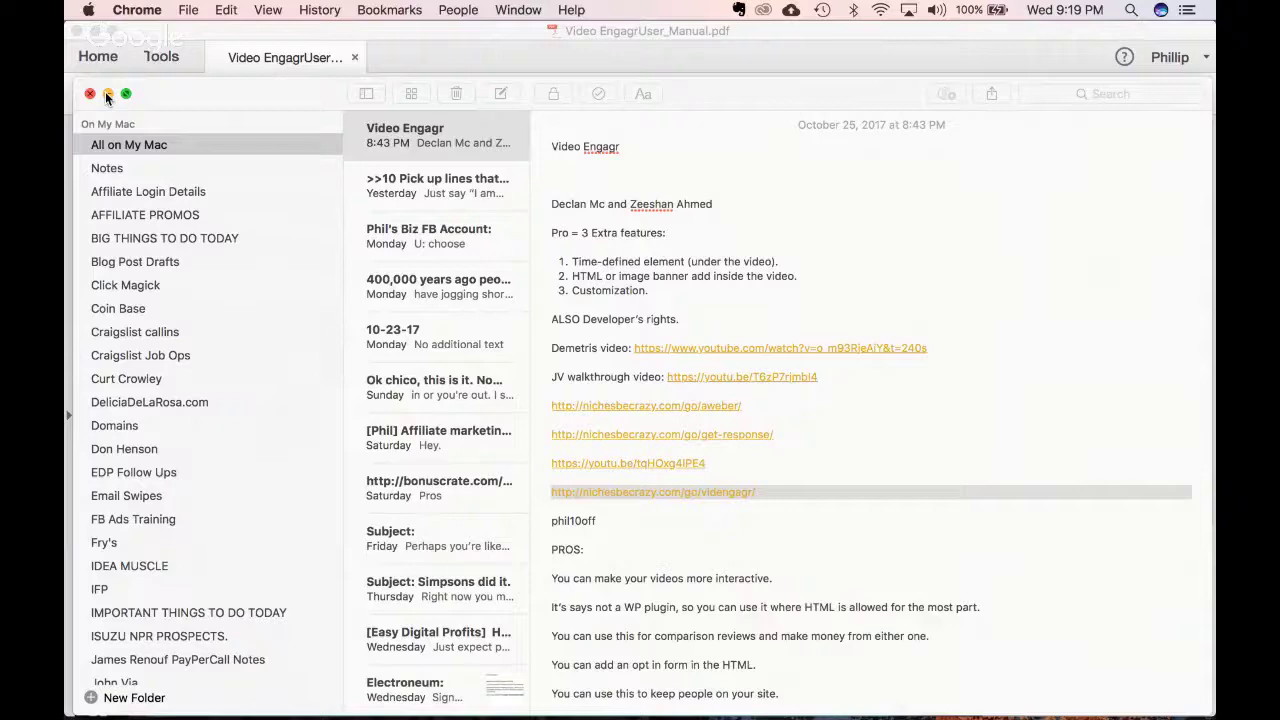
click(108, 94)
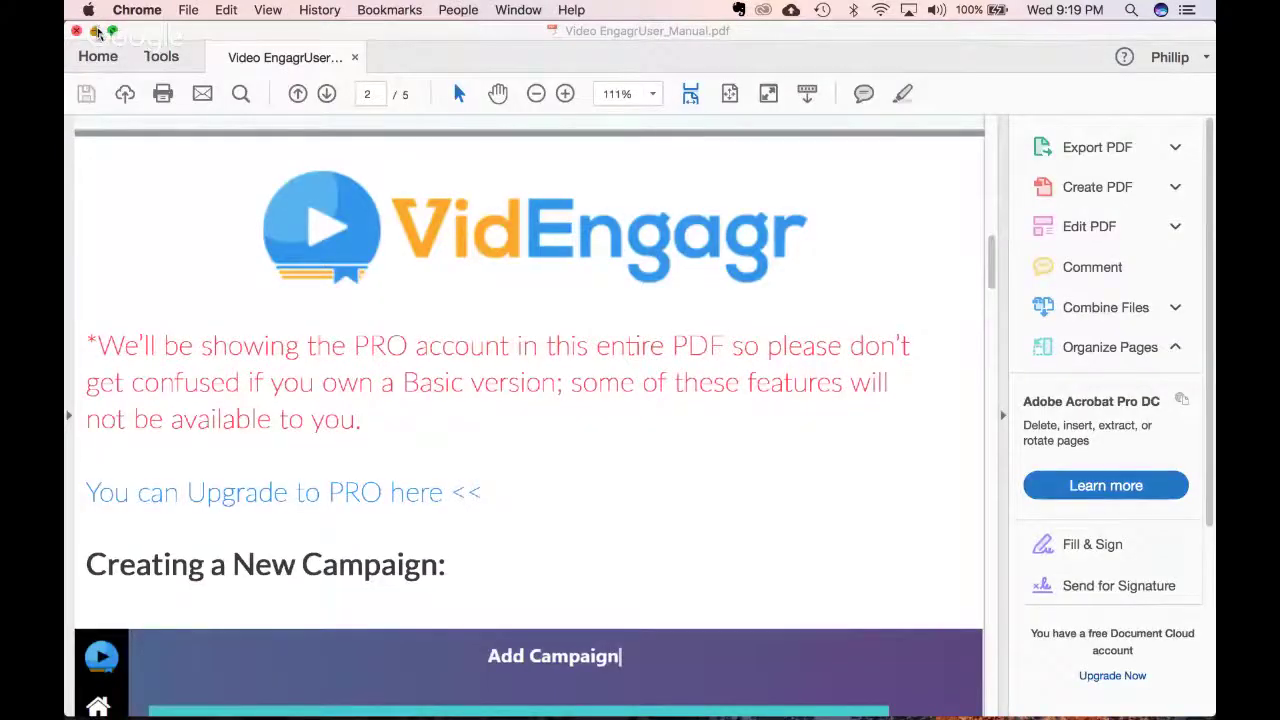
click(95, 31)
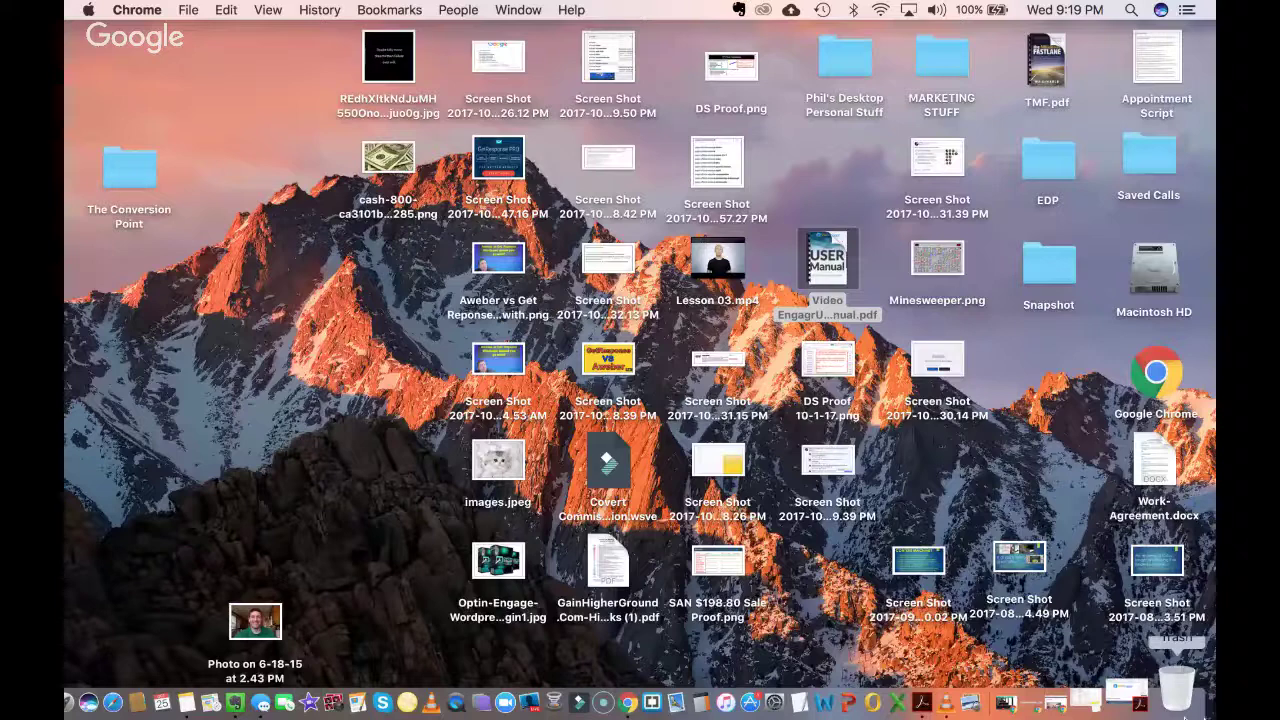
click(1062, 688)
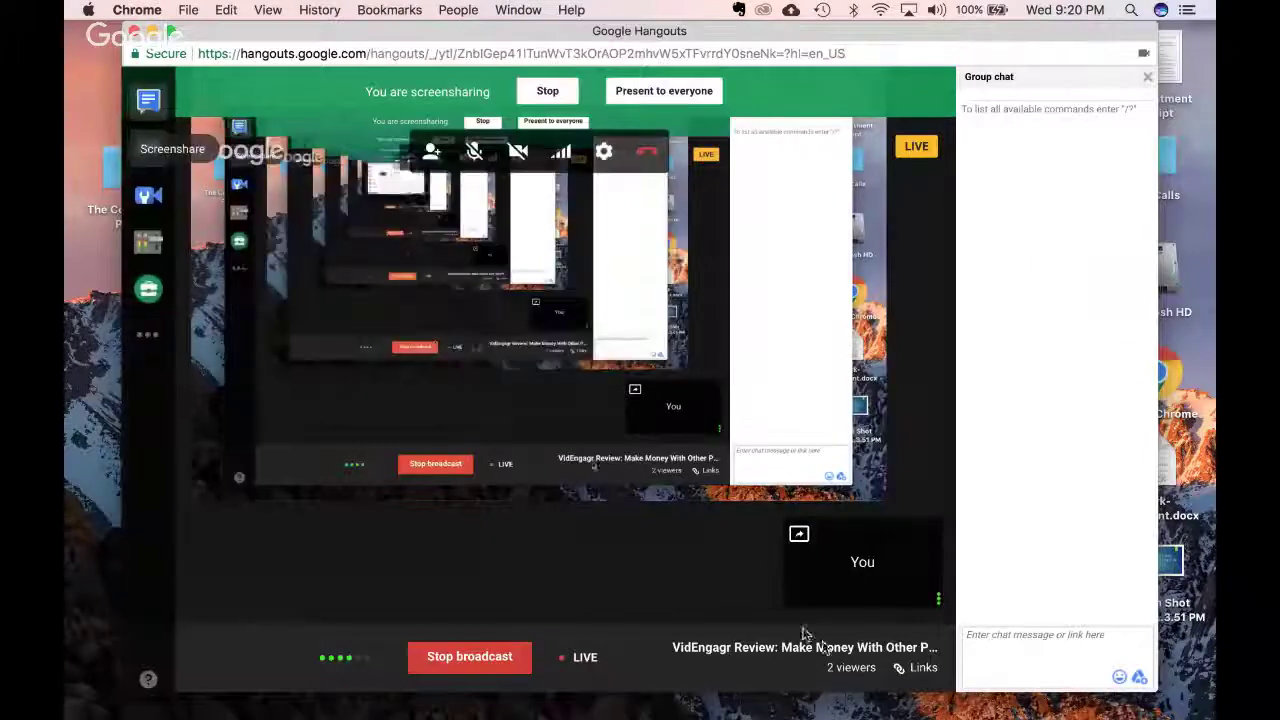
click(556, 92)
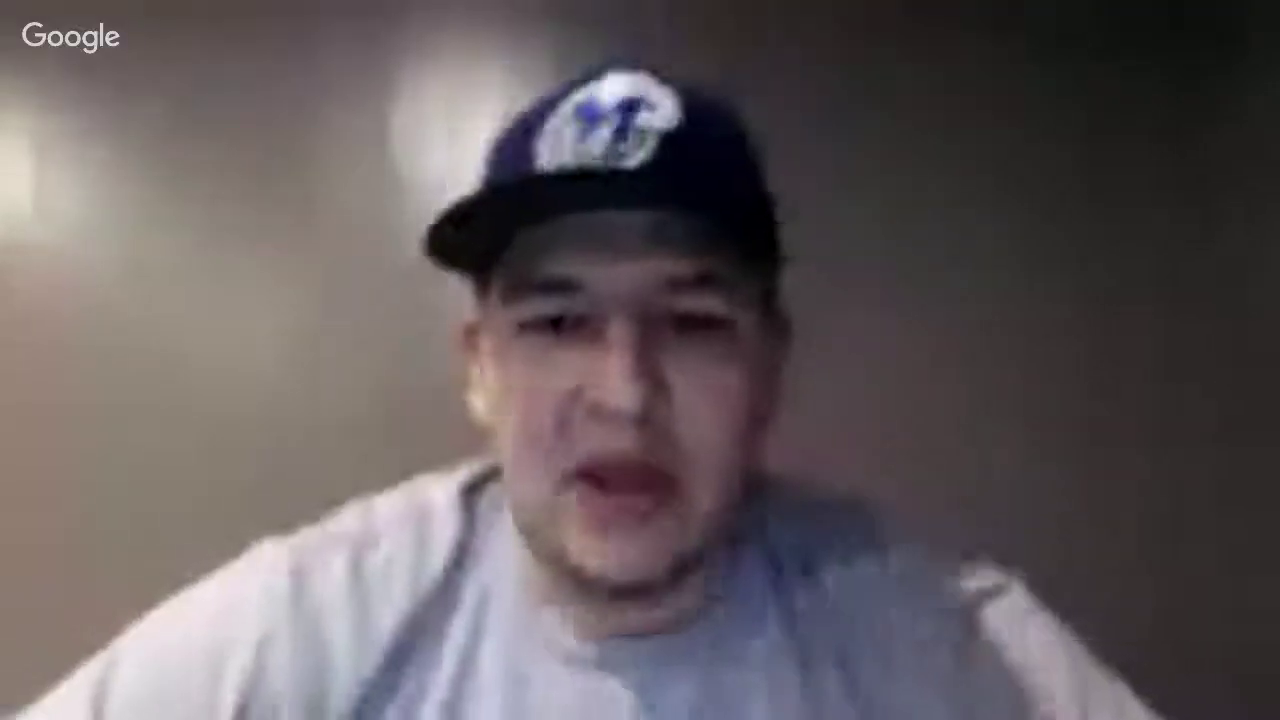